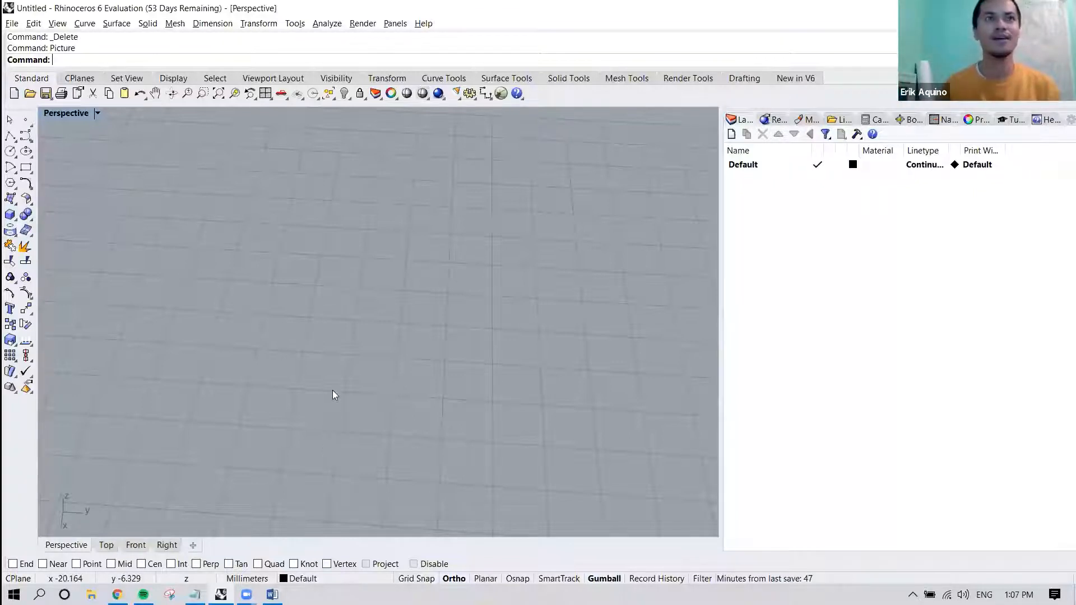
Restore the four-viewport layout and bring the Layers panel into view.
{"action": "right_click_drag", "start_coordinate": [452, 360], "coordinate": [332, 320], "text": "shift"}
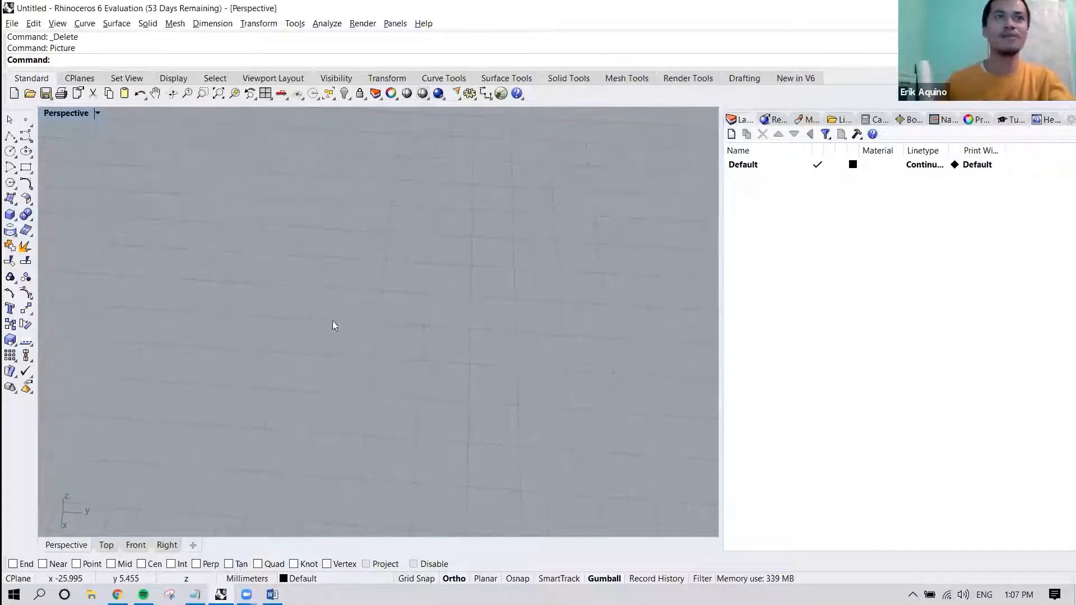
{"action": "double_click", "coordinate": [68, 115]}
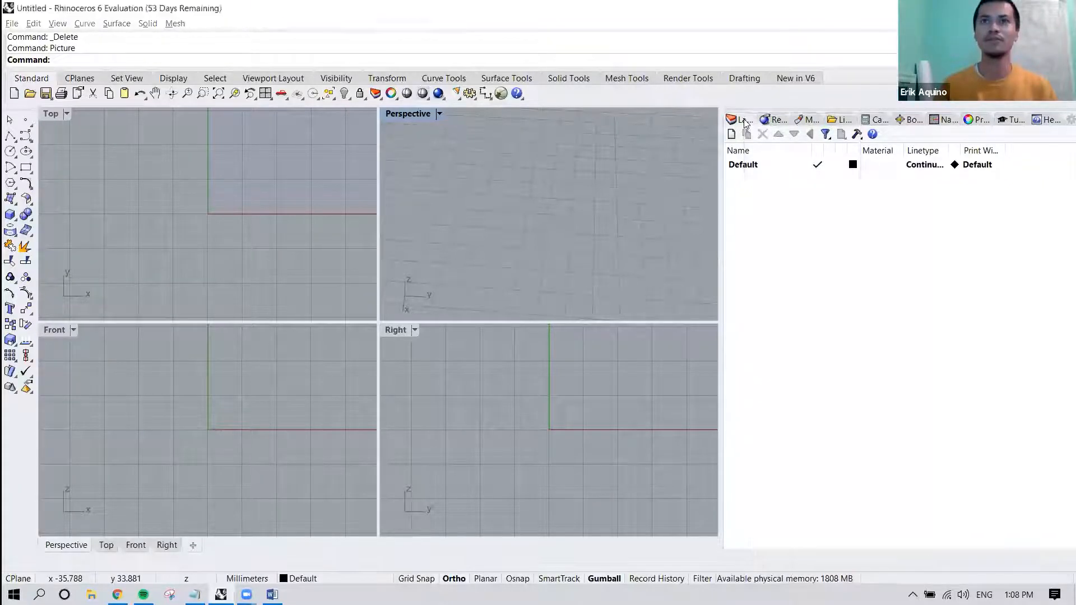
{"action": "right_click", "coordinate": [745, 123]}
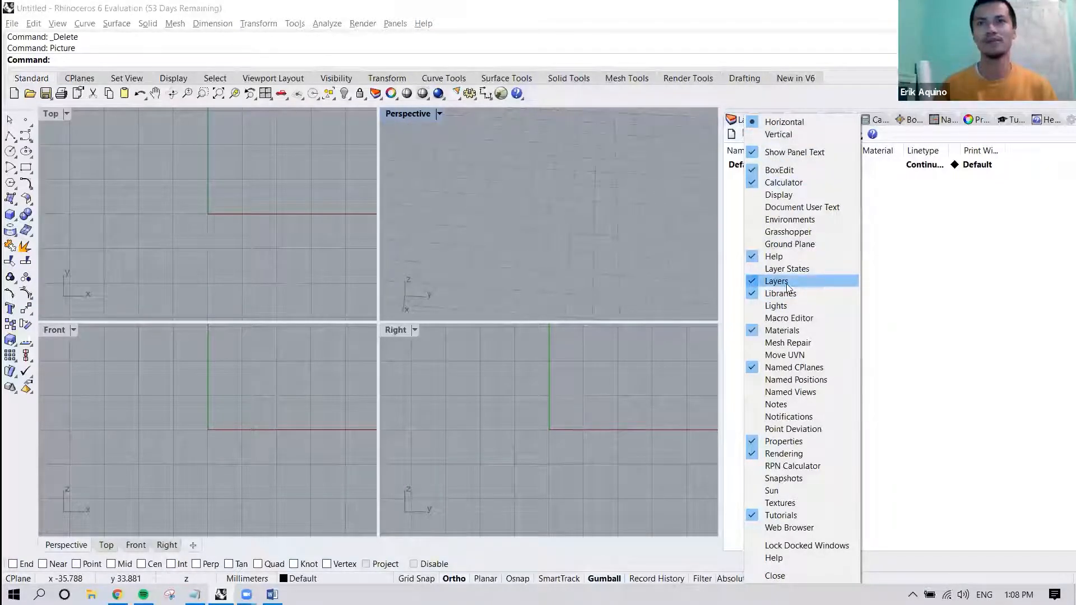
{"action": "left_click", "coordinate": [733, 123]}
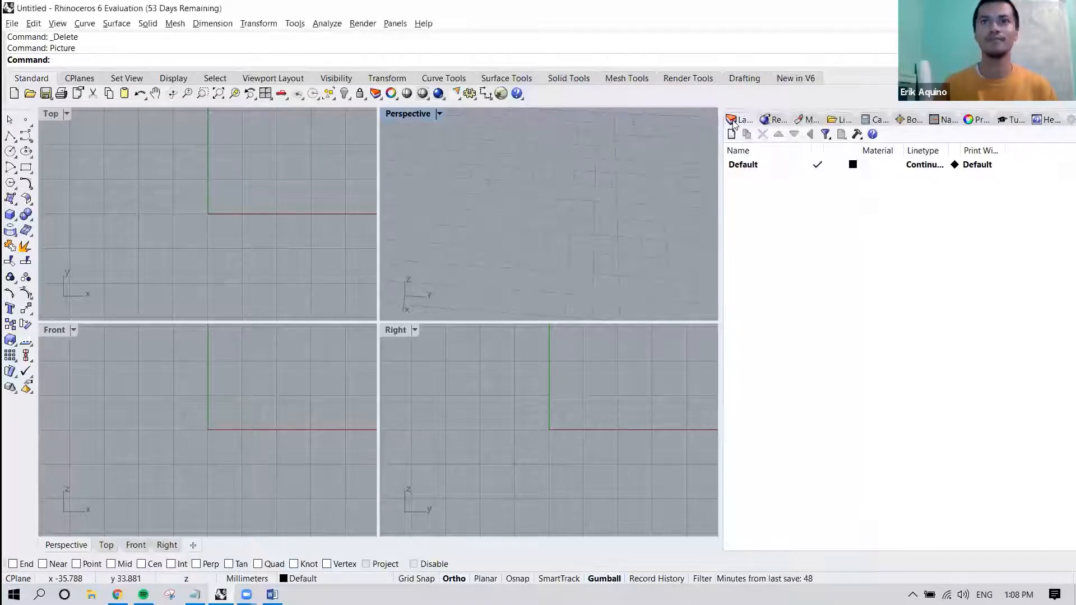
Add two new layers below the Default layer.
{"action": "left_click", "coordinate": [732, 135]}
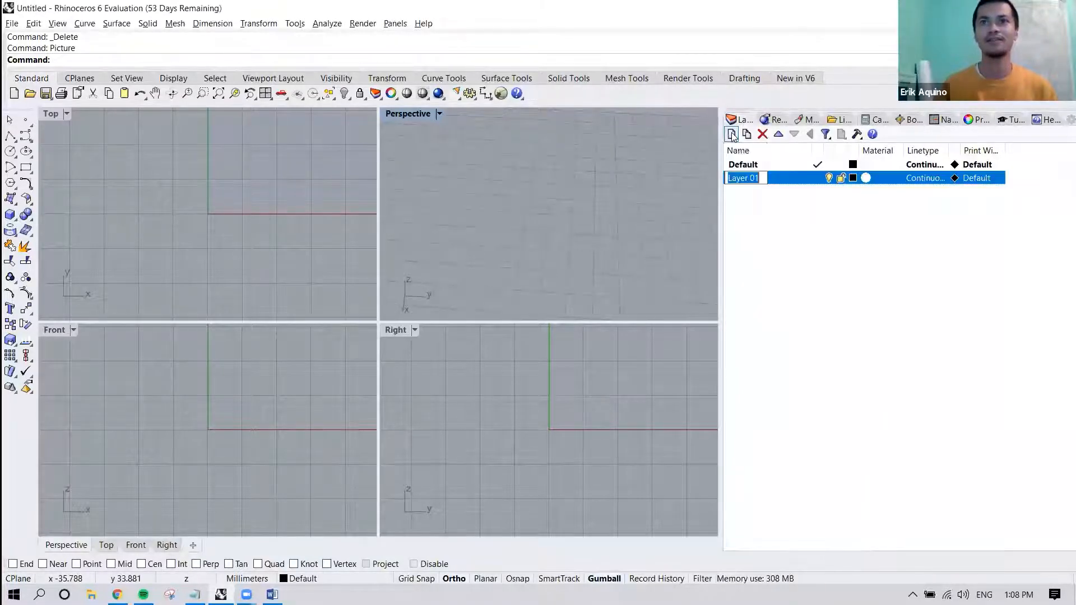
{"action": "left_click", "coordinate": [732, 135]}
{"action": "left_click", "coordinate": [811, 199]}
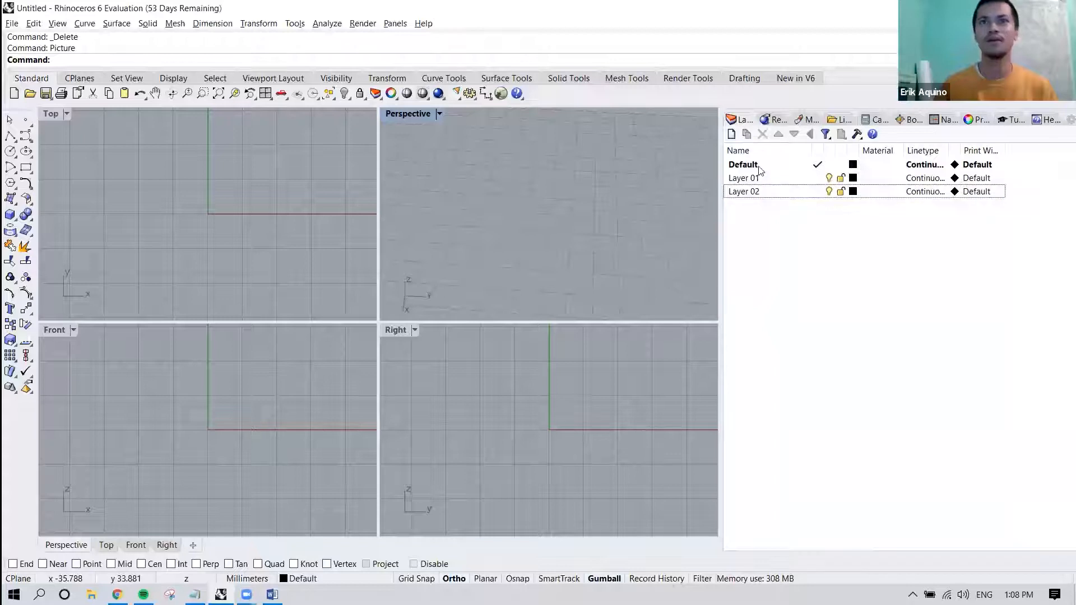
Rename the Default layer as Reference Images.
{"action": "left_click", "coordinate": [757, 167]}
{"action": "left_click", "coordinate": [757, 166]}
{"action": "left_click_drag", "start_coordinate": [758, 166], "coordinate": [700, 166]}
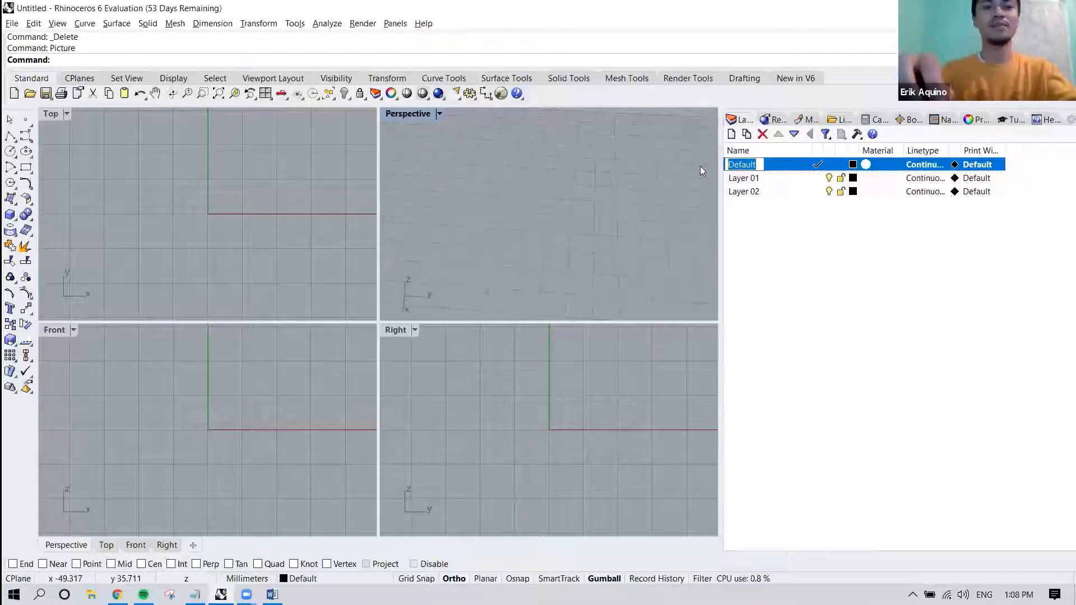
{"action": "type", "text": "Reference Images"}
{"action": "key", "text": "Return"}
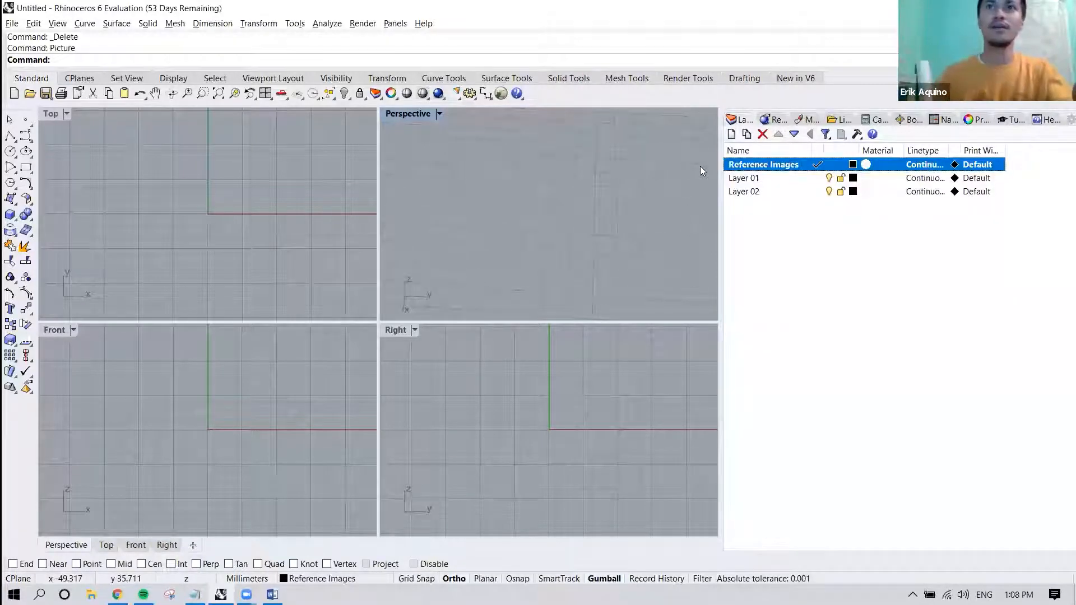
Rename the first added layer, Layer 01, as Construction Lines.
{"action": "double_click", "coordinate": [751, 179]}
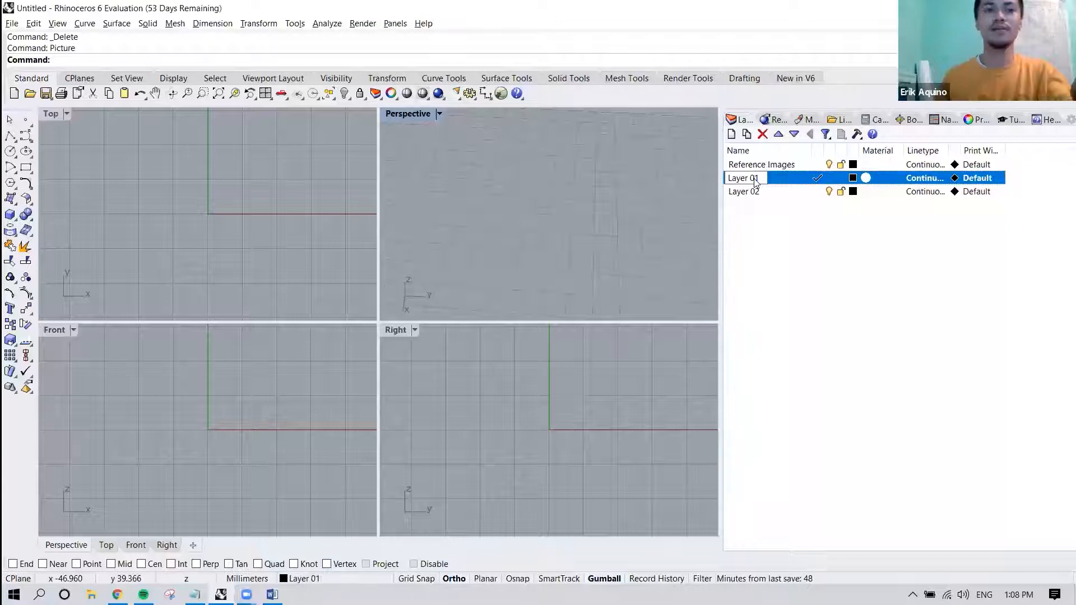
{"action": "type", "text": "Construction L"}
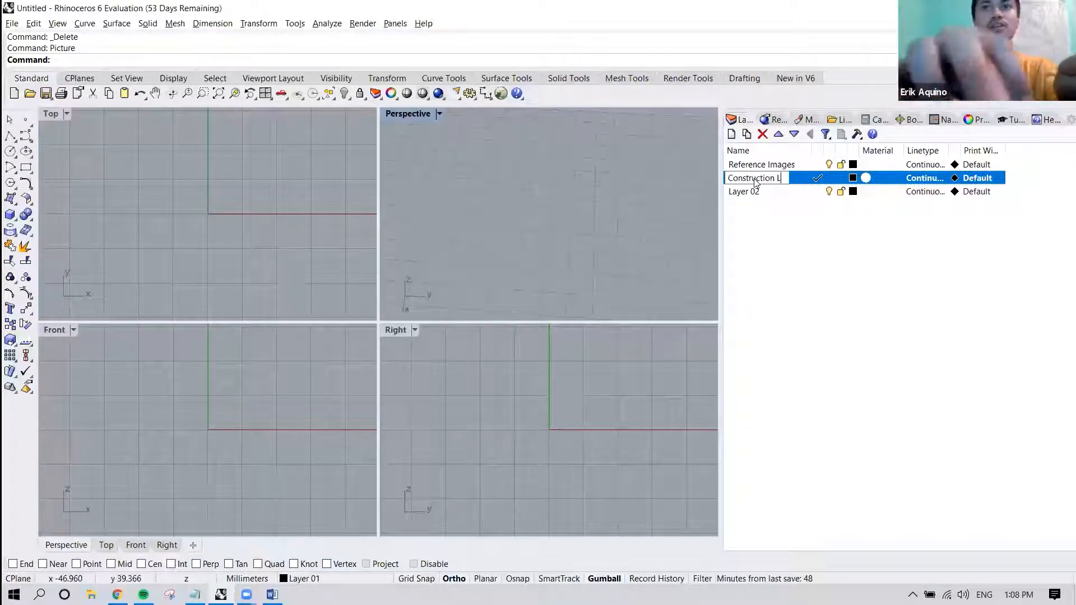
{"action": "type", "text": "ines"}
{"action": "key", "text": "Return"}
Rename the second added layer, Layer 02, as Final Forms.
{"action": "left_click", "coordinate": [745, 192]}
{"action": "double_click", "coordinate": [745, 191]}
{"action": "type", "text": "Final Forms"}
{"action": "left_click", "coordinate": [758, 223]}
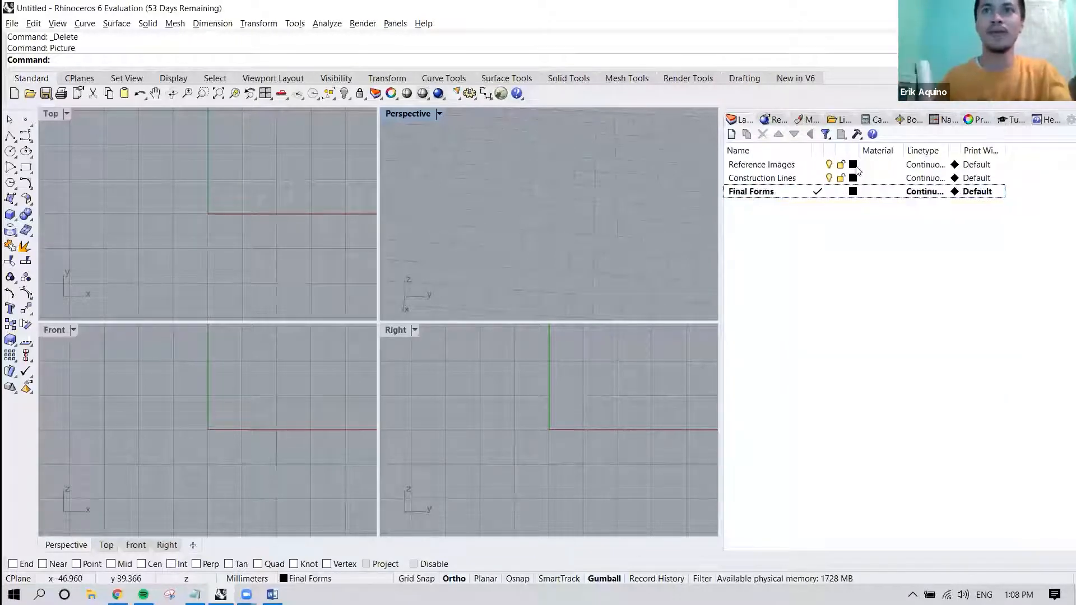
Make Reference Images the current layer and set the Construction Lines layer's color to Red.
{"action": "double_click", "coordinate": [855, 168]}
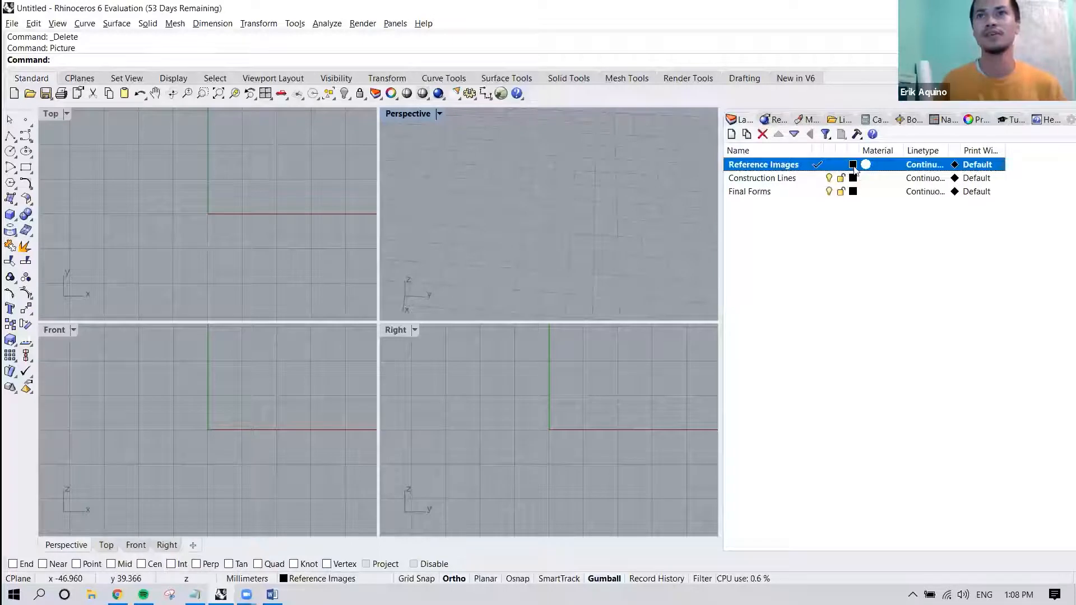
{"action": "left_click", "coordinate": [853, 178]}
{"action": "left_click", "coordinate": [561, 211]}
{"action": "left_click", "coordinate": [584, 457]}
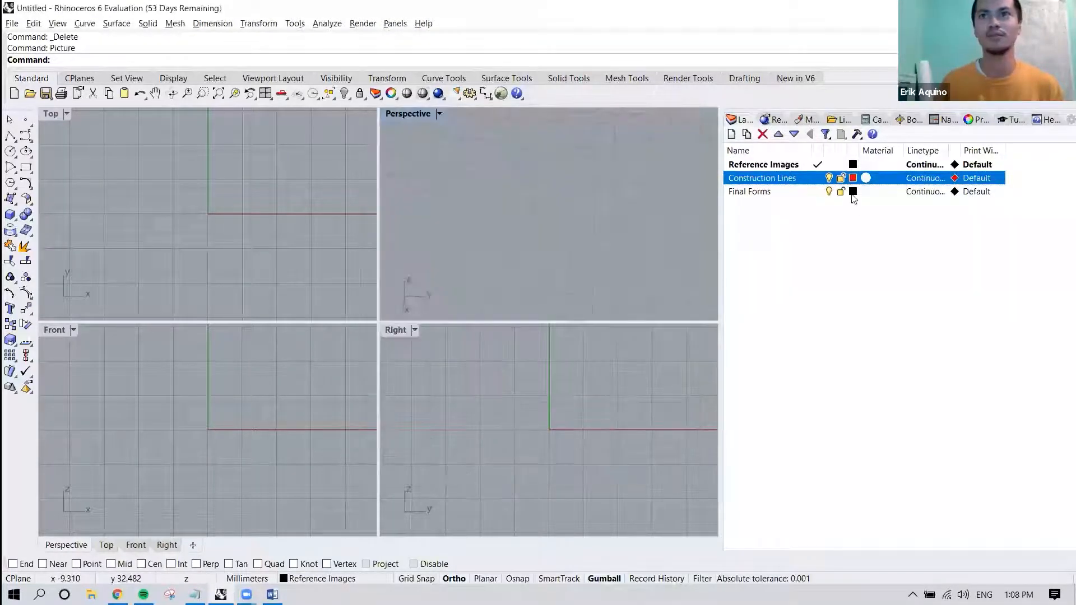
Set the Final Forms layer's color to Green.
{"action": "left_click", "coordinate": [852, 192]}
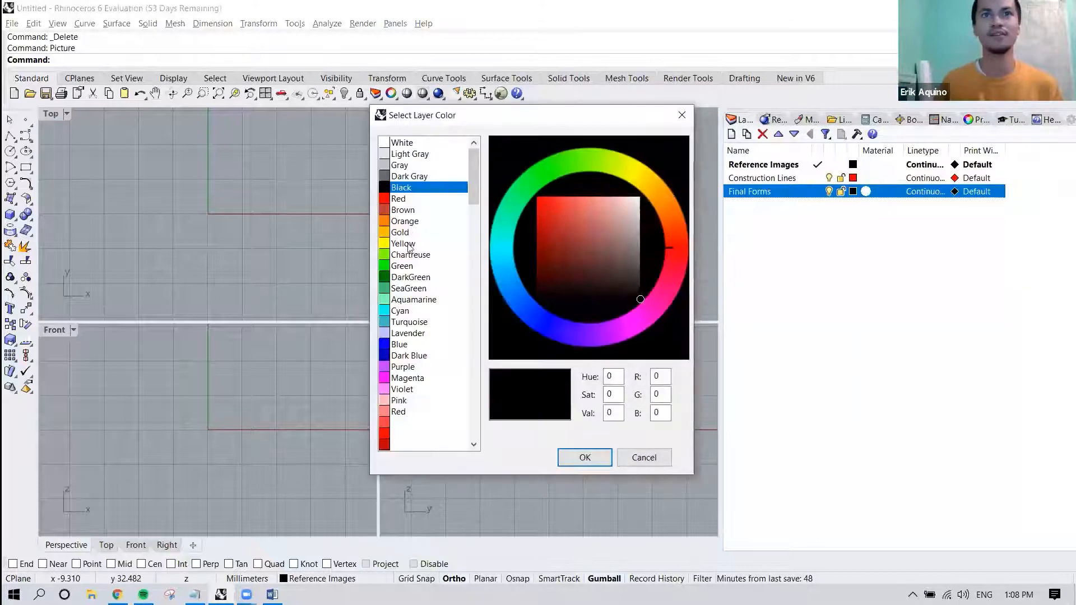
{"action": "left_click", "coordinate": [406, 266]}
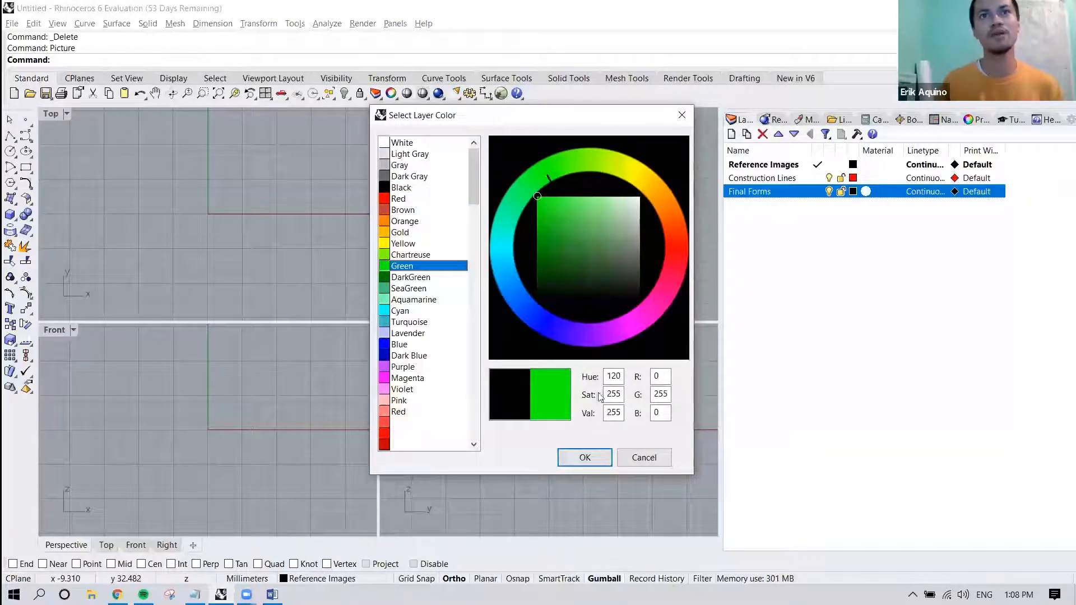
{"action": "left_click", "coordinate": [584, 458]}
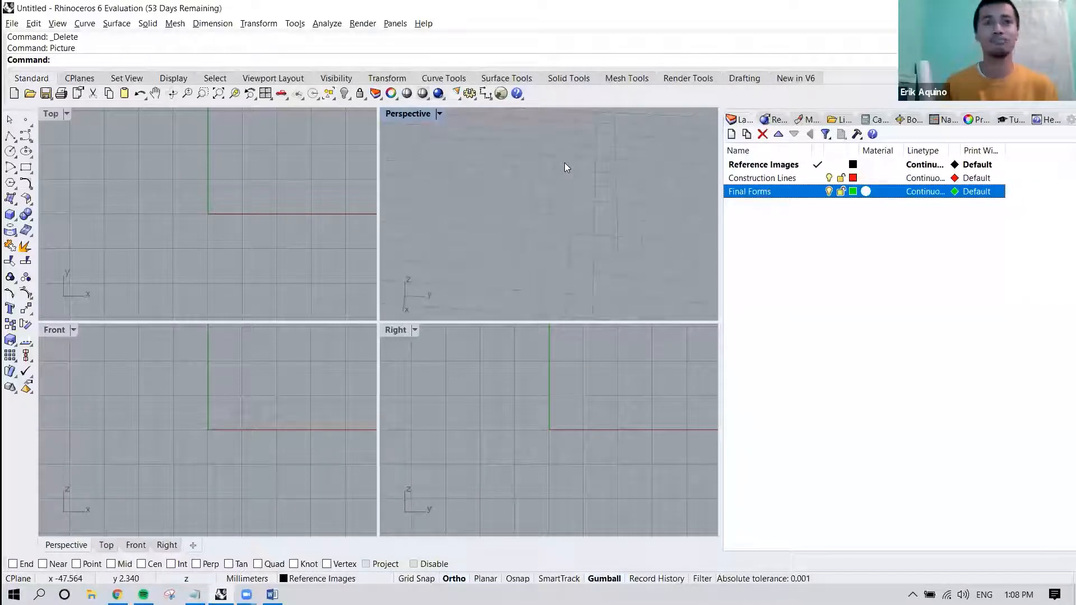
Maximize the Top viewport with the origin in view.
{"action": "left_click", "coordinate": [53, 115]}
{"action": "key", "text": "ctrl+m"}
{"action": "scroll", "coordinate": [240, 221], "scroll_direction": "down", "scroll_amount": 5}
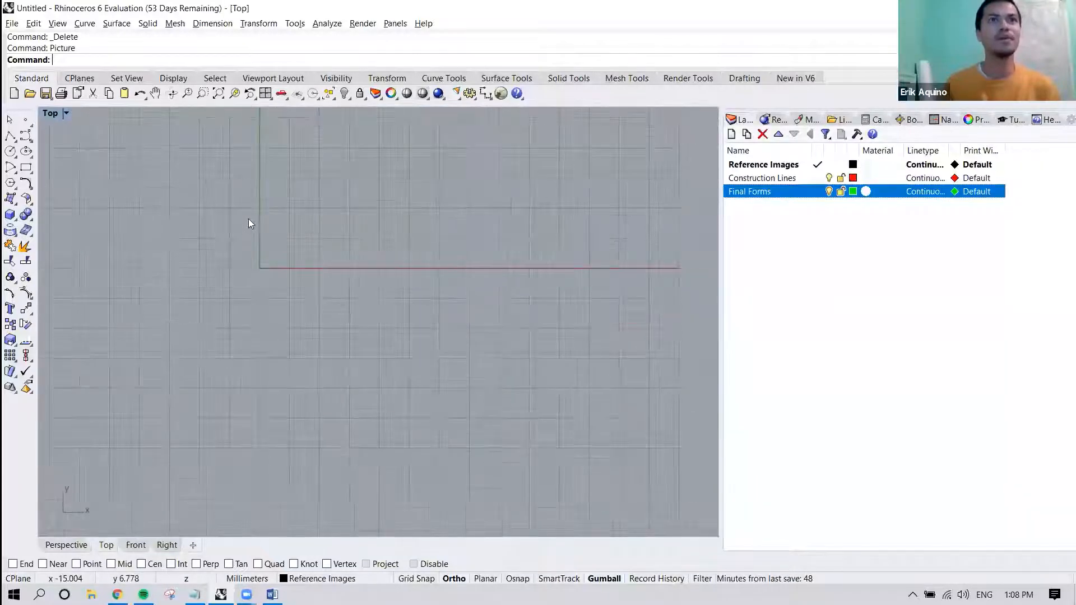
{"action": "right_click_drag", "start_coordinate": [298, 226], "coordinate": [306, 244]}
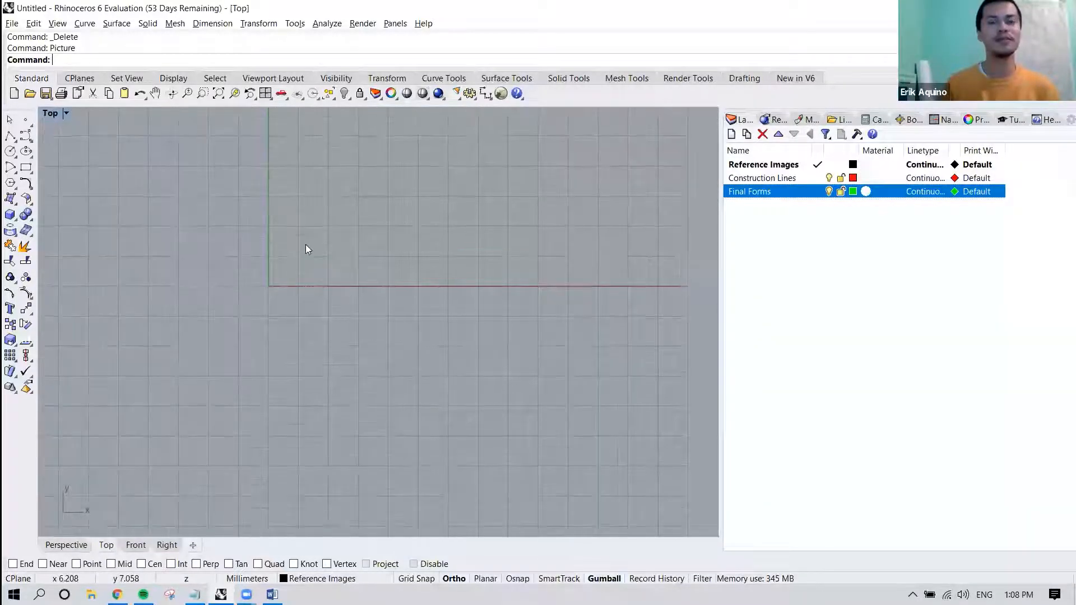
Run the Picture command and load the Cow Horns image from the Rhino Tutorial - 3 Exercises folder.
{"action": "type", "text": "Picture"}
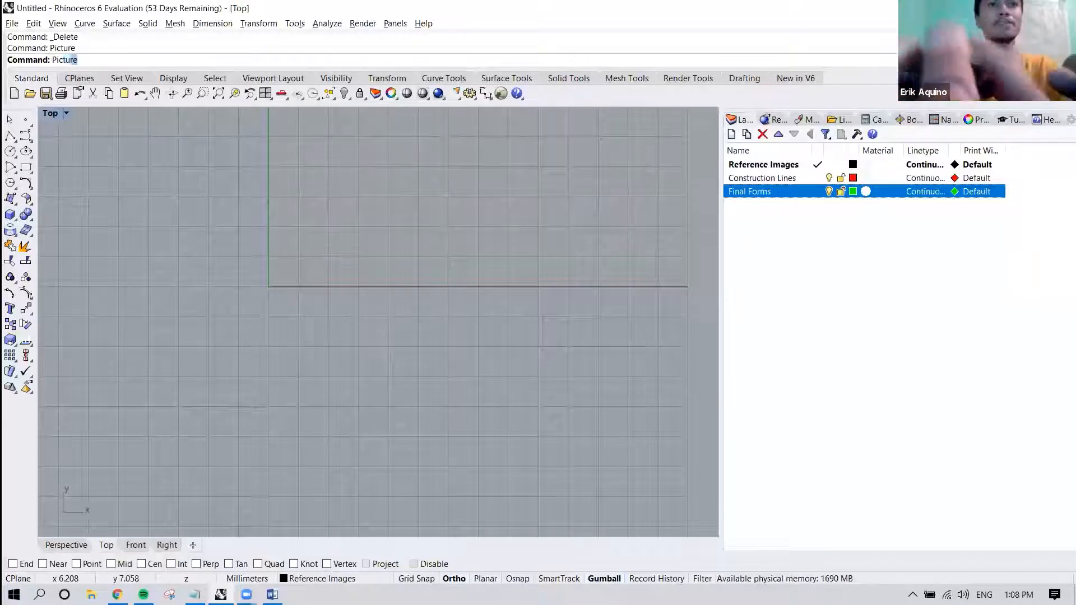
{"action": "key", "text": "Return"}
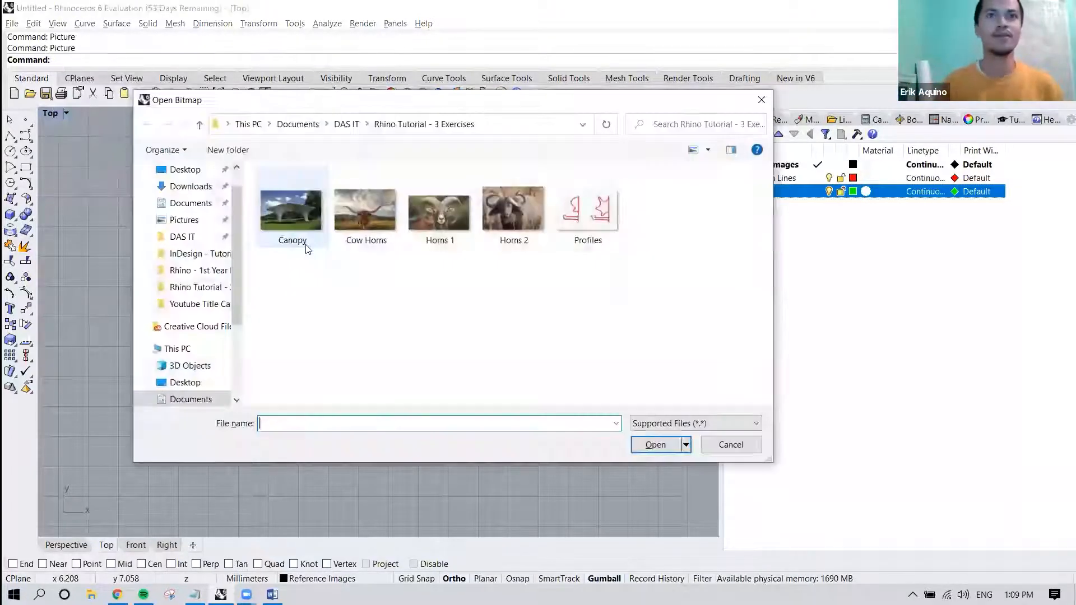
{"action": "left_click_drag", "start_coordinate": [401, 104], "coordinate": [375, 76]}
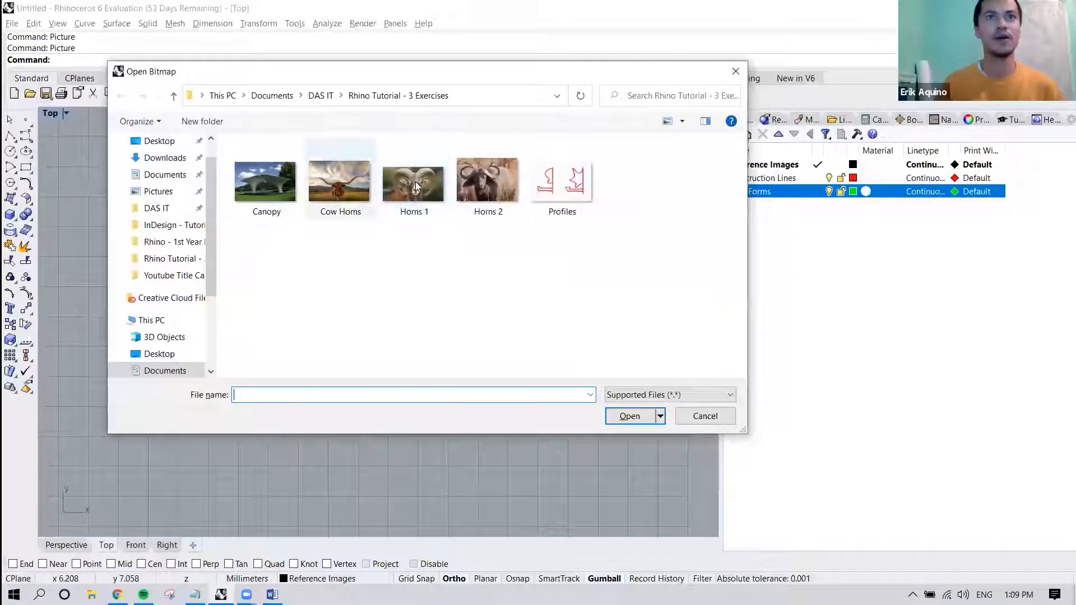
{"action": "left_click", "coordinate": [415, 181]}
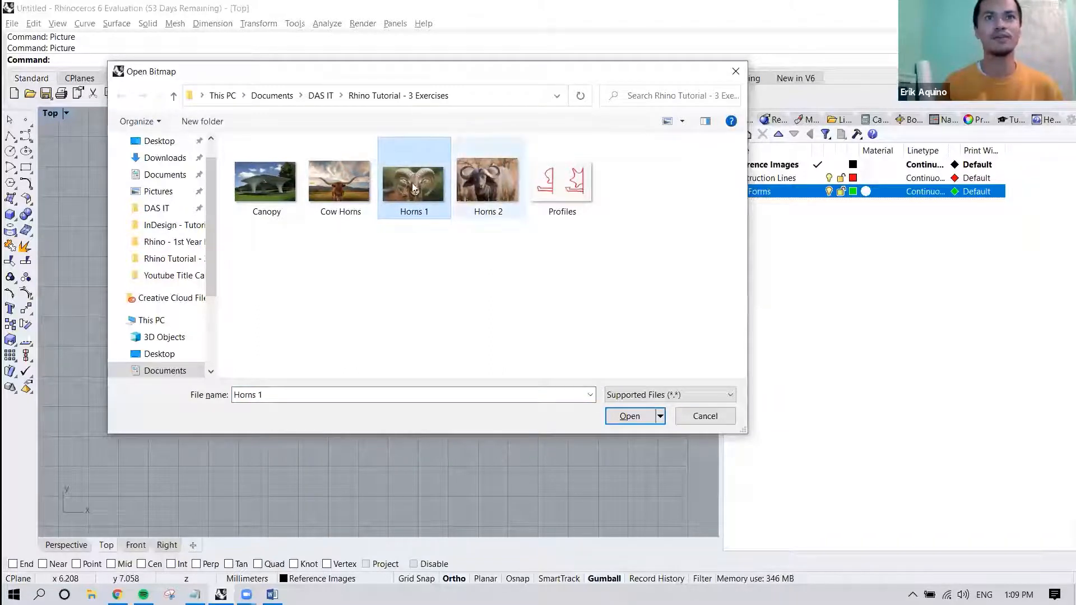
{"action": "left_click", "coordinate": [340, 187]}
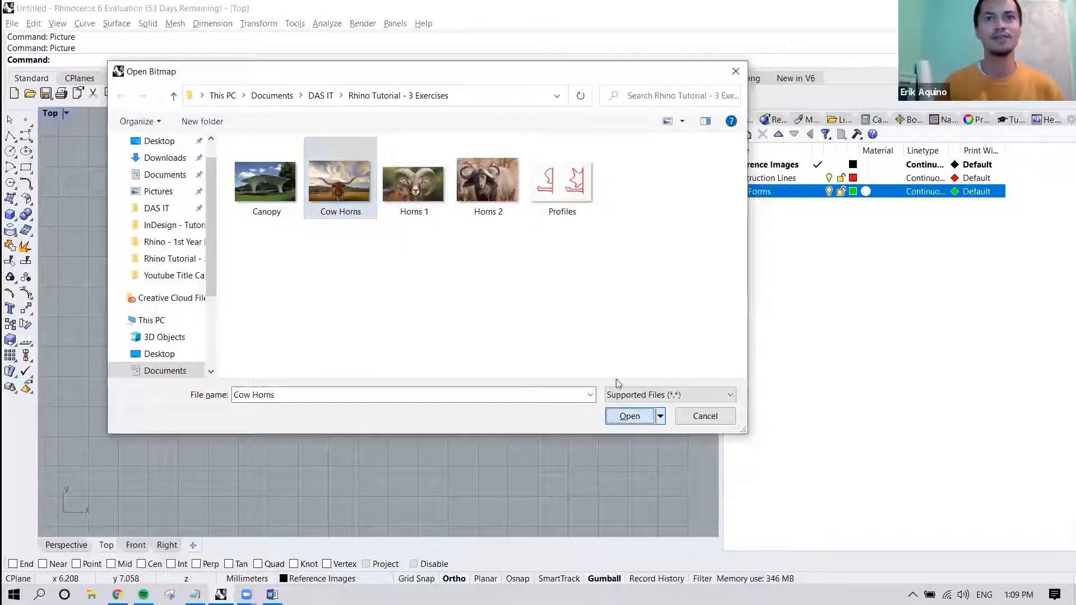
{"action": "left_click", "coordinate": [629, 415]}
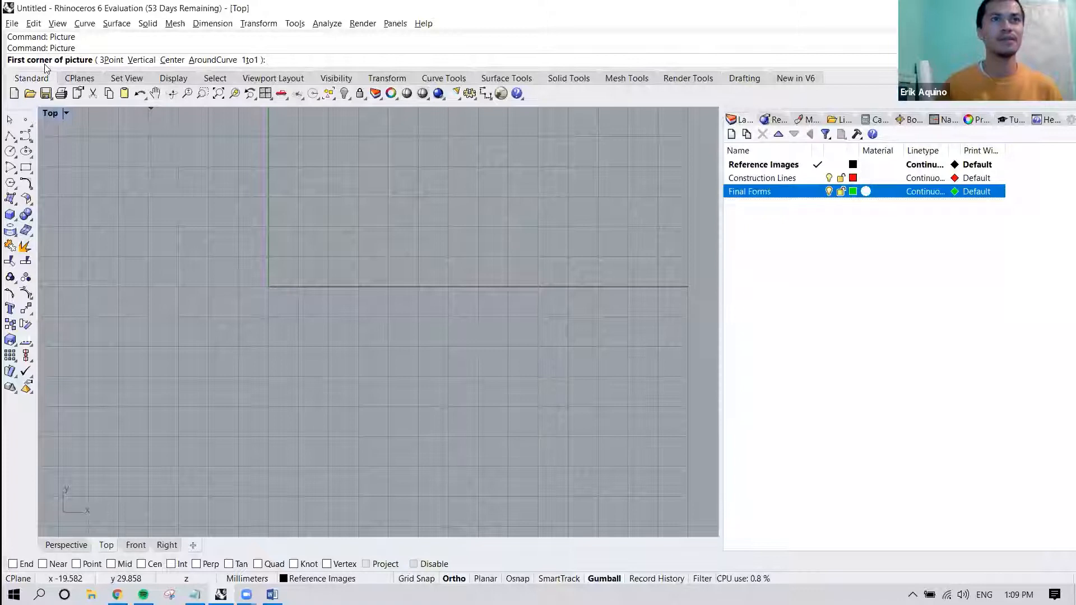
Place the Cow Horns picture in the Top view, from a corner slightly above the origin diagonally down past the grid's edge.
{"action": "left_click", "coordinate": [257, 173]}
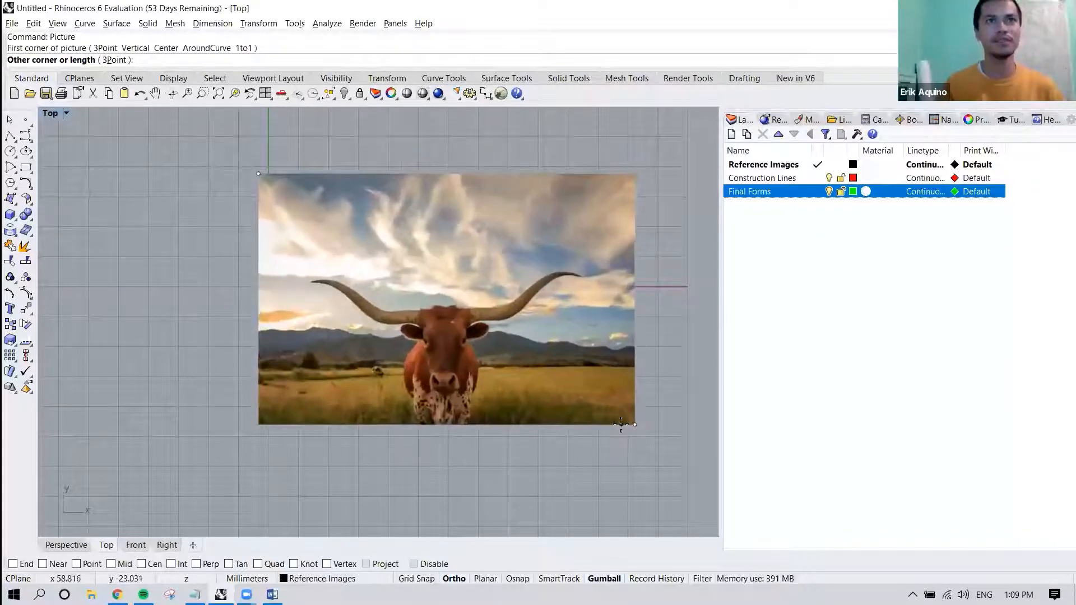
{"action": "scroll", "coordinate": [638, 432], "scroll_direction": "down", "scroll_amount": 8}
{"action": "scroll", "coordinate": [638, 427], "scroll_direction": "up", "scroll_amount": 8}
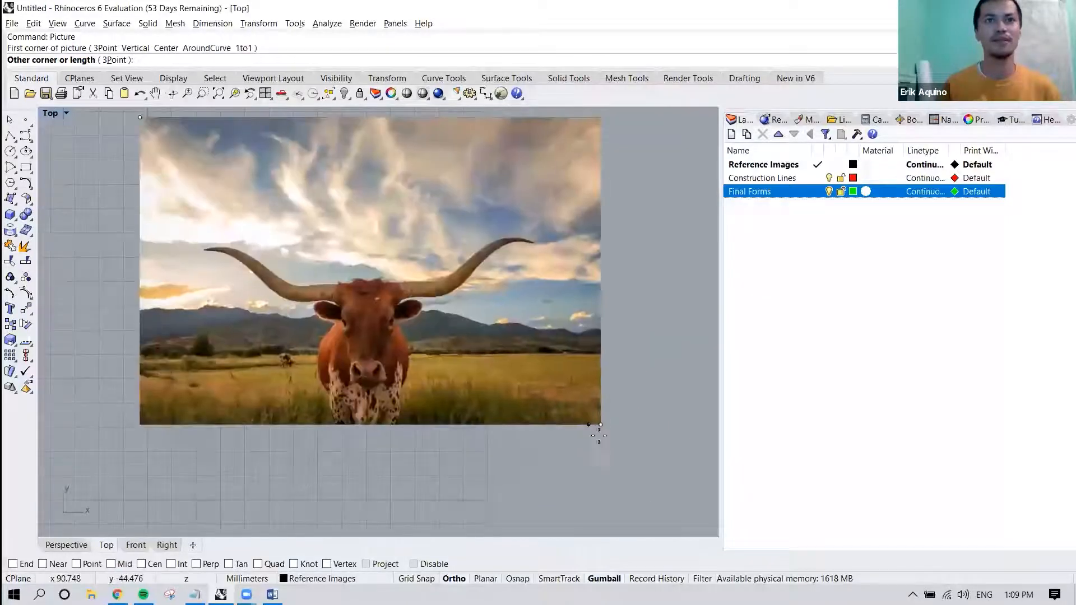
{"action": "left_click", "coordinate": [635, 447]}
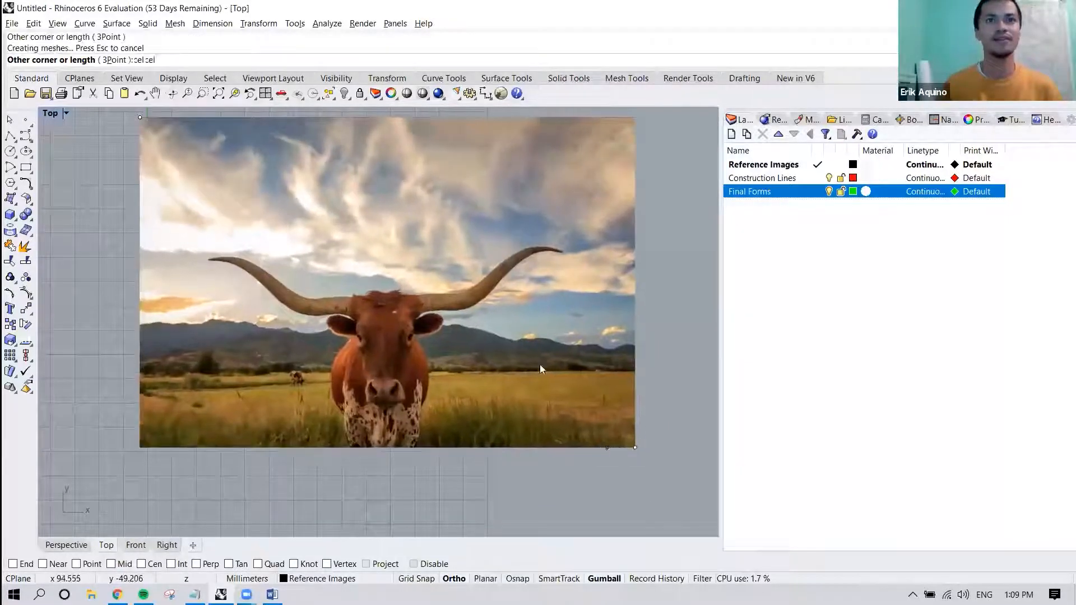
{"action": "right_click_drag", "start_coordinate": [432, 317], "coordinate": [451, 332]}
{"action": "scroll", "coordinate": [452, 332], "scroll_direction": "down", "scroll_amount": 4}
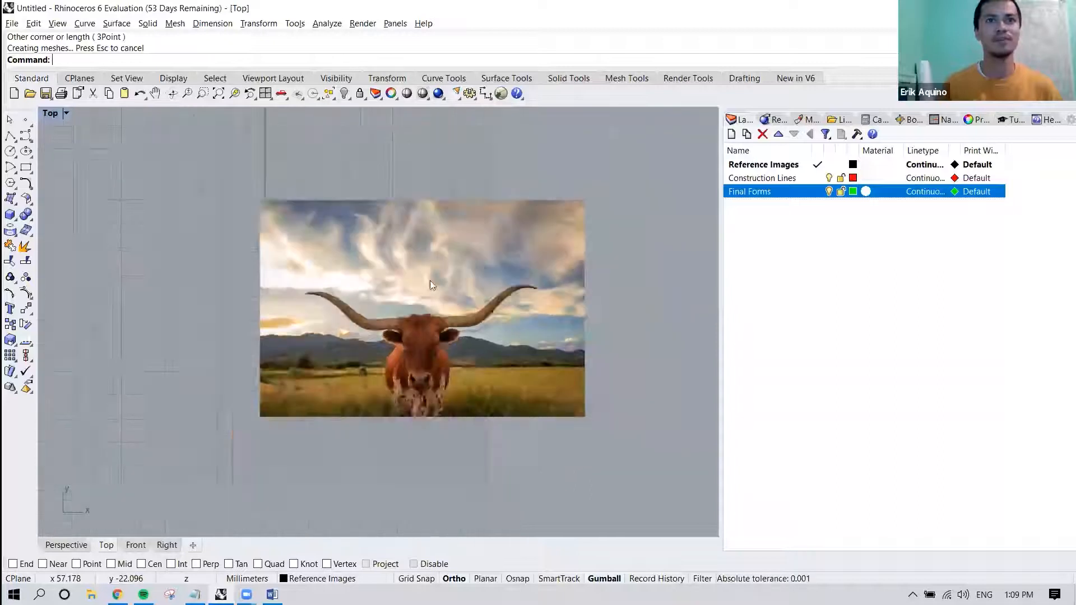
{"action": "left_click", "coordinate": [438, 301]}
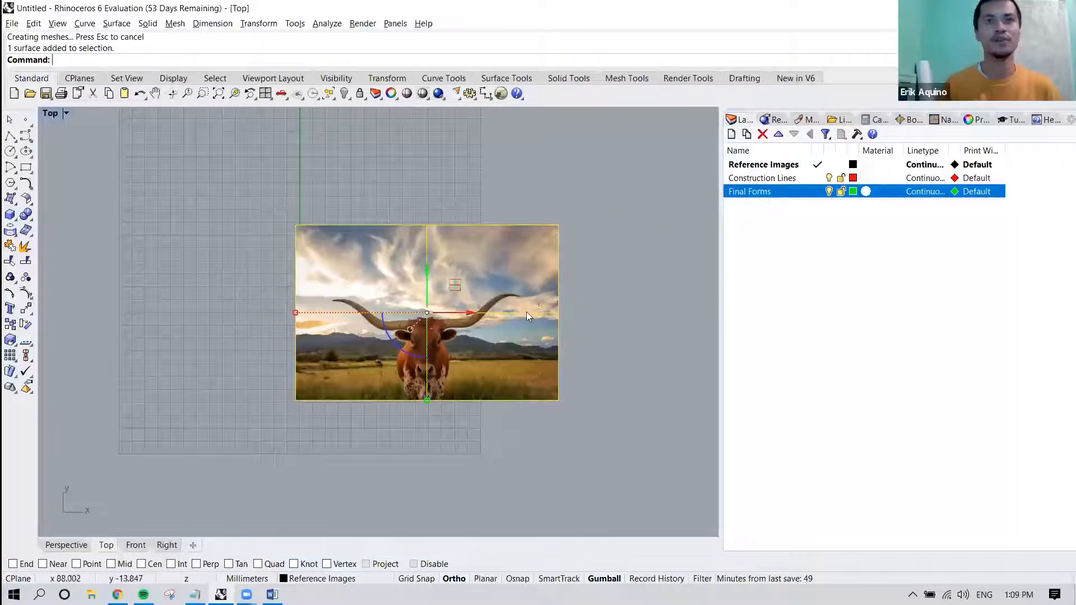
{"action": "scroll", "coordinate": [526, 312], "scroll_direction": "up", "scroll_amount": 4}
{"action": "right_click_drag", "start_coordinate": [530, 303], "coordinate": [530, 282]}
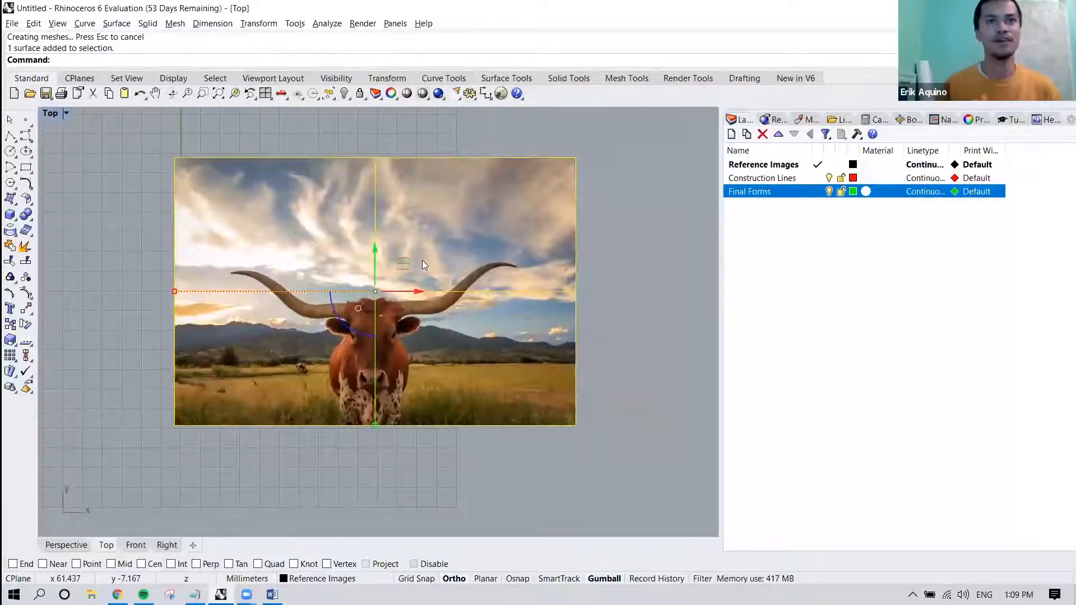
{"action": "scroll", "coordinate": [423, 264], "scroll_direction": "down", "scroll_amount": 8}
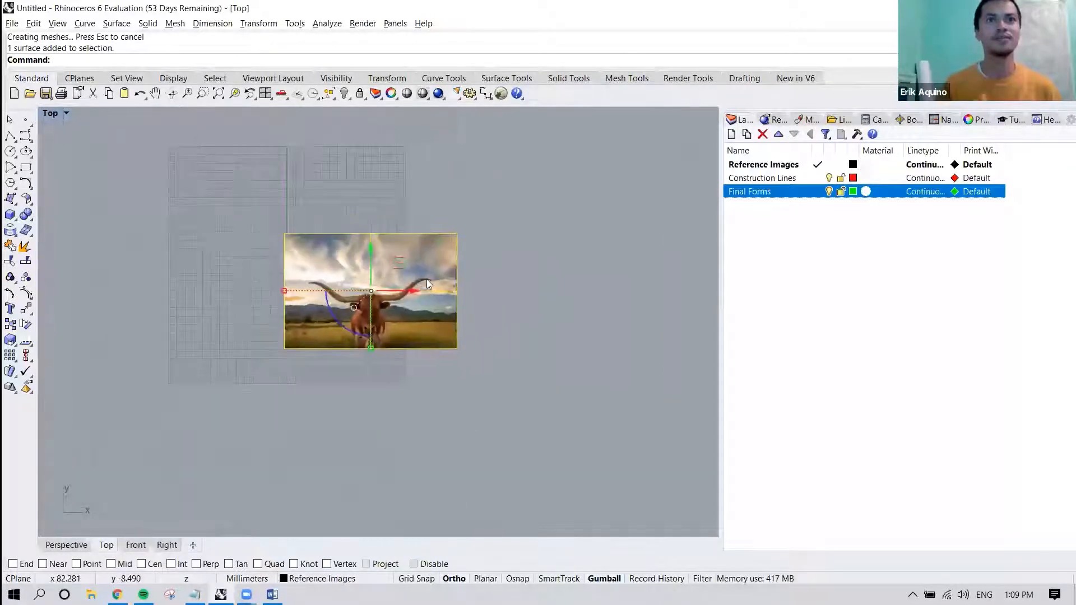
{"action": "left_click", "coordinate": [501, 263]}
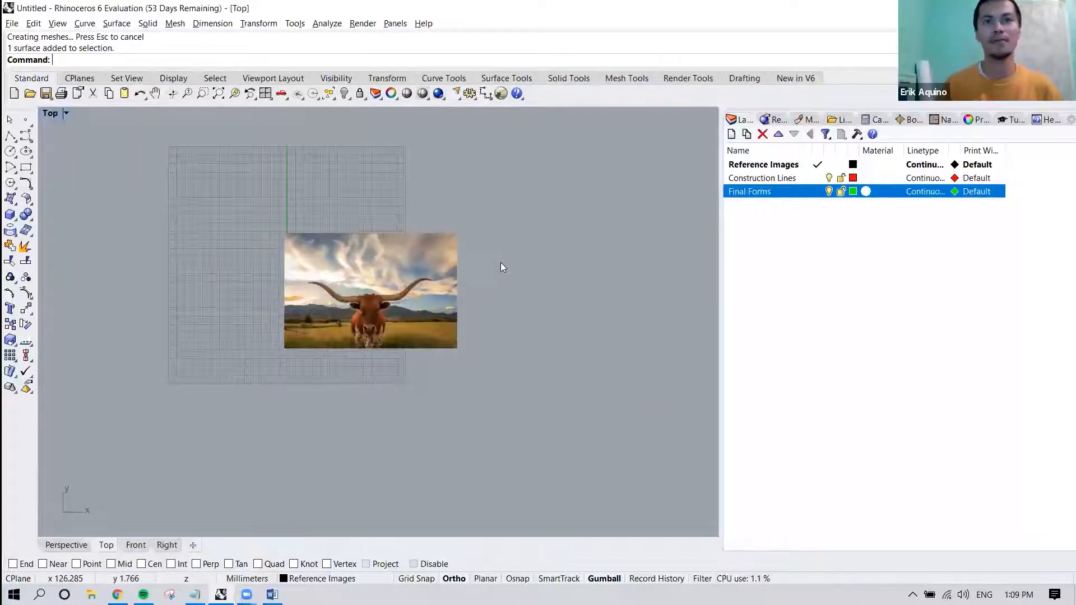
Move the Cow Horns picture slightly right and up so that it sits beside the vertical axis, and deselect it.
{"action": "left_click", "coordinate": [434, 234]}
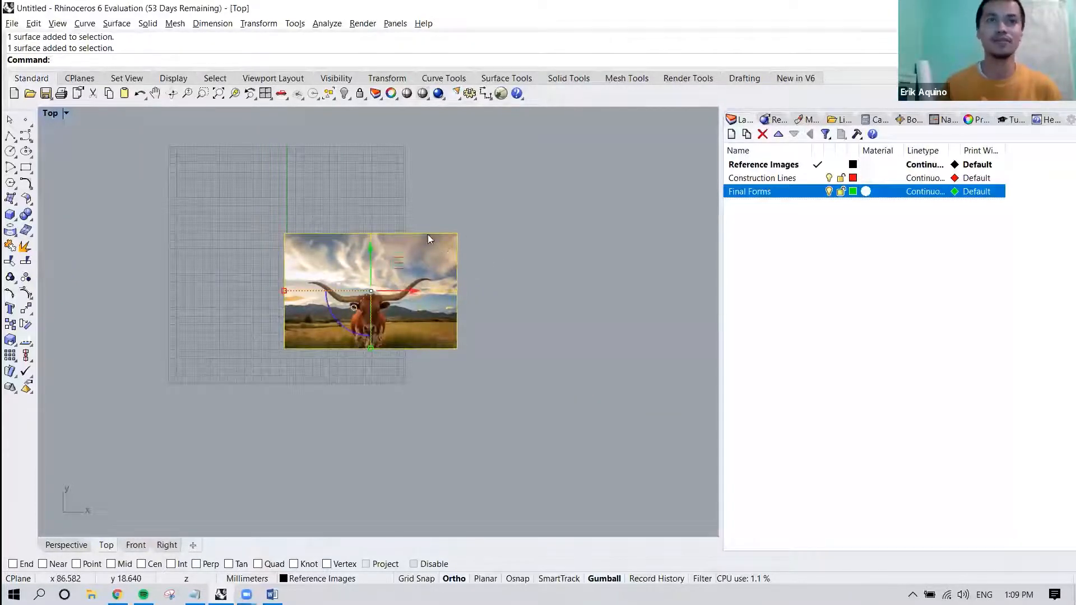
{"action": "left_click_drag", "start_coordinate": [398, 258], "coordinate": [421, 242]}
{"action": "right_click_drag", "start_coordinate": [422, 241], "coordinate": [426, 265]}
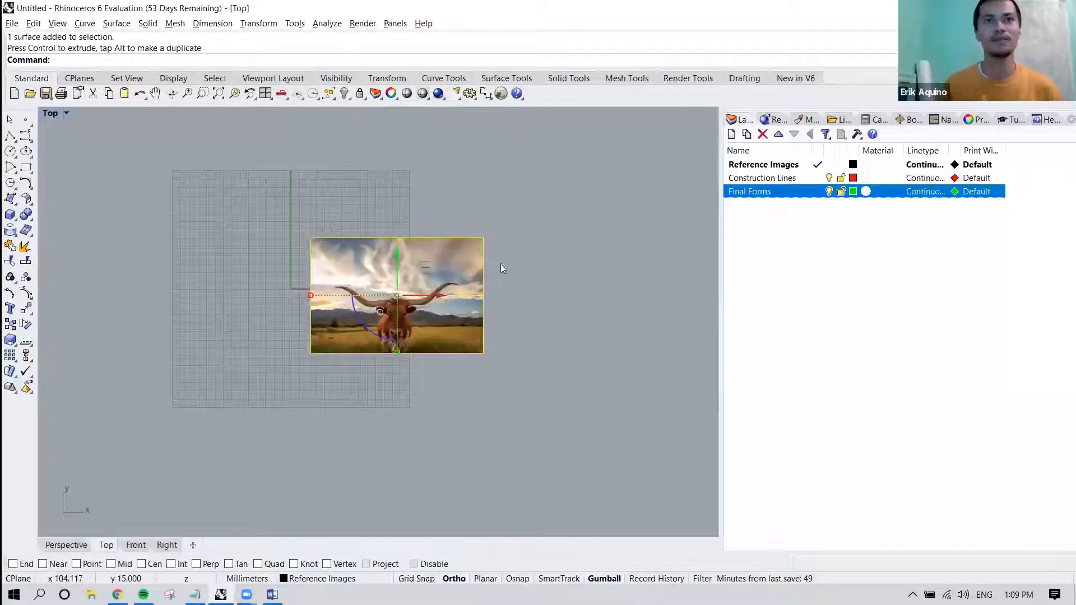
{"action": "scroll", "coordinate": [469, 284], "scroll_direction": "up", "scroll_amount": 3}
{"action": "right_click_drag", "start_coordinate": [439, 288], "coordinate": [519, 287]}
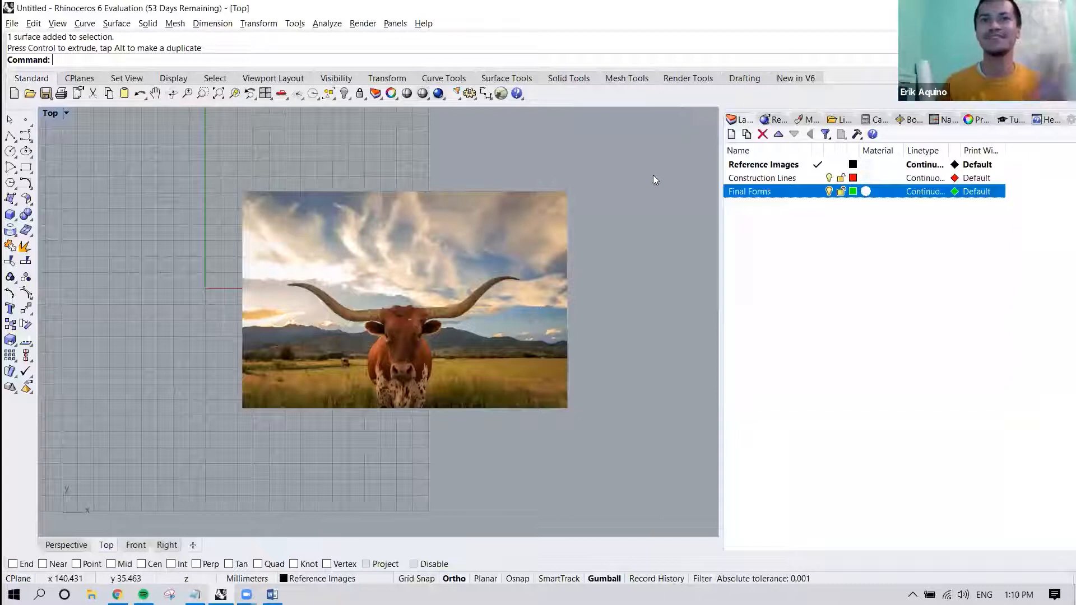
{"action": "scroll", "coordinate": [388, 329], "scroll_direction": "up", "scroll_amount": 4}
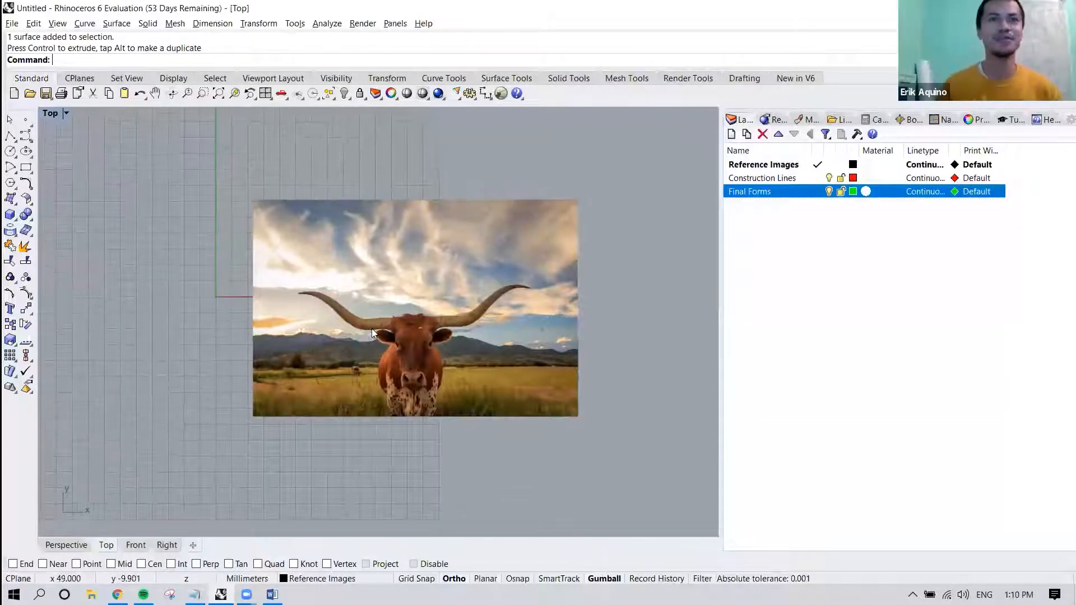
{"action": "right_click_drag", "start_coordinate": [388, 329], "coordinate": [341, 326]}
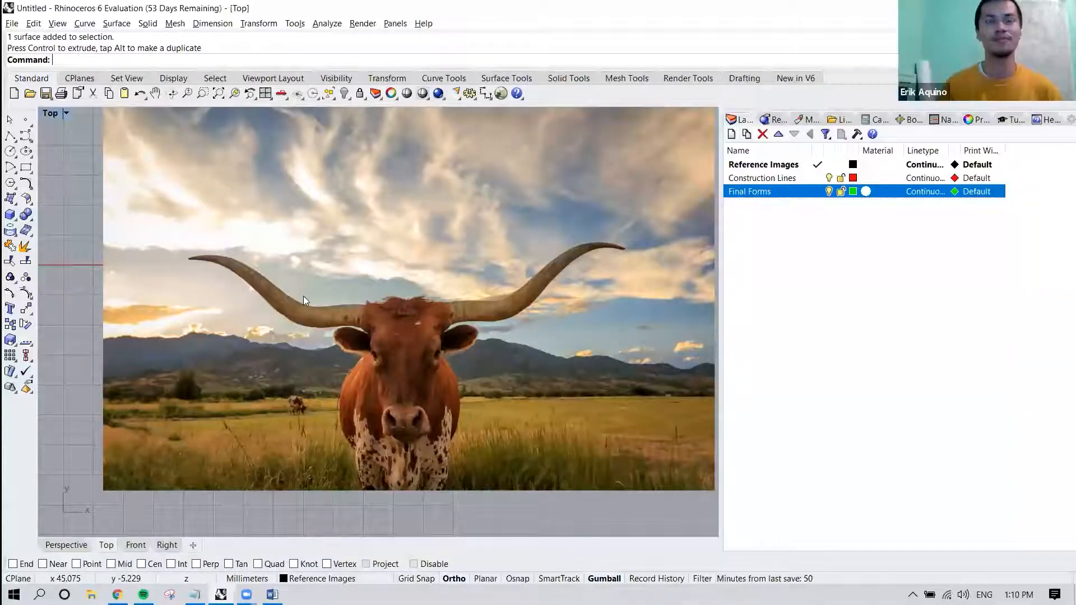
{"action": "right_click_drag", "start_coordinate": [297, 289], "coordinate": [301, 302]}
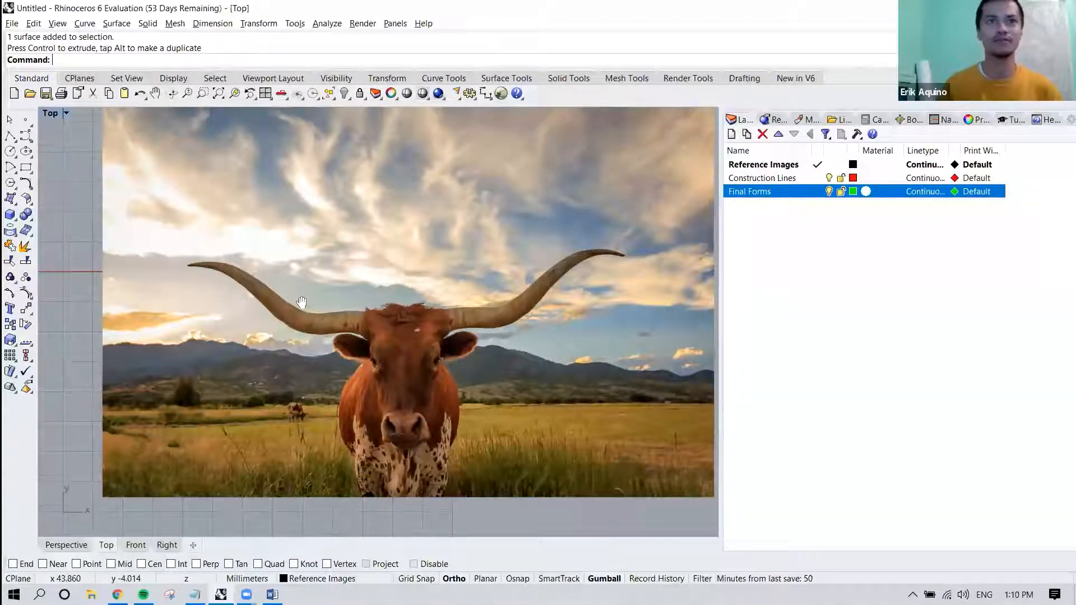
Draw a degree-3 control point curve with ten points and Ortho off below the picture, winding in an S shape about 34 mm wide.
{"action": "left_click", "coordinate": [85, 24]}
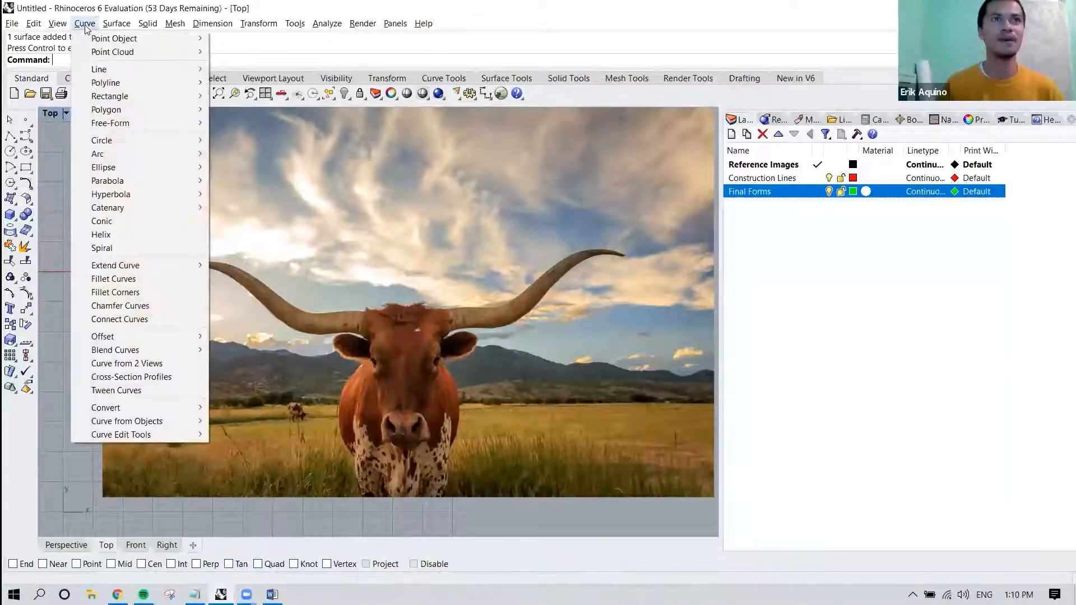
{"action": "mouse_move", "coordinate": [143, 119]}
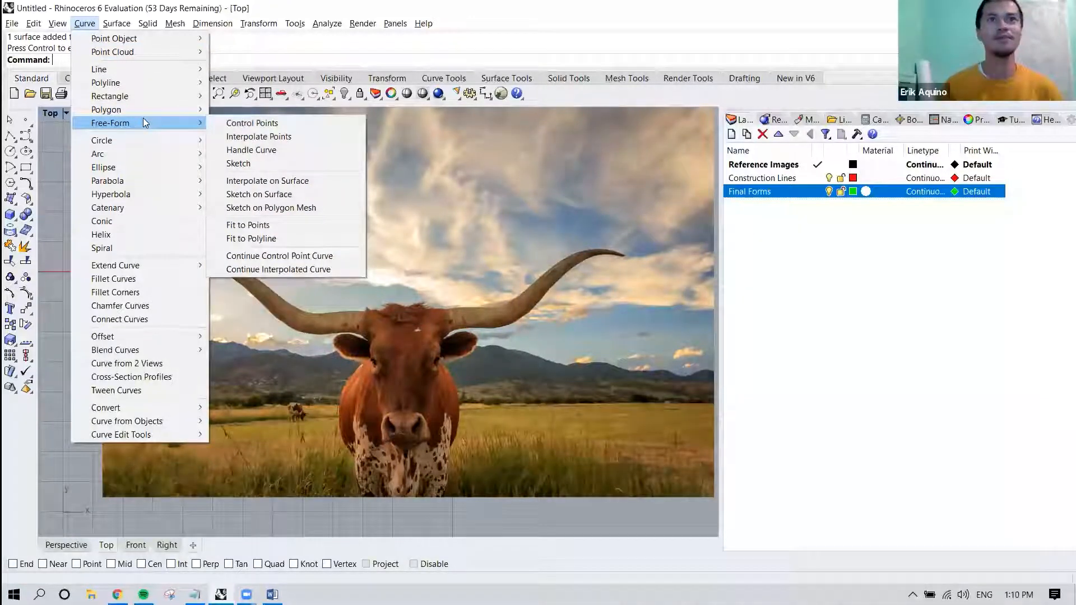
{"action": "left_click", "coordinate": [258, 124]}
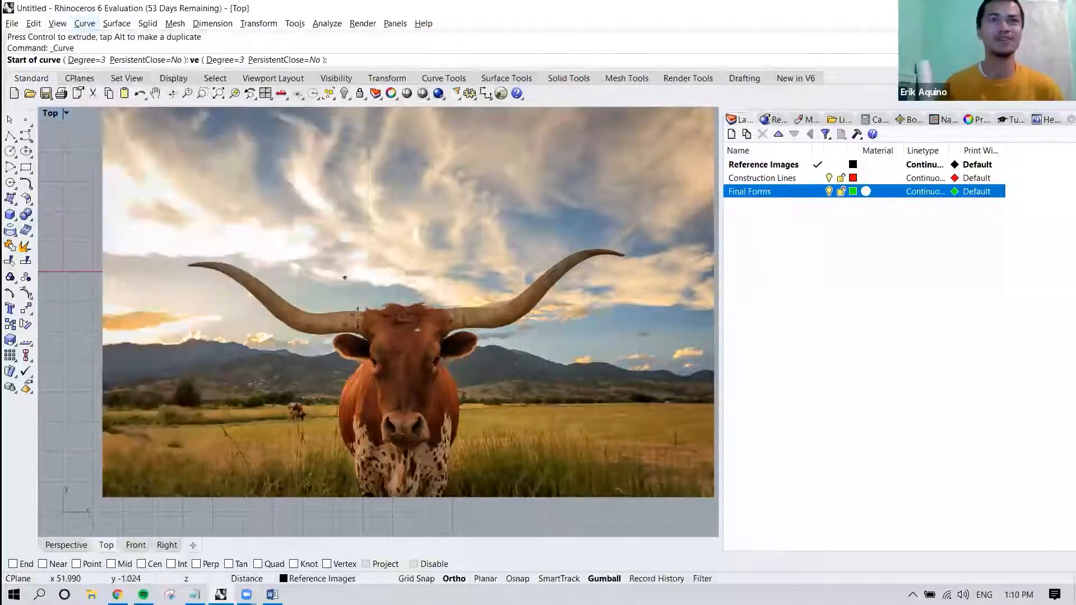
{"action": "right_click_drag", "start_coordinate": [361, 209], "coordinate": [337, 183]}
{"action": "mouse_move", "coordinate": [439, 301]}
{"action": "right_mouse_down"}
{"action": "mouse_move", "coordinate": [391, 245]}
{"action": "mouse_move", "coordinate": [322, 200]}
{"action": "right_mouse_up"}
{"action": "right_click_drag", "start_coordinate": [412, 299], "coordinate": [323, 243]}
{"action": "left_click", "coordinate": [294, 354]}
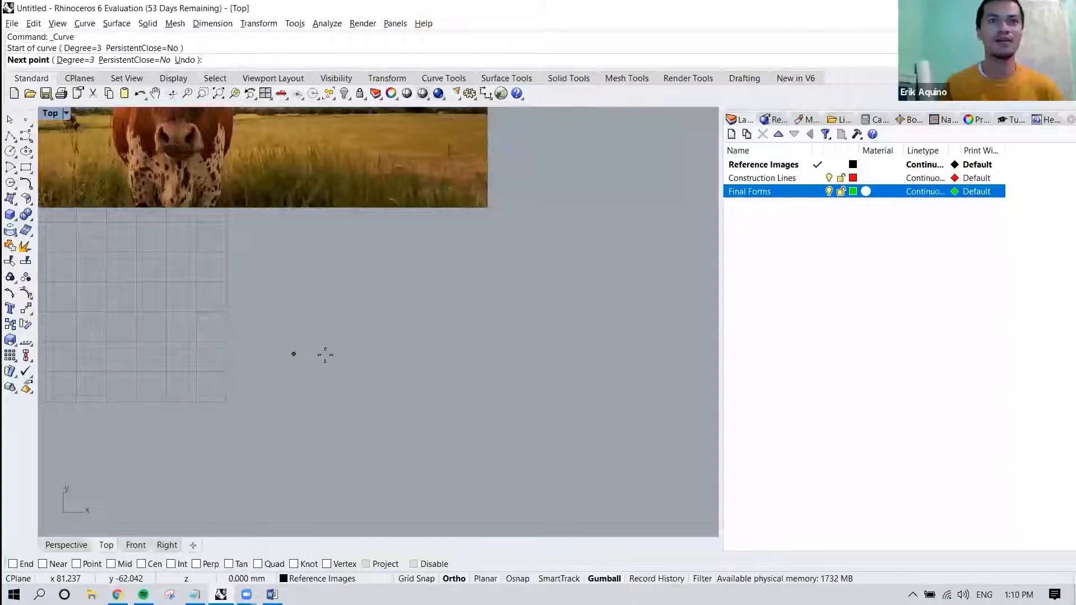
{"action": "key", "text": "F8"}
{"action": "left_click", "coordinate": [377, 348]}
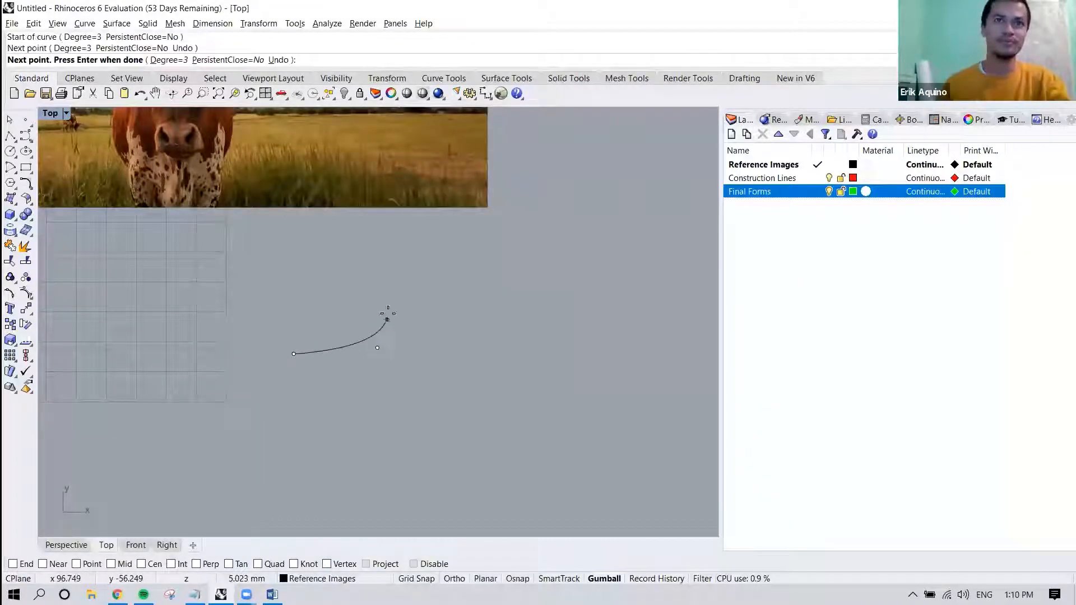
{"action": "left_click", "coordinate": [395, 292]}
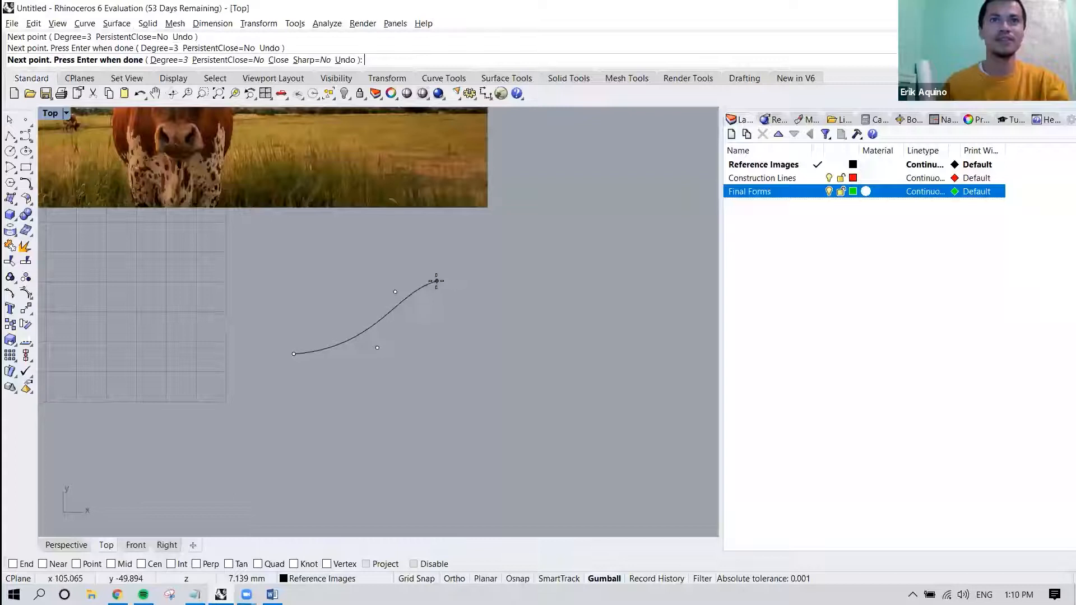
{"action": "left_click", "coordinate": [436, 281]}
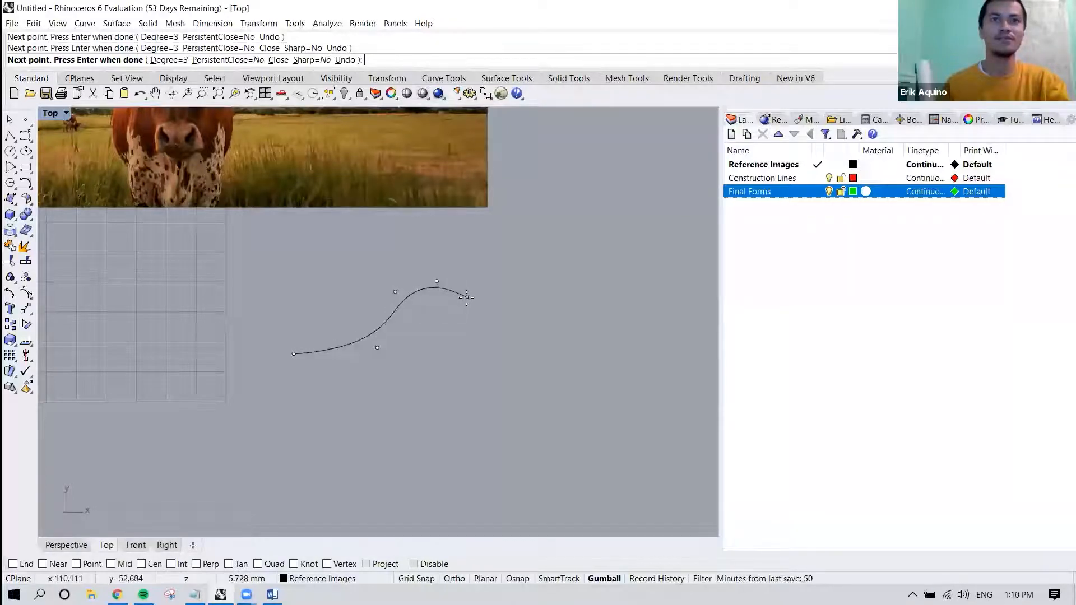
{"action": "left_click", "coordinate": [467, 297]}
{"action": "left_click", "coordinate": [464, 332]}
{"action": "left_click", "coordinate": [439, 342]}
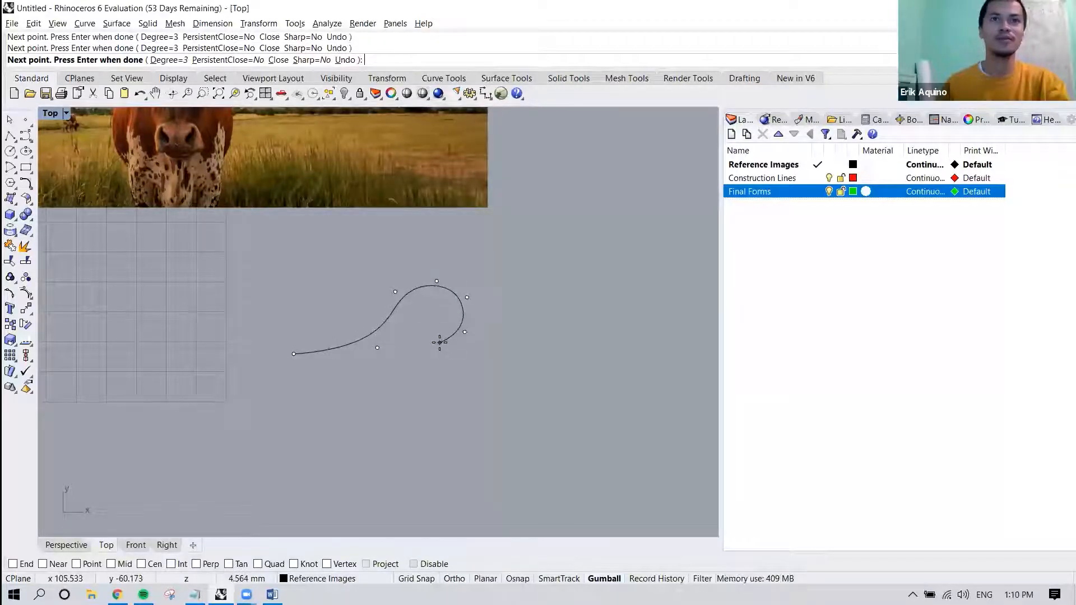
{"action": "left_click", "coordinate": [430, 385]}
{"action": "left_click", "coordinate": [465, 393]}
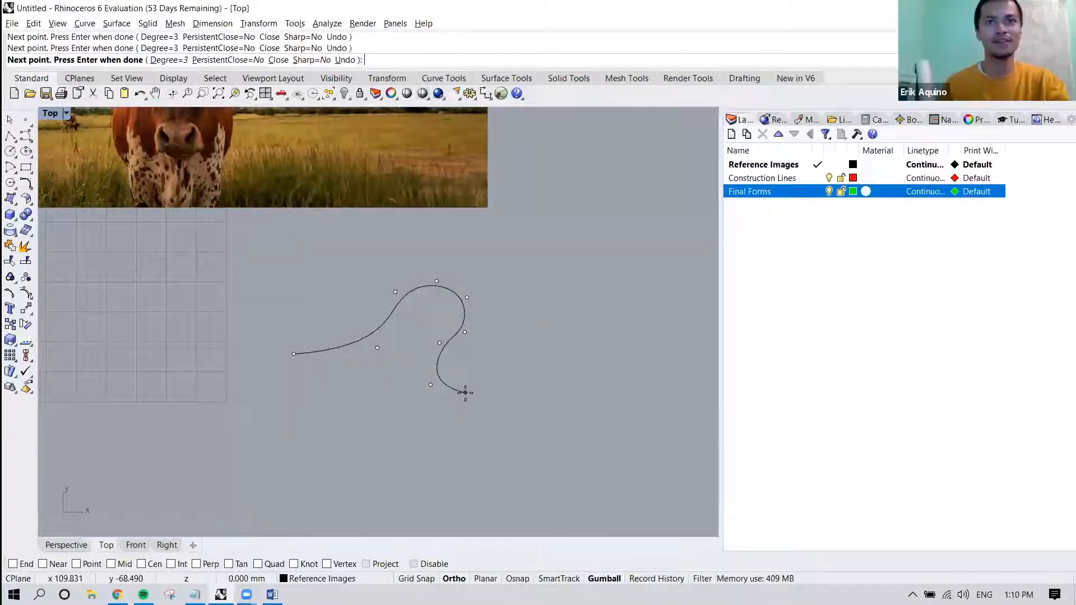
{"action": "right_click", "coordinate": [499, 355]}
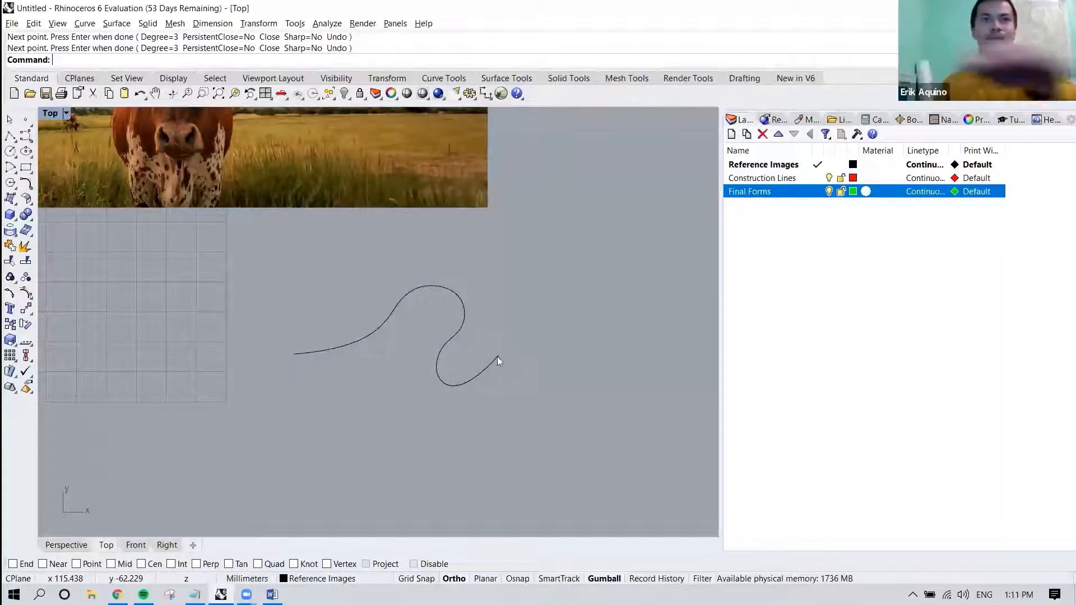
Draw a similar S-shaped interpolated curve through nine points, about 36 mm wide, below the control point curve, and select it to show its control points.
{"action": "right_click_drag", "start_coordinate": [486, 372], "coordinate": [487, 363]}
{"action": "left_click", "coordinate": [87, 24]}
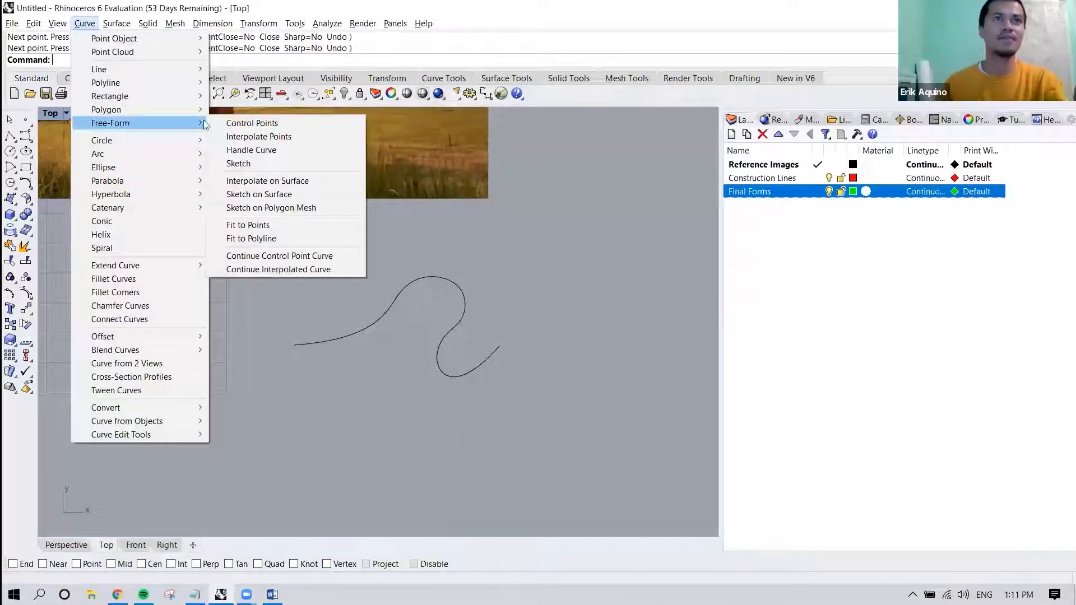
{"action": "left_click", "coordinate": [280, 137]}
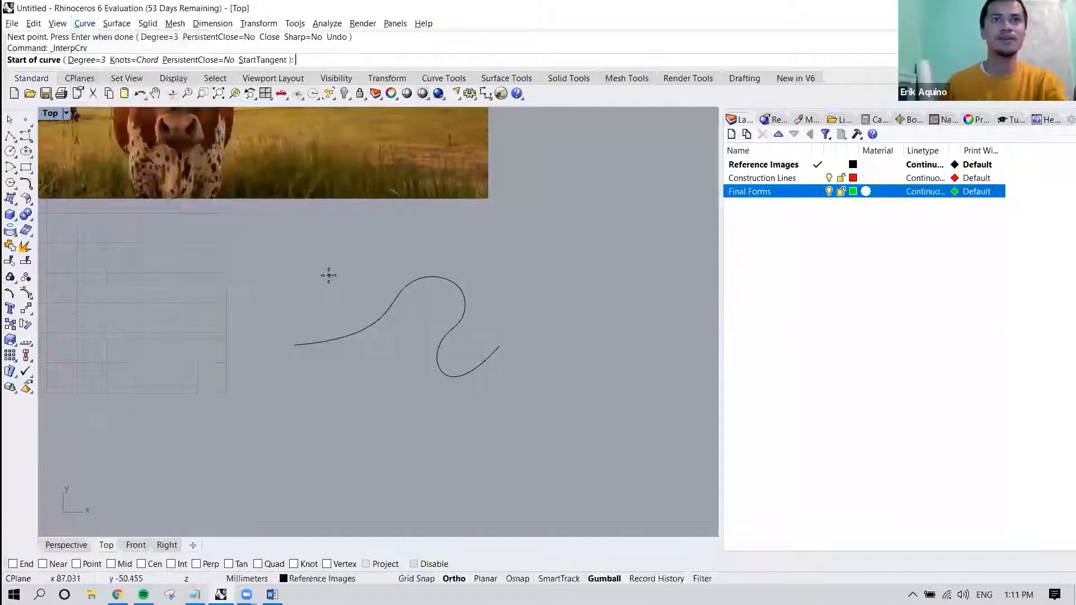
{"action": "right_click_drag", "start_coordinate": [319, 334], "coordinate": [333, 254]}
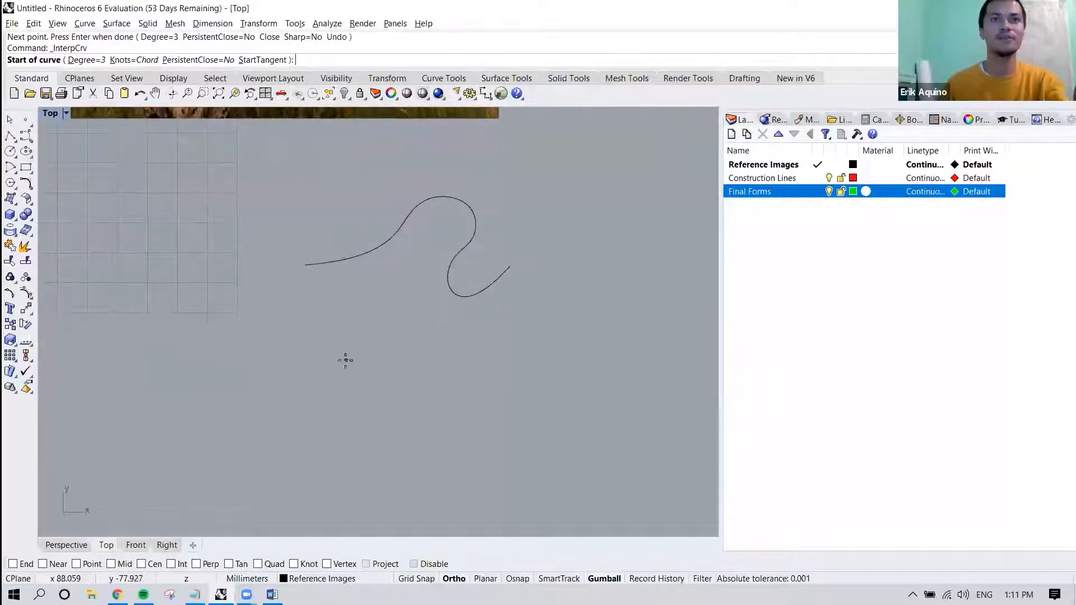
{"action": "right_click_drag", "start_coordinate": [336, 367], "coordinate": [331, 330]}
{"action": "left_click", "coordinate": [297, 359]}
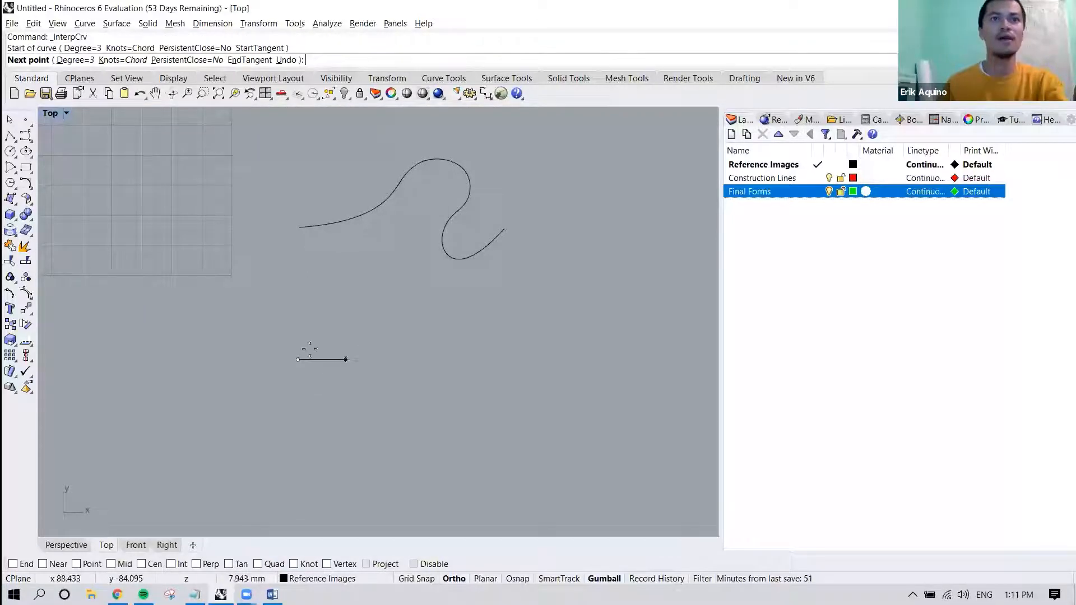
{"action": "left_click", "coordinate": [349, 368]}
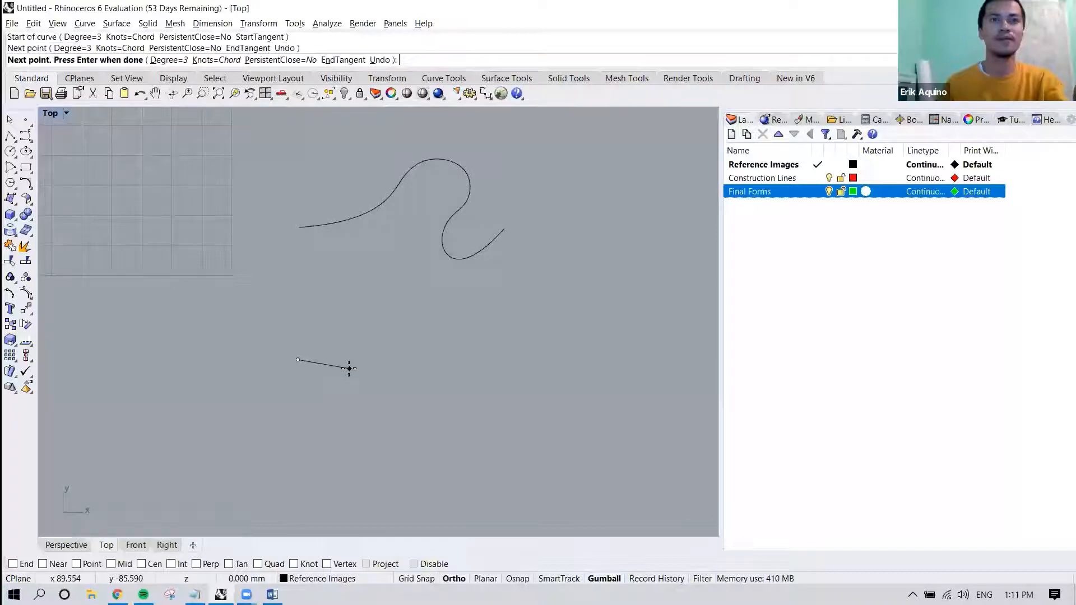
{"action": "left_click", "coordinate": [405, 324]}
{"action": "left_click", "coordinate": [442, 302]}
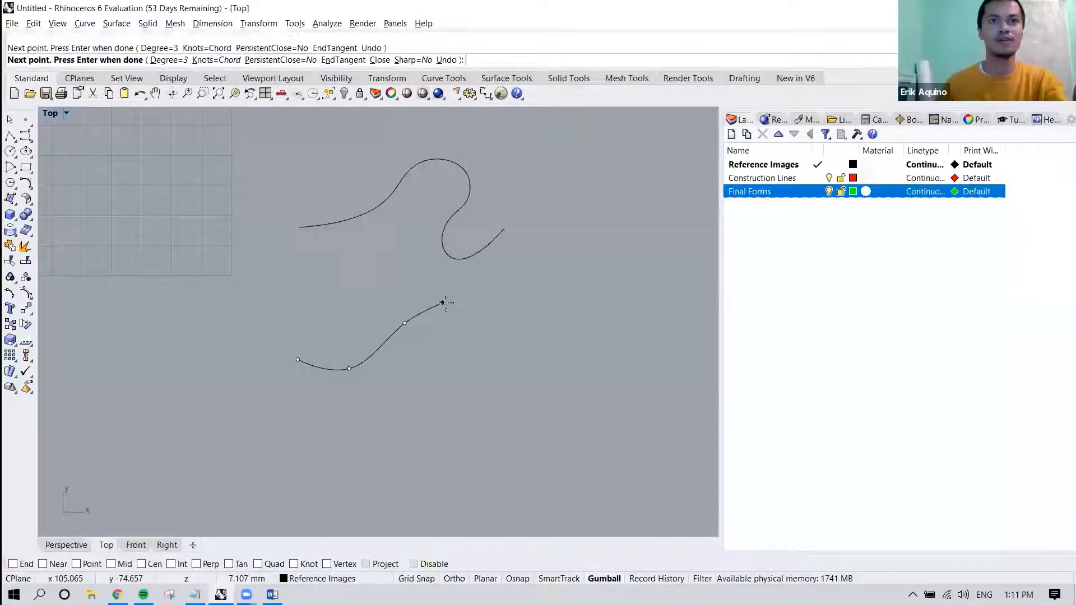
{"action": "left_click", "coordinate": [493, 325]}
{"action": "left_click", "coordinate": [495, 350]}
{"action": "left_click", "coordinate": [451, 386]}
{"action": "left_click", "coordinate": [456, 416]}
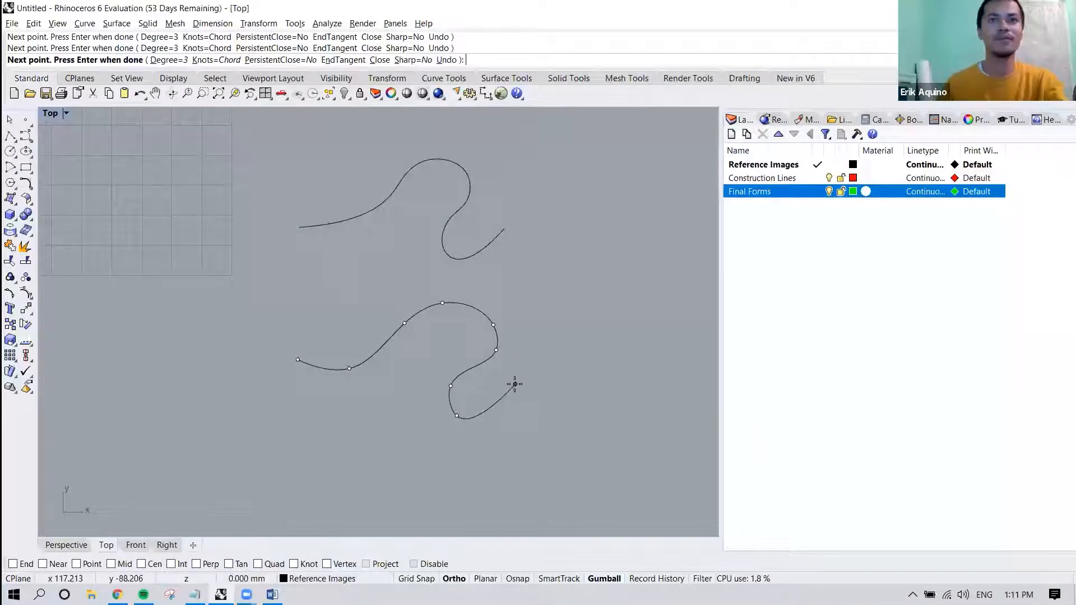
{"action": "left_click", "coordinate": [514, 383]}
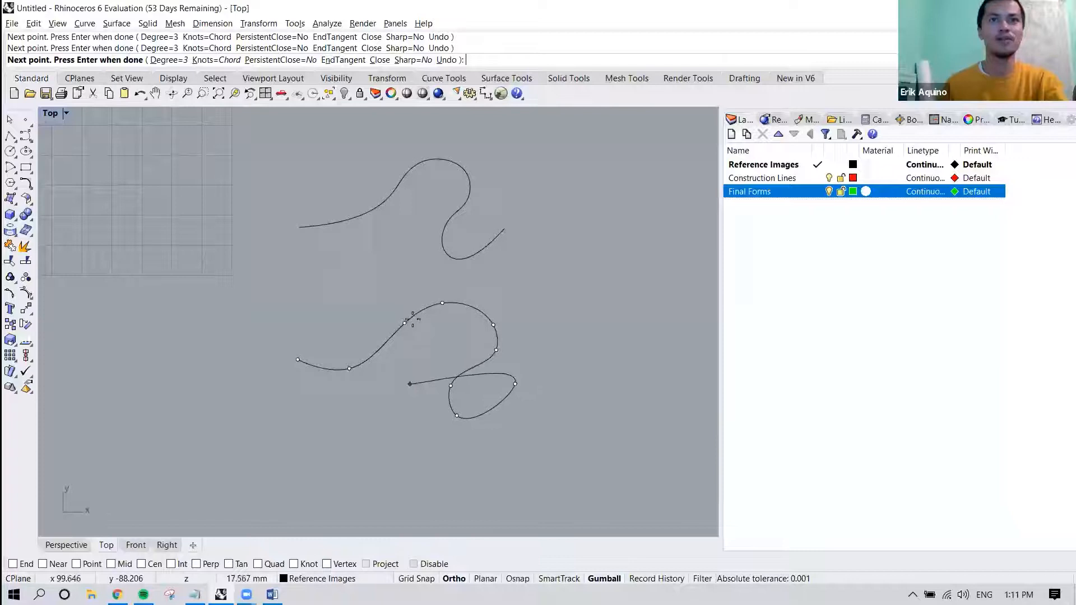
{"action": "key", "text": "F8"}
{"action": "key", "text": "F8"}
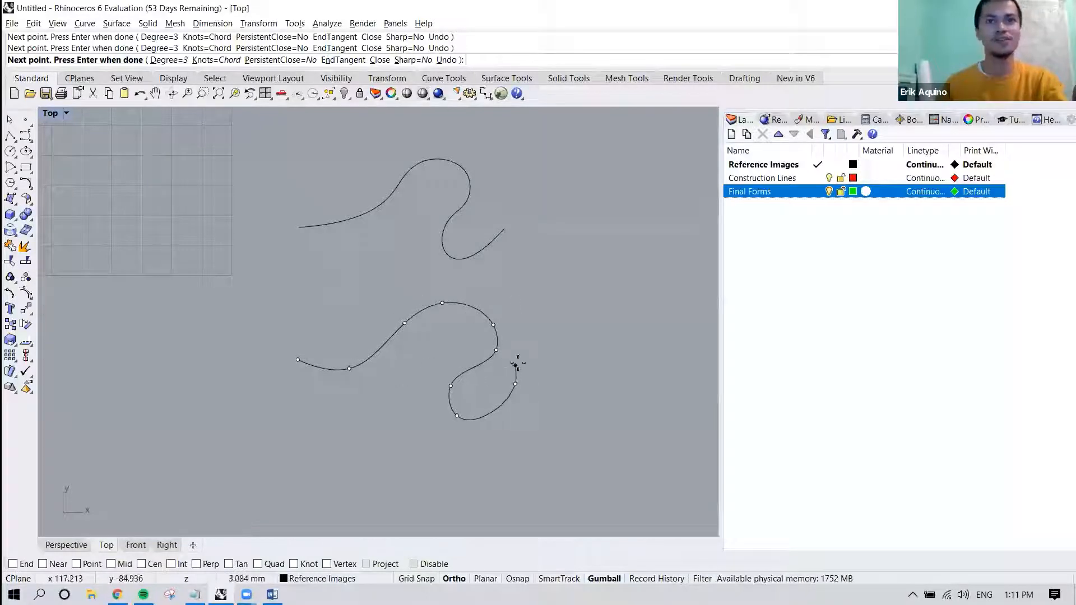
{"action": "scroll", "coordinate": [498, 345], "scroll_direction": "down", "scroll_amount": 2}
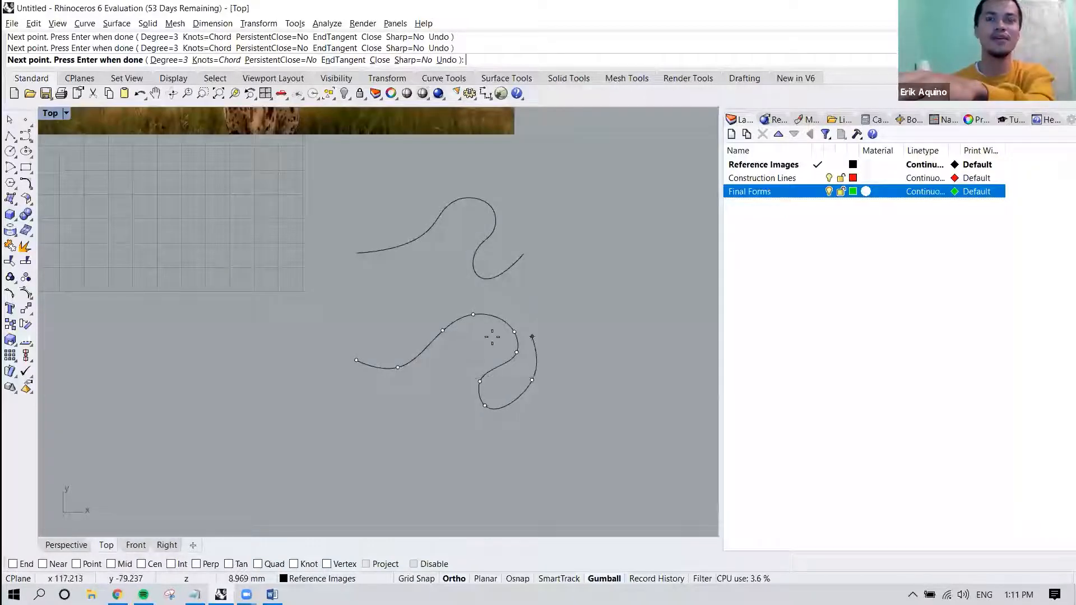
{"action": "key", "text": "Return"}
{"action": "left_click", "coordinate": [493, 322]}
Use Sketch to draw a freehand zigzag curve about 46 mm wide beside the two practice curves.
{"action": "scroll", "coordinate": [421, 282], "scroll_direction": "up", "scroll_amount": 6}
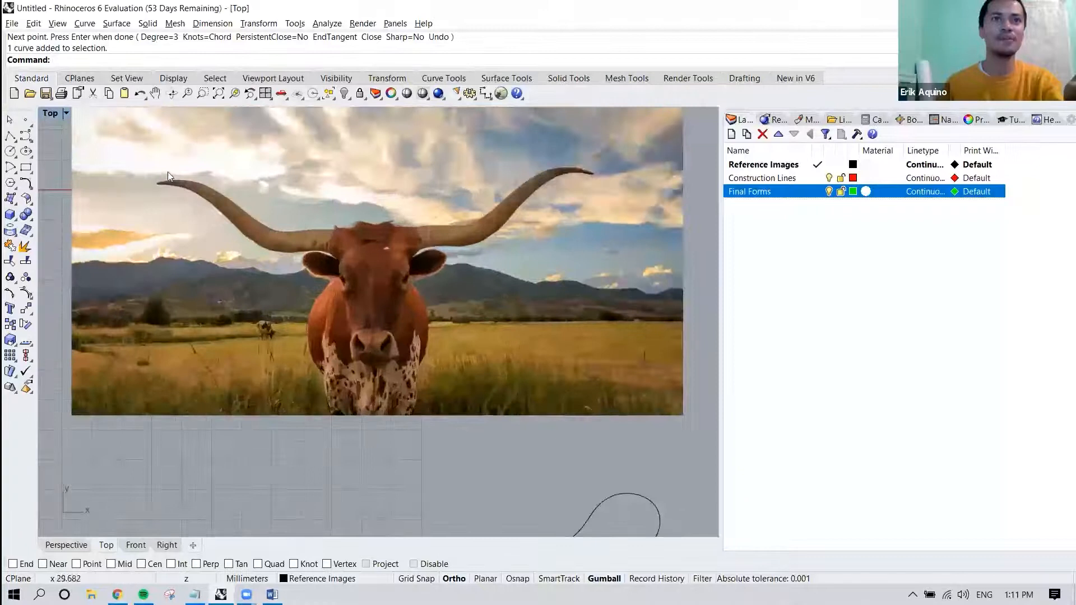
{"action": "scroll", "coordinate": [283, 260], "scroll_direction": "down", "scroll_amount": 3}
{"action": "right_click_drag", "start_coordinate": [407, 315], "coordinate": [316, 219]}
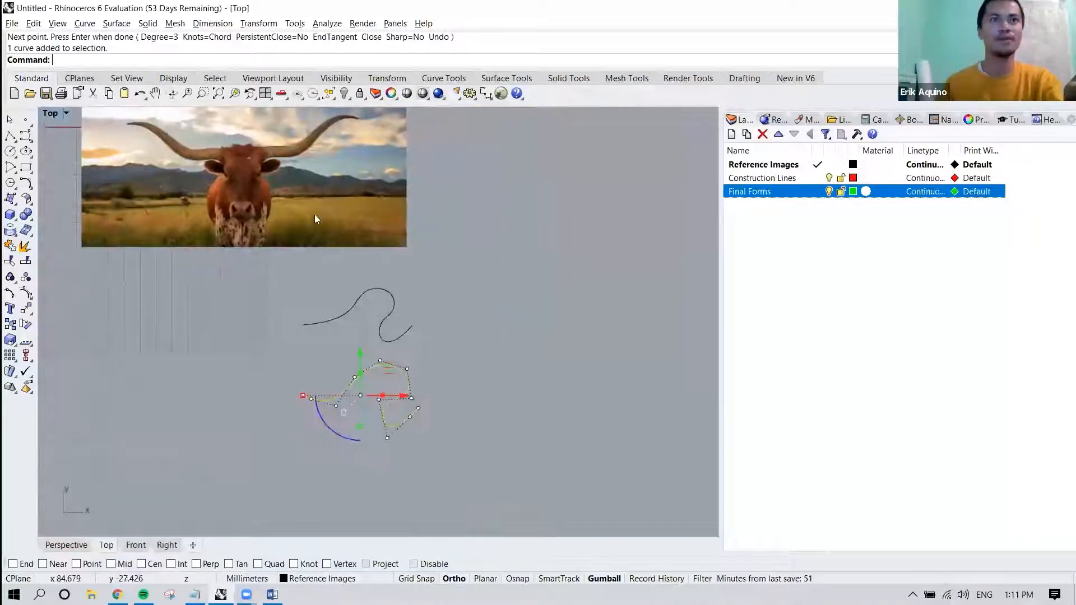
{"action": "left_click", "coordinate": [84, 25]}
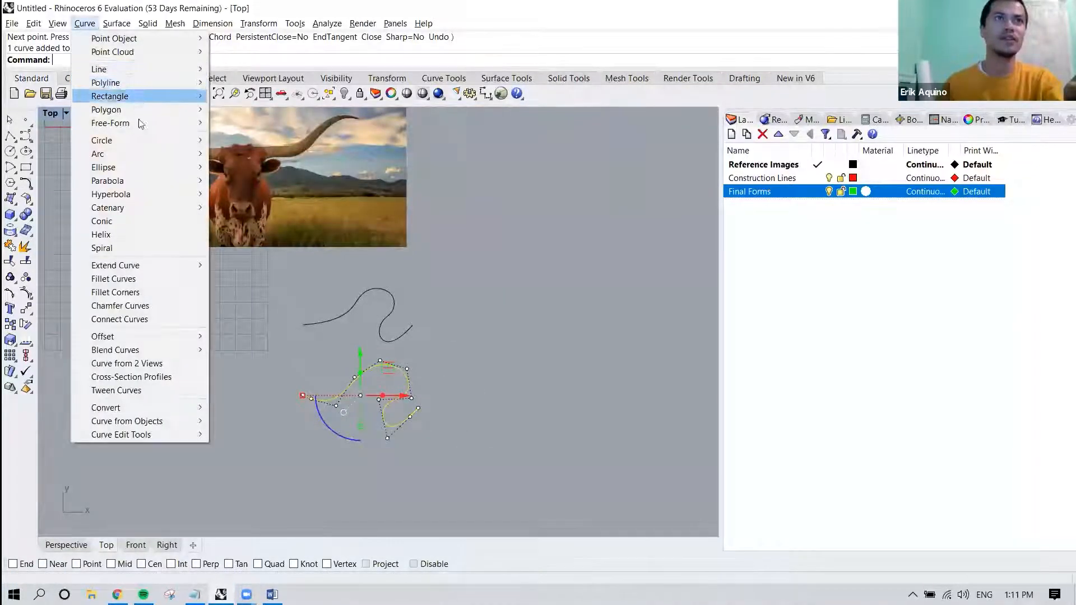
{"action": "mouse_move", "coordinate": [140, 124]}
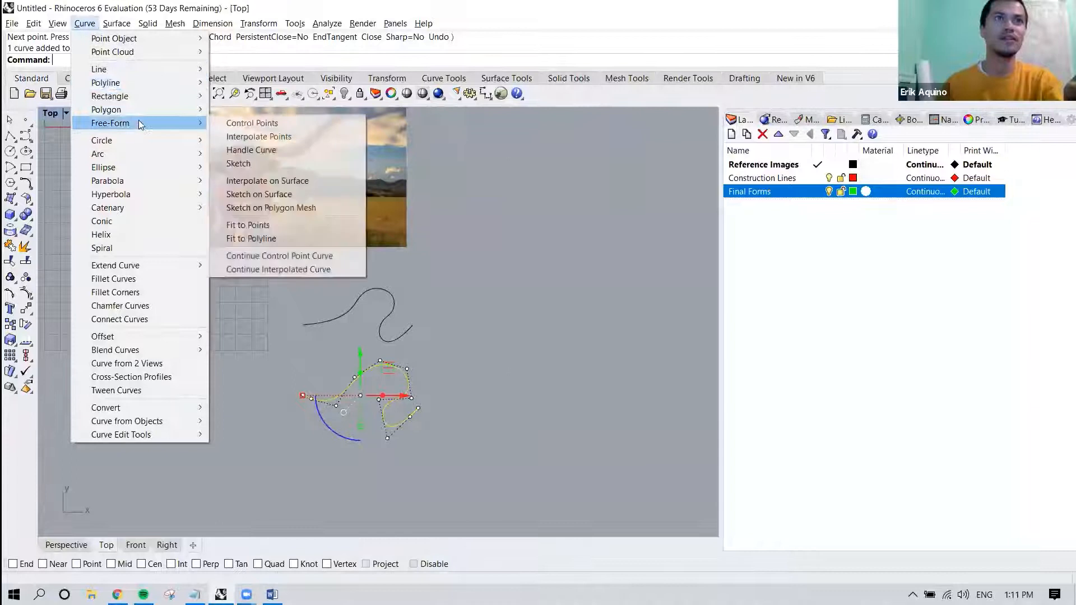
{"action": "left_click", "coordinate": [257, 164]}
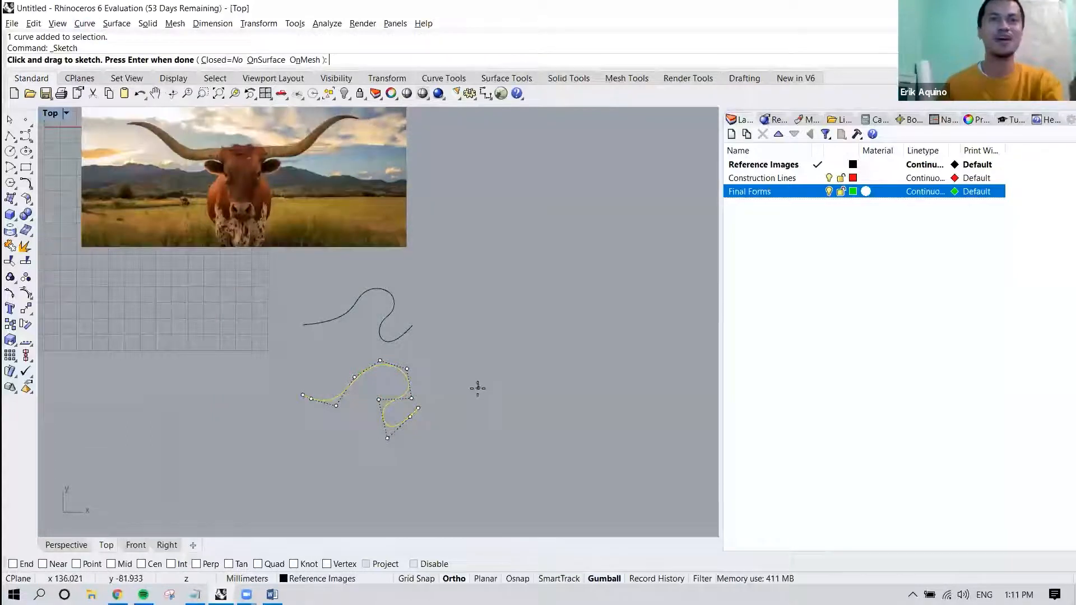
{"action": "scroll", "coordinate": [478, 387], "scroll_direction": "up", "scroll_amount": 2}
{"action": "right_click_drag", "start_coordinate": [468, 392], "coordinate": [462, 364]}
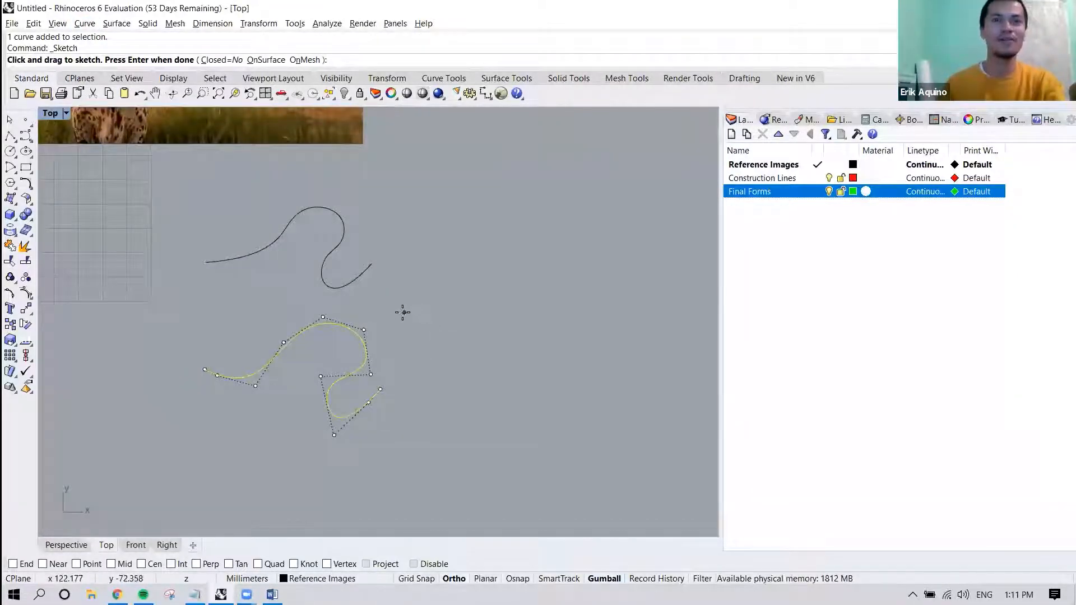
{"action": "mouse_move", "coordinate": [391, 311]}
{"action": "left_mouse_down"}
{"action": "mouse_move", "coordinate": [436, 296]}
{"action": "mouse_move", "coordinate": [477, 339]}
{"action": "mouse_move", "coordinate": [495, 255]}
{"action": "mouse_move", "coordinate": [590, 318]}
{"action": "mouse_move", "coordinate": [594, 396]}
{"action": "left_mouse_up"}
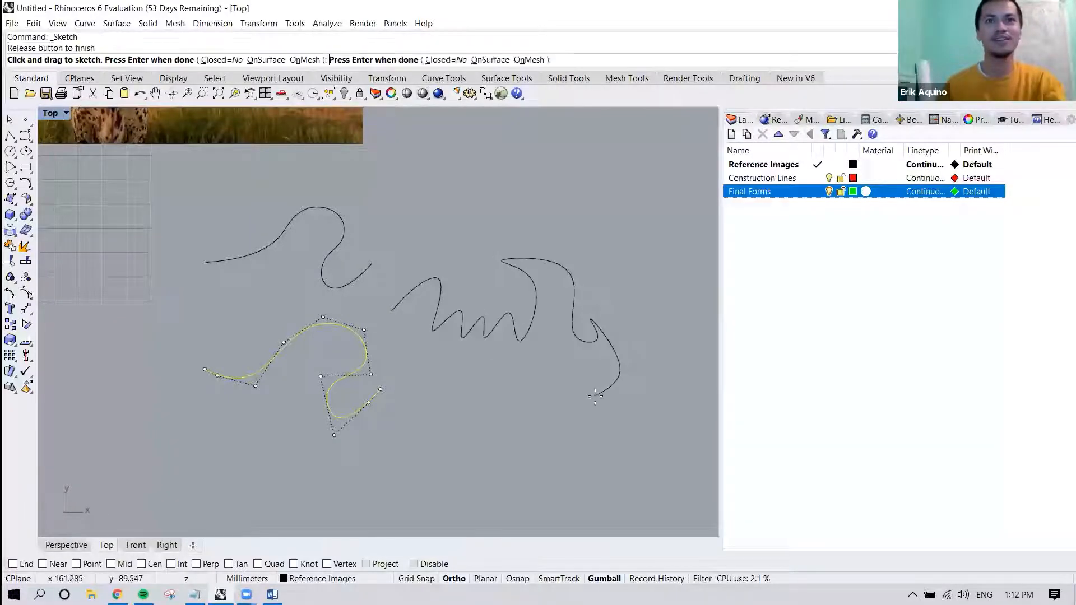
Sketch a nearly closed freehand blob about 28 mm wide below the zigzag curve and finish the Sketch command.
{"action": "right_click_drag", "start_coordinate": [523, 416], "coordinate": [461, 320]}
{"action": "left_click_drag", "start_coordinate": [386, 323], "coordinate": [452, 303]}
{"action": "left_click_drag", "start_coordinate": [463, 344], "coordinate": [411, 391]}
{"action": "left_click_drag", "start_coordinate": [383, 322], "coordinate": [384, 323]}
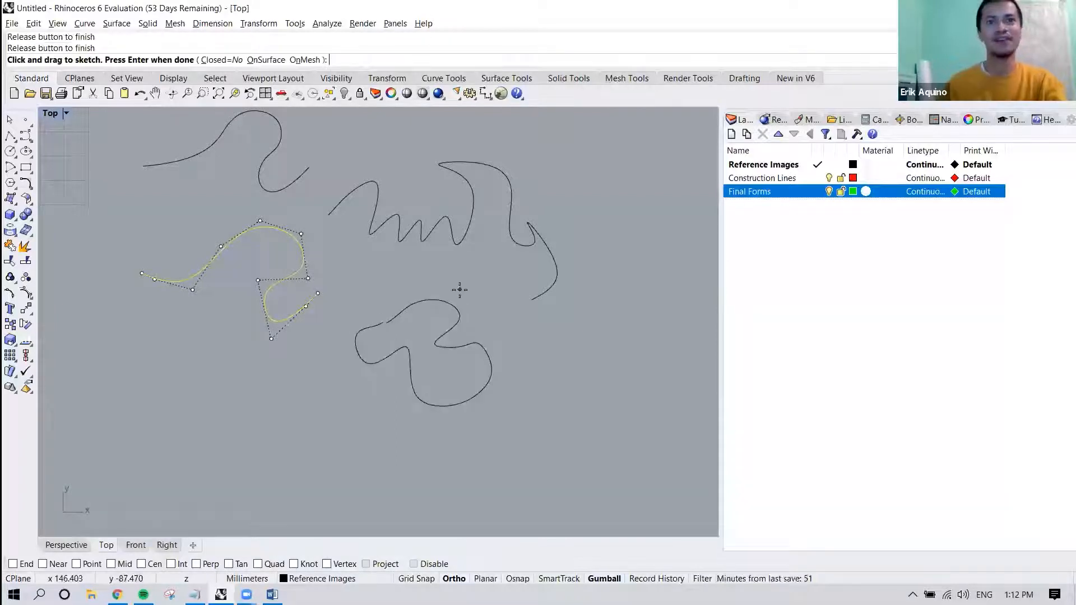
{"action": "scroll", "coordinate": [428, 281], "scroll_direction": "up", "scroll_amount": 4}
{"action": "right_click_drag", "start_coordinate": [440, 341], "coordinate": [389, 305]}
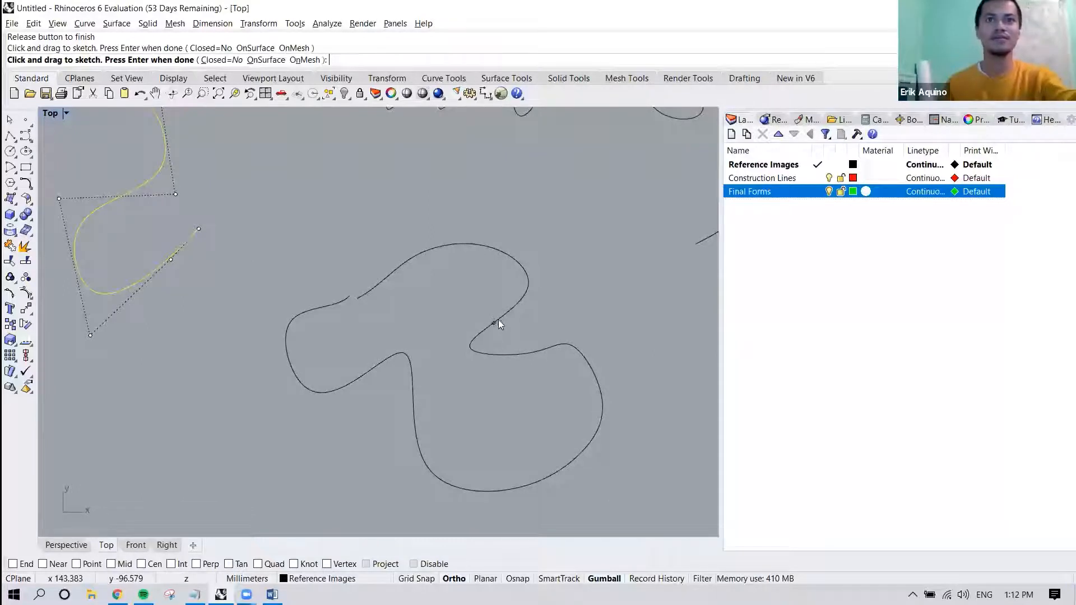
{"action": "key", "text": "Return"}
Delete the two sketched curves and the interpolated curve, leaving only the control point curve.
{"action": "scroll", "coordinate": [510, 305], "scroll_direction": "down", "scroll_amount": 3}
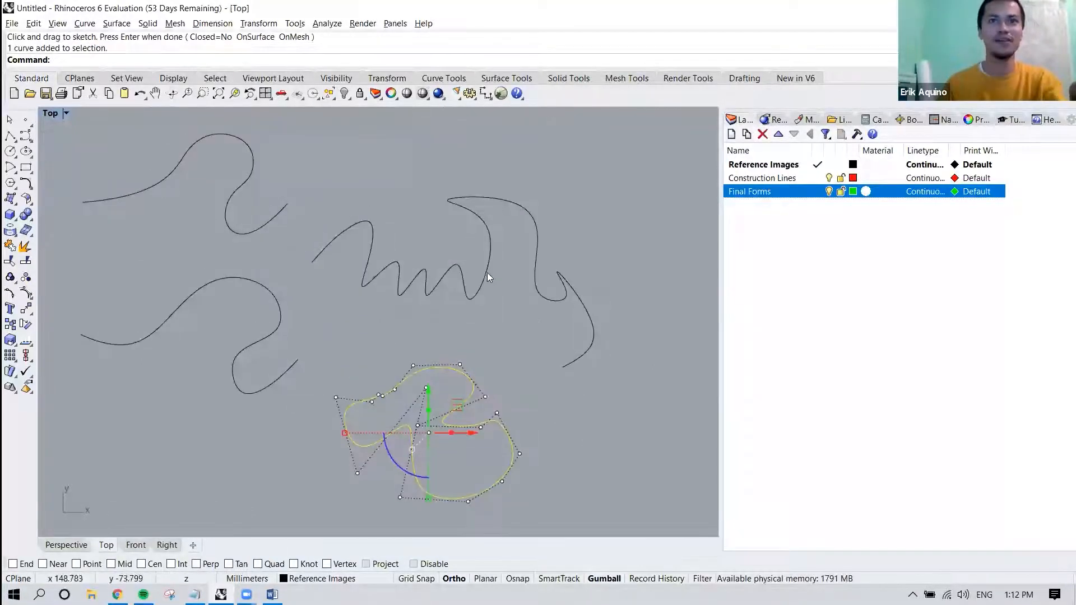
{"action": "left_click", "coordinate": [487, 273]}
{"action": "scroll", "coordinate": [486, 276], "scroll_direction": "down", "scroll_amount": 5}
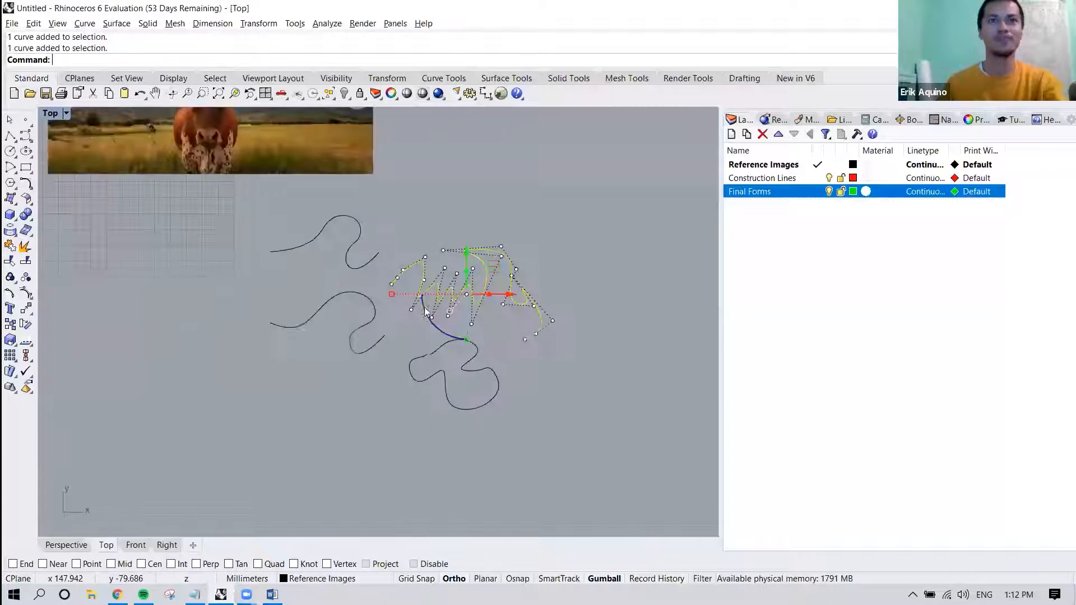
{"action": "right_click_drag", "start_coordinate": [452, 308], "coordinate": [460, 343]}
{"action": "left_click", "coordinate": [425, 307]}
{"action": "left_click_drag", "start_coordinate": [612, 281], "coordinate": [536, 398]}
{"action": "key", "text": "Delete"}
{"action": "left_click", "coordinate": [422, 384]}
{"action": "key", "text": "Delete"}
Select the remaining control point curve to display its control points.
{"action": "left_click", "coordinate": [424, 291]}
{"action": "scroll", "coordinate": [418, 287], "scroll_direction": "up", "scroll_amount": 10}
{"action": "right_click_drag", "start_coordinate": [406, 301], "coordinate": [453, 353]}
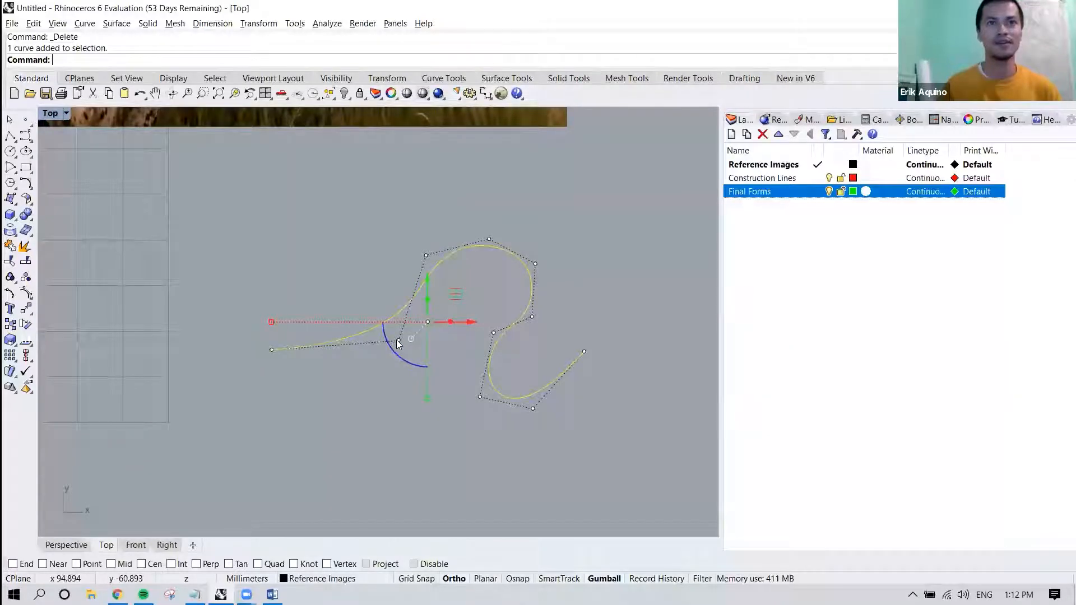
Turn on the control points of the remaining control point curve with PointsOn.
{"action": "left_click", "coordinate": [525, 224]}
{"action": "left_click", "coordinate": [512, 252]}
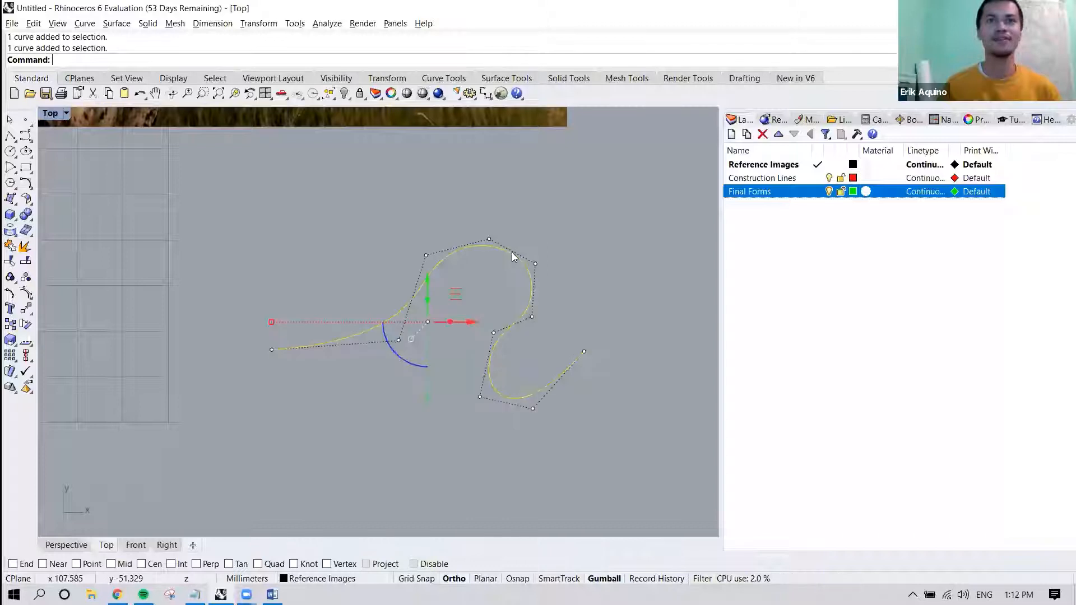
{"action": "right_click_drag", "start_coordinate": [503, 242], "coordinate": [480, 259]}
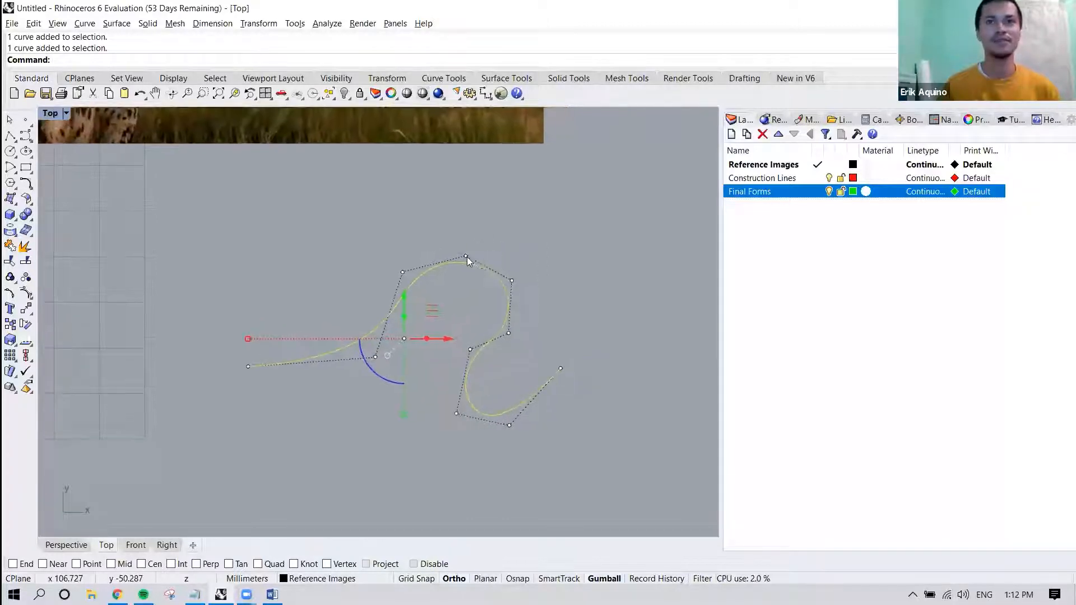
{"action": "left_click", "coordinate": [516, 261]}
{"action": "left_click", "coordinate": [494, 275]}
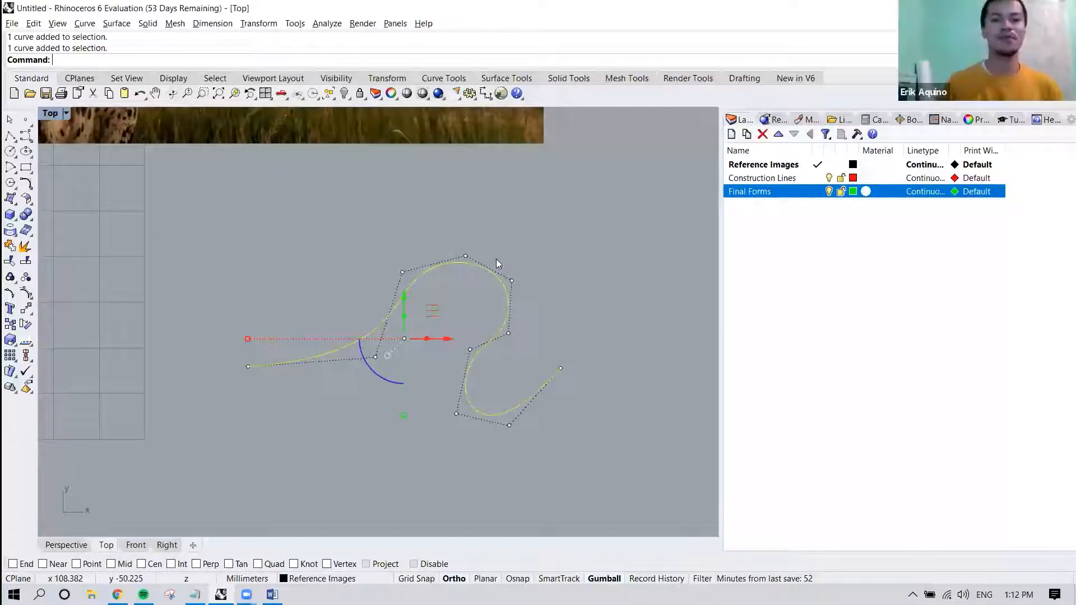
{"action": "type", "text": "PointsOn"}
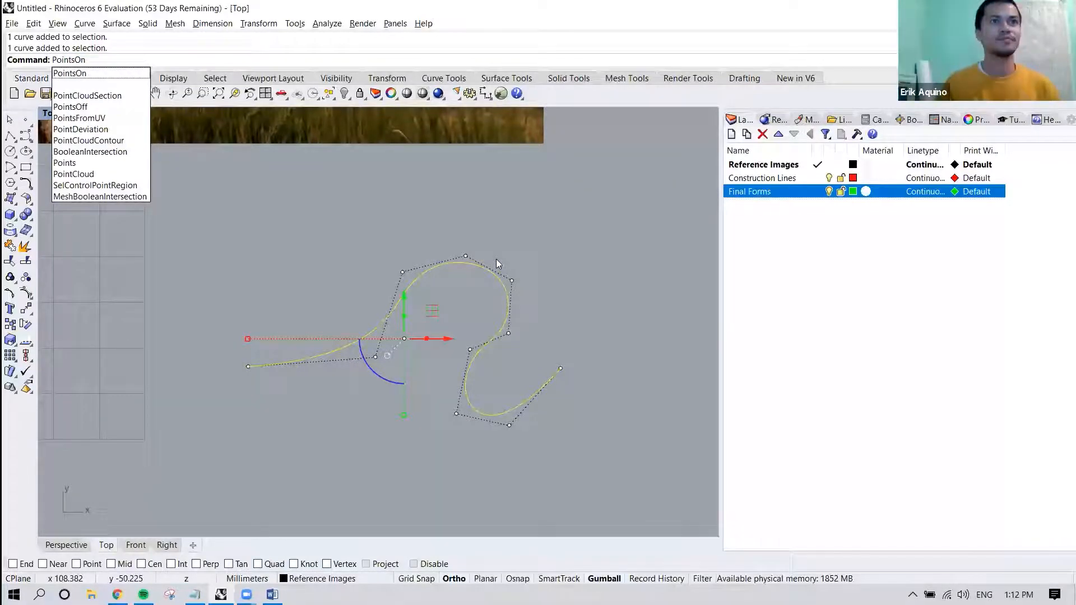
{"action": "key", "text": "Down"}
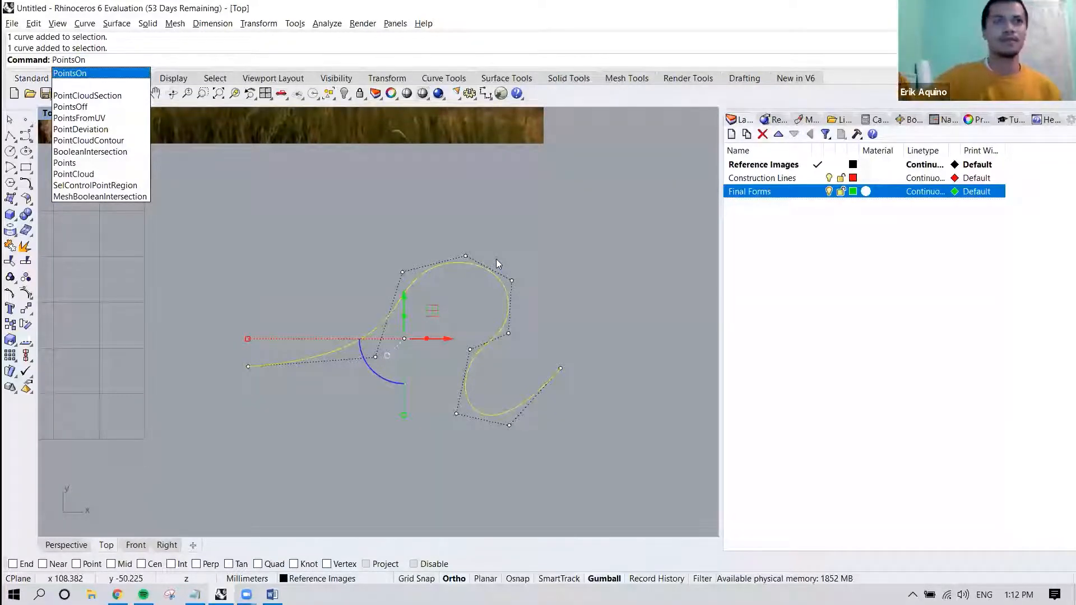
{"action": "key", "text": "Return"}
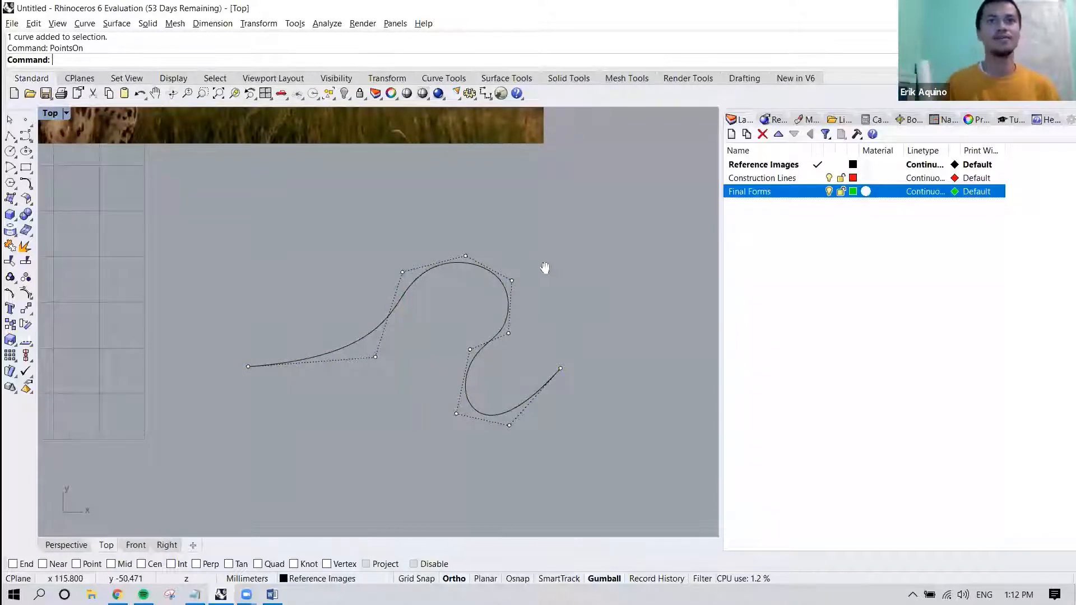
Reselect the curve to inspect it with its control points on, and clear the selection.
{"action": "right_click_drag", "start_coordinate": [545, 267], "coordinate": [446, 262]}
{"action": "scroll", "coordinate": [446, 262], "scroll_direction": "down", "scroll_amount": 4}
{"action": "right_click_drag", "start_coordinate": [381, 276], "coordinate": [411, 300]}
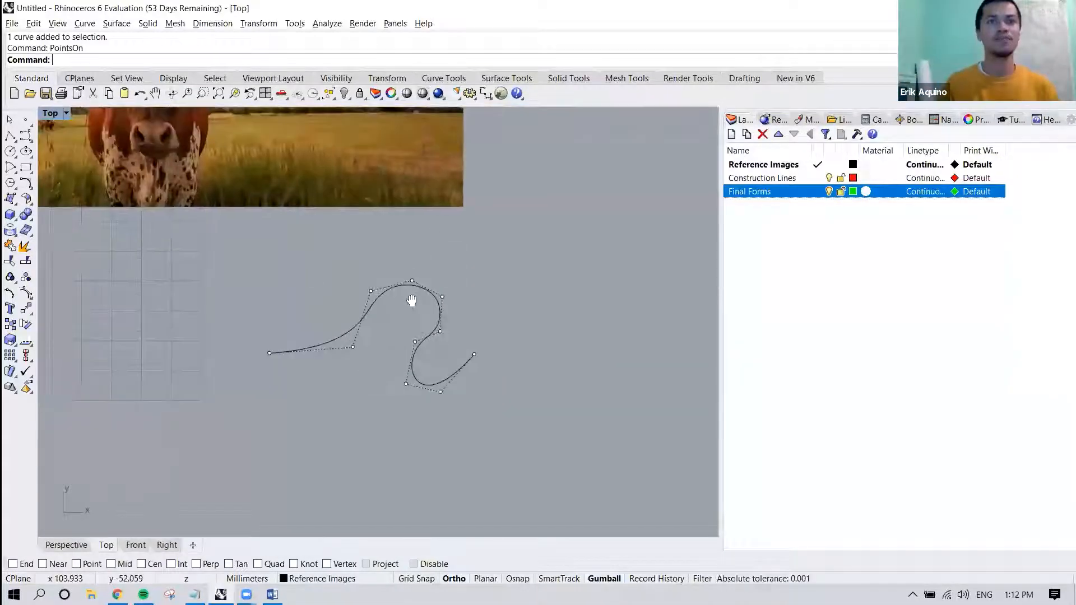
{"action": "left_click", "coordinate": [404, 285]}
{"action": "scroll", "coordinate": [414, 306], "scroll_direction": "up", "scroll_amount": 3}
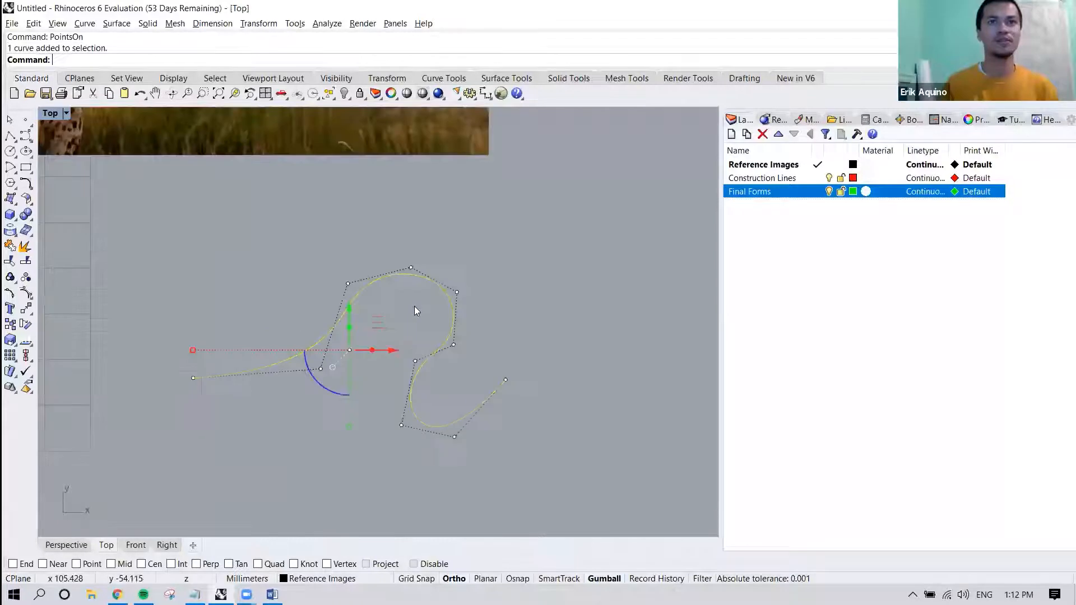
{"action": "key", "text": "Escape"}
{"action": "right_click_drag", "start_coordinate": [416, 314], "coordinate": [451, 301]}
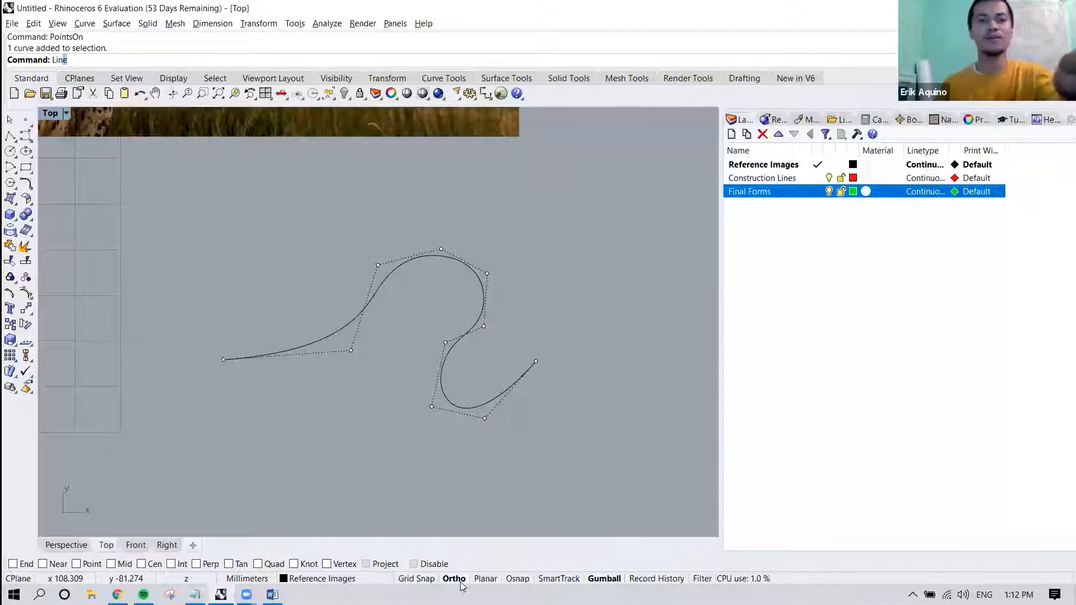
{"action": "type", "text": "line"}
{"action": "key", "text": "Return"}
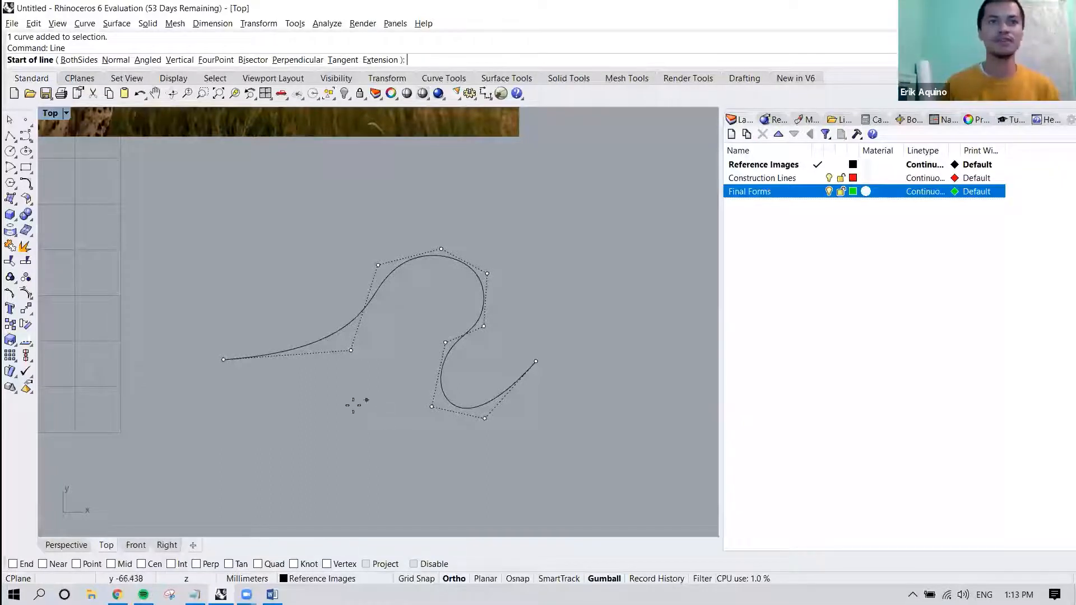
{"action": "left_click", "coordinate": [308, 448]}
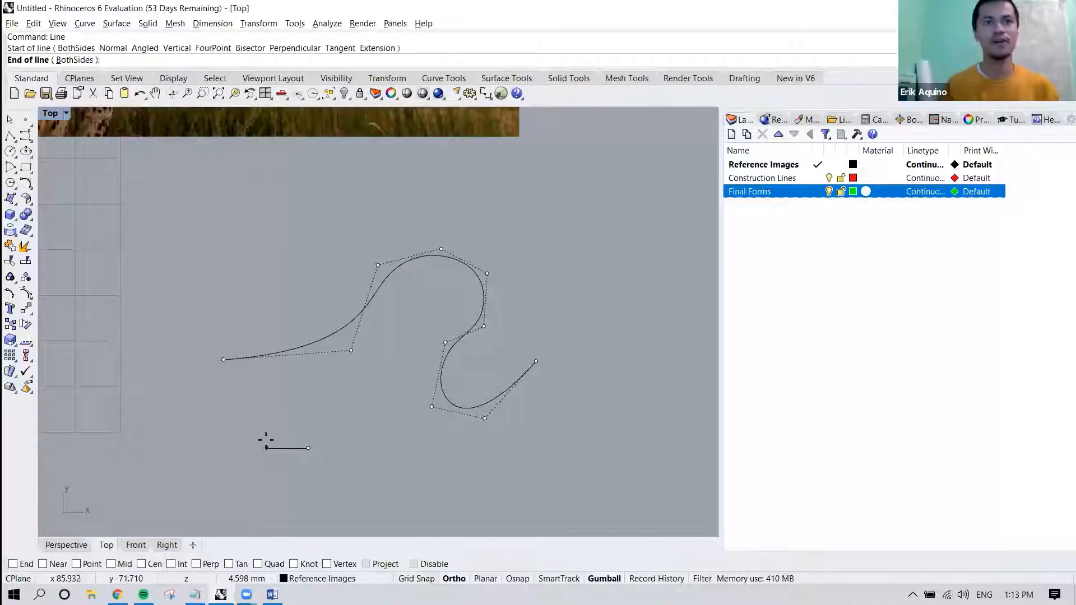
{"action": "key", "text": "Escape"}
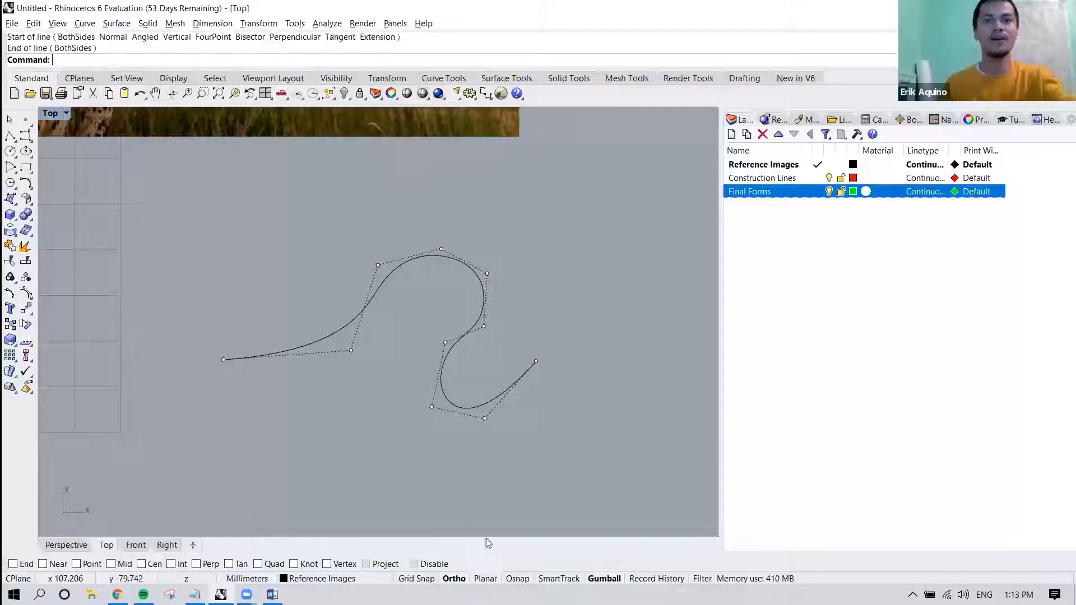
Toggle the display of the object snap options off and back on.
{"action": "left_click", "coordinate": [518, 579]}
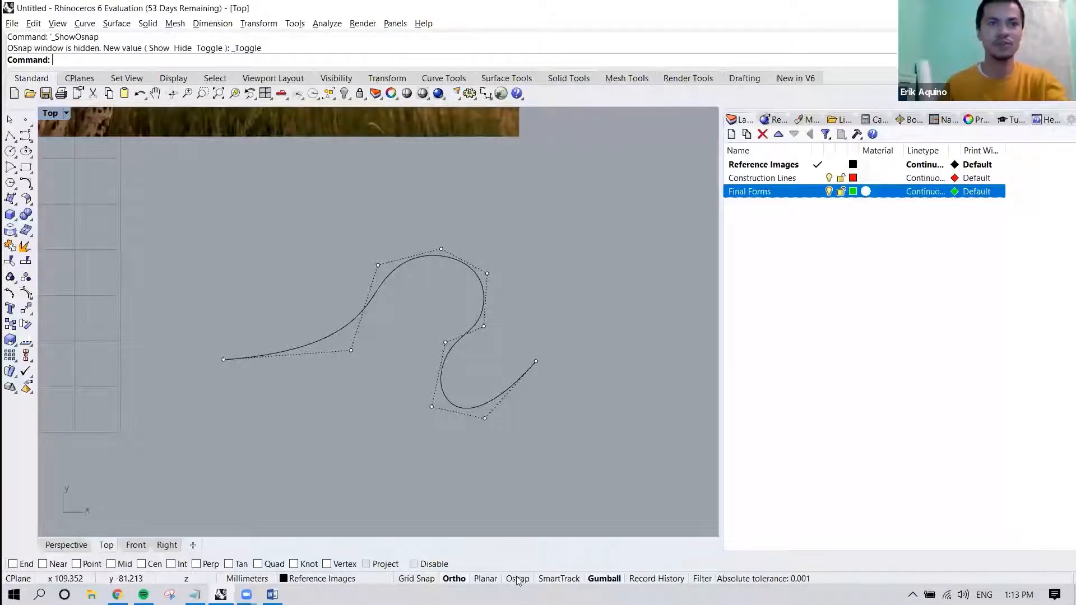
{"action": "left_click", "coordinate": [517, 579]}
{"action": "left_click", "coordinate": [517, 578]}
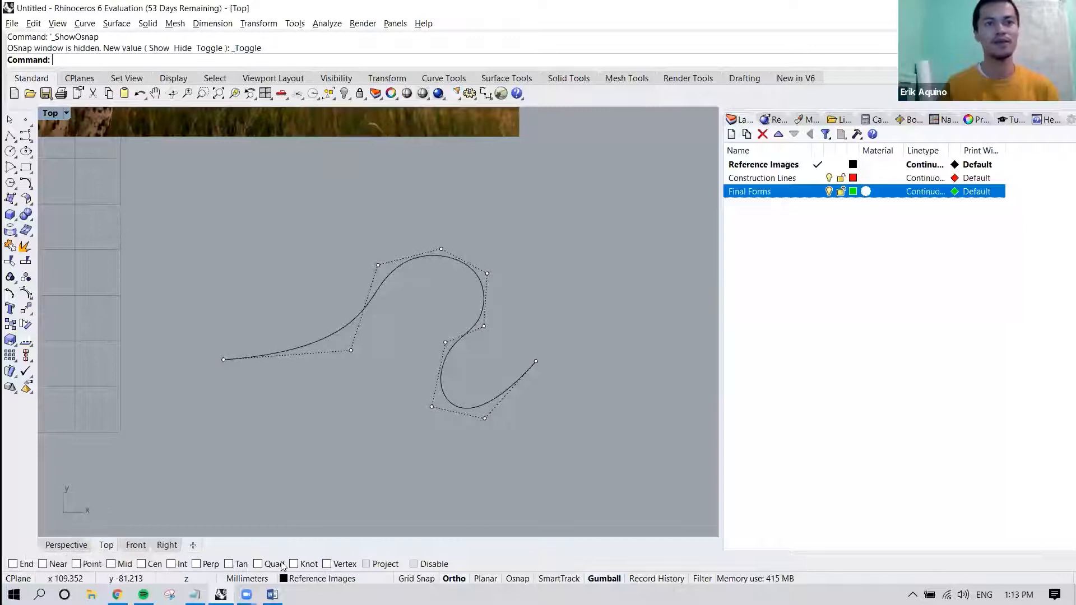
{"action": "left_click", "coordinate": [512, 579]}
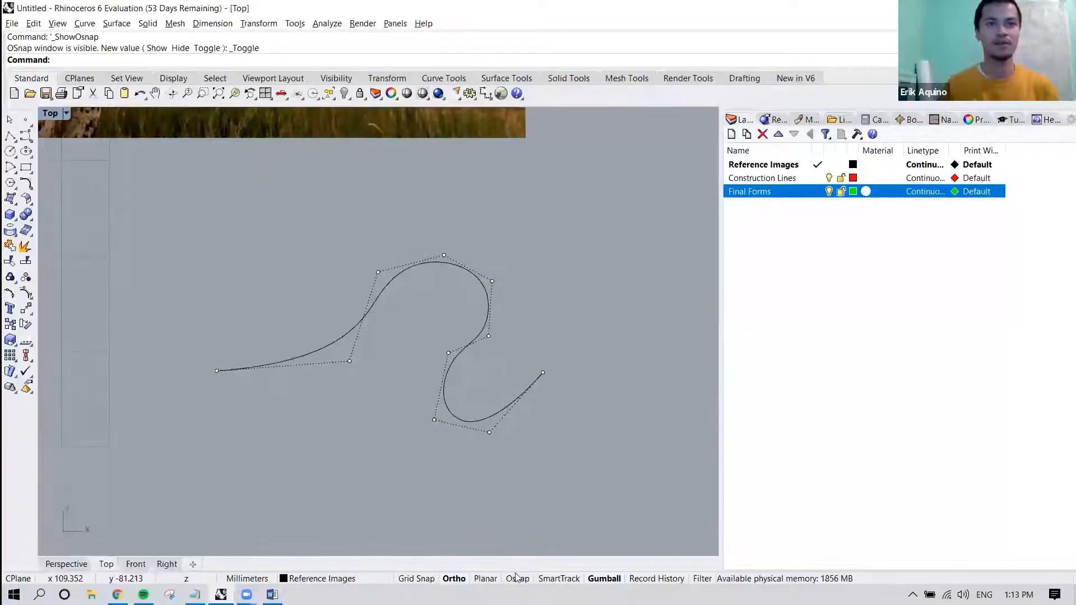
{"action": "left_click", "coordinate": [518, 579]}
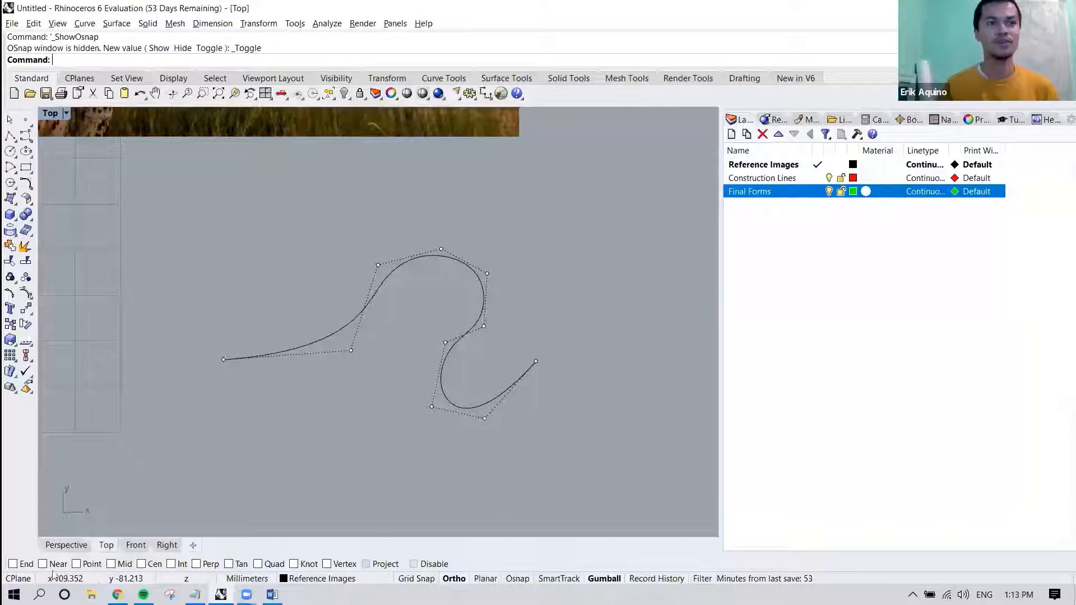
Enable the End object snap and start a Line to try it on the curve's endpoints and the picture's corners.
{"action": "left_click", "coordinate": [13, 564]}
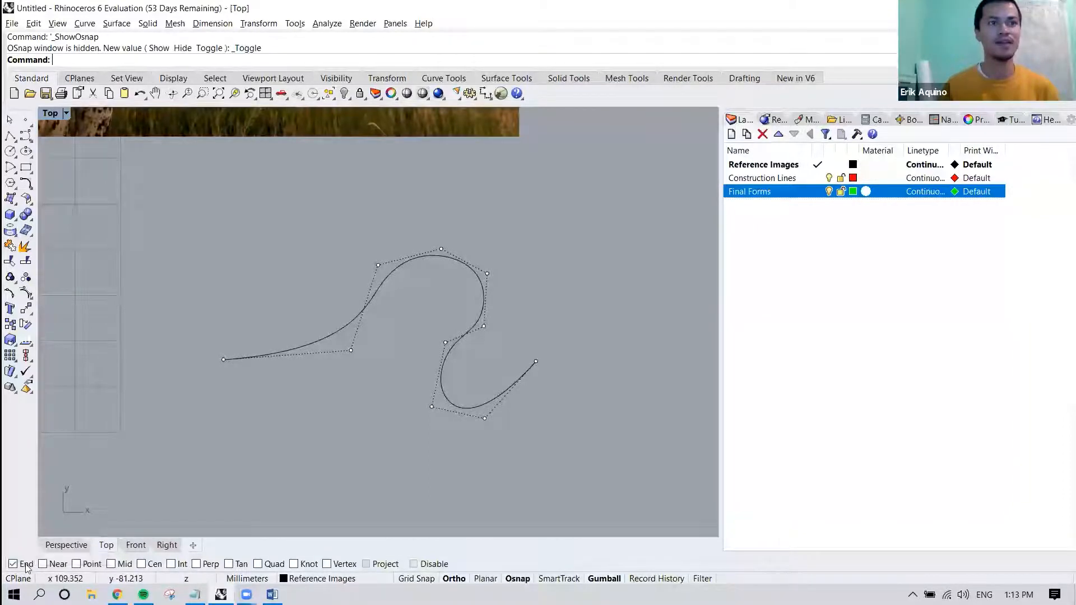
{"action": "type", "text": "line"}
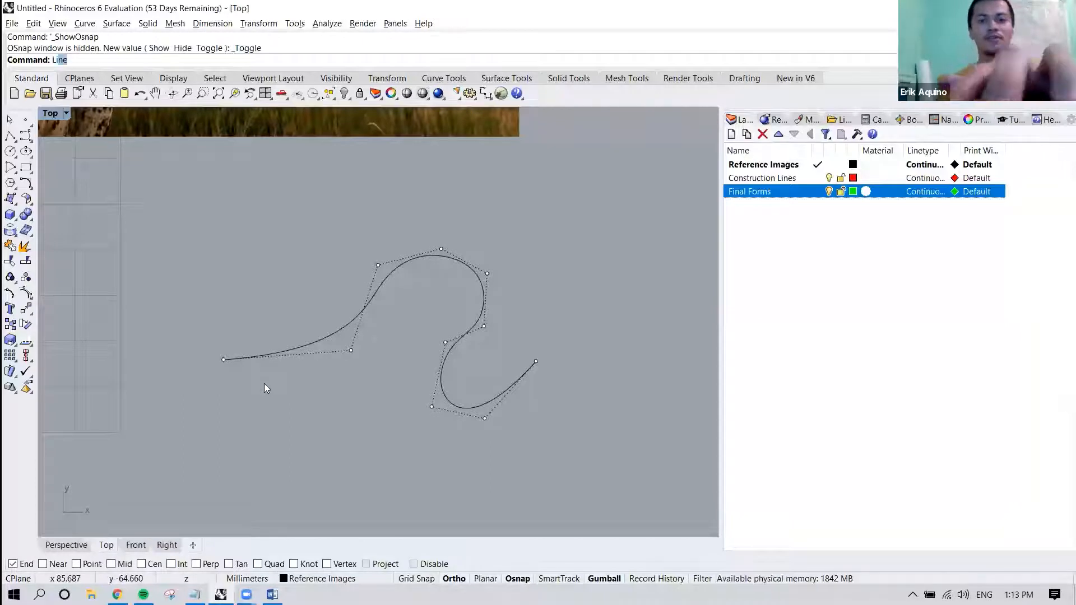
{"action": "key", "text": "Return"}
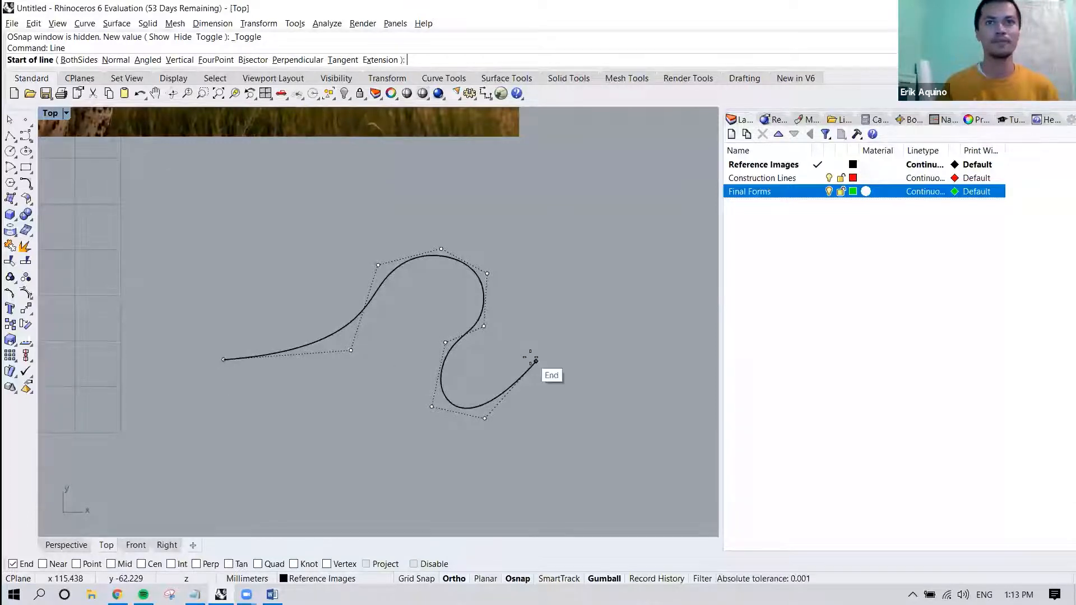
{"action": "right_click_drag", "start_coordinate": [526, 139], "coordinate": [563, 361]}
{"action": "scroll", "coordinate": [562, 361], "scroll_direction": "down", "scroll_amount": 2}
{"action": "scroll", "coordinate": [562, 361], "scroll_direction": "down", "scroll_amount": 5}
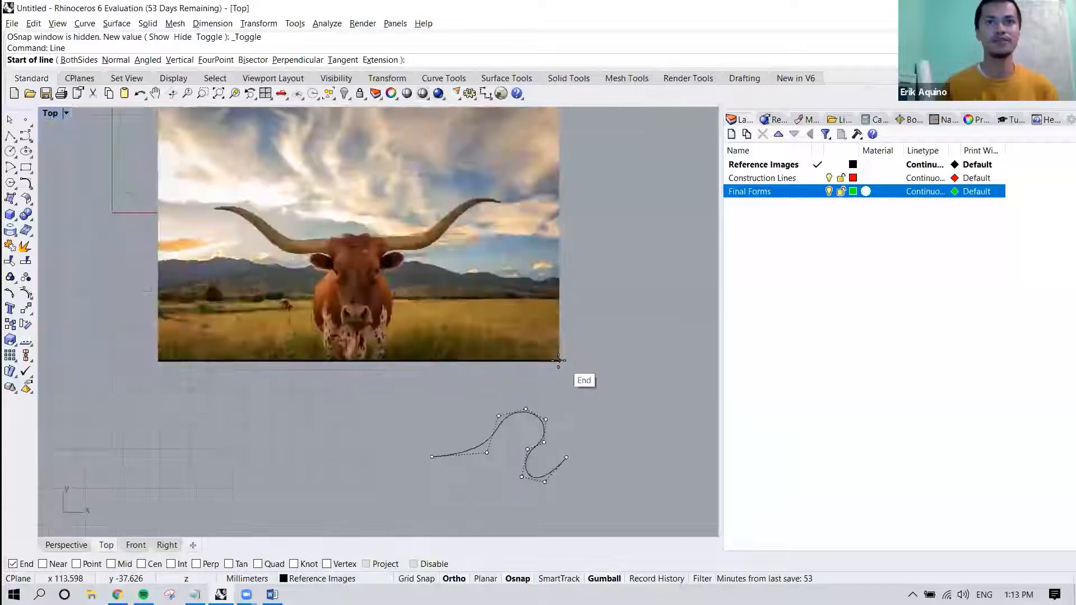
{"action": "right_click_drag", "start_coordinate": [197, 328], "coordinate": [169, 415]}
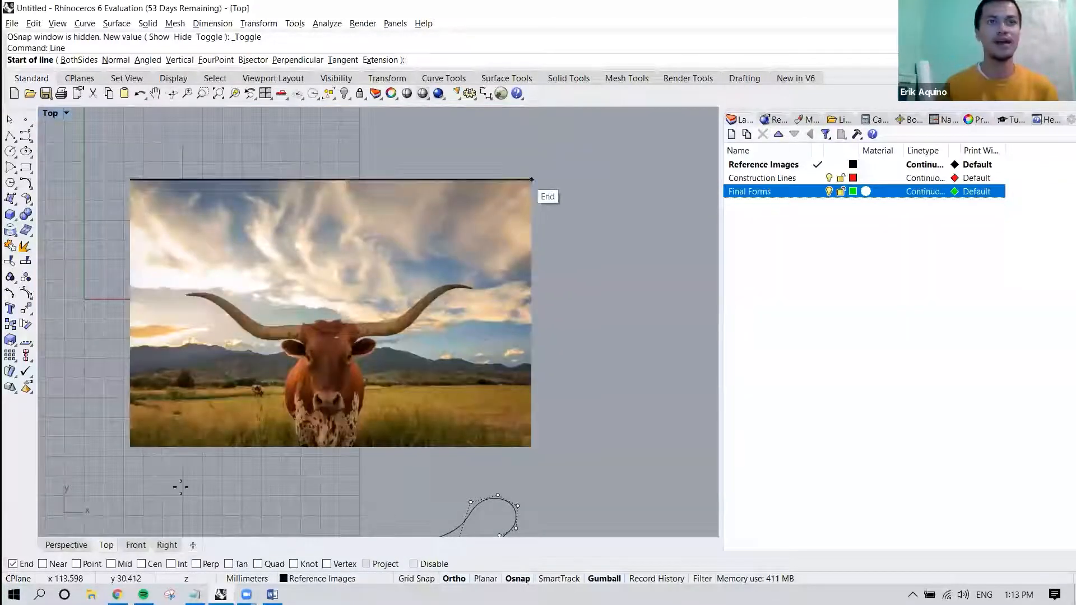
Enable the Near, Int and Perp object snaps and cancel the pending line.
{"action": "left_click", "coordinate": [50, 566]}
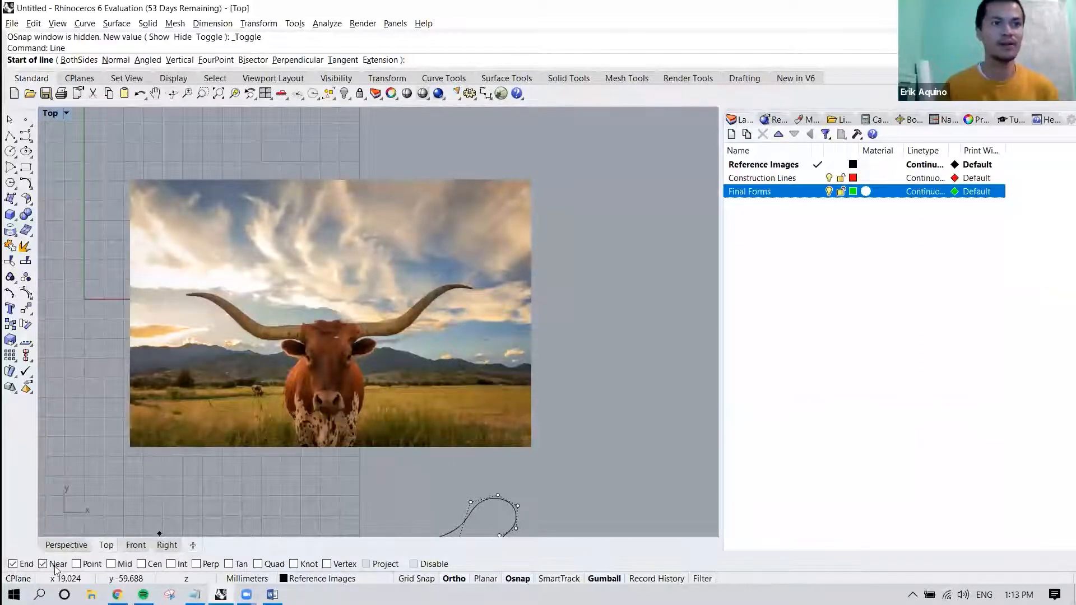
{"action": "left_click", "coordinate": [170, 565]}
{"action": "left_click", "coordinate": [196, 564]}
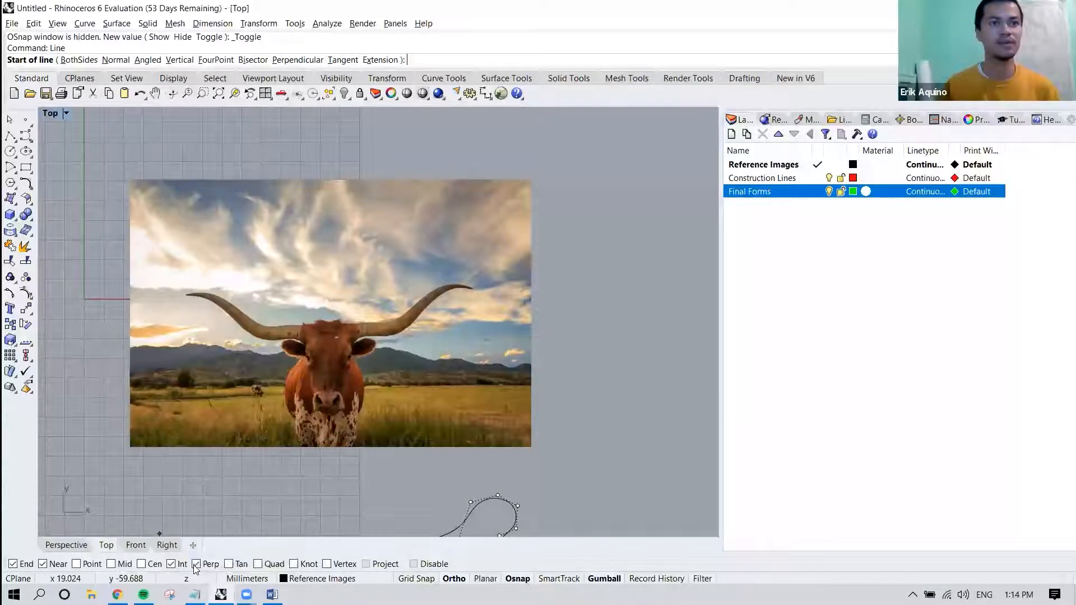
{"action": "key", "text": "Escape"}
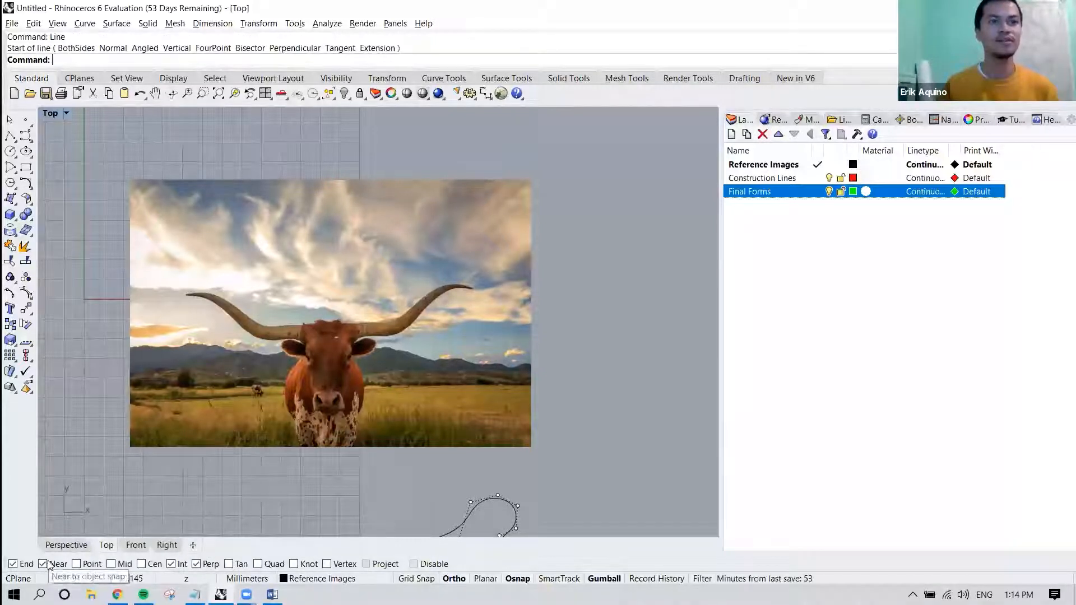
Start a Line to try the Near snap along the picture's lower edge and the End snap on the curve, and cancel it.
{"action": "right_click_drag", "start_coordinate": [347, 459], "coordinate": [339, 371]}
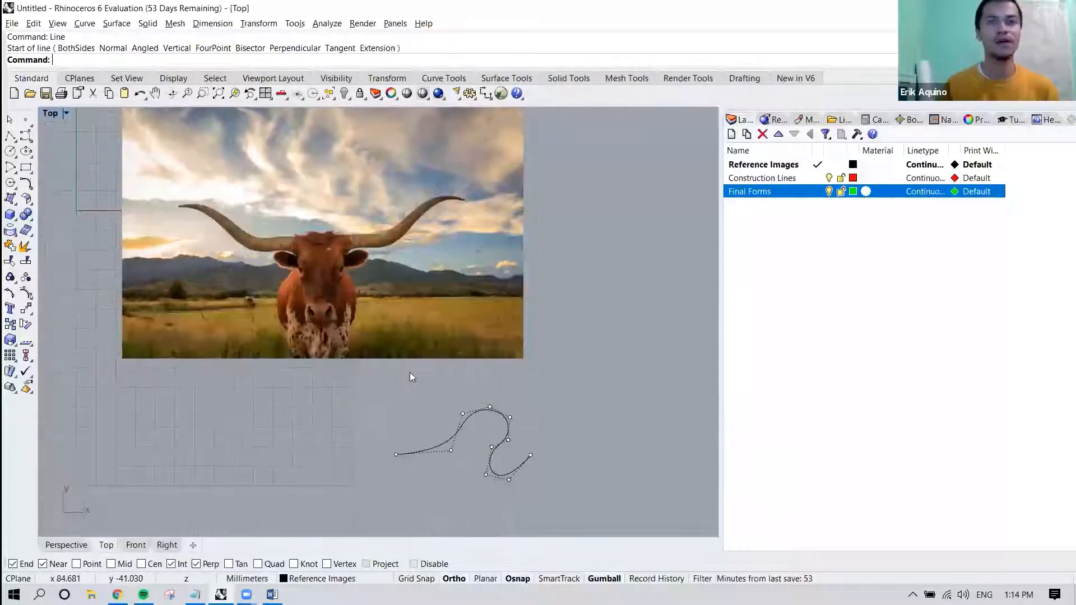
{"action": "right_click", "coordinate": [442, 405]}
{"action": "scroll", "coordinate": [437, 420], "scroll_direction": "up", "scroll_amount": 4}
{"action": "right_click_drag", "start_coordinate": [436, 424], "coordinate": [403, 372]}
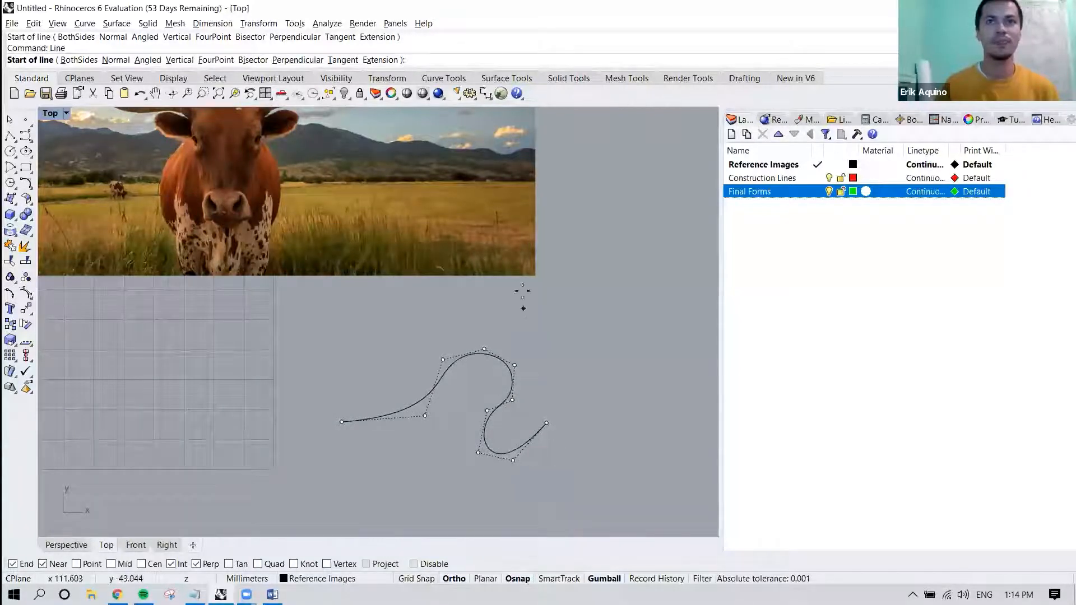
{"action": "right_click_drag", "start_coordinate": [421, 281], "coordinate": [551, 313]}
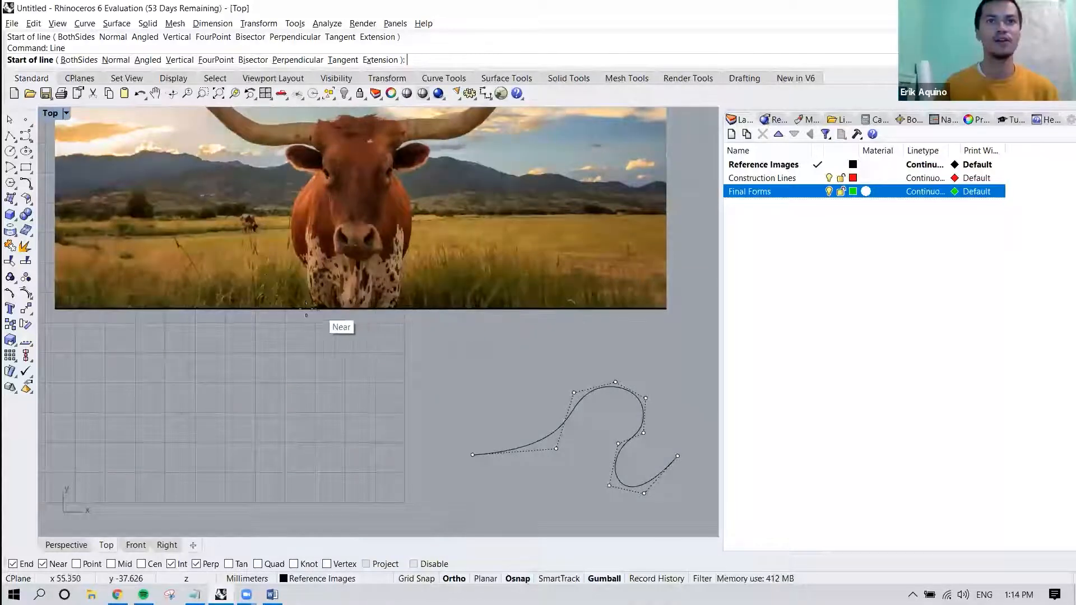
{"action": "right_click_drag", "start_coordinate": [302, 439], "coordinate": [252, 433]}
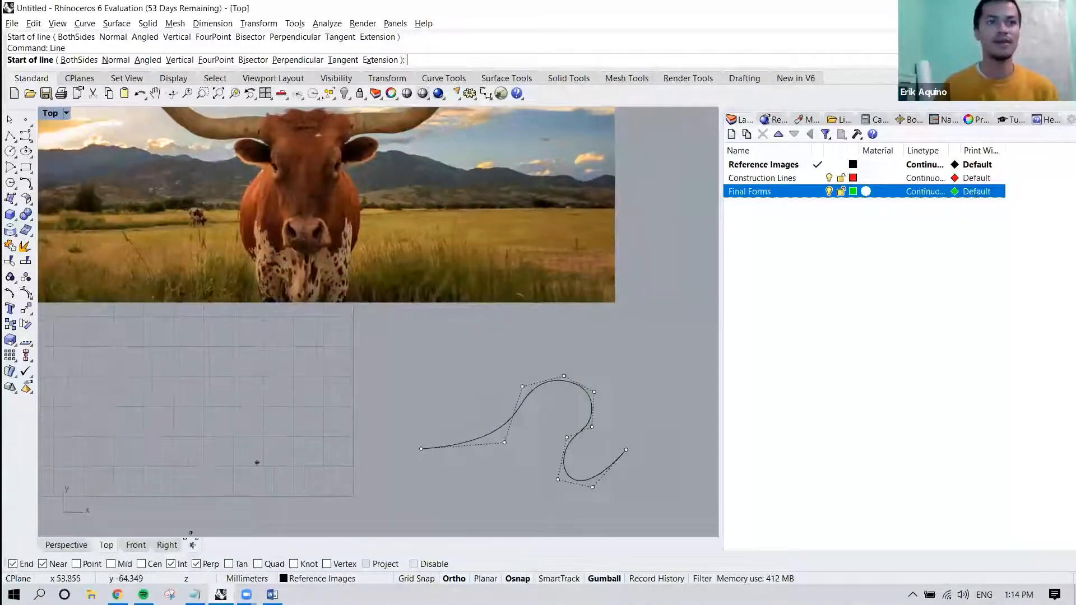
{"action": "right_click_drag", "start_coordinate": [365, 448], "coordinate": [299, 447]}
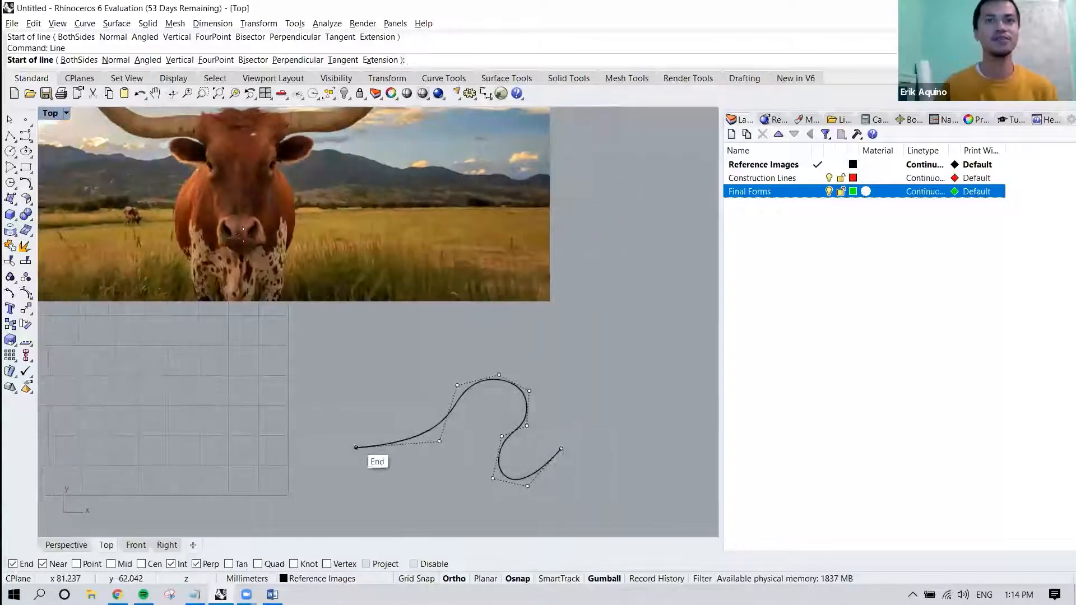
{"action": "left_click", "coordinate": [10, 122]}
Lower the curve's topmost control point slightly and move the whole curve up so it crosses the picture's lower edge.
{"action": "mouse_move", "coordinate": [498, 374]}
{"action": "left_mouse_down"}
{"action": "mouse_move", "coordinate": [550, 294]}
{"action": "mouse_move", "coordinate": [498, 380]}
{"action": "left_mouse_up"}
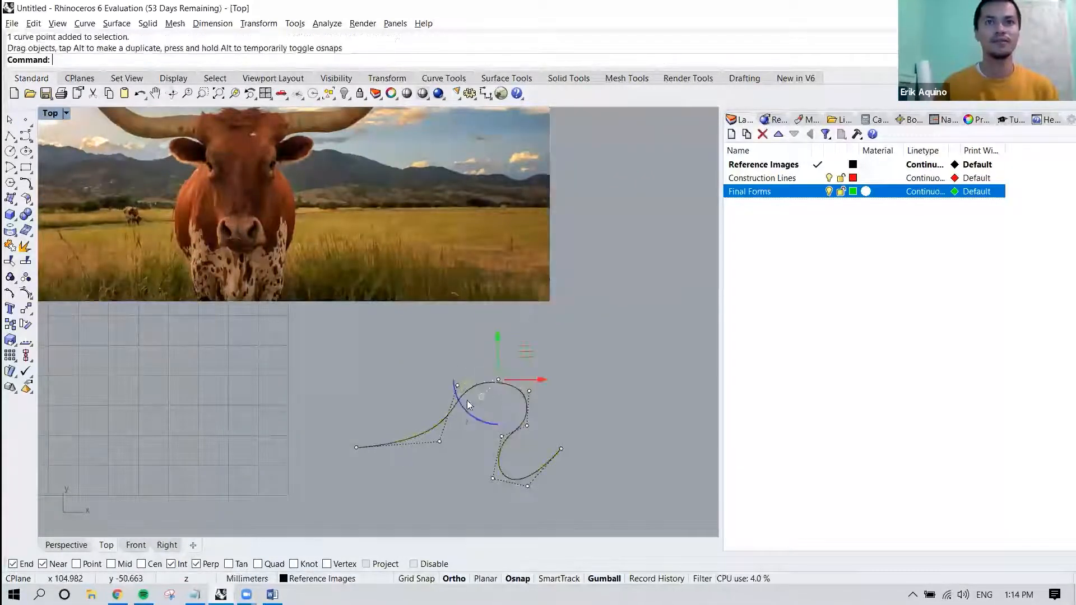
{"action": "key", "text": "Escape"}
{"action": "type", "text": "Move"}
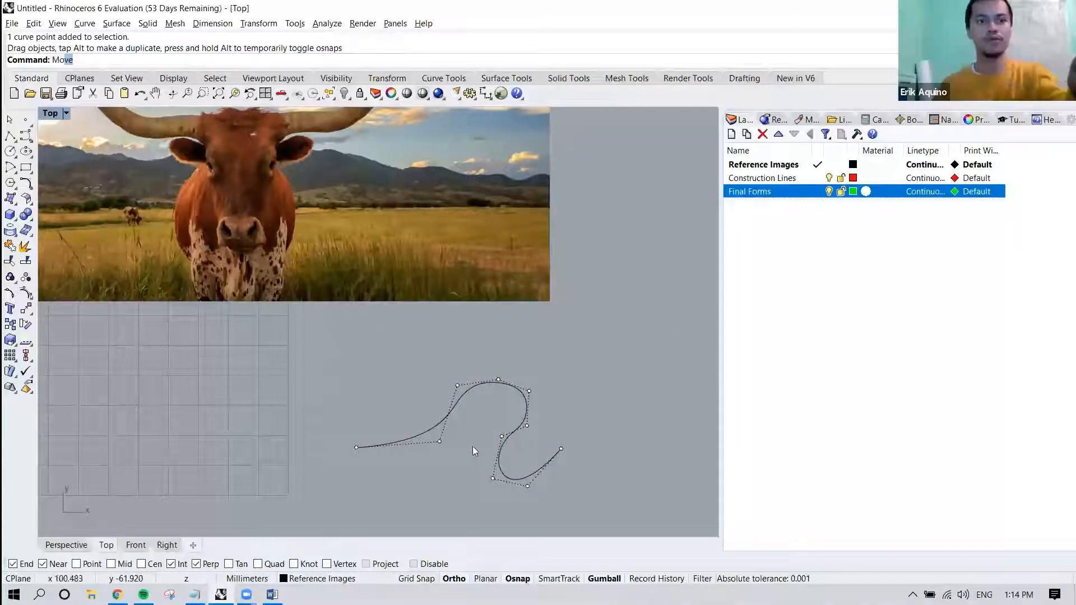
{"action": "key", "text": "Return"}
{"action": "left_click", "coordinate": [516, 394]}
{"action": "key", "text": "Return"}
{"action": "left_click", "coordinate": [516, 387]}
{"action": "left_click", "coordinate": [518, 277]}
{"action": "scroll", "coordinate": [522, 284], "scroll_direction": "up", "scroll_amount": 3}
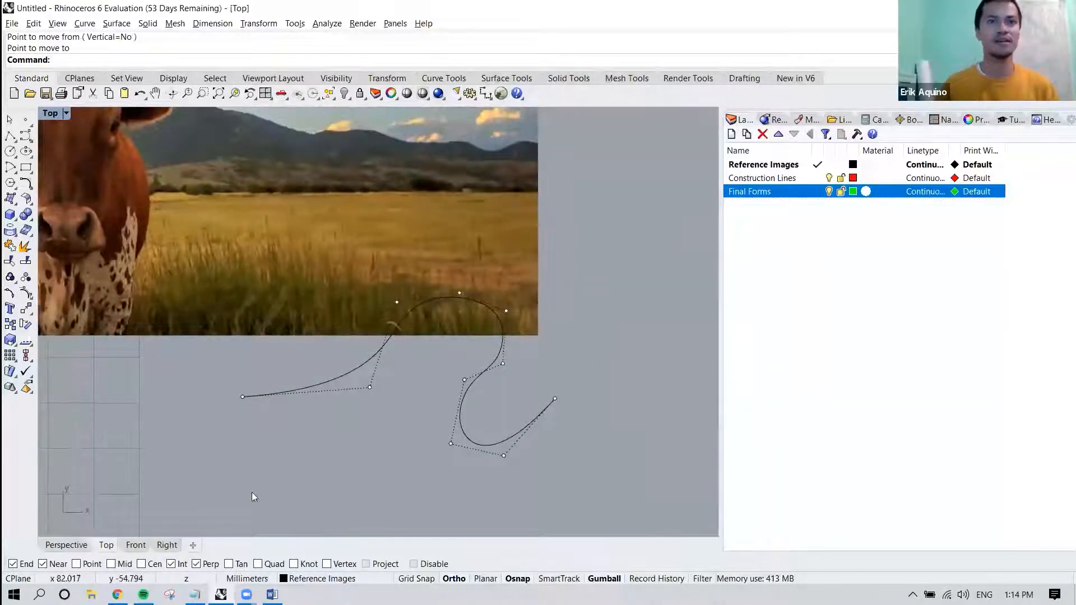
Start a Line to try the Int snap where the curve crosses the picture's lower edge, and cancel it.
{"action": "type", "text": "line"}
{"action": "key", "text": "Return"}
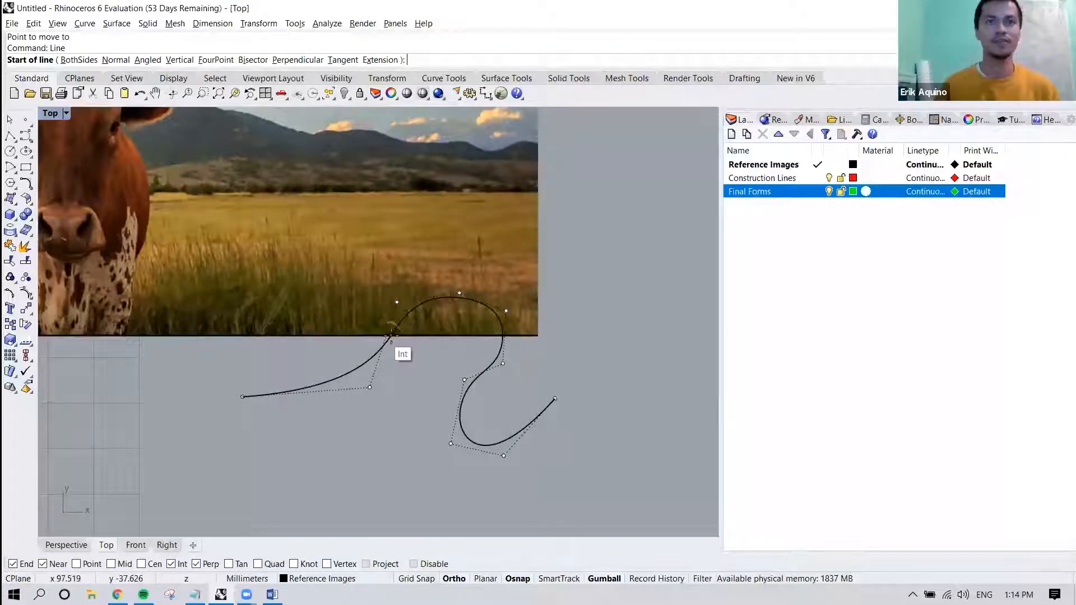
{"action": "scroll", "coordinate": [397, 353], "scroll_direction": "down", "scroll_amount": 2}
{"action": "scroll", "coordinate": [424, 392], "scroll_direction": "down", "scroll_amount": 6}
{"action": "right_click_drag", "start_coordinate": [468, 396], "coordinate": [424, 403]}
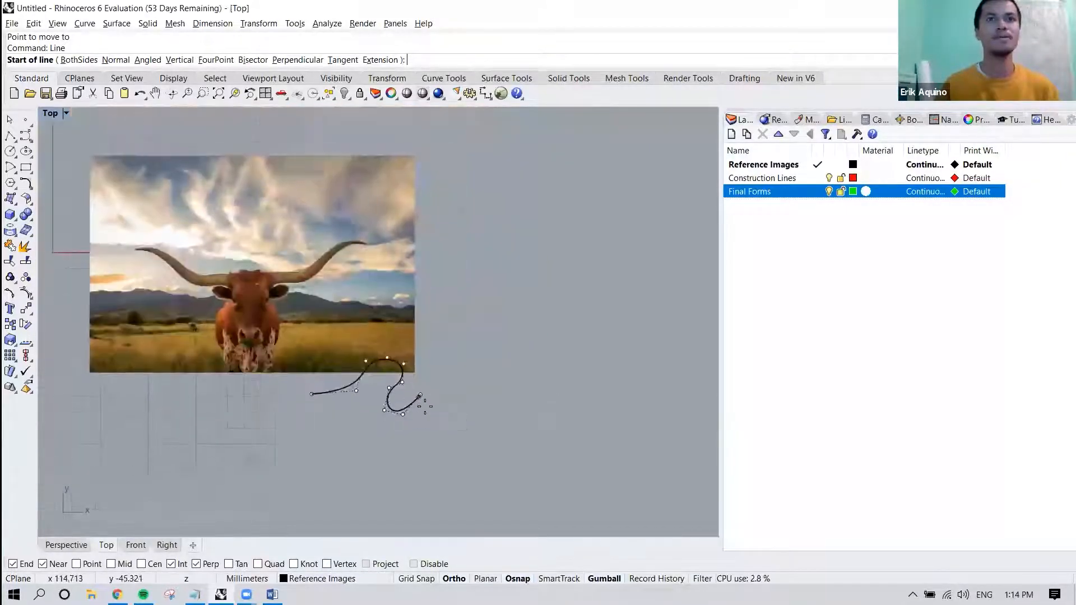
{"action": "key", "text": "Escape"}
Move the curve straight down, clear of the reference picture, and deselect it.
{"action": "left_click_drag", "start_coordinate": [415, 407], "coordinate": [427, 464]}
{"action": "key", "text": "Escape"}
Draw a practice box below the reference picture beside the curve, with a height of about 38 mm.
{"action": "type", "text": "box"}
{"action": "key", "text": "Return"}
{"action": "left_click", "coordinate": [417, 396]}
{"action": "left_click", "coordinate": [472, 433]}
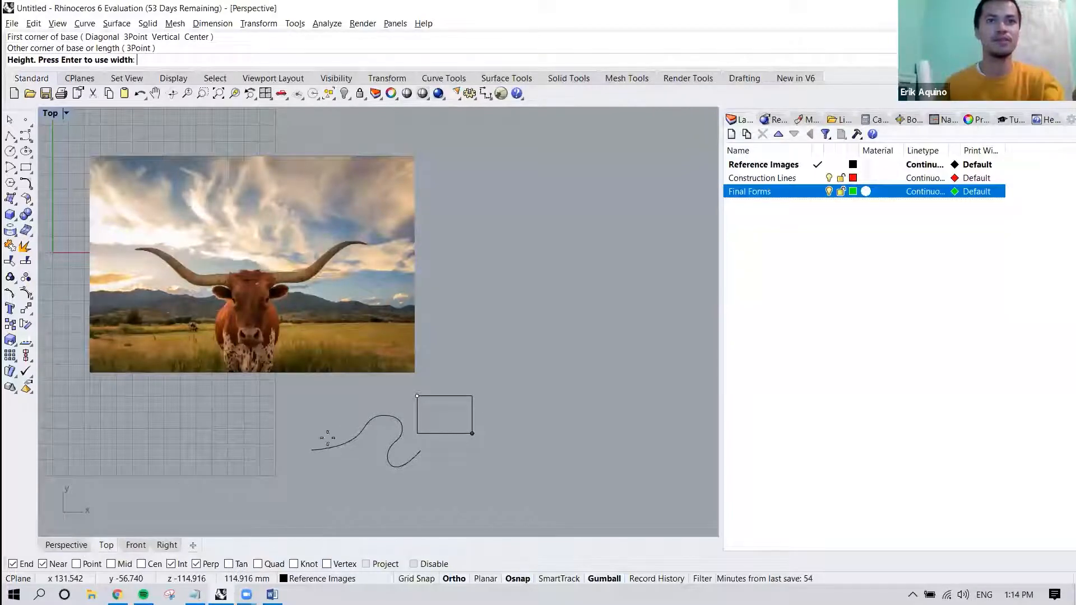
{"action": "scroll", "coordinate": [379, 406], "scroll_direction": "down", "scroll_amount": 10}
{"action": "right_click_drag", "start_coordinate": [442, 391], "coordinate": [291, 286], "text": "shift"}
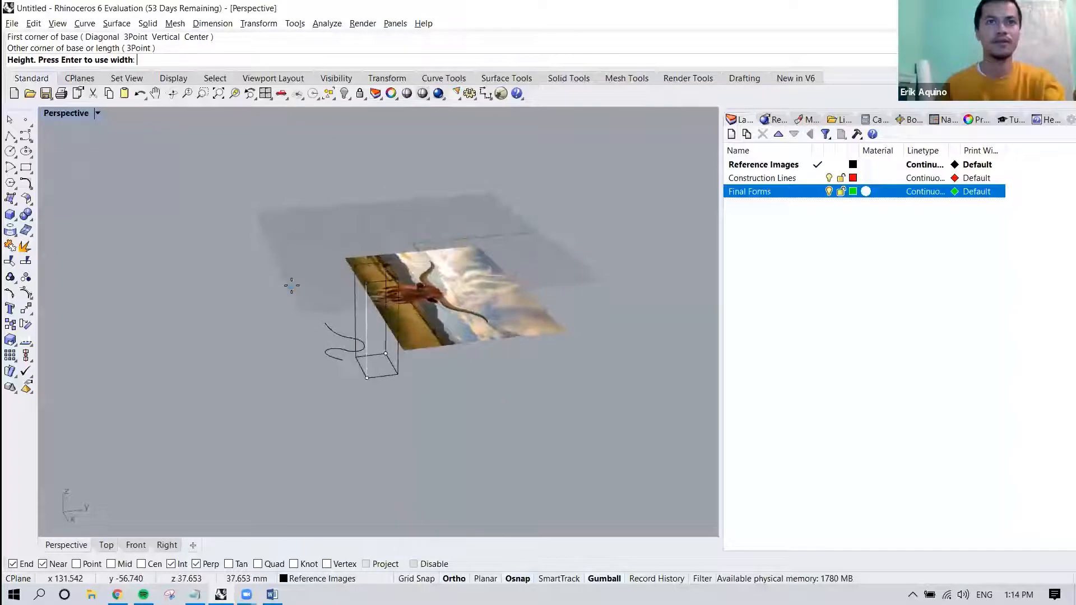
{"action": "left_click", "coordinate": [292, 286]}
Switch the Perspective viewport to the Ghosted display mode and deselect the box.
{"action": "scroll", "coordinate": [376, 380], "scroll_direction": "up", "scroll_amount": 9}
{"action": "mouse_move", "coordinate": [369, 379]}
{"action": "right_mouse_down"}
{"action": "mouse_move", "coordinate": [394, 399]}
{"action": "mouse_move", "coordinate": [536, 417]}
{"action": "mouse_move", "coordinate": [391, 363]}
{"action": "mouse_move", "coordinate": [500, 376]}
{"action": "mouse_move", "coordinate": [484, 384]}
{"action": "mouse_move", "coordinate": [450, 347]}
{"action": "mouse_move", "coordinate": [348, 337]}
{"action": "mouse_move", "coordinate": [223, 198]}
{"action": "right_mouse_up"}
{"action": "left_click", "coordinate": [413, 345]}
{"action": "left_click", "coordinate": [449, 355]}
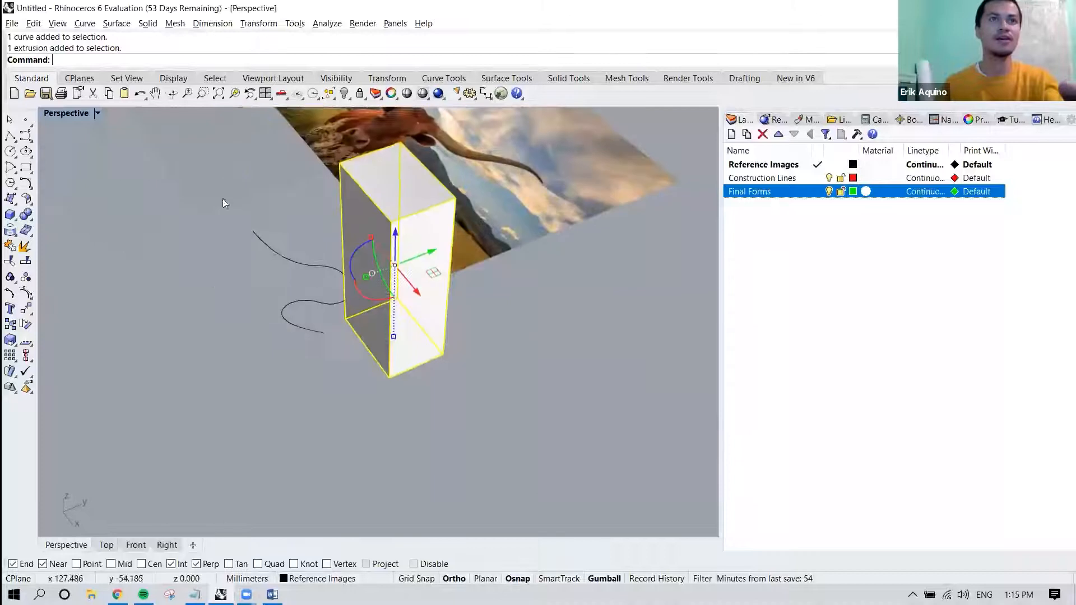
{"action": "left_click", "coordinate": [79, 115]}
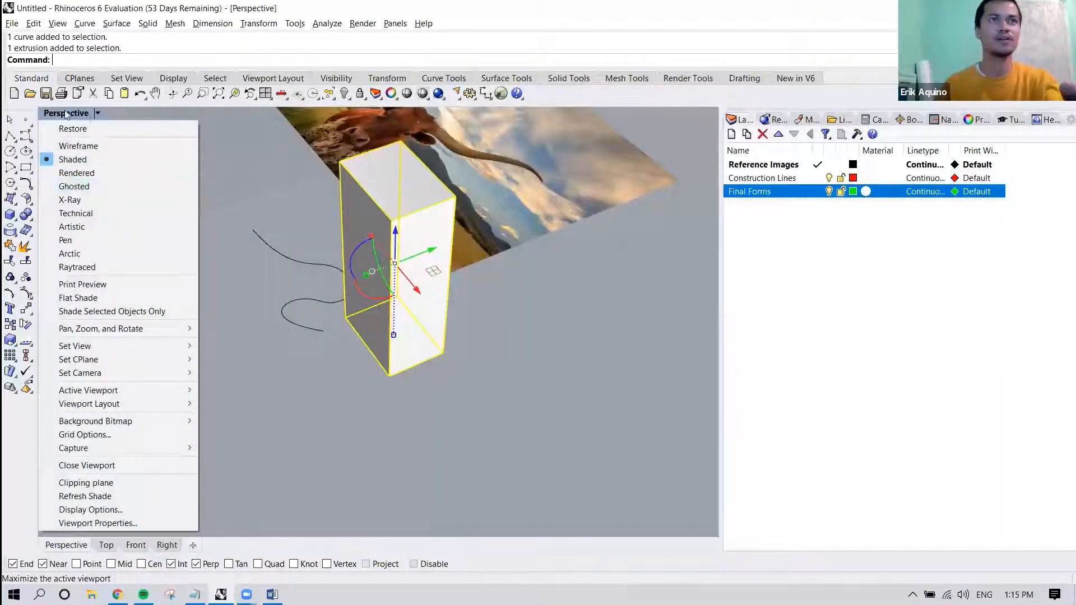
{"action": "left_click", "coordinate": [74, 186]}
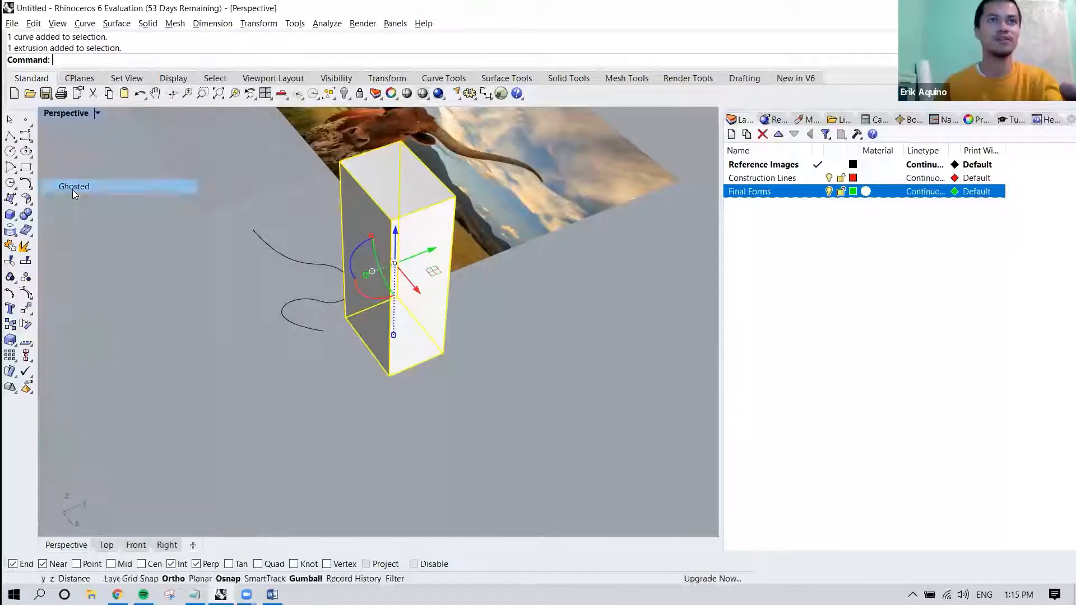
{"action": "mouse_move", "coordinate": [340, 335]}
{"action": "right_mouse_down"}
{"action": "mouse_move", "coordinate": [367, 371]}
{"action": "mouse_move", "coordinate": [356, 354]}
{"action": "mouse_move", "coordinate": [368, 342]}
{"action": "mouse_move", "coordinate": [345, 336]}
{"action": "right_mouse_up"}
{"action": "left_click", "coordinate": [344, 357]}
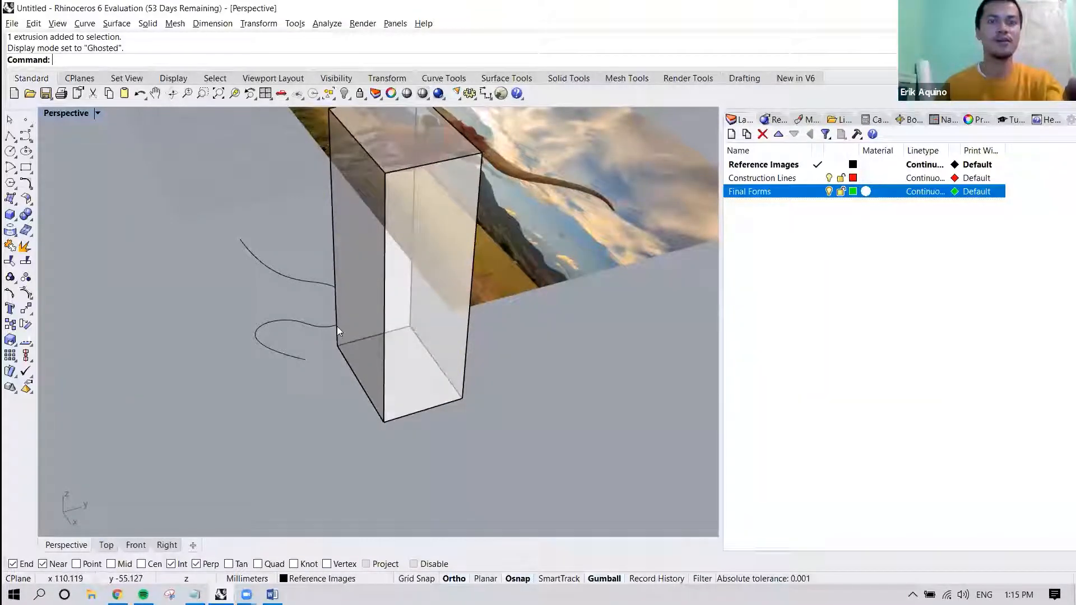
Start a Line to try the Int snap where the curve and the box's edge only appear to cross, and cancel it.
{"action": "type", "text": "line"}
{"action": "key", "text": "Return"}
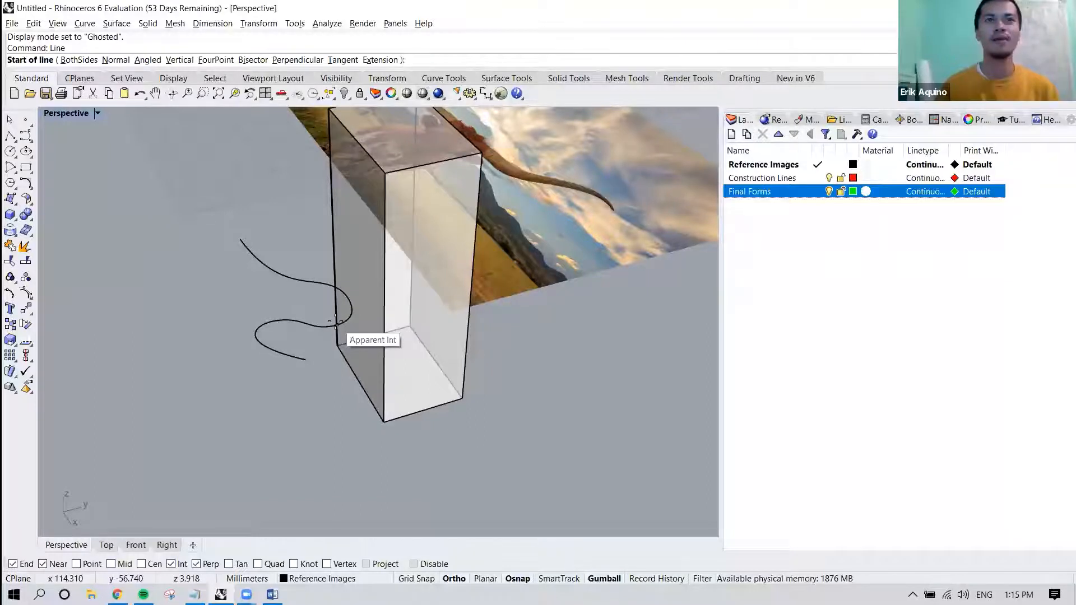
{"action": "mouse_move", "coordinate": [338, 330]}
{"action": "right_mouse_down"}
{"action": "mouse_move", "coordinate": [359, 353]}
{"action": "mouse_move", "coordinate": [386, 357]}
{"action": "mouse_move", "coordinate": [364, 368]}
{"action": "mouse_move", "coordinate": [358, 330]}
{"action": "right_mouse_up"}
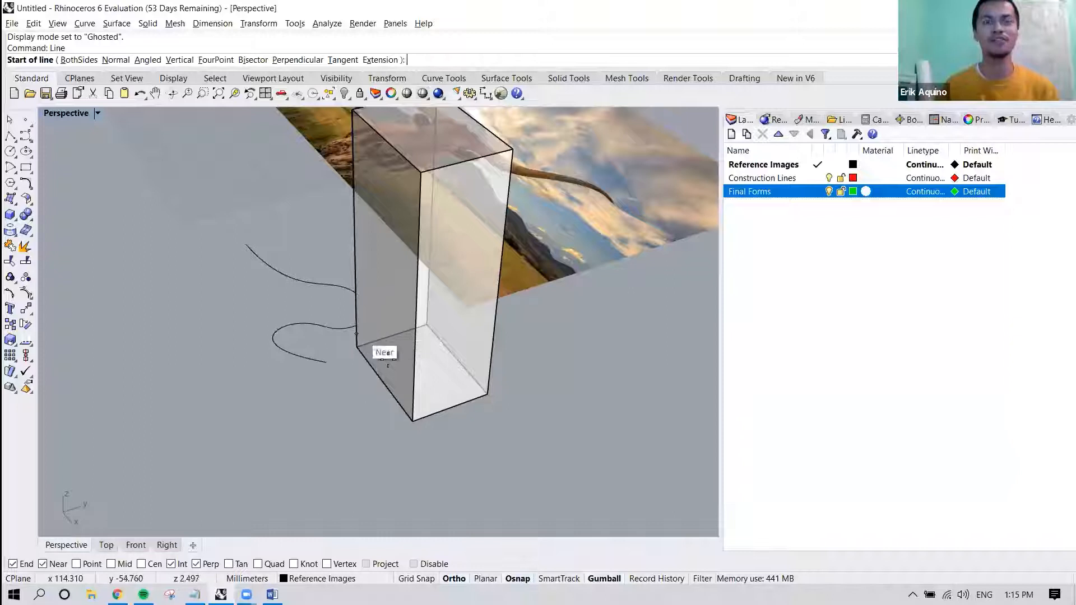
{"action": "mouse_move", "coordinate": [389, 360]}
{"action": "right_mouse_down"}
{"action": "mouse_move", "coordinate": [407, 370]}
{"action": "mouse_move", "coordinate": [377, 364]}
{"action": "right_mouse_up"}
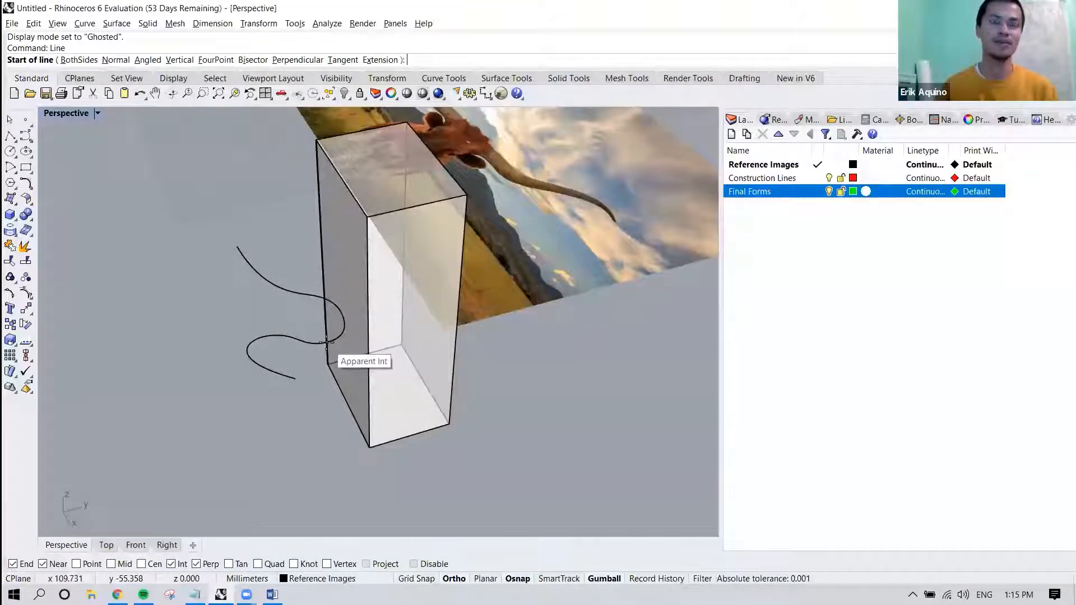
{"action": "right_click_drag", "start_coordinate": [328, 342], "coordinate": [430, 361]}
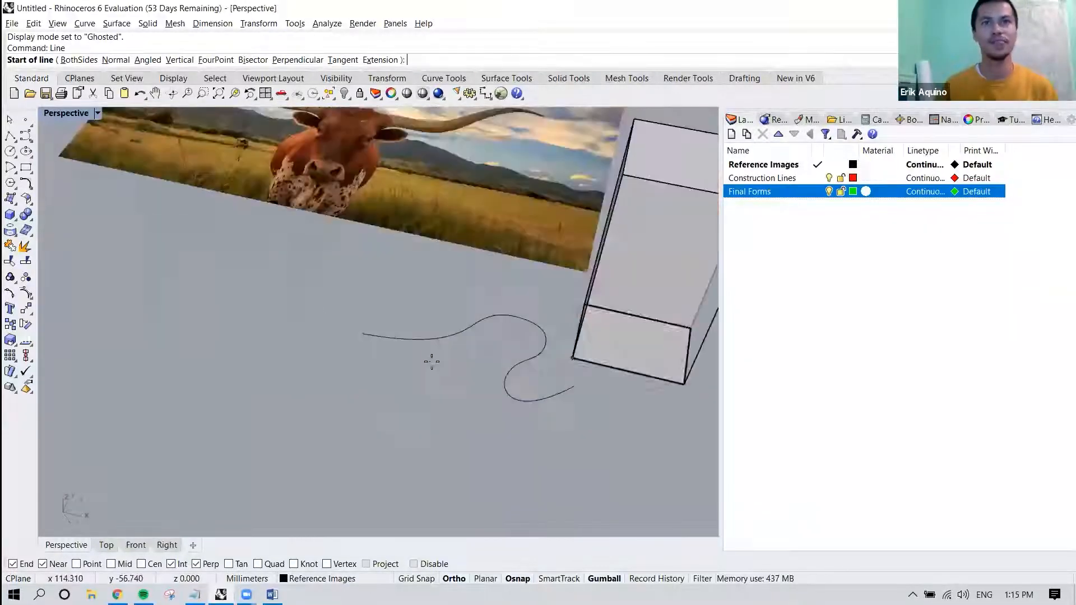
{"action": "key", "text": "Escape"}
Turn on the Point and Mid object snaps.
{"action": "right_click_drag", "start_coordinate": [546, 383], "coordinate": [431, 391]}
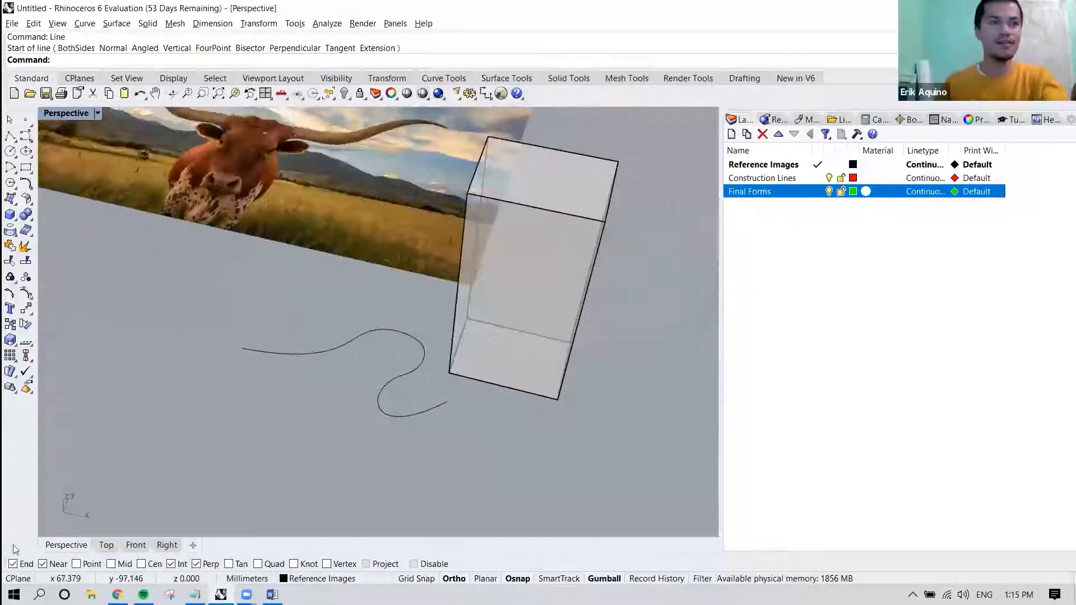
{"action": "left_click", "coordinate": [76, 564]}
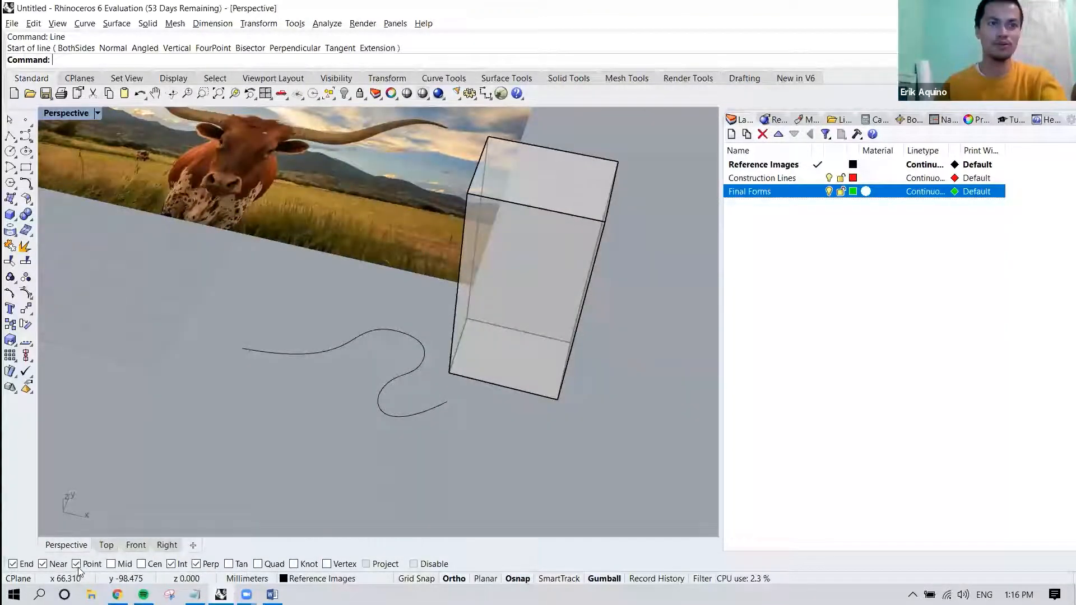
{"action": "left_click", "coordinate": [111, 564]}
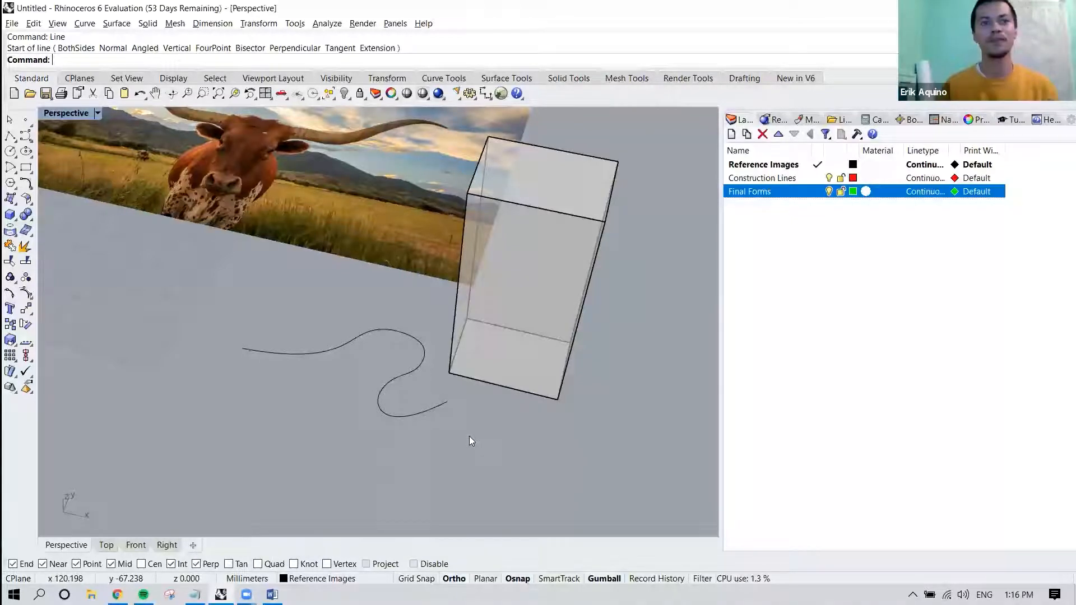
Start a Line in front of the box to try snapping perpendicular to its lower front edge, and cancel it.
{"action": "type", "text": "Line"}
{"action": "key", "text": "Return"}
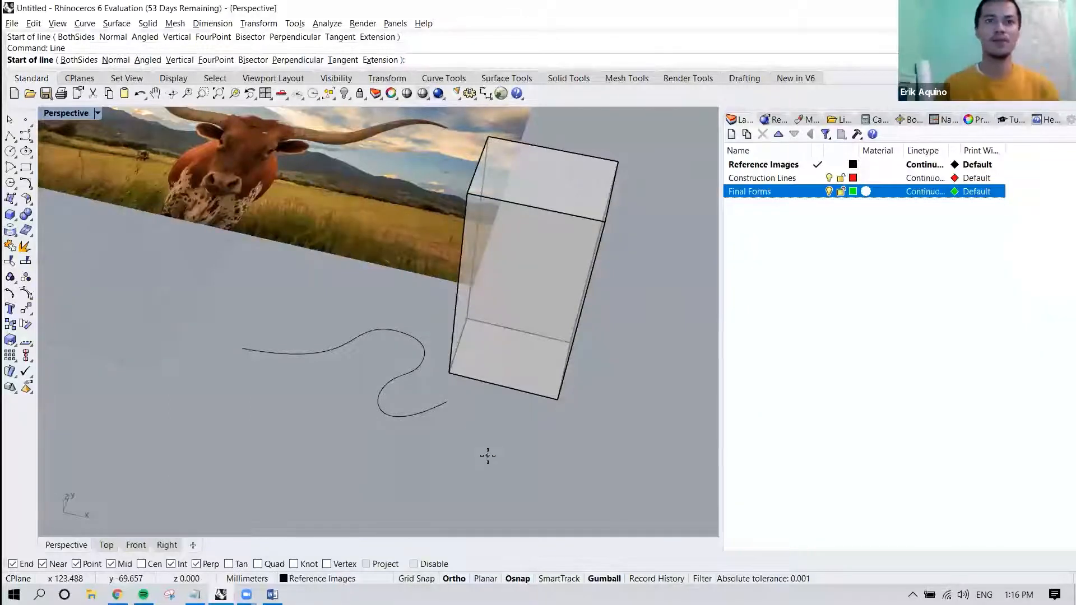
{"action": "left_click", "coordinate": [488, 455]}
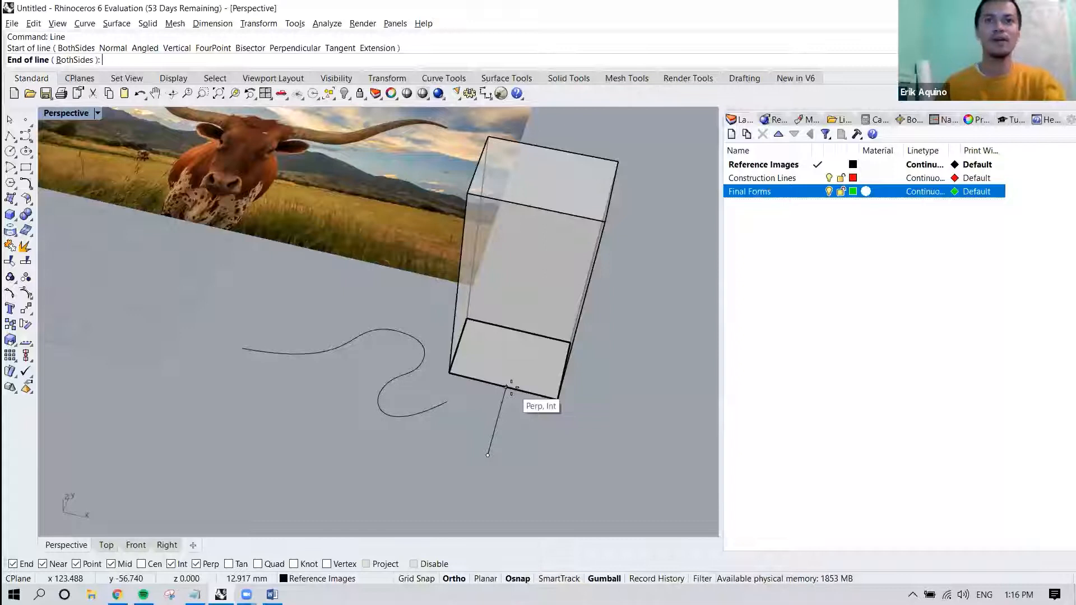
{"action": "key", "text": "Escape"}
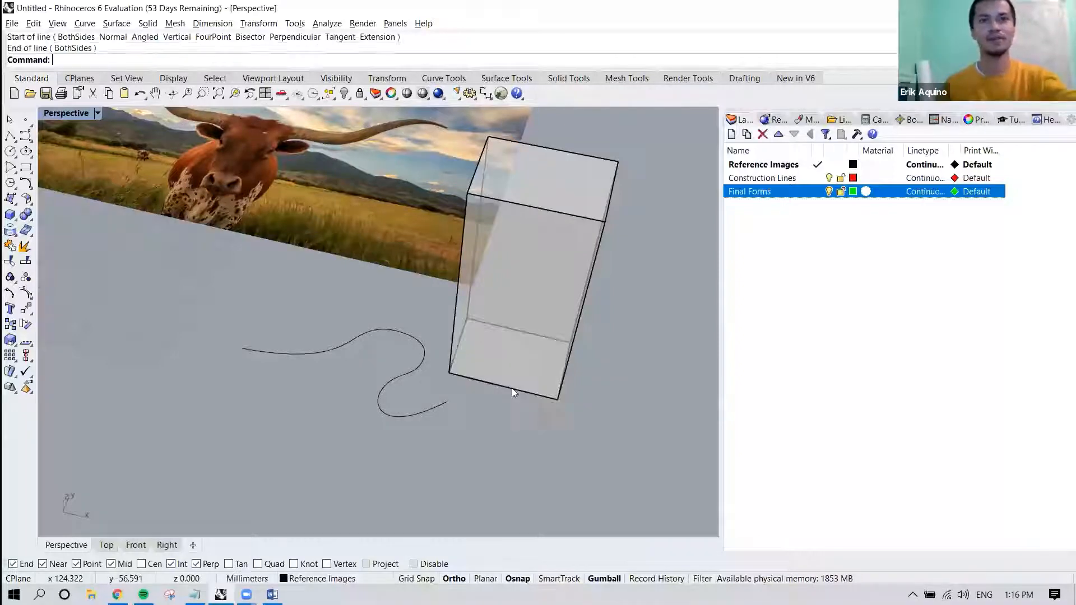
Delete the practice curve and the box, keeping the reference picture.
{"action": "scroll", "coordinate": [482, 396], "scroll_direction": "down", "scroll_amount": 7}
{"action": "right_click_drag", "start_coordinate": [483, 395], "coordinate": [525, 403]}
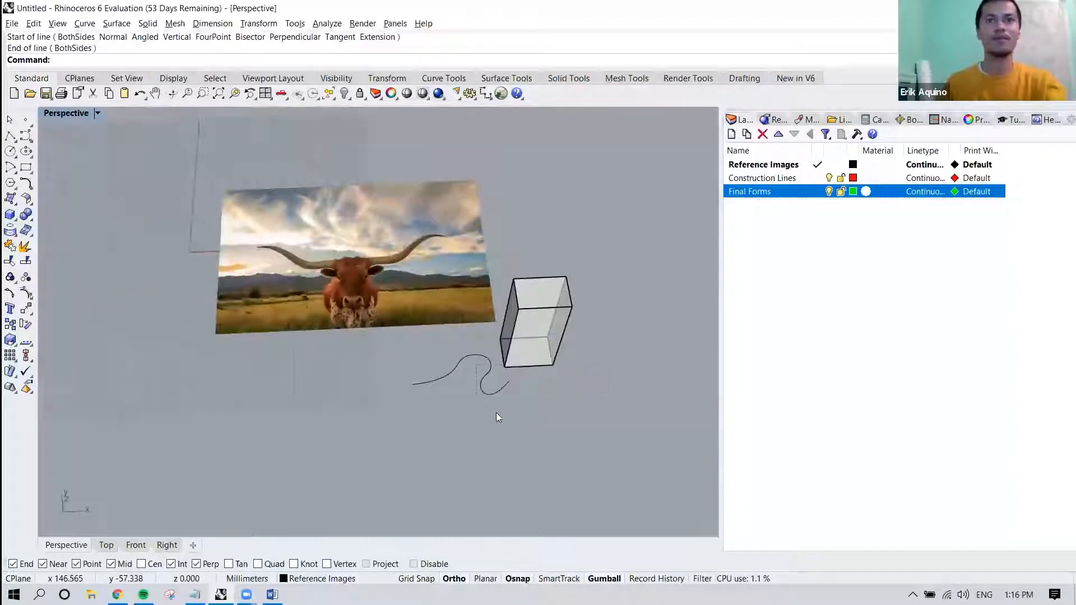
{"action": "key", "text": "ctrl+a"}
{"action": "key", "text": "Delete"}
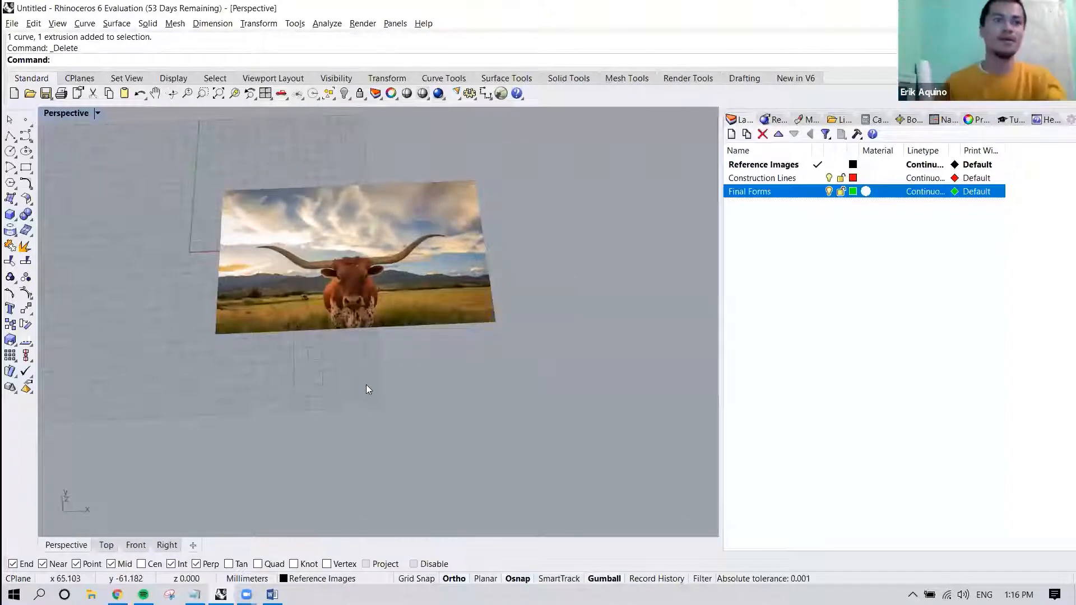
In the Top view, start an Interpolate Points curve at the middle of the left horn's base, where it meets the head.
{"action": "left_click", "coordinate": [107, 545]}
{"action": "right_click_drag", "start_coordinate": [278, 400], "coordinate": [388, 433]}
{"action": "scroll", "coordinate": [357, 334], "scroll_direction": "up", "scroll_amount": 9}
{"action": "right_click_drag", "start_coordinate": [368, 334], "coordinate": [447, 390]}
{"action": "scroll", "coordinate": [410, 363], "scroll_direction": "up", "scroll_amount": 5}
{"action": "scroll", "coordinate": [433, 347], "scroll_direction": "down", "scroll_amount": 2}
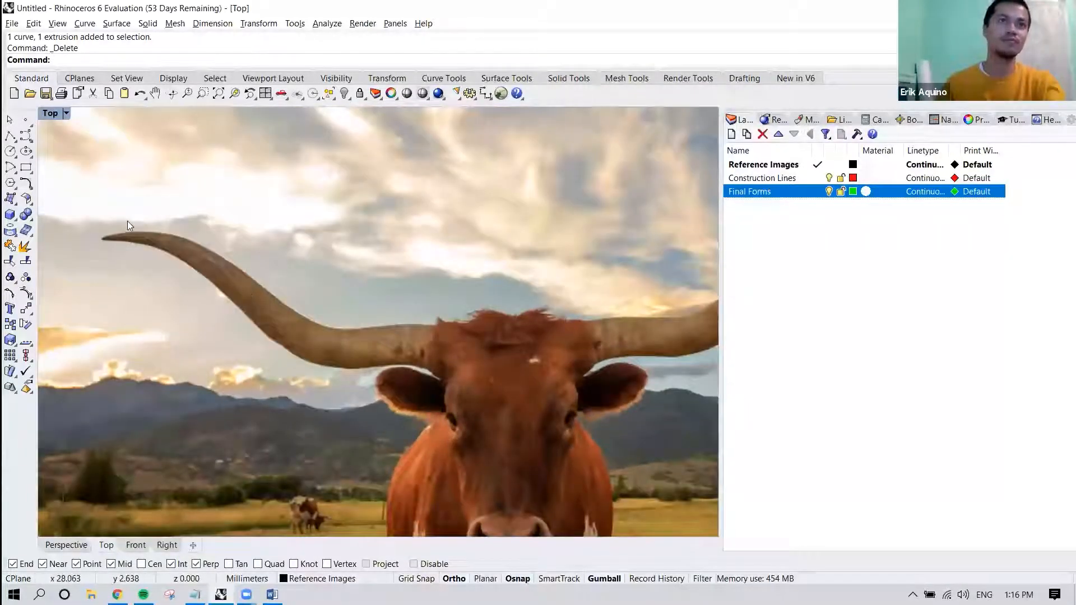
{"action": "left_click", "coordinate": [83, 23]}
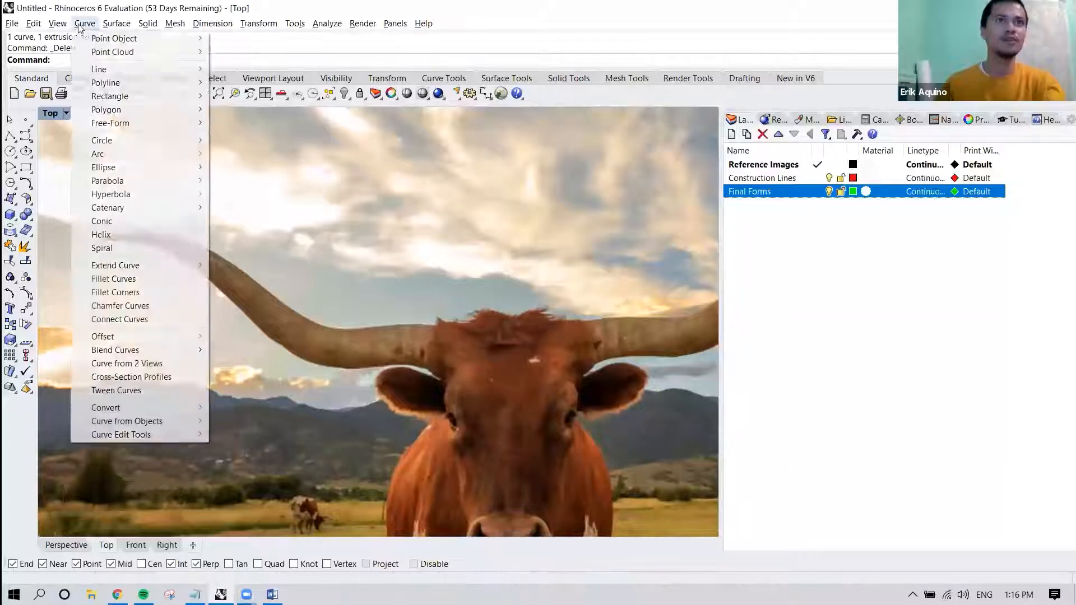
{"action": "mouse_move", "coordinate": [129, 126]}
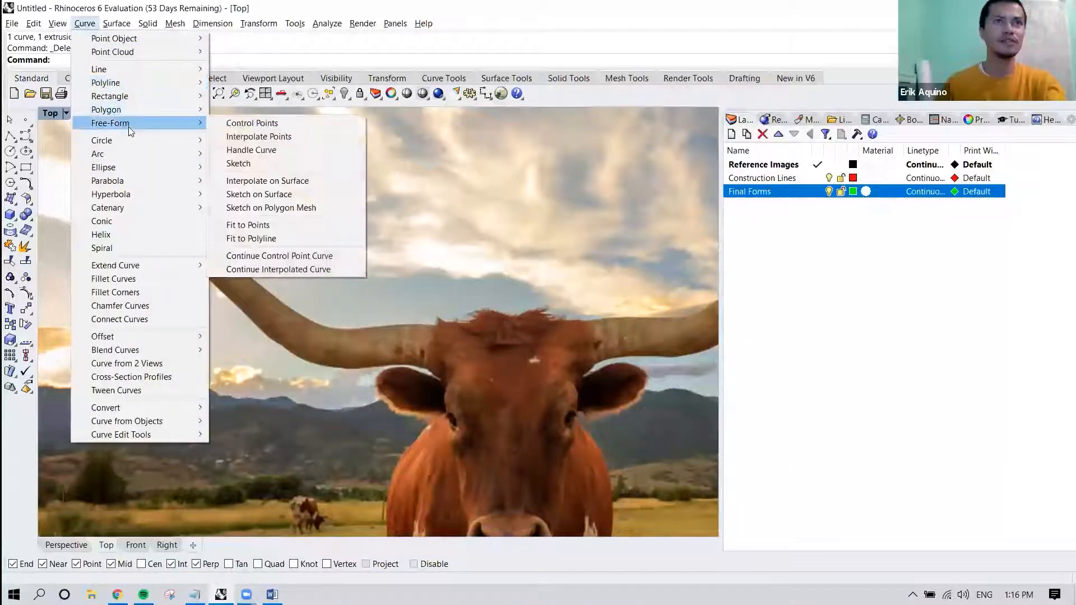
{"action": "left_click", "coordinate": [254, 136]}
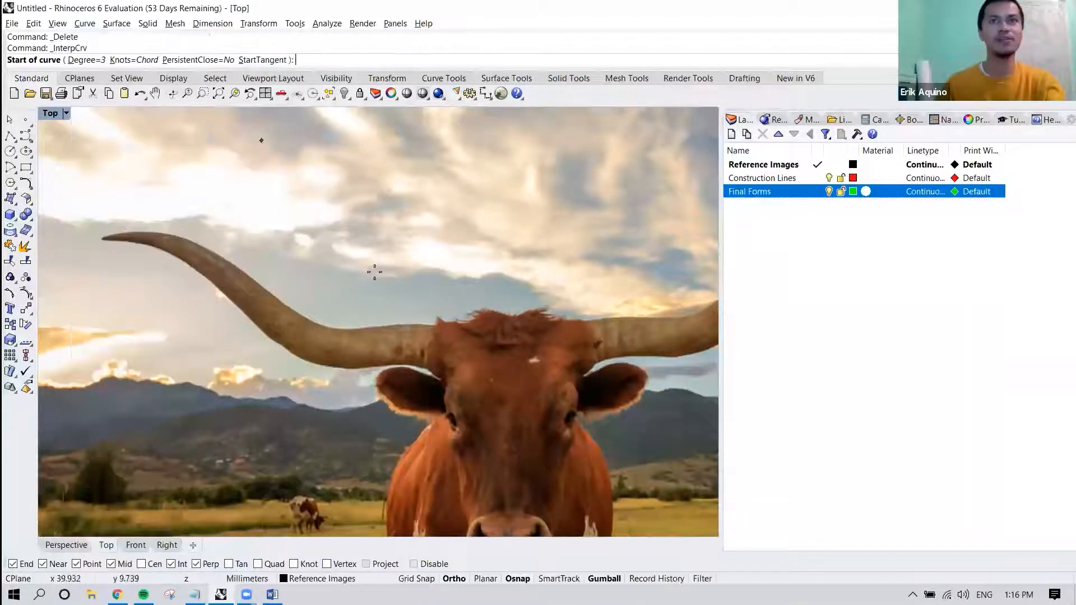
{"action": "left_click", "coordinate": [433, 348]}
{"action": "scroll", "coordinate": [433, 348], "scroll_direction": "up", "scroll_amount": 3}
{"action": "right_click_drag", "start_coordinate": [411, 346], "coordinate": [468, 352]}
{"action": "scroll", "coordinate": [468, 352], "scroll_direction": "down", "scroll_amount": 3}
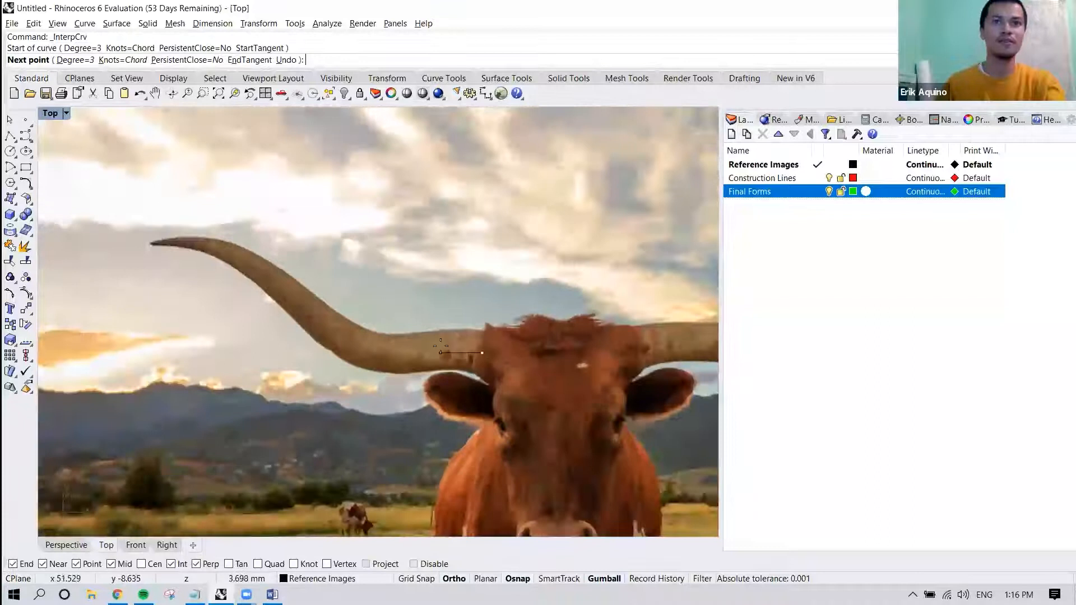
{"action": "scroll", "coordinate": [440, 345], "scroll_direction": "up", "scroll_amount": 2}
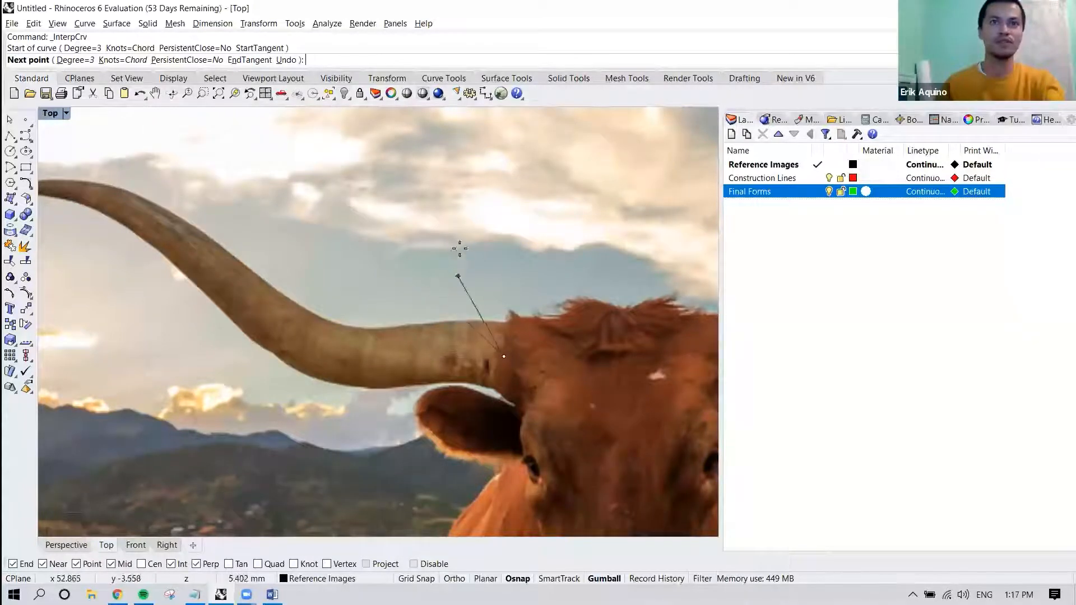
Turn Ortho off for the horn curve and try constraining its next segment to Ortho temporarily.
{"action": "key", "text": "shift"}
{"action": "left_click", "coordinate": [455, 578]}
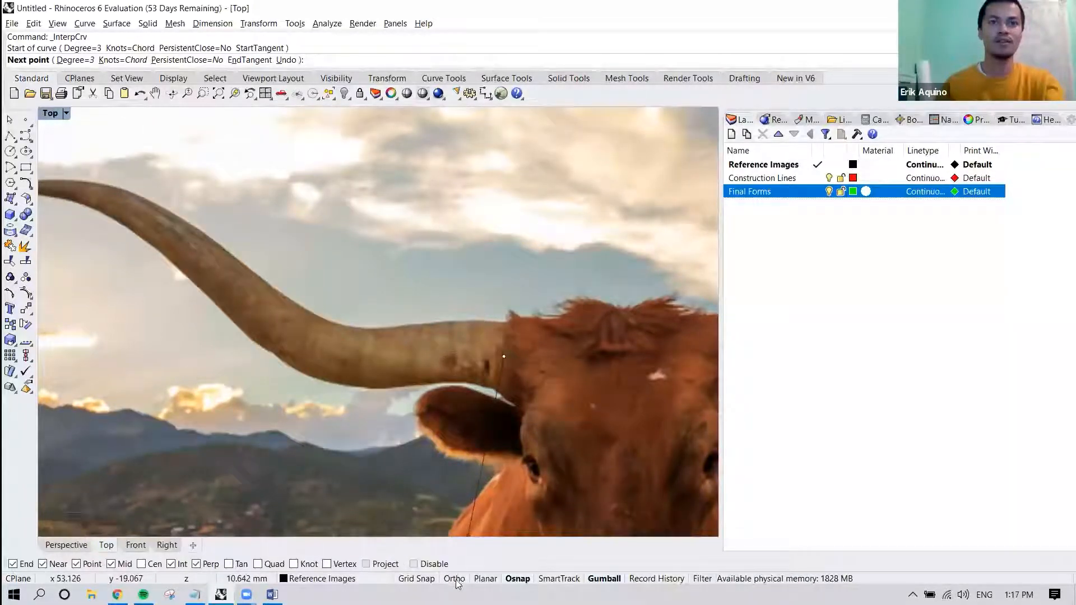
{"action": "key", "text": "shift"}
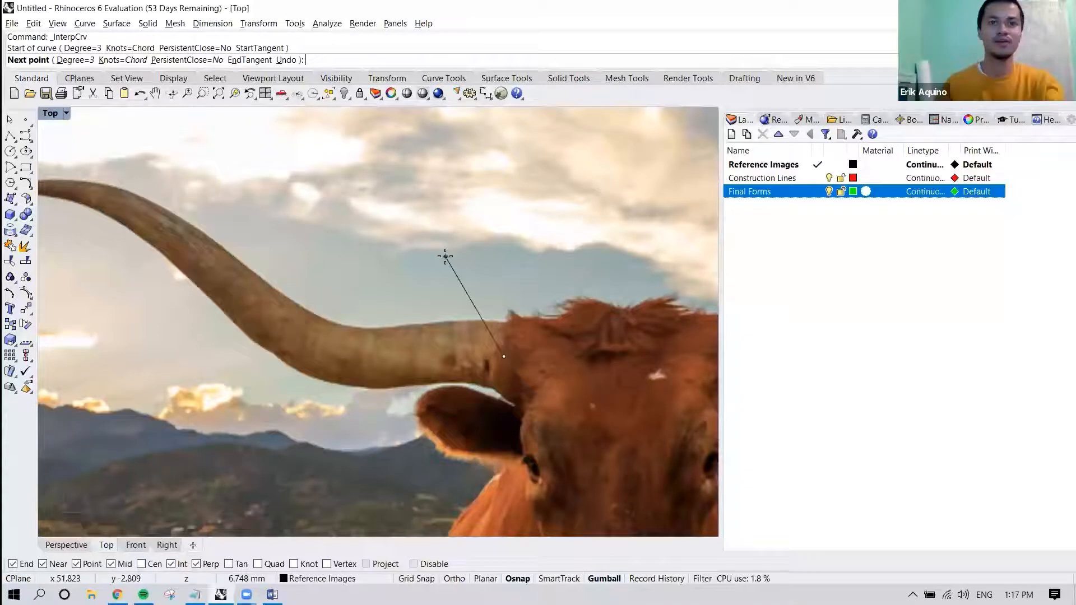
{"action": "key", "text": "shift"}
{"action": "key", "text": "shift"}
{"action": "key", "text": "shift"}
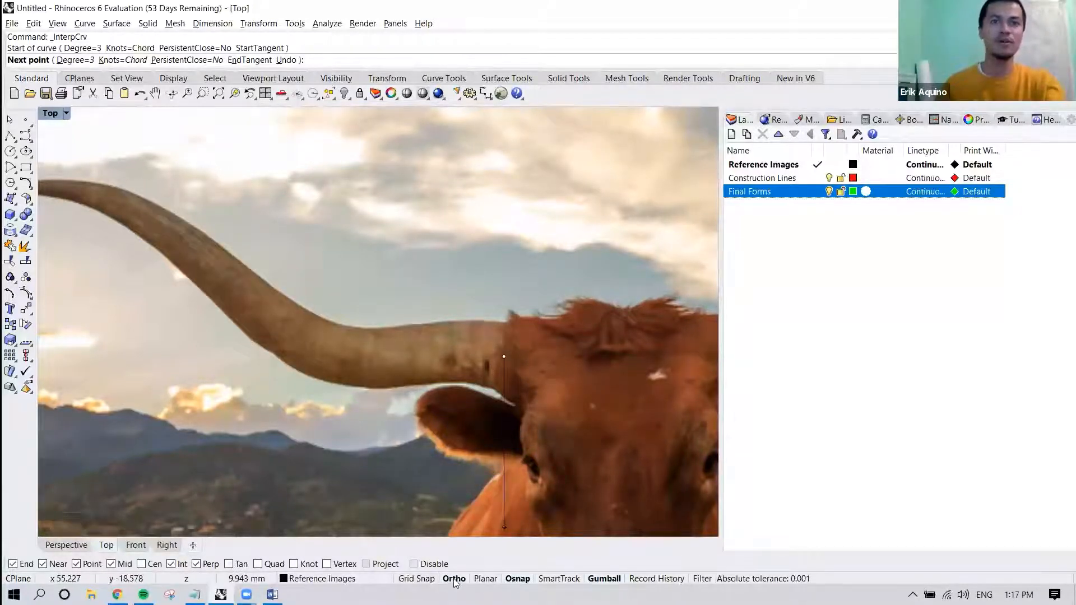
Place the curve's remaining points along the left horn's centre line out to its tip and finish the curve.
{"action": "left_click", "coordinate": [448, 354]}
{"action": "left_click", "coordinate": [388, 357]}
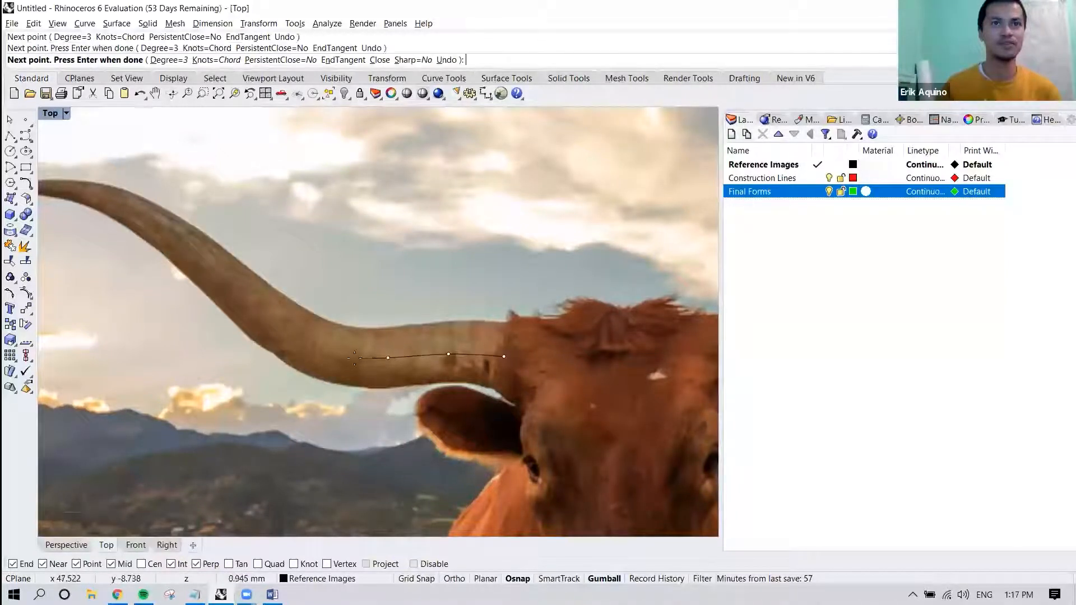
{"action": "left_click", "coordinate": [335, 356]}
{"action": "right_click_drag", "start_coordinate": [302, 341], "coordinate": [384, 375]}
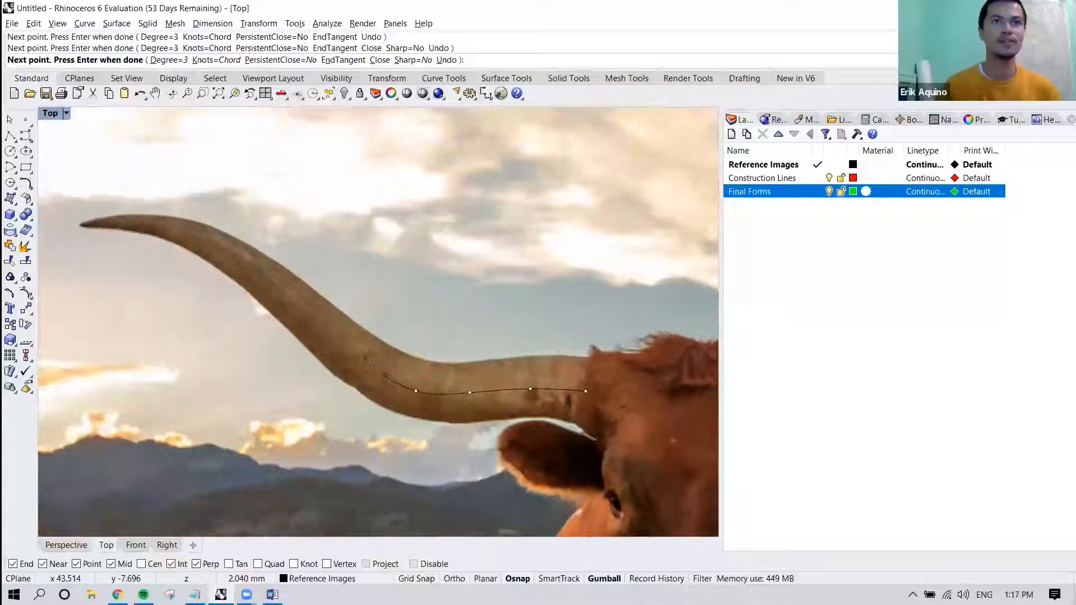
{"action": "left_click", "coordinate": [363, 359]}
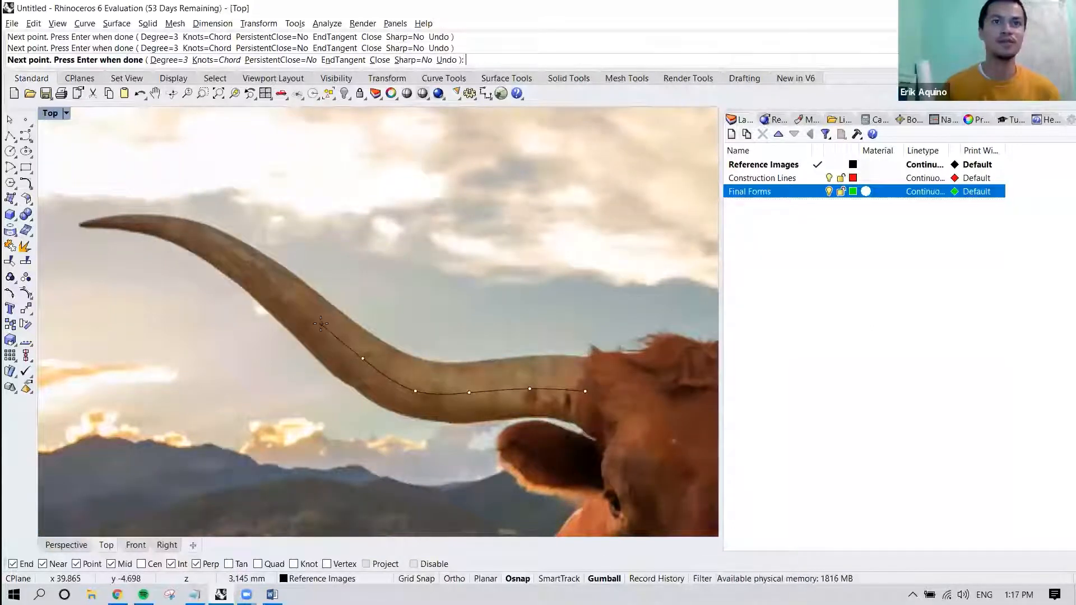
{"action": "left_click", "coordinate": [320, 324]}
{"action": "right_click_drag", "start_coordinate": [320, 323], "coordinate": [396, 355]}
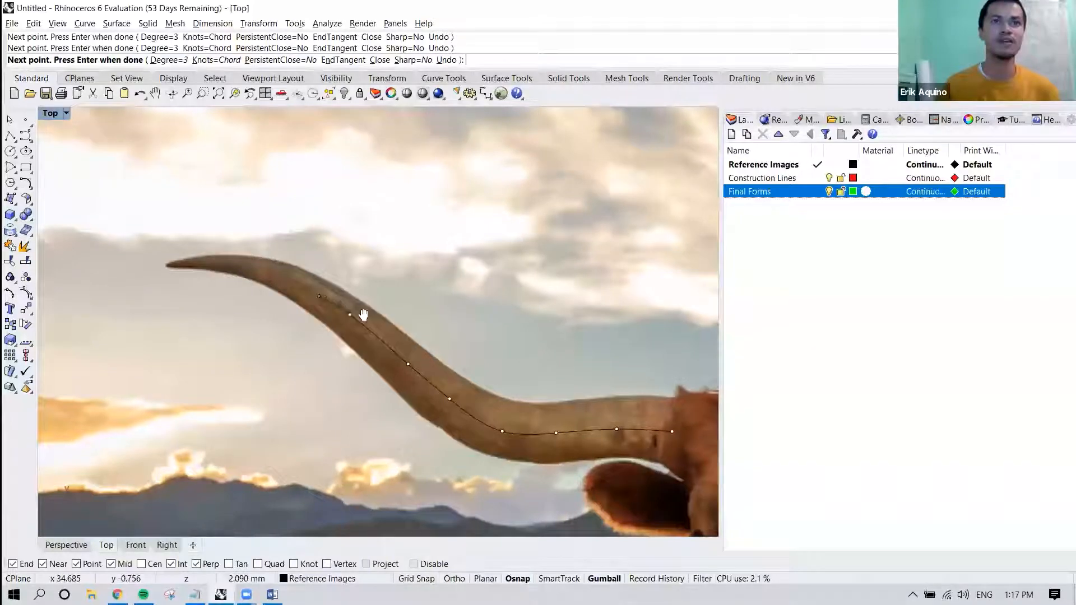
{"action": "right_click_drag", "start_coordinate": [330, 302], "coordinate": [381, 317]}
{"action": "left_click", "coordinate": [349, 297]}
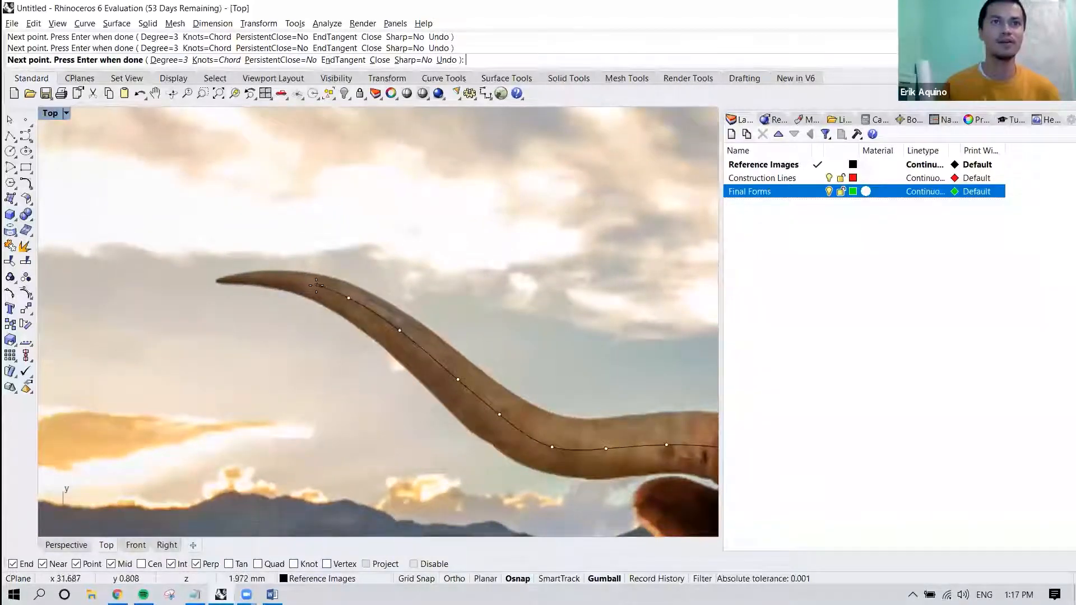
{"action": "left_click", "coordinate": [292, 280]}
{"action": "right_click_drag", "start_coordinate": [273, 279], "coordinate": [326, 279]}
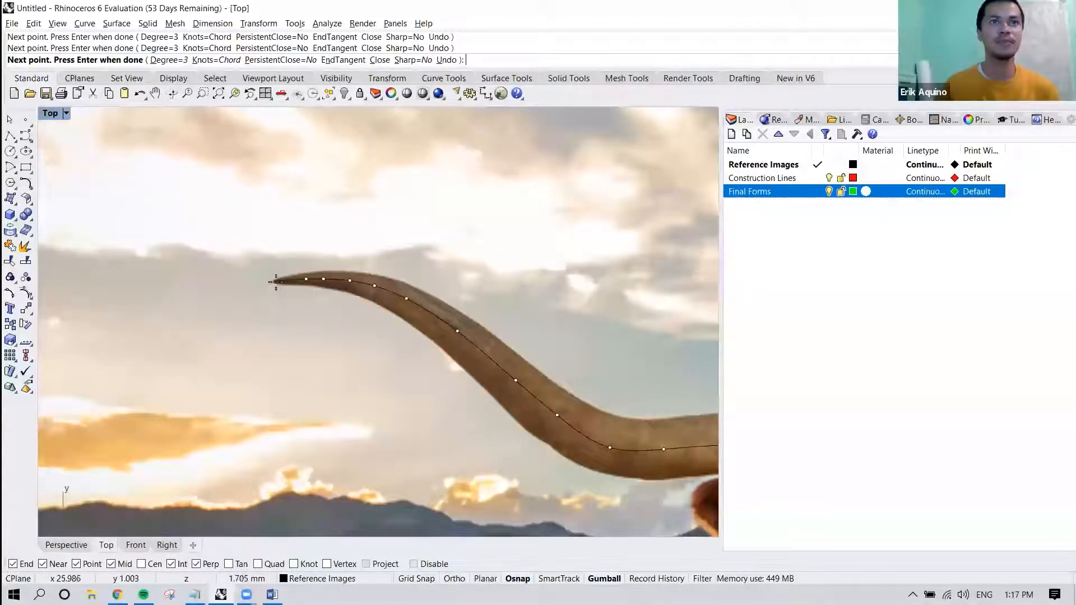
{"action": "key", "text": "Return"}
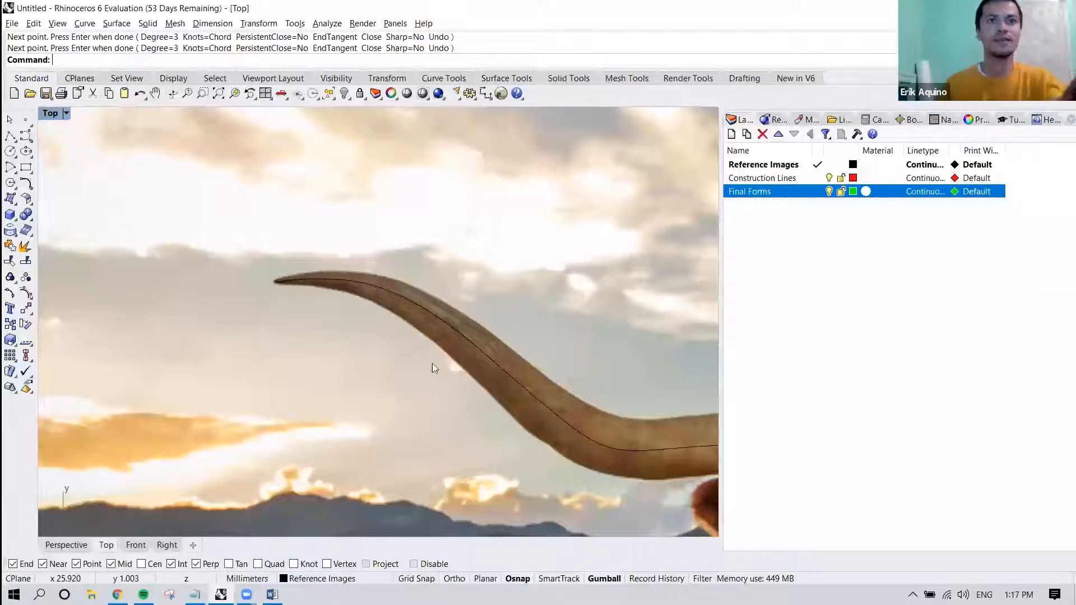
{"action": "scroll", "coordinate": [432, 363], "scroll_direction": "down", "scroll_amount": 5}
{"action": "scroll", "coordinate": [532, 362], "scroll_direction": "up", "scroll_amount": 5}
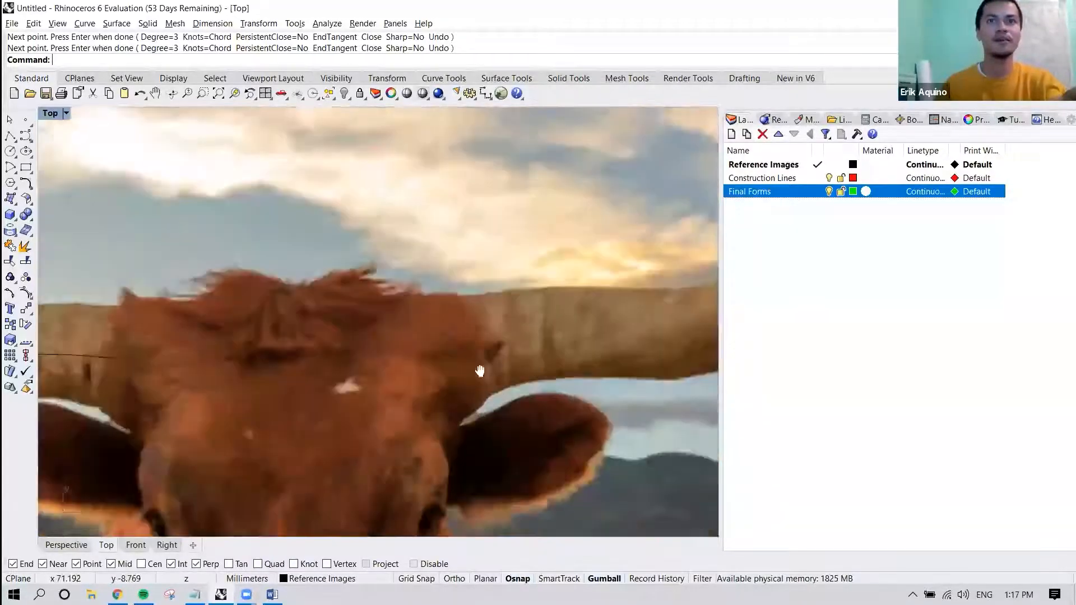
Start another Interpolate Points curve at the middle of the right horn's base and place points along its centre line through the first bend.
{"action": "key", "text": "Return"}
{"action": "left_click", "coordinate": [371, 356]}
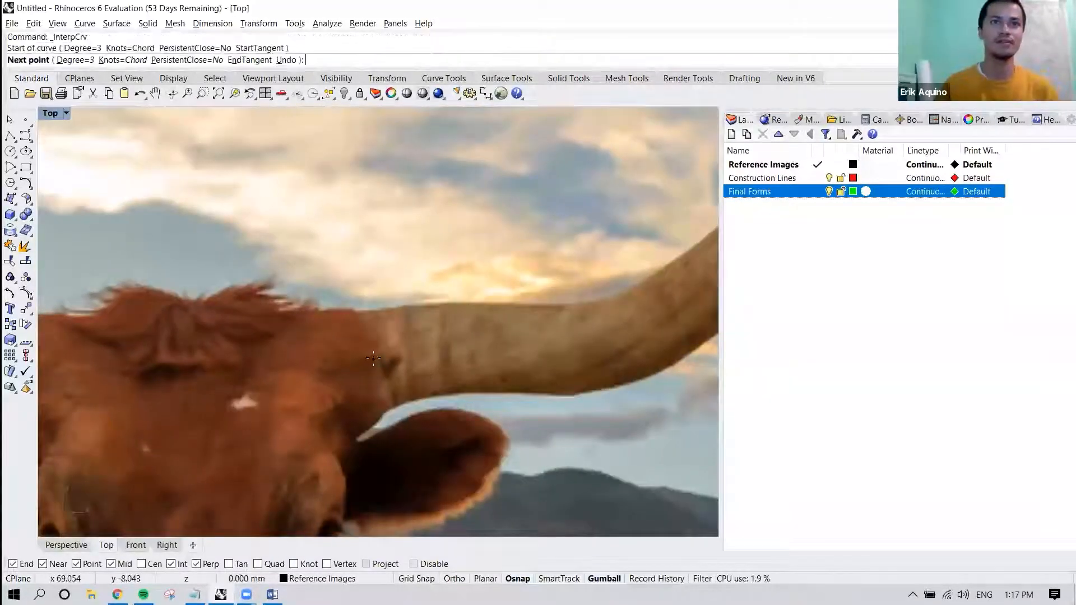
{"action": "scroll", "coordinate": [371, 357], "scroll_direction": "down", "scroll_amount": 2}
{"action": "right_click_drag", "start_coordinate": [422, 362], "coordinate": [382, 374]}
{"action": "left_click", "coordinate": [391, 361]}
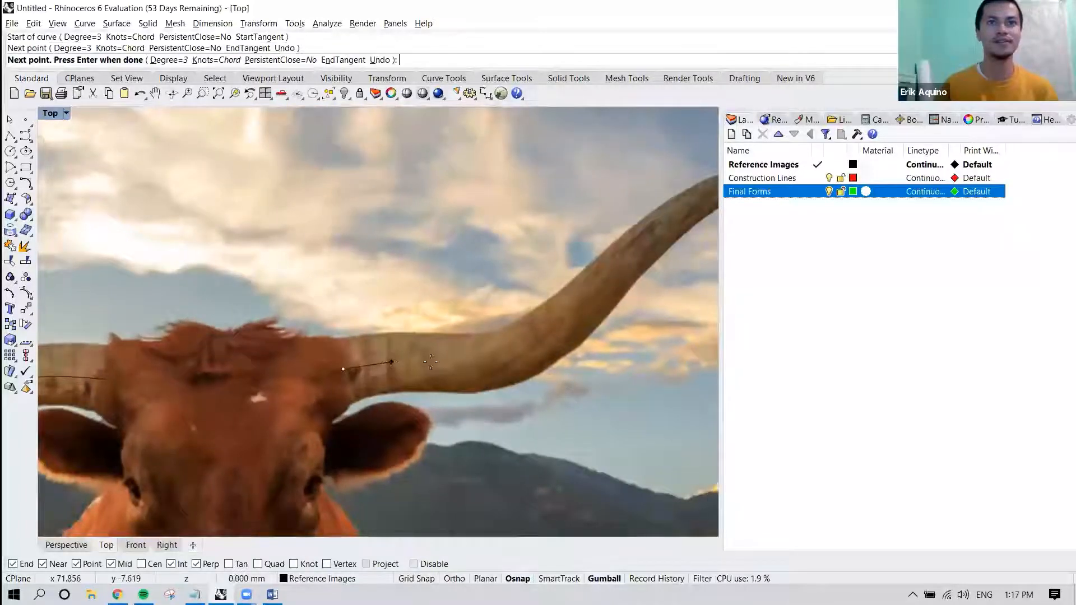
{"action": "left_click", "coordinate": [439, 361]}
{"action": "right_click_drag", "start_coordinate": [474, 361], "coordinate": [417, 377]}
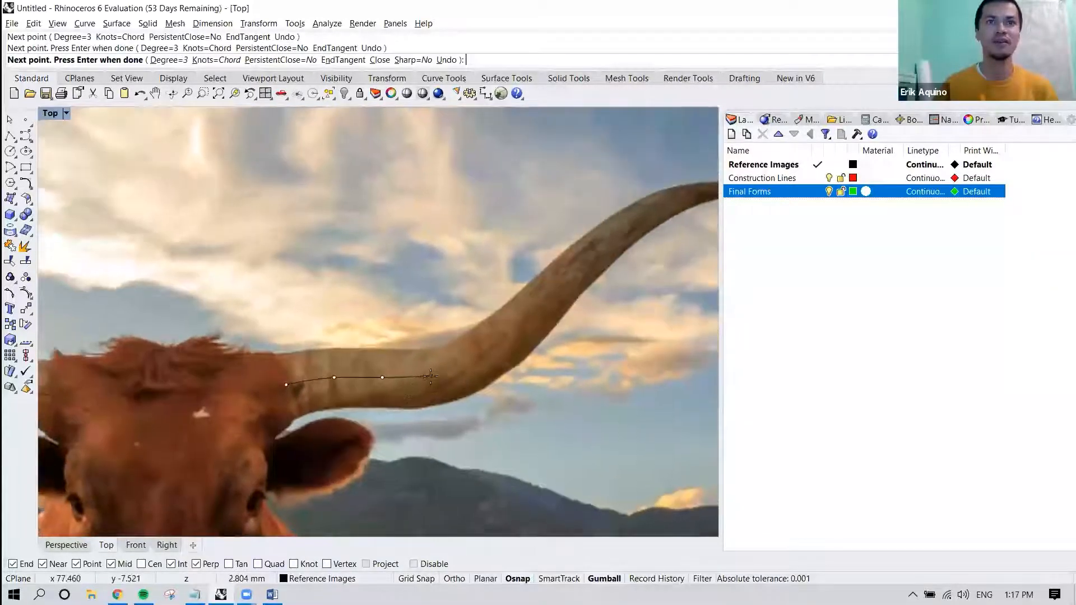
{"action": "left_click", "coordinate": [430, 378]}
{"action": "left_click", "coordinate": [470, 361]}
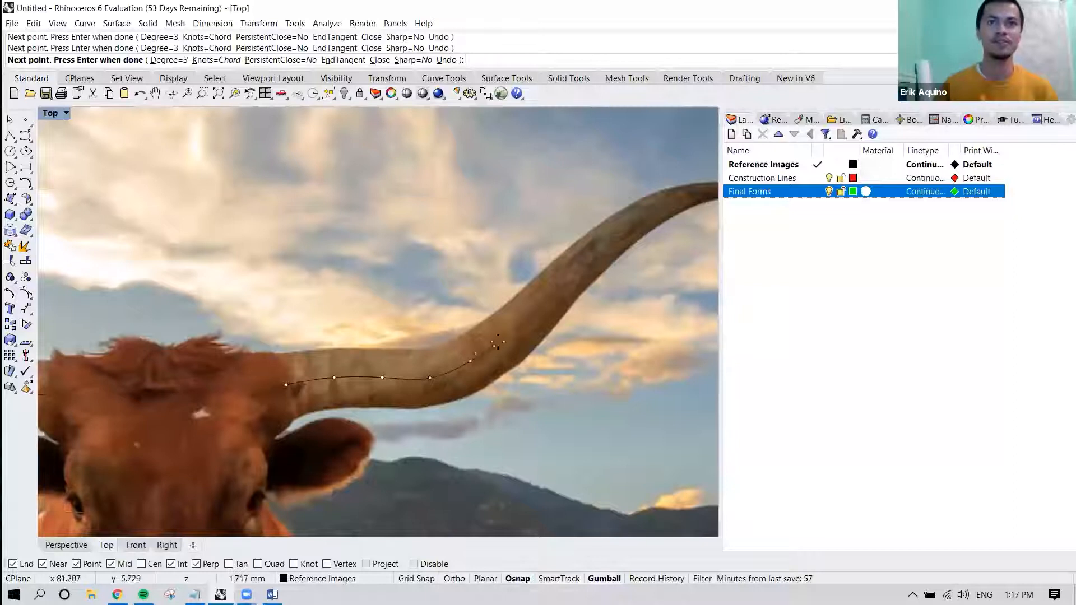
{"action": "right_click_drag", "start_coordinate": [531, 316], "coordinate": [474, 364]}
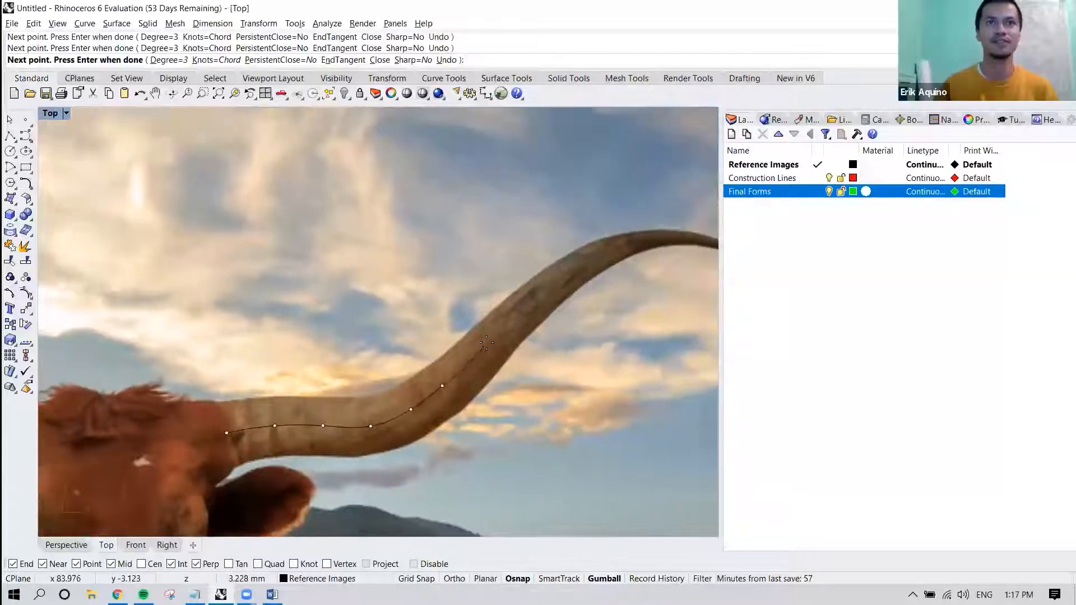
Place the curve's remaining points along the right horn's centre line up to its tip and finish the curve.
{"action": "left_click", "coordinate": [487, 341]}
{"action": "left_click", "coordinate": [524, 304]}
{"action": "right_click_drag", "start_coordinate": [537, 289], "coordinate": [471, 340]}
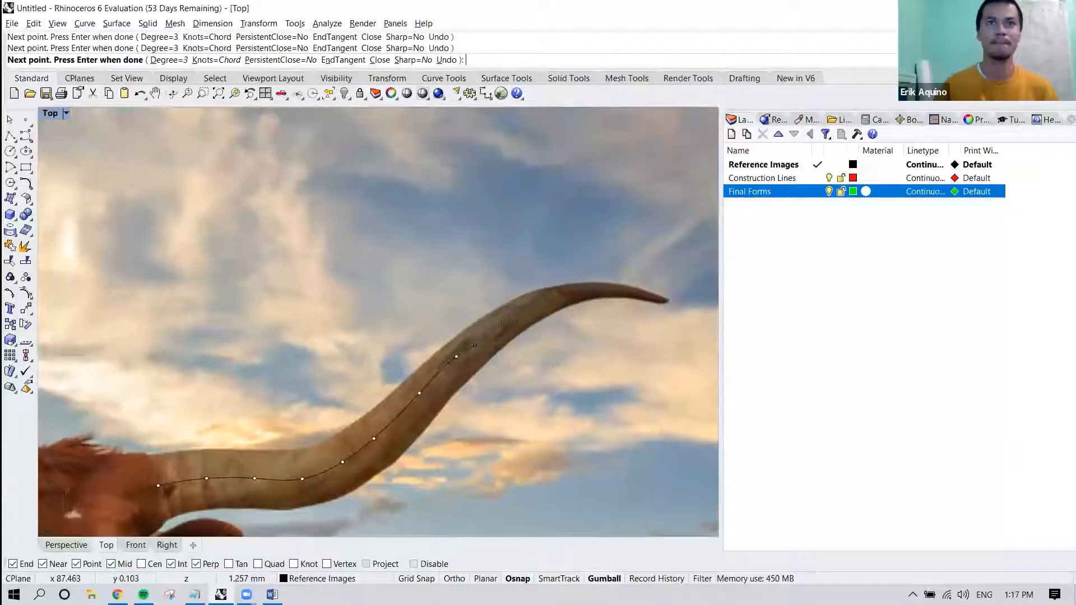
{"action": "left_click", "coordinate": [501, 318]}
{"action": "left_click", "coordinate": [537, 301]}
{"action": "left_click", "coordinate": [583, 289]}
{"action": "left_click", "coordinate": [625, 288]}
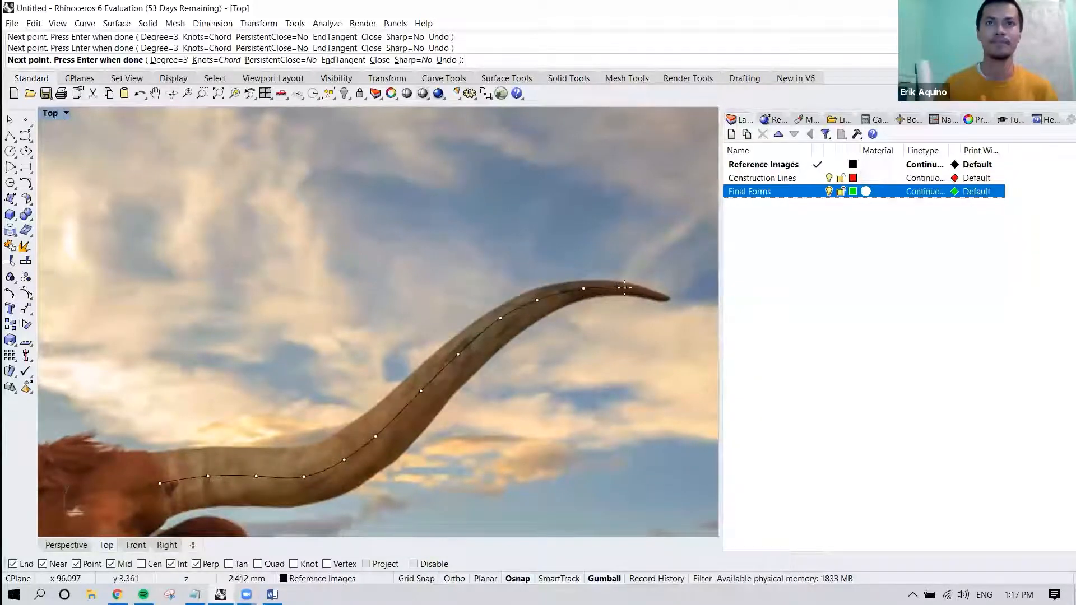
{"action": "left_click", "coordinate": [665, 299]}
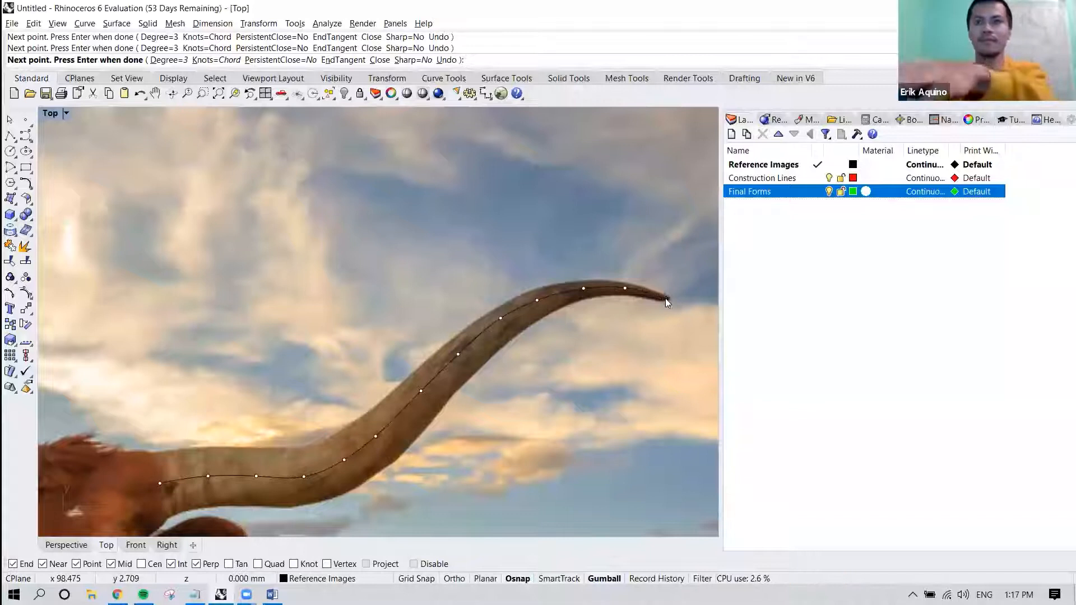
{"action": "right_click", "coordinate": [666, 298]}
{"action": "scroll", "coordinate": [496, 357], "scroll_direction": "down", "scroll_amount": 4}
{"action": "scroll", "coordinate": [505, 377], "scroll_direction": "down", "scroll_amount": 5}
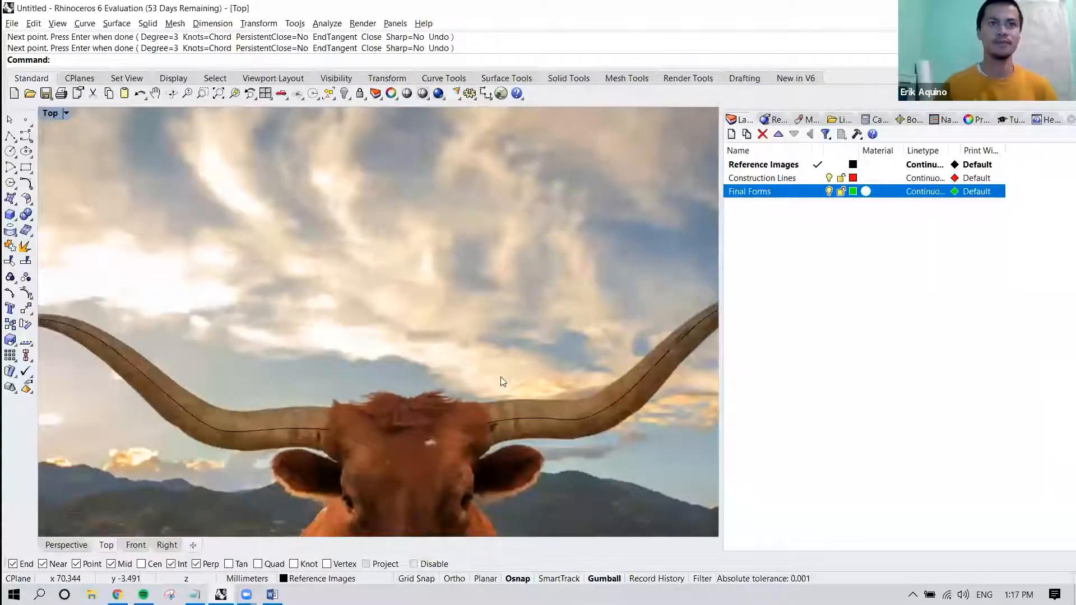
Examine both traced horn curves against the reference picture, selecting the left one to inspect it and clearing the selection.
{"action": "right_click_drag", "start_coordinate": [499, 411], "coordinate": [469, 393]}
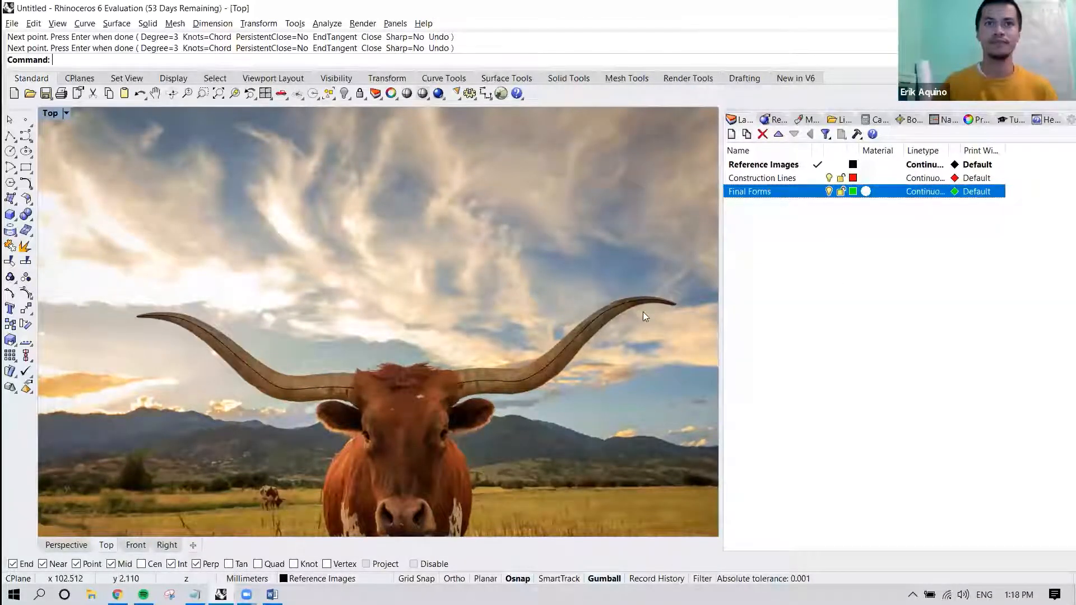
{"action": "right_click_drag", "start_coordinate": [474, 325], "coordinate": [467, 291]}
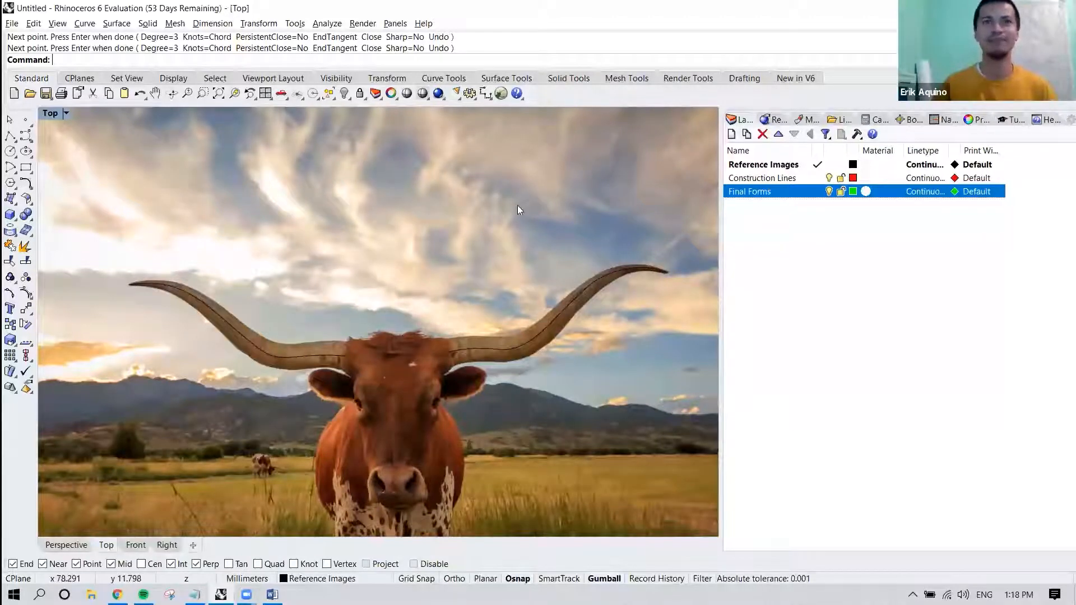
{"action": "right_click_drag", "start_coordinate": [323, 352], "coordinate": [355, 344]}
{"action": "left_click", "coordinate": [350, 346]}
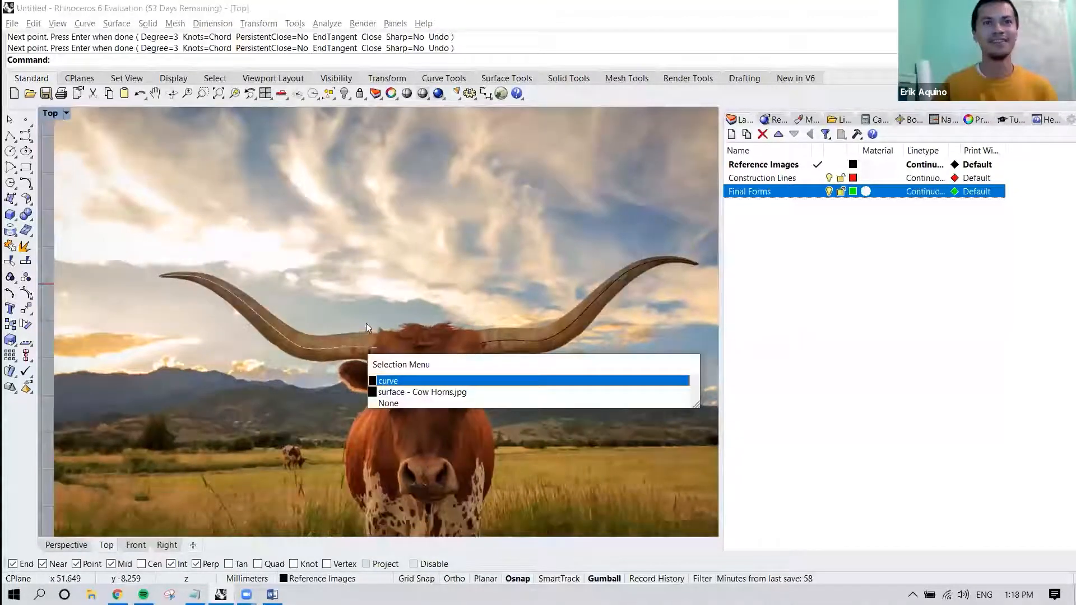
{"action": "key", "text": "Return"}
{"action": "scroll", "coordinate": [400, 292], "scroll_direction": "up", "scroll_amount": 2}
{"action": "scroll", "coordinate": [413, 327], "scroll_direction": "up", "scroll_amount": 2}
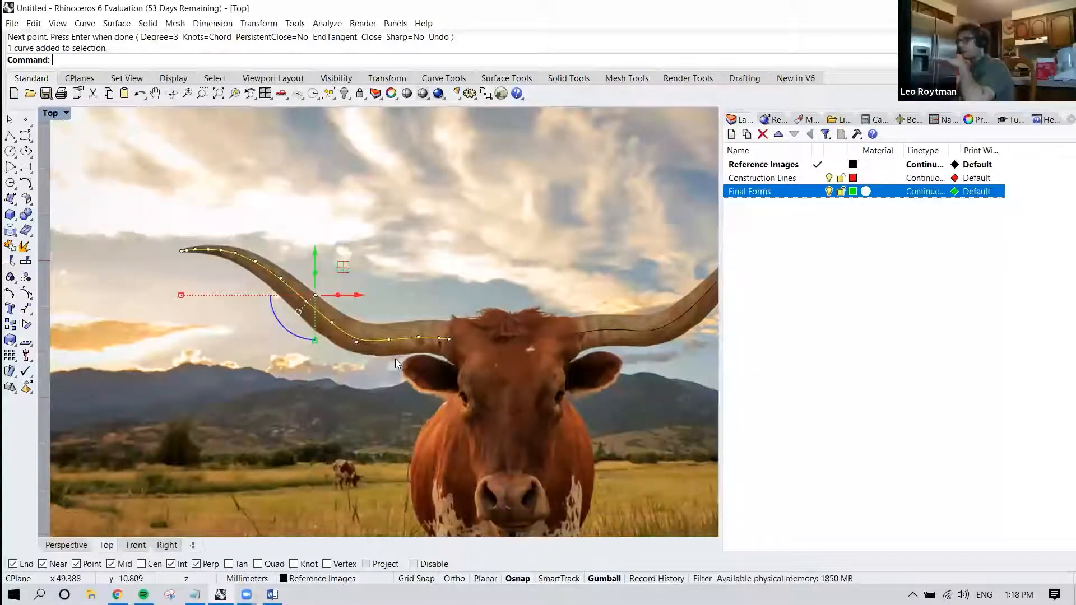
{"action": "key", "text": "Escape"}
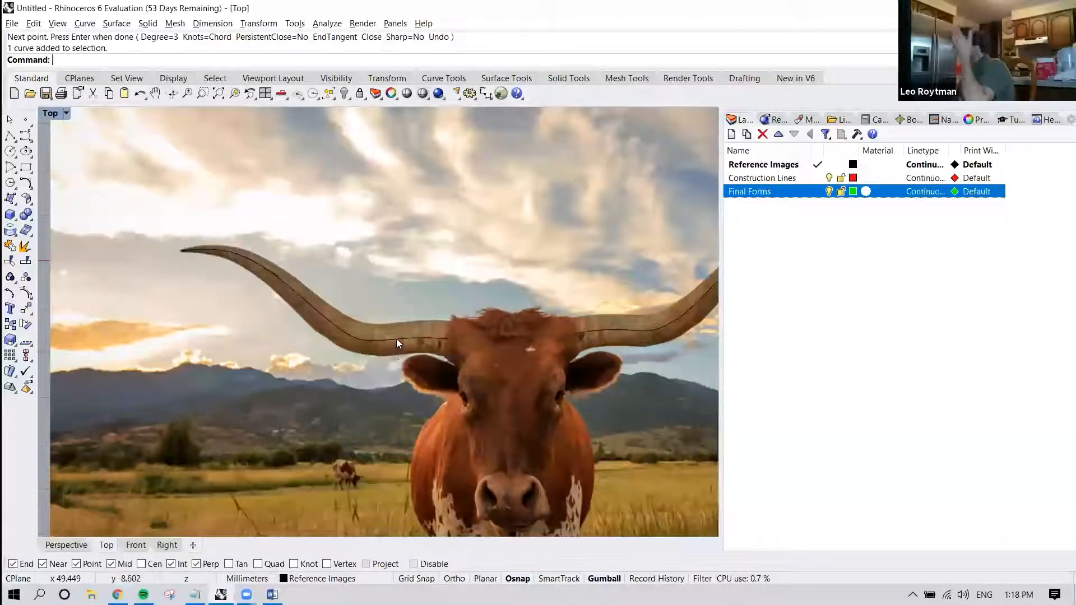
{"action": "left_click", "coordinate": [396, 341]}
{"action": "key", "text": "Escape"}
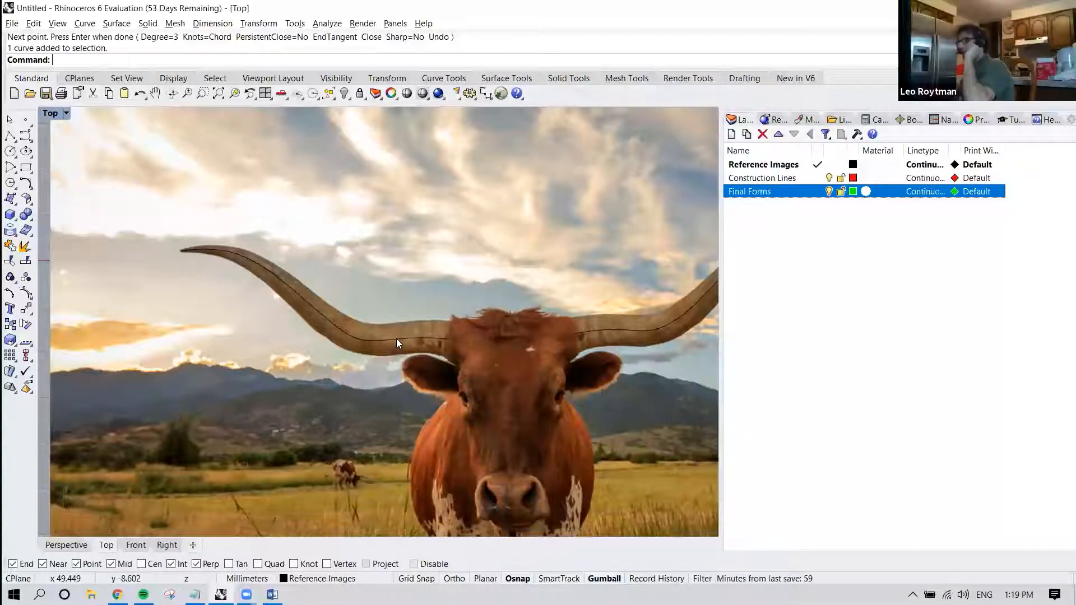
{"action": "scroll", "coordinate": [395, 338], "scroll_direction": "down", "scroll_amount": 3}
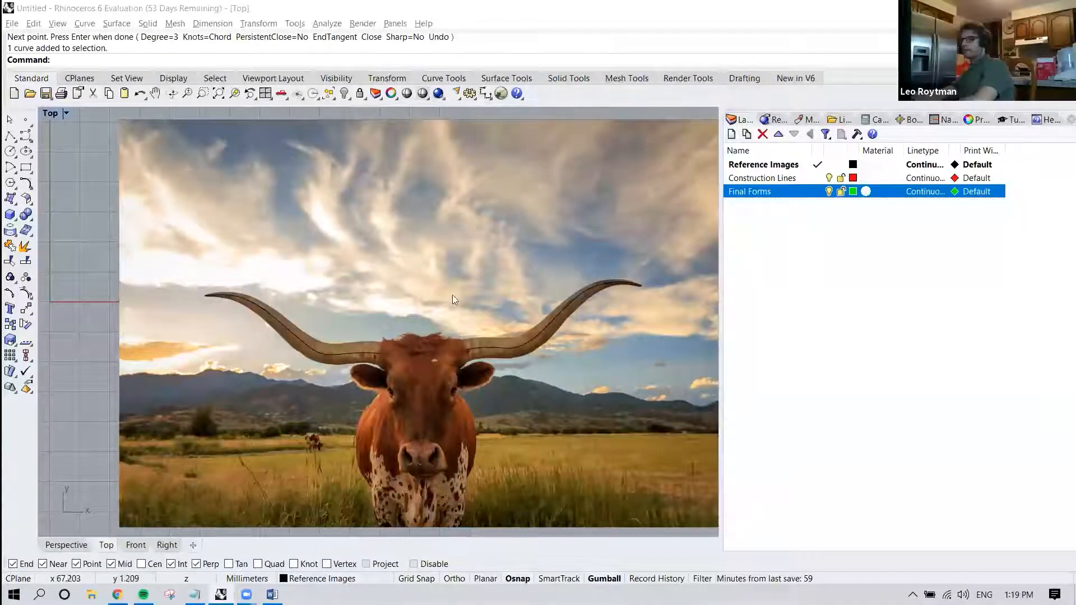
Select both horn centre-line curves and turn on their control points with PointsOn.
{"action": "left_click", "coordinate": [364, 357]}
{"action": "left_click", "coordinate": [358, 355]}
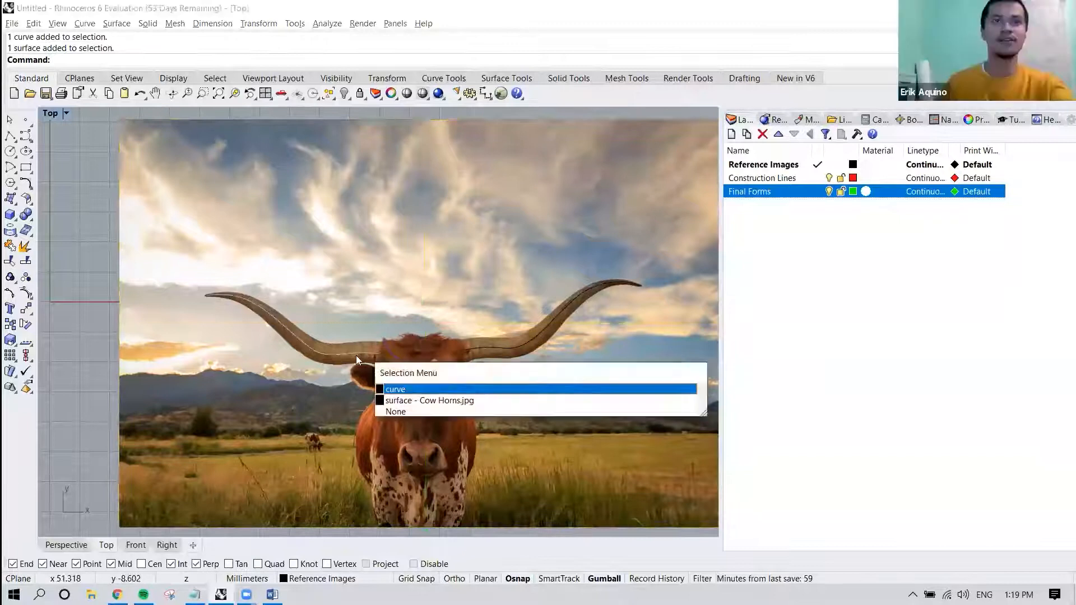
{"action": "left_click", "coordinate": [402, 390]}
{"action": "scroll", "coordinate": [340, 365], "scroll_direction": "up", "scroll_amount": 4}
{"action": "right_click_drag", "start_coordinate": [342, 365], "coordinate": [399, 383]}
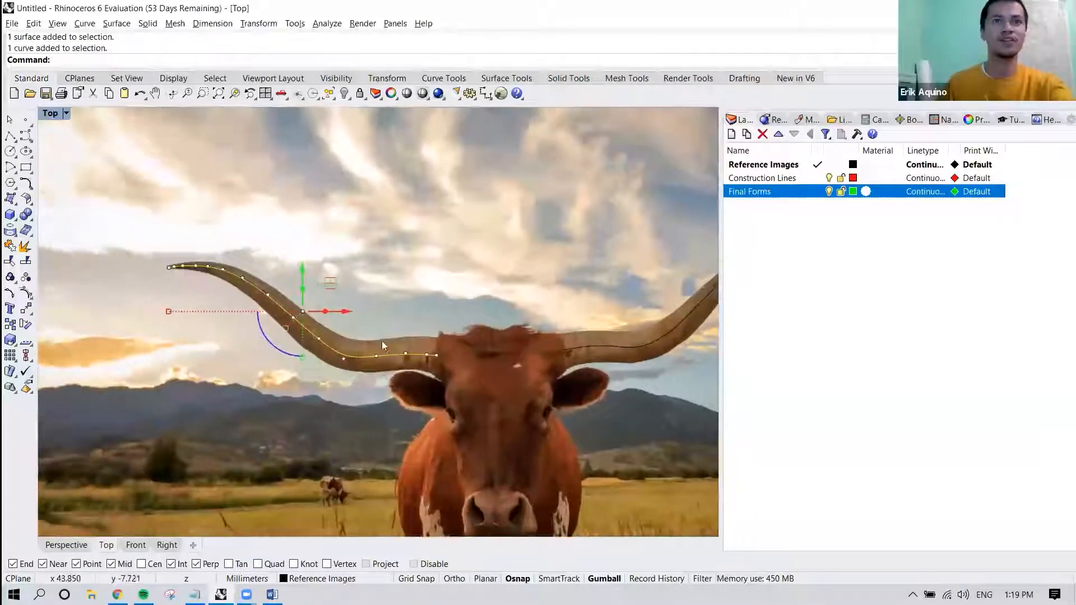
{"action": "left_click", "coordinate": [583, 349], "text": "shift"}
{"action": "left_click", "coordinate": [622, 380]}
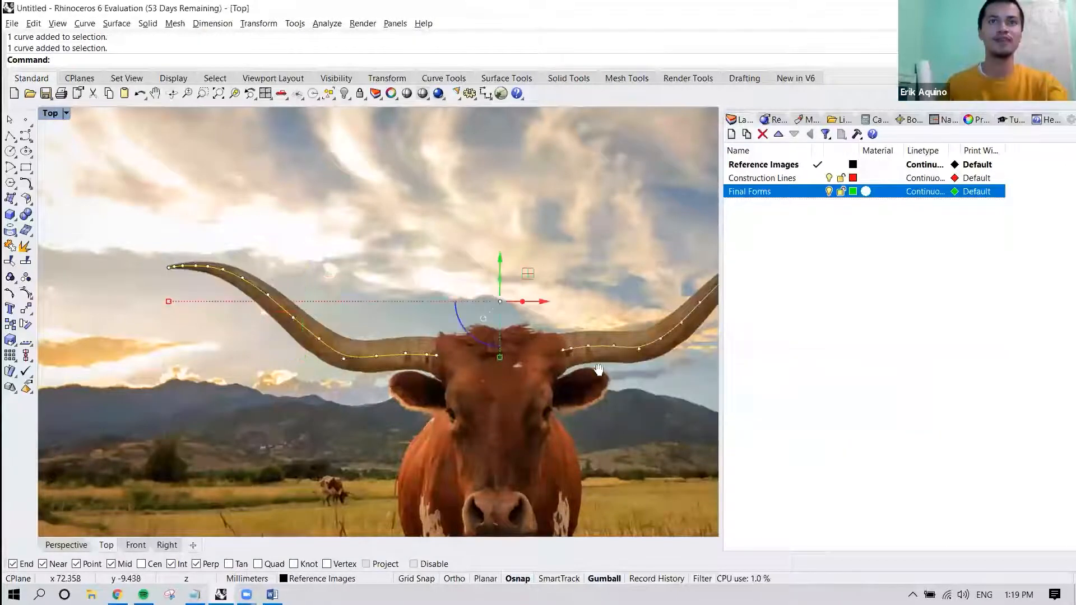
{"action": "scroll", "coordinate": [508, 366], "scroll_direction": "down", "scroll_amount": 3}
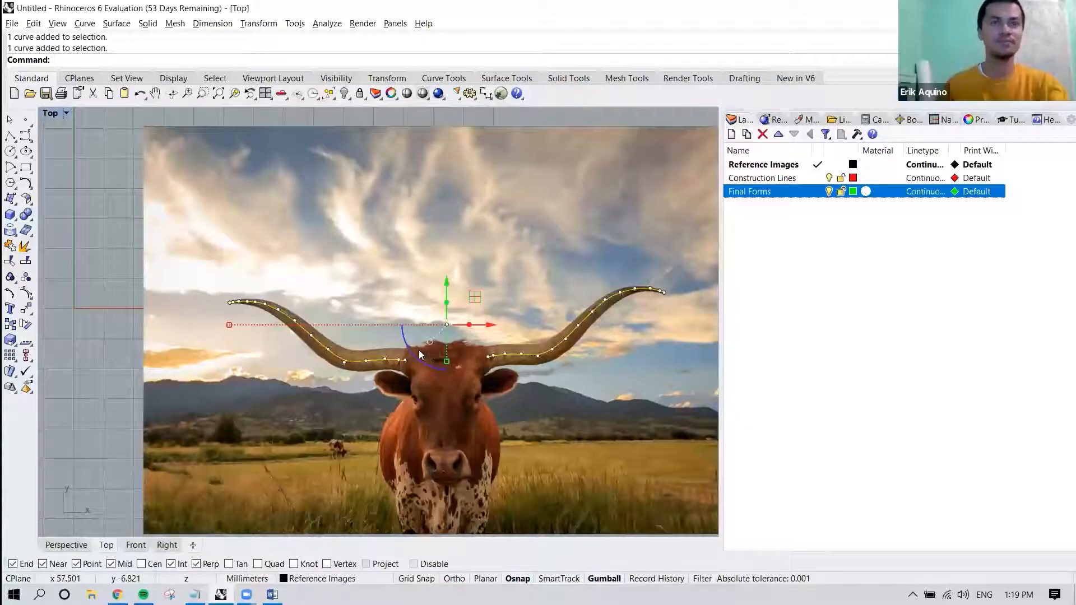
{"action": "type", "text": "PointsOn"}
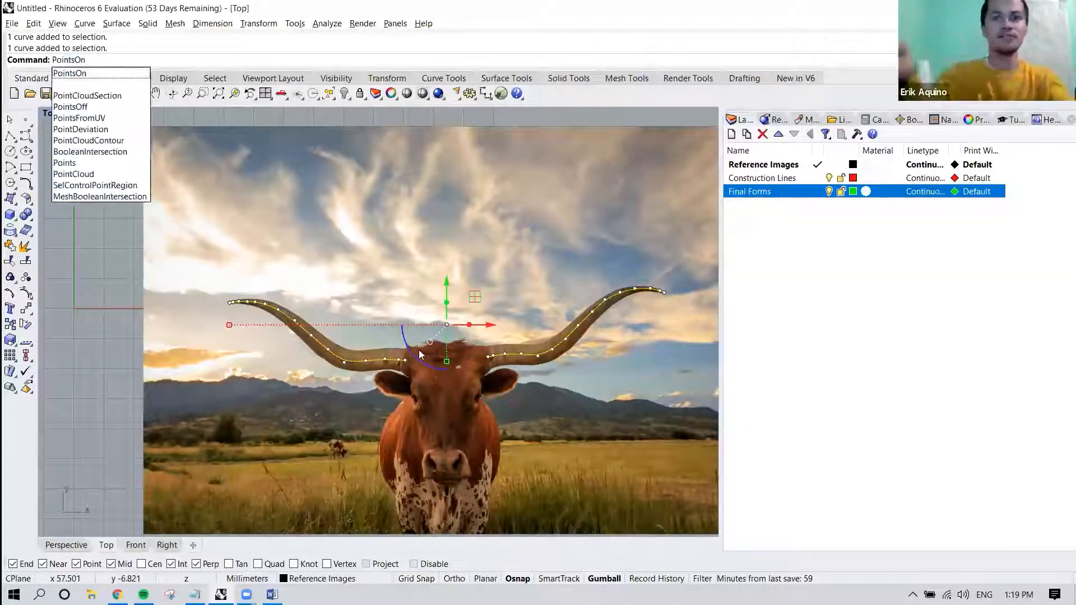
{"action": "key", "text": "Return"}
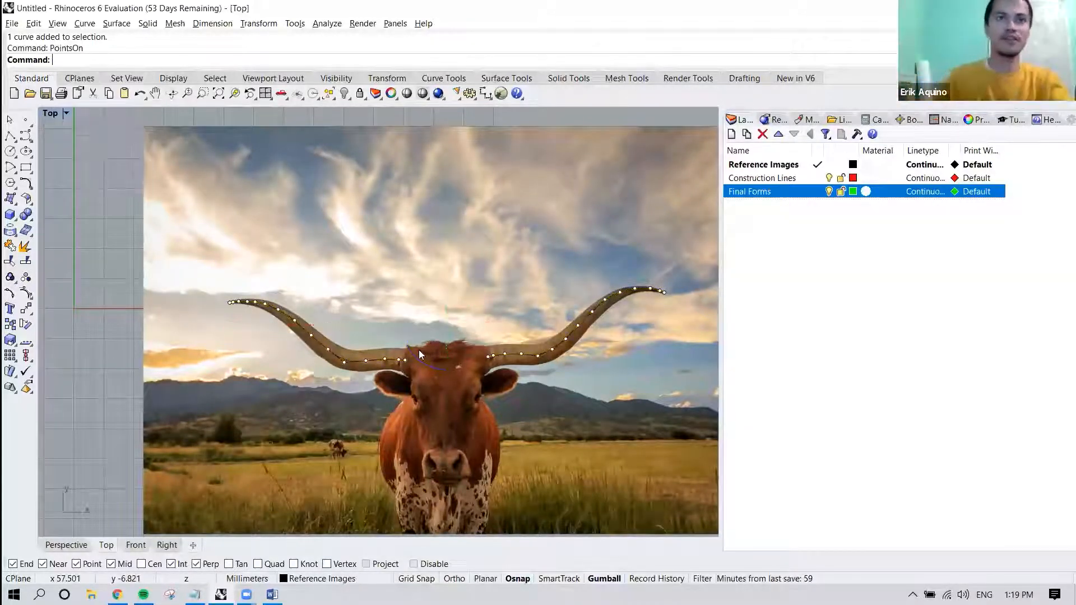
Select both horn curves without the reference picture and assign them to the Construction Lines layer.
{"action": "left_click", "coordinate": [423, 279]}
{"action": "scroll", "coordinate": [375, 351], "scroll_direction": "up", "scroll_amount": 2}
{"action": "scroll", "coordinate": [375, 351], "scroll_direction": "down", "scroll_amount": 3}
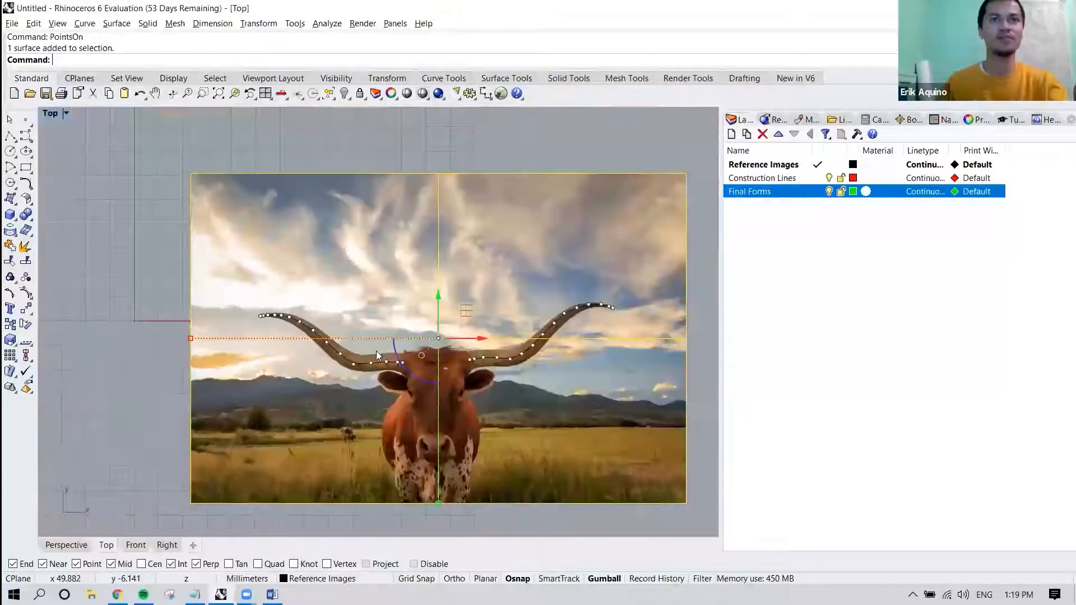
{"action": "left_click", "coordinate": [506, 144]}
{"action": "left_click", "coordinate": [479, 188]}
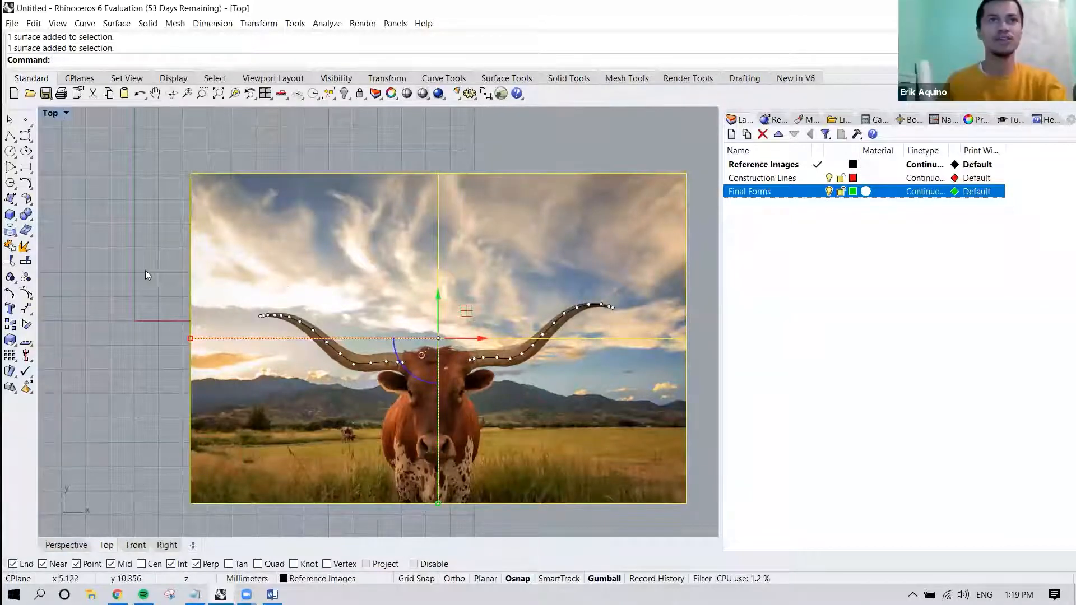
{"action": "left_click", "coordinate": [124, 265]}
{"action": "left_click_drag", "start_coordinate": [125, 266], "coordinate": [643, 395]}
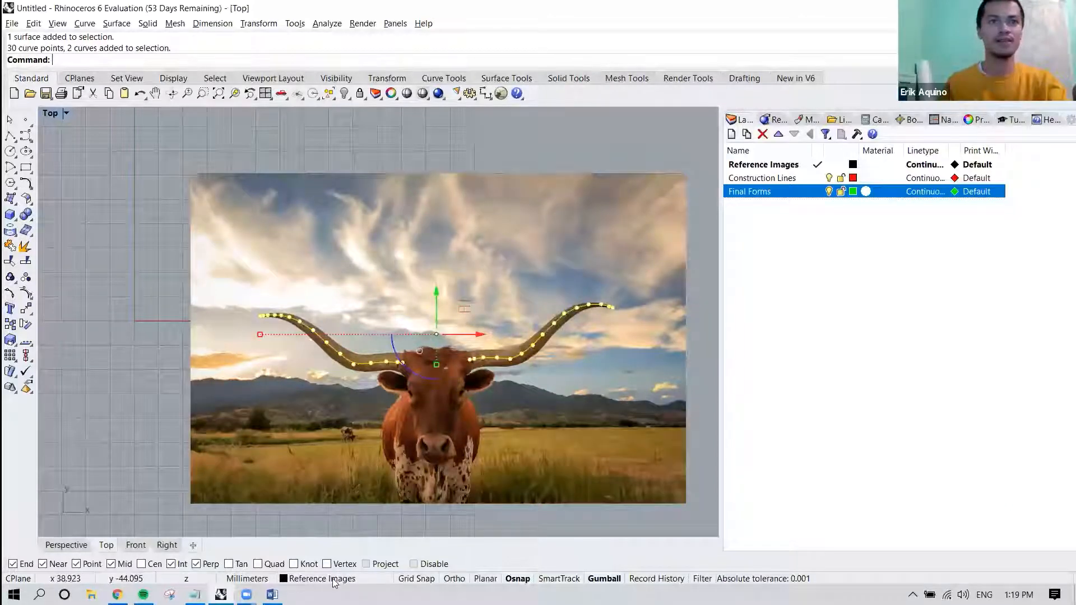
{"action": "left_click", "coordinate": [302, 581]}
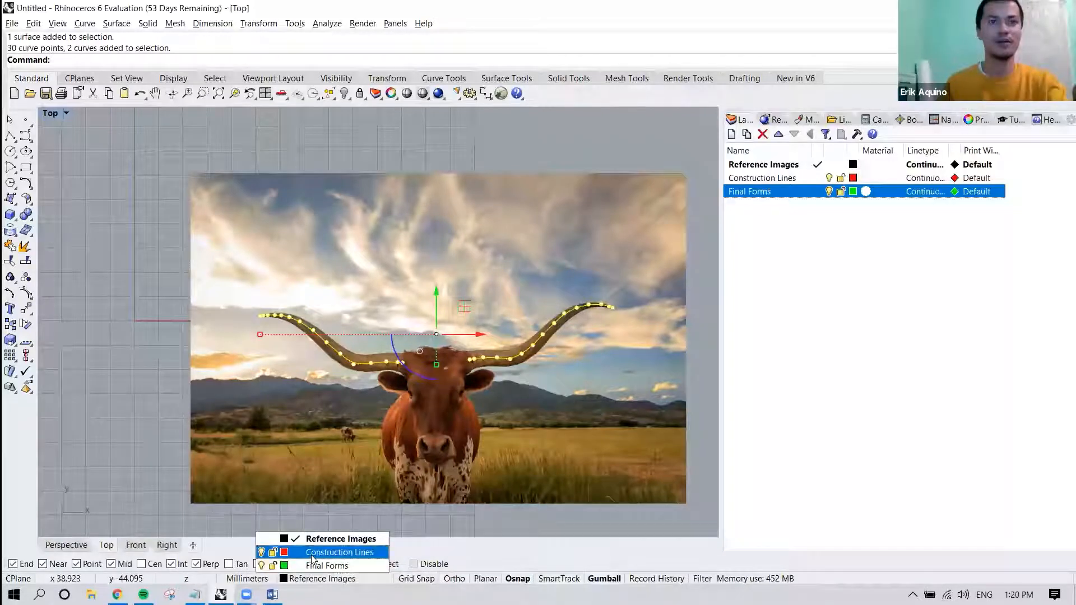
{"action": "left_click", "coordinate": [312, 553]}
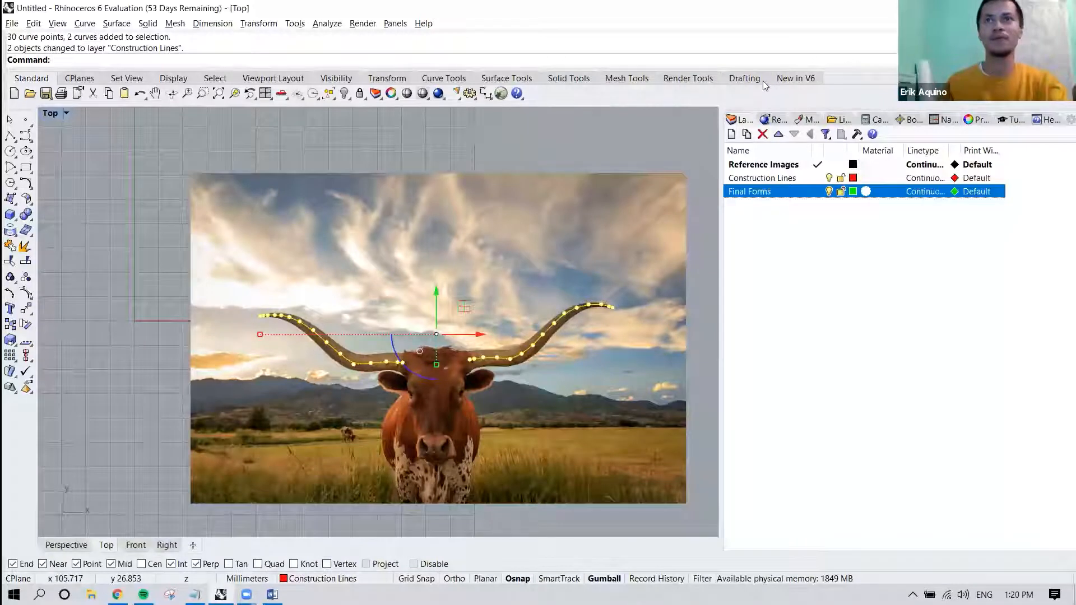
Make Construction Lines the current layer and clear the curve selection.
{"action": "left_click", "coordinate": [810, 206]}
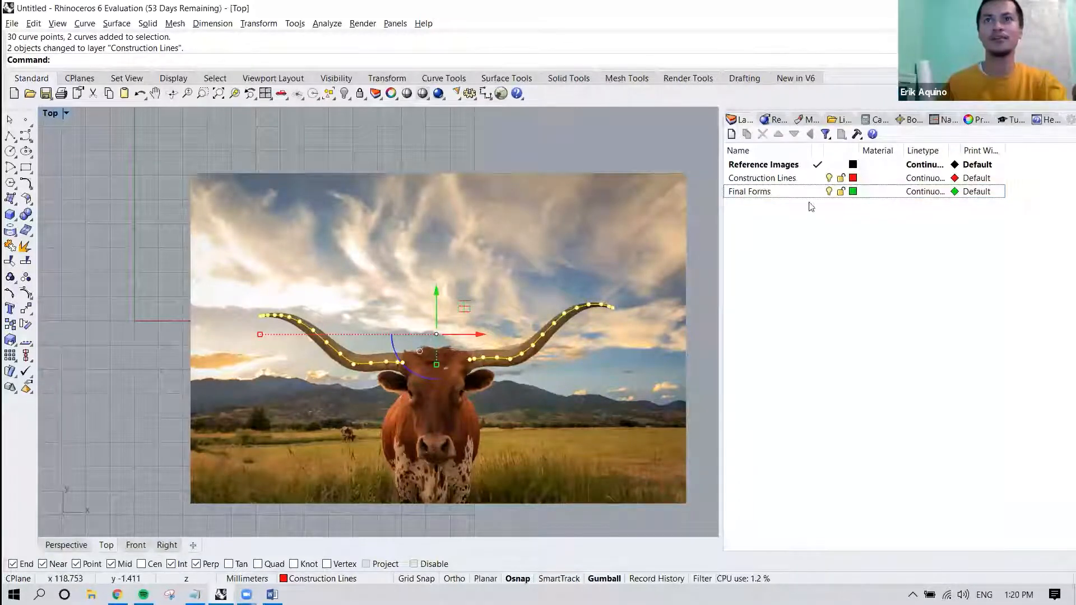
{"action": "double_click", "coordinate": [768, 180]}
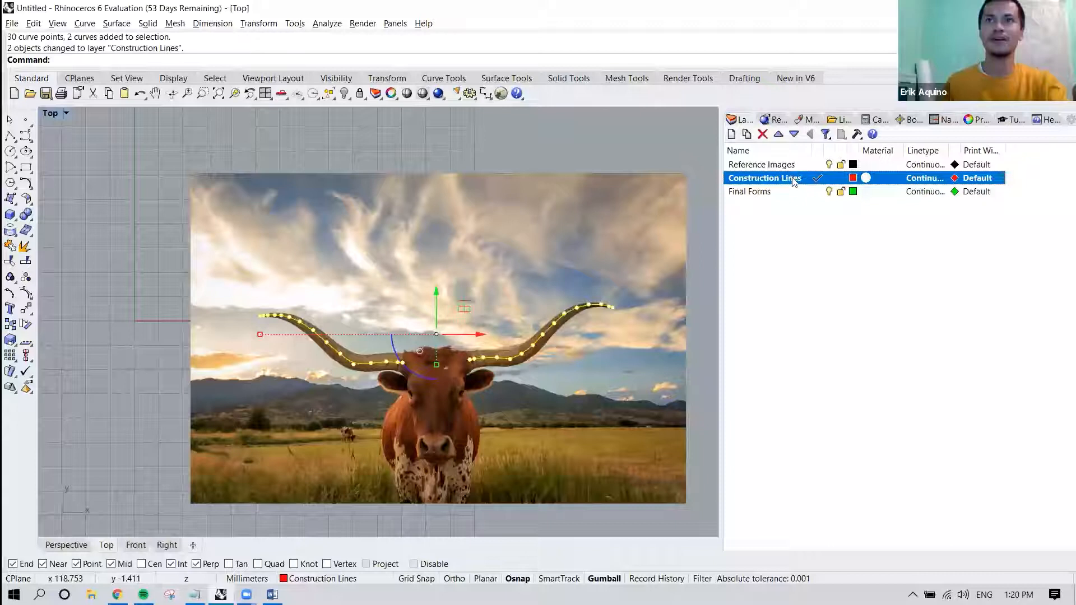
{"action": "left_click", "coordinate": [688, 165]}
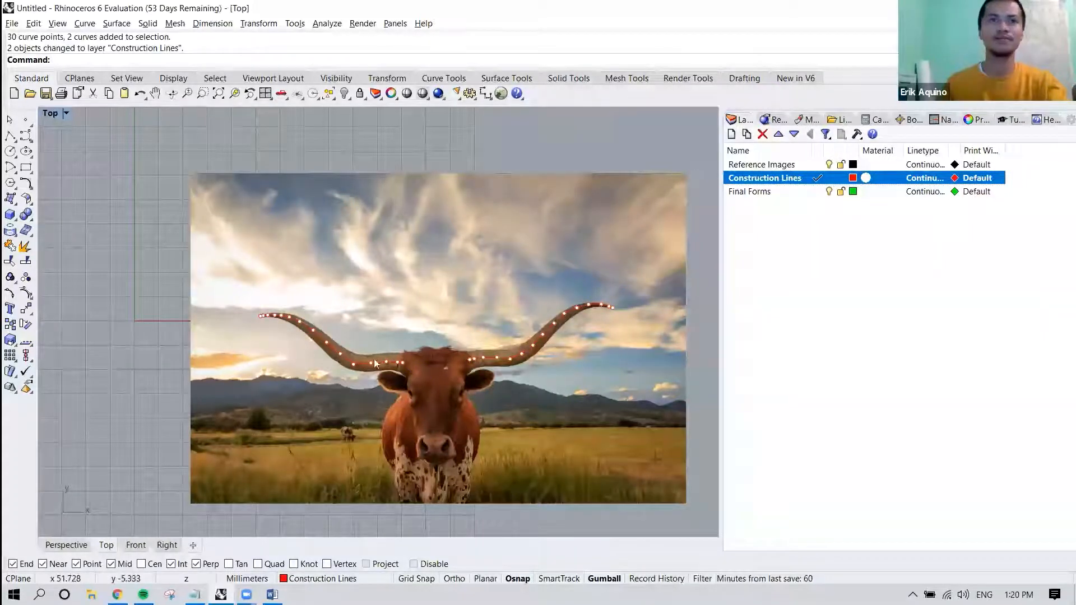
Select the control point at the lower bend of the left horn curve, keeping the Gumball turned on.
{"action": "scroll", "coordinate": [384, 371], "scroll_direction": "up", "scroll_amount": 1}
{"action": "scroll", "coordinate": [385, 371], "scroll_direction": "up", "scroll_amount": 2}
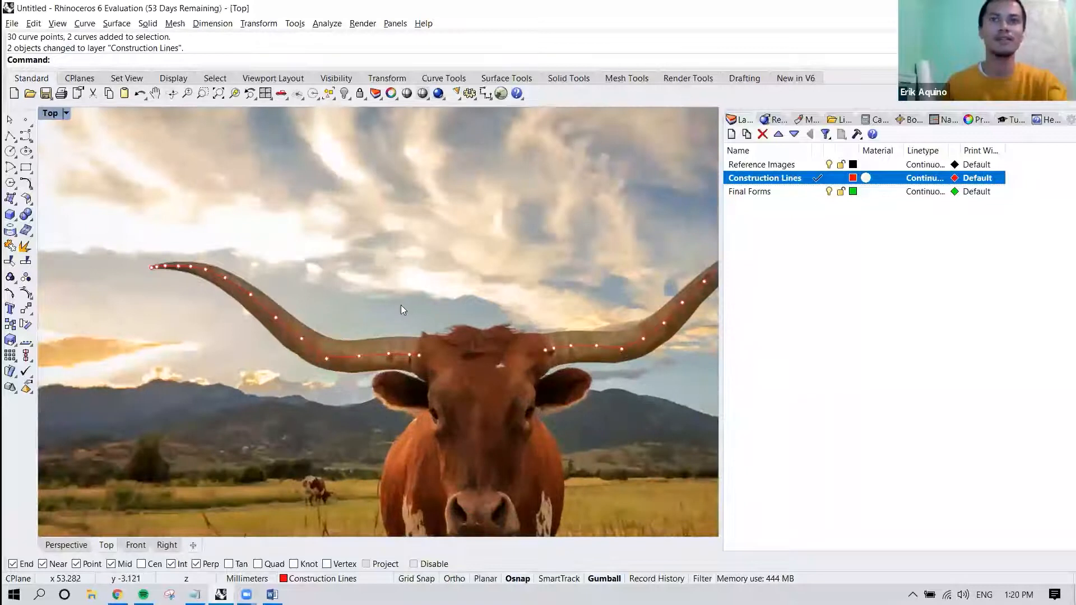
{"action": "scroll", "coordinate": [404, 362], "scroll_direction": "up", "scroll_amount": 2}
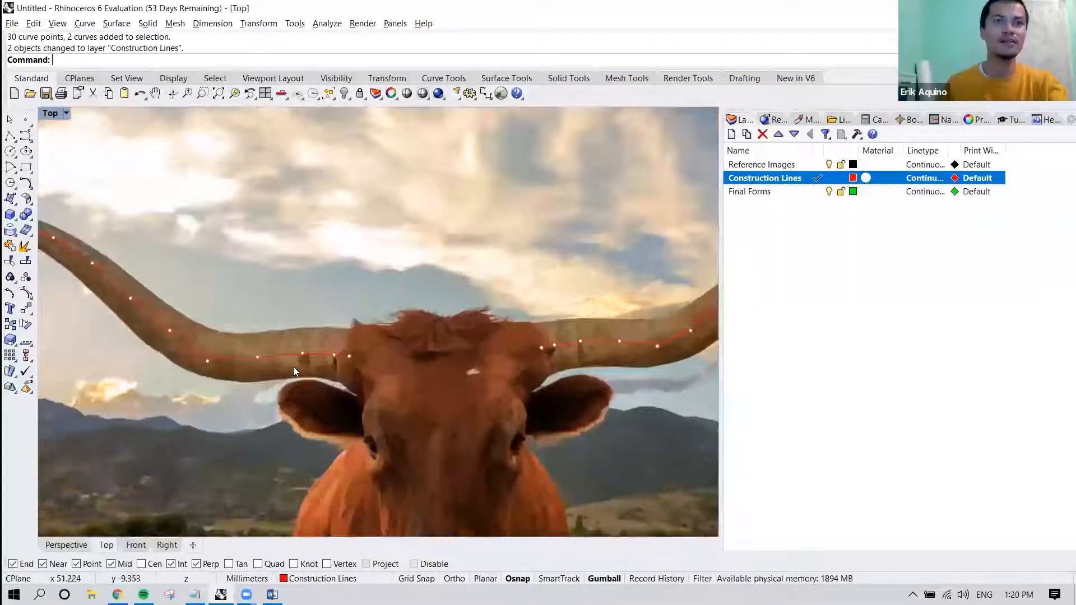
{"action": "right_click_drag", "start_coordinate": [404, 363], "coordinate": [413, 362]}
{"action": "scroll", "coordinate": [338, 366], "scroll_direction": "up", "scroll_amount": 2}
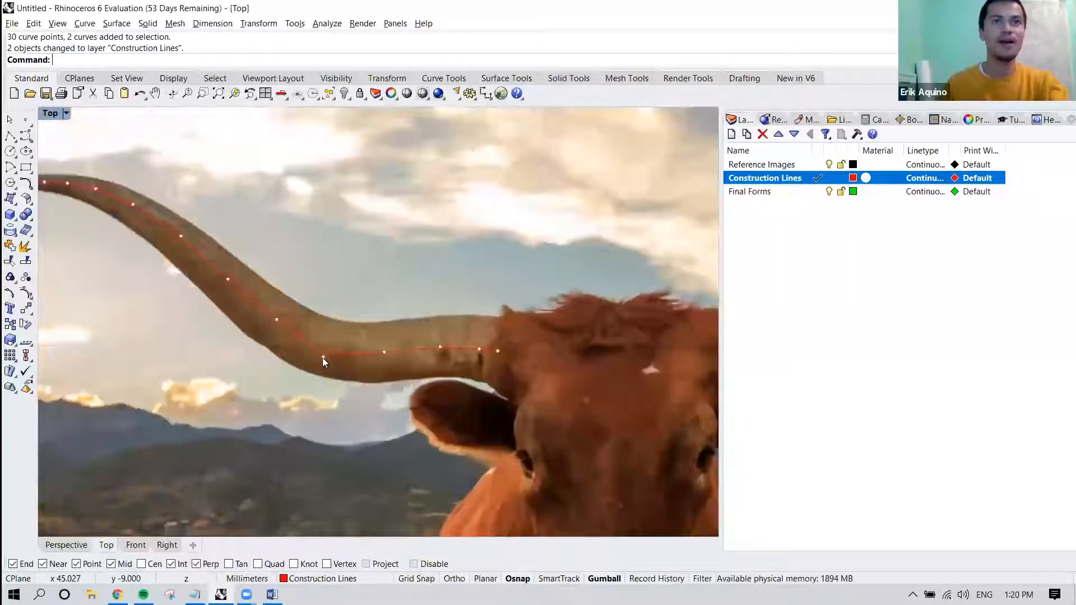
{"action": "left_click", "coordinate": [322, 357]}
{"action": "left_click", "coordinate": [371, 393]}
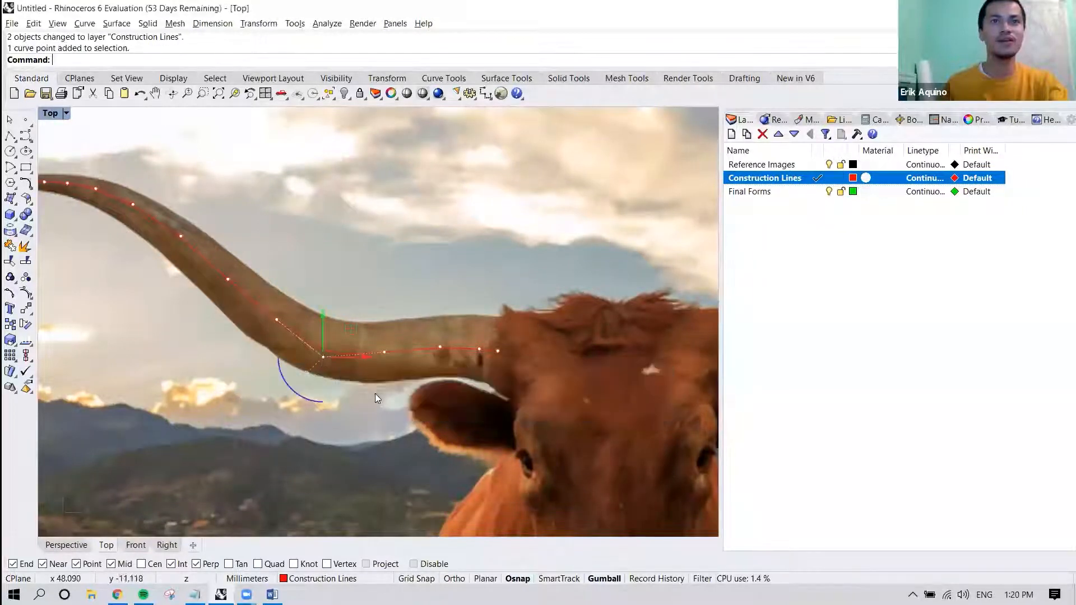
{"action": "scroll", "coordinate": [369, 387], "scroll_direction": "down", "scroll_amount": 1}
{"action": "right_click_drag", "start_coordinate": [345, 383], "coordinate": [399, 372]}
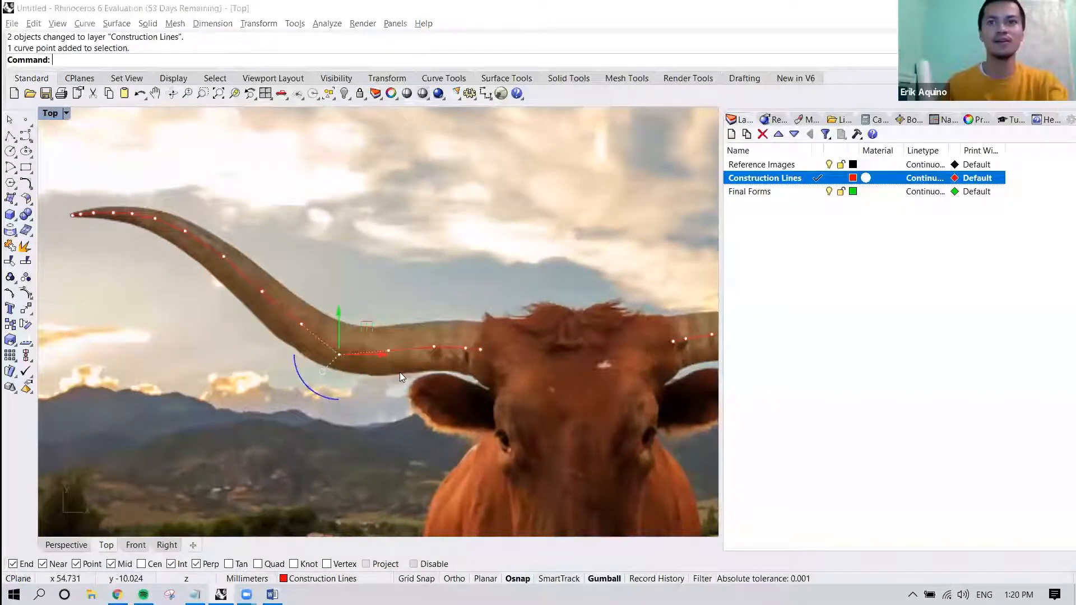
{"action": "left_click", "coordinate": [612, 580]}
{"action": "left_click", "coordinate": [612, 580]}
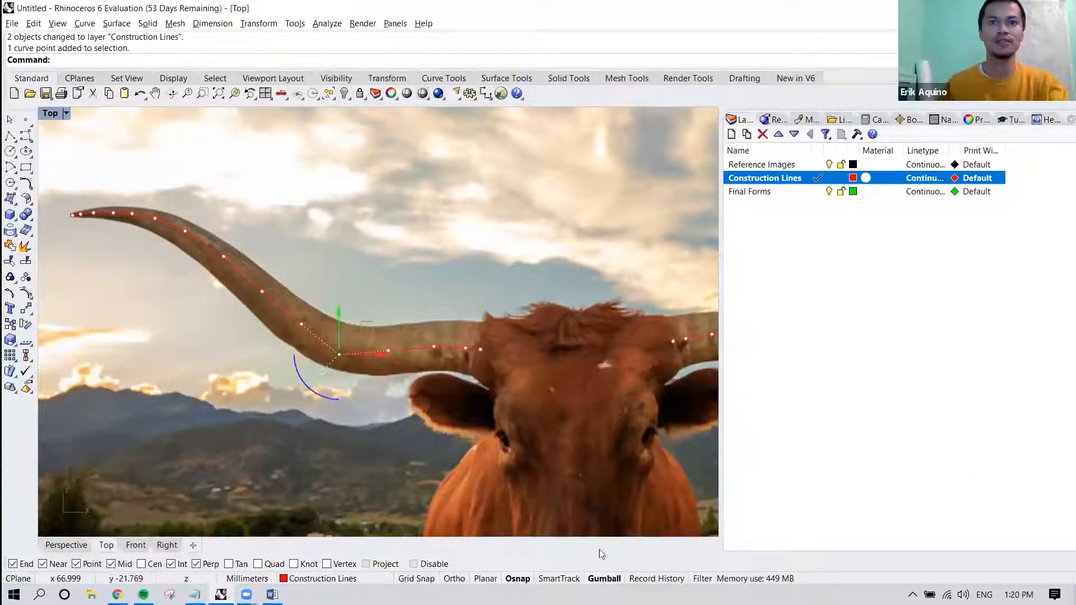
Nudge the selected bend point slightly up and toward the horn tip with the Gumball, and try to rotate it.
{"action": "scroll", "coordinate": [335, 358], "scroll_direction": "up", "scroll_amount": 2}
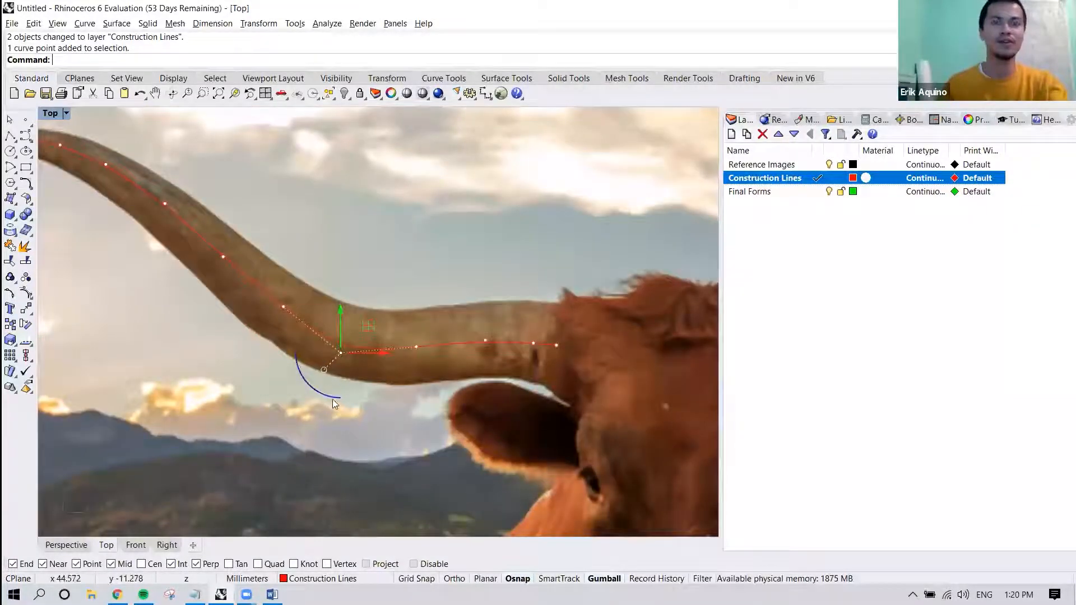
{"action": "scroll", "coordinate": [335, 399], "scroll_direction": "down", "scroll_amount": 2}
{"action": "right_click_drag", "start_coordinate": [356, 386], "coordinate": [408, 406]}
{"action": "scroll", "coordinate": [408, 406], "scroll_direction": "up", "scroll_amount": 2}
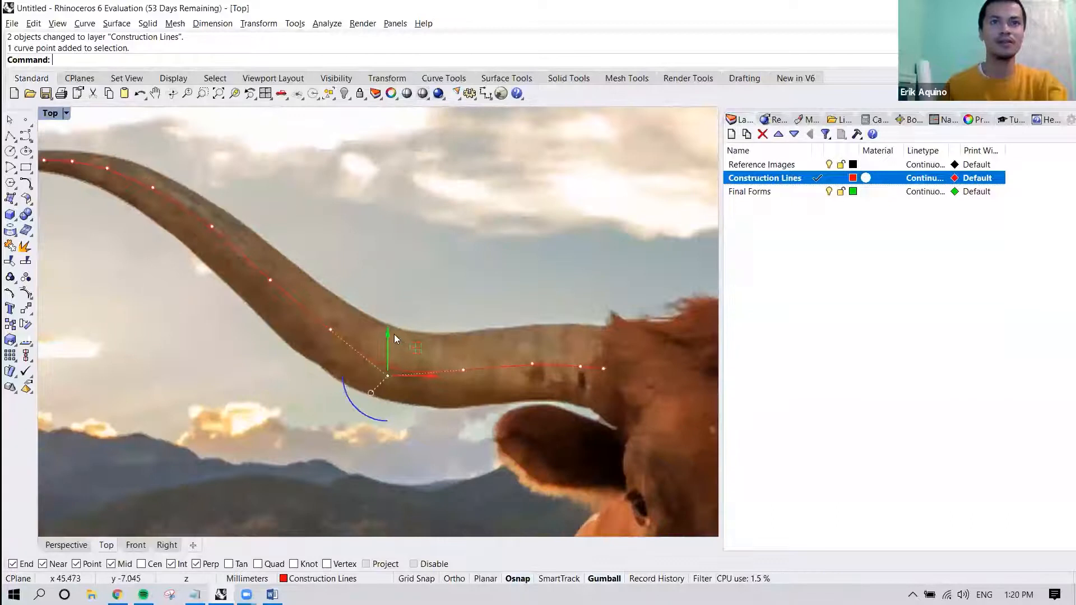
{"action": "left_click_drag", "start_coordinate": [391, 329], "coordinate": [392, 324]}
{"action": "left_click_drag", "start_coordinate": [428, 373], "coordinate": [425, 374]}
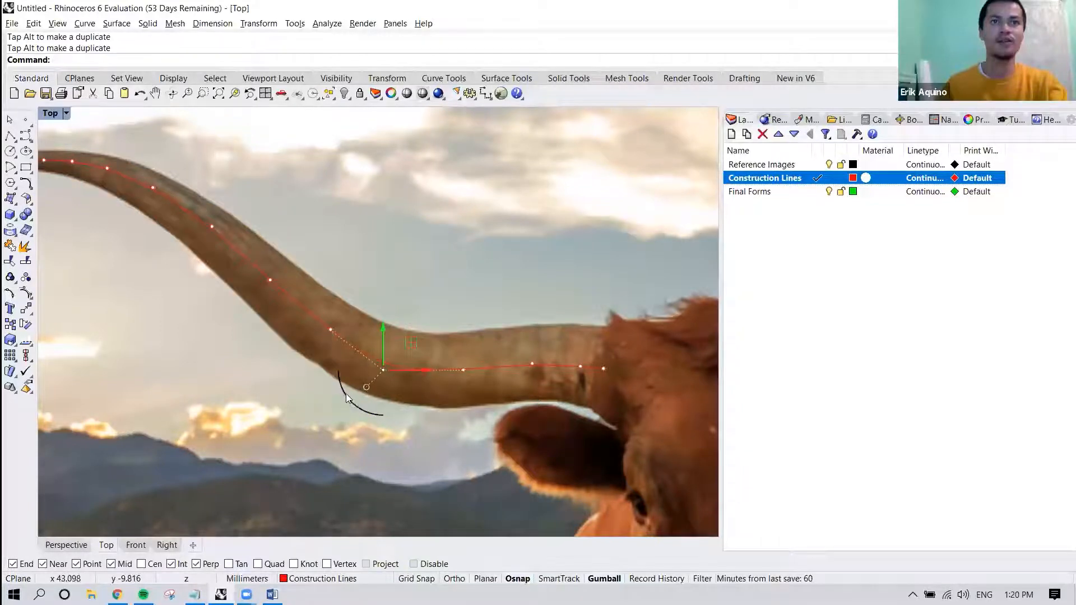
{"action": "mouse_move", "coordinate": [345, 394]}
{"action": "left_mouse_down"}
{"action": "mouse_move", "coordinate": [335, 315]}
{"action": "mouse_move", "coordinate": [369, 293]}
{"action": "mouse_move", "coordinate": [328, 352]}
{"action": "mouse_move", "coordinate": [351, 400]}
{"action": "left_mouse_up"}
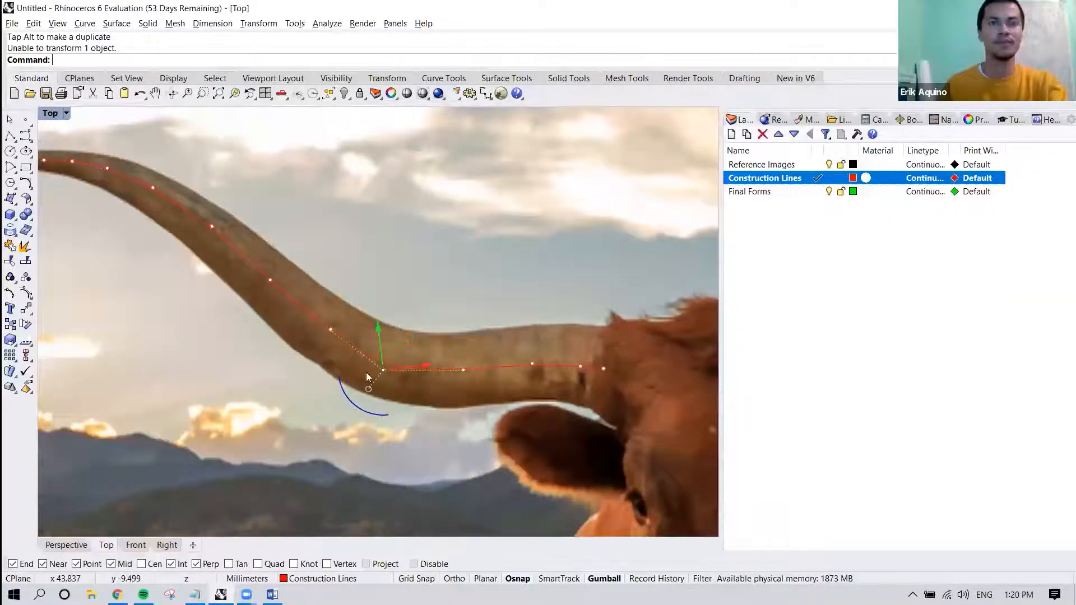
Switch to the Perspective view and examine the Gumball handles at the left horn's bend point up close.
{"action": "left_click", "coordinate": [83, 546]}
{"action": "right_click_drag", "start_coordinate": [335, 366], "coordinate": [287, 314]}
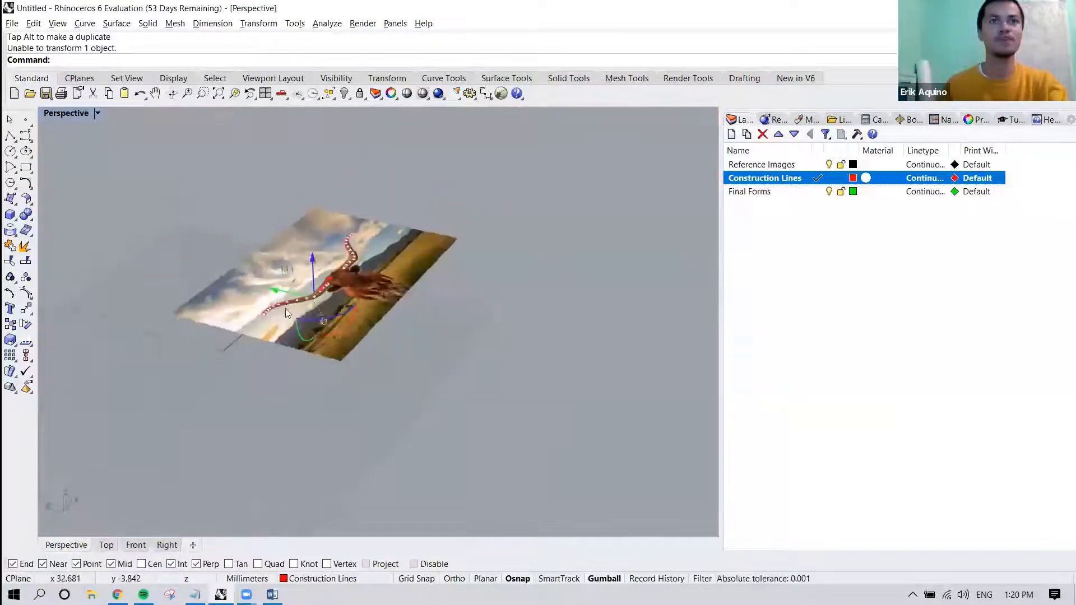
{"action": "scroll", "coordinate": [287, 313], "scroll_direction": "up", "scroll_amount": 10}
{"action": "right_click_drag", "start_coordinate": [372, 312], "coordinate": [355, 353], "text": "shift"}
{"action": "scroll", "coordinate": [350, 355], "scroll_direction": "up", "scroll_amount": 3}
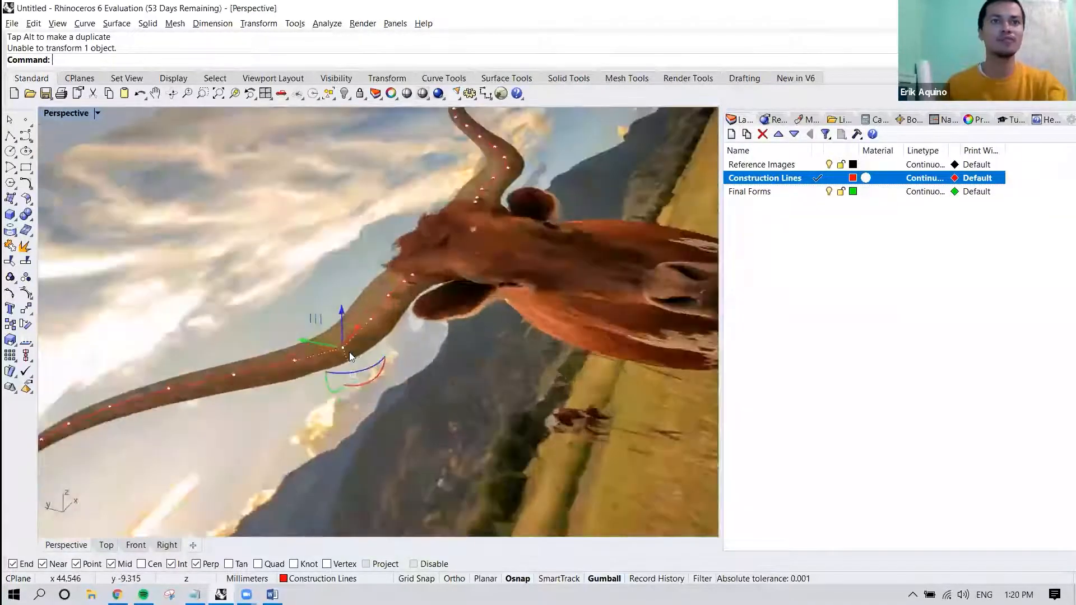
{"action": "scroll", "coordinate": [349, 351], "scroll_direction": "up", "scroll_amount": 2}
{"action": "scroll", "coordinate": [340, 348], "scroll_direction": "up", "scroll_amount": 2}
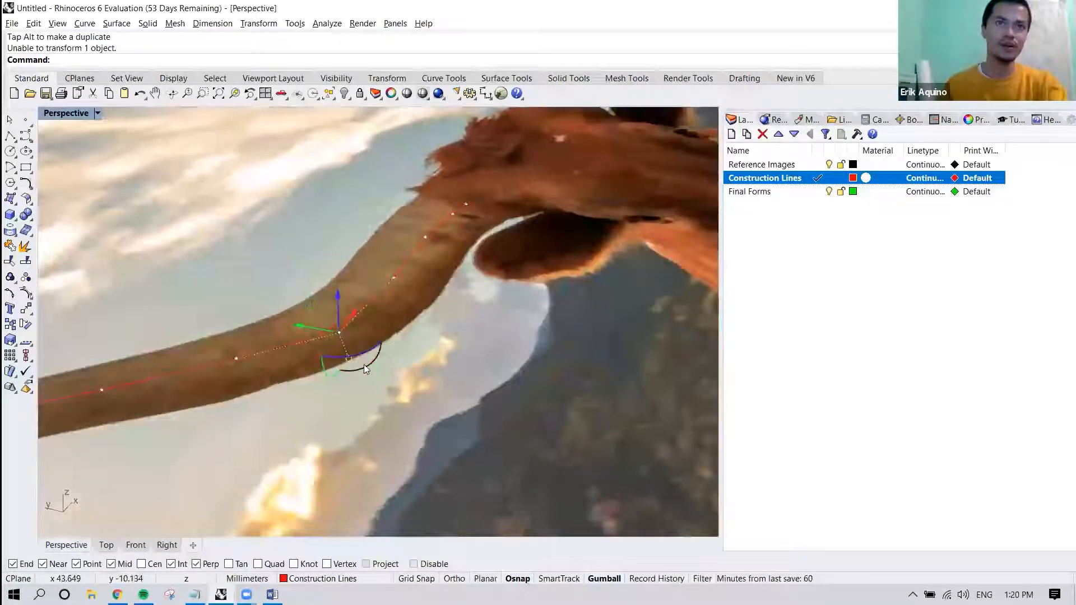
{"action": "left_click_drag", "start_coordinate": [368, 365], "coordinate": [356, 383]}
{"action": "right_click_drag", "start_coordinate": [356, 383], "coordinate": [378, 377]}
Examine the horn curves over the reference picture in perspective, with the control point beside the left bend selected.
{"action": "left_click", "coordinate": [485, 274]}
{"action": "right_click_drag", "start_coordinate": [421, 333], "coordinate": [361, 332]}
{"action": "scroll", "coordinate": [361, 332], "scroll_direction": "down", "scroll_amount": 10}
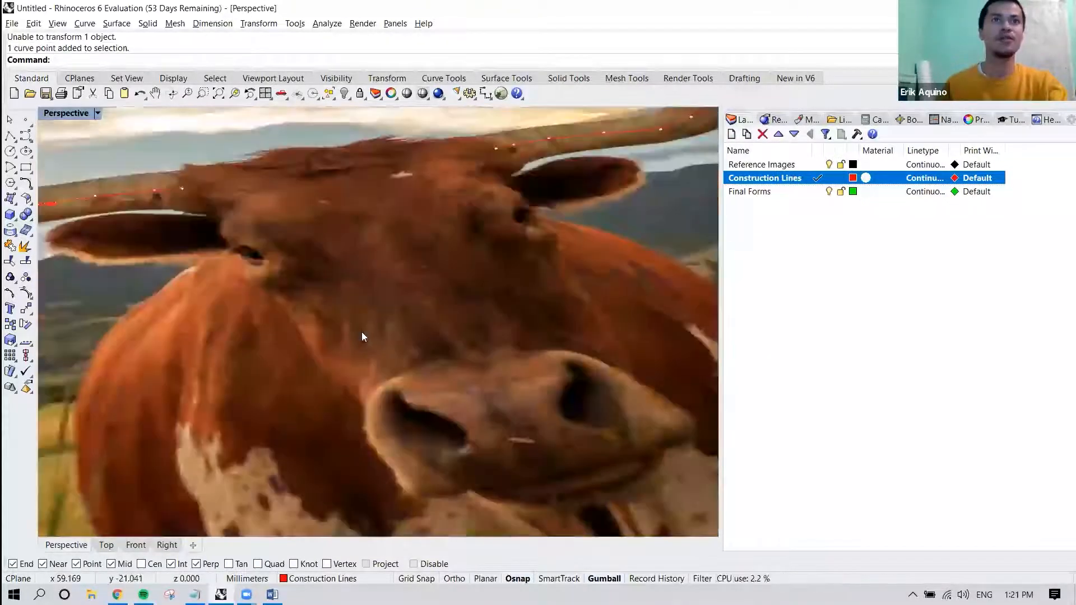
{"action": "right_click_drag", "start_coordinate": [502, 353], "coordinate": [651, 358], "text": "shift"}
{"action": "right_click_drag", "start_coordinate": [338, 295], "coordinate": [438, 338]}
{"action": "mouse_move", "coordinate": [418, 279]}
{"action": "right_mouse_down"}
{"action": "mouse_move", "coordinate": [409, 274]}
{"action": "mouse_move", "coordinate": [436, 281]}
{"action": "mouse_move", "coordinate": [403, 283]}
{"action": "right_mouse_up"}
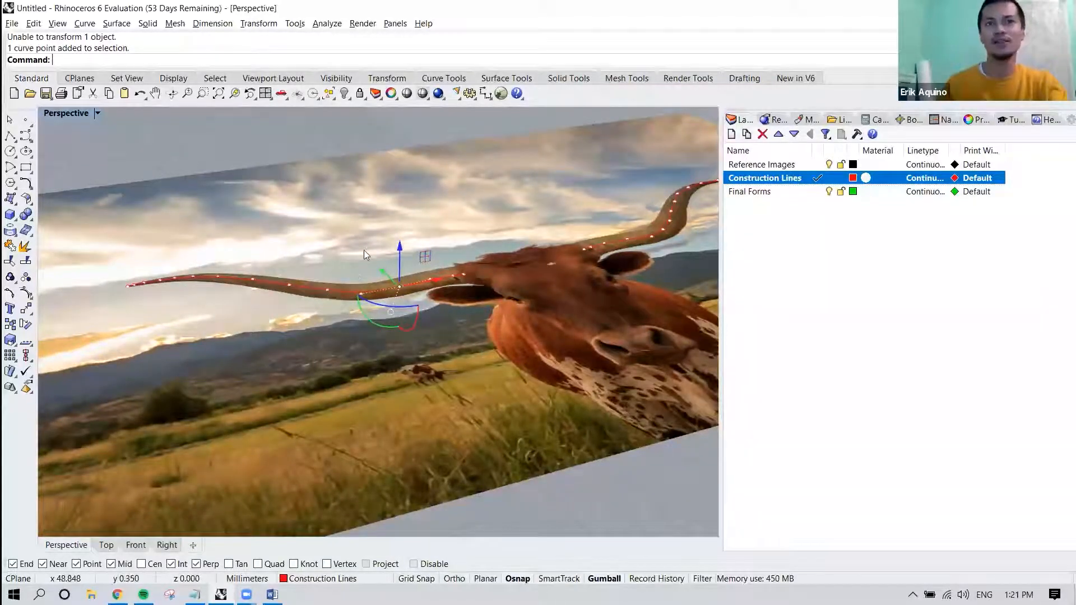
Undo the accidental drag of the reference picture and lock the Reference Images layer.
{"action": "scroll", "coordinate": [281, 278], "scroll_direction": "up", "scroll_amount": 5}
{"action": "right_click_drag", "start_coordinate": [281, 279], "coordinate": [335, 279], "text": "shift"}
{"action": "left_click_drag", "start_coordinate": [334, 270], "coordinate": [356, 298]}
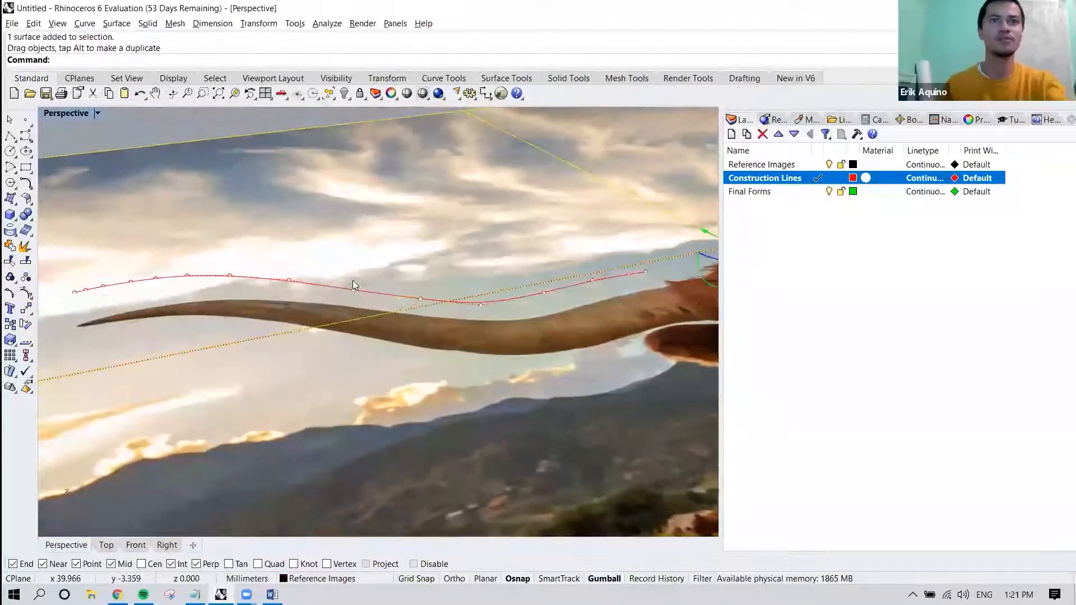
{"action": "key", "text": "ctrl+z"}
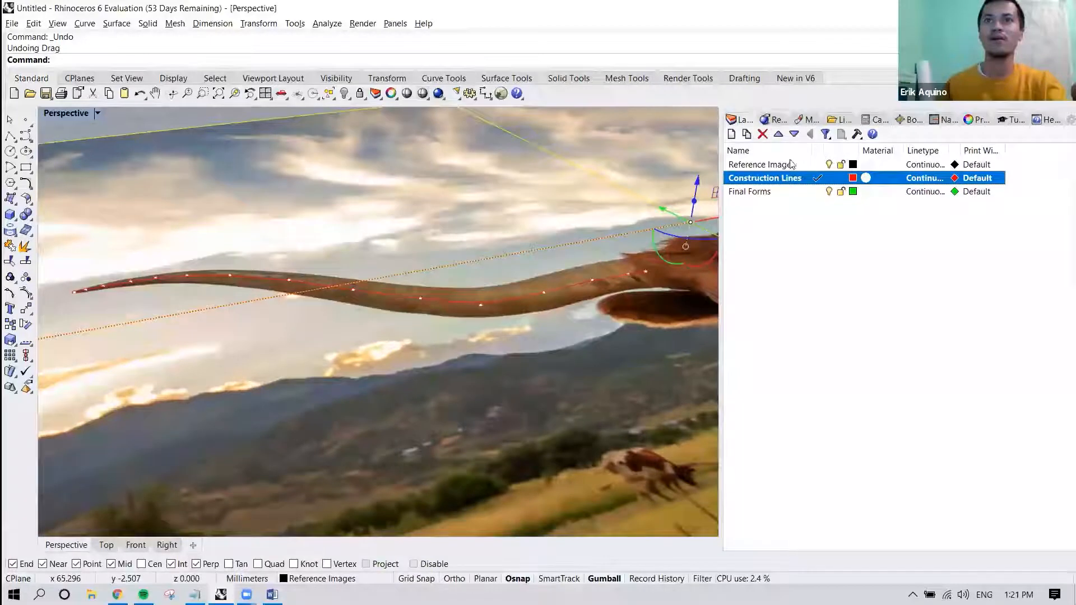
{"action": "left_click", "coordinate": [841, 165]}
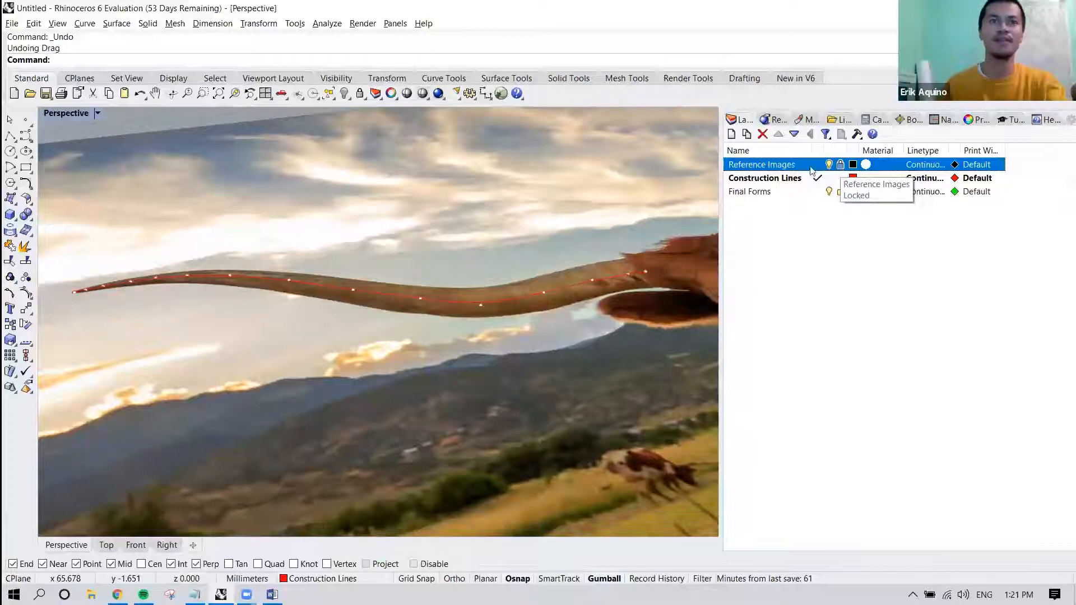
Raise a control point midway along the left horn curve and lower the one on the head side of its bend.
{"action": "right_click_drag", "start_coordinate": [405, 245], "coordinate": [375, 228], "text": "shift"}
{"action": "left_click_drag", "start_coordinate": [299, 249], "coordinate": [336, 298]}
{"action": "left_click_drag", "start_coordinate": [324, 231], "coordinate": [326, 214]}
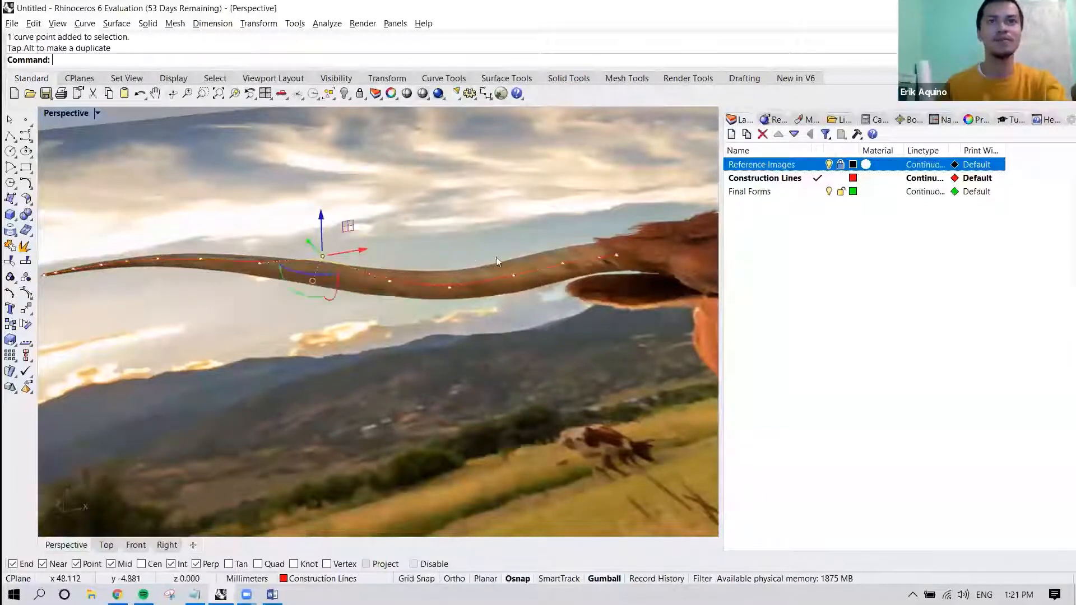
{"action": "left_click", "coordinate": [515, 277]}
{"action": "left_click_drag", "start_coordinate": [520, 235], "coordinate": [516, 252]}
{"action": "right_click_drag", "start_coordinate": [456, 269], "coordinate": [348, 293]}
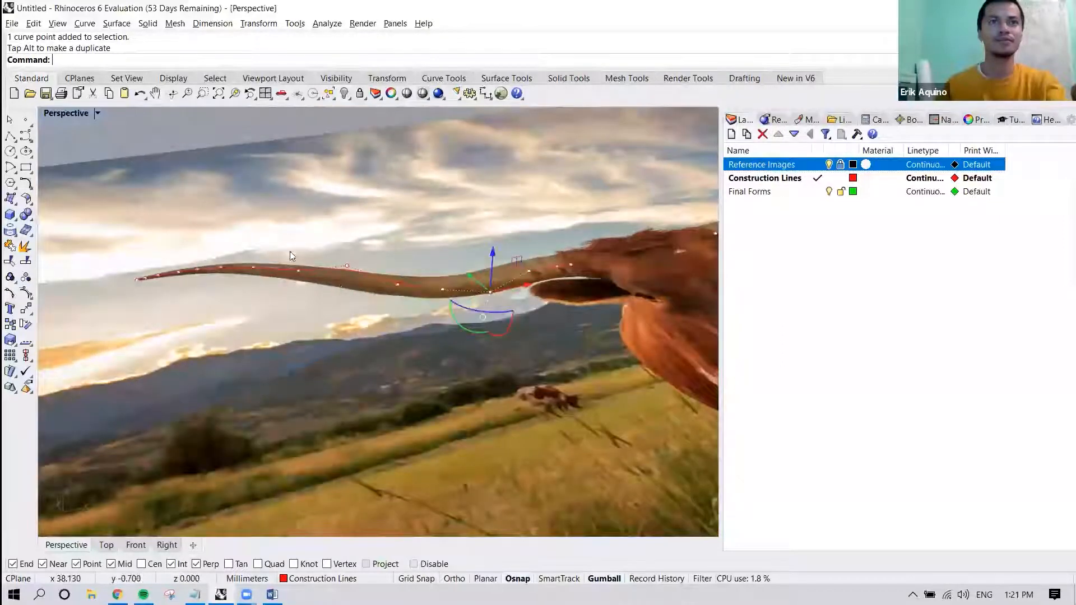
Raise three neighbouring control points on the tip side of the left horn curve above the picture plane.
{"action": "left_click_drag", "start_coordinate": [219, 247], "coordinate": [301, 292]}
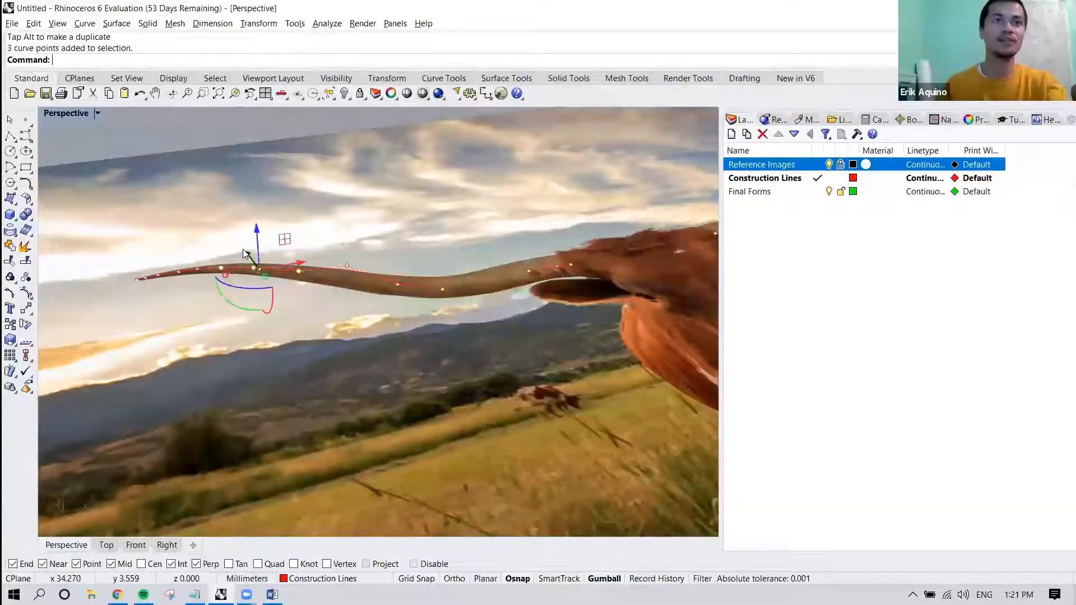
{"action": "scroll", "coordinate": [243, 251], "scroll_direction": "up", "scroll_amount": 5}
{"action": "left_click_drag", "start_coordinate": [269, 245], "coordinate": [282, 215]}
{"action": "left_click", "coordinate": [364, 221]}
{"action": "right_click_drag", "start_coordinate": [349, 251], "coordinate": [440, 231], "text": "shift"}
Move the next control point toward the left horn's tip up 3 mm and lower it partway by hand.
{"action": "left_click", "coordinate": [253, 263]}
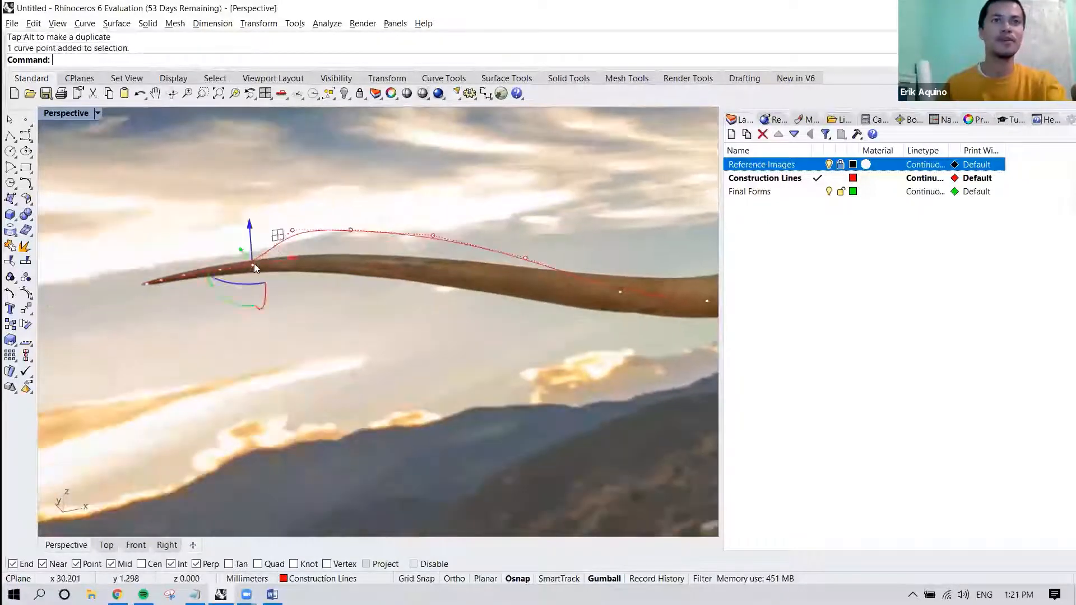
{"action": "left_click", "coordinate": [251, 226]}
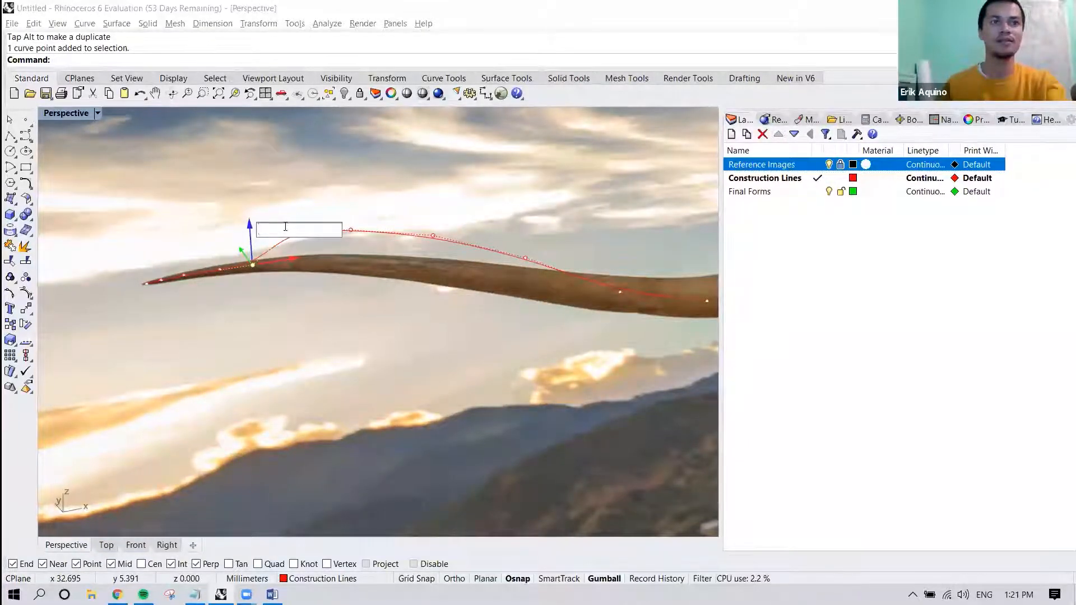
{"action": "type", "text": "3"}
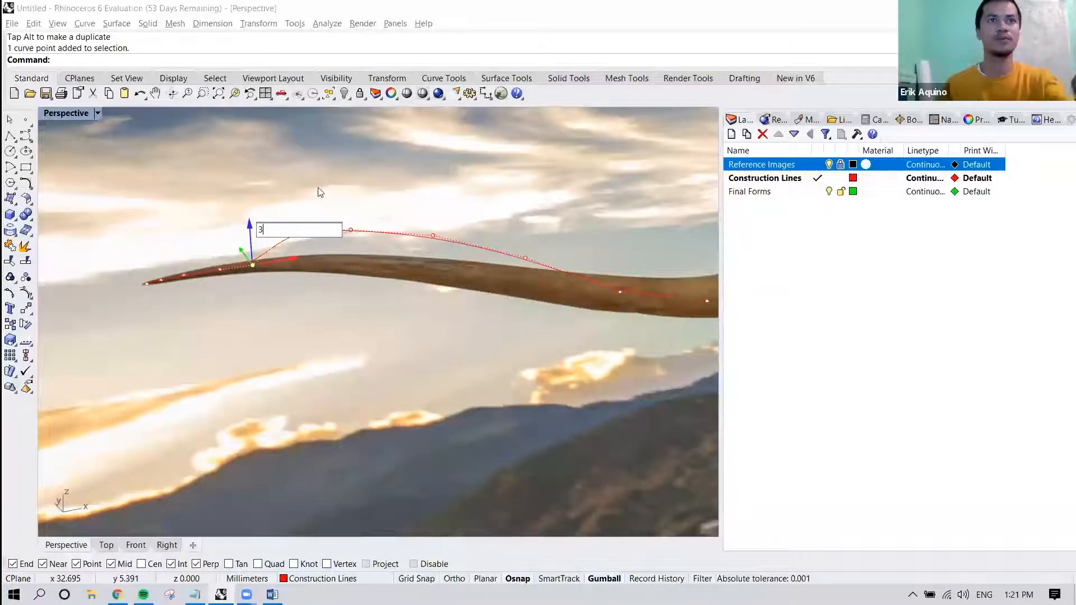
{"action": "key", "text": "Return"}
{"action": "key", "text": "Escape"}
{"action": "left_click", "coordinate": [247, 194]}
{"action": "left_click_drag", "start_coordinate": [247, 151], "coordinate": [250, 198]}
Fine-tune the heights of the remaining control points near the left horn's tip.
{"action": "left_click_drag", "start_coordinate": [203, 231], "coordinate": [216, 209]}
{"action": "left_click", "coordinate": [175, 237]}
{"action": "left_click_drag", "start_coordinate": [189, 283], "coordinate": [190, 287]}
{"action": "left_click_drag", "start_coordinate": [179, 239], "coordinate": [178, 233]}
{"action": "left_click", "coordinate": [345, 303]}
Select the control point on the tip side of the left horn's bend and raise it slightly with the Gumball.
{"action": "right_click_drag", "start_coordinate": [395, 306], "coordinate": [220, 302], "text": "shift"}
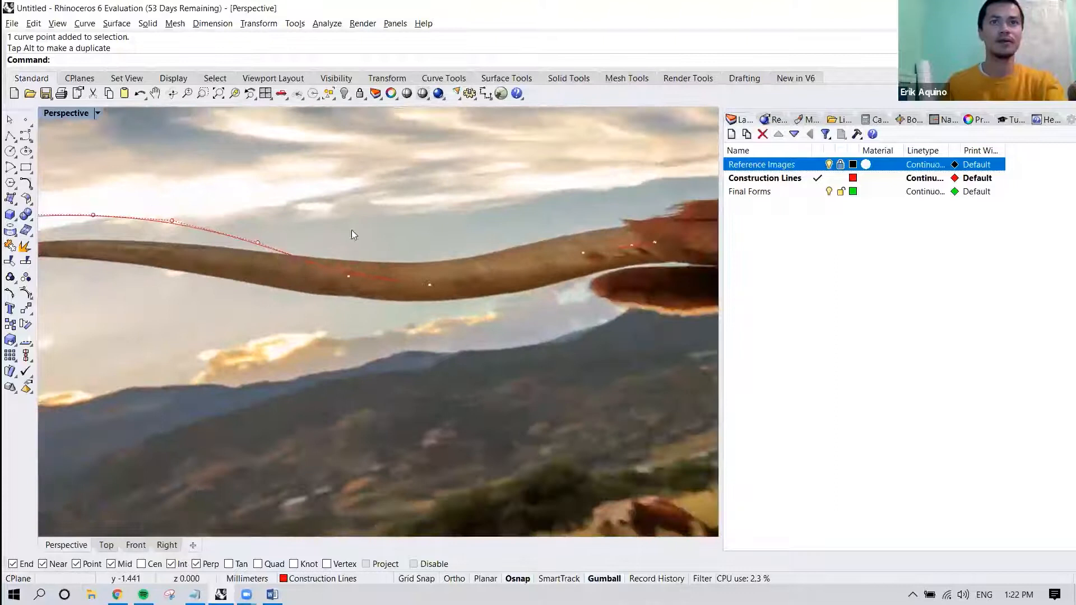
{"action": "left_click_drag", "start_coordinate": [407, 244], "coordinate": [329, 284]}
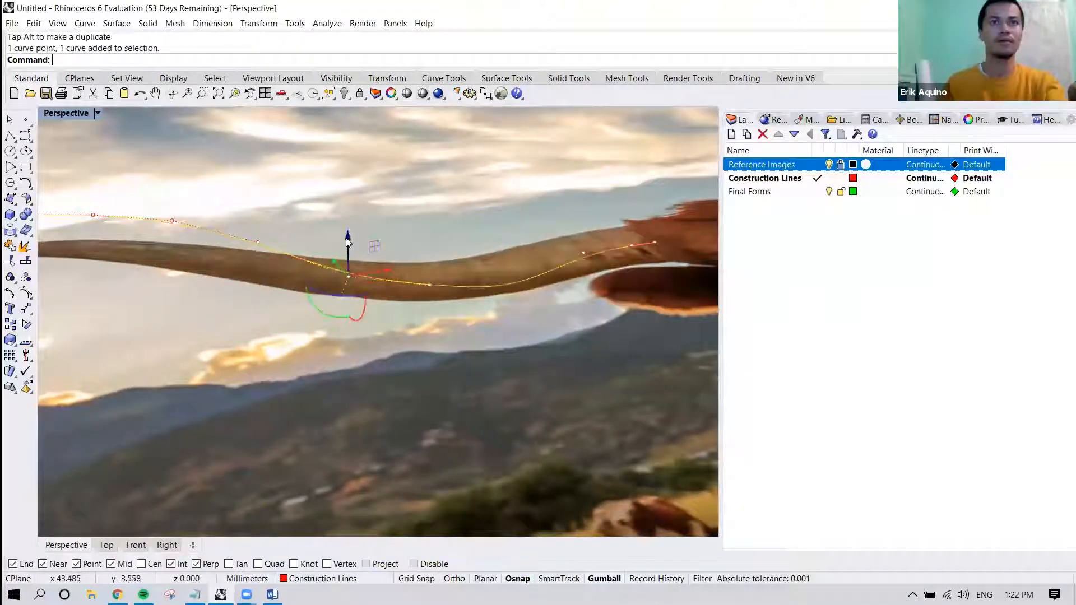
{"action": "left_click_drag", "start_coordinate": [348, 238], "coordinate": [348, 234]}
{"action": "left_click", "coordinate": [502, 230]}
{"action": "right_click_drag", "start_coordinate": [503, 229], "coordinate": [435, 267]}
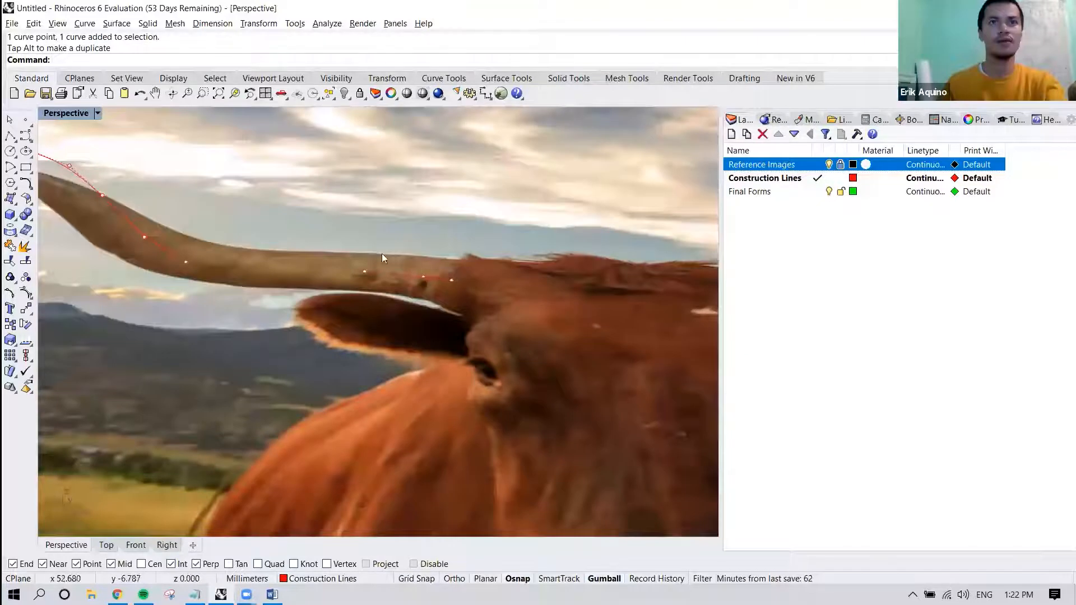
Raise two control points near the head end of the left horn curve slightly and clear the selection.
{"action": "left_click", "coordinate": [423, 276]}
{"action": "left_click_drag", "start_coordinate": [425, 242], "coordinate": [426, 240]}
{"action": "left_click", "coordinate": [364, 270]}
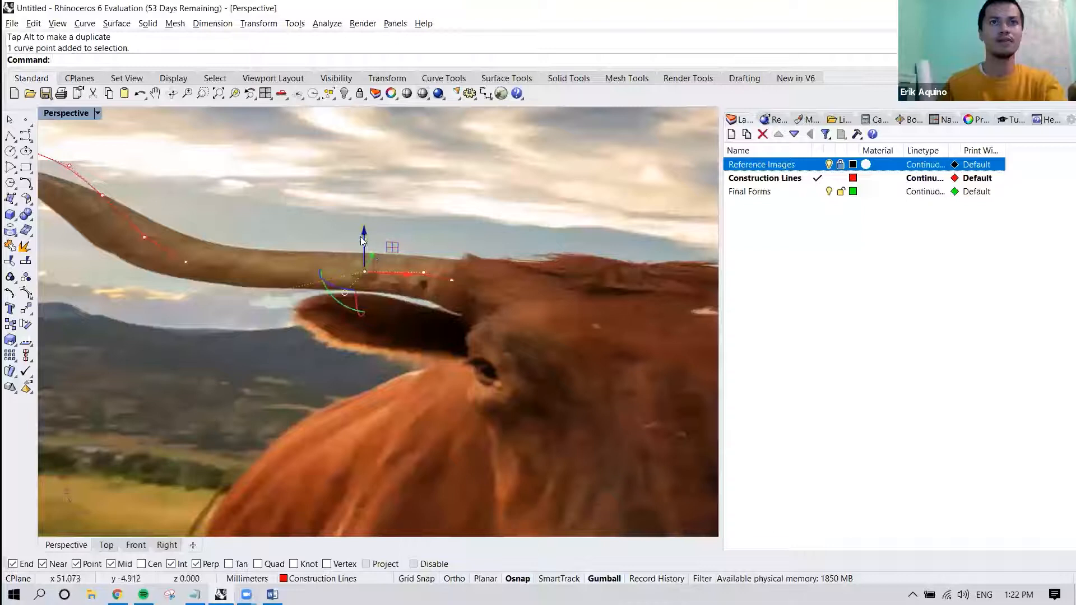
{"action": "left_click", "coordinate": [458, 232]}
Select the three control points at the right horn's lower bend and lower them slightly below the picture plane.
{"action": "right_click_drag", "start_coordinate": [465, 231], "coordinate": [512, 301]}
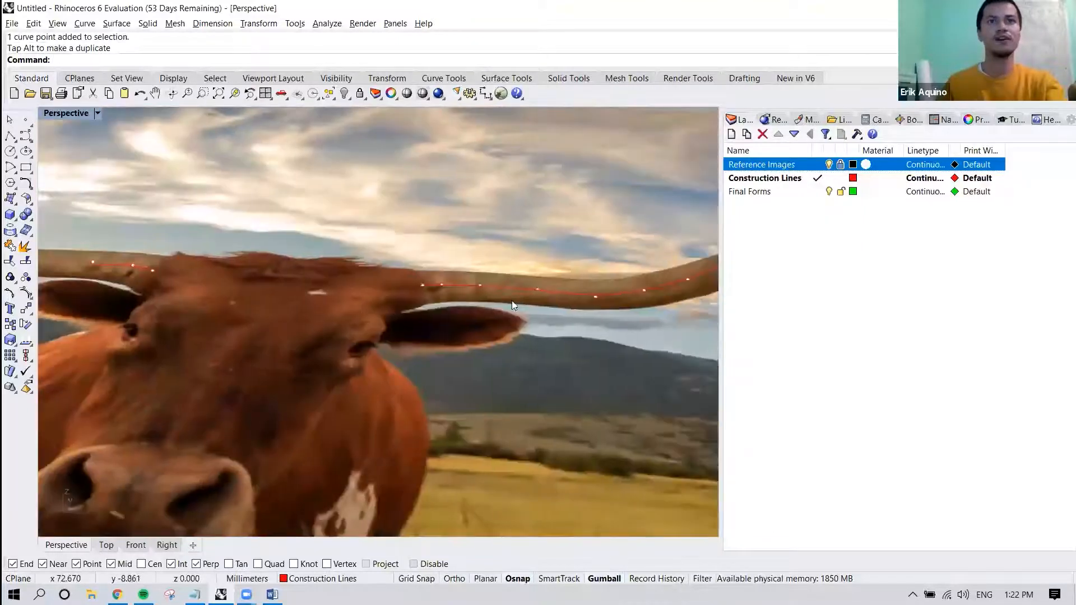
{"action": "right_click_drag", "start_coordinate": [368, 300], "coordinate": [325, 269]}
{"action": "left_click_drag", "start_coordinate": [317, 268], "coordinate": [445, 323]}
{"action": "left_click_drag", "start_coordinate": [382, 253], "coordinate": [382, 258]}
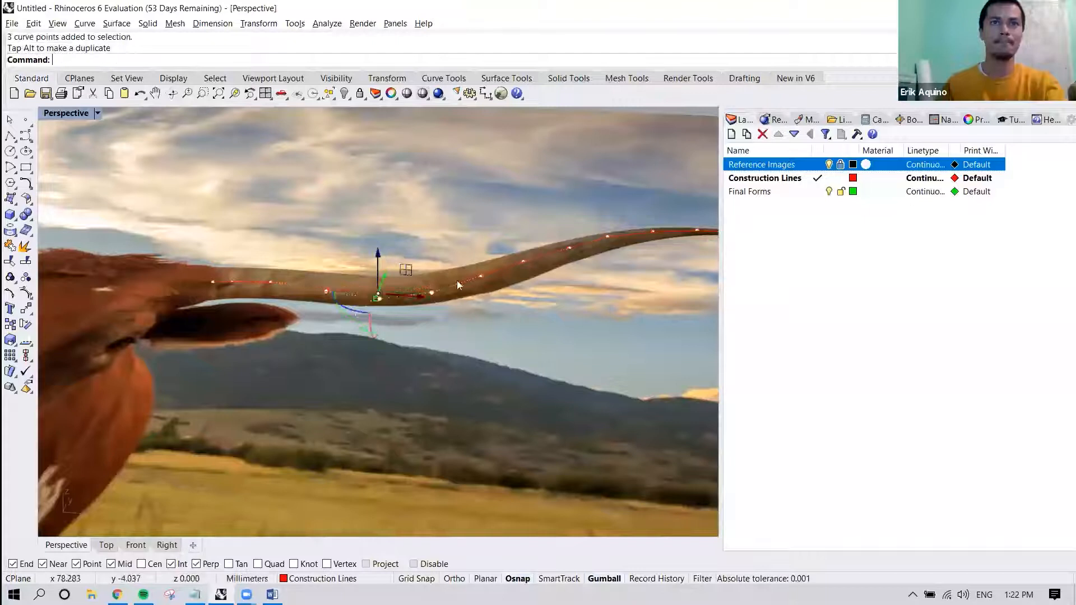
Select three control points on the outer part of the right horn curve and raise them slightly.
{"action": "right_click_drag", "start_coordinate": [453, 329], "coordinate": [266, 366], "text": "shift"}
{"action": "left_click", "coordinate": [385, 243]}
{"action": "left_click_drag", "start_coordinate": [384, 243], "coordinate": [500, 312]}
{"action": "left_click_drag", "start_coordinate": [452, 234], "coordinate": [451, 226]}
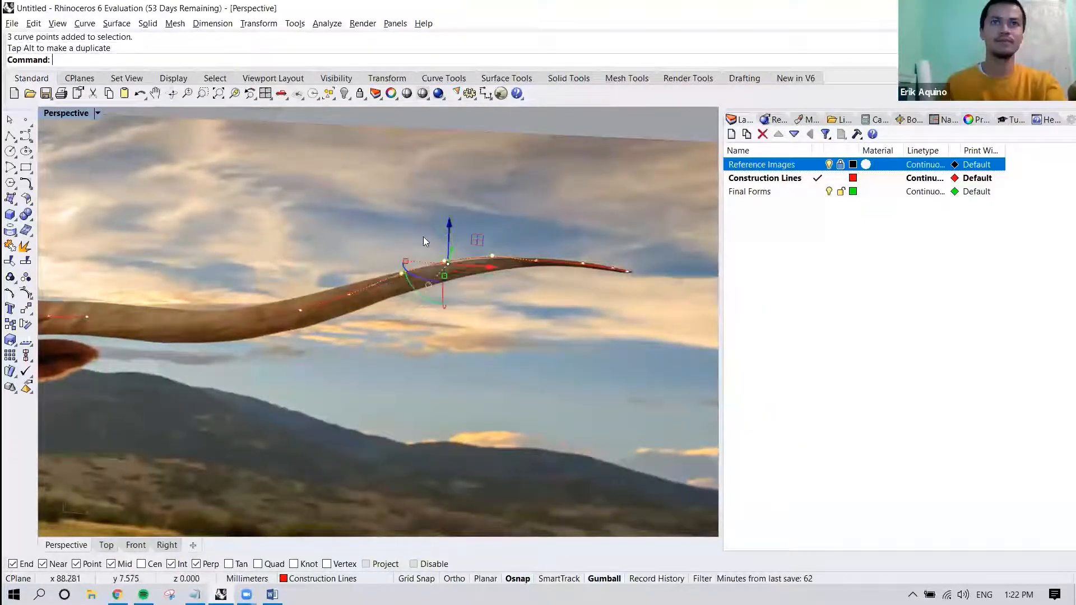
{"action": "right_click_drag", "start_coordinate": [424, 250], "coordinate": [423, 251]}
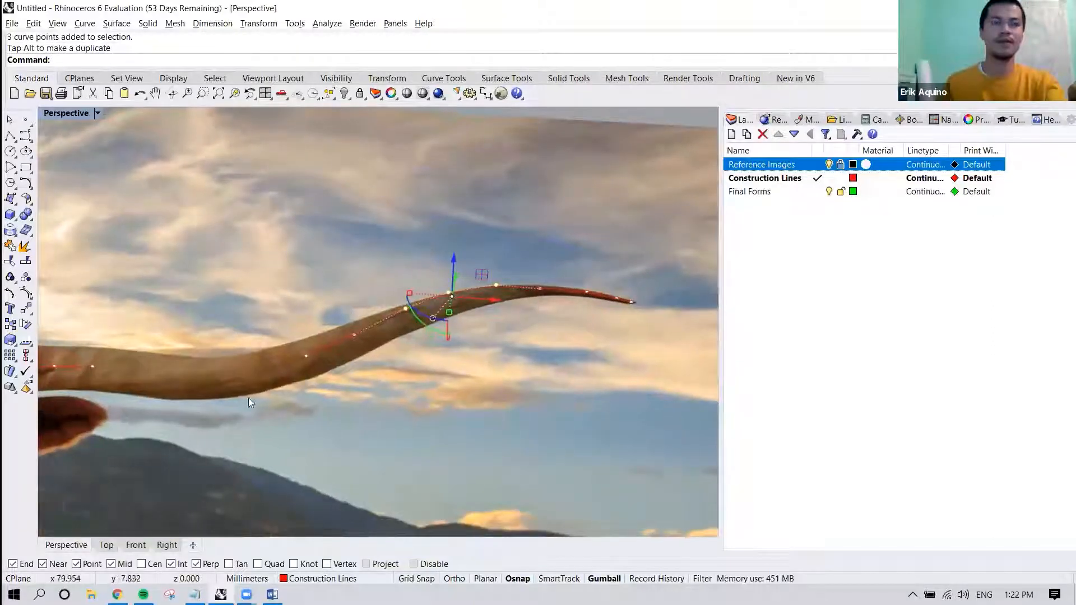
Check both horn curves against the reference picture in the Top view and clear the point selection.
{"action": "left_click", "coordinate": [106, 545]}
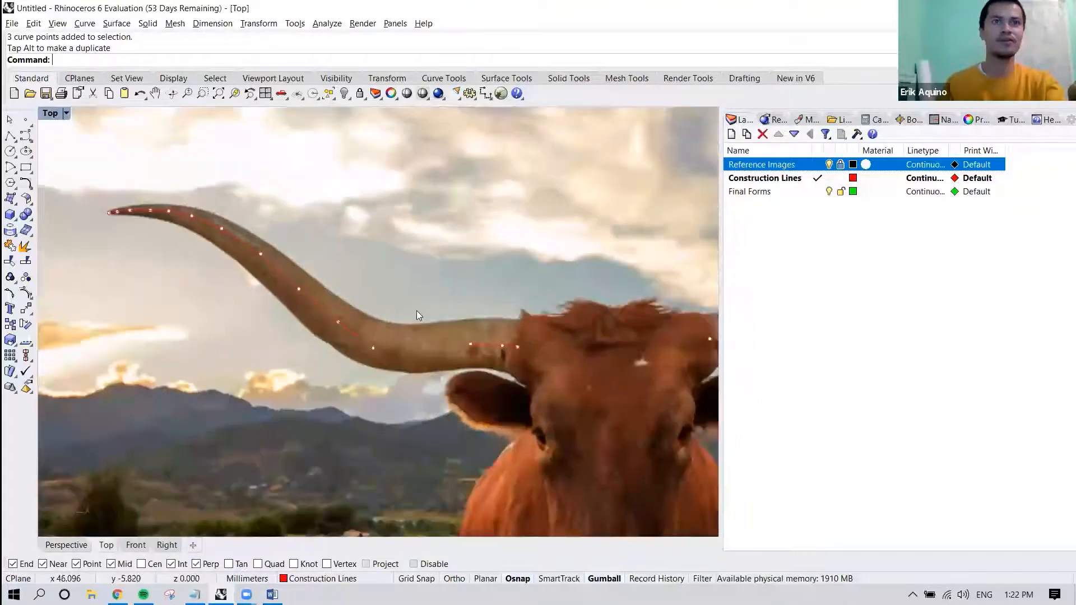
{"action": "scroll", "coordinate": [416, 311], "scroll_direction": "down", "scroll_amount": 7}
{"action": "right_click_drag", "start_coordinate": [516, 314], "coordinate": [297, 356]}
{"action": "scroll", "coordinate": [526, 303], "scroll_direction": "up", "scroll_amount": 5}
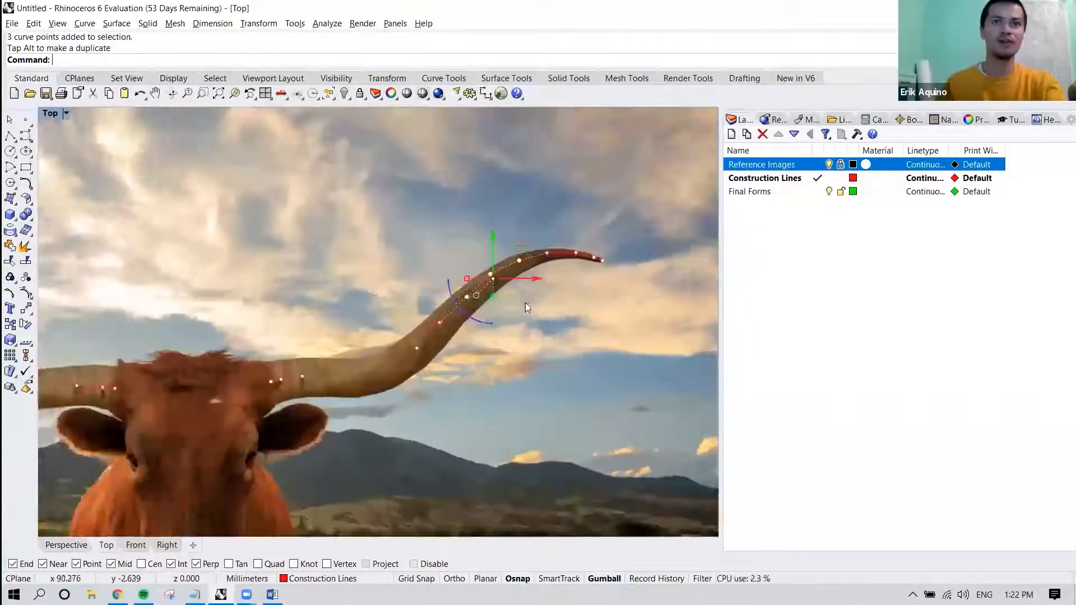
{"action": "right_click_drag", "start_coordinate": [526, 304], "coordinate": [422, 352]}
{"action": "scroll", "coordinate": [465, 298], "scroll_direction": "up", "scroll_amount": 6}
{"action": "left_click", "coordinate": [409, 287]}
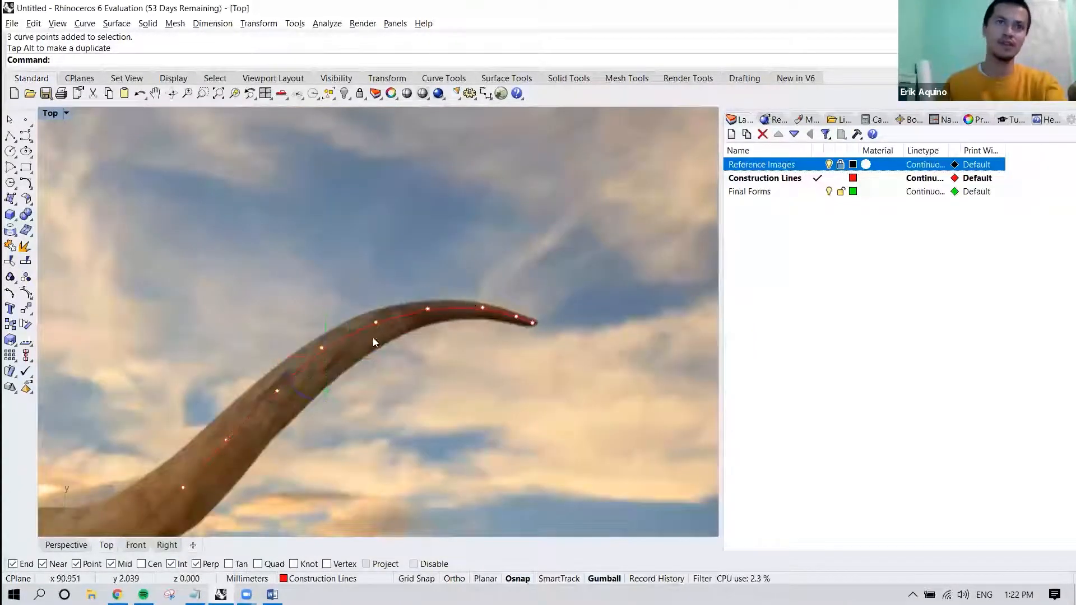
Adjust single control points along the outer part of the right horn curve to follow the pictured horn's centre, and clear the selection.
{"action": "scroll", "coordinate": [373, 342], "scroll_direction": "up", "scroll_amount": 4}
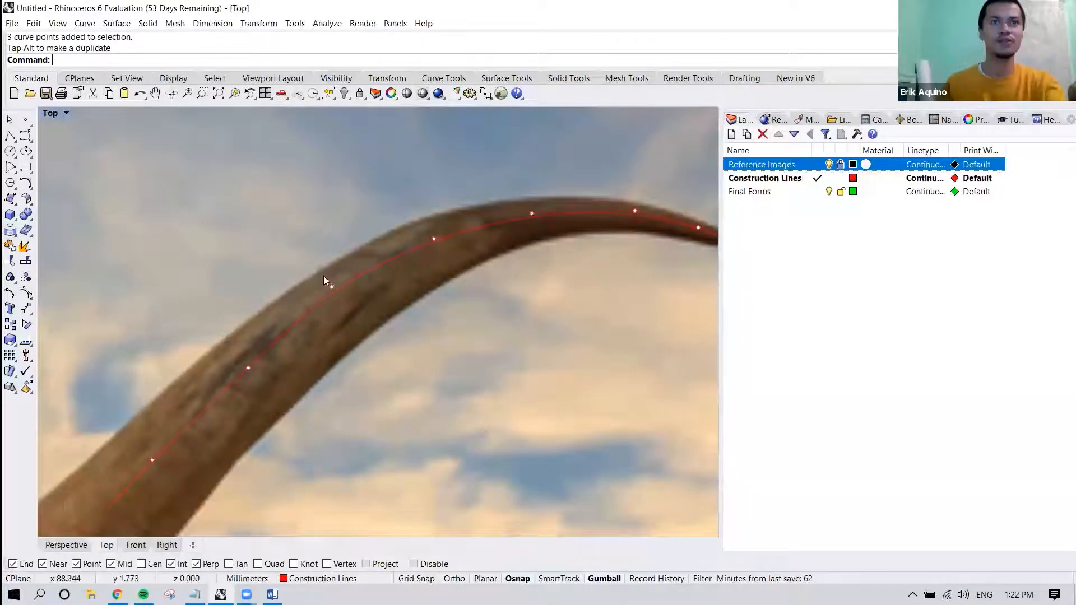
{"action": "left_click_drag", "start_coordinate": [344, 310], "coordinate": [344, 308]}
{"action": "left_click_drag", "start_coordinate": [331, 255], "coordinate": [332, 262]}
{"action": "right_click_drag", "start_coordinate": [350, 309], "coordinate": [456, 231]}
{"action": "mouse_move", "coordinate": [338, 249]}
{"action": "left_mouse_down"}
{"action": "mouse_move", "coordinate": [373, 309]}
{"action": "mouse_move", "coordinate": [356, 259]}
{"action": "left_mouse_up"}
{"action": "left_click_drag", "start_coordinate": [234, 359], "coordinate": [290, 409]}
{"action": "left_click_drag", "start_coordinate": [260, 339], "coordinate": [258, 349]}
{"action": "scroll", "coordinate": [258, 349], "scroll_direction": "down", "scroll_amount": 2}
{"action": "right_click_drag", "start_coordinate": [522, 193], "coordinate": [408, 248]}
{"action": "left_click", "coordinate": [452, 232]}
{"action": "left_click", "coordinate": [465, 303]}
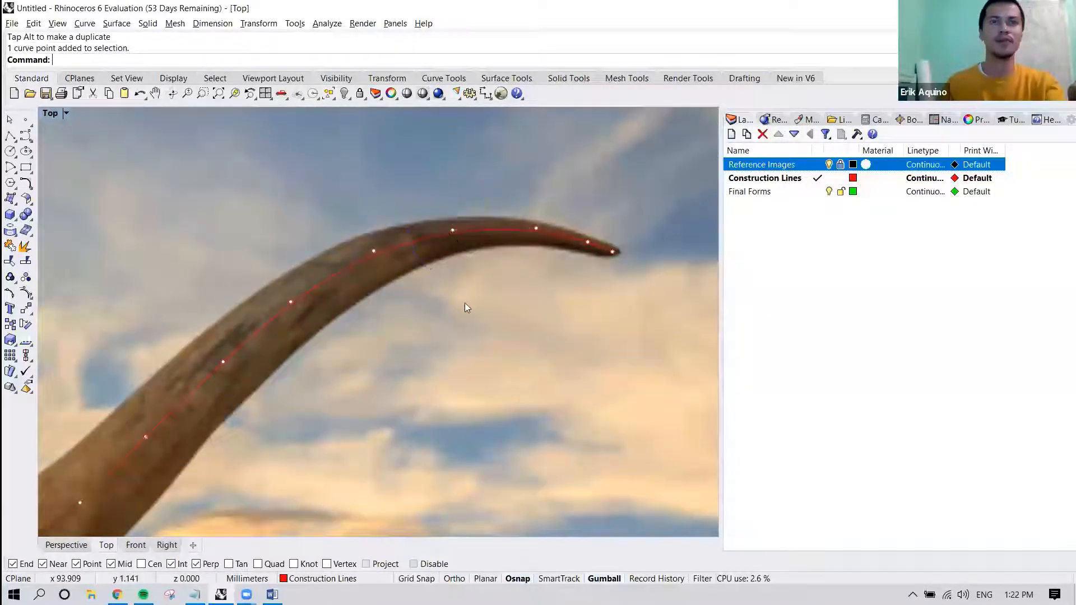
Lower one control point at the right horn curve's lower bend slightly in the Perspective view.
{"action": "scroll", "coordinate": [465, 303], "scroll_direction": "down", "scroll_amount": 6}
{"action": "right_click_drag", "start_coordinate": [367, 380], "coordinate": [553, 282]}
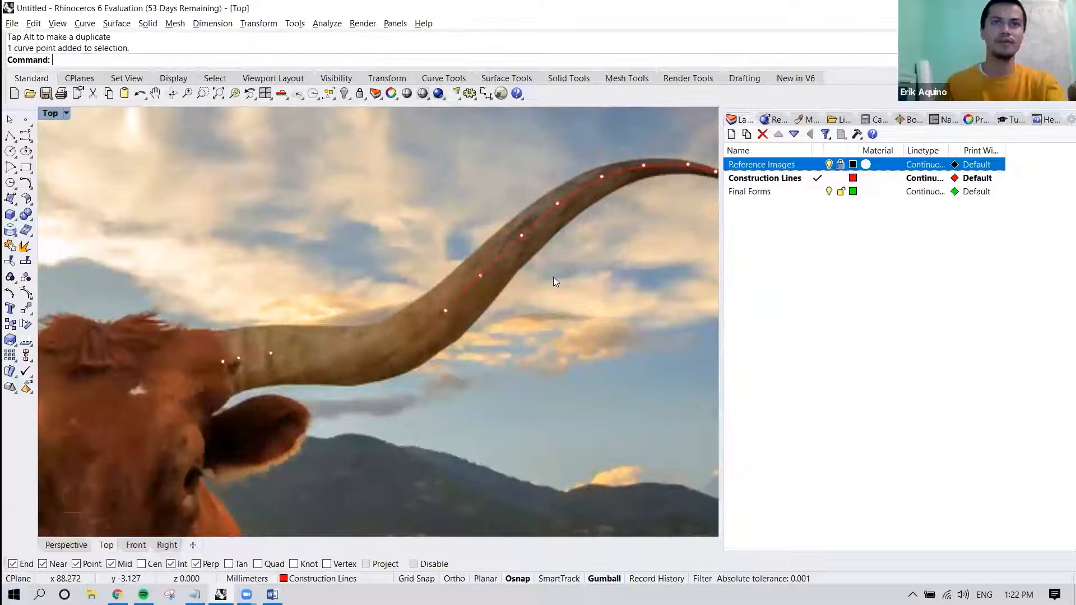
{"action": "scroll", "coordinate": [548, 294], "scroll_direction": "down", "scroll_amount": 4}
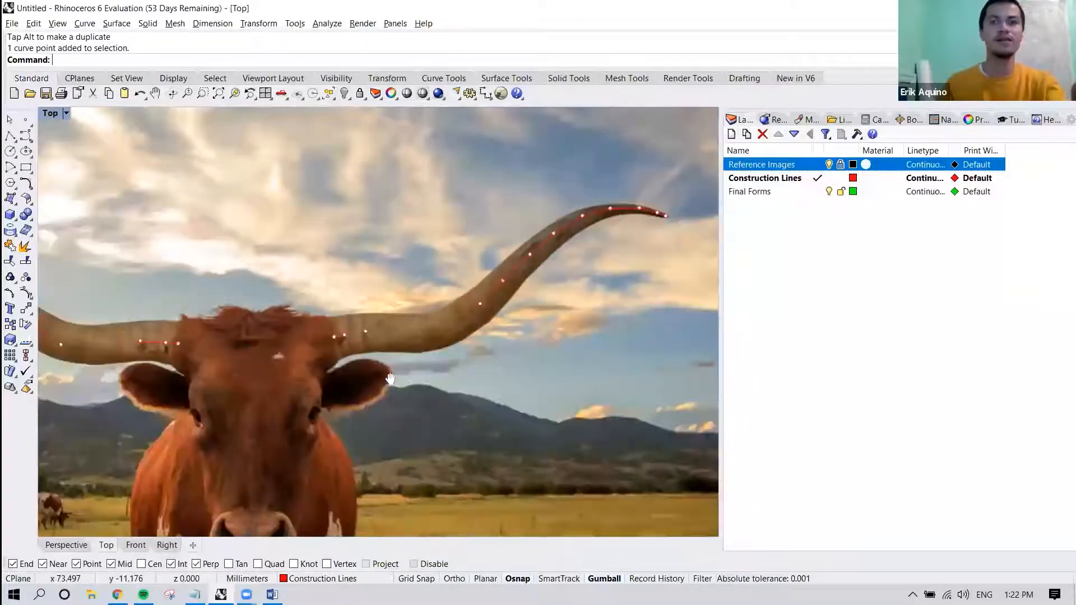
{"action": "scroll", "coordinate": [425, 366], "scroll_direction": "up", "scroll_amount": 1}
{"action": "right_click_drag", "start_coordinate": [395, 370], "coordinate": [380, 363]}
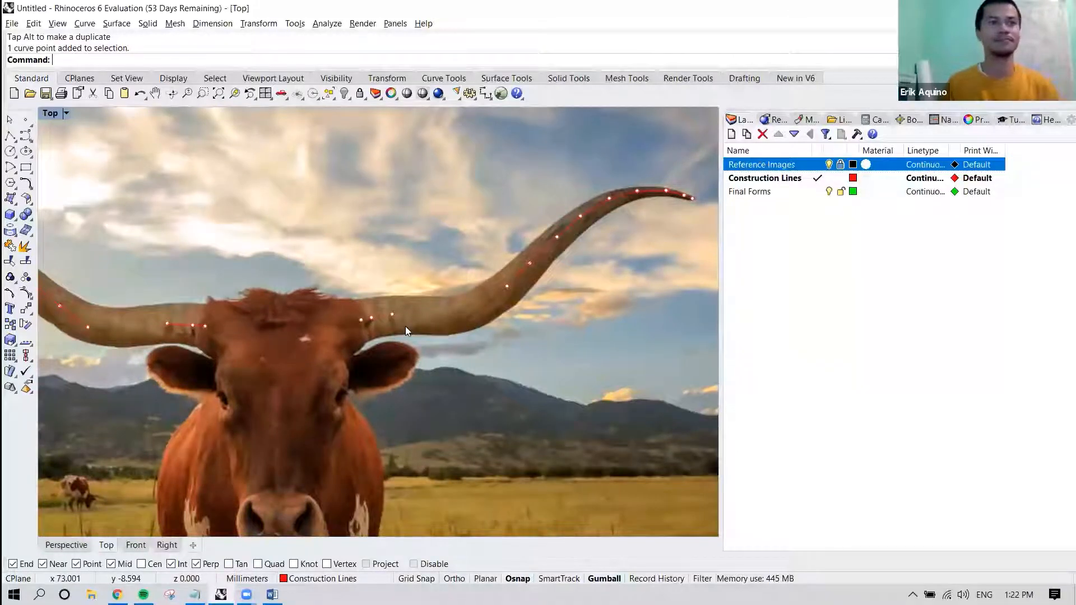
{"action": "left_click", "coordinate": [74, 550]}
{"action": "right_click_drag", "start_coordinate": [196, 403], "coordinate": [426, 257]}
{"action": "left_click", "coordinate": [427, 230]}
{"action": "left_click_drag", "start_coordinate": [422, 196], "coordinate": [423, 202]}
{"action": "right_click_drag", "start_coordinate": [461, 273], "coordinate": [346, 319], "text": "shift"}
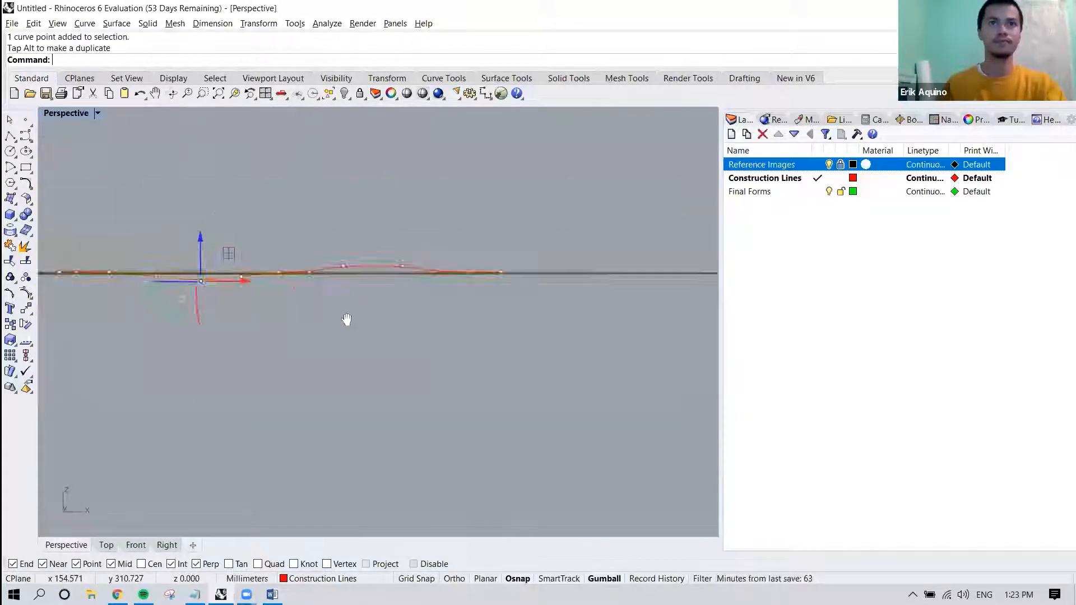
Raise two more control points of the right horn curve slightly, one after the other, and clear the selection.
{"action": "left_click", "coordinate": [361, 299]}
{"action": "left_click_drag", "start_coordinate": [363, 255], "coordinate": [362, 249]}
{"action": "left_click", "coordinate": [427, 304]}
{"action": "left_click_drag", "start_coordinate": [427, 270], "coordinate": [427, 265]}
{"action": "left_click", "coordinate": [364, 228]}
Examine the 3D shape of both horn curves against the reference picture from several angles, leaving nothing selected.
{"action": "right_click_drag", "start_coordinate": [365, 228], "coordinate": [308, 320]}
{"action": "mouse_move", "coordinate": [443, 321]}
{"action": "right_mouse_down"}
{"action": "mouse_move", "coordinate": [496, 312]}
{"action": "mouse_move", "coordinate": [494, 340]}
{"action": "mouse_move", "coordinate": [463, 334]}
{"action": "right_mouse_up"}
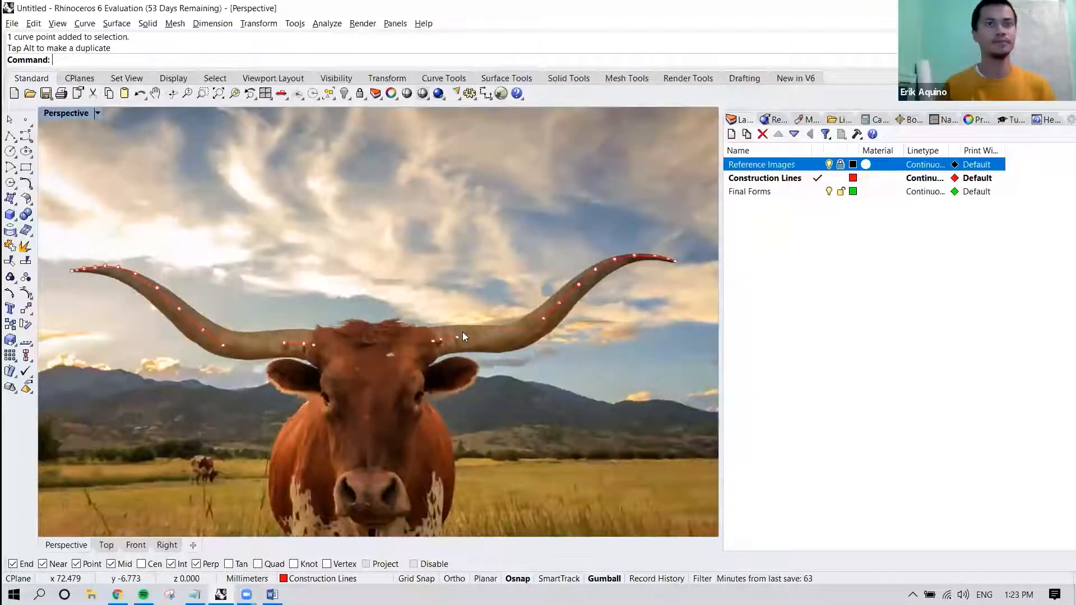
{"action": "right_click_drag", "start_coordinate": [373, 344], "coordinate": [443, 308]}
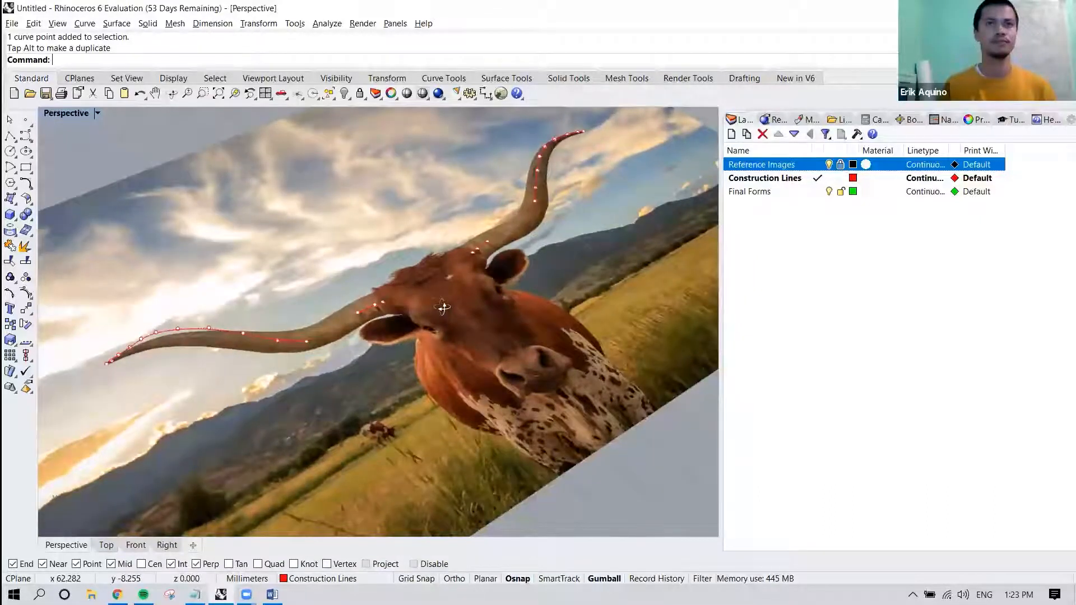
{"action": "right_click_drag", "start_coordinate": [443, 308], "coordinate": [396, 312]}
{"action": "right_click_drag", "start_coordinate": [325, 318], "coordinate": [390, 388], "text": "shift"}
{"action": "scroll", "coordinate": [392, 328], "scroll_direction": "up", "scroll_amount": 3}
{"action": "left_click", "coordinate": [385, 325]}
{"action": "scroll", "coordinate": [386, 333], "scroll_direction": "up", "scroll_amount": 2}
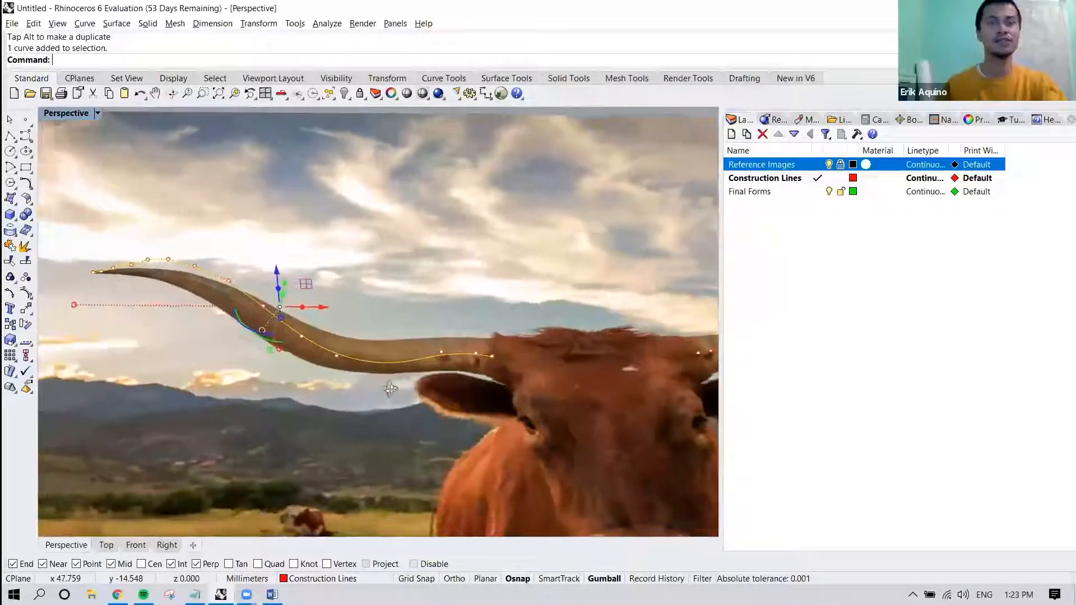
{"action": "left_click", "coordinate": [383, 323]}
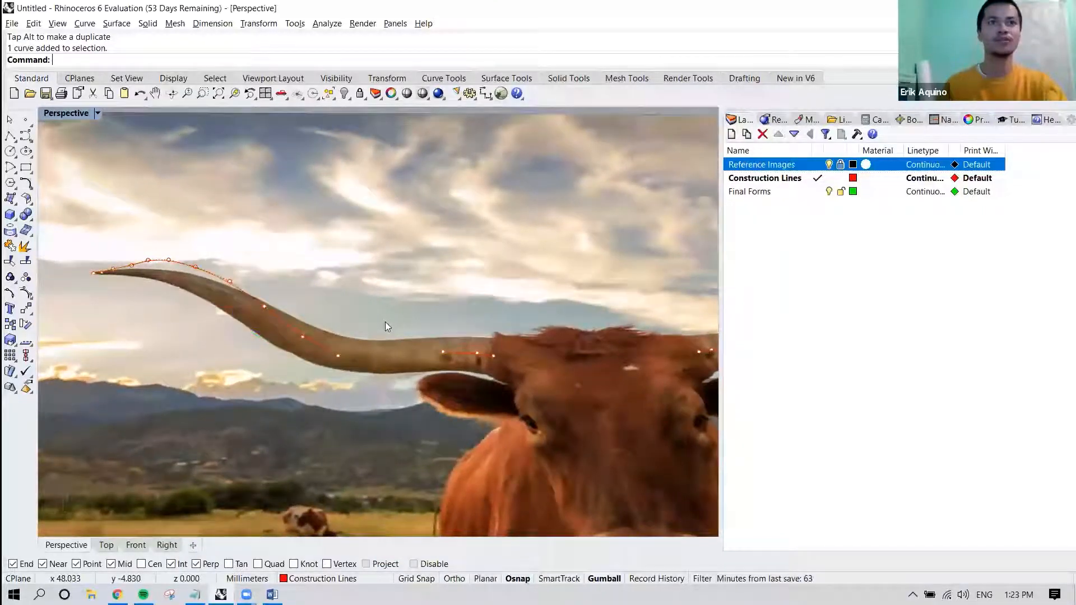
Start a Pipe with the left horn curve as its rail and set its caps to Round, working in the Top view.
{"action": "left_click", "coordinate": [116, 23]}
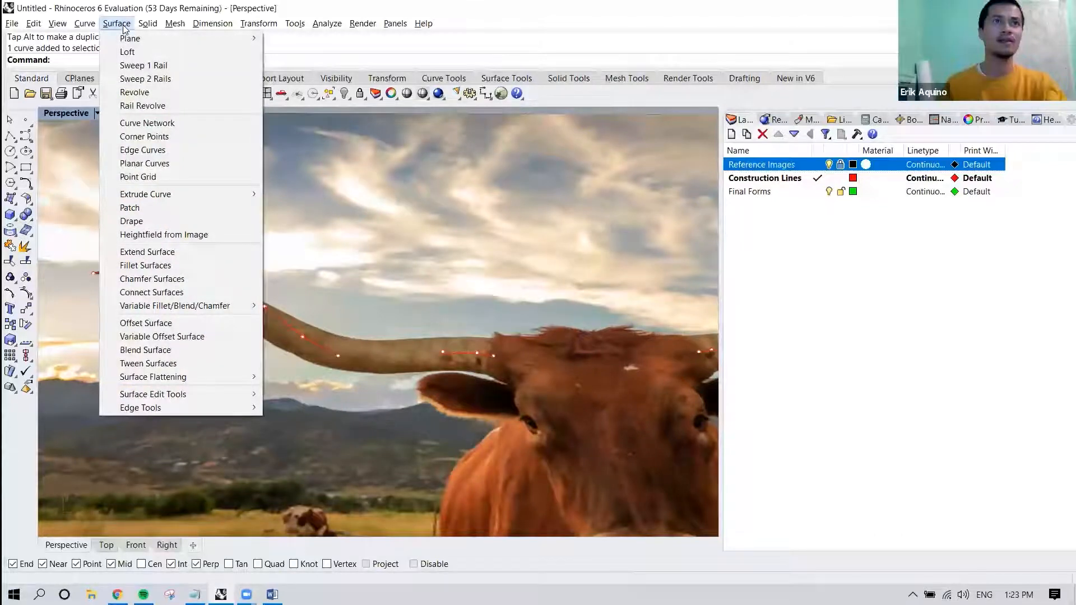
{"action": "mouse_move", "coordinate": [152, 28]}
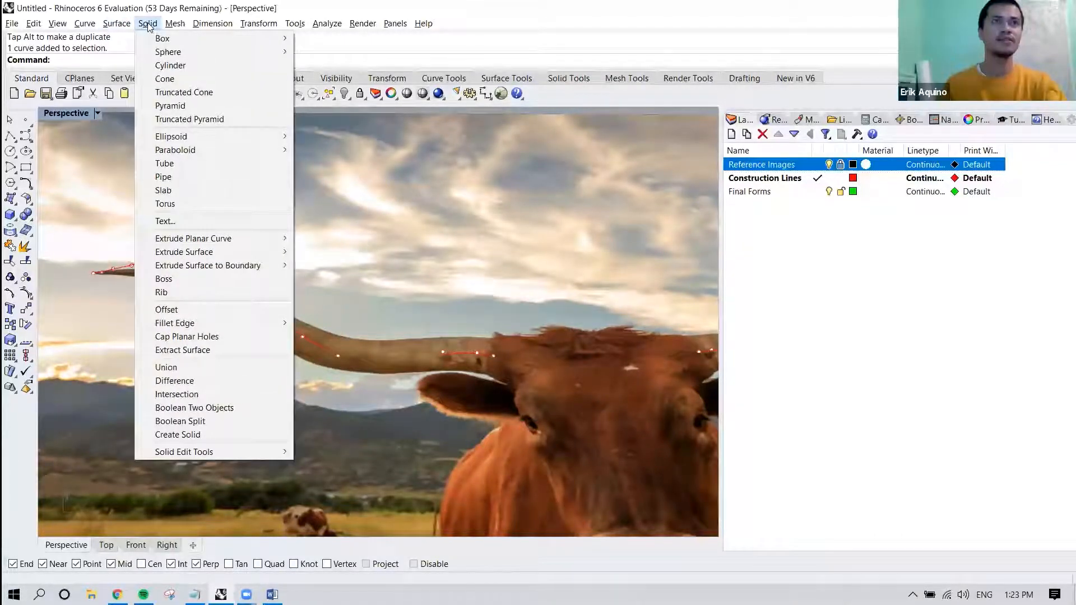
{"action": "left_click", "coordinate": [173, 178]}
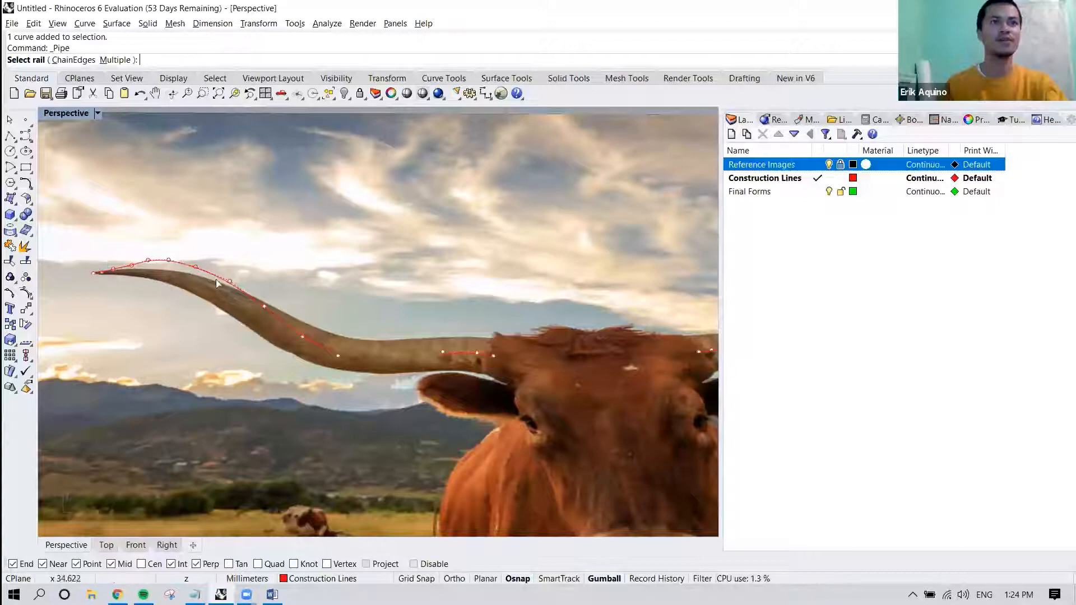
{"action": "right_click_drag", "start_coordinate": [385, 352], "coordinate": [405, 357]}
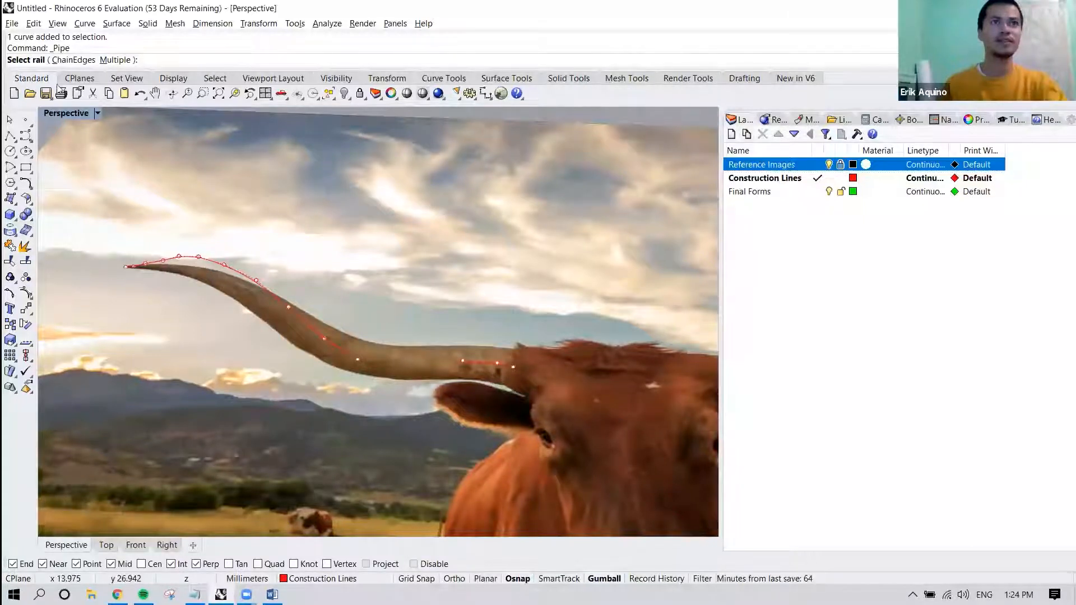
{"action": "left_click", "coordinate": [268, 290]}
{"action": "right_click_drag", "start_coordinate": [304, 303], "coordinate": [325, 293]}
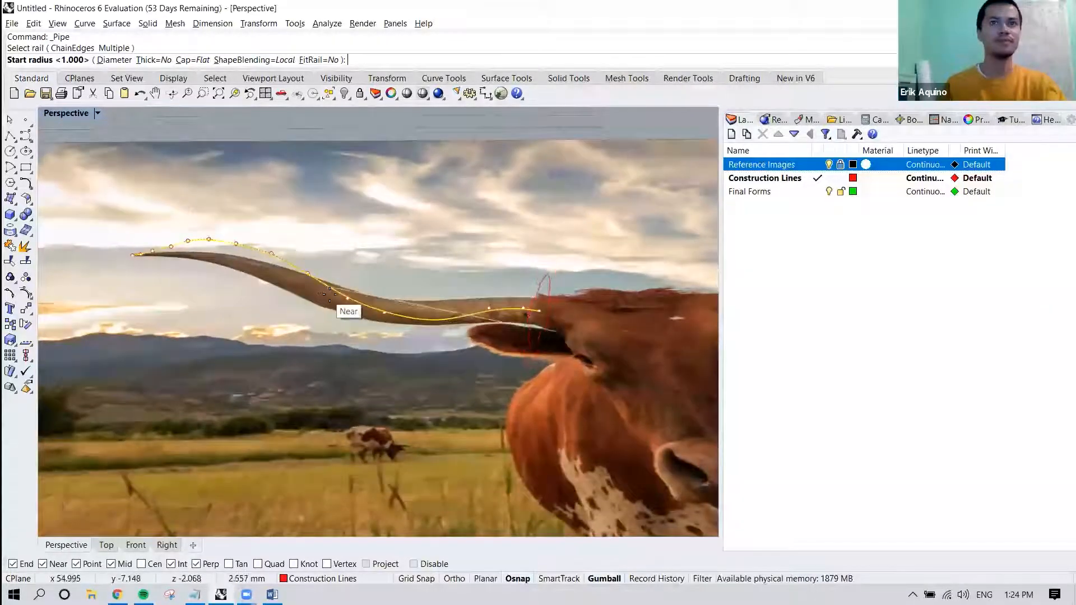
{"action": "right_click_drag", "start_coordinate": [554, 319], "coordinate": [532, 329]}
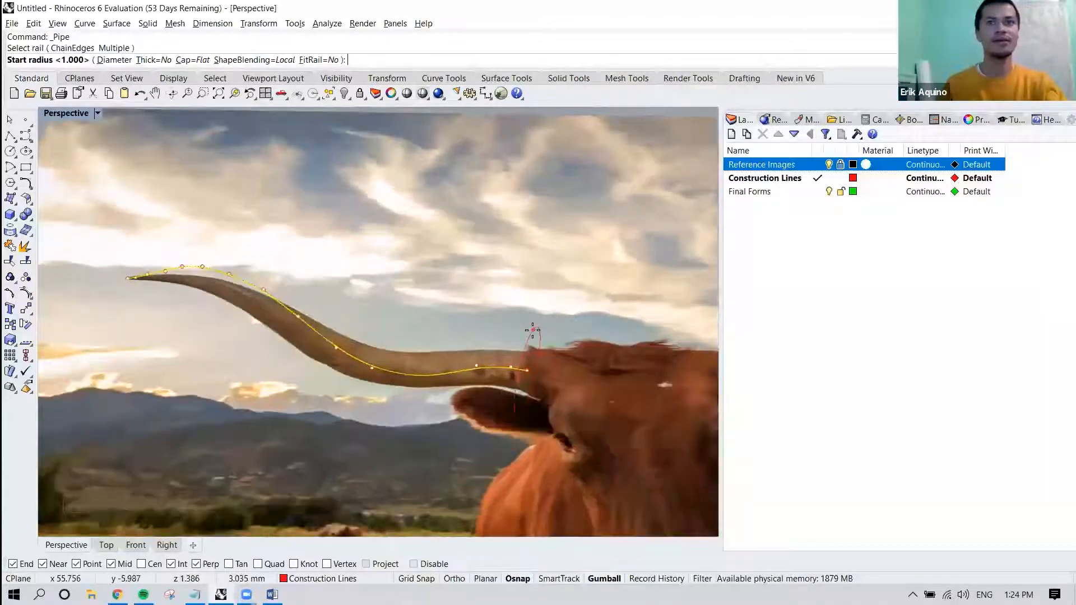
{"action": "left_click", "coordinate": [107, 545]}
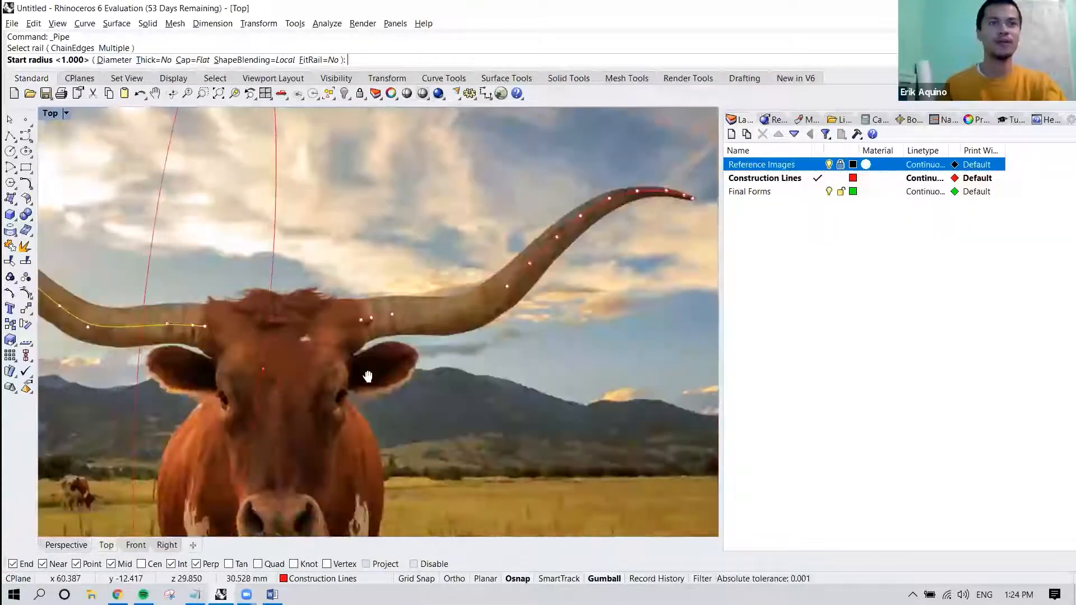
{"action": "scroll", "coordinate": [344, 314], "scroll_direction": "up", "scroll_amount": 3}
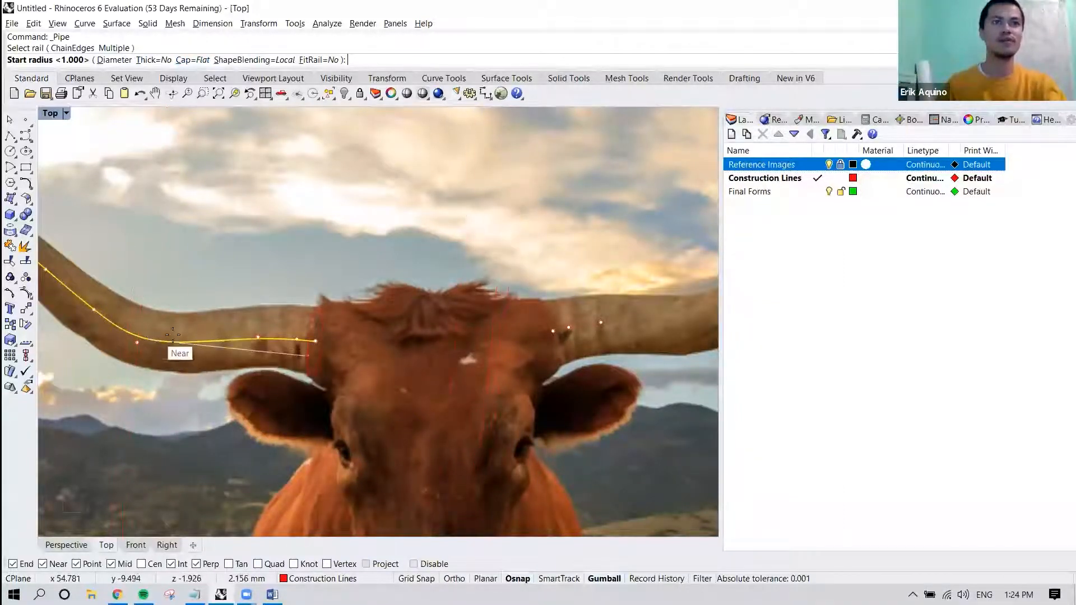
{"action": "left_click", "coordinate": [194, 60]}
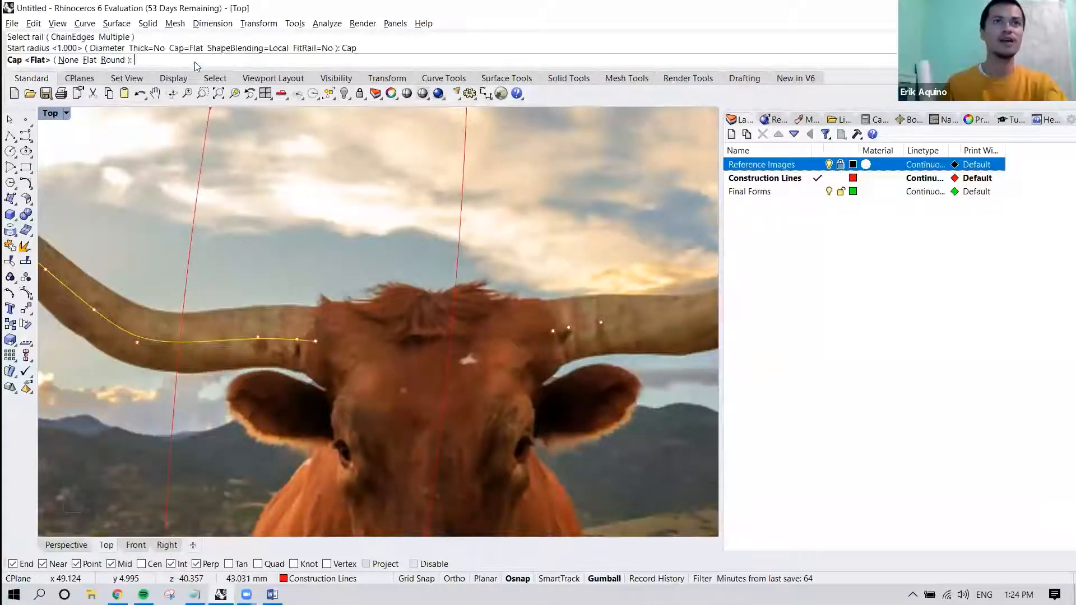
{"action": "left_click", "coordinate": [116, 62]}
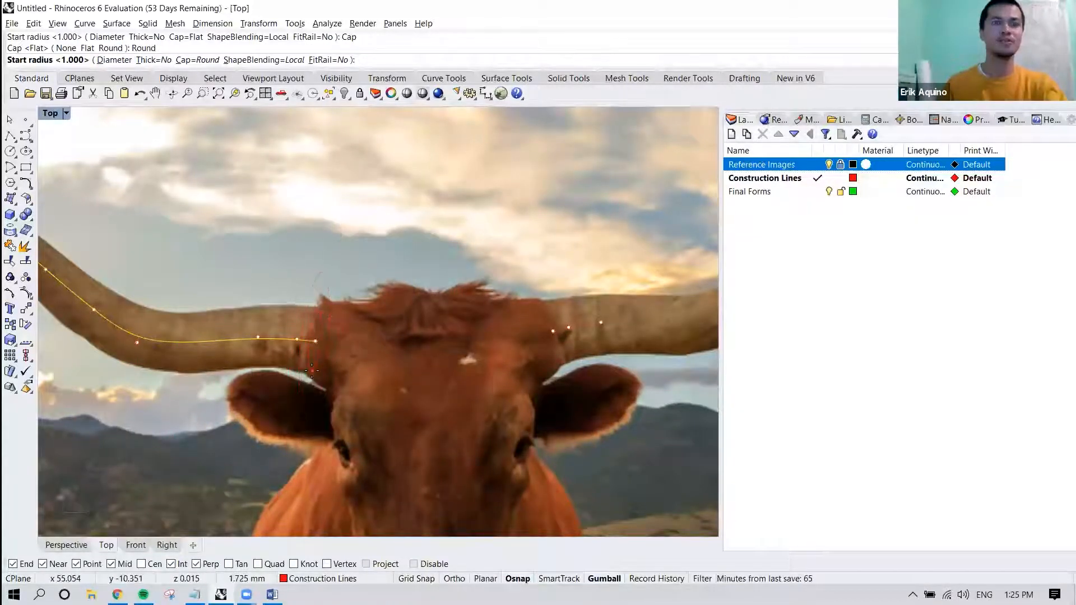
Set the pipe's start radius to about 2.06 mm at the head end and its end radius to about 0.12 mm at the tip.
{"action": "scroll", "coordinate": [312, 374], "scroll_direction": "up", "scroll_amount": 2}
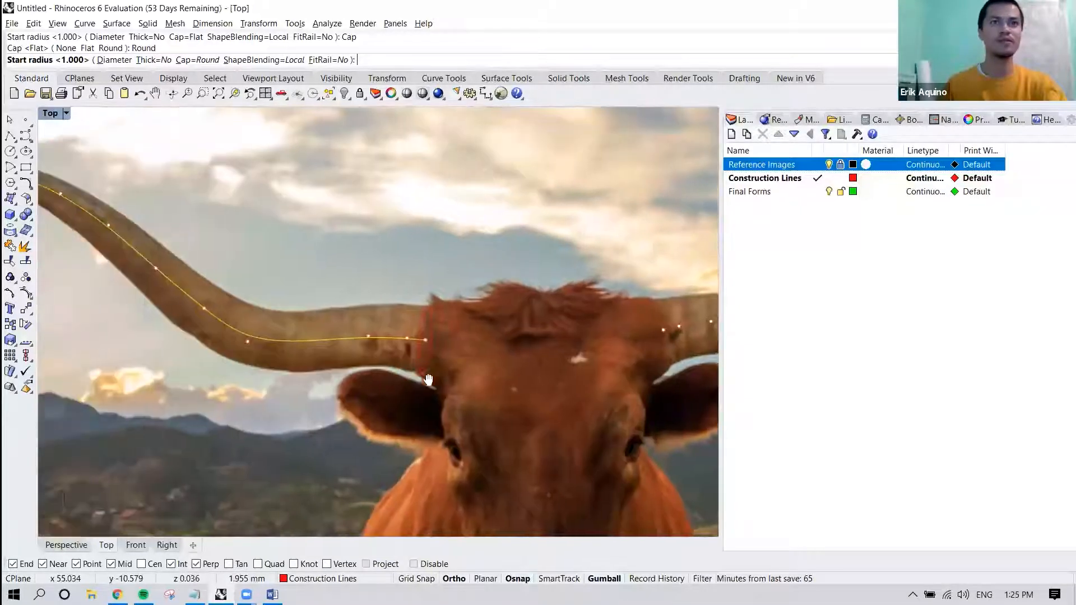
{"action": "scroll", "coordinate": [419, 367], "scroll_direction": "up", "scroll_amount": 1}
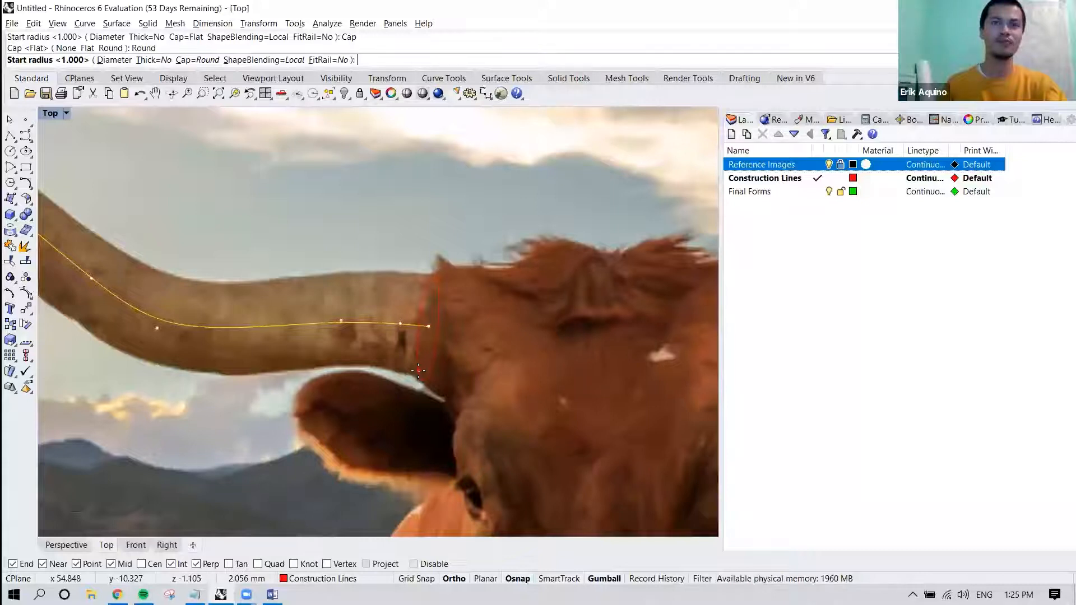
{"action": "left_click", "coordinate": [418, 370]}
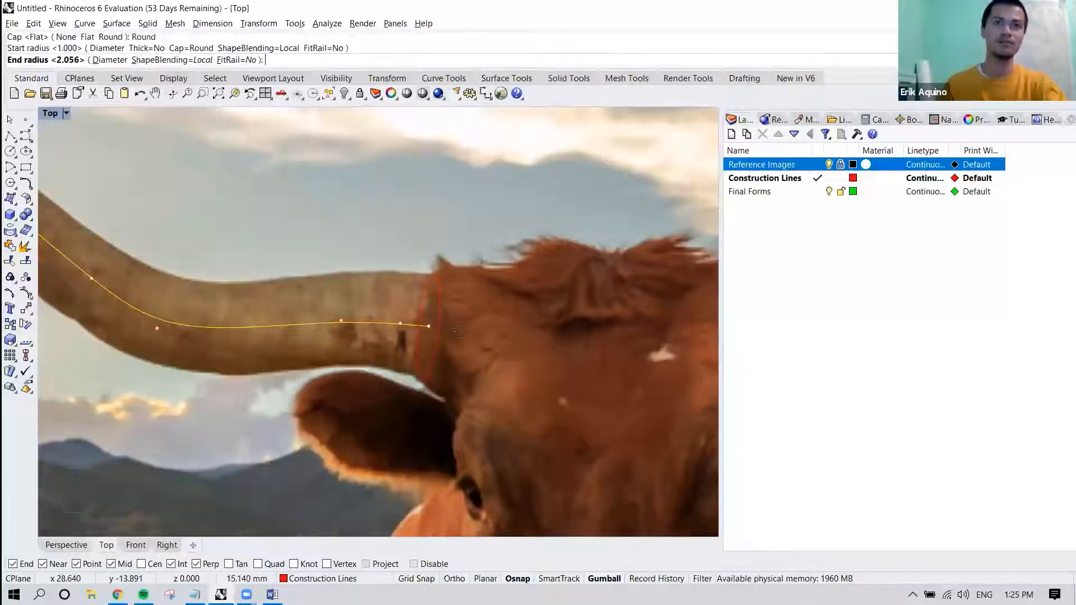
{"action": "scroll", "coordinate": [461, 331], "scroll_direction": "down", "scroll_amount": 5}
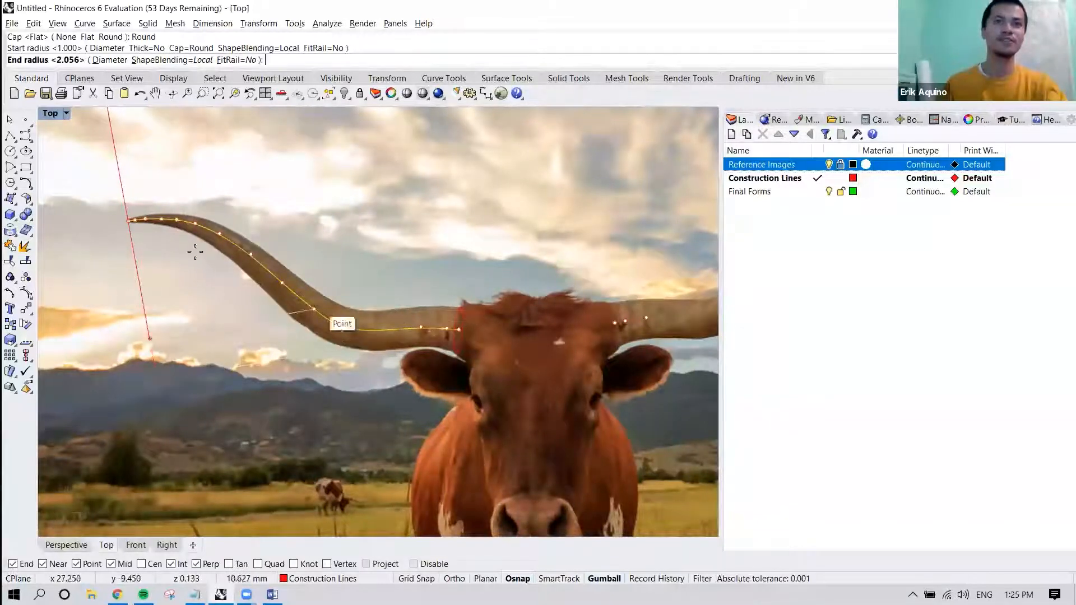
{"action": "scroll", "coordinate": [126, 221], "scroll_direction": "up", "scroll_amount": 5}
{"action": "scroll", "coordinate": [119, 220], "scroll_direction": "up", "scroll_amount": 4}
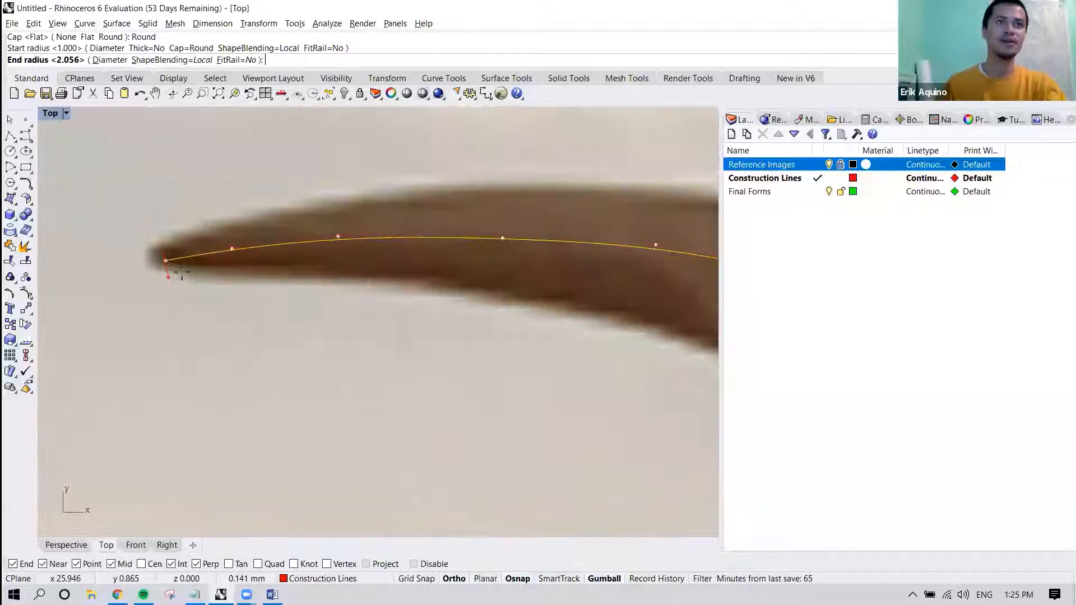
{"action": "scroll", "coordinate": [180, 272], "scroll_direction": "up", "scroll_amount": 2}
{"action": "right_click_drag", "start_coordinate": [178, 270], "coordinate": [225, 286]}
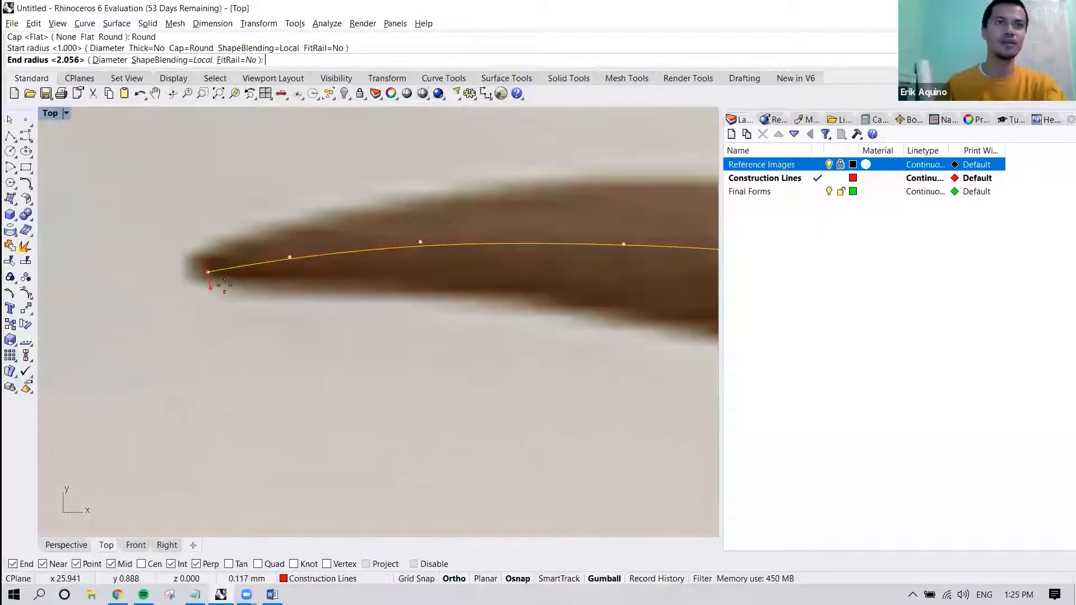
{"action": "left_click", "coordinate": [223, 285]}
Add an intermediate pipe radius of about 1.9 mm just past the lower bend on the head side, matching the pictured horn's thickness.
{"action": "scroll", "coordinate": [223, 285], "scroll_direction": "down", "scroll_amount": 5}
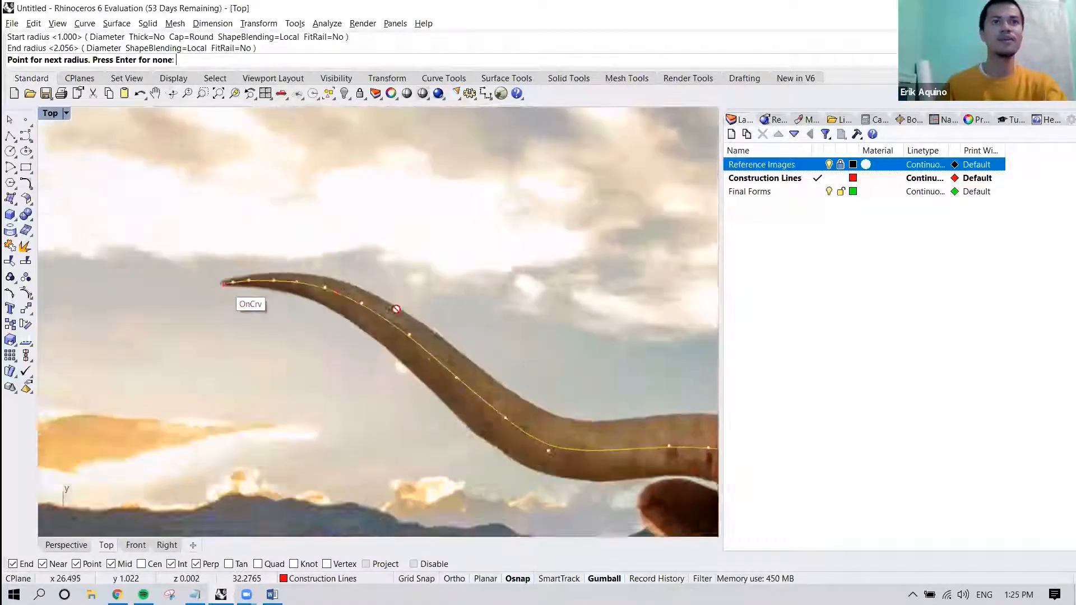
{"action": "right_click_drag", "start_coordinate": [326, 284], "coordinate": [275, 221]}
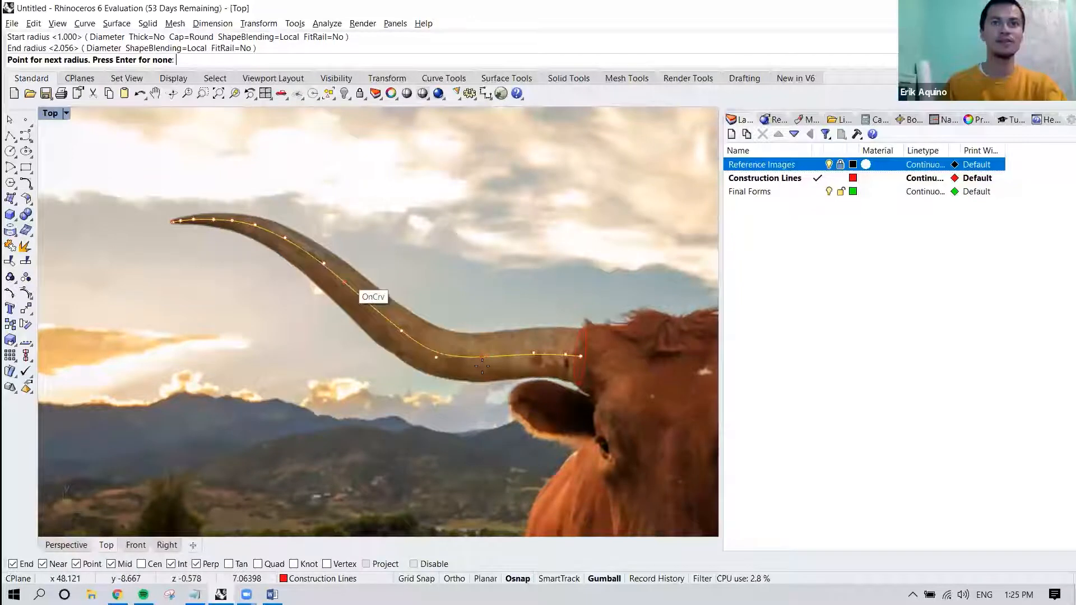
{"action": "scroll", "coordinate": [482, 367], "scroll_direction": "up", "scroll_amount": 2}
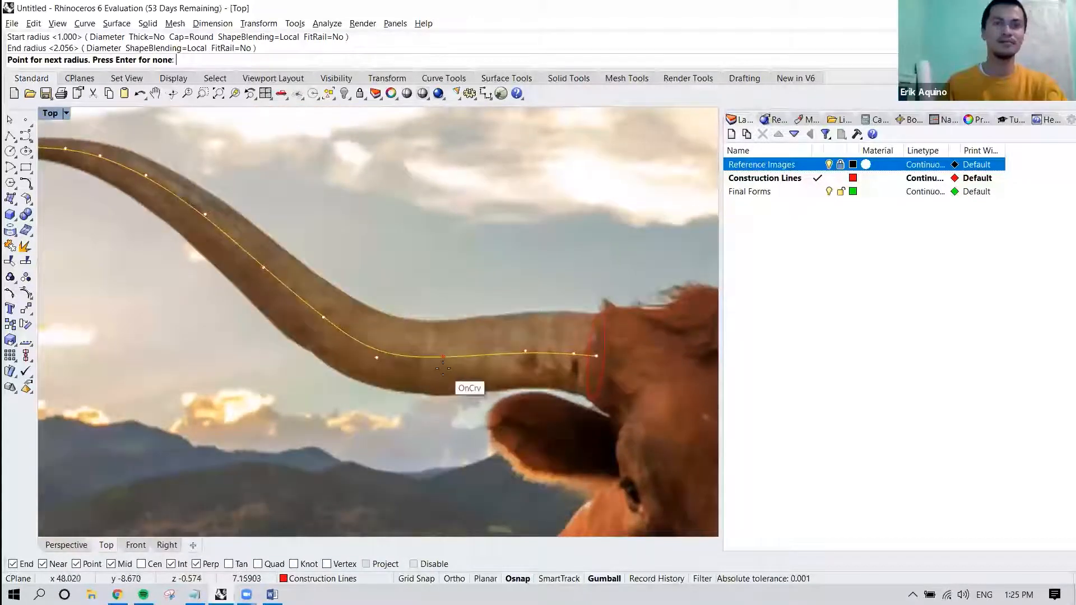
{"action": "left_click", "coordinate": [440, 367]}
{"action": "scroll", "coordinate": [440, 391], "scroll_direction": "up", "scroll_amount": 2}
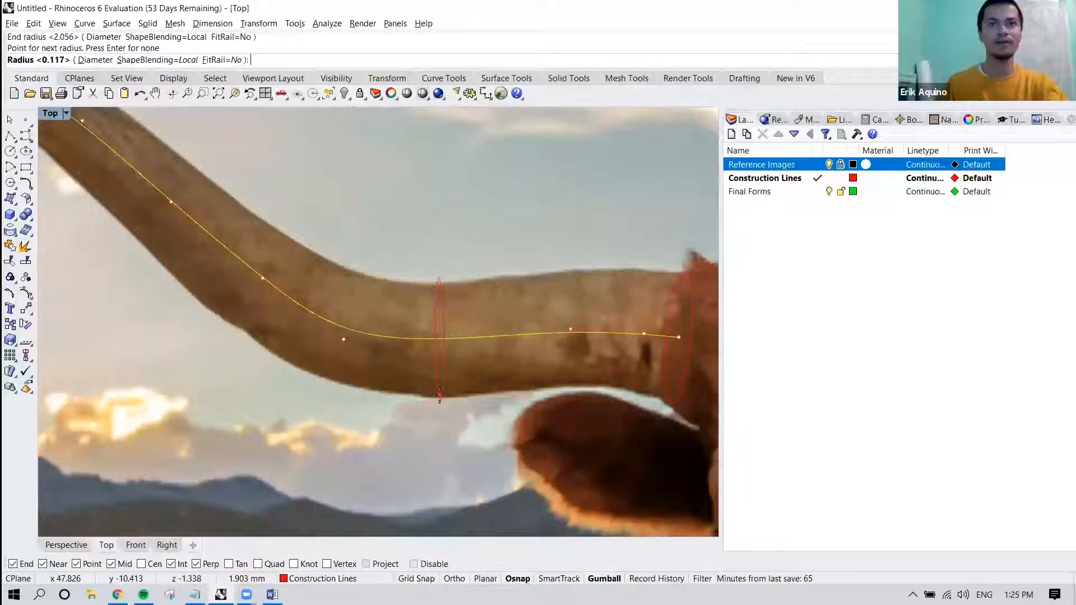
{"action": "left_click", "coordinate": [435, 391]}
Add another pipe radius of about 1.49 mm halfway along the horn's sloping middle section.
{"action": "scroll", "coordinate": [355, 331], "scroll_direction": "down", "scroll_amount": 3}
{"action": "scroll", "coordinate": [341, 332], "scroll_direction": "up", "scroll_amount": 2}
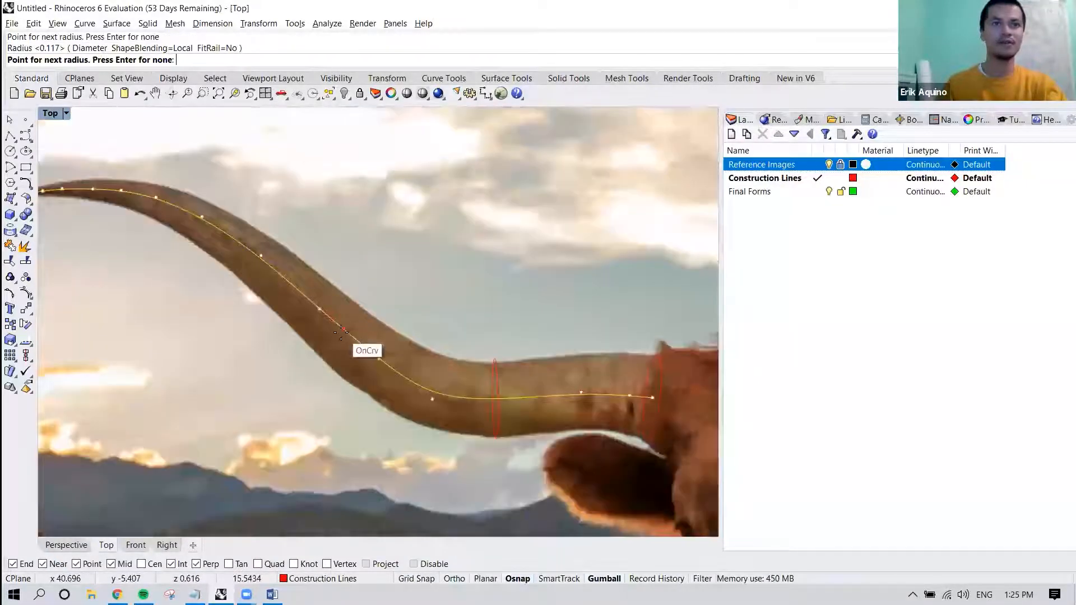
{"action": "left_click", "coordinate": [340, 331]}
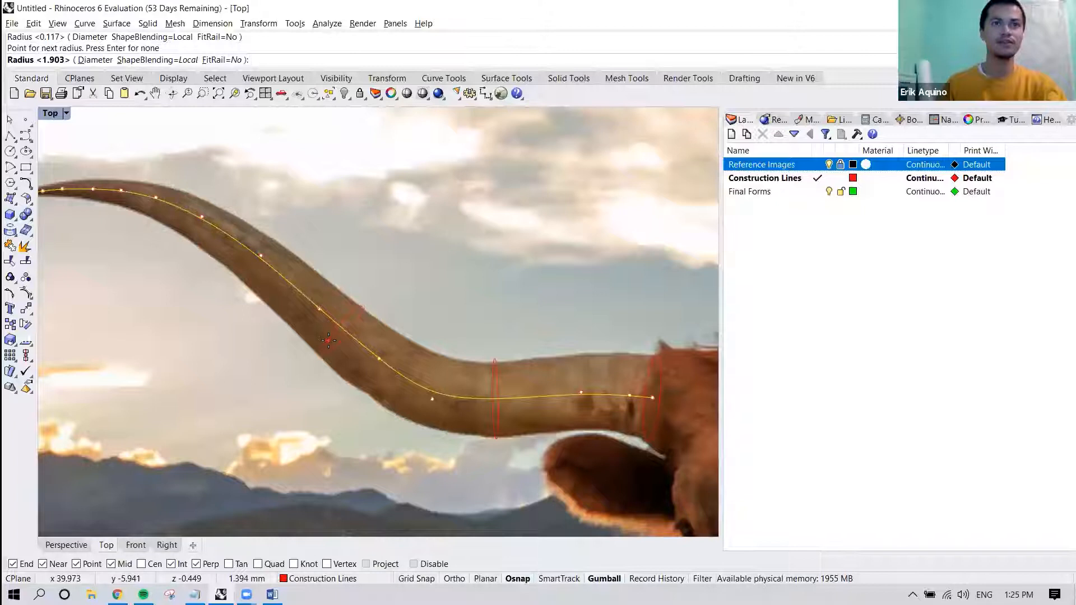
{"action": "left_click", "coordinate": [327, 340]}
Add a further pipe radius of about 0.86 mm near the horn's tip, matching the thickness in the picture.
{"action": "right_click_drag", "start_coordinate": [331, 324], "coordinate": [491, 368]}
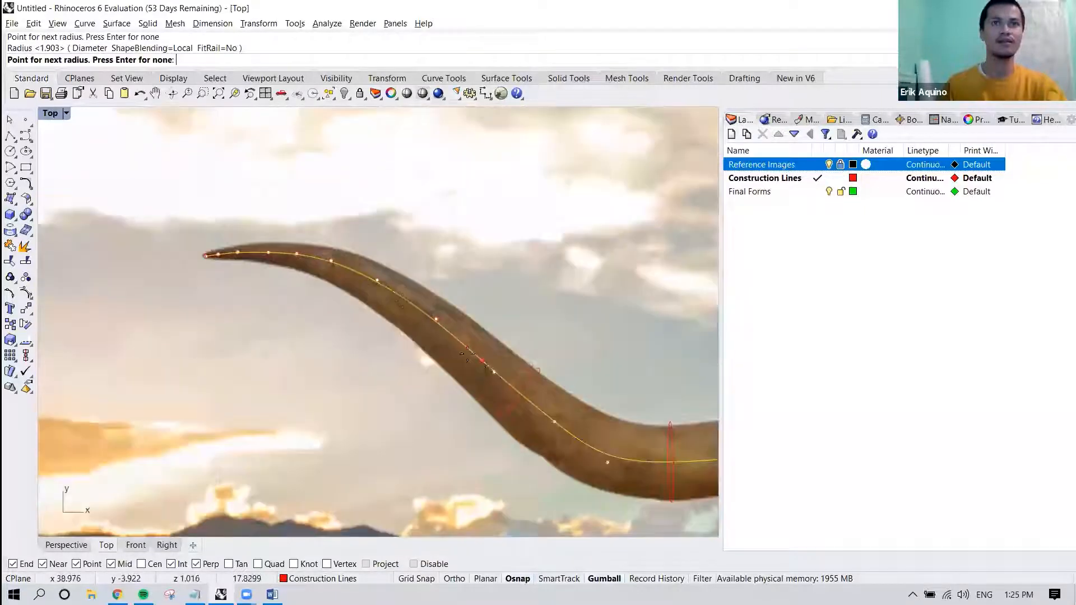
{"action": "left_click", "coordinate": [348, 269]}
{"action": "scroll", "coordinate": [343, 280], "scroll_direction": "up", "scroll_amount": 2}
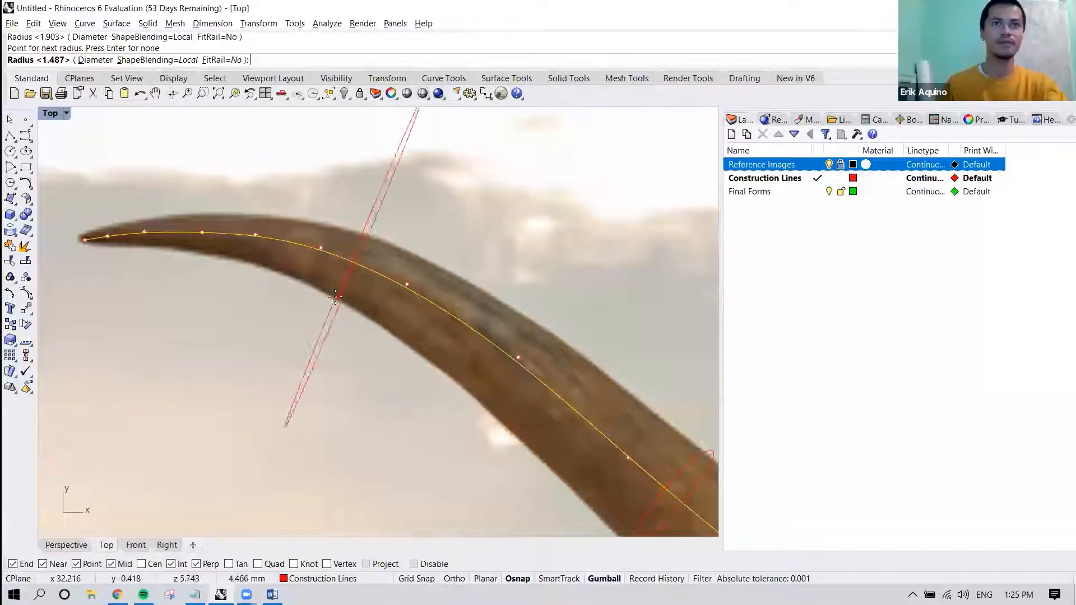
{"action": "scroll", "coordinate": [338, 301], "scroll_direction": "up", "scroll_amount": 1}
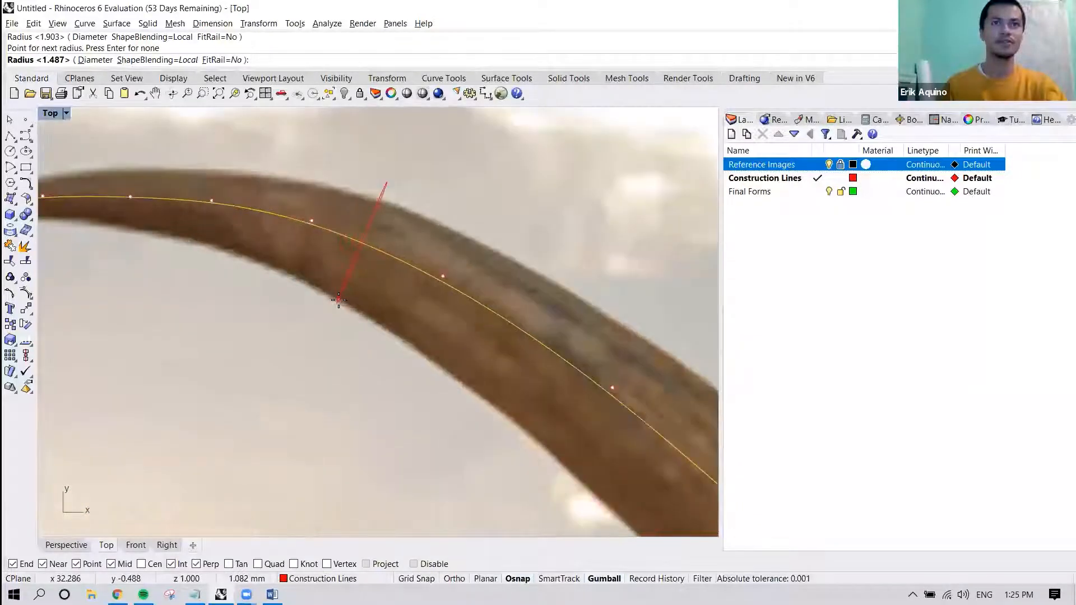
{"action": "scroll", "coordinate": [339, 300], "scroll_direction": "up", "scroll_amount": 1}
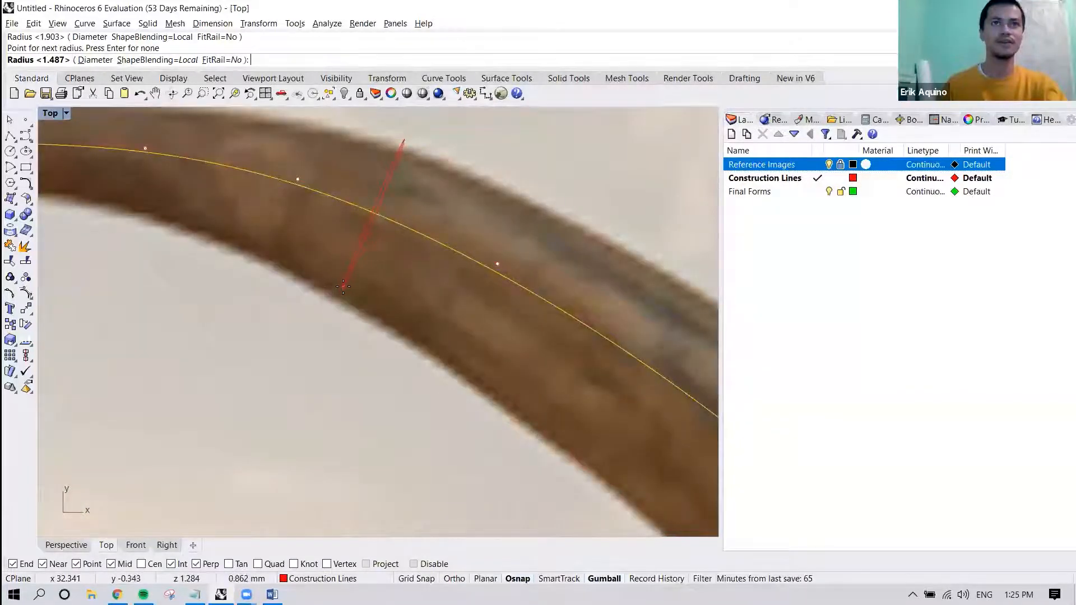
{"action": "left_click", "coordinate": [342, 286]}
Finish the left horn pipe without further radii, select it in the Perspective view, and hide the Reference Images layer.
{"action": "scroll", "coordinate": [409, 319], "scroll_direction": "down", "scroll_amount": 3}
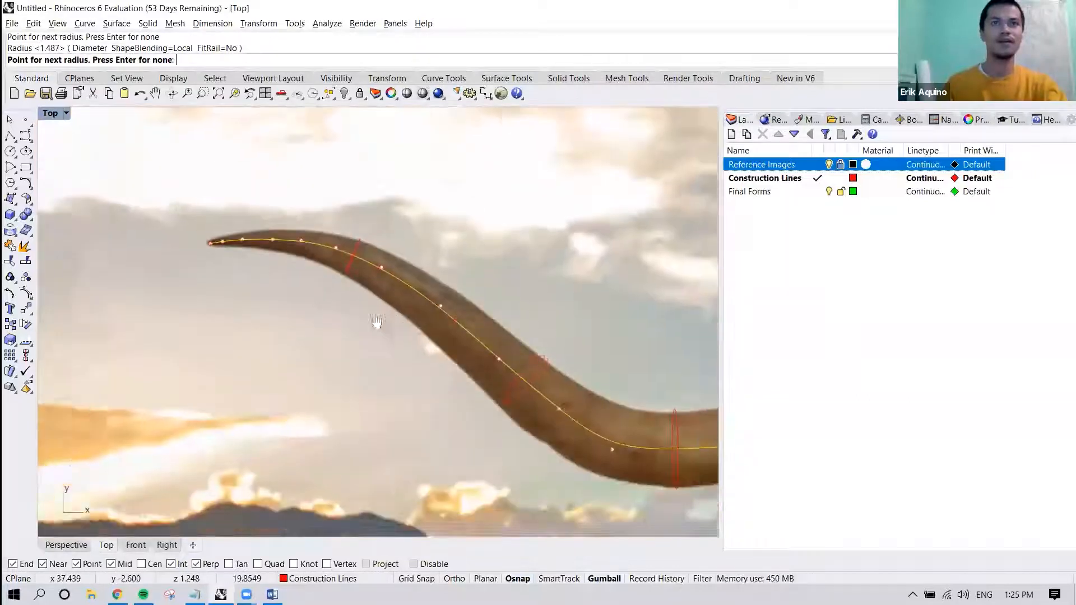
{"action": "right_click_drag", "start_coordinate": [376, 322], "coordinate": [206, 275]}
{"action": "scroll", "coordinate": [306, 318], "scroll_direction": "down", "scroll_amount": 4}
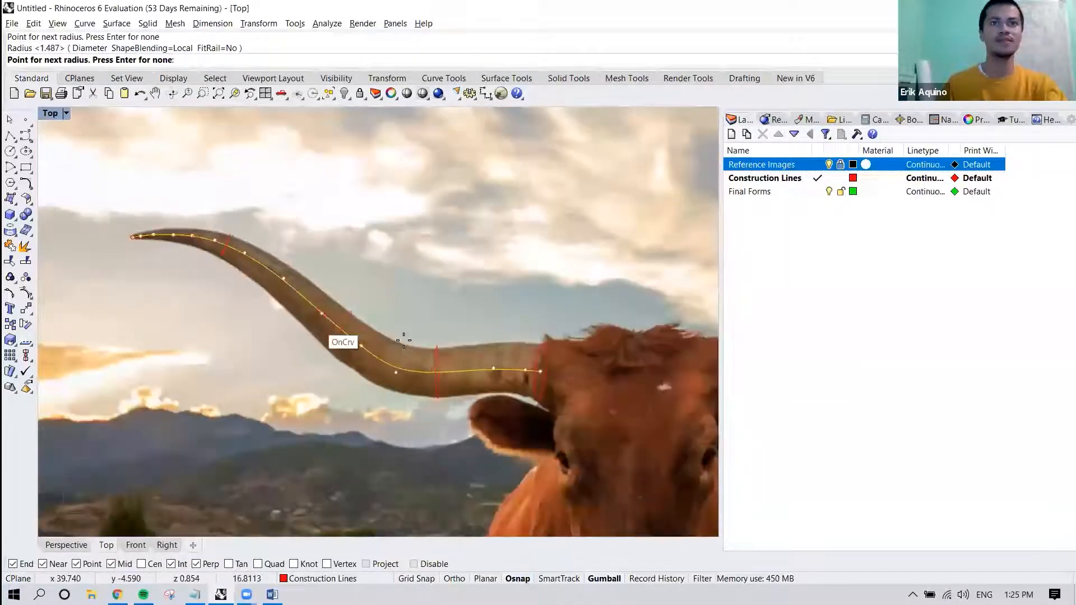
{"action": "left_click", "coordinate": [65, 544]}
{"action": "right_click_drag", "start_coordinate": [347, 393], "coordinate": [717, 280]}
{"action": "key", "text": "Return"}
{"action": "left_click", "coordinate": [444, 221]}
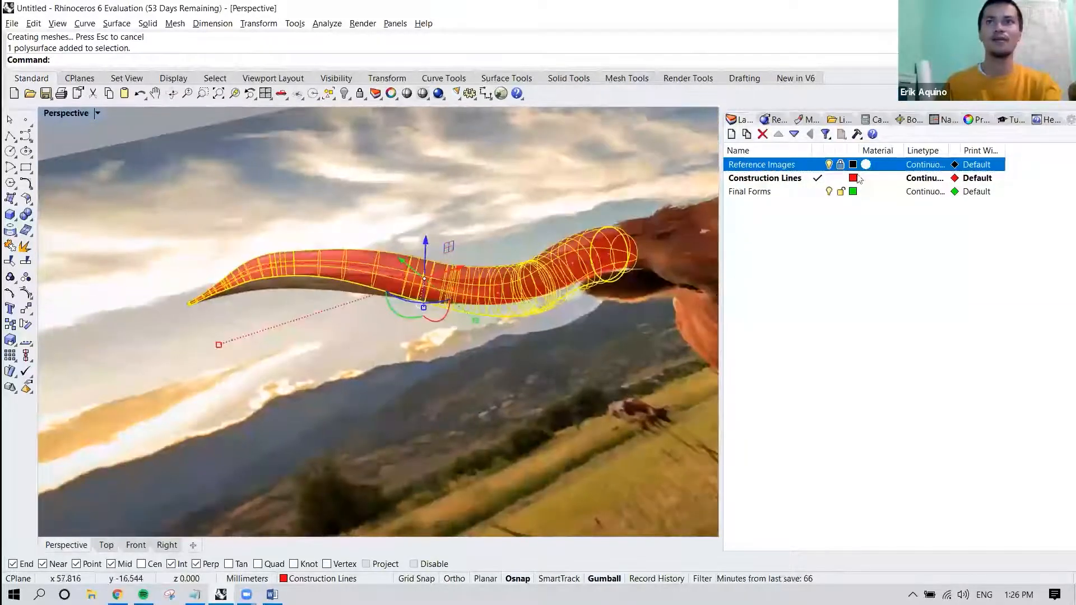
{"action": "left_click", "coordinate": [829, 166]}
Examine the left horn pipe's surface and isocurves up close, especially around the lower bend and rounded head end.
{"action": "left_click", "coordinate": [415, 344]}
{"action": "right_click_drag", "start_coordinate": [415, 344], "coordinate": [384, 273]}
{"action": "scroll", "coordinate": [445, 308], "scroll_direction": "up", "scroll_amount": 5}
{"action": "left_click", "coordinate": [451, 289]}
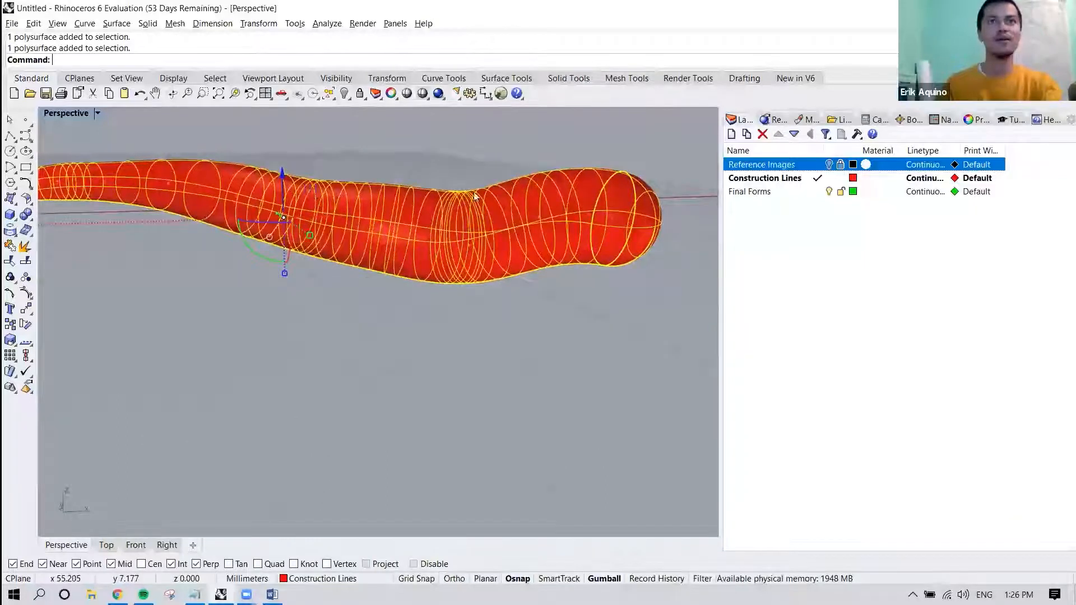
{"action": "right_click_drag", "start_coordinate": [428, 209], "coordinate": [477, 215], "text": "shift"}
{"action": "left_click", "coordinate": [402, 307]}
{"action": "mouse_move", "coordinate": [362, 304]}
{"action": "right_mouse_down", "text": "shift"}
{"action": "mouse_move", "coordinate": [385, 310]}
{"action": "mouse_move", "coordinate": [350, 319]}
{"action": "right_mouse_up", "text": "shift"}
Examine how the centre curve runs inside the left horn pipe and check the pipe's overall shape.
{"action": "left_click", "coordinate": [438, 254]}
{"action": "right_click_drag", "start_coordinate": [420, 258], "coordinate": [553, 244]}
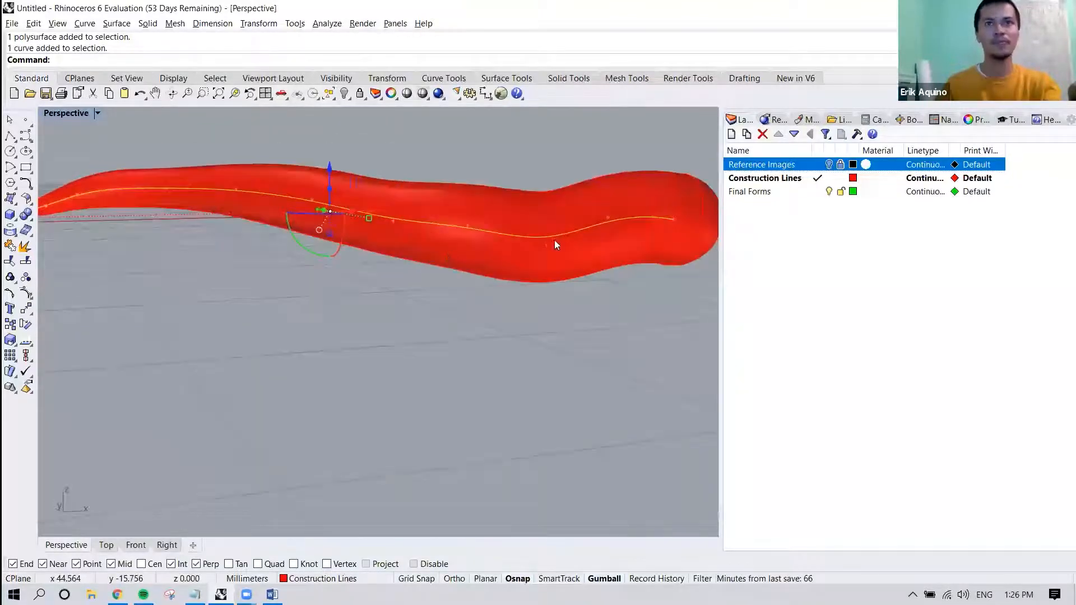
{"action": "scroll", "coordinate": [553, 240], "scroll_direction": "up", "scroll_amount": 2}
{"action": "scroll", "coordinate": [593, 229], "scroll_direction": "down", "scroll_amount": 2}
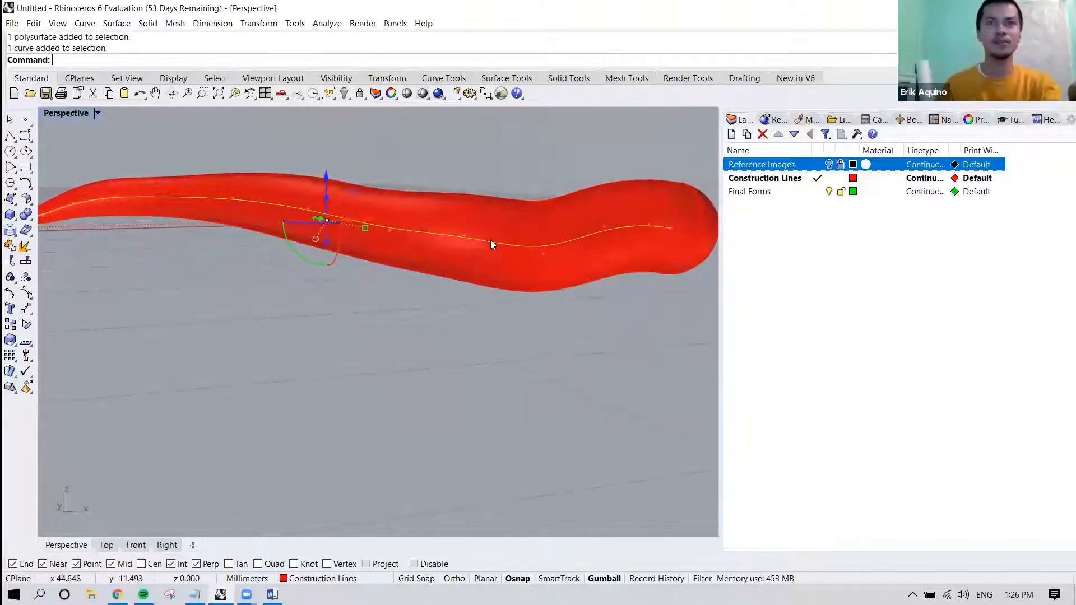
{"action": "right_click_drag", "start_coordinate": [480, 242], "coordinate": [517, 245], "text": "shift"}
{"action": "right_click_drag", "start_coordinate": [384, 223], "coordinate": [502, 249], "text": "shift"}
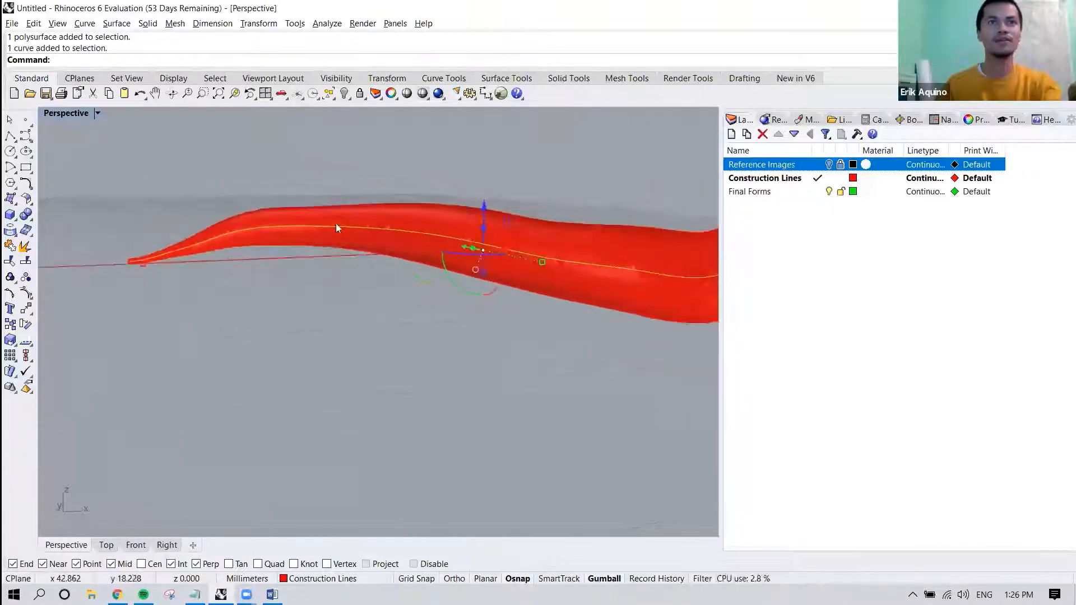
{"action": "right_click_drag", "start_coordinate": [233, 255], "coordinate": [246, 297], "text": "shift"}
{"action": "right_click_drag", "start_coordinate": [330, 291], "coordinate": [317, 295]}
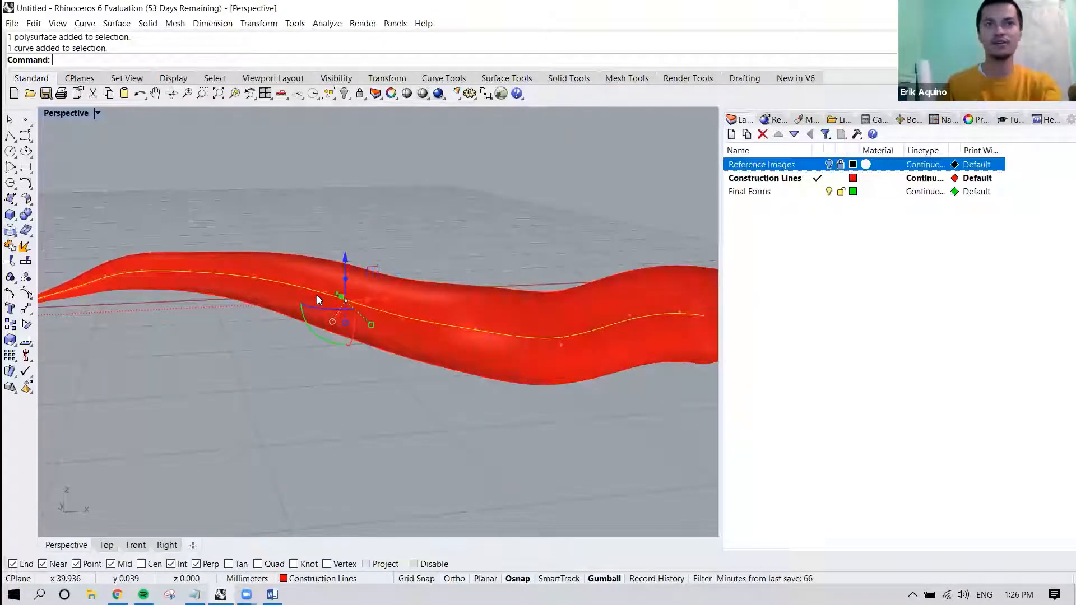
{"action": "scroll", "coordinate": [317, 294], "scroll_direction": "down", "scroll_amount": 9}
{"action": "left_click", "coordinate": [493, 314]}
{"action": "scroll", "coordinate": [416, 302], "scroll_direction": "up", "scroll_amount": 5}
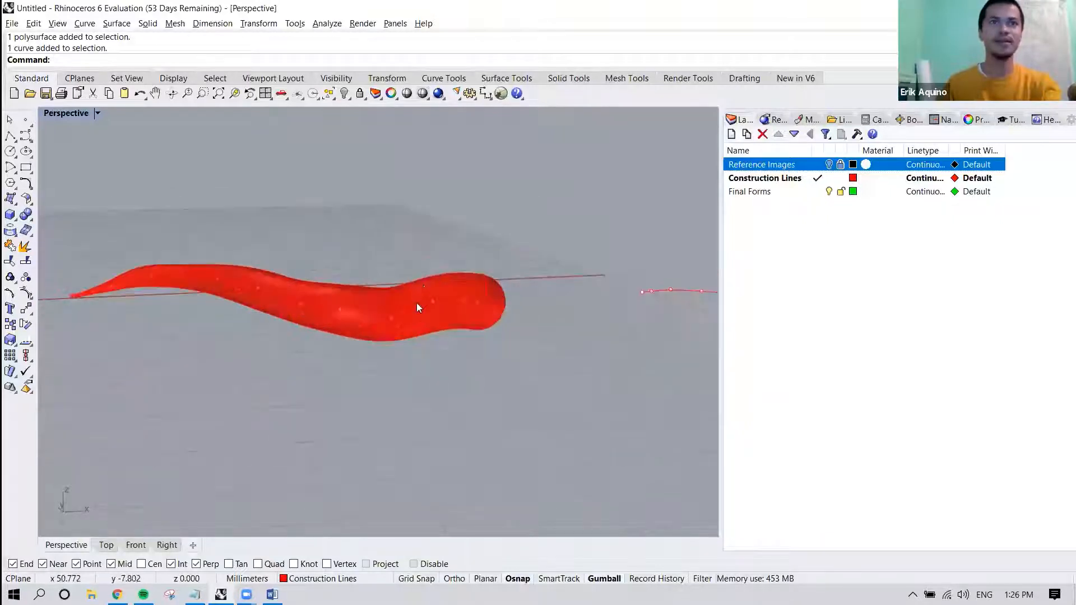
{"action": "left_click", "coordinate": [416, 302]}
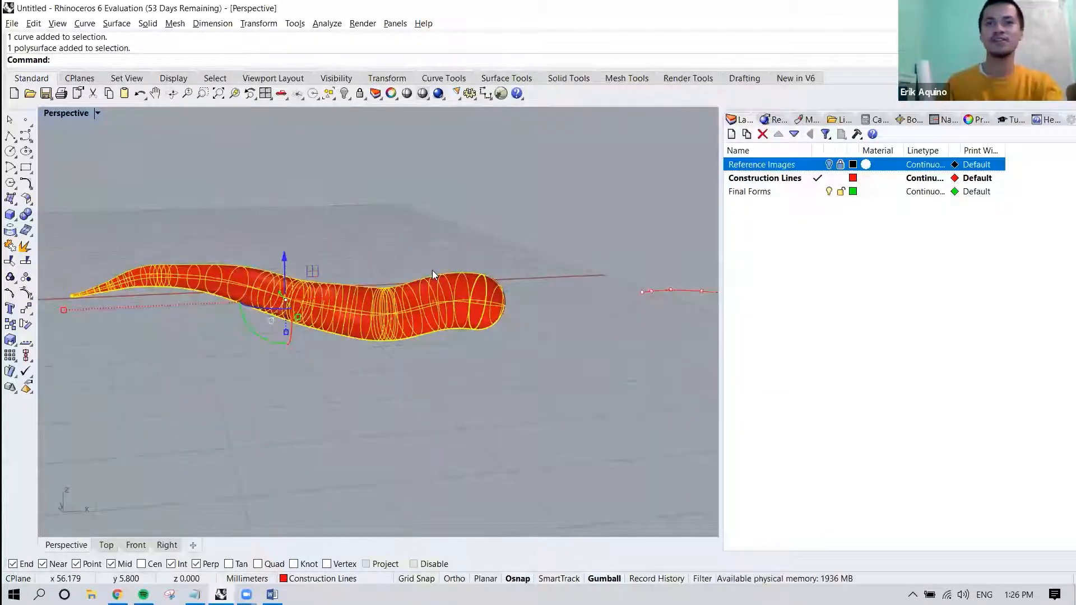
{"action": "left_click", "coordinate": [432, 247]}
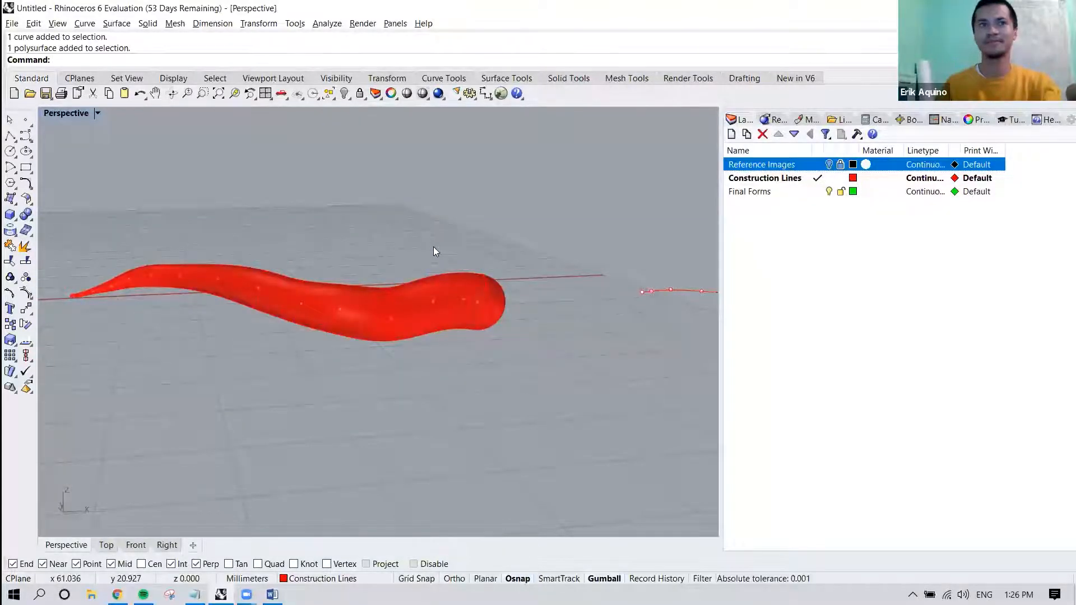
Examine the right horn's curve from several angles, comparing it with the picture by briefly showing the Reference Images layer.
{"action": "right_click_drag", "start_coordinate": [521, 266], "coordinate": [456, 318]}
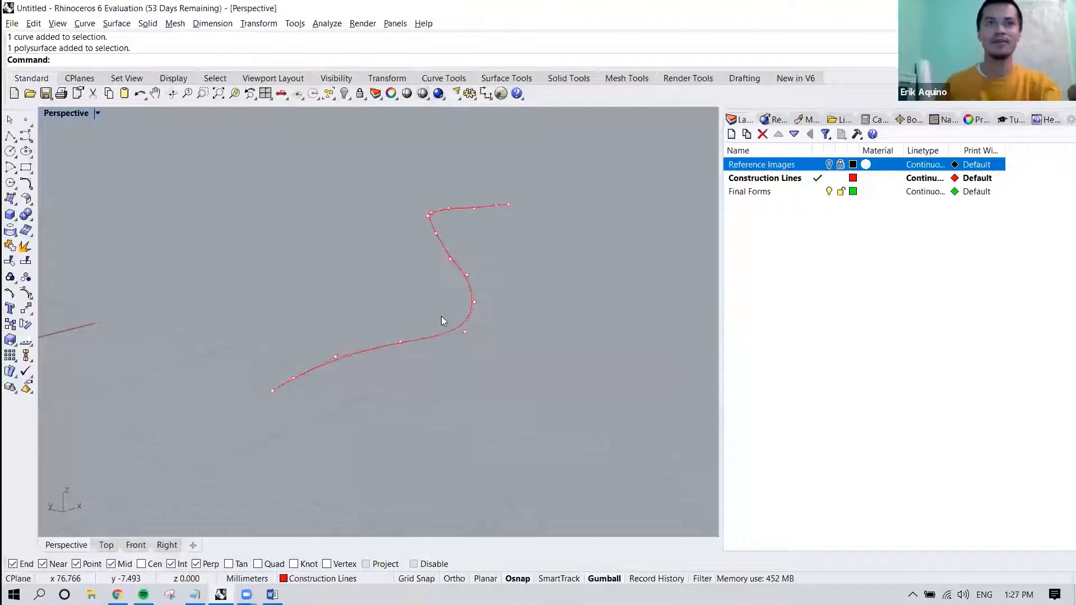
{"action": "mouse_move", "coordinate": [433, 323]}
{"action": "right_mouse_down"}
{"action": "mouse_move", "coordinate": [473, 322]}
{"action": "mouse_move", "coordinate": [437, 323]}
{"action": "right_mouse_up"}
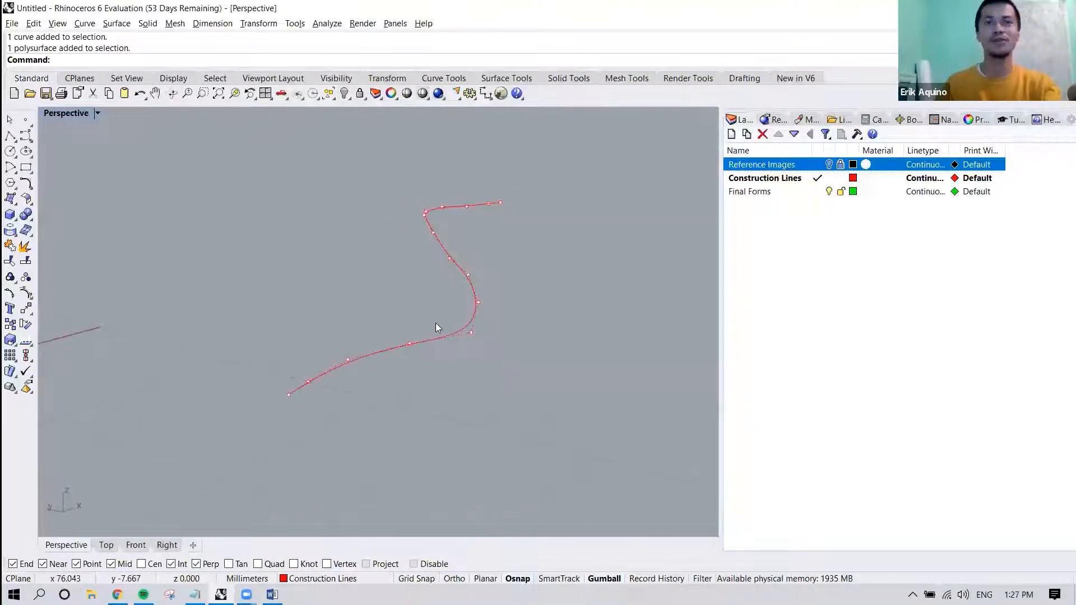
{"action": "left_click", "coordinate": [828, 164]}
{"action": "scroll", "coordinate": [546, 285], "scroll_direction": "down", "scroll_amount": 4}
{"action": "mouse_move", "coordinate": [527, 301]}
{"action": "right_mouse_down"}
{"action": "mouse_move", "coordinate": [473, 331]}
{"action": "mouse_move", "coordinate": [517, 313]}
{"action": "right_mouse_up"}
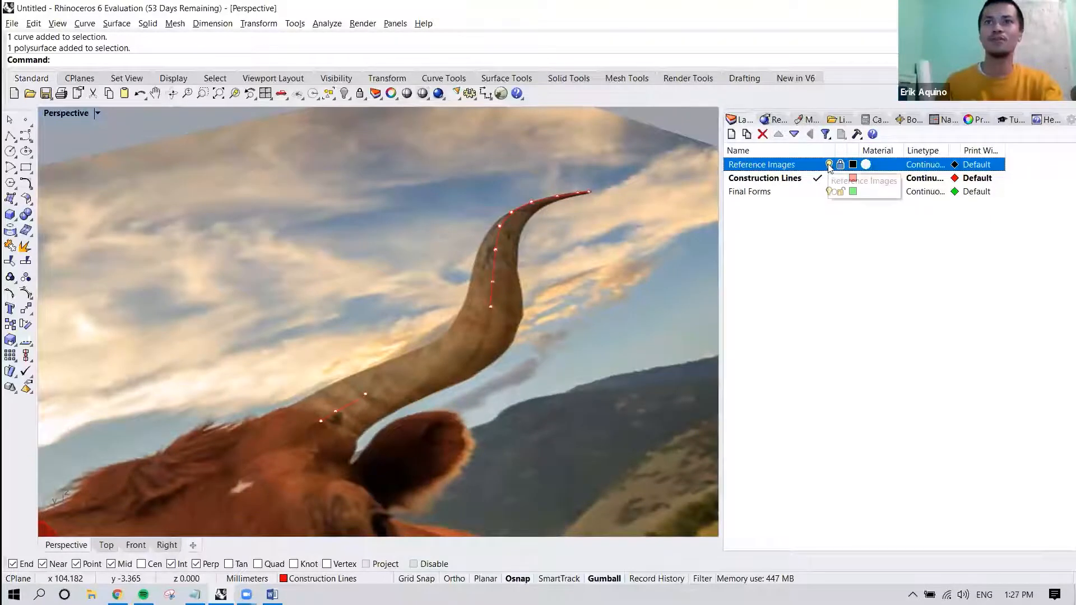
{"action": "left_click", "coordinate": [830, 164]}
{"action": "right_click_drag", "start_coordinate": [375, 412], "coordinate": [441, 394]}
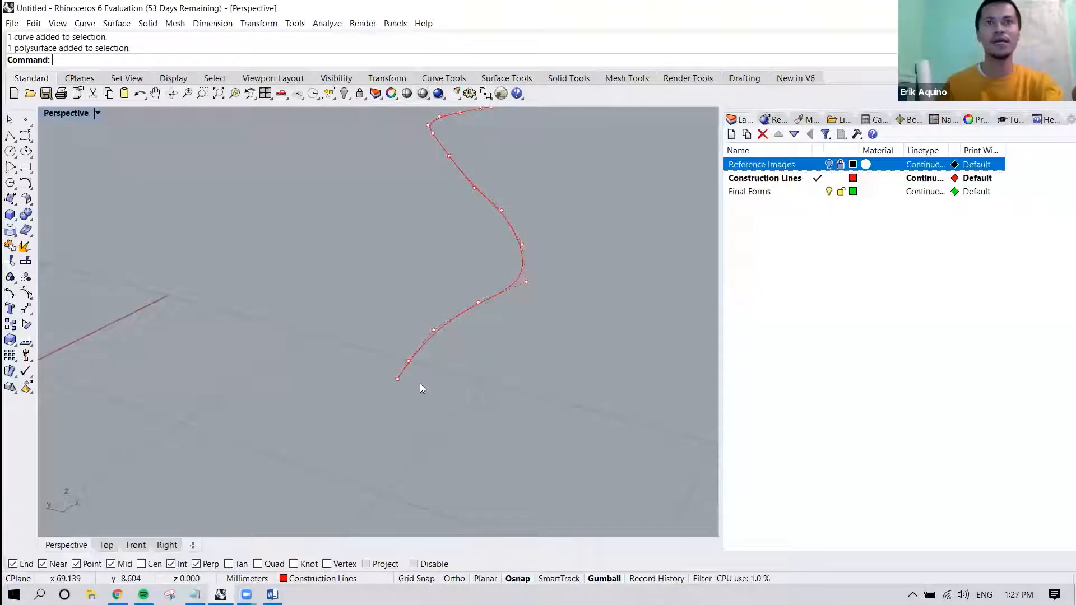
{"action": "right_click_drag", "start_coordinate": [422, 388], "coordinate": [317, 418]}
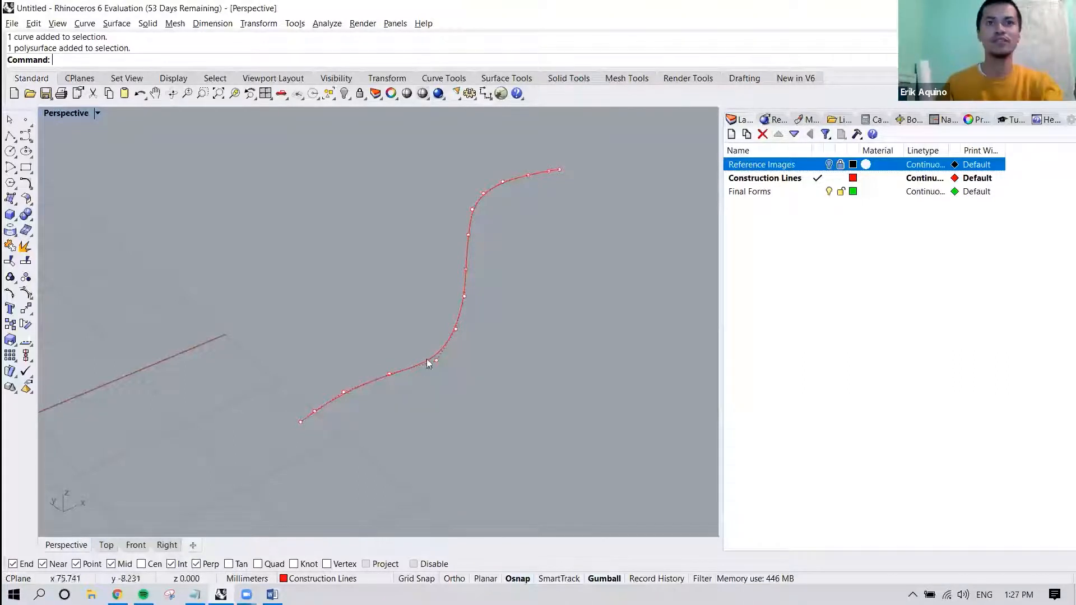
{"action": "right_click_drag", "start_coordinate": [442, 316], "coordinate": [344, 410]}
{"action": "scroll", "coordinate": [344, 410], "scroll_direction": "up", "scroll_amount": 3}
Draw a vertical rectangle with Ortho on, starting its base edge at the head end of the right horn's curve.
{"action": "type", "text": "Rec"}
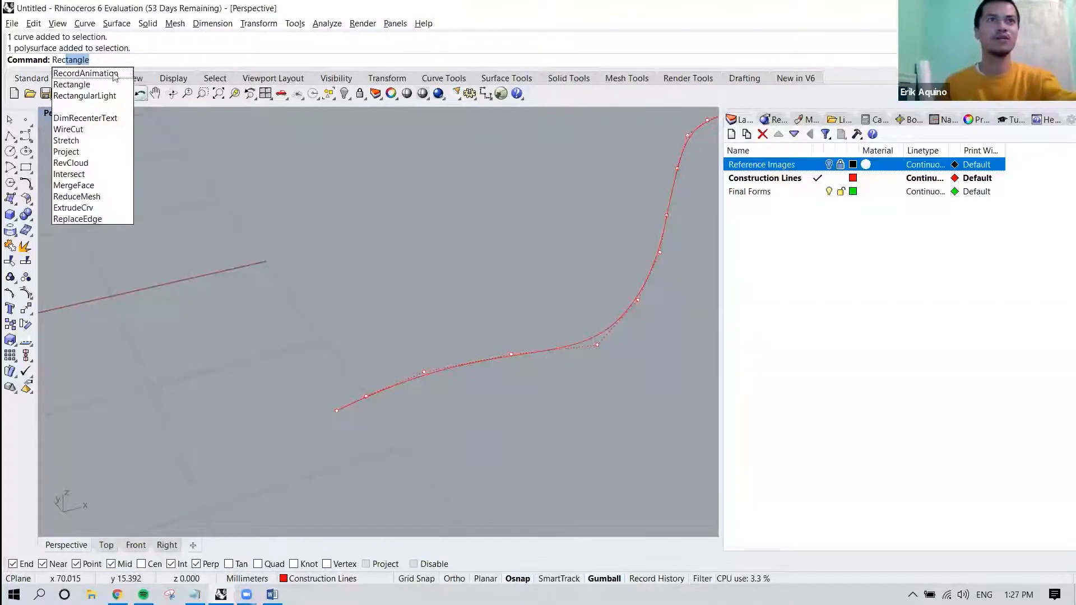
{"action": "key", "text": "Escape"}
{"action": "left_click", "coordinate": [90, 25]}
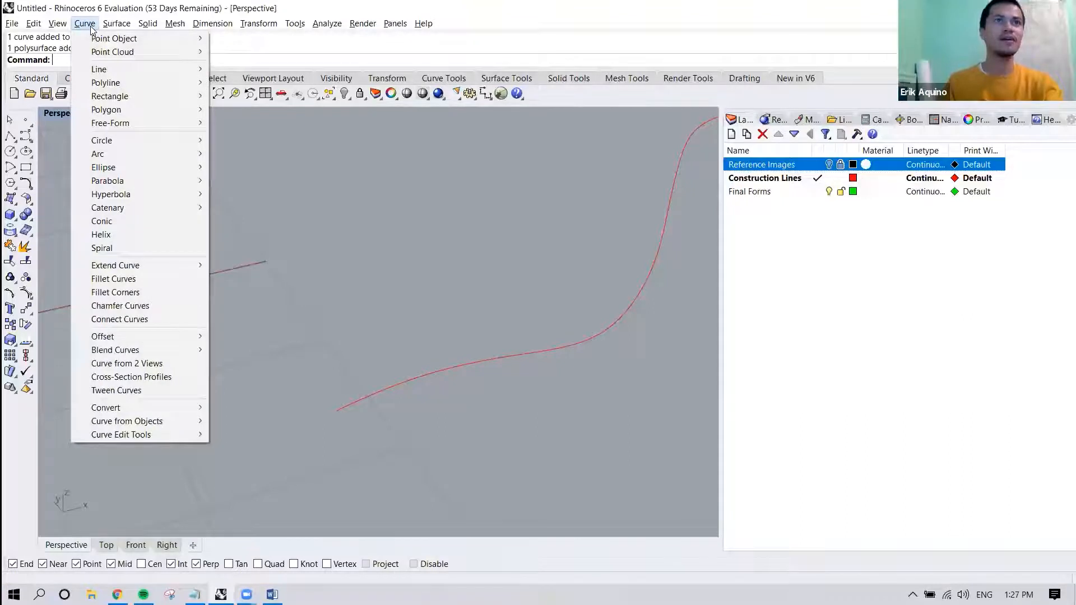
{"action": "mouse_move", "coordinate": [165, 112]}
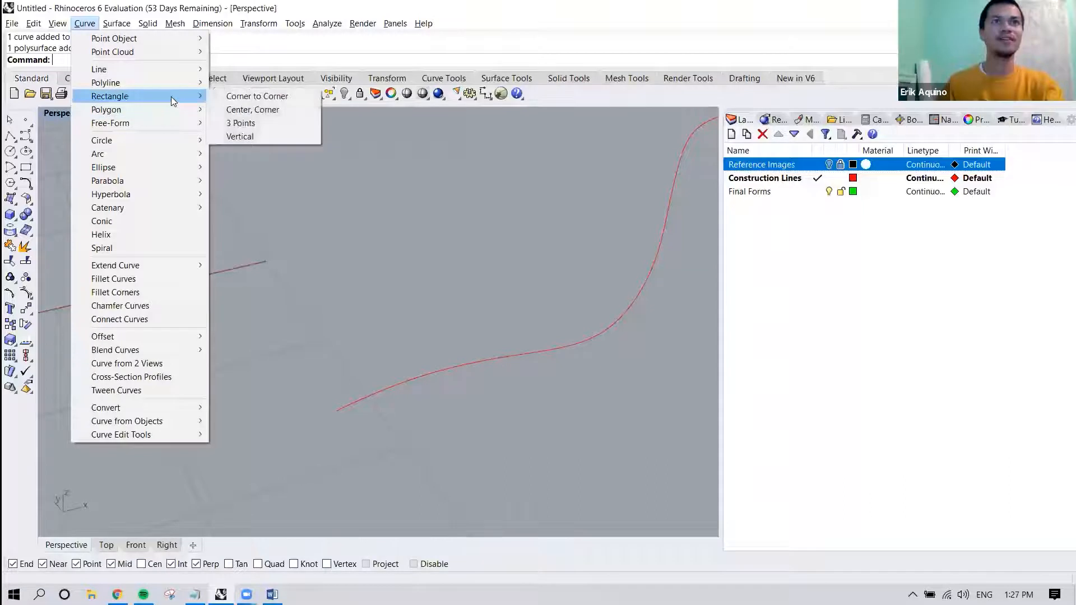
{"action": "left_click", "coordinate": [239, 137]}
{"action": "right_click_drag", "start_coordinate": [365, 326], "coordinate": [425, 362]}
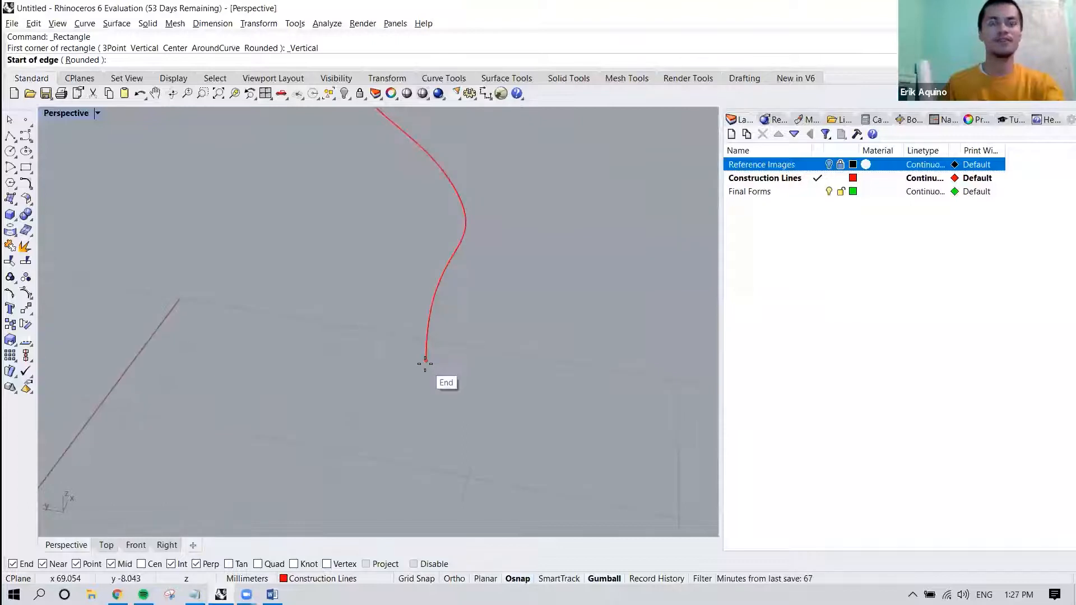
{"action": "left_click", "coordinate": [425, 362]}
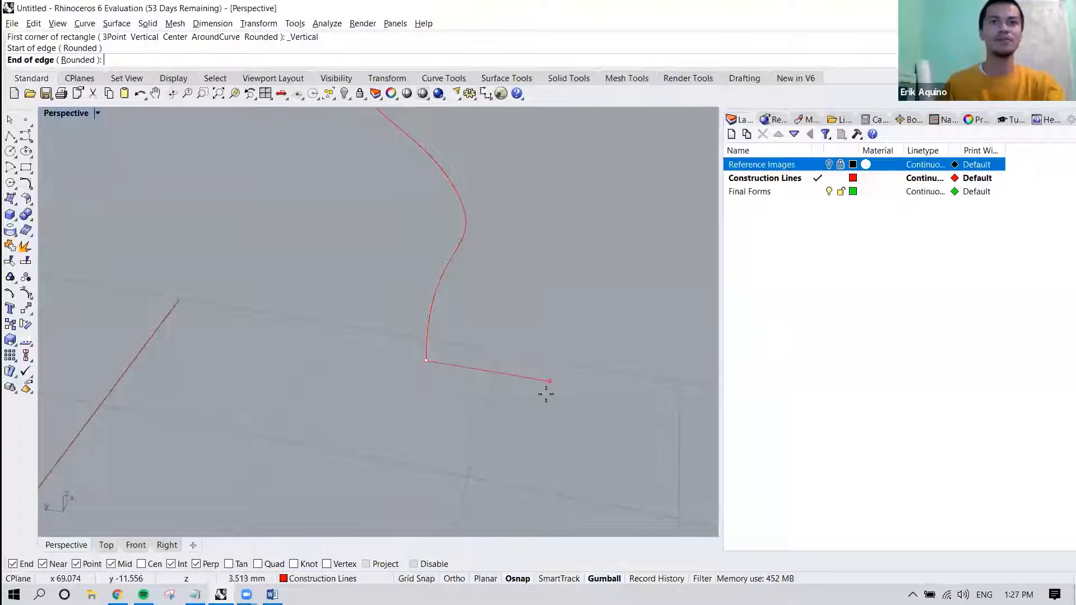
{"action": "right_click_drag", "start_coordinate": [521, 384], "coordinate": [447, 409]}
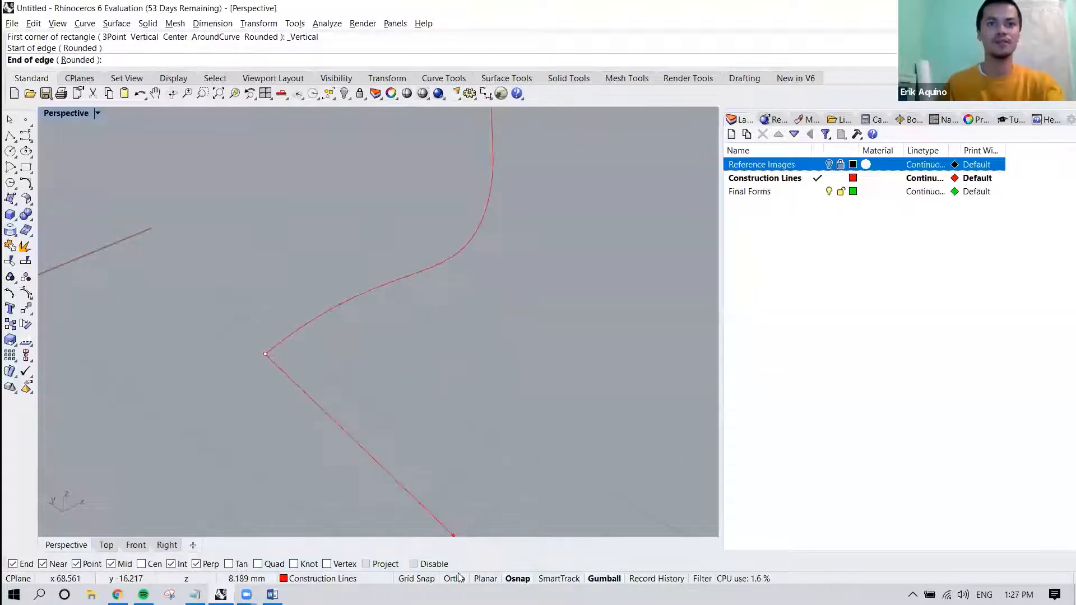
{"action": "right_click_drag", "start_coordinate": [353, 432], "coordinate": [399, 412]}
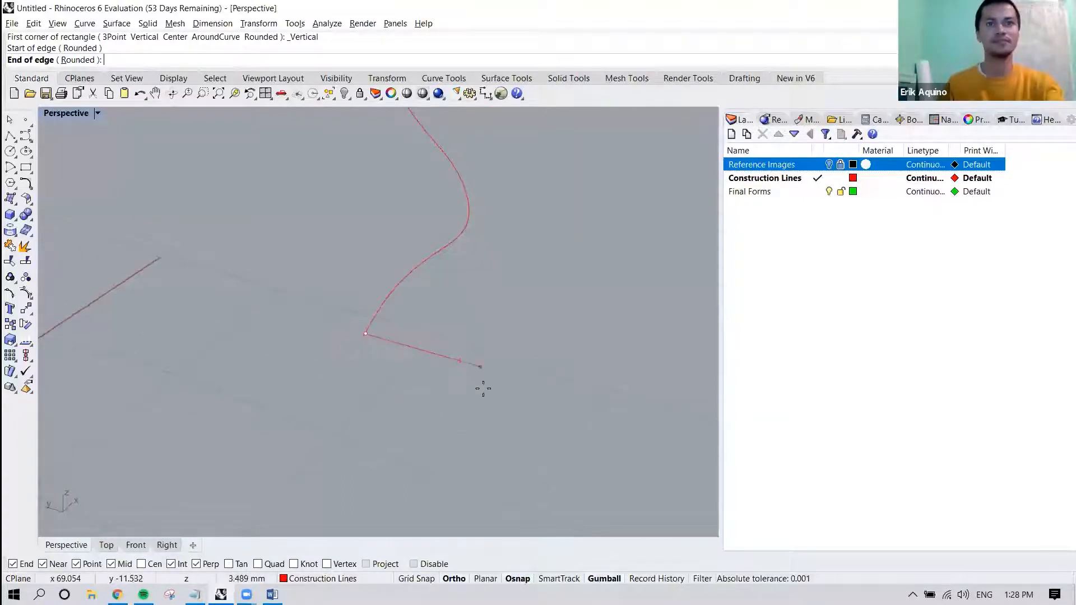
{"action": "left_click", "coordinate": [505, 370]}
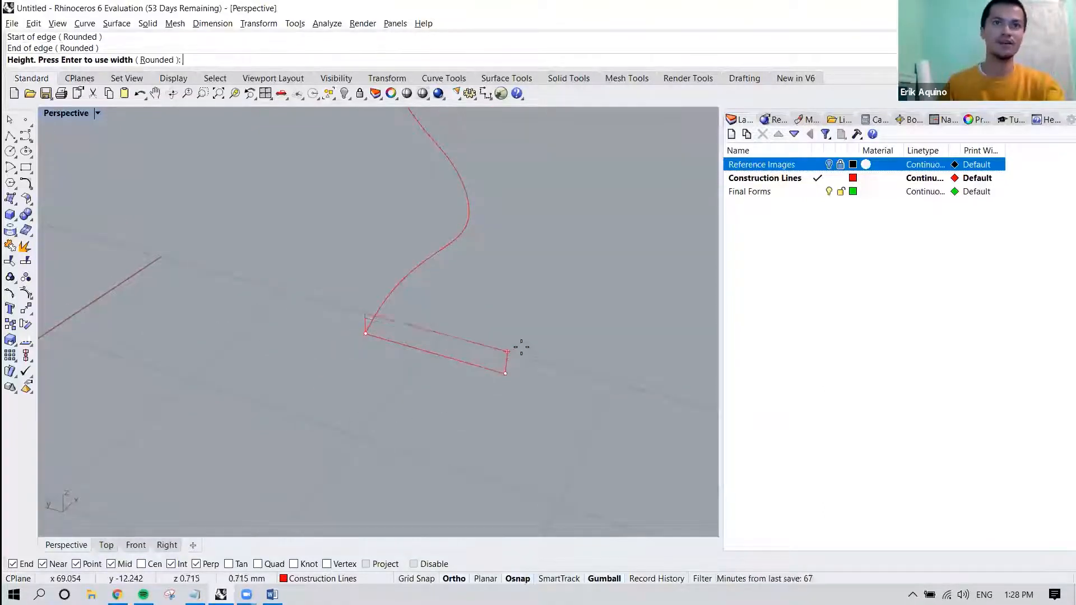
{"action": "left_click", "coordinate": [530, 302]}
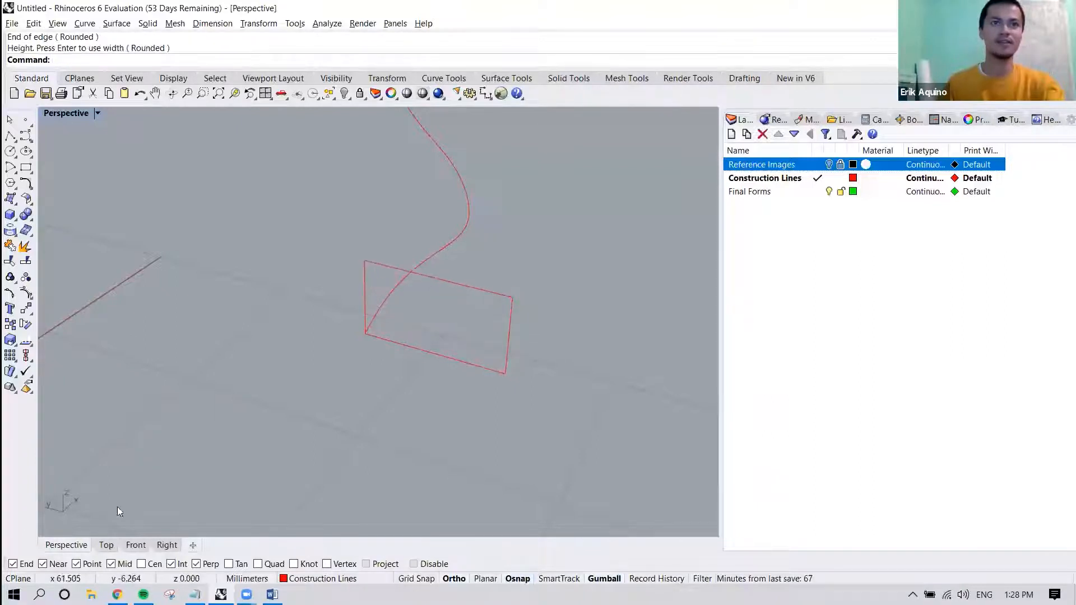
Show the Reference Images layer in the Top view and move the rectangle along Y across the right horn's base.
{"action": "left_click", "coordinate": [105, 544]}
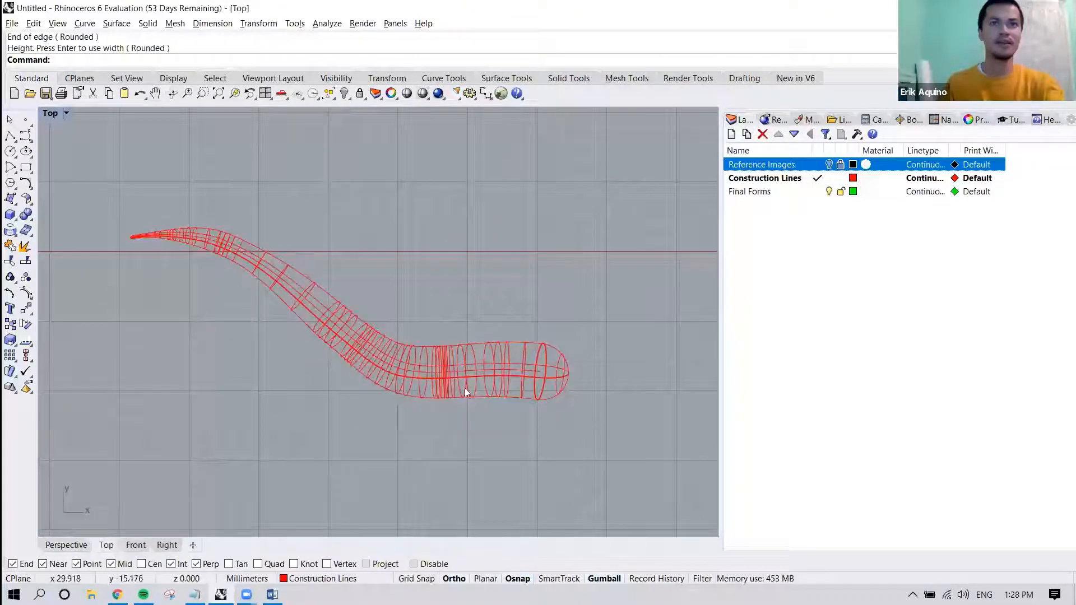
{"action": "right_click_drag", "start_coordinate": [556, 218], "coordinate": [473, 243]}
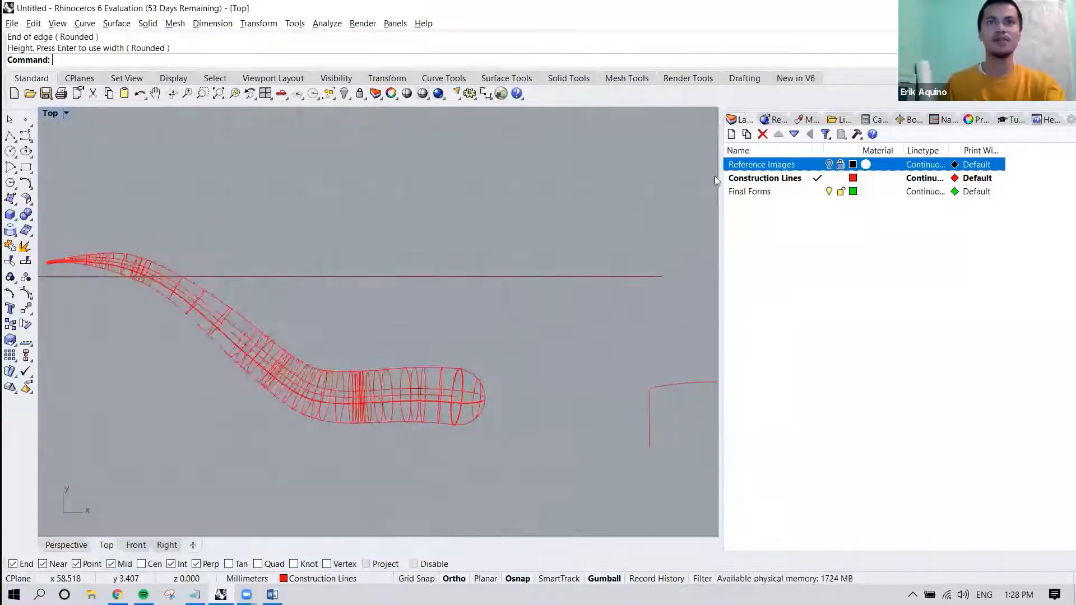
{"action": "left_click", "coordinate": [829, 164]}
{"action": "scroll", "coordinate": [466, 341], "scroll_direction": "up", "scroll_amount": 6}
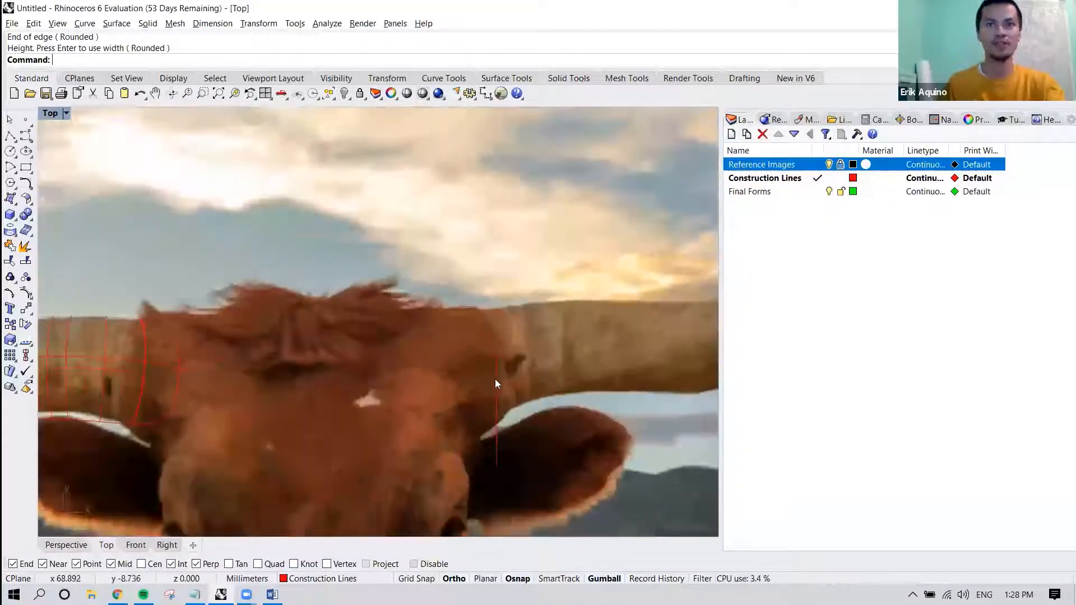
{"action": "left_click", "coordinate": [495, 379]}
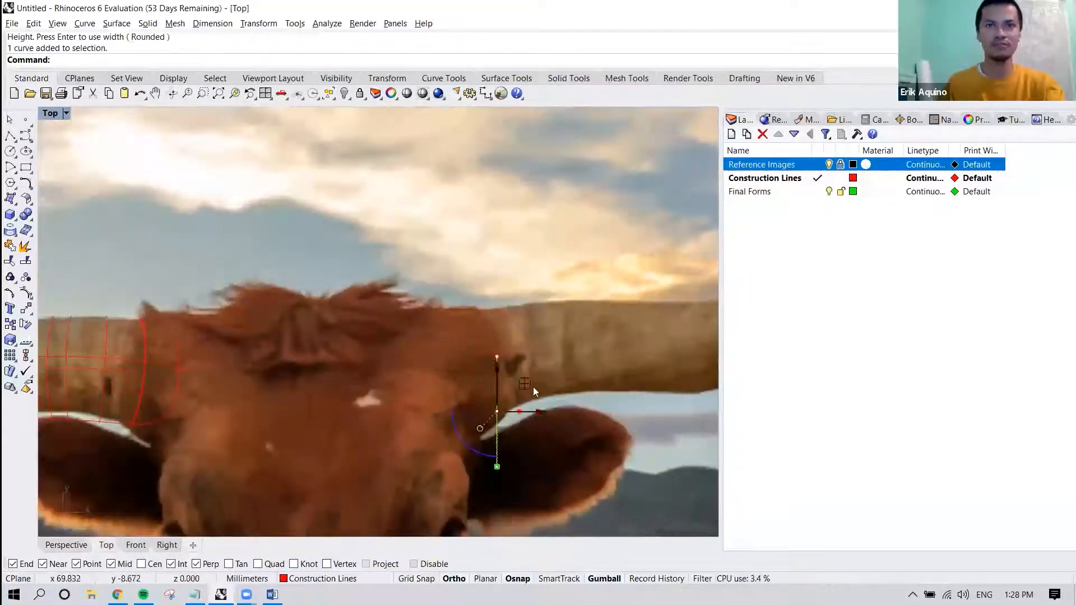
{"action": "left_click_drag", "start_coordinate": [526, 382], "coordinate": [502, 322]}
{"action": "key", "text": "ctrl+z"}
{"action": "scroll", "coordinate": [538, 342], "scroll_direction": "down", "scroll_amount": 4}
{"action": "right_click_drag", "start_coordinate": [563, 398], "coordinate": [432, 394]}
{"action": "left_click", "coordinate": [462, 348]}
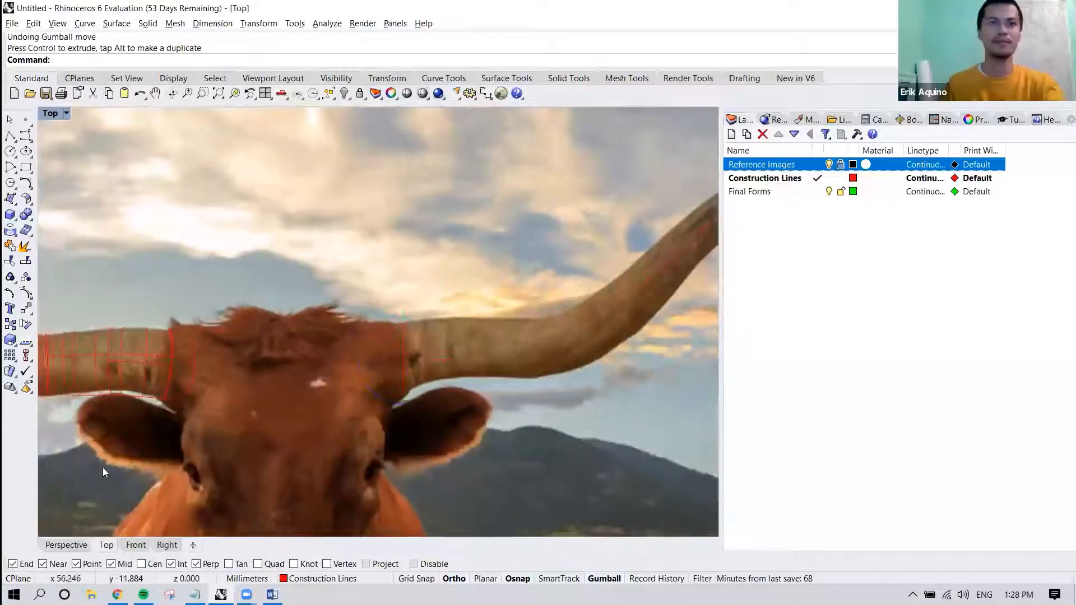
Return to the Perspective view, hide the Reference Images layer, and start a Sweep1 for the right horn.
{"action": "left_click", "coordinate": [67, 545]}
{"action": "right_click_drag", "start_coordinate": [374, 368], "coordinate": [366, 354]}
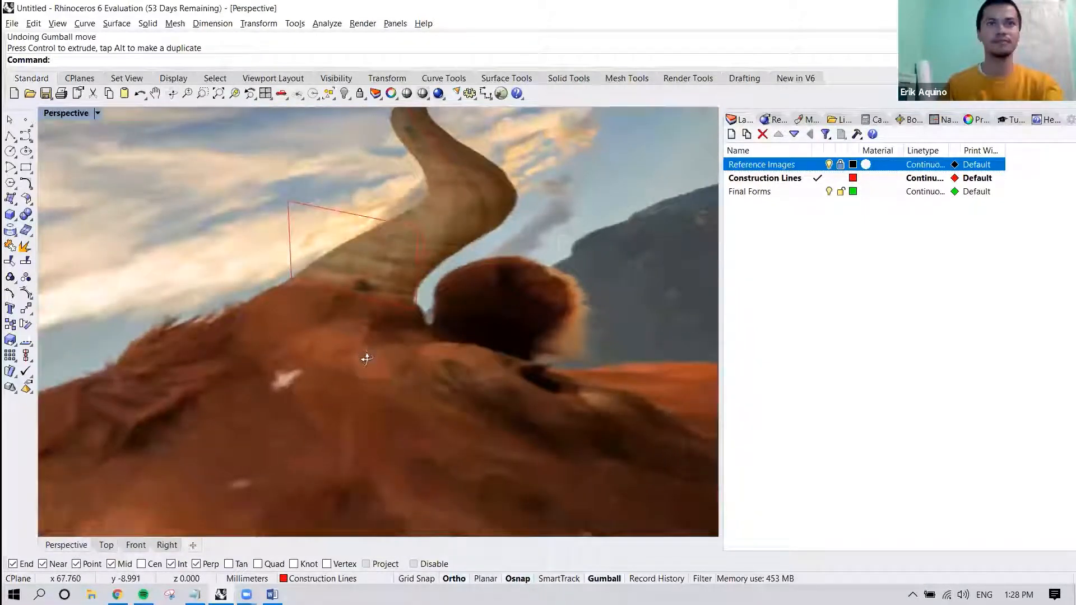
{"action": "left_click", "coordinate": [828, 164]}
{"action": "right_click_drag", "start_coordinate": [535, 307], "coordinate": [475, 373], "text": "shift"}
{"action": "type", "text": "Sweep1"}
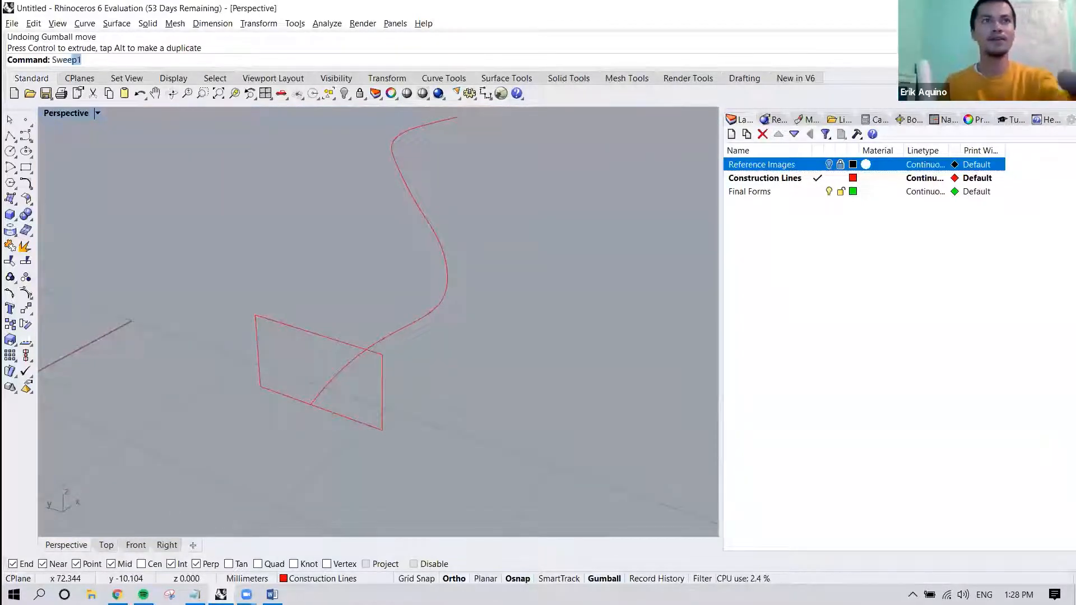
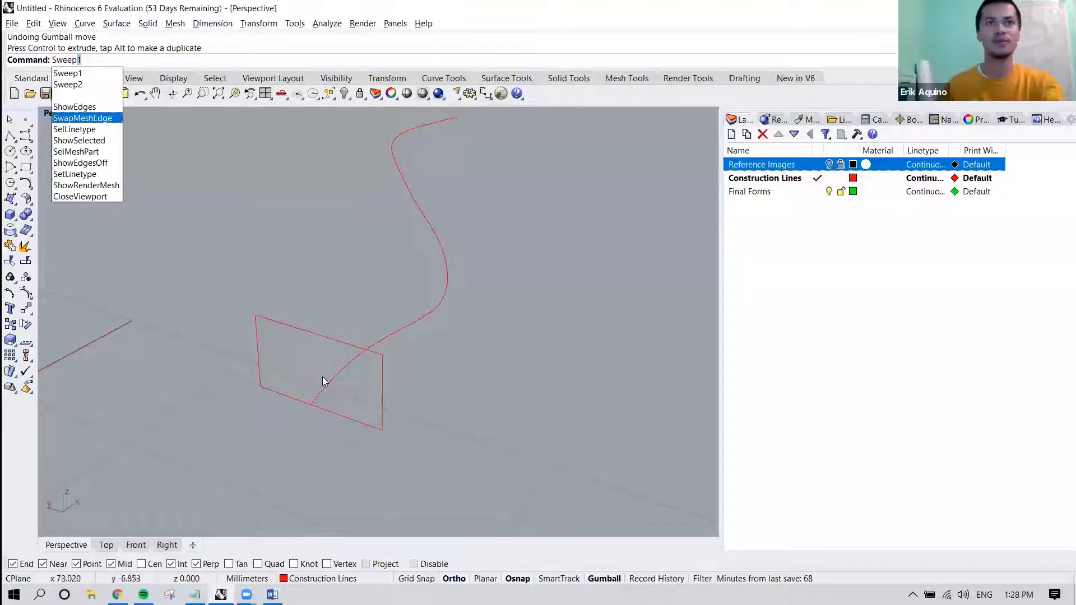
Set up a Sweep1 with the right horn's curve as rail and the base rectangle as cross section, accepting the default seam.
{"action": "left_click", "coordinate": [82, 74]}
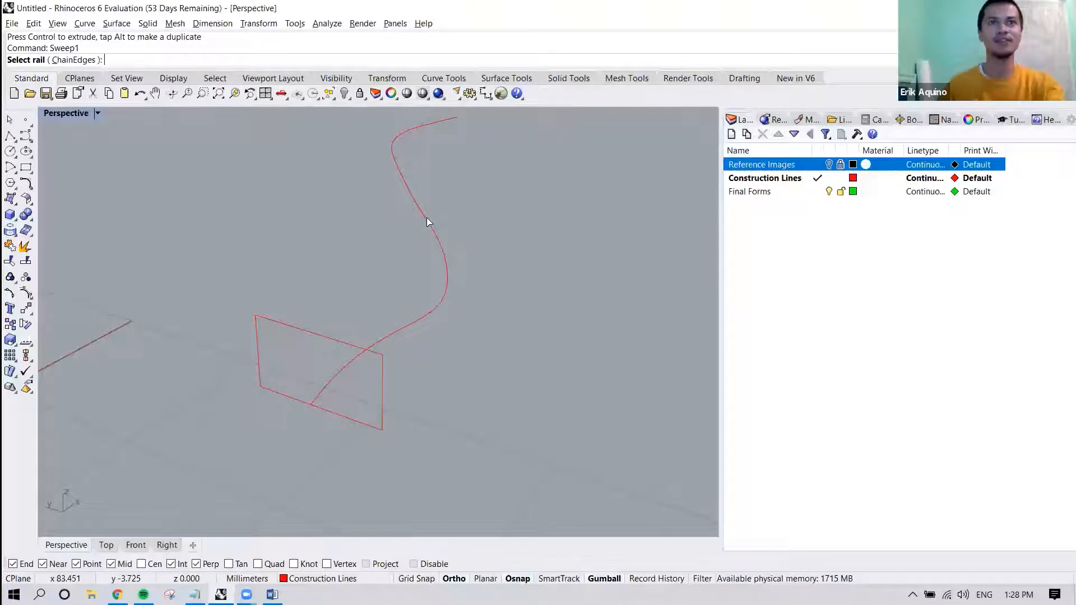
{"action": "left_click", "coordinate": [399, 329]}
{"action": "right_click_drag", "start_coordinate": [442, 295], "coordinate": [410, 285]}
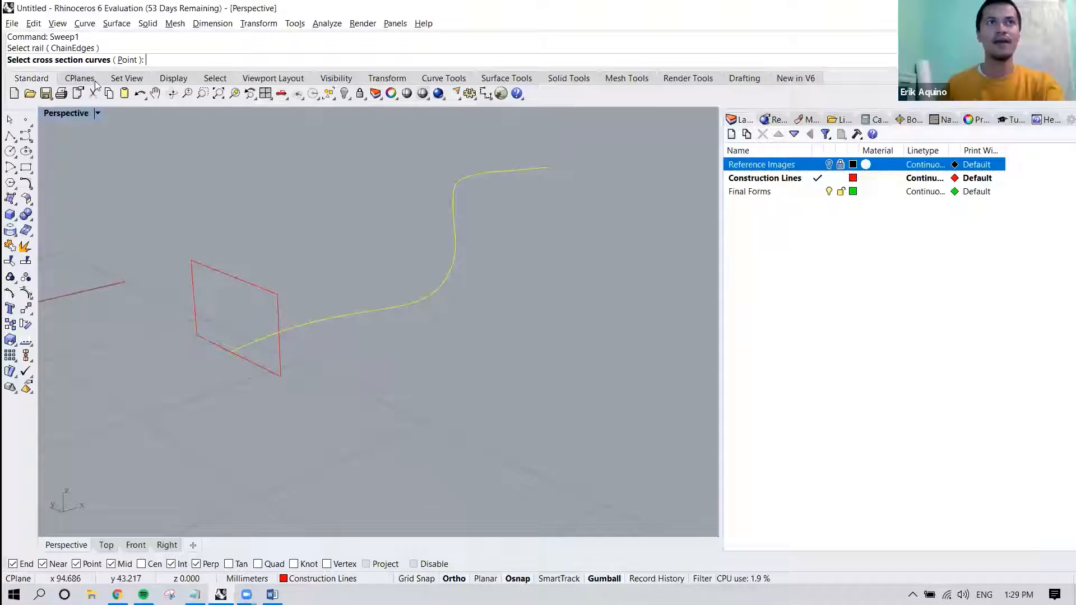
{"action": "left_click", "coordinate": [248, 285]}
{"action": "right_click_drag", "start_coordinate": [224, 270], "coordinate": [254, 290]}
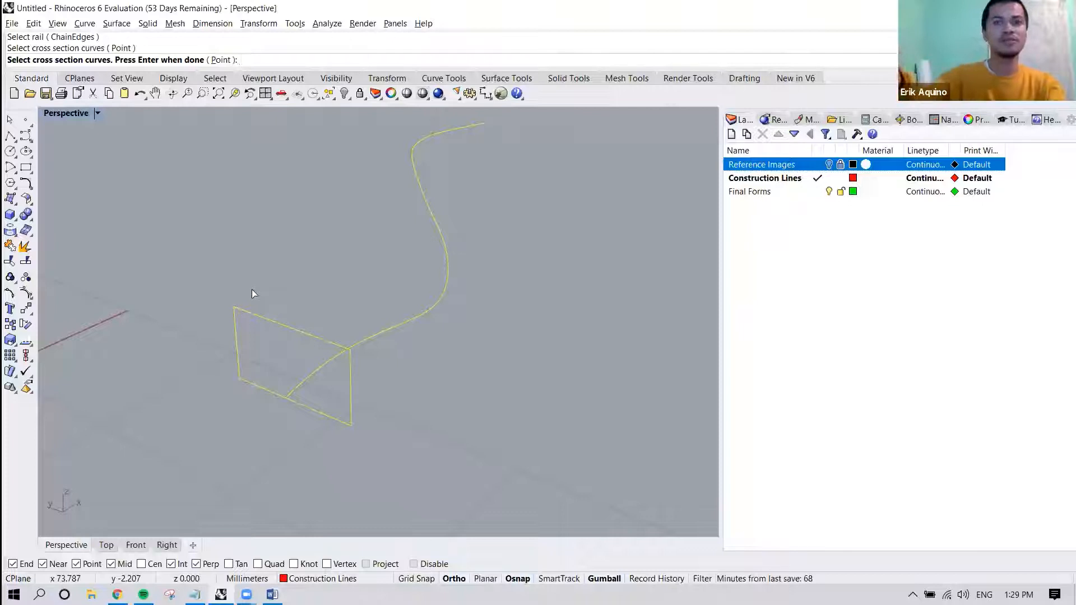
{"action": "key", "text": "Return"}
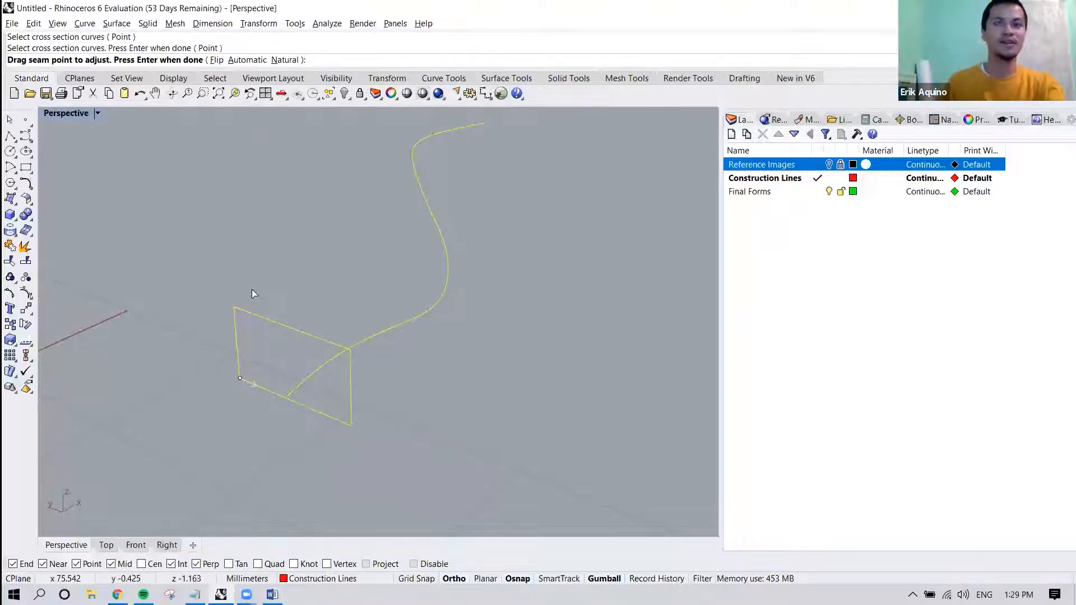
{"action": "key", "text": "Return"}
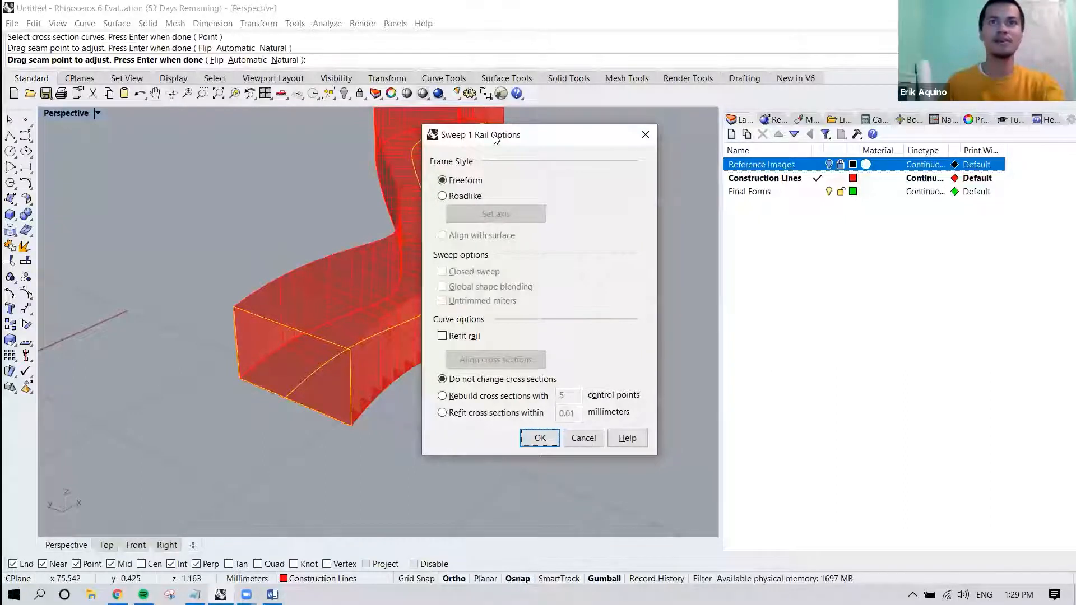
Compare the Freeform and Roadlike frame styles in the sweep preview and create the sweep with Freeform.
{"action": "left_click_drag", "start_coordinate": [496, 139], "coordinate": [679, 135]}
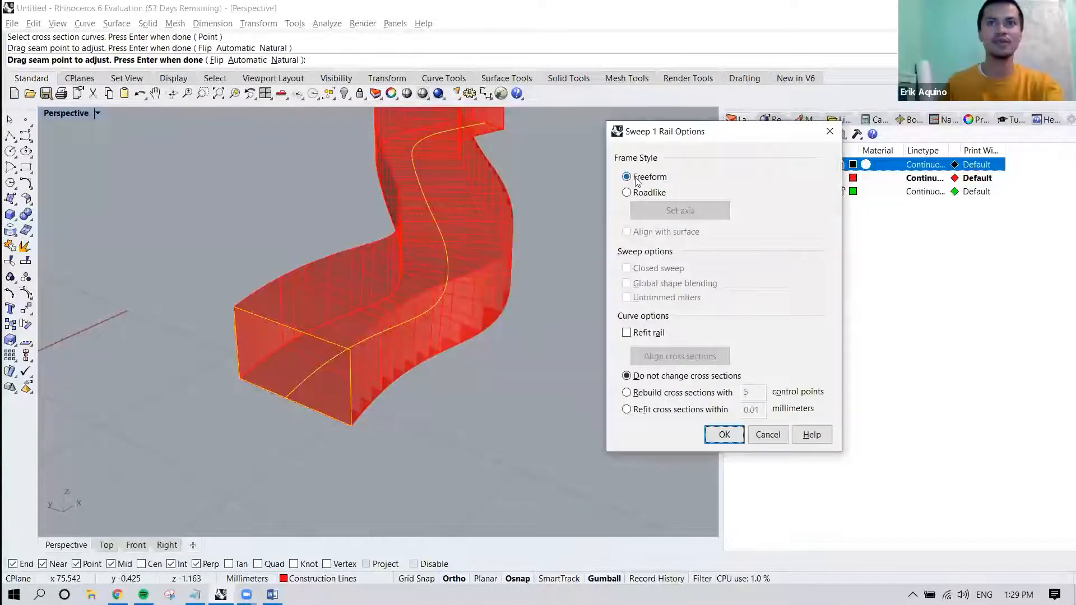
{"action": "right_click_drag", "start_coordinate": [494, 255], "coordinate": [476, 234]}
{"action": "left_click", "coordinate": [627, 193]}
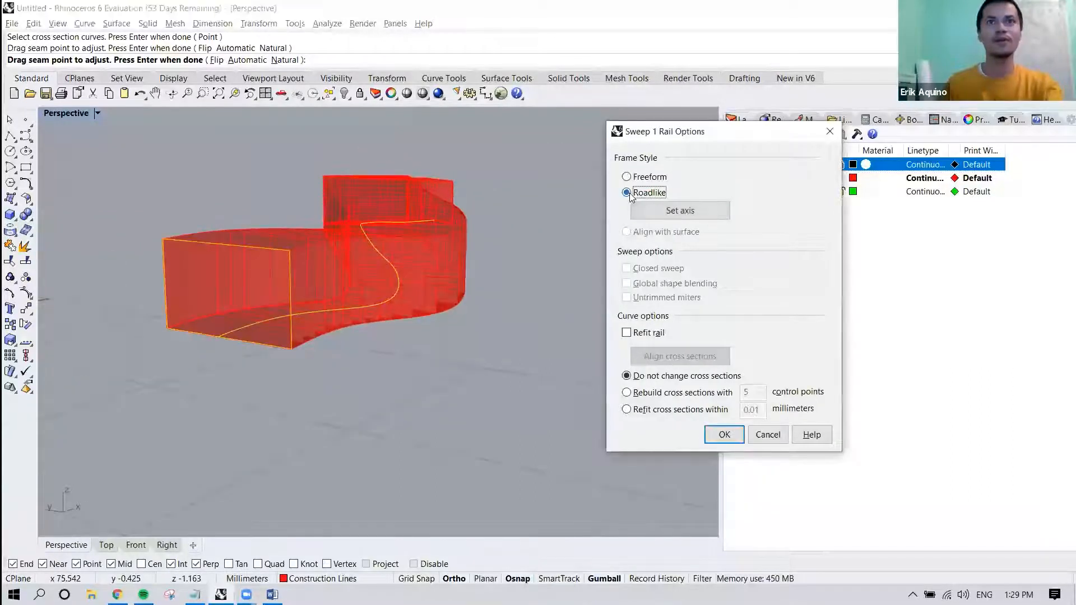
{"action": "left_click", "coordinate": [626, 177]}
{"action": "left_click", "coordinate": [627, 193]}
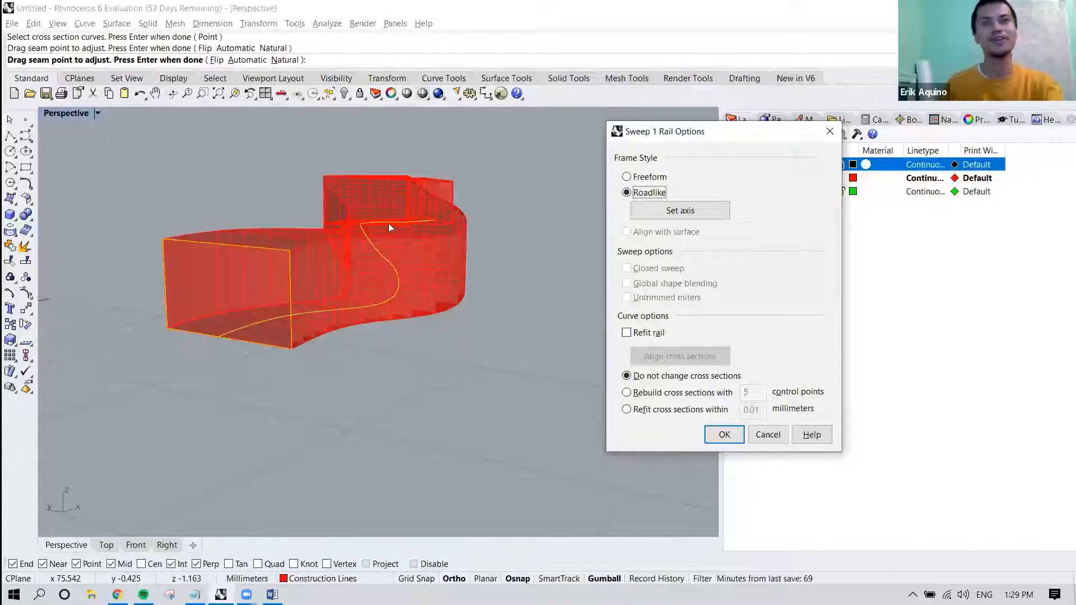
{"action": "left_click", "coordinate": [627, 177]}
{"action": "right_click_drag", "start_coordinate": [397, 203], "coordinate": [374, 264]}
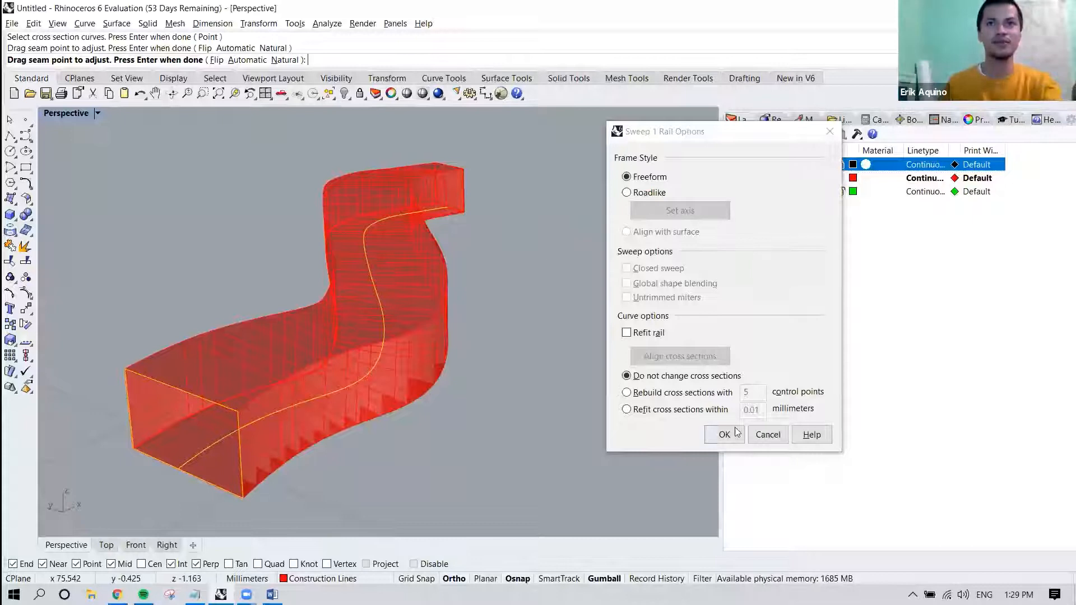
{"action": "left_click", "coordinate": [641, 195]}
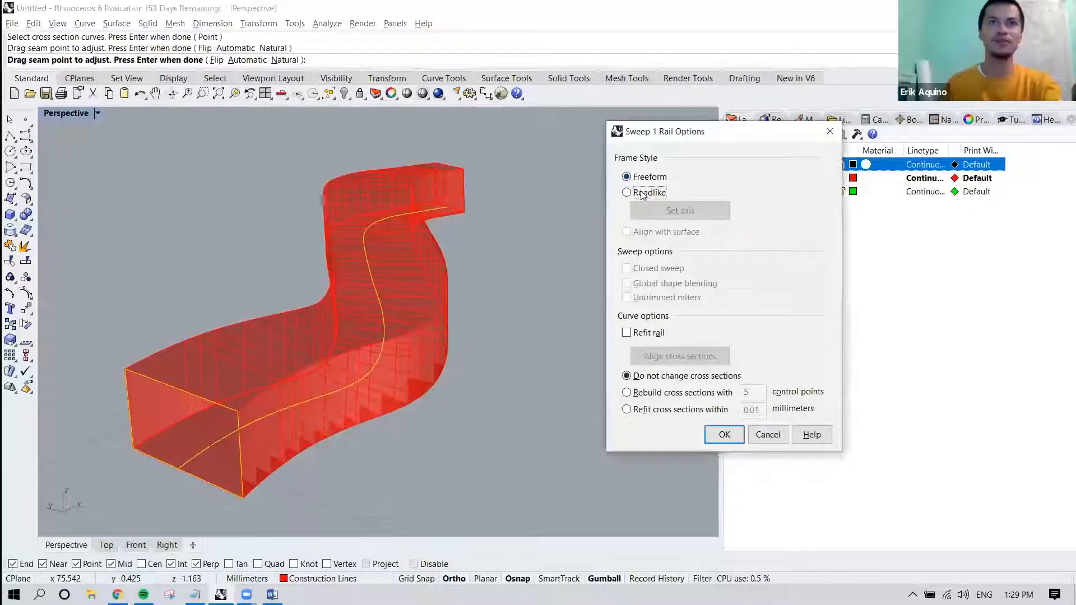
{"action": "left_click", "coordinate": [647, 182]}
{"action": "left_click", "coordinate": [711, 430]}
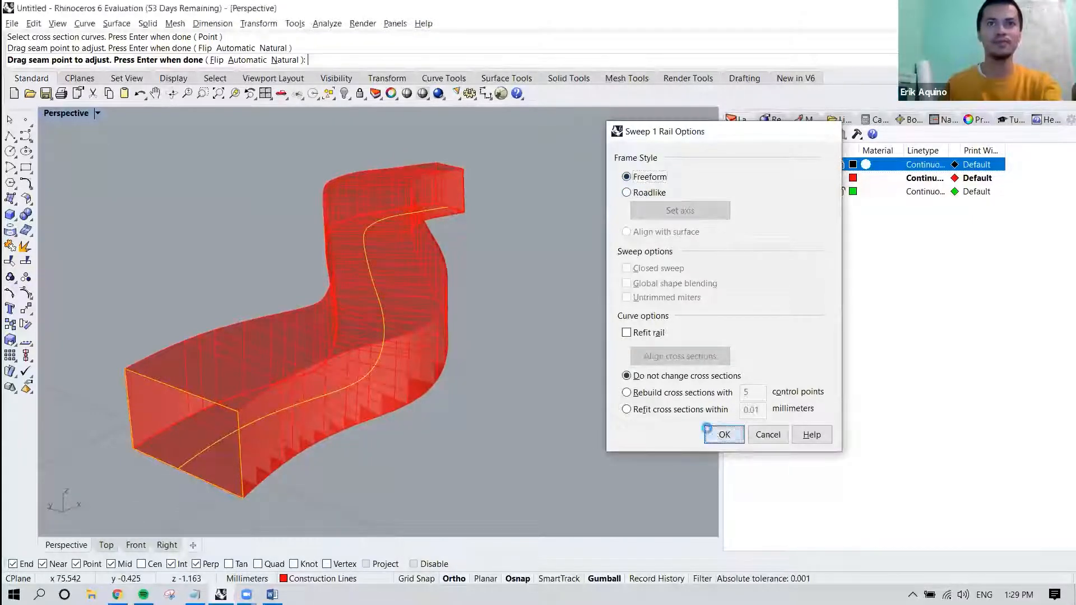
Inspect the constant-section right horn from several angles and undo its sweep.
{"action": "right_click_drag", "start_coordinate": [530, 404], "coordinate": [597, 411]}
{"action": "right_click_drag", "start_coordinate": [408, 412], "coordinate": [355, 391]}
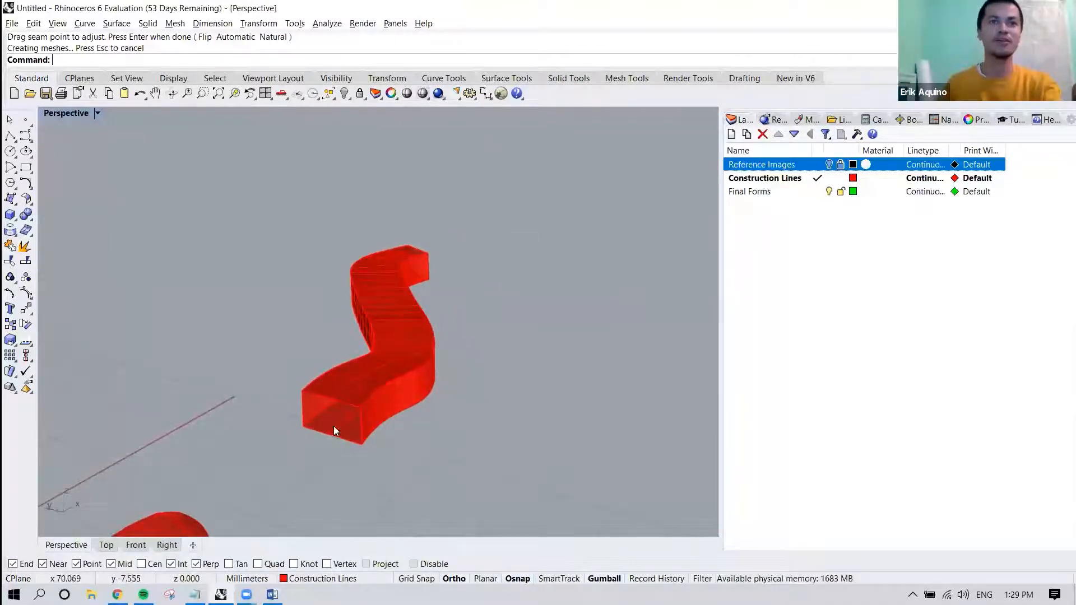
{"action": "right_click_drag", "start_coordinate": [413, 250], "coordinate": [420, 418]}
{"action": "key", "text": "ctrl+z"}
Draw a vertical rectangle about 1 mm wide and 0.5 mm high at the tip of the right horn's curve and shift it along Y across the curve.
{"action": "left_click", "coordinate": [419, 414]}
{"action": "type", "text": "Rectangle"}
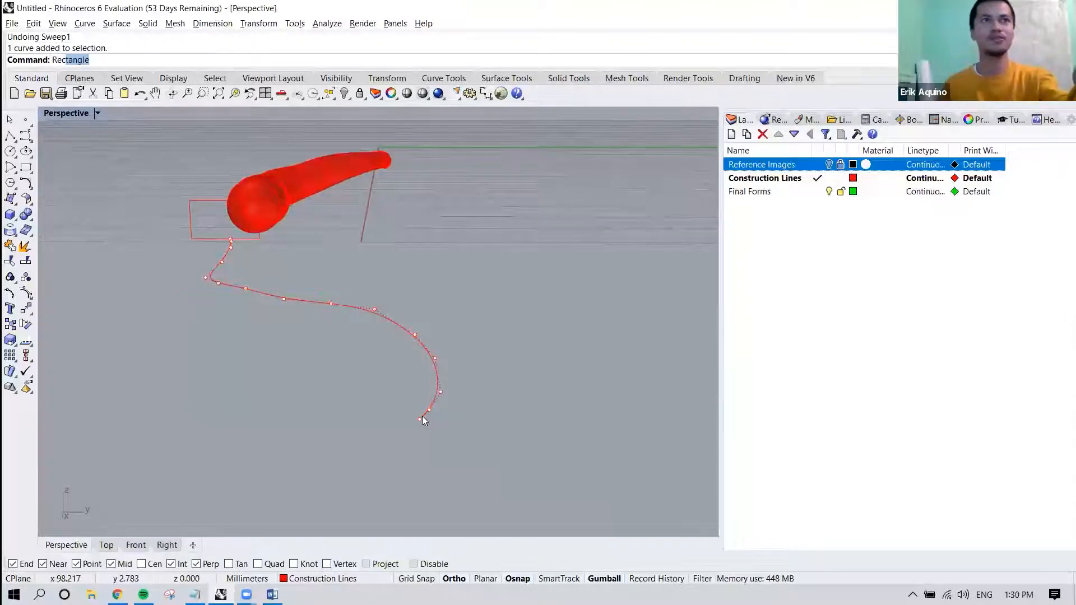
{"action": "key", "text": "Return"}
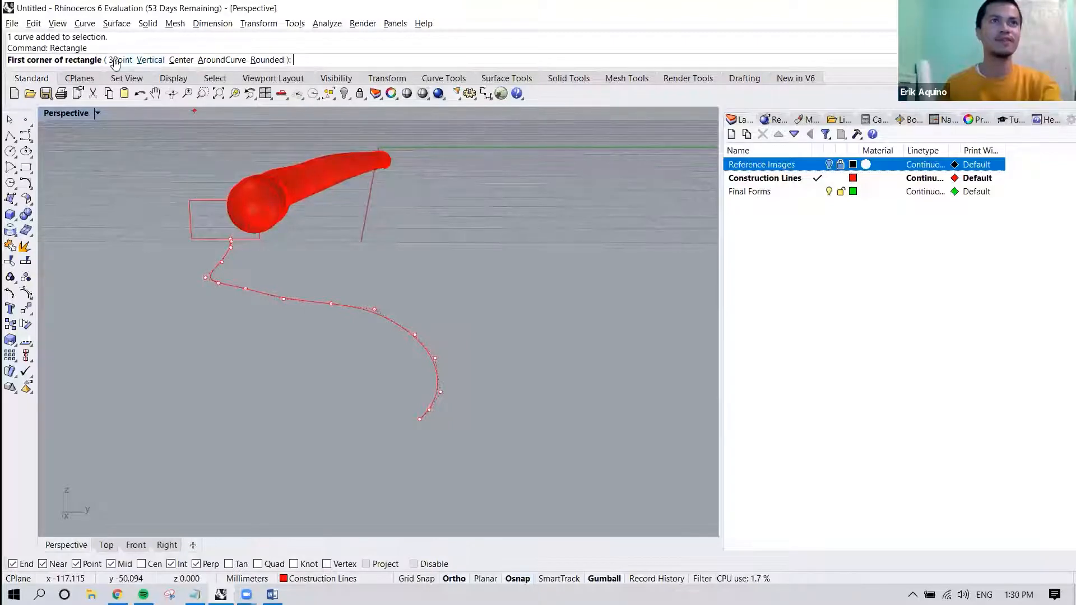
{"action": "left_click", "coordinate": [152, 60]}
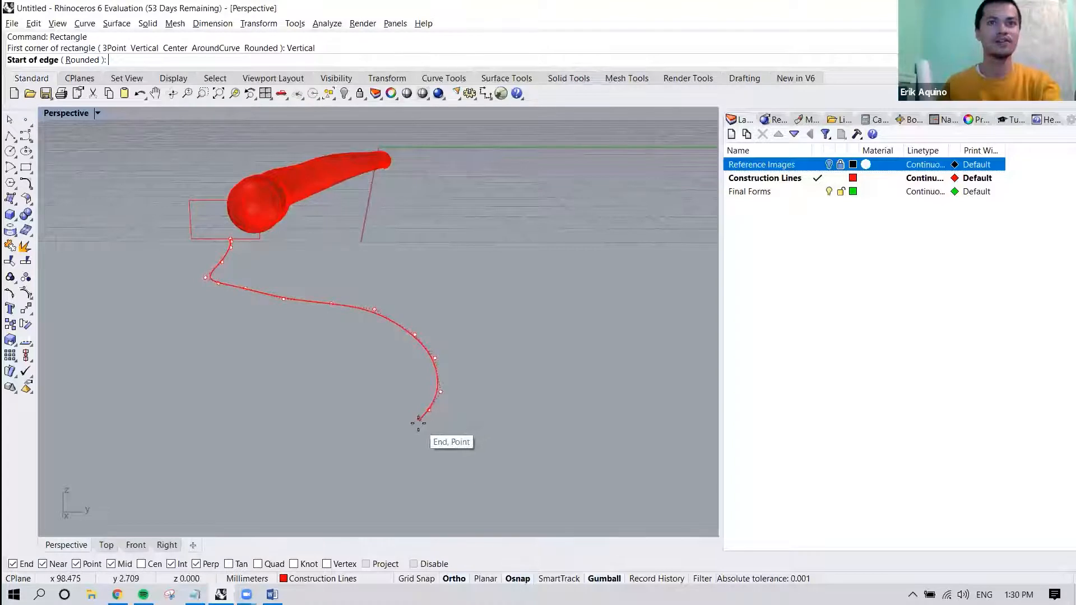
{"action": "left_click", "coordinate": [419, 420]}
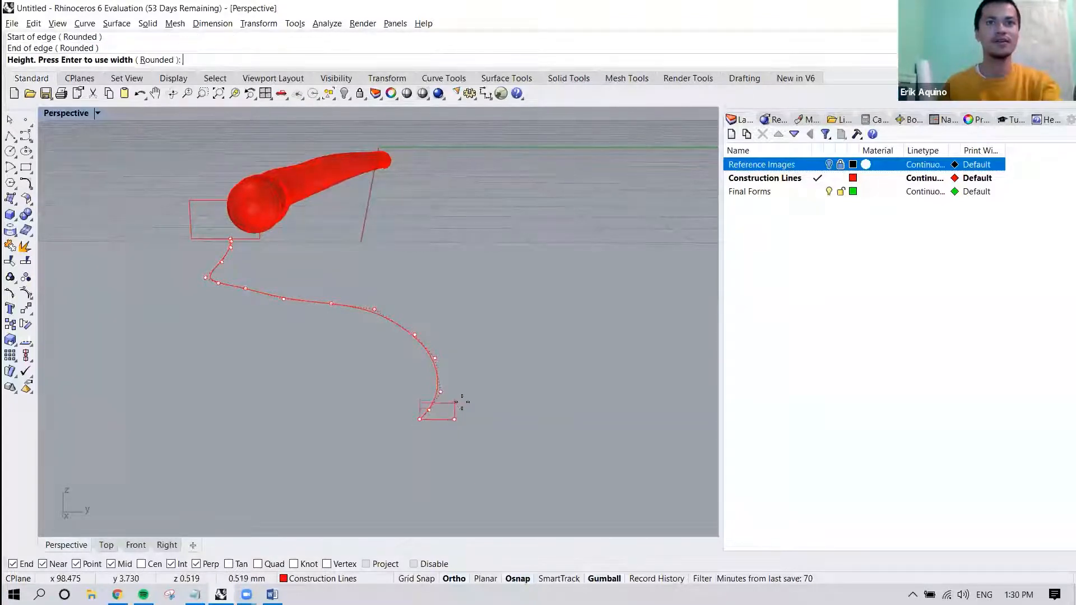
{"action": "left_click", "coordinate": [461, 400]}
{"action": "left_click", "coordinate": [455, 409]}
{"action": "left_click_drag", "start_coordinate": [476, 411], "coordinate": [462, 413]}
{"action": "left_click", "coordinate": [500, 404]}
Create a Sweep1 along the right horn's curve using the tip and base rectangles as cross sections with the Freeform frame style.
{"action": "right_click_drag", "start_coordinate": [443, 391], "coordinate": [559, 386]}
{"action": "right_click_drag", "start_coordinate": [470, 389], "coordinate": [482, 399]}
{"action": "type", "text": "Sweep1"}
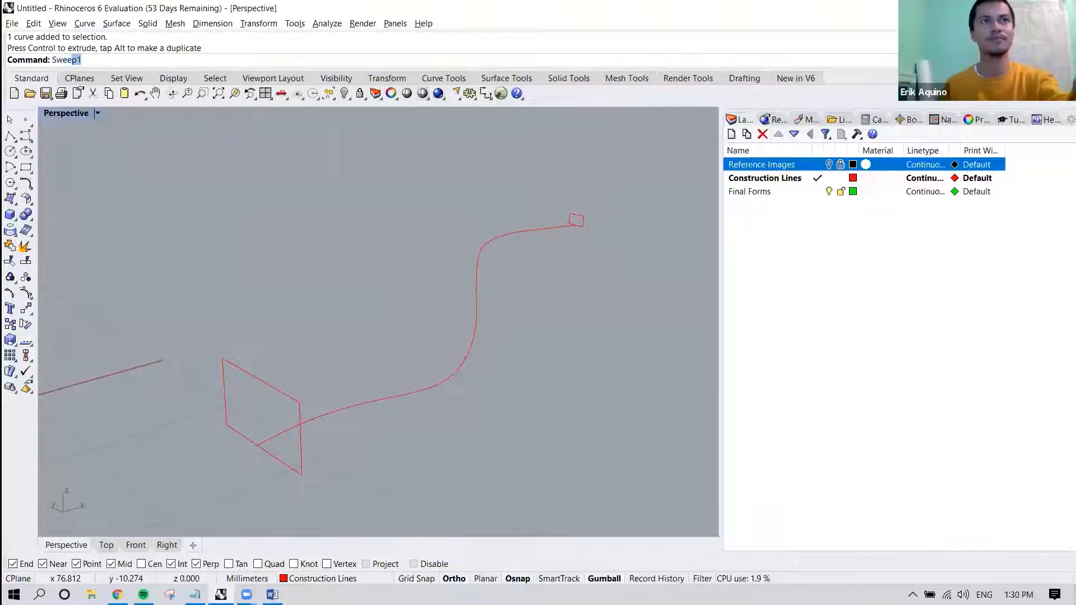
{"action": "key", "text": "Return"}
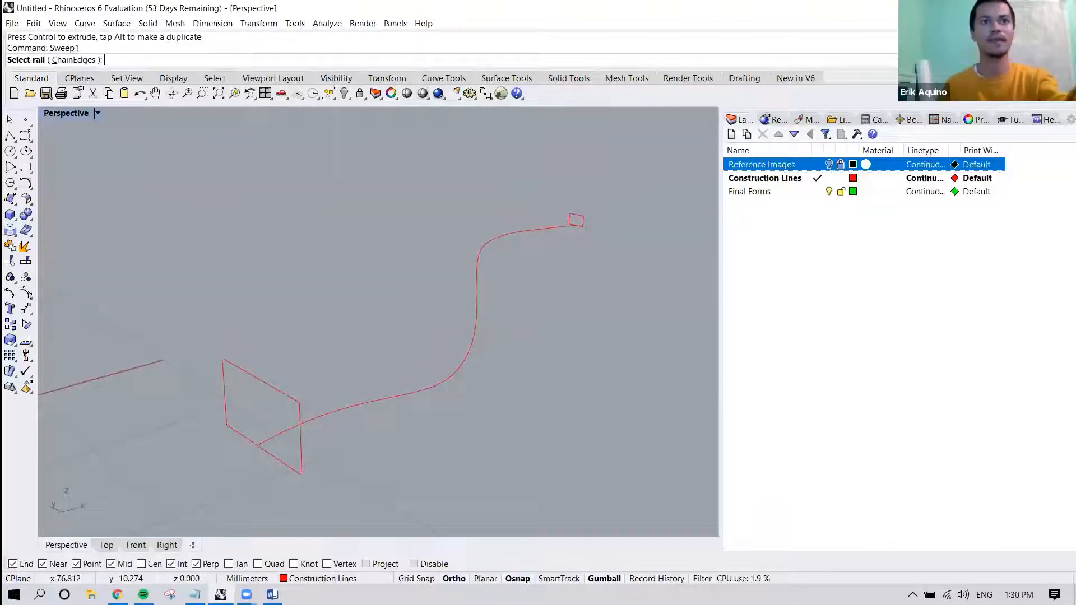
{"action": "left_click", "coordinate": [449, 380]}
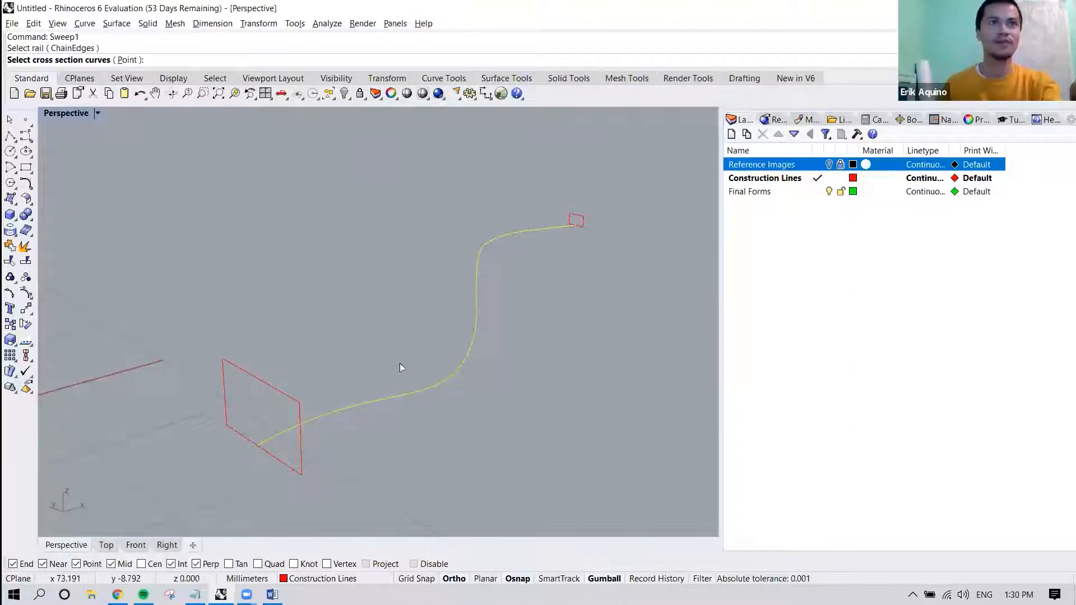
{"action": "left_click", "coordinate": [576, 220]}
{"action": "left_click", "coordinate": [267, 385]}
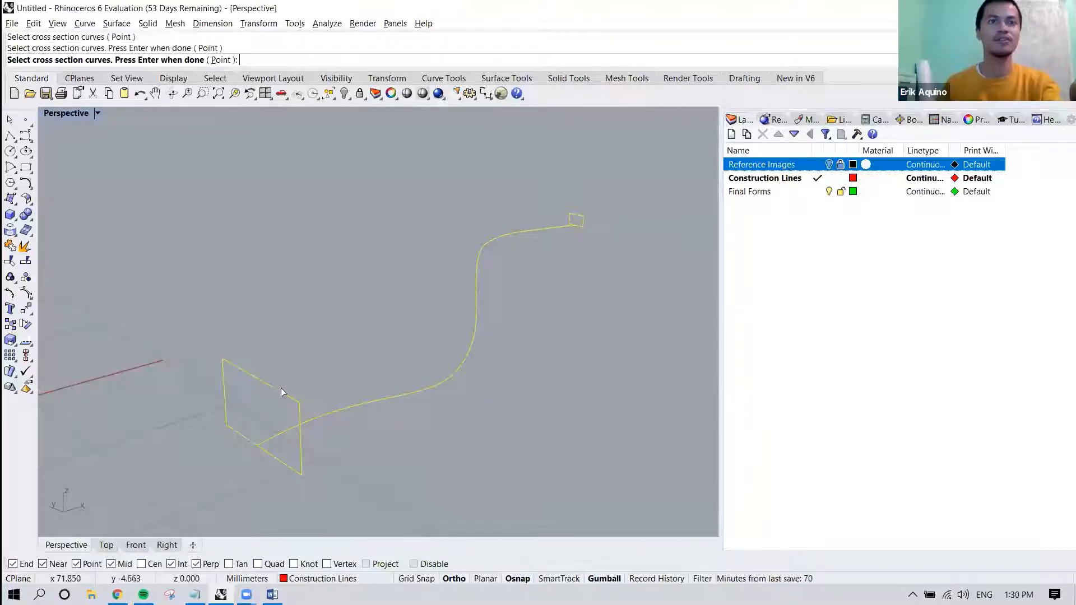
{"action": "mouse_move", "coordinate": [297, 392]}
{"action": "right_mouse_down"}
{"action": "mouse_move", "coordinate": [314, 391]}
{"action": "mouse_move", "coordinate": [283, 405]}
{"action": "right_mouse_up"}
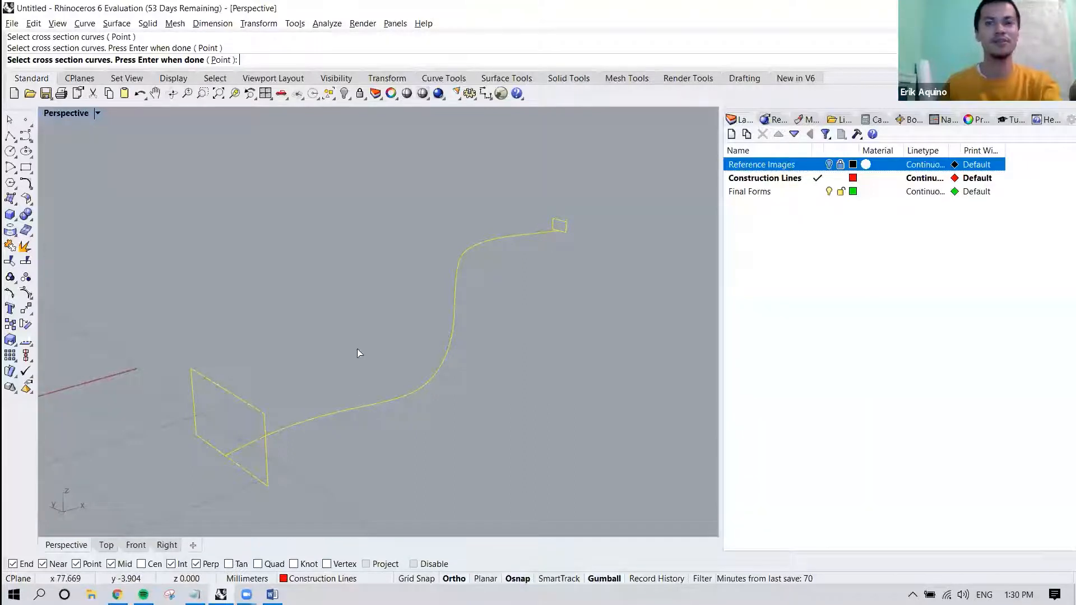
{"action": "key", "text": "Return"}
{"action": "key", "text": "Return"}
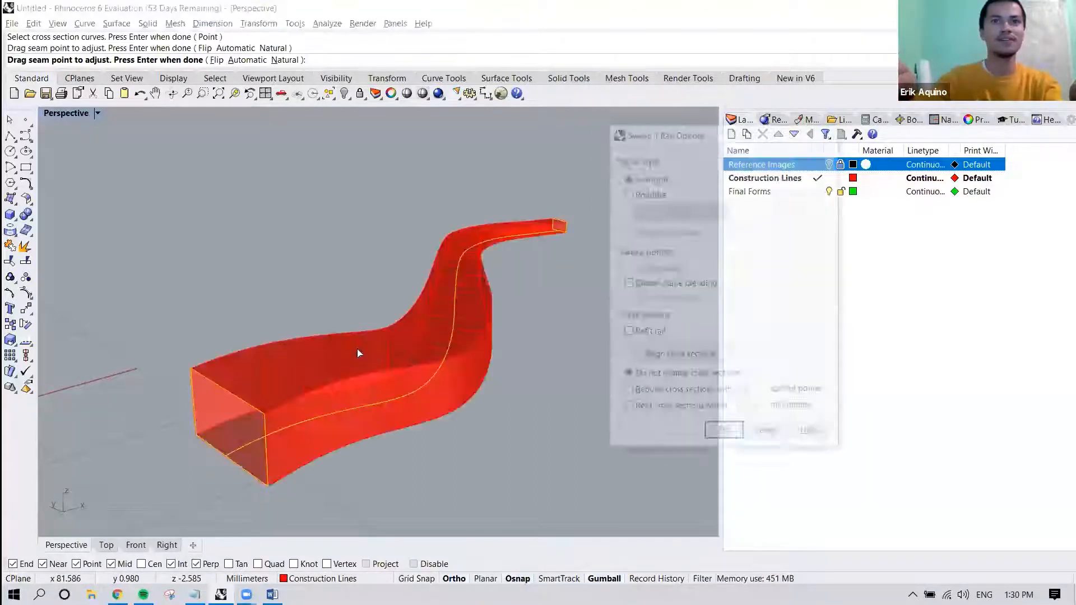
{"action": "left_click", "coordinate": [661, 193]}
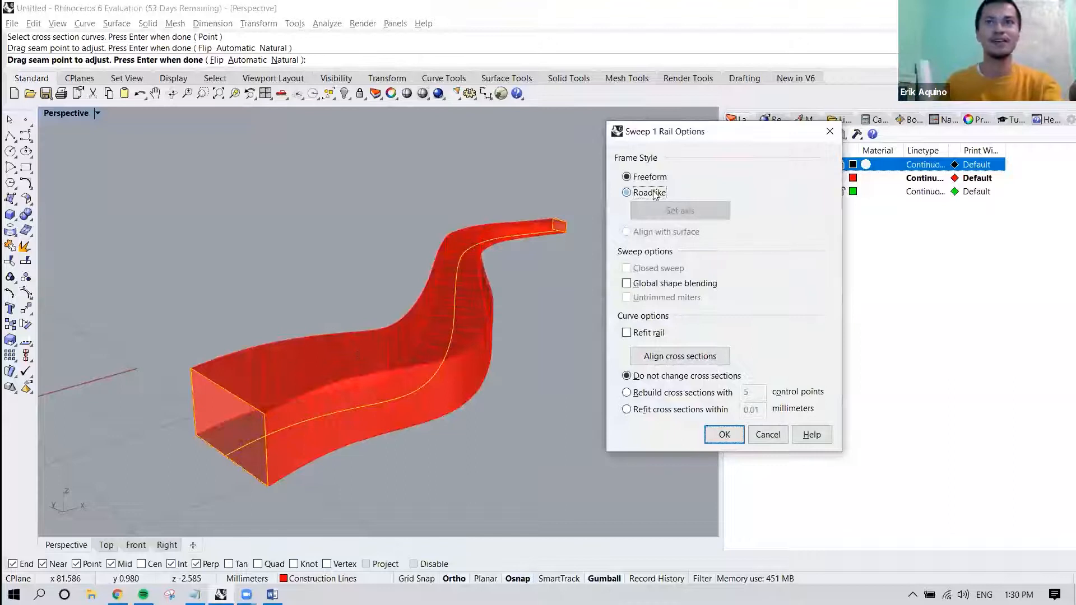
{"action": "left_click", "coordinate": [650, 177]}
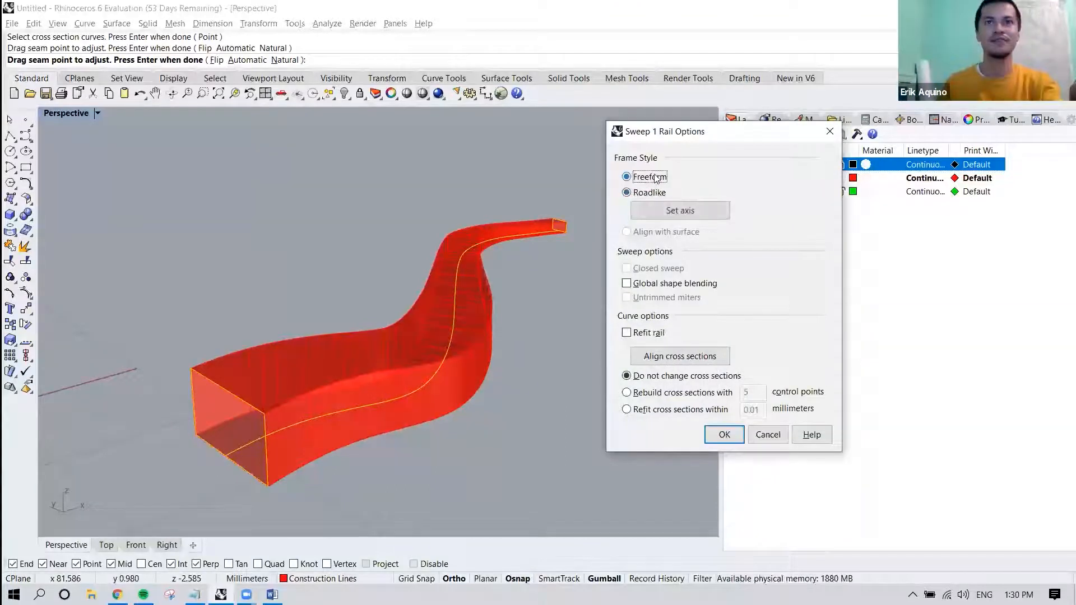
{"action": "left_click", "coordinate": [725, 435]}
Show the Reference Images layer and compare both modelled horns with the picture from above and at an angle.
{"action": "right_click_drag", "start_coordinate": [600, 372], "coordinate": [414, 375]}
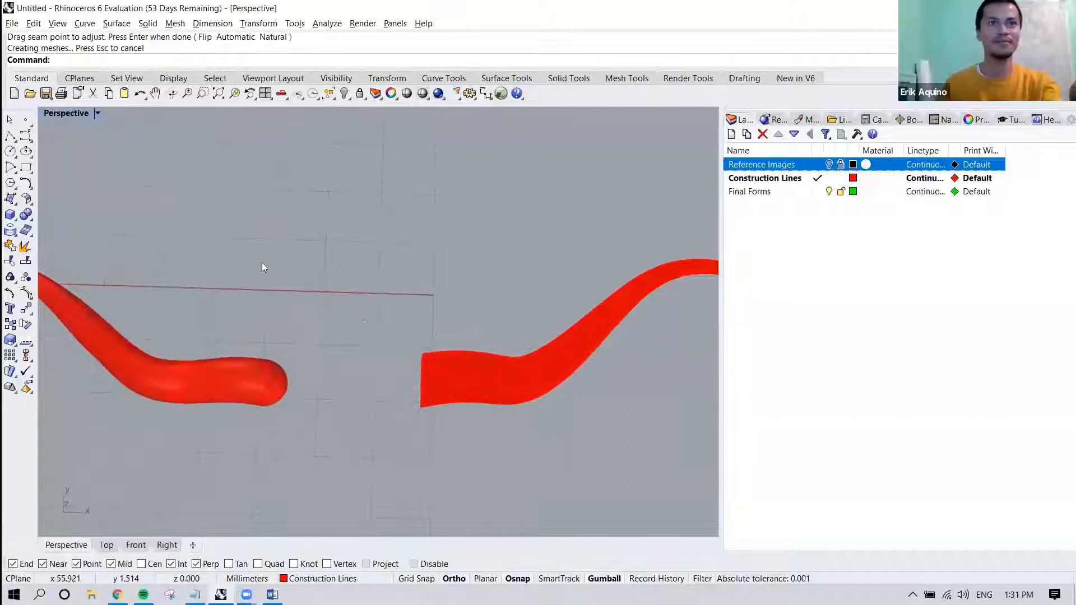
{"action": "left_click", "coordinate": [829, 164]}
{"action": "right_click_drag", "start_coordinate": [409, 333], "coordinate": [420, 290]}
{"action": "scroll", "coordinate": [419, 349], "scroll_direction": "up", "scroll_amount": 5}
{"action": "scroll", "coordinate": [419, 290], "scroll_direction": "down", "scroll_amount": 2}
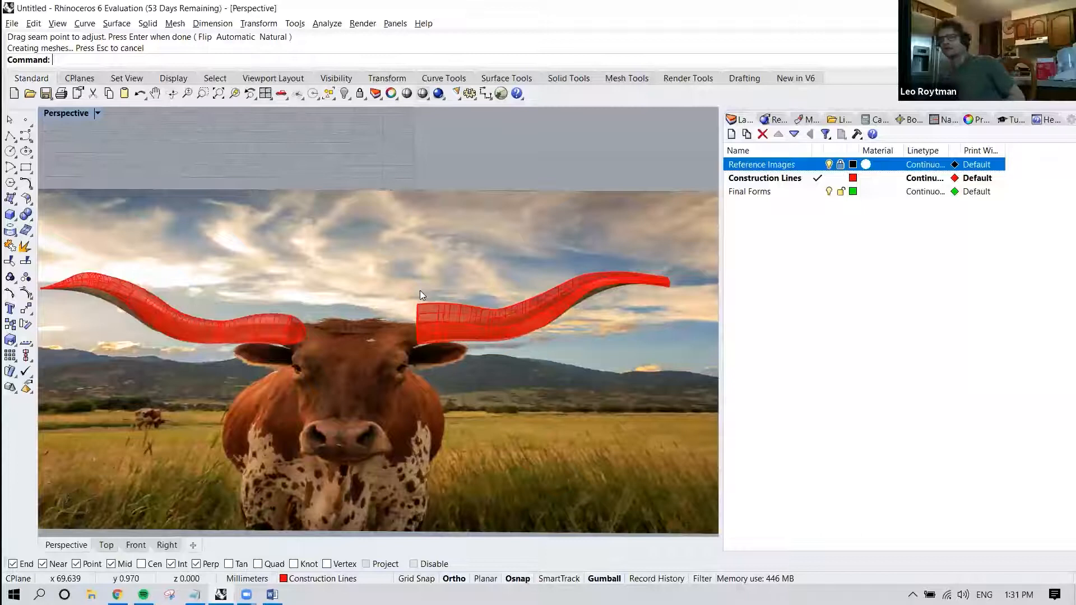
{"action": "scroll", "coordinate": [417, 341], "scroll_direction": "up", "scroll_amount": 3}
{"action": "right_click_drag", "start_coordinate": [417, 341], "coordinate": [419, 379]}
{"action": "scroll", "coordinate": [419, 379], "scroll_direction": "down", "scroll_amount": 2}
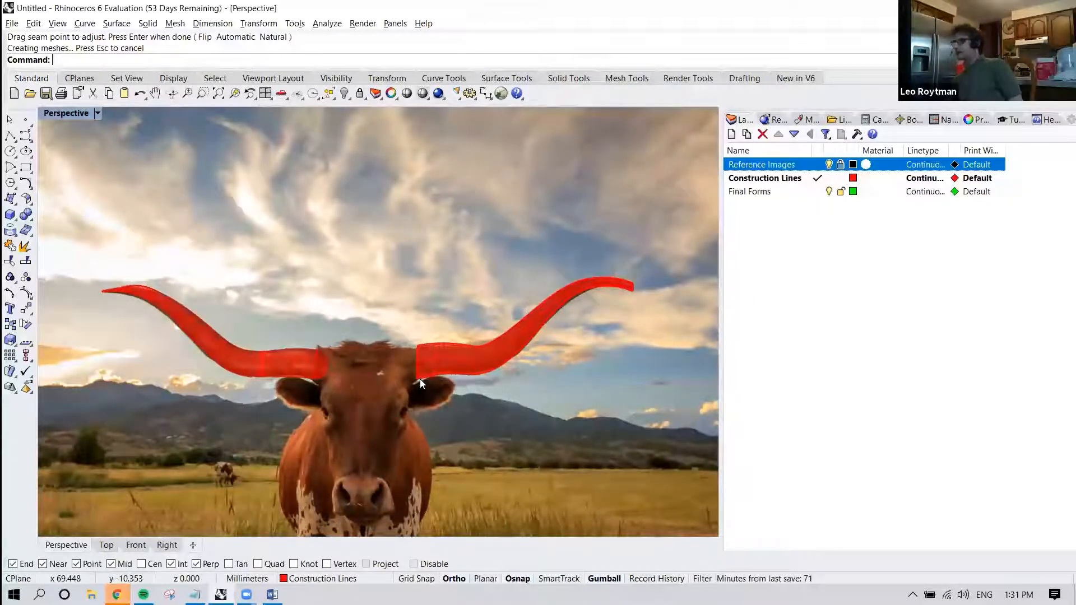
Delete the swept right horn and the small rectangle at the tip of its curve.
{"action": "left_click", "coordinate": [475, 354]}
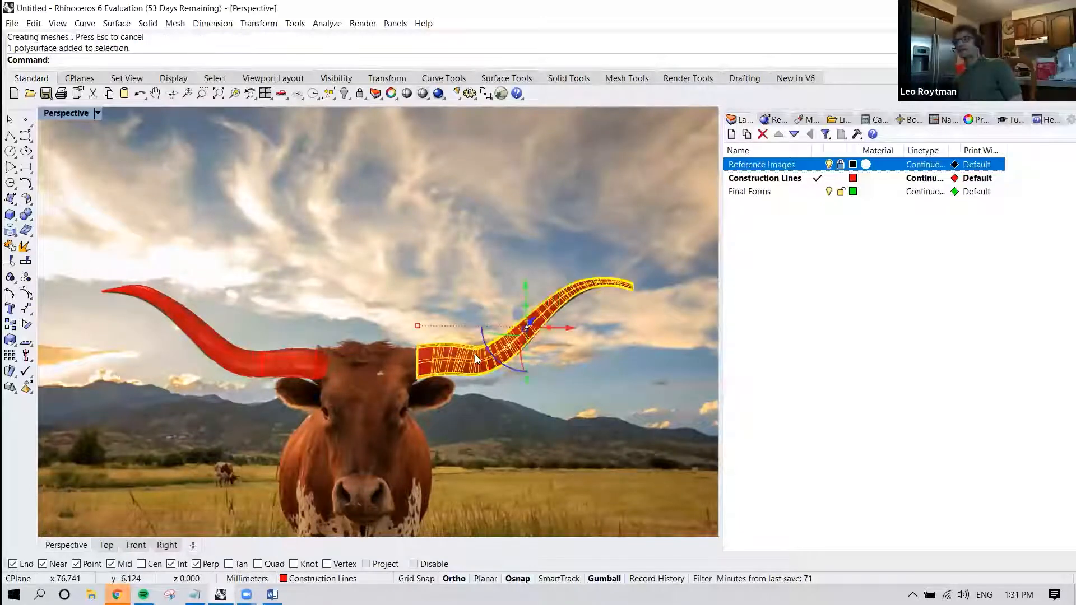
{"action": "key", "text": "Delete"}
{"action": "right_click_drag", "start_coordinate": [568, 337], "coordinate": [555, 369]}
{"action": "scroll", "coordinate": [517, 363], "scroll_direction": "up", "scroll_amount": 3}
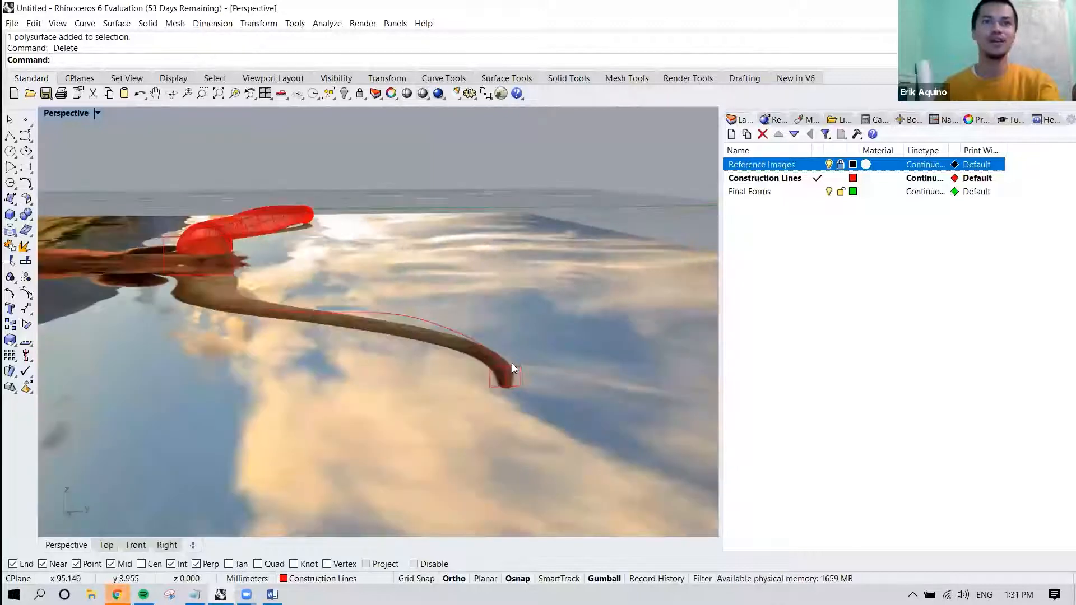
{"action": "left_click", "coordinate": [512, 366]}
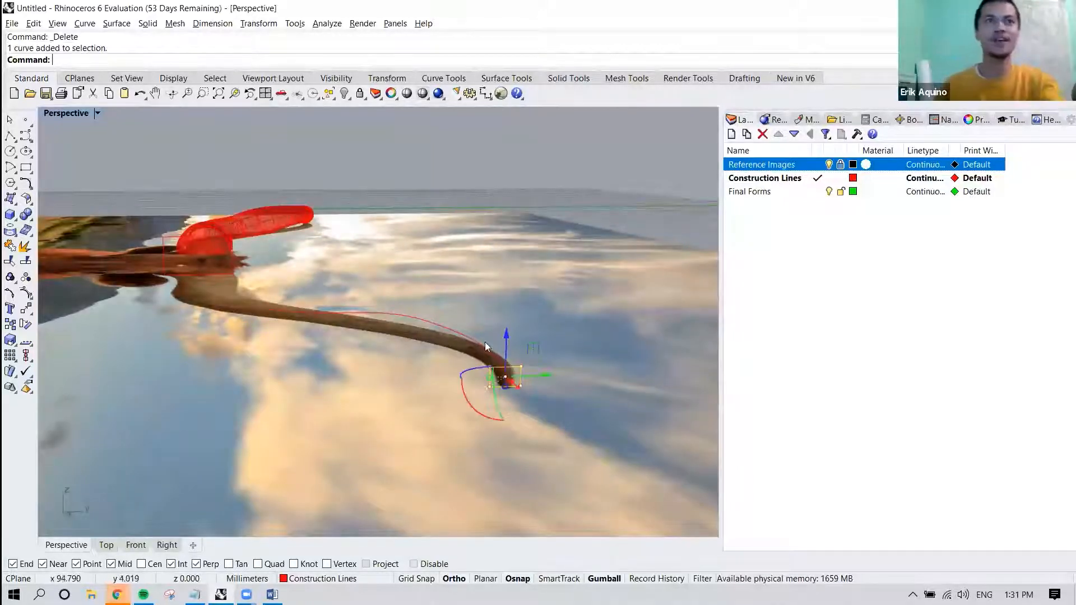
{"action": "right_click_drag", "start_coordinate": [485, 342], "coordinate": [496, 351]}
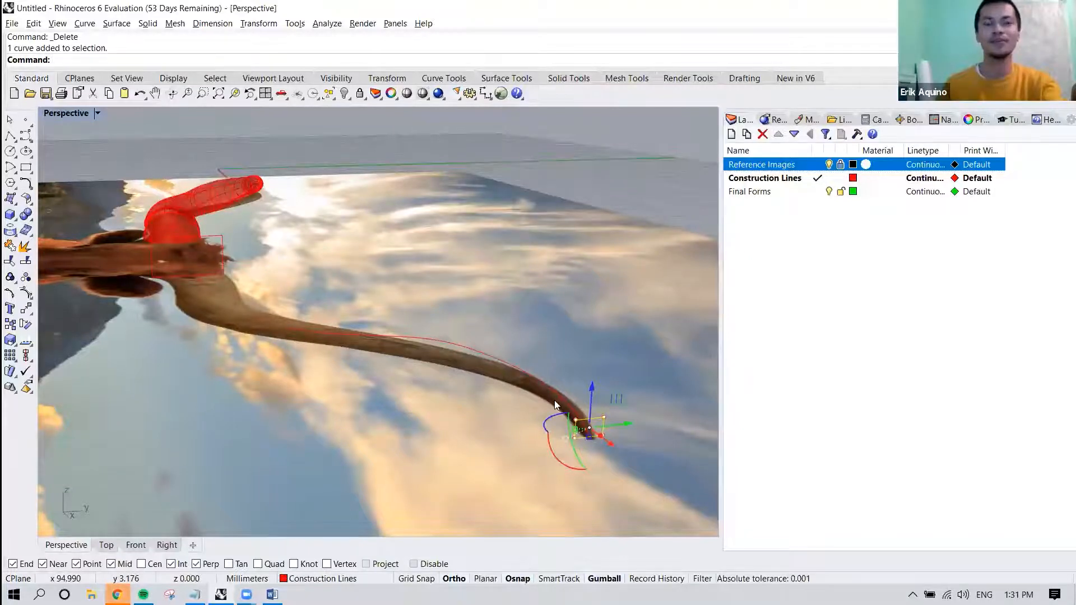
{"action": "right_click_drag", "start_coordinate": [576, 403], "coordinate": [560, 411]}
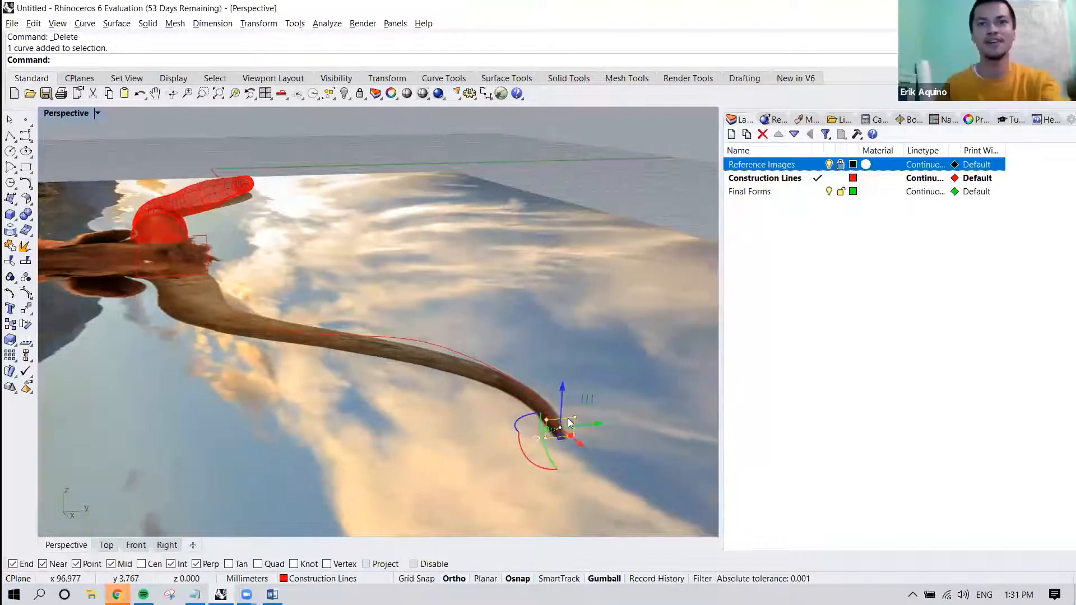
{"action": "key", "text": "Delete"}
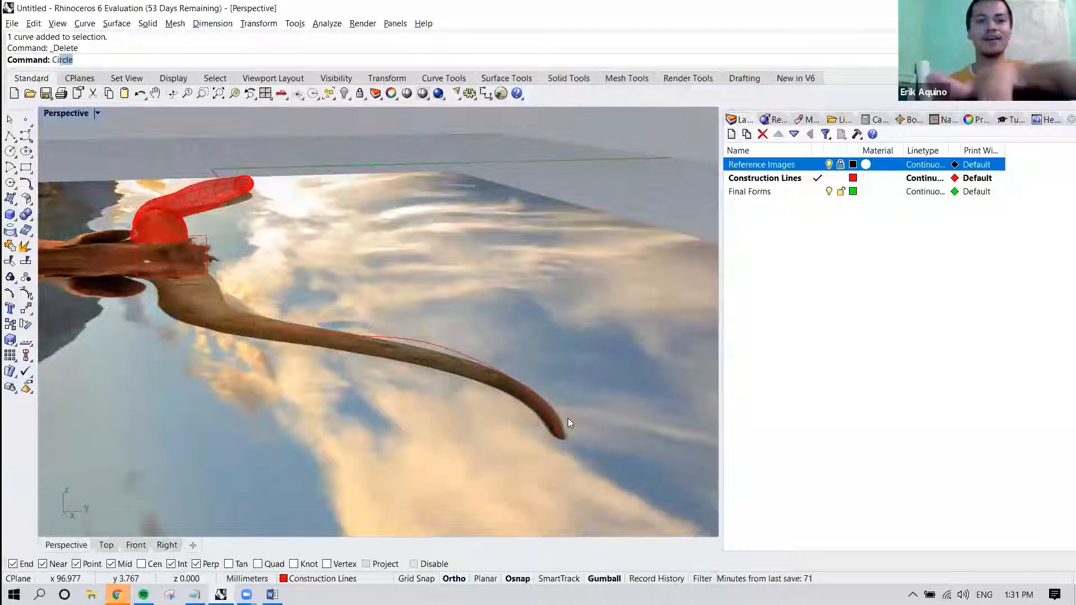
Hide the Reference Images layer and draw a small vertical circle centred on the tip of the right horn's curve.
{"action": "type", "text": "circle"}
{"action": "key", "text": "Return"}
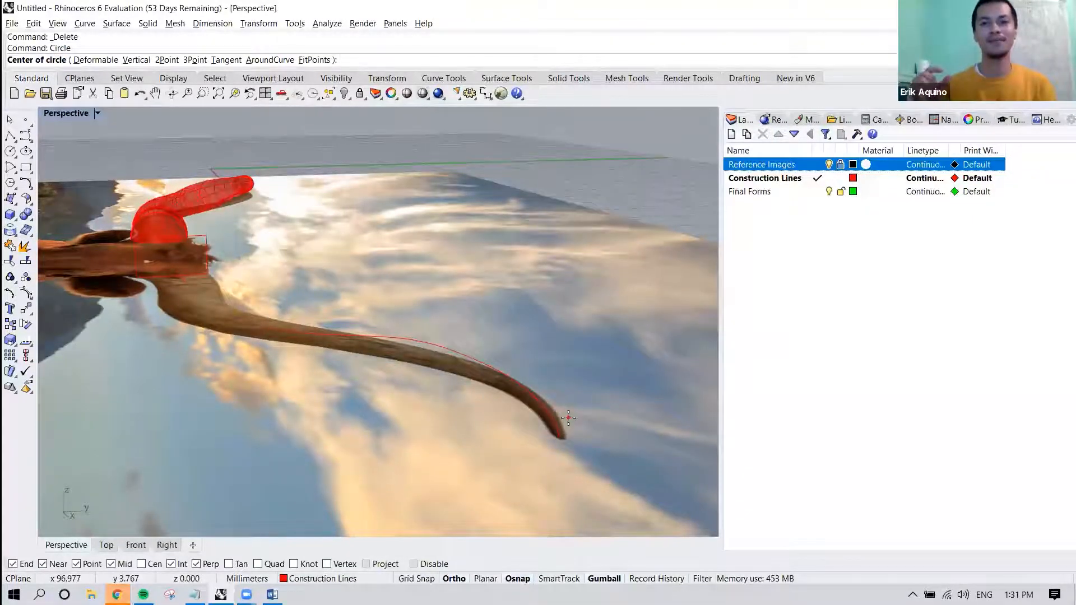
{"action": "left_click", "coordinate": [137, 60]}
{"action": "left_click", "coordinate": [829, 164]}
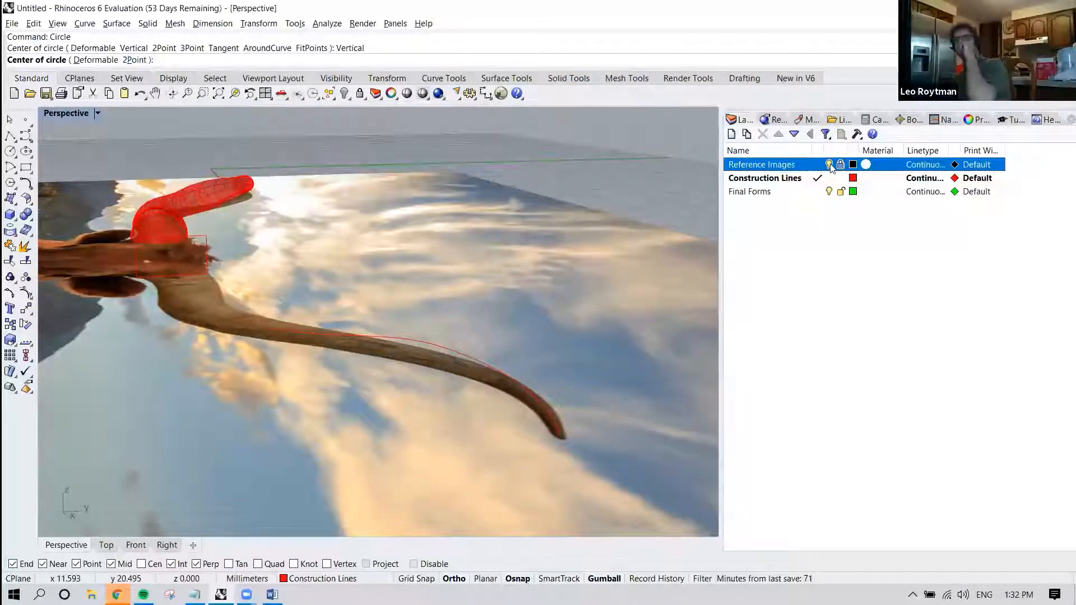
{"action": "left_click", "coordinate": [561, 441]}
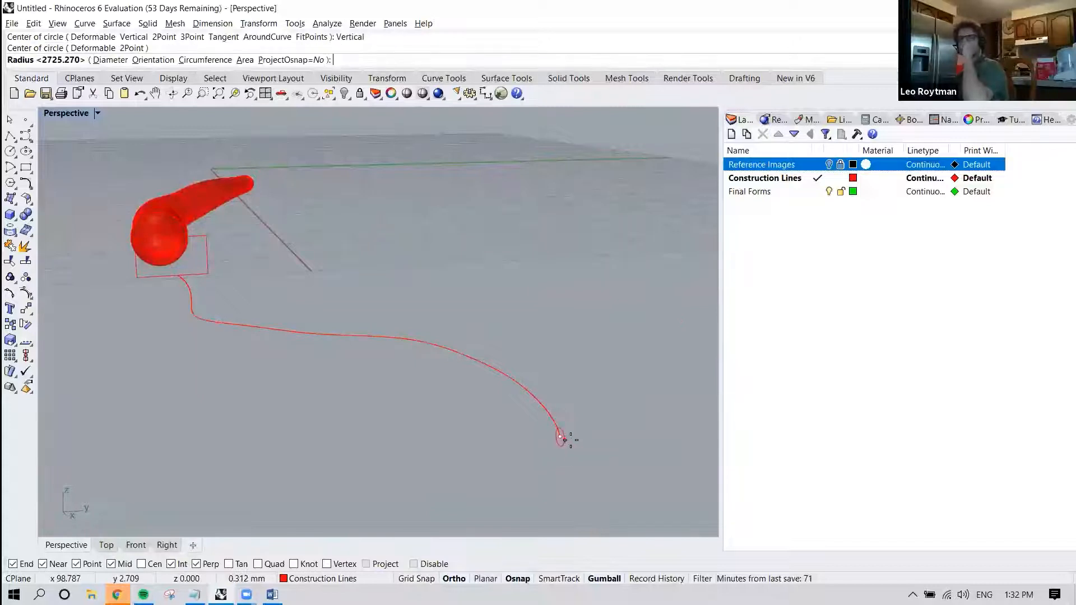
{"action": "left_click", "coordinate": [574, 435]}
Lower the base rectangle along Z until it is centred on the start of the right horn's curve.
{"action": "right_click_drag", "start_coordinate": [595, 424], "coordinate": [234, 336]}
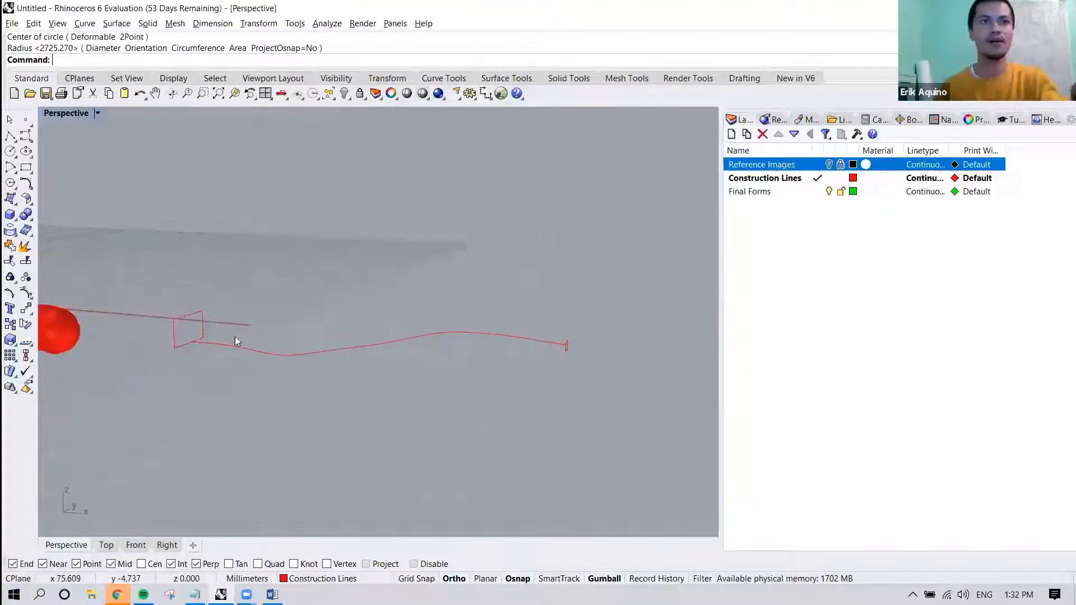
{"action": "left_click", "coordinate": [186, 316]}
{"action": "scroll", "coordinate": [186, 316], "scroll_direction": "up", "scroll_amount": 4}
{"action": "left_click_drag", "start_coordinate": [200, 267], "coordinate": [203, 333]}
{"action": "left_click", "coordinate": [281, 320]}
{"action": "right_click_drag", "start_coordinate": [281, 320], "coordinate": [502, 348]}
Create a Sweep1 along the right horn's curve using the base rectangle and tip circle as cross sections with the Freeform frame style.
{"action": "type", "text": "swee"}
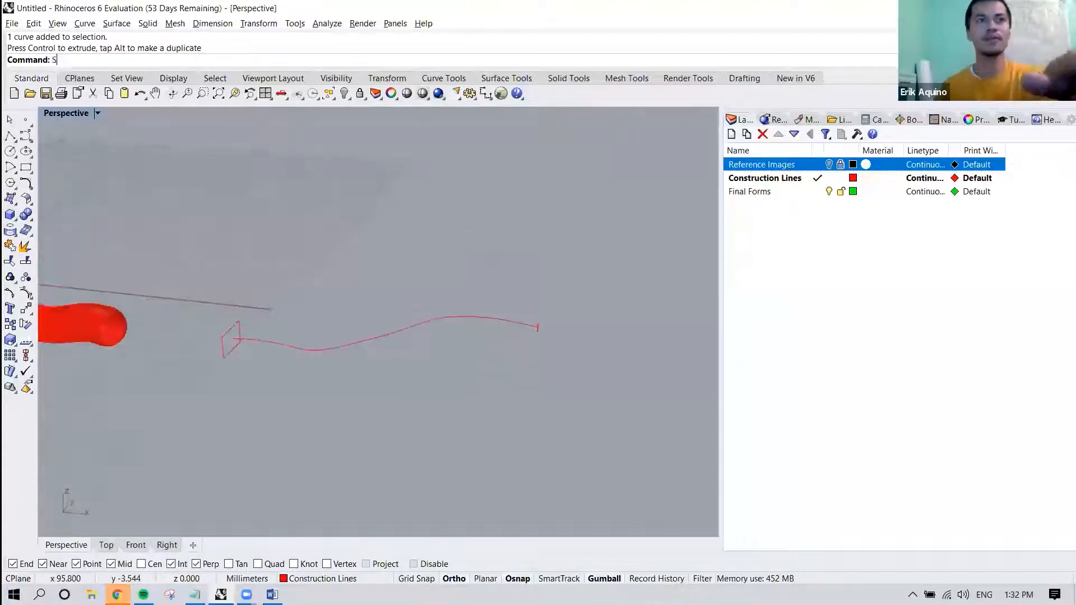
{"action": "key", "text": "Return"}
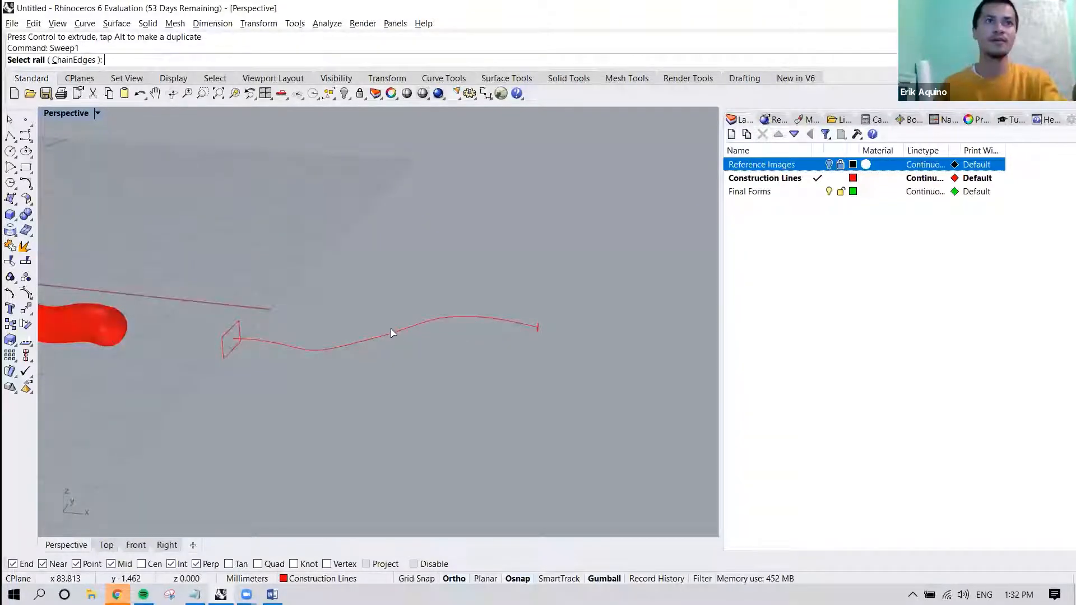
{"action": "left_click", "coordinate": [278, 343]}
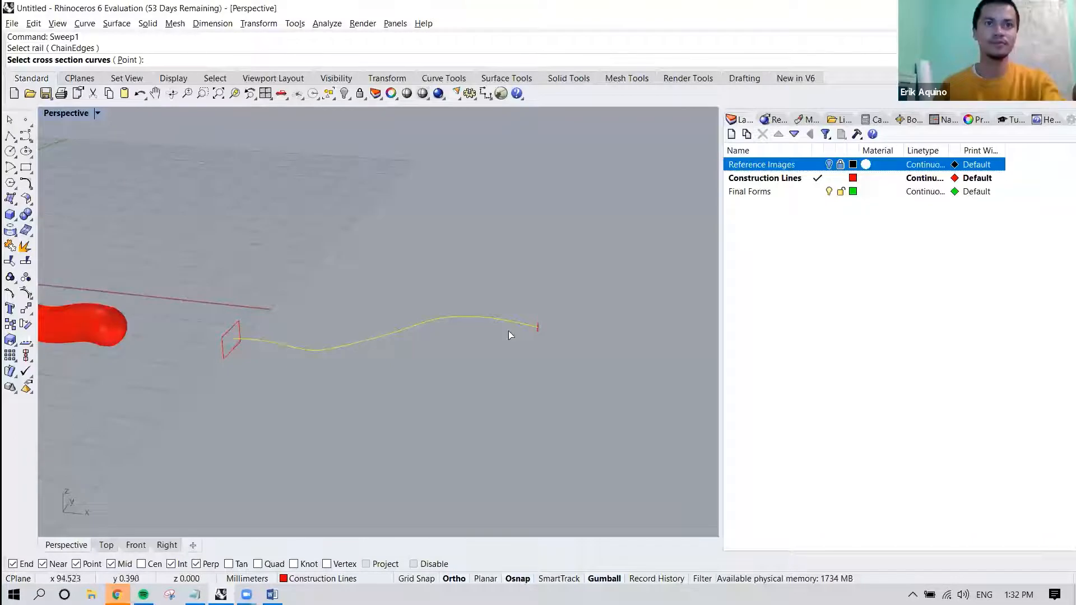
{"action": "left_click", "coordinate": [238, 328]}
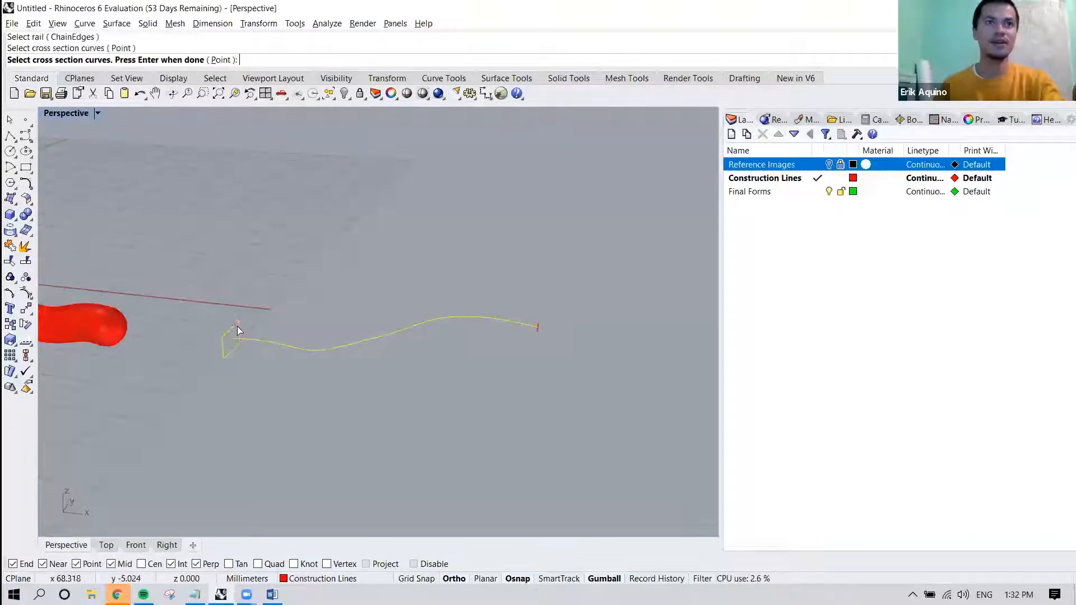
{"action": "left_click", "coordinate": [539, 326]}
{"action": "right_click_drag", "start_coordinate": [516, 338], "coordinate": [435, 319]}
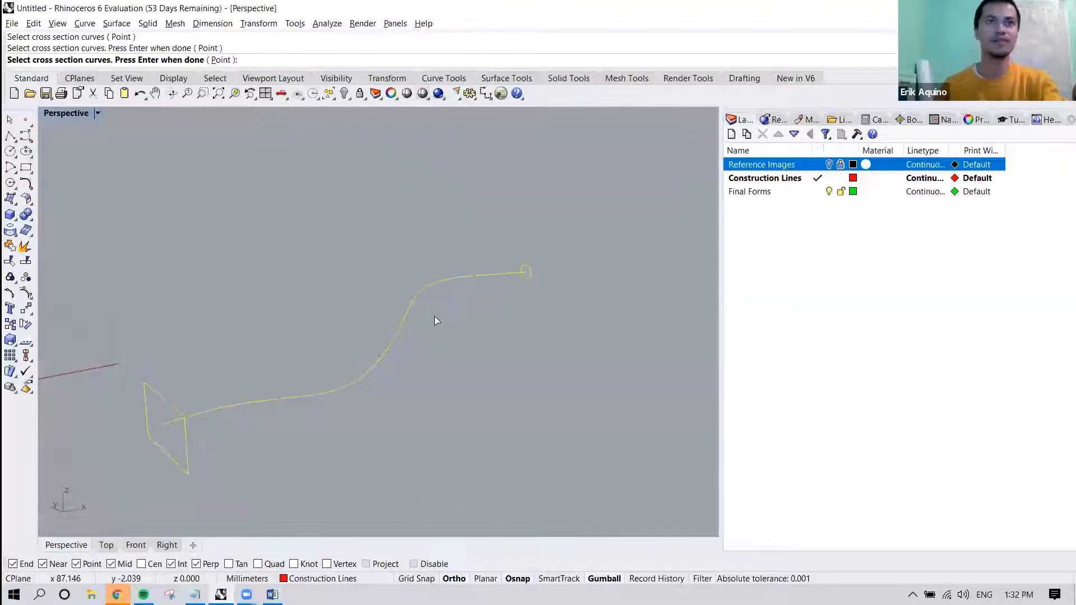
{"action": "key", "text": "Return"}
{"action": "key", "text": "Return"}
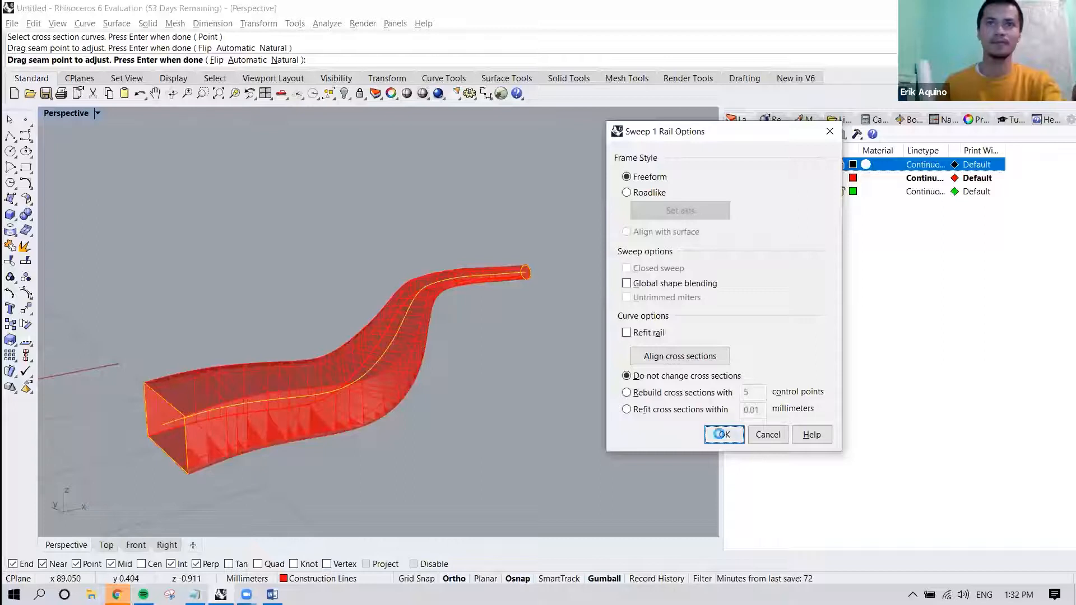
{"action": "left_click", "coordinate": [724, 434]}
Examine the swept right horn from several angles, checking how the section changes from rectangle to circle along the curve.
{"action": "right_click_drag", "start_coordinate": [442, 393], "coordinate": [404, 263]}
{"action": "scroll", "coordinate": [365, 281], "scroll_direction": "down", "scroll_amount": 1}
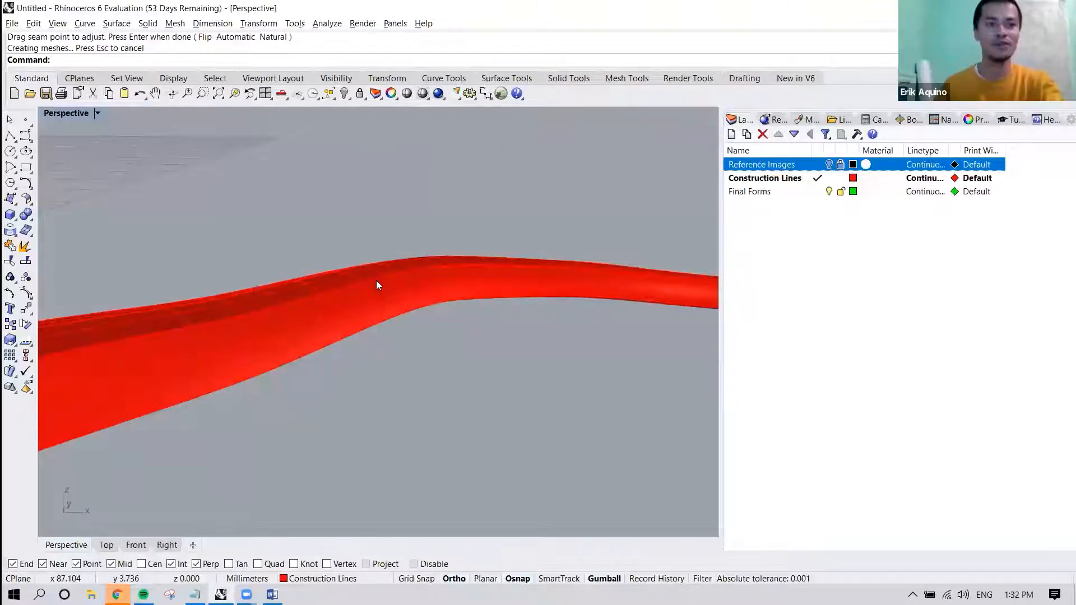
{"action": "right_click_drag", "start_coordinate": [358, 282], "coordinate": [391, 324]}
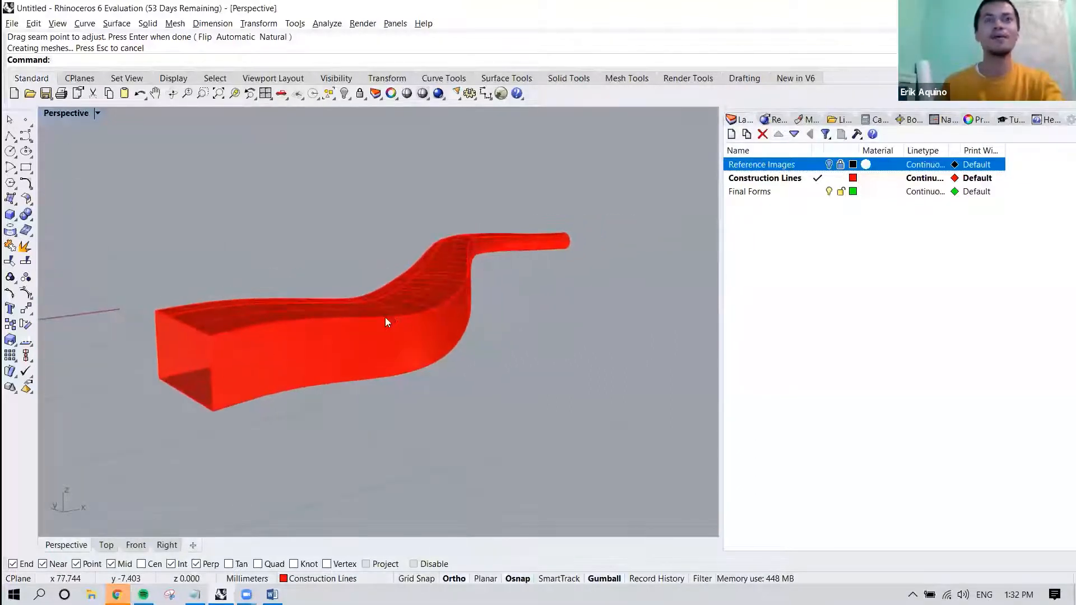
{"action": "right_click_drag", "start_coordinate": [404, 312], "coordinate": [400, 360]}
{"action": "left_click", "coordinate": [257, 379]}
{"action": "scroll", "coordinate": [416, 354], "scroll_direction": "up", "scroll_amount": 4}
{"action": "key", "text": "Escape"}
{"action": "left_click", "coordinate": [412, 327]}
{"action": "left_click", "coordinate": [424, 318]}
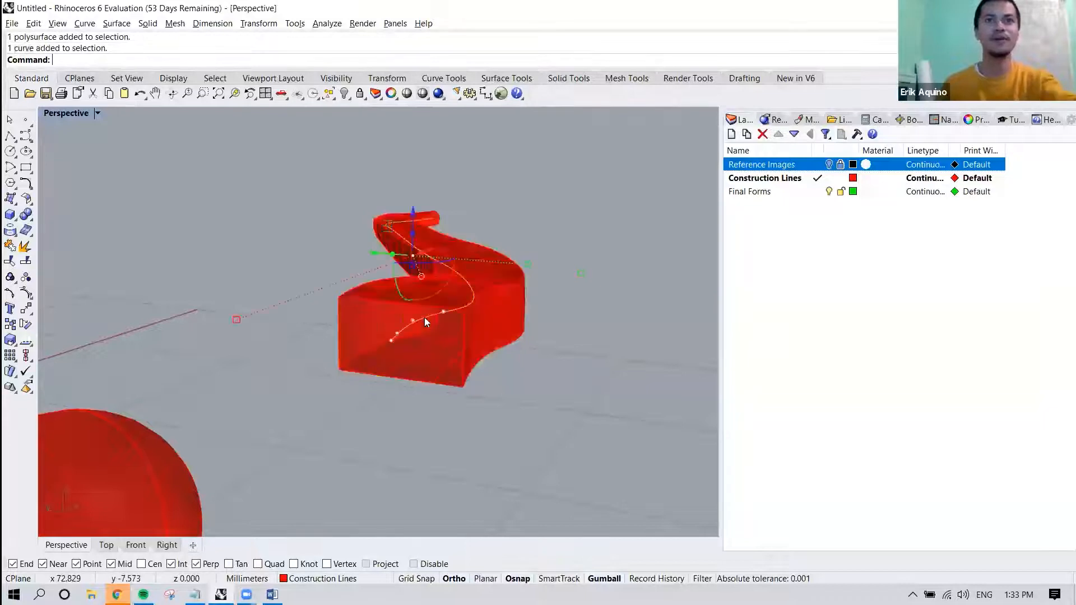
{"action": "right_click_drag", "start_coordinate": [429, 319], "coordinate": [415, 339]}
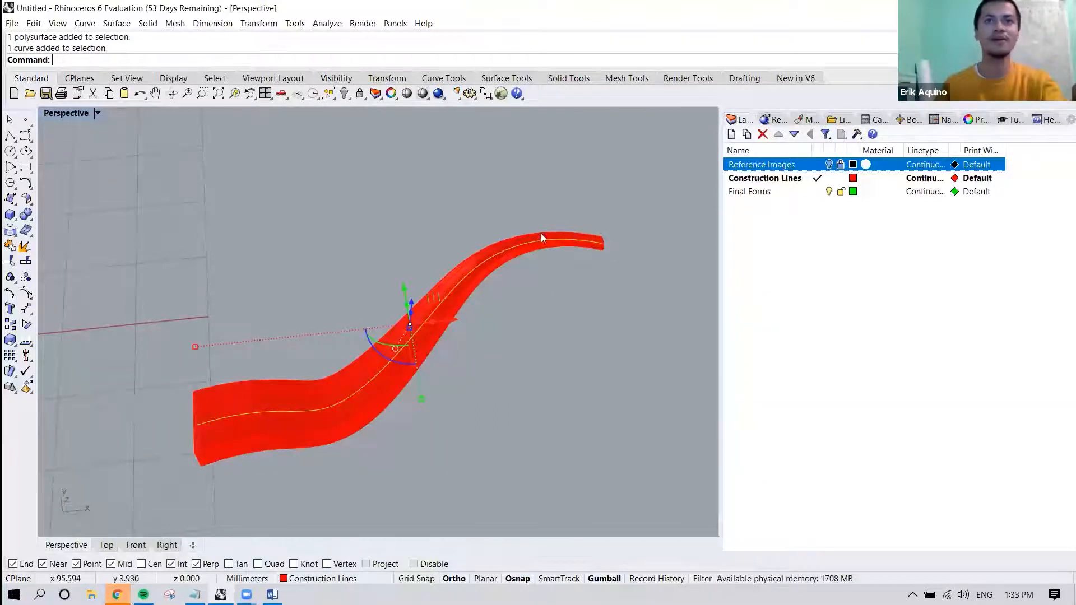
{"action": "right_click_drag", "start_coordinate": [236, 411], "coordinate": [298, 385]}
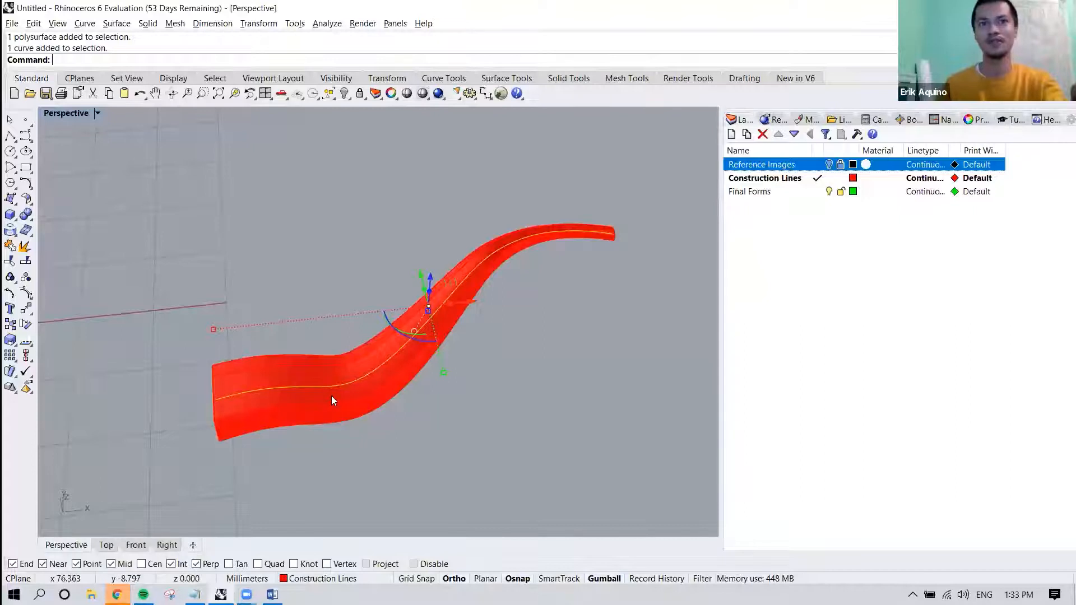
{"action": "right_click_drag", "start_coordinate": [360, 383], "coordinate": [395, 325]}
{"action": "scroll", "coordinate": [394, 323], "scroll_direction": "up", "scroll_amount": 2}
{"action": "left_click", "coordinate": [444, 338]}
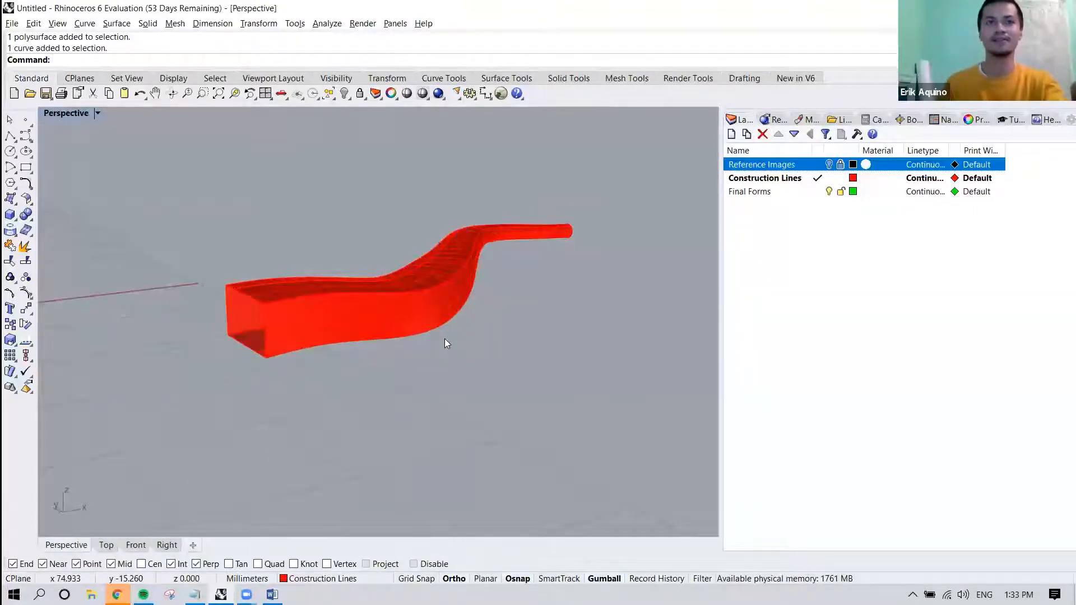
{"action": "scroll", "coordinate": [445, 338], "scroll_direction": "down", "scroll_amount": 2}
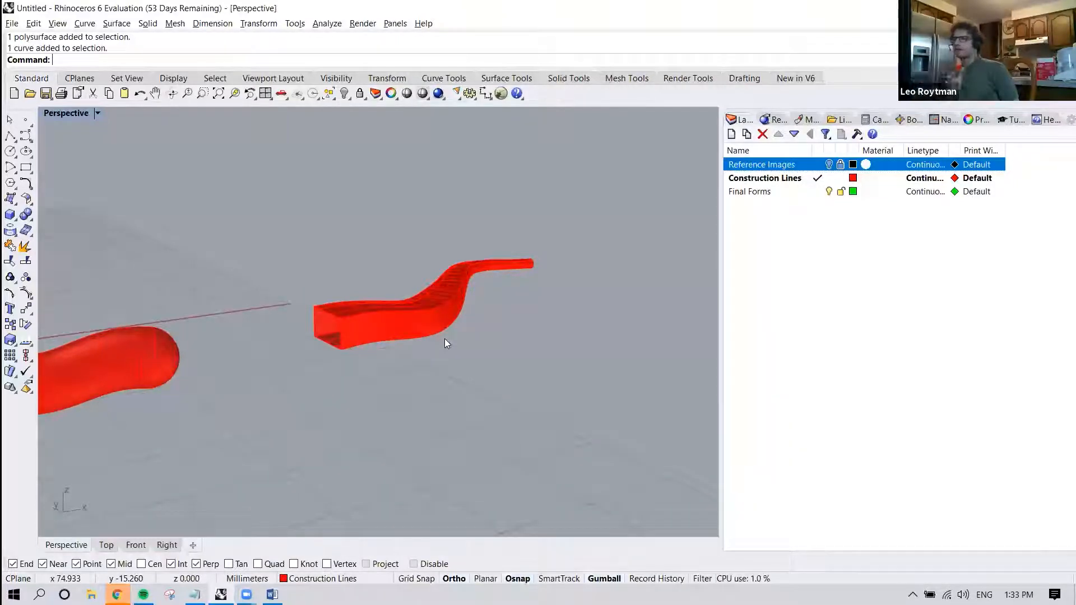
Delete the swept right horn, keeping its curve and cross sections.
{"action": "mouse_move", "coordinate": [456, 335]}
{"action": "right_mouse_down"}
{"action": "mouse_move", "coordinate": [412, 366]}
{"action": "mouse_move", "coordinate": [408, 330]}
{"action": "mouse_move", "coordinate": [455, 327]}
{"action": "right_mouse_up"}
{"action": "left_click", "coordinate": [409, 331]}
{"action": "key", "text": "Delete"}
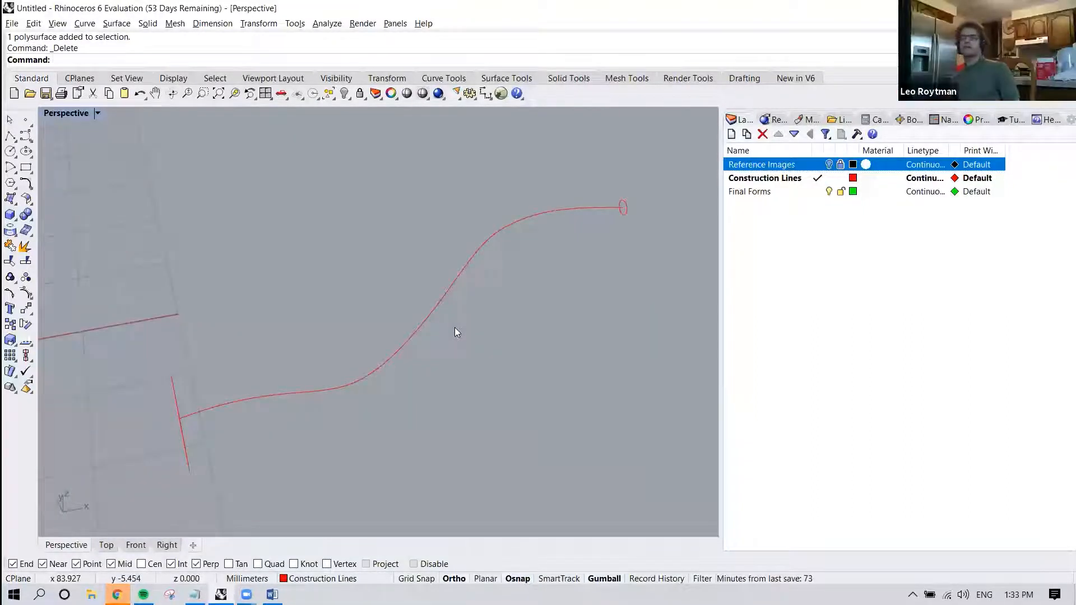
Copy the base rectangle to the lower bend of the right horn's curve and scale the copy narrower across the curve.
{"action": "right_click_drag", "start_coordinate": [370, 338], "coordinate": [321, 405]}
{"action": "left_click", "coordinate": [317, 409]}
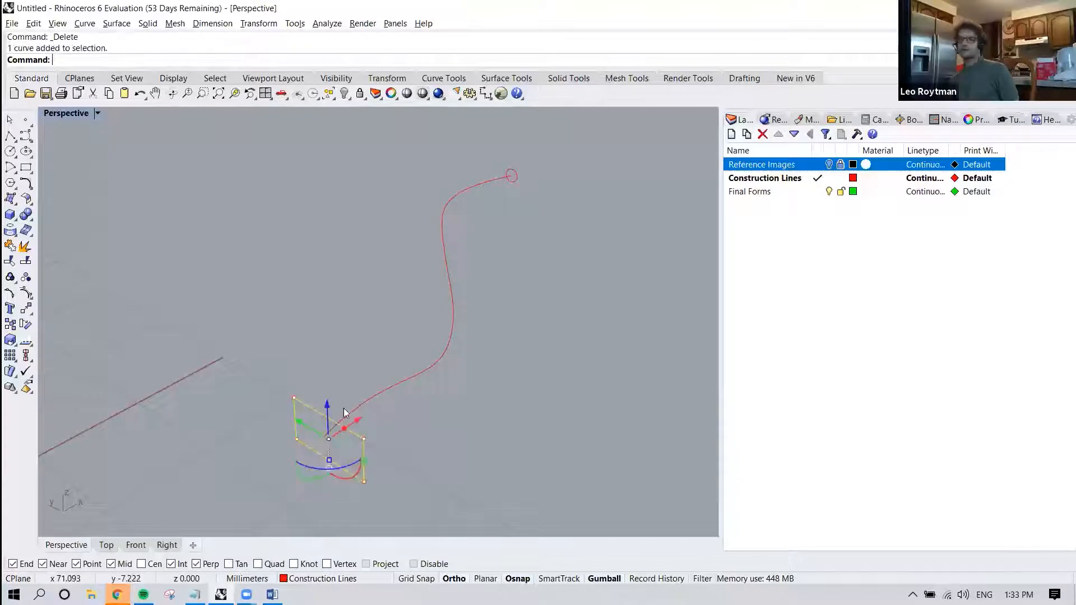
{"action": "left_click_drag", "start_coordinate": [358, 416], "coordinate": [444, 362]}
{"action": "left_click_drag", "start_coordinate": [463, 331], "coordinate": [463, 331]}
{"action": "left_click", "coordinate": [516, 354]}
{"action": "left_click", "coordinate": [482, 365]}
{"action": "left_click_drag", "start_coordinate": [482, 379], "coordinate": [406, 342]}
{"action": "left_click", "coordinate": [524, 350]}
Create a Sweep1 along the right horn's curve using the tip circle, the bend rectangle and the base rectangle as cross sections.
{"action": "type", "text": "sweep1"}
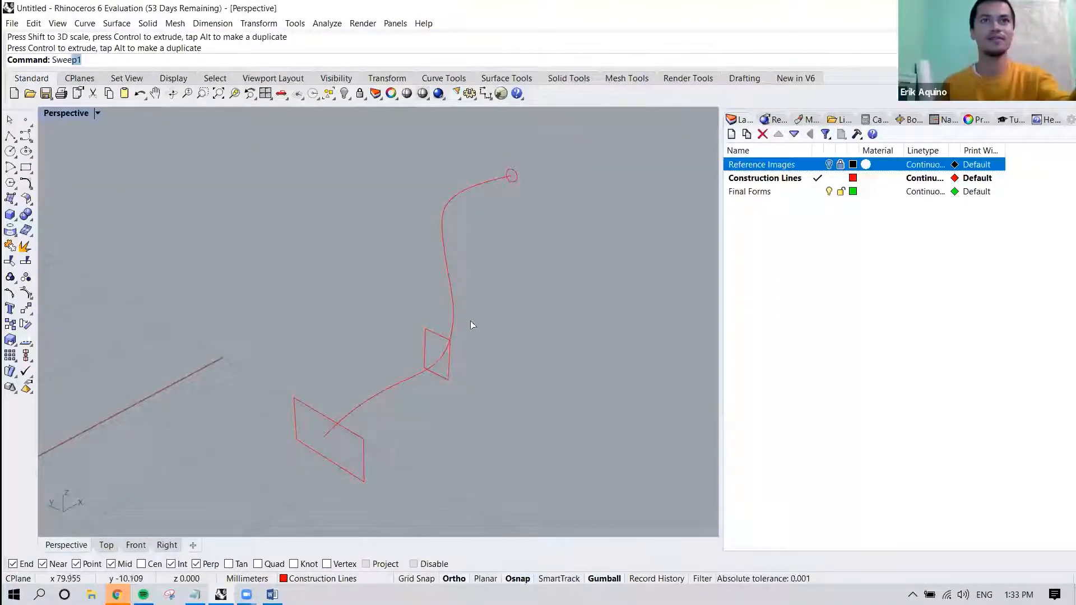
{"action": "key", "text": "Return"}
{"action": "left_click", "coordinate": [453, 302]}
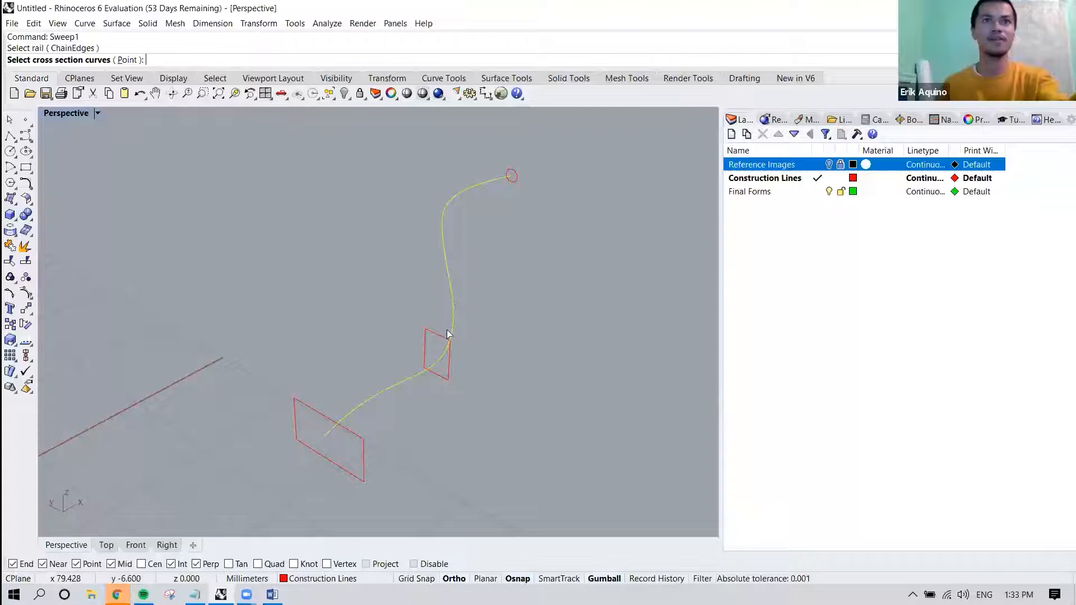
{"action": "key", "text": "Escape"}
{"action": "key", "text": "Return"}
{"action": "left_click", "coordinate": [451, 285]}
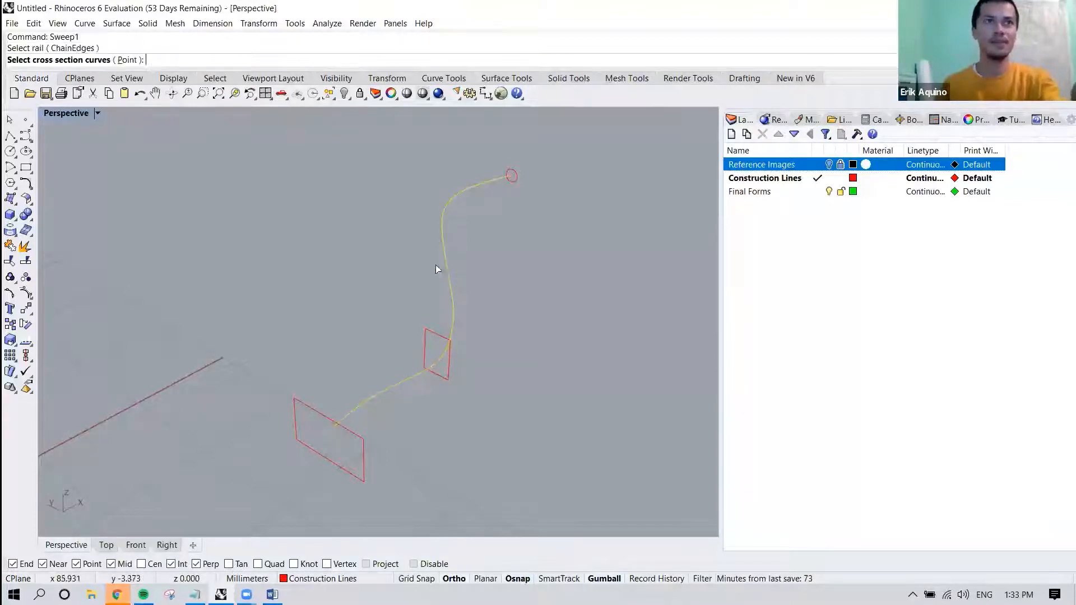
{"action": "left_click", "coordinate": [425, 329]}
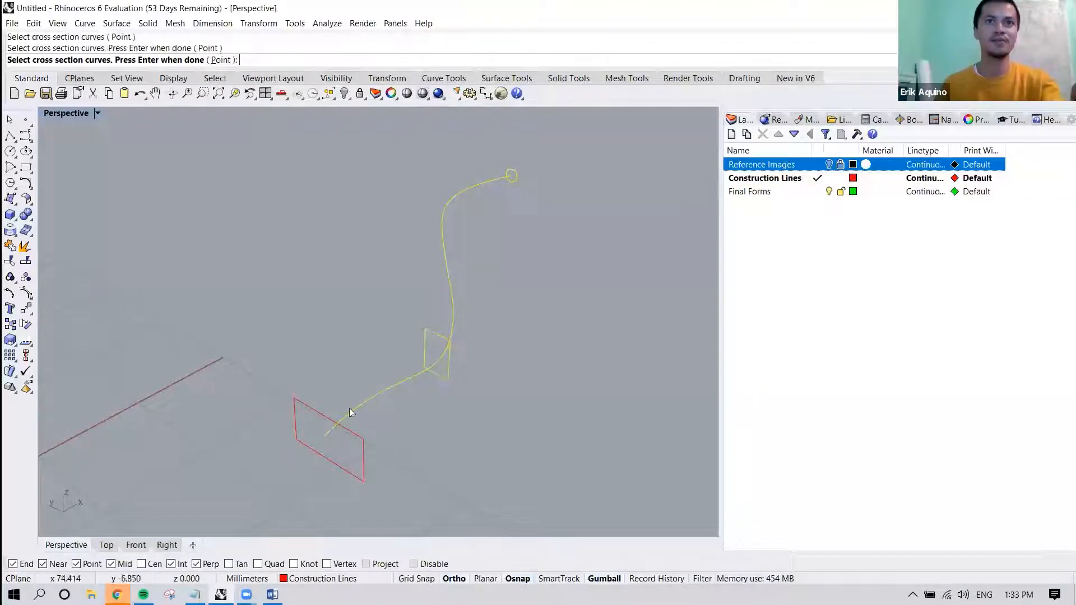
{"action": "left_click", "coordinate": [324, 416]}
{"action": "key", "text": "Return"}
{"action": "key", "text": "Return"}
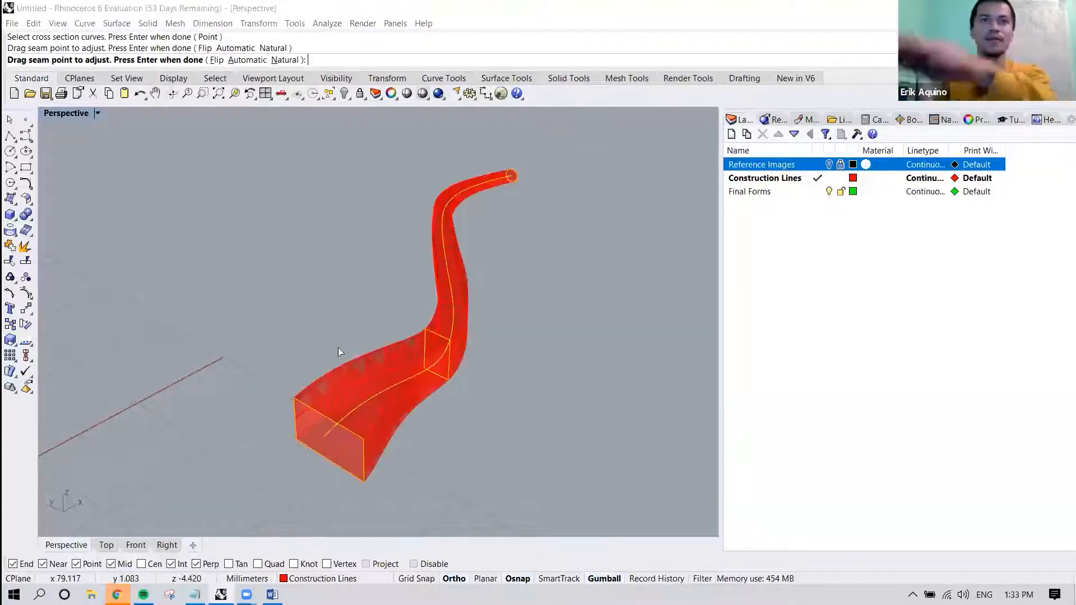
{"action": "left_click", "coordinate": [723, 435]}
Make Reference Images the current layer and view both horns against the cow picture.
{"action": "right_click_drag", "start_coordinate": [573, 400], "coordinate": [472, 385]}
{"action": "scroll", "coordinate": [513, 400], "scroll_direction": "down", "scroll_amount": 8}
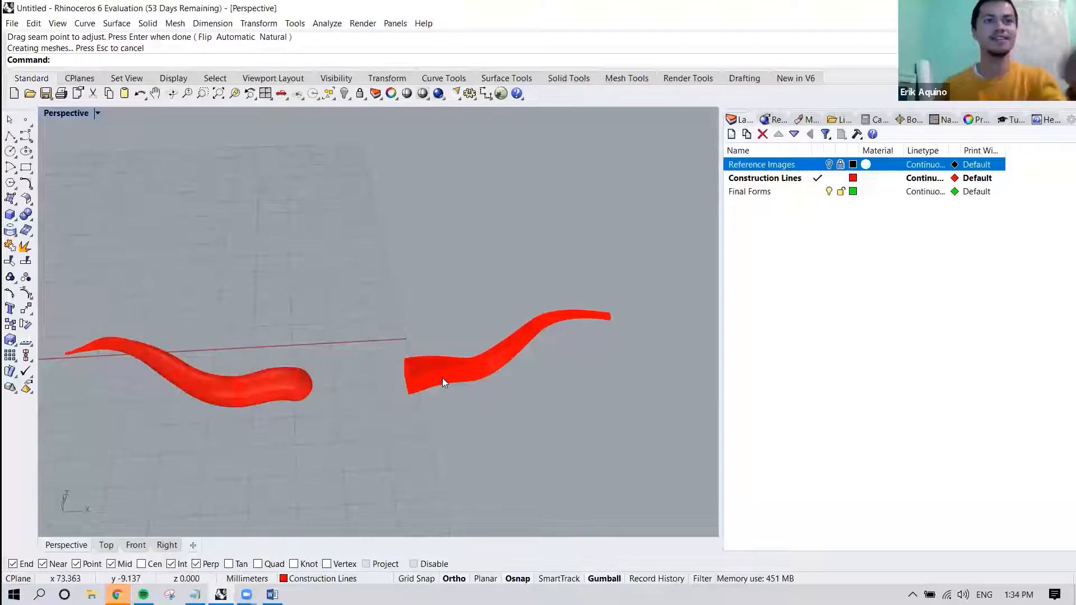
{"action": "right_click_drag", "start_coordinate": [442, 378], "coordinate": [482, 299], "text": "shift"}
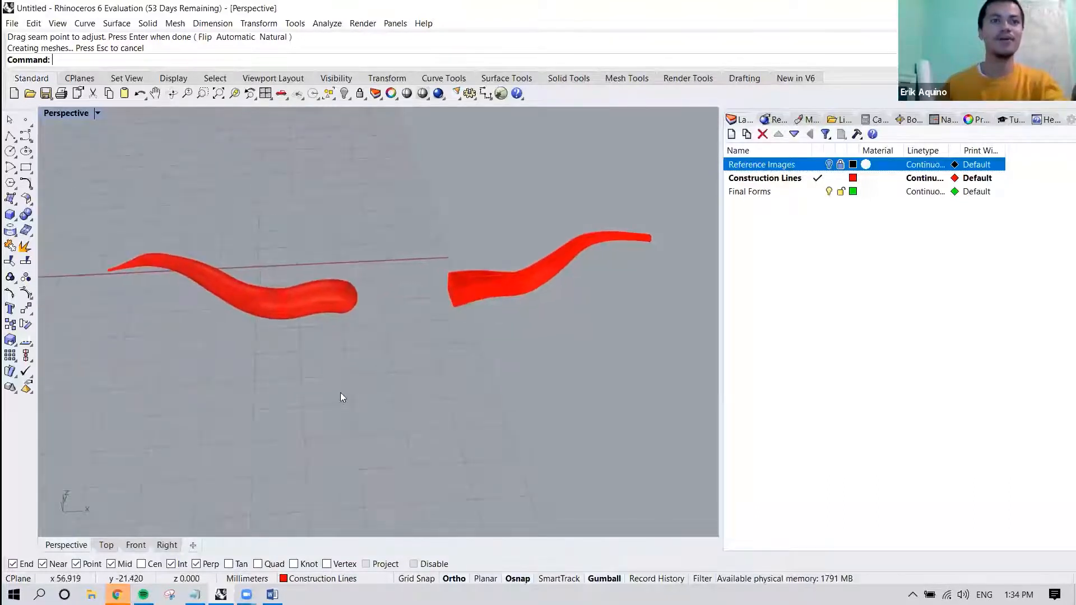
{"action": "scroll", "coordinate": [341, 394], "scroll_direction": "down", "scroll_amount": 5}
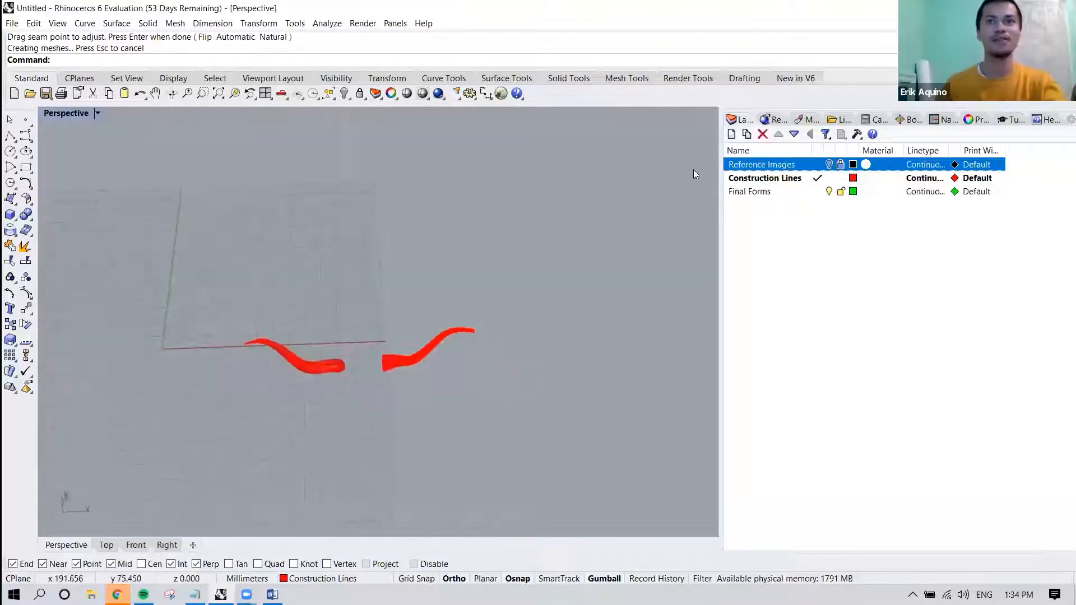
{"action": "left_click", "coordinate": [776, 164]}
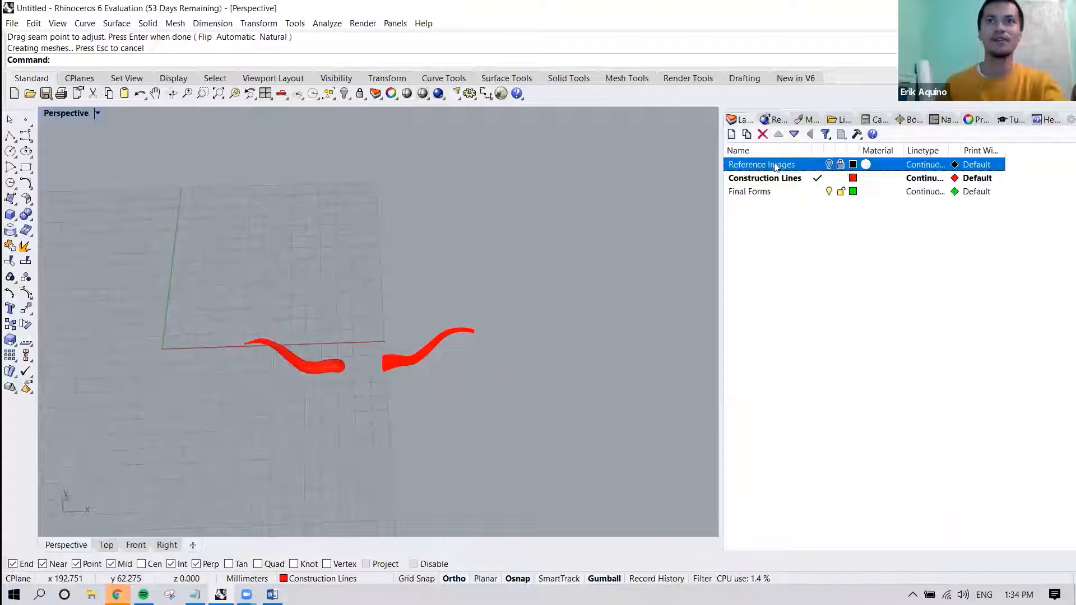
{"action": "left_click", "coordinate": [815, 165]}
{"action": "scroll", "coordinate": [582, 345], "scroll_direction": "down", "scroll_amount": 4}
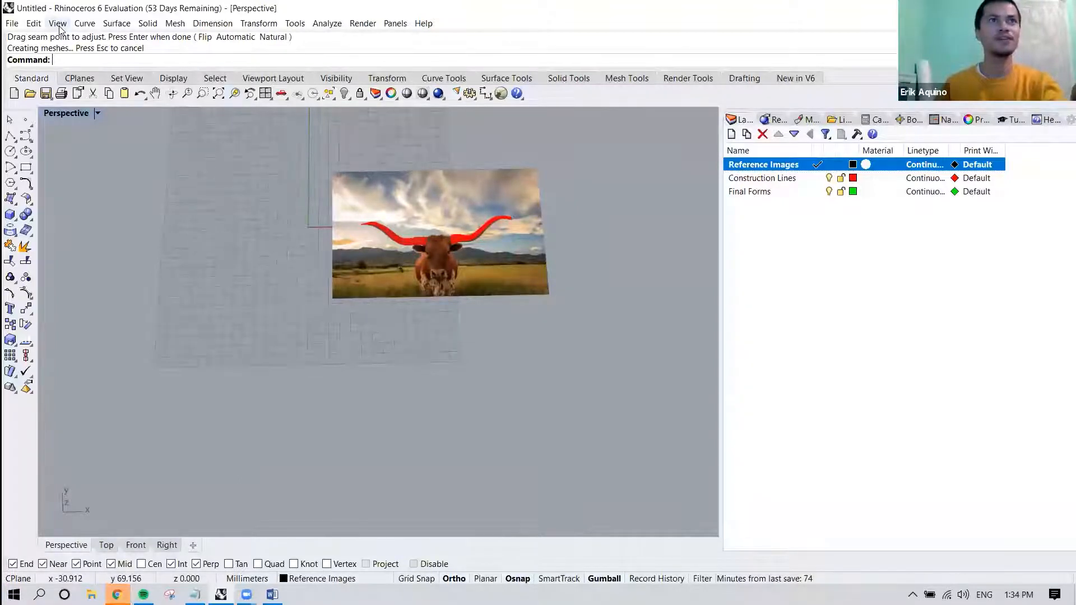
Insert the Profiles picture below the cow picture, at roughly the same width.
{"action": "type", "text": "Picture"}
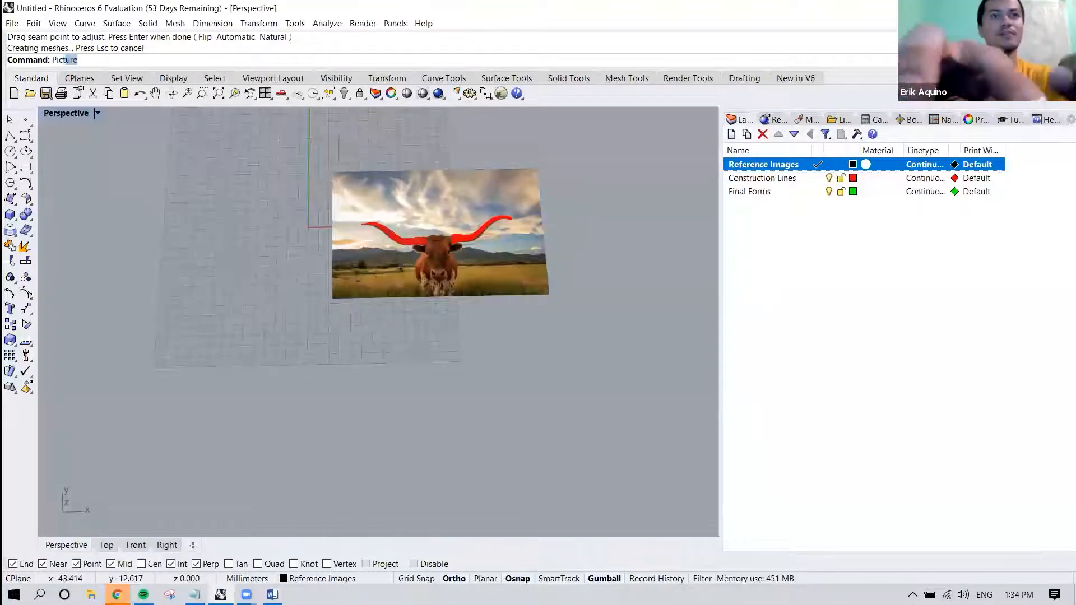
{"action": "key", "text": "Return"}
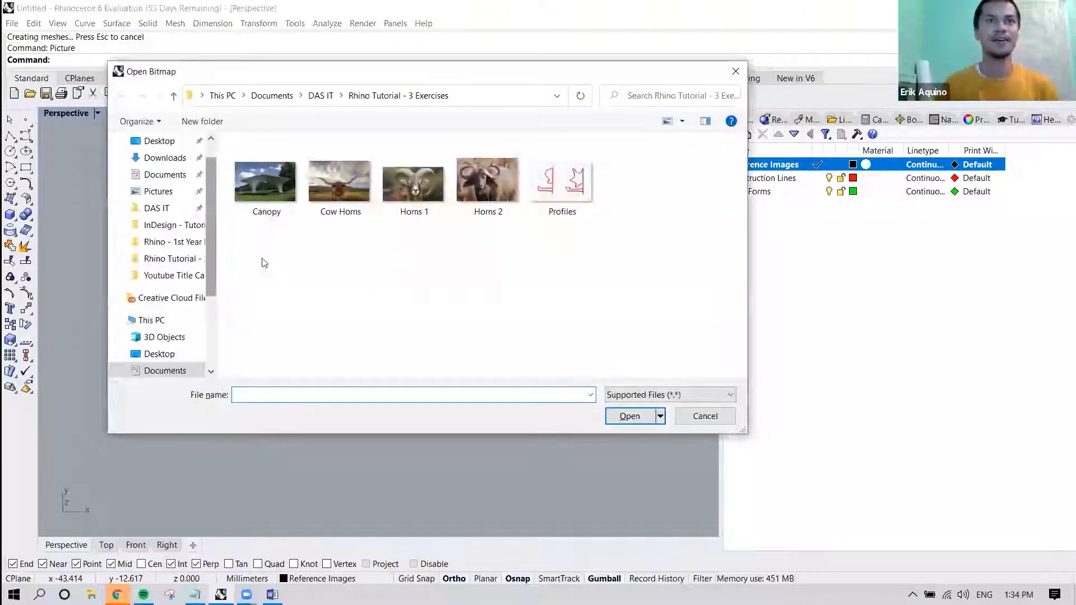
{"action": "left_click", "coordinate": [587, 200]}
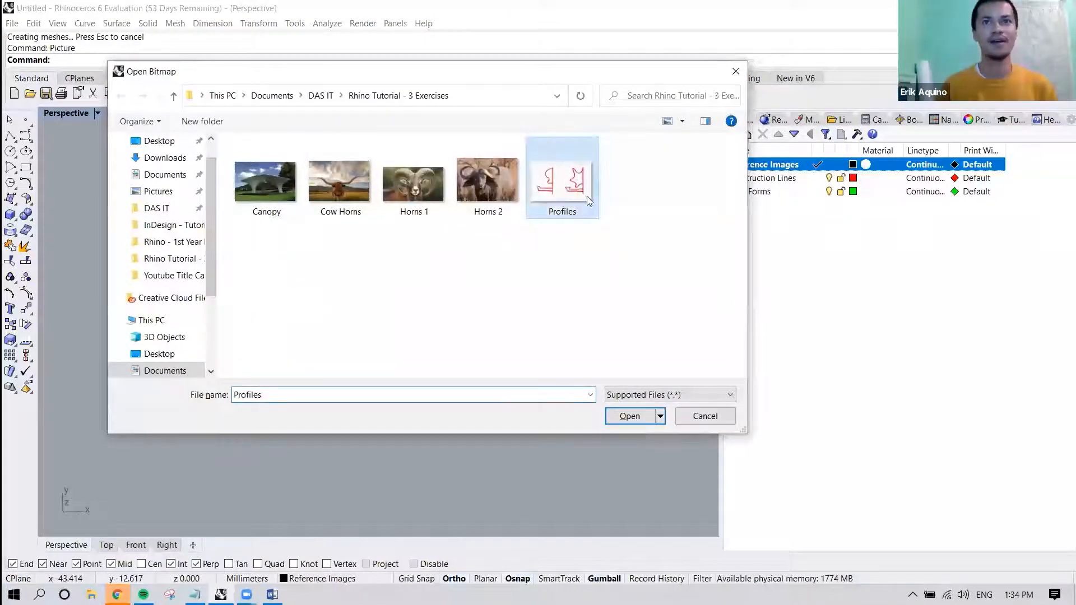
{"action": "left_click", "coordinate": [640, 416]}
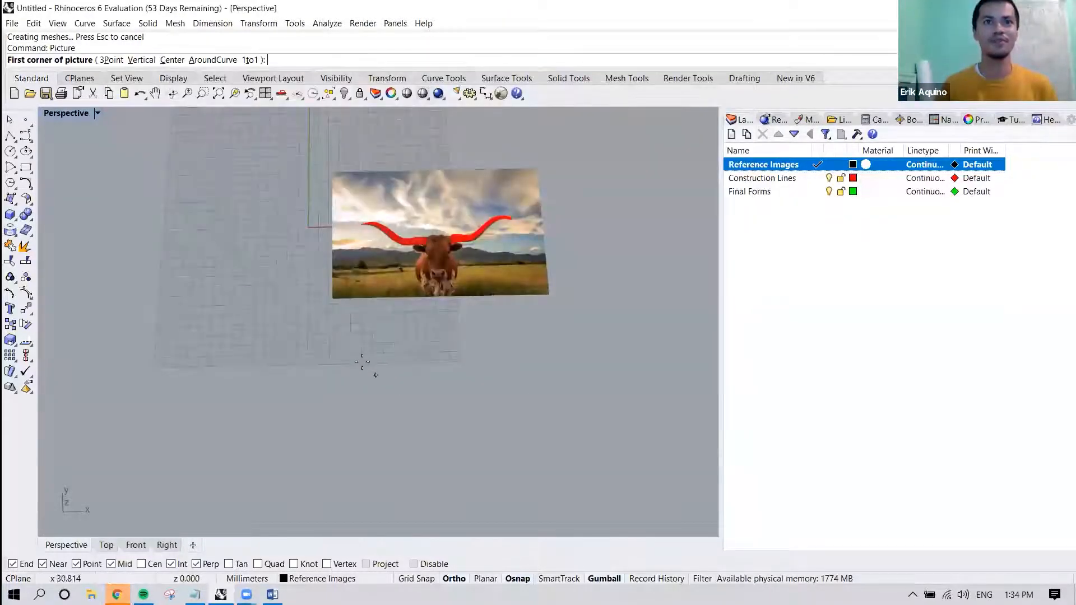
{"action": "left_click", "coordinate": [346, 347]}
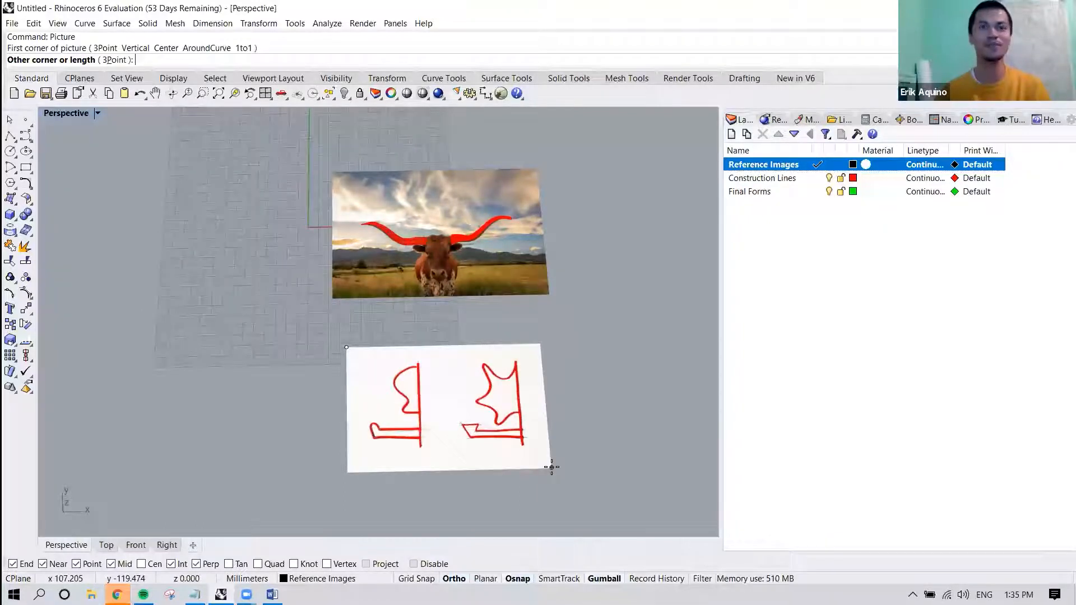
{"action": "left_click", "coordinate": [572, 480]}
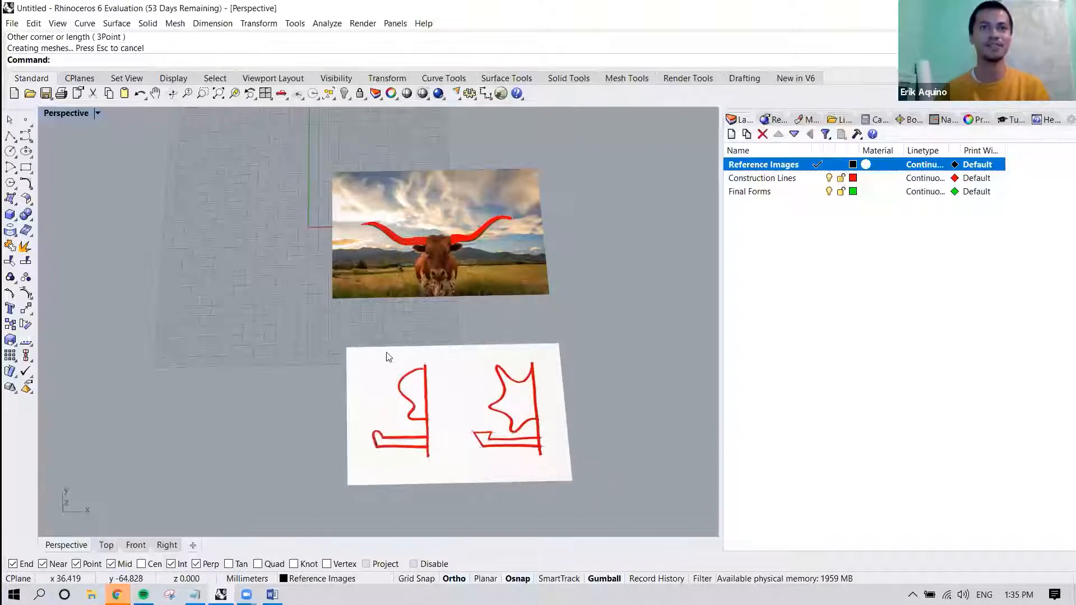
Delete the Profiles picture lying flat below the cow picture.
{"action": "scroll", "coordinate": [385, 353], "scroll_direction": "down", "scroll_amount": 2}
{"action": "left_click", "coordinate": [434, 373]}
{"action": "scroll", "coordinate": [474, 415], "scroll_direction": "up", "scroll_amount": 4}
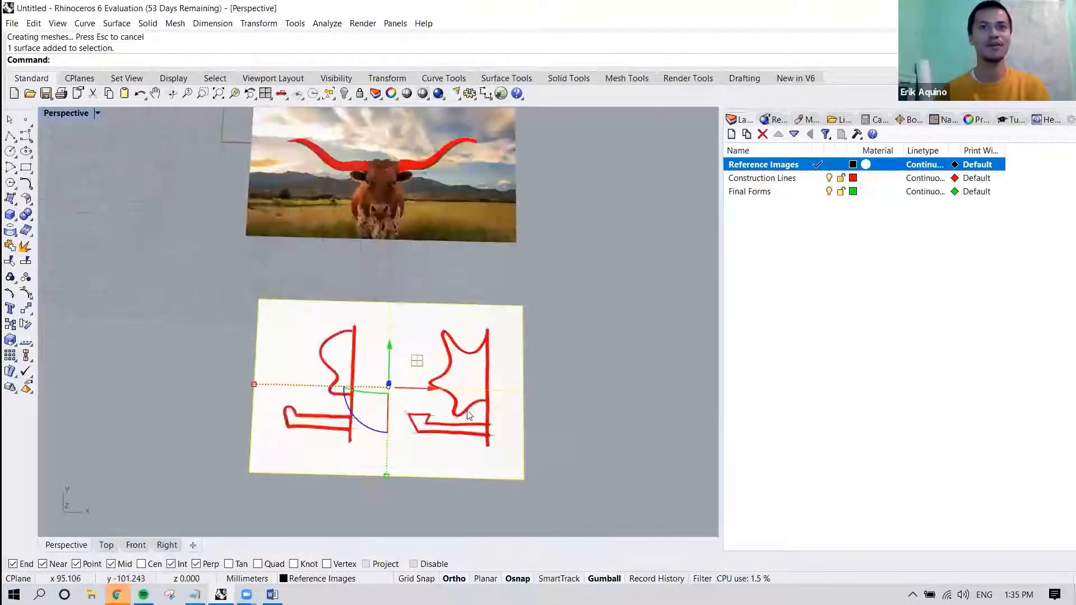
{"action": "right_click_drag", "start_coordinate": [473, 411], "coordinate": [519, 316]}
{"action": "left_click", "coordinate": [543, 308]}
{"action": "left_click", "coordinate": [522, 309]}
{"action": "key", "text": "Delete"}
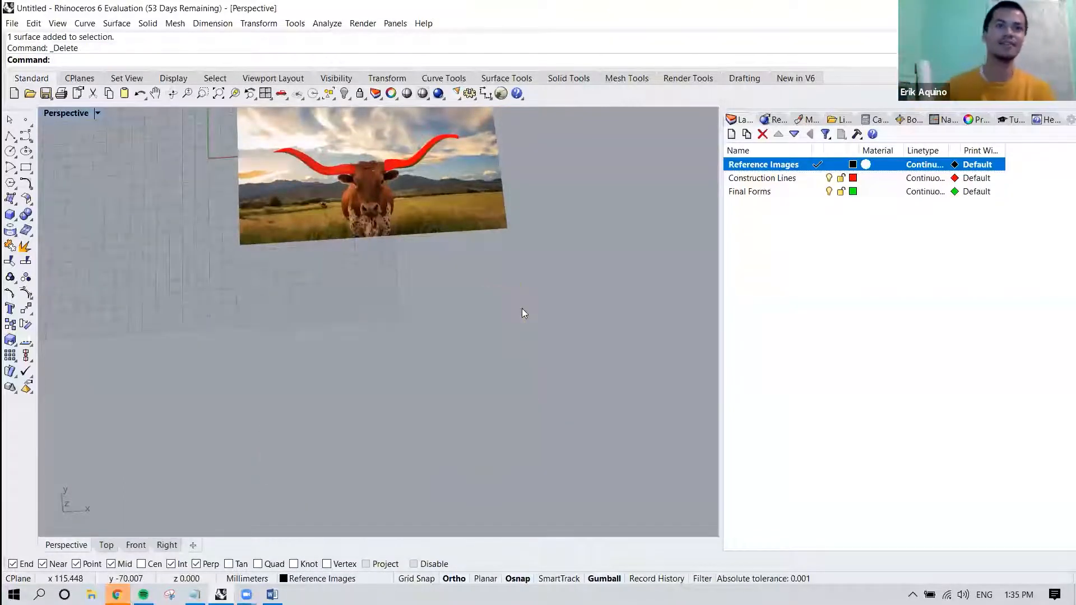
Insert the Profiles picture upright in the Front view, to the right of the grid and horns, at roughly the grid's width.
{"action": "scroll", "coordinate": [352, 304], "scroll_direction": "down", "scroll_amount": 5}
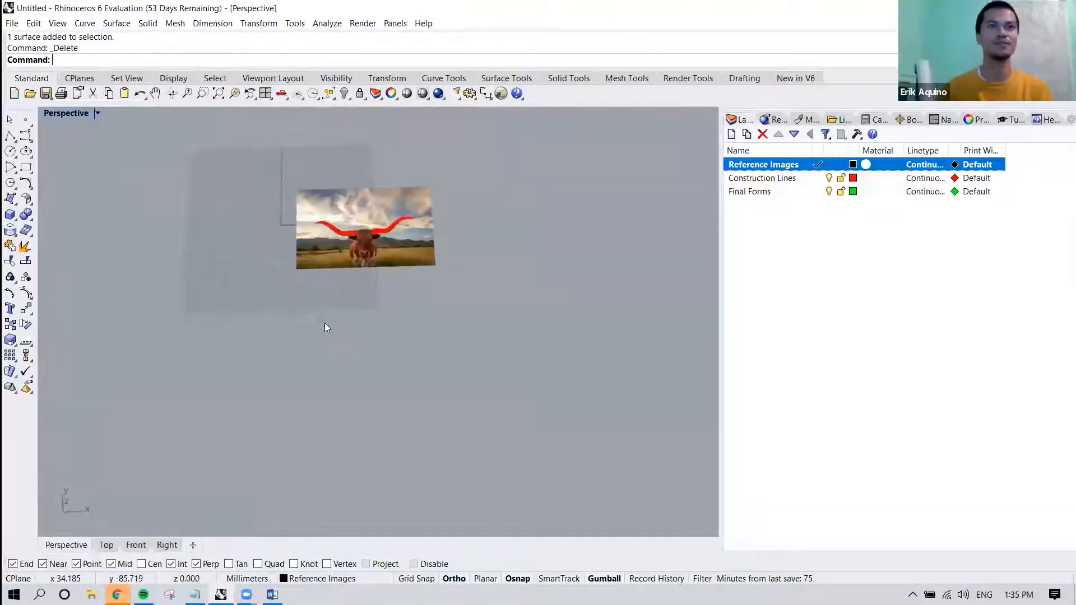
{"action": "right_click_drag", "start_coordinate": [328, 318], "coordinate": [281, 348]}
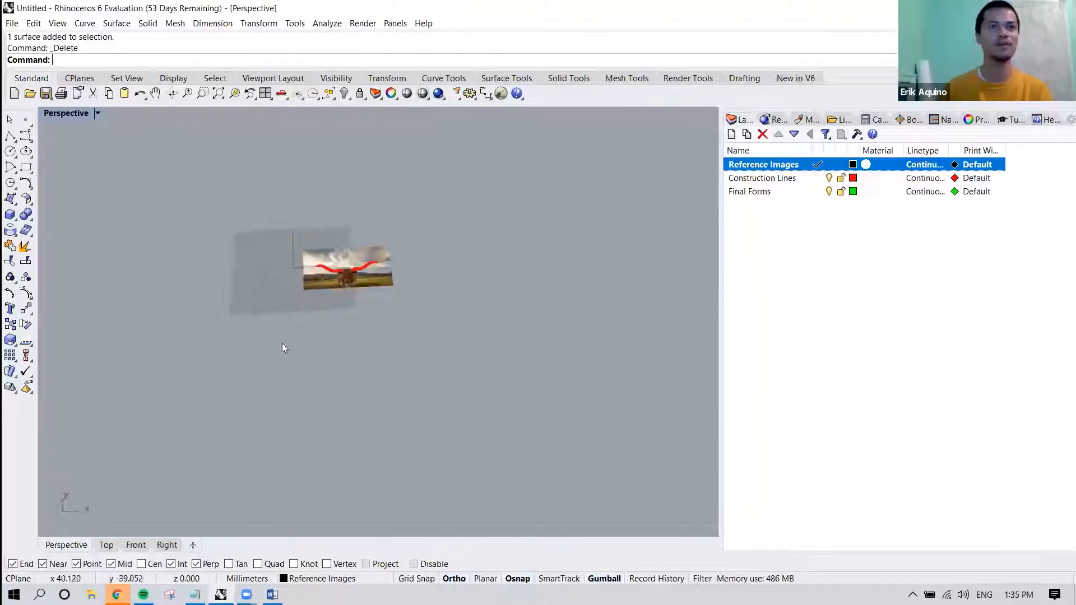
{"action": "left_click", "coordinate": [133, 542]}
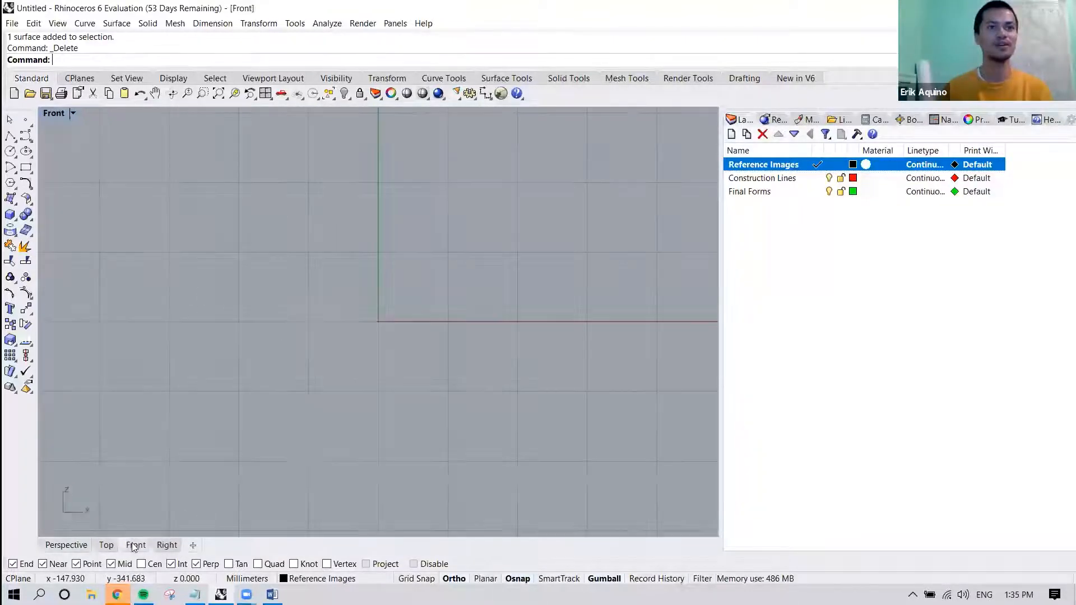
{"action": "scroll", "coordinate": [221, 325], "scroll_direction": "down", "scroll_amount": 6}
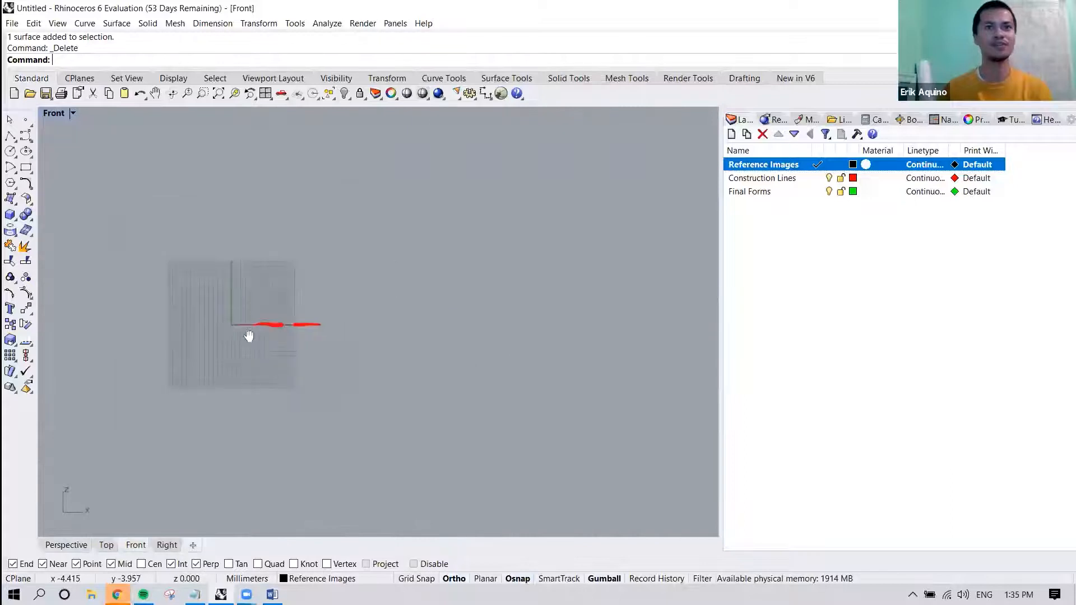
{"action": "right_click_drag", "start_coordinate": [376, 322], "coordinate": [371, 335]}
{"action": "type", "text": "Picture"}
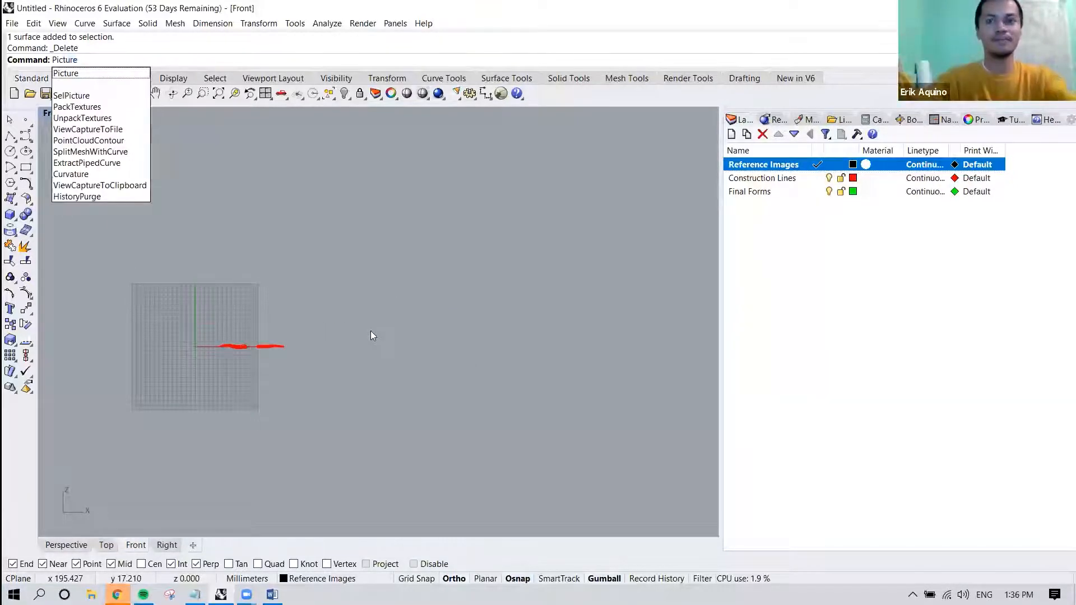
{"action": "key", "text": "Return"}
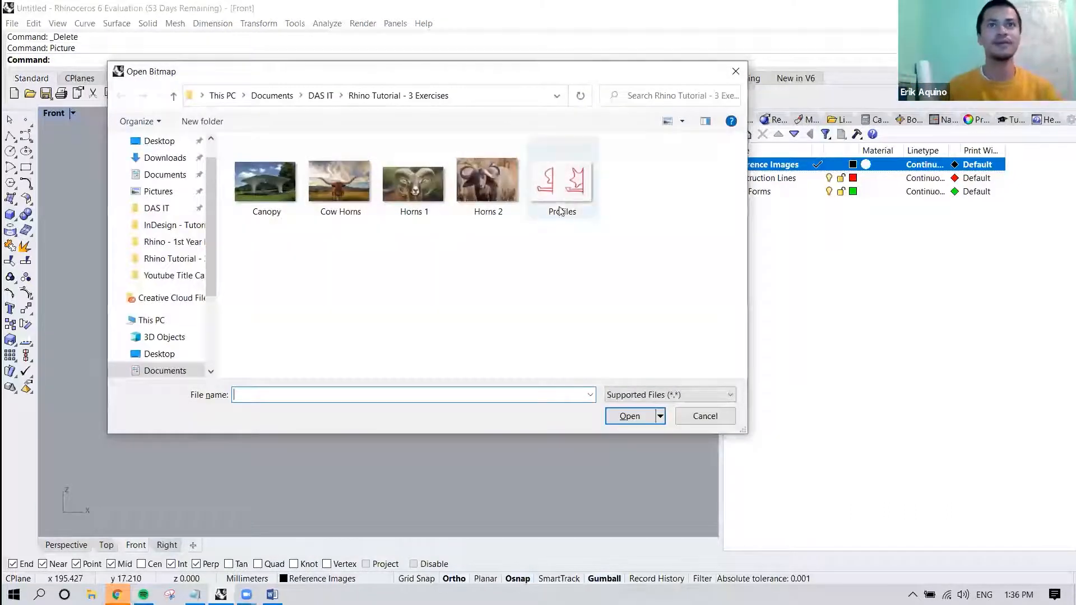
{"action": "left_click", "coordinate": [553, 207]}
{"action": "left_click", "coordinate": [629, 416]}
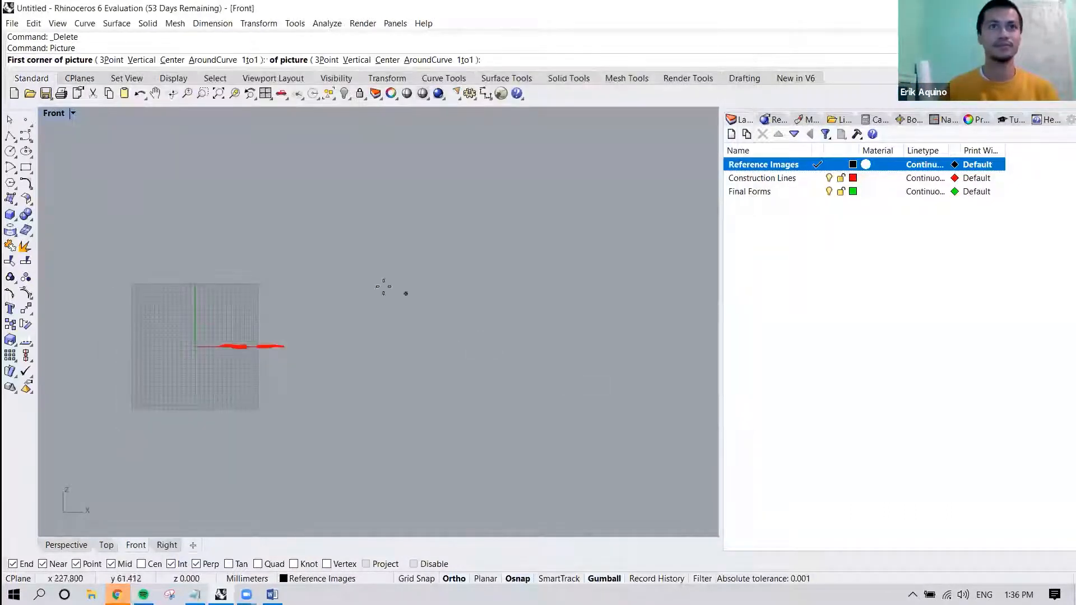
{"action": "left_click", "coordinate": [343, 291]}
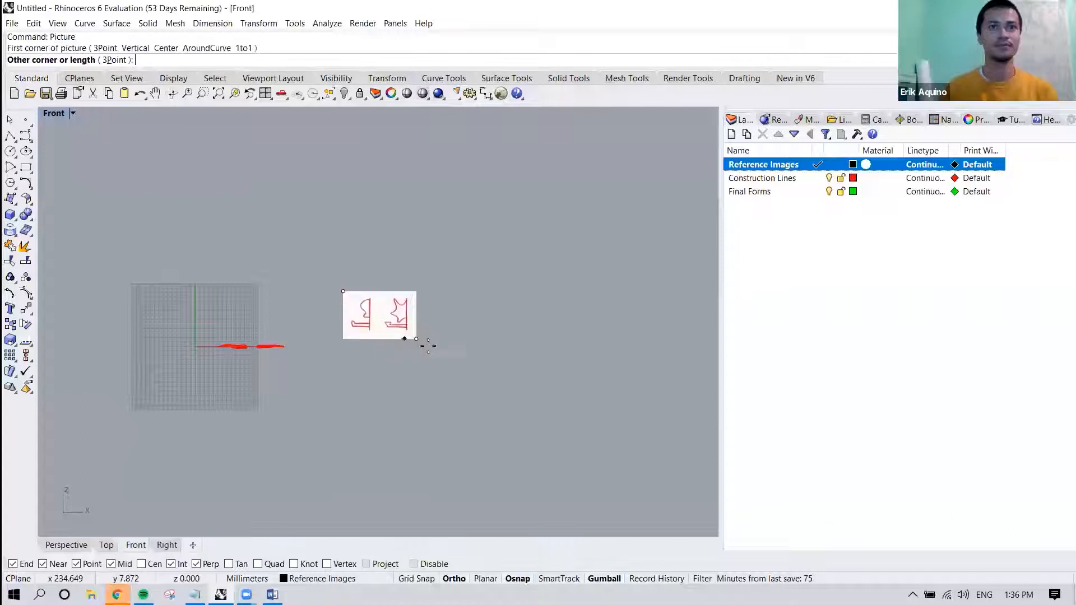
{"action": "left_click", "coordinate": [464, 356]}
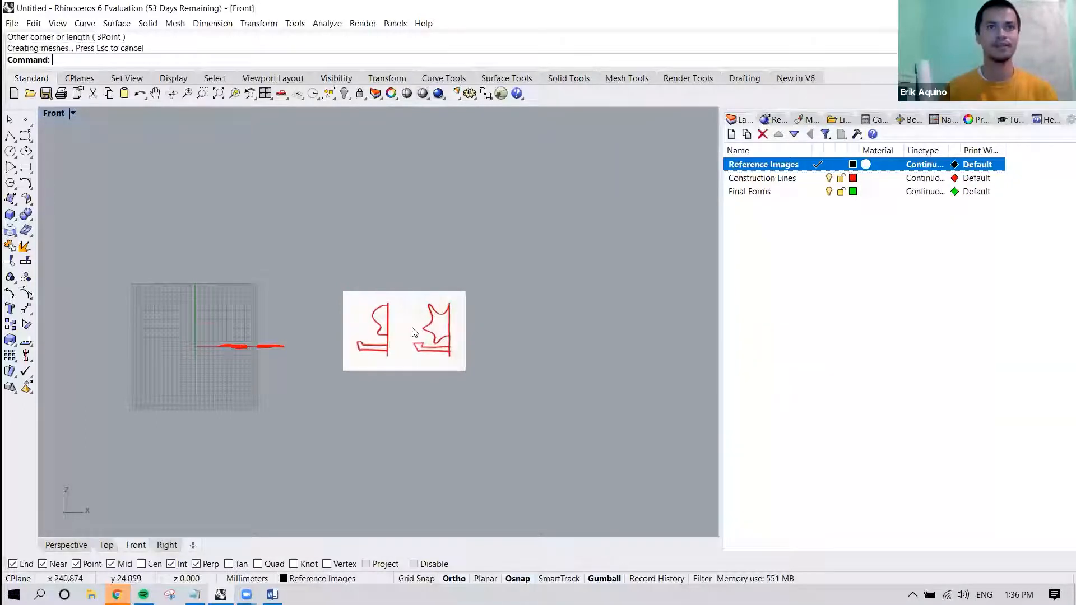
Examine the upright Profiles picture's orientation in perspective and both drawn profiles with their vertical axes in the Front view.
{"action": "left_click", "coordinate": [82, 541]}
{"action": "right_click_drag", "start_coordinate": [423, 317], "coordinate": [525, 230]}
{"action": "scroll", "coordinate": [318, 289], "scroll_direction": "up", "scroll_amount": 4}
{"action": "right_click_drag", "start_coordinate": [310, 298], "coordinate": [377, 290]}
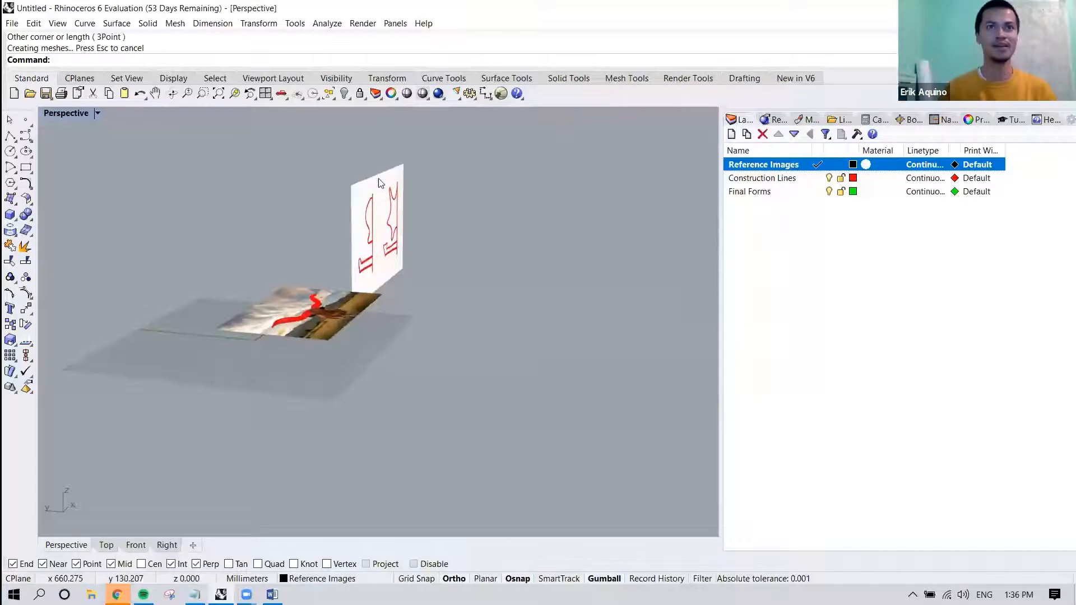
{"action": "right_click_drag", "start_coordinate": [420, 185], "coordinate": [330, 204]}
{"action": "left_click", "coordinate": [135, 545]}
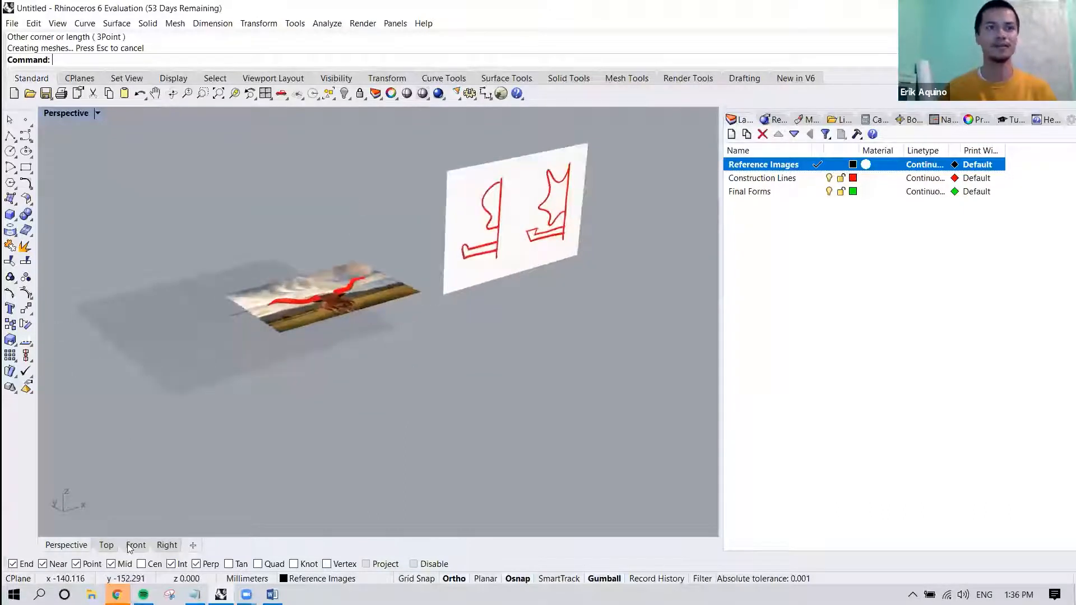
{"action": "scroll", "coordinate": [422, 386], "scroll_direction": "up", "scroll_amount": 6}
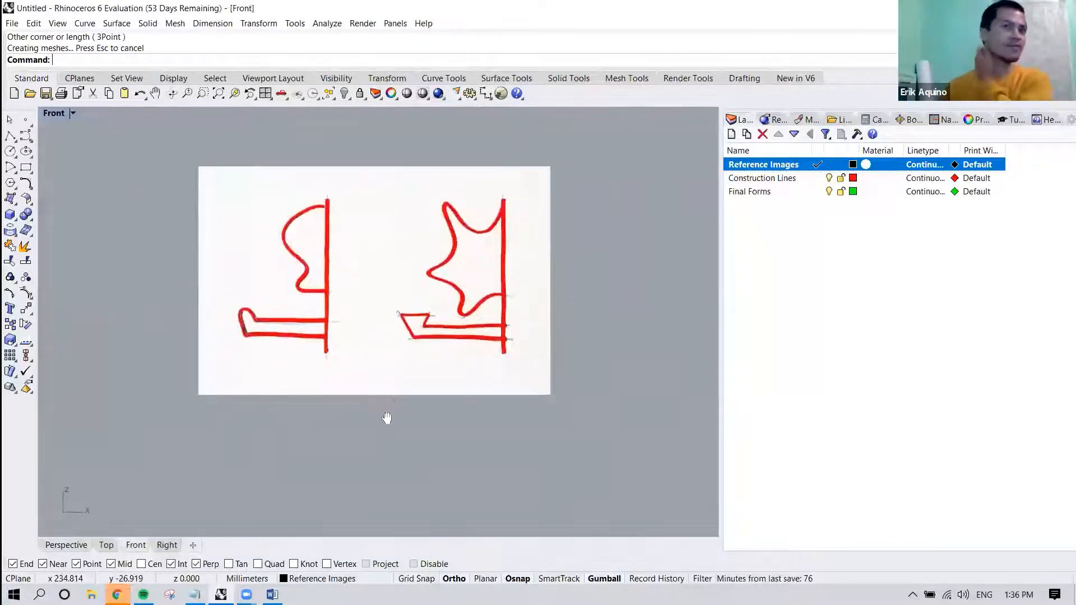
{"action": "right_click_drag", "start_coordinate": [362, 344], "coordinate": [362, 368]}
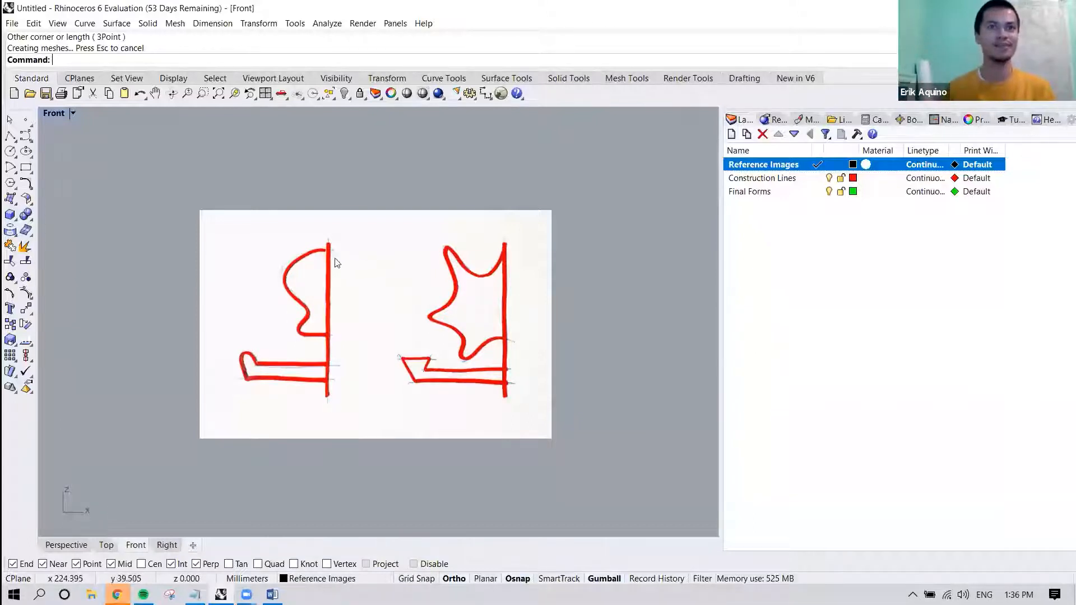
{"action": "right_click_drag", "start_coordinate": [415, 276], "coordinate": [389, 262]}
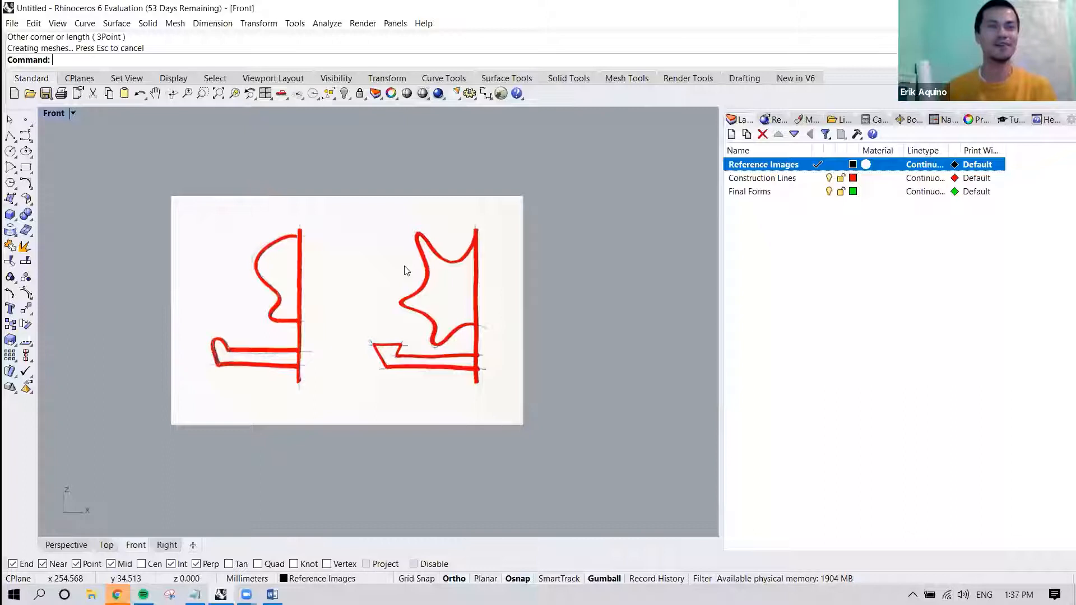
{"action": "right_click_drag", "start_coordinate": [348, 271], "coordinate": [368, 269]}
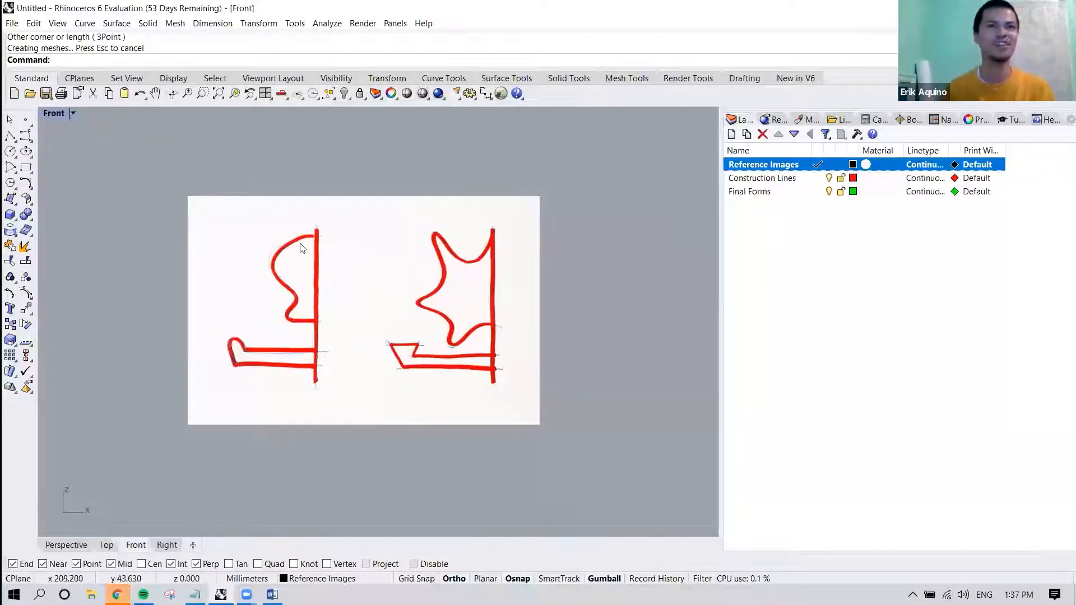
{"action": "scroll", "coordinate": [287, 272], "scroll_direction": "up", "scroll_amount": 3}
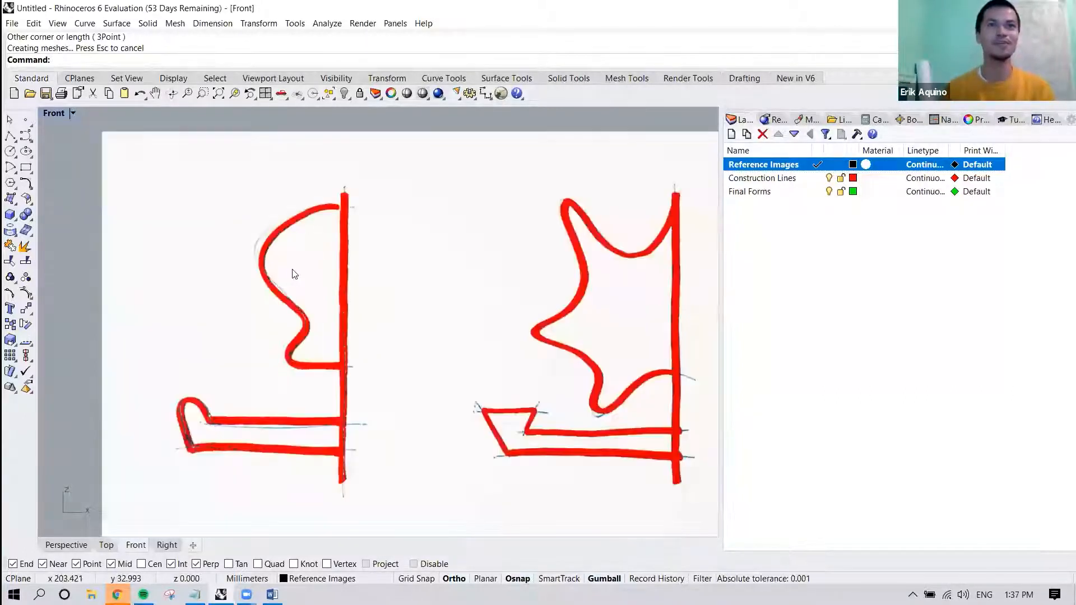
{"action": "scroll", "coordinate": [294, 246], "scroll_direction": "down", "scroll_amount": 1}
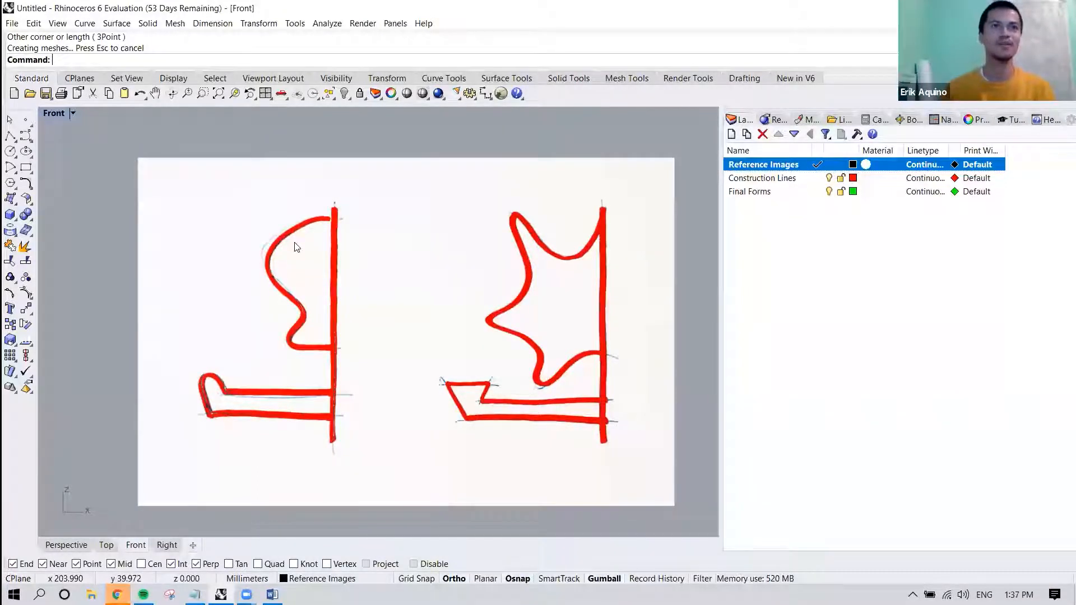
{"action": "right_click_drag", "start_coordinate": [310, 265], "coordinate": [287, 267]}
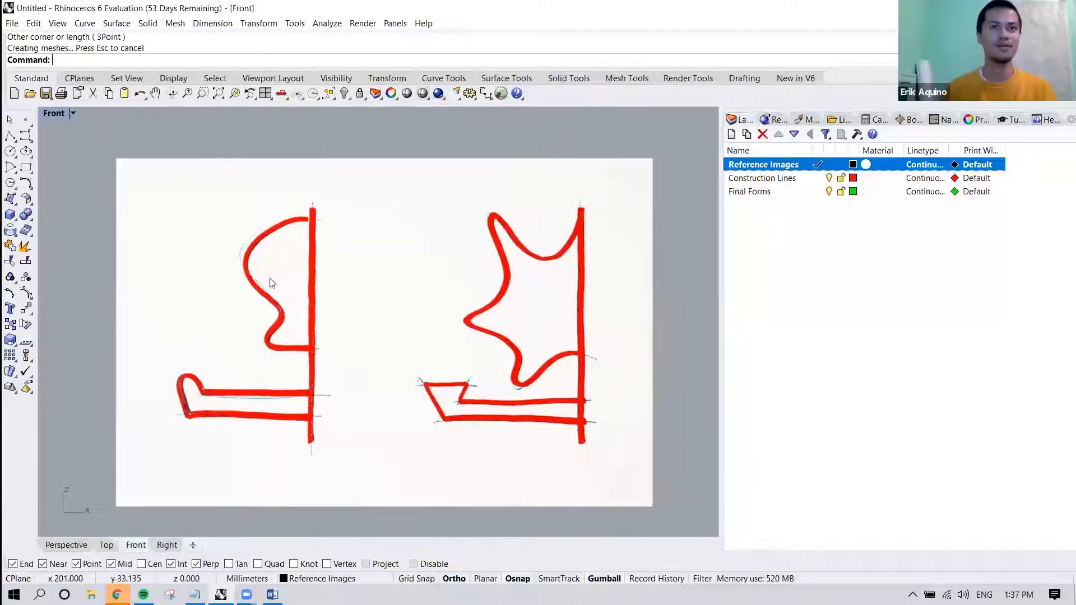
{"action": "left_click", "coordinate": [85, 23]}
{"action": "mouse_move", "coordinate": [149, 122]}
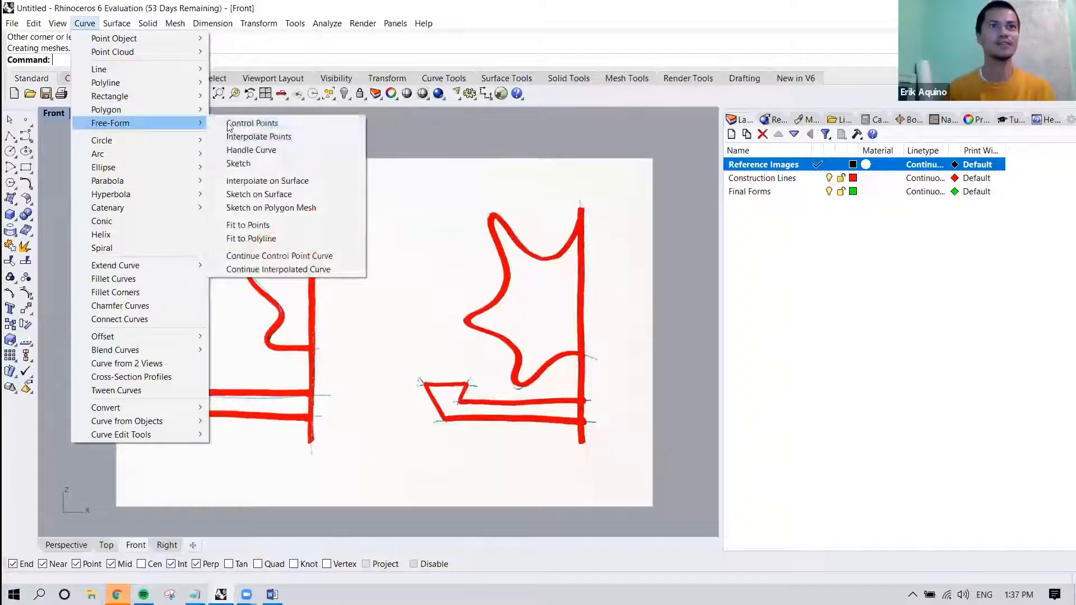
{"action": "left_click", "coordinate": [264, 122]}
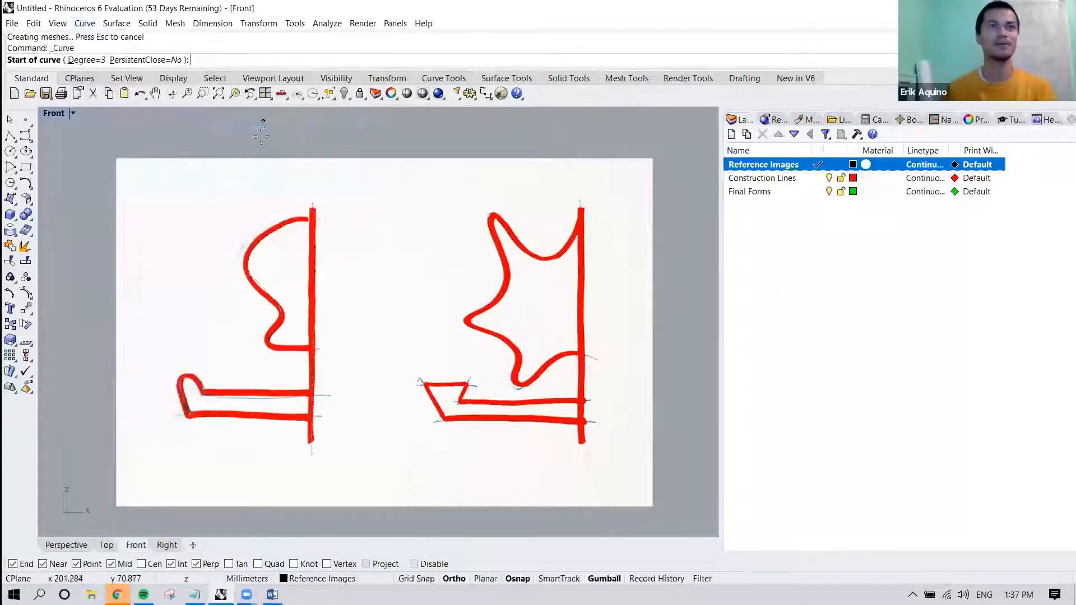
{"action": "scroll", "coordinate": [301, 245], "scroll_direction": "up", "scroll_amount": 2}
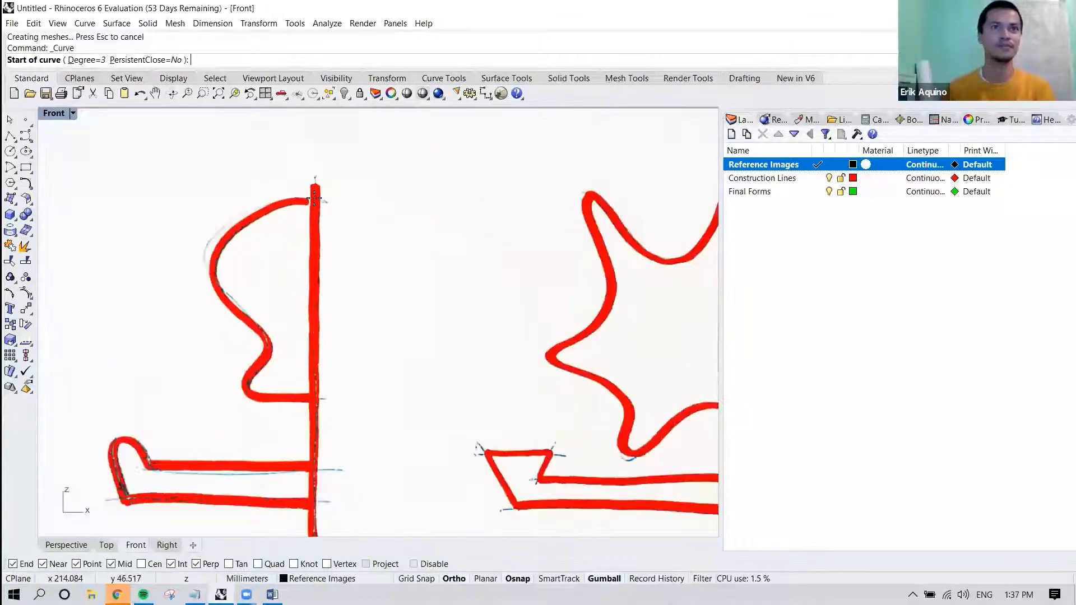
{"action": "key", "text": "Escape"}
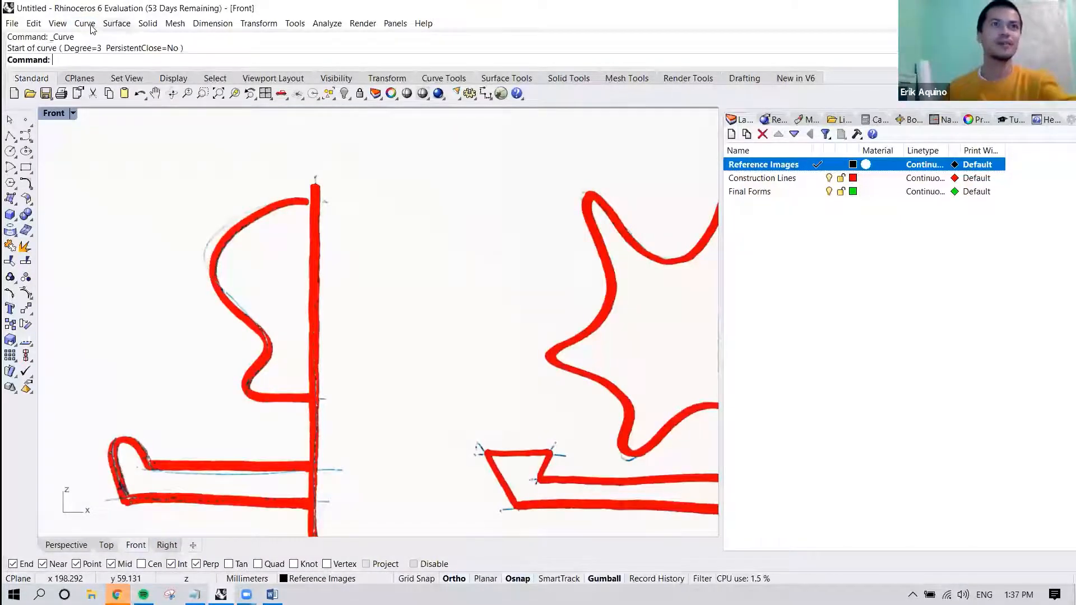
Try to trace the left profile's upper outline with an interpolated curve from the vertical axis, with Ortho off.
{"action": "left_click", "coordinate": [85, 23]}
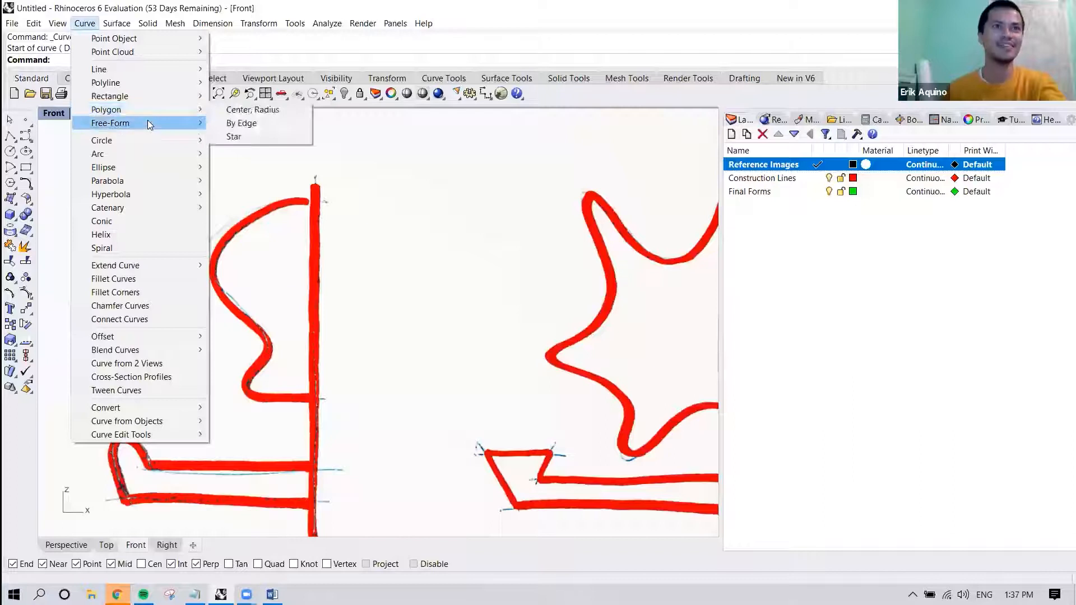
{"action": "mouse_move", "coordinate": [147, 121]}
{"action": "left_click", "coordinate": [250, 136]}
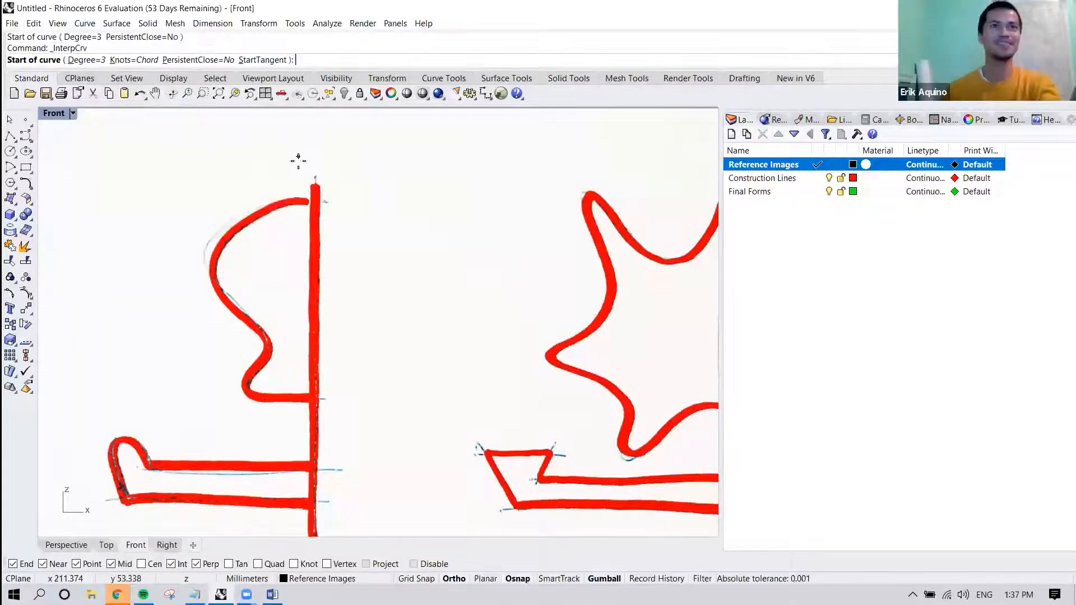
{"action": "right_click_drag", "start_coordinate": [295, 232], "coordinate": [264, 207]}
{"action": "right_click_drag", "start_coordinate": [357, 201], "coordinate": [447, 193]}
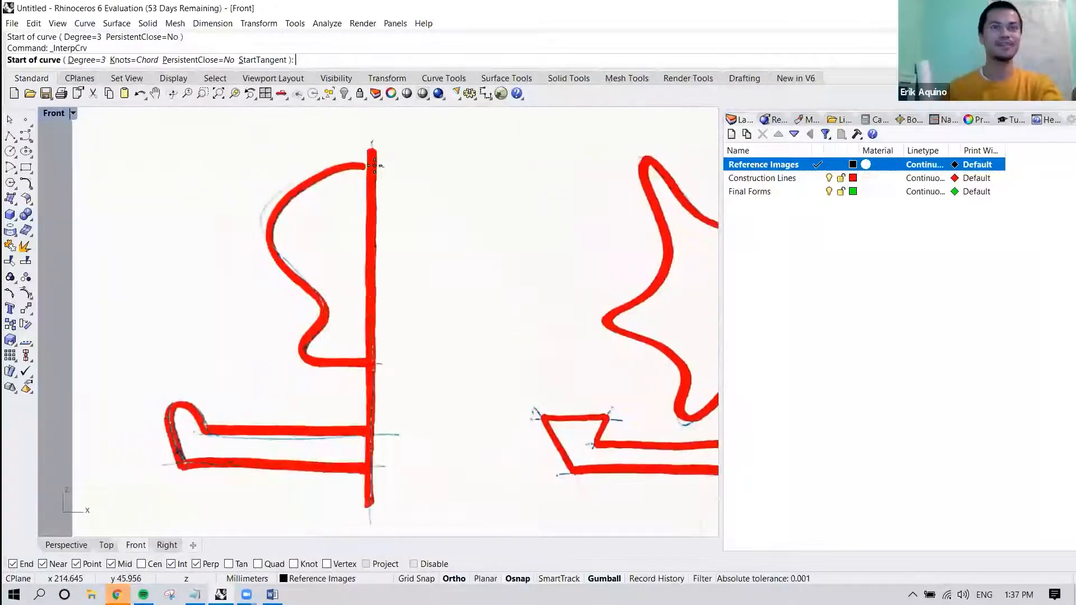
{"action": "left_click", "coordinate": [371, 166]}
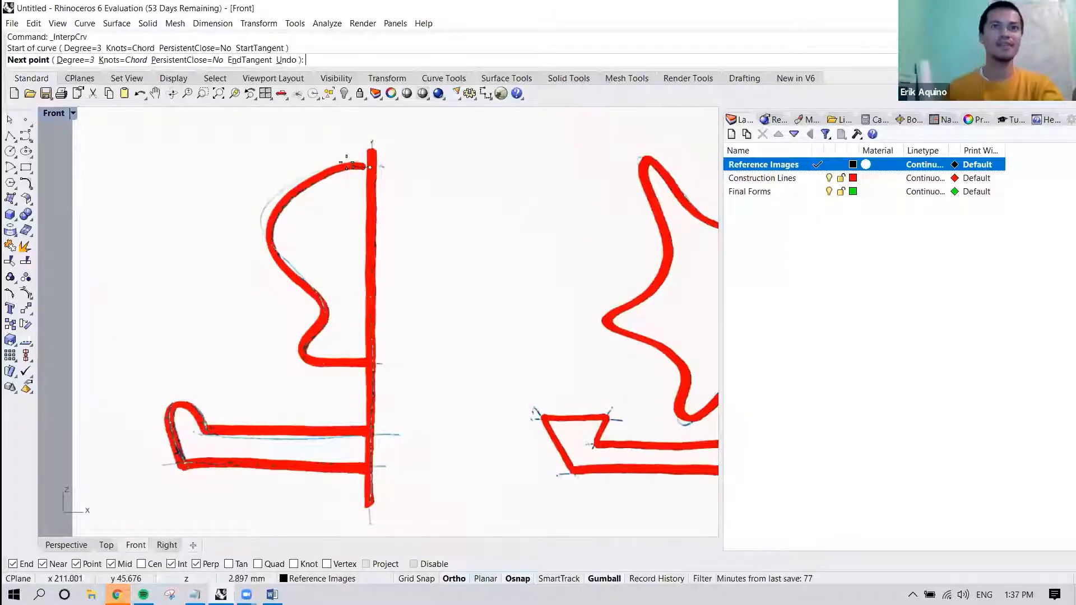
{"action": "key", "text": "F8"}
{"action": "key", "text": "F8"}
{"action": "key", "text": "F8"}
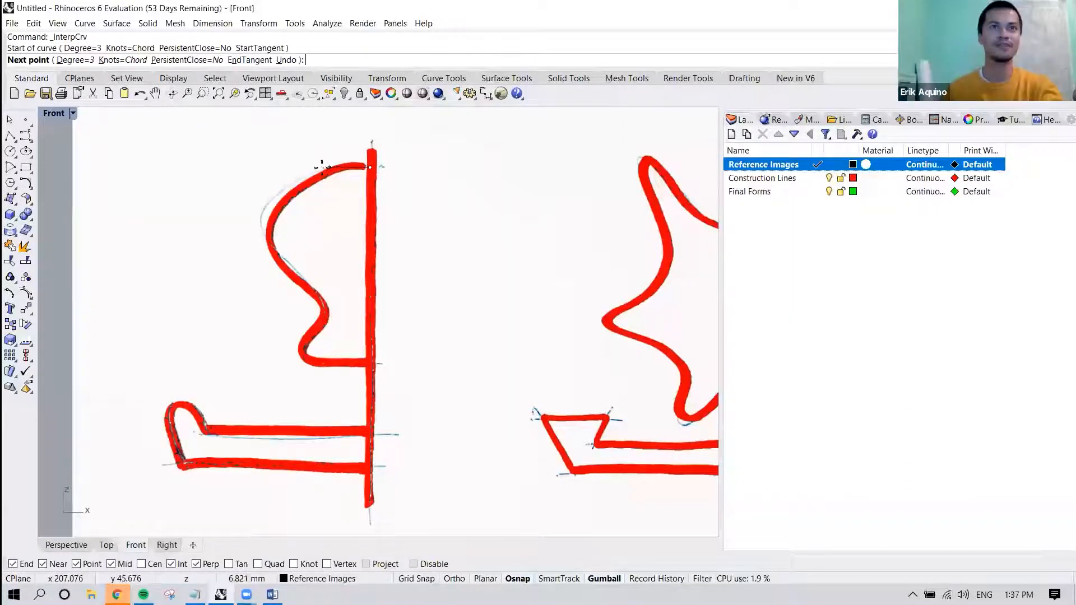
{"action": "left_click", "coordinate": [329, 167]}
{"action": "left_click", "coordinate": [285, 196]}
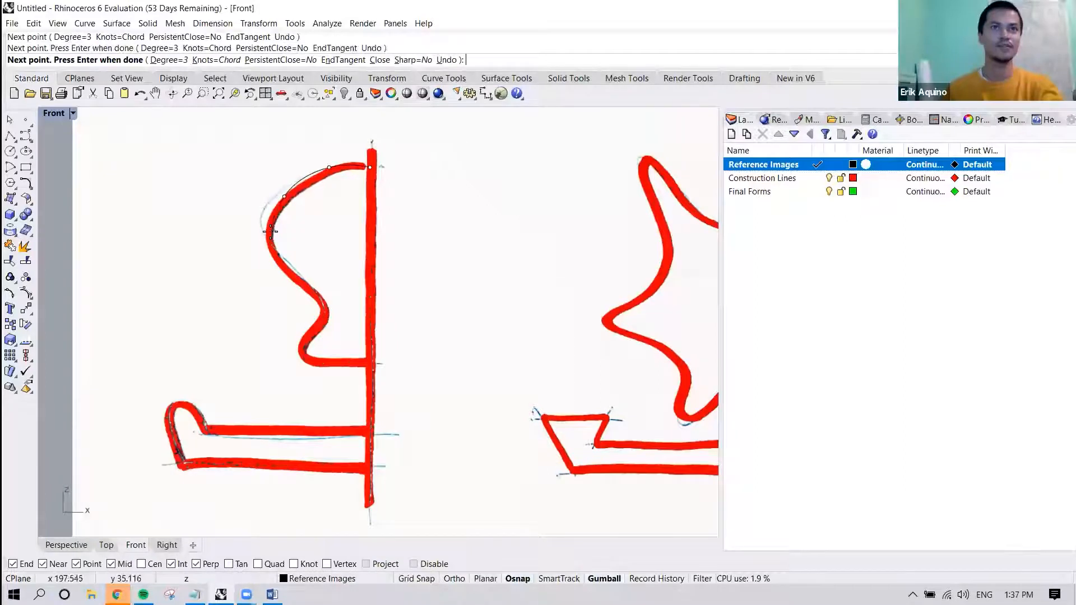
{"action": "left_click", "coordinate": [271, 231]}
{"action": "left_click", "coordinate": [288, 270]}
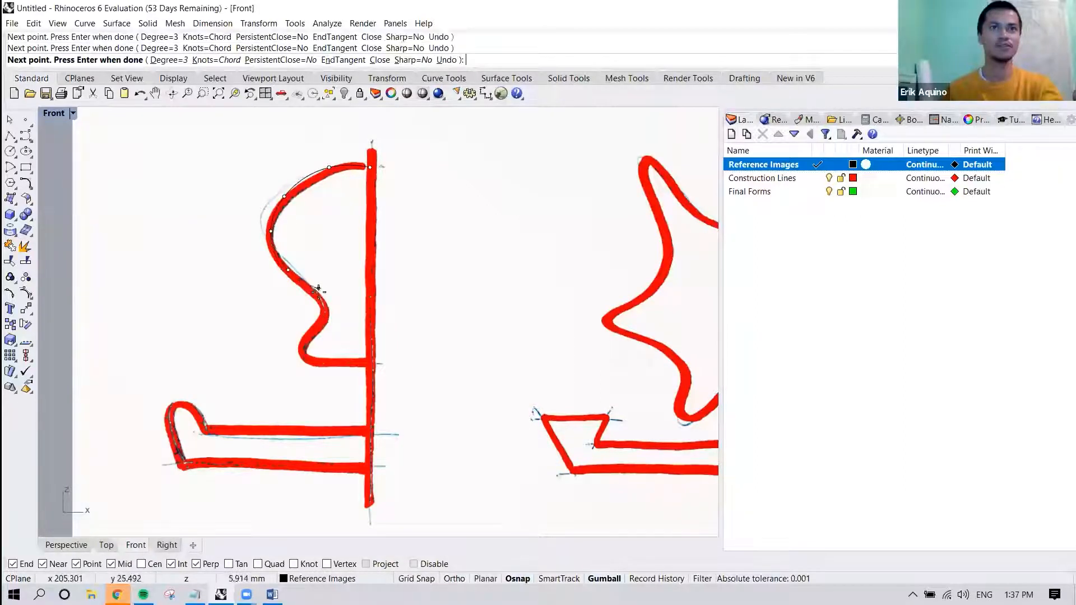
{"action": "key", "text": "Escape"}
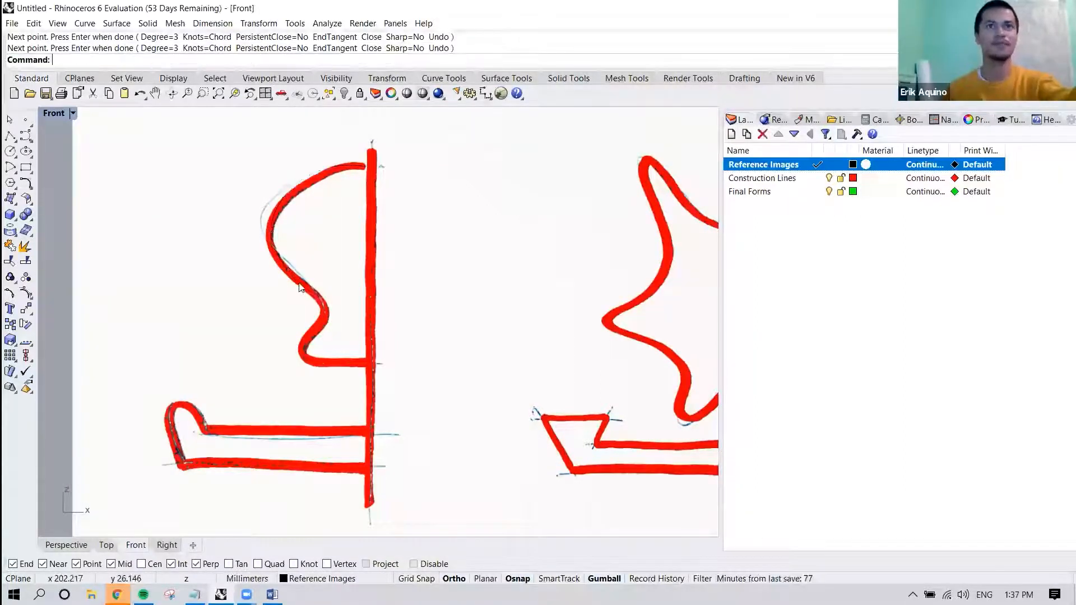
Make Construction Lines the current layer and trace the left drawing's upper profile with an interpolated curve, starting and ending on the vertical axis.
{"action": "double_click", "coordinate": [771, 179]}
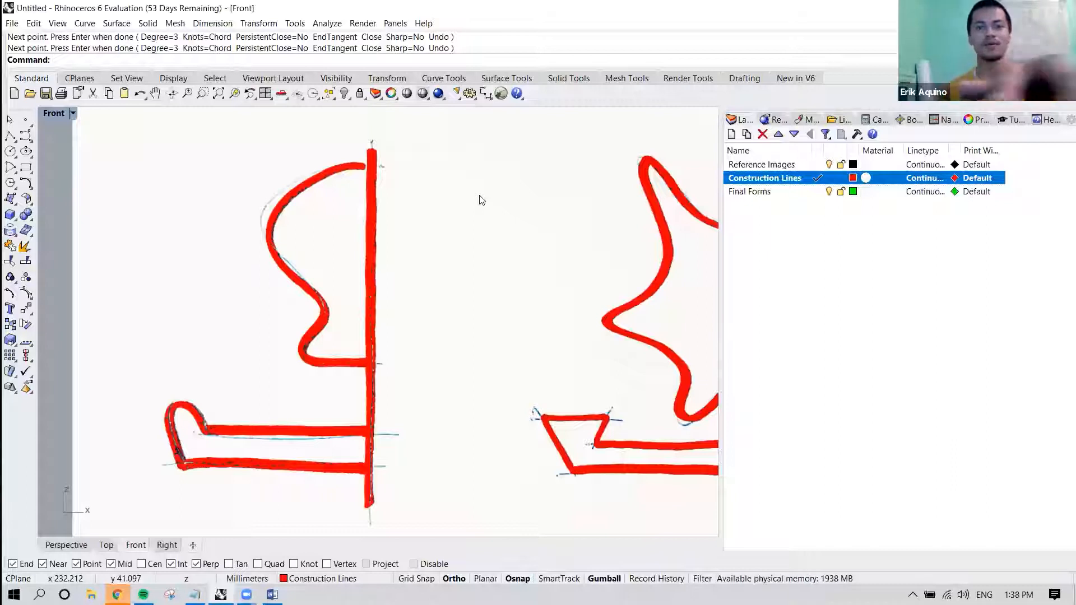
{"action": "type", "text": "InterpCrv"}
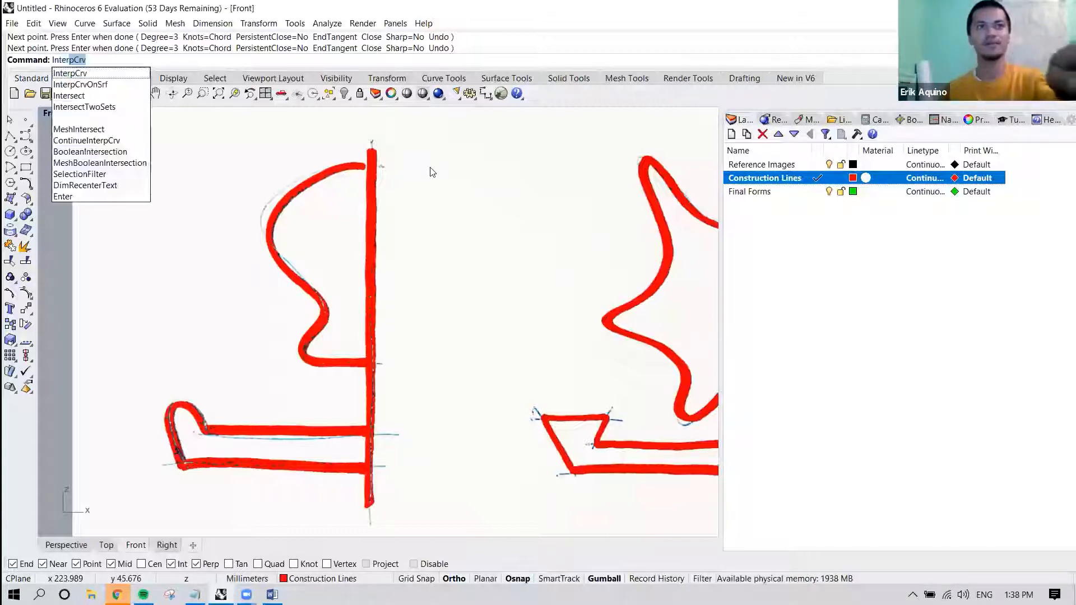
{"action": "key", "text": "Return"}
{"action": "left_click", "coordinate": [370, 164]}
{"action": "left_click", "coordinate": [334, 168]}
{"action": "left_click", "coordinate": [286, 199]}
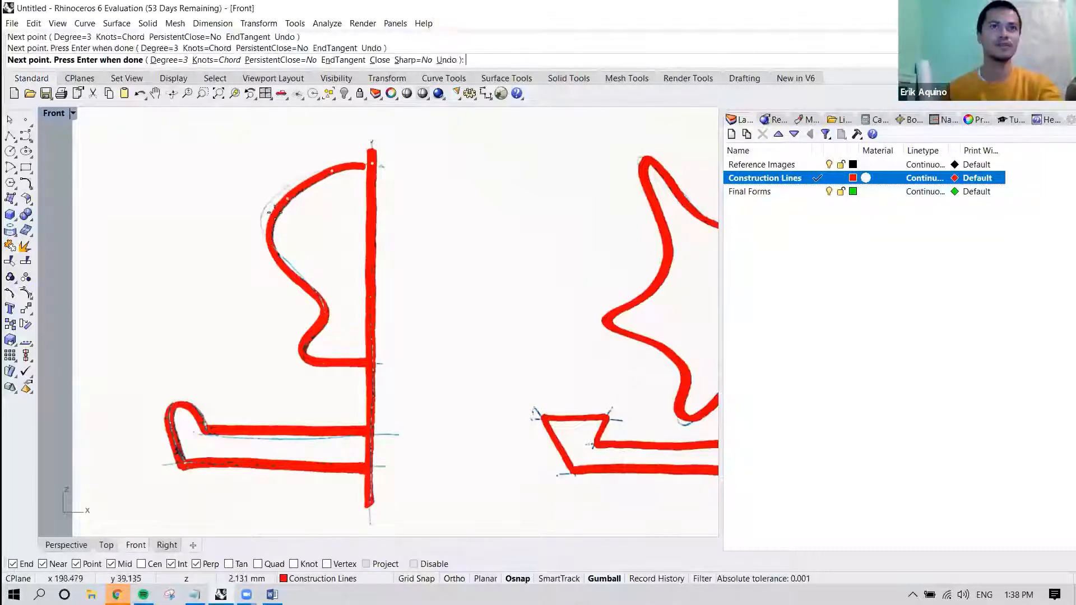
{"action": "left_click", "coordinate": [271, 225]}
{"action": "left_click", "coordinate": [278, 261]}
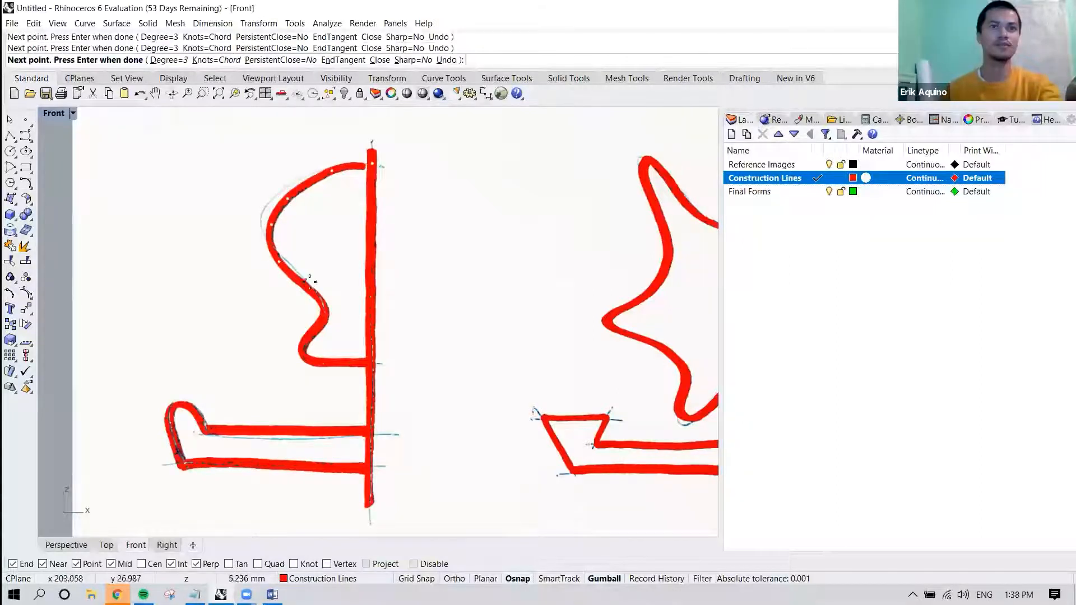
{"action": "left_click", "coordinate": [308, 289]}
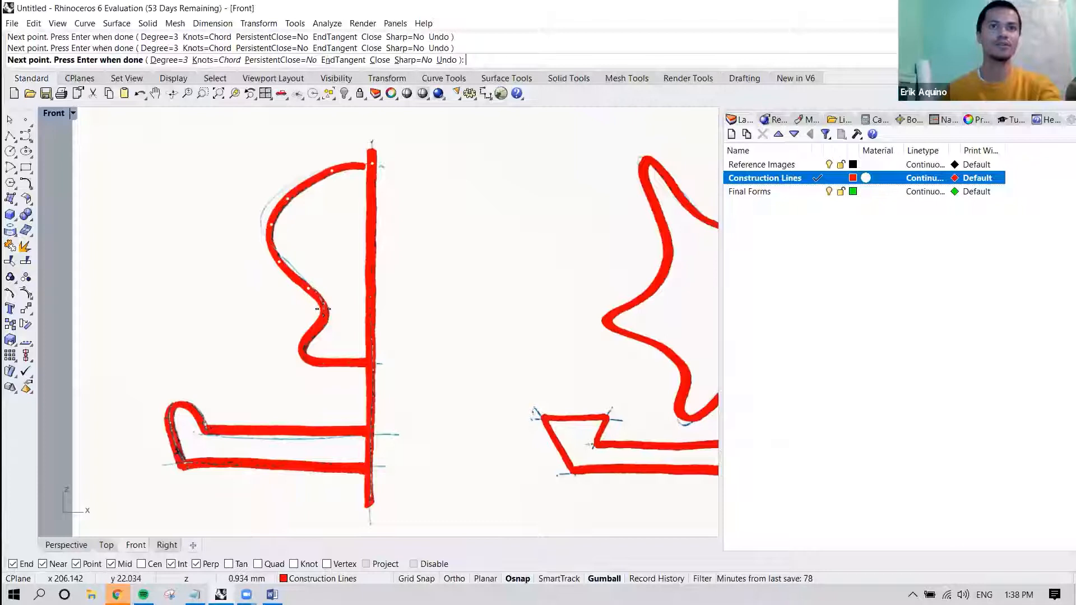
{"action": "scroll", "coordinate": [325, 324], "scroll_direction": "up", "scroll_amount": 2}
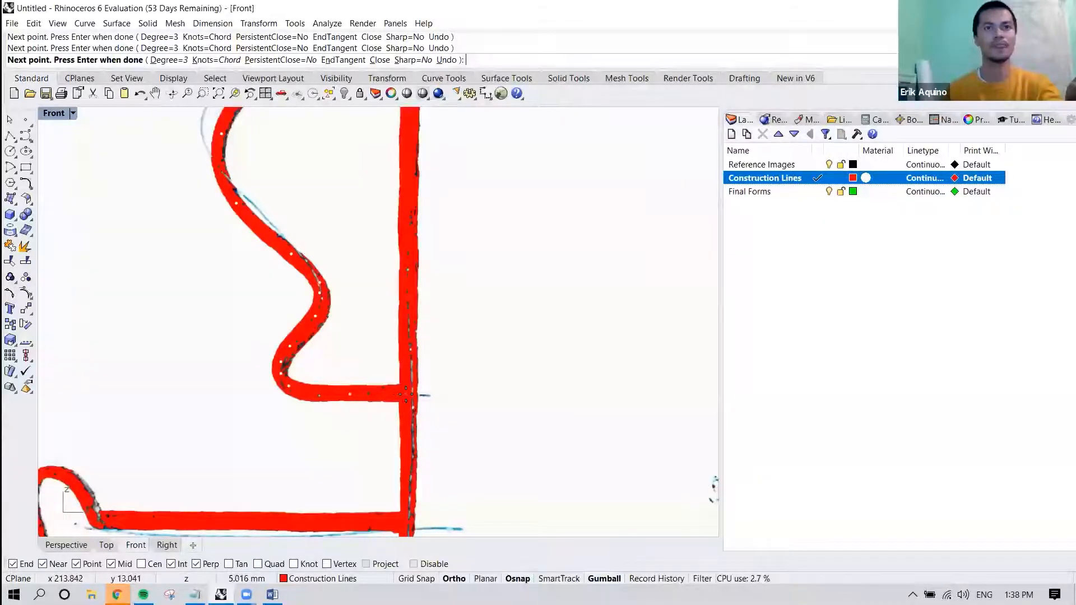
{"action": "scroll", "coordinate": [410, 392], "scroll_direction": "down", "scroll_amount": 3}
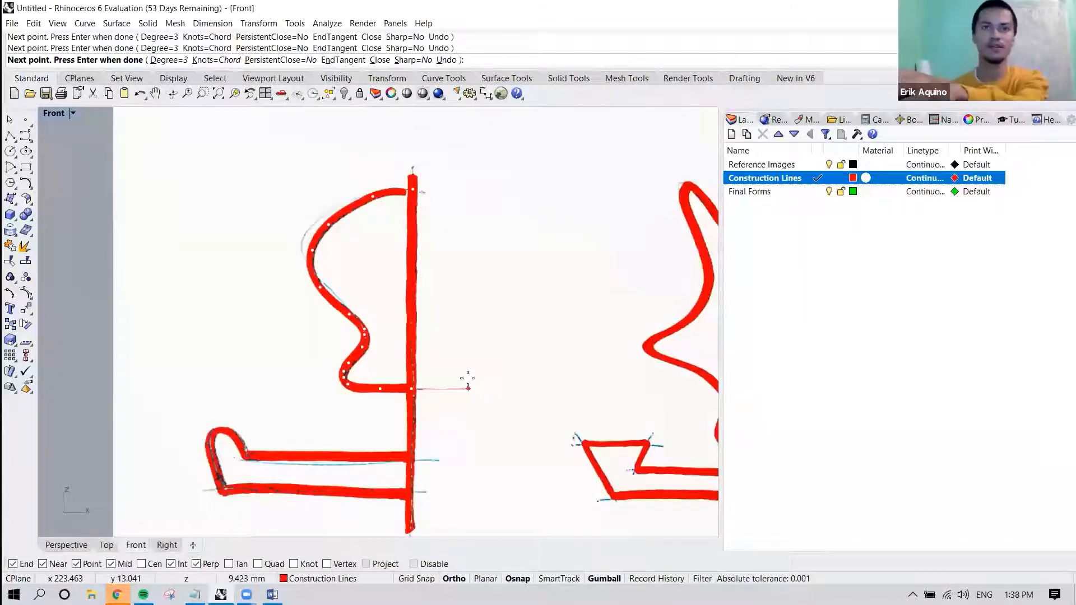
{"action": "key", "text": "Return"}
{"action": "right_click_drag", "start_coordinate": [432, 305], "coordinate": [432, 298]}
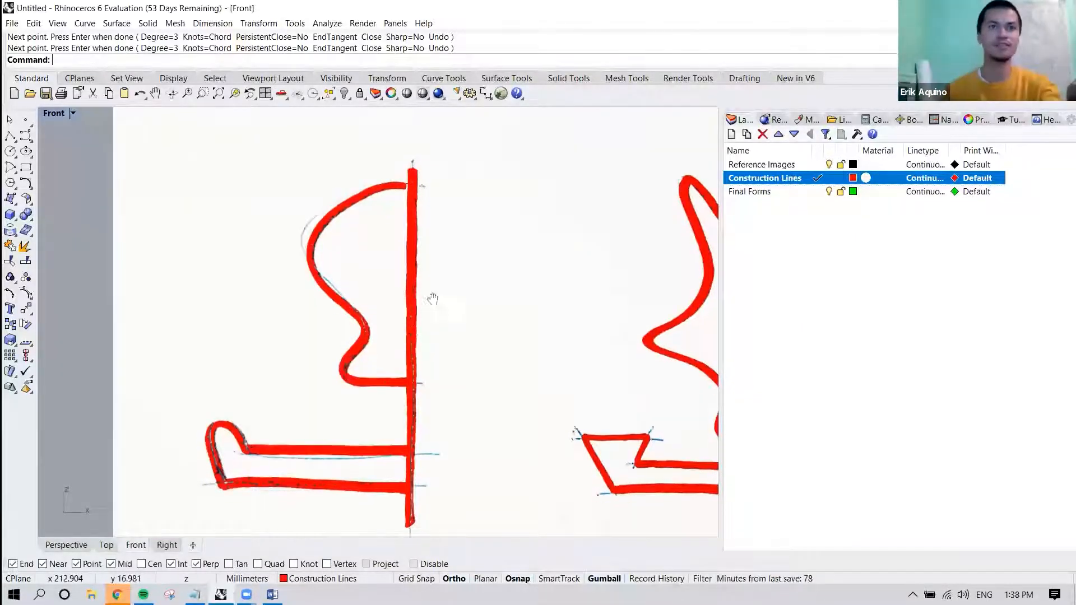
Draw a horizontal single line along the left drawing's lower profile, tracing its upper edge from the vertical axis to the rounded lip.
{"action": "scroll", "coordinate": [428, 364], "scroll_direction": "up", "scroll_amount": 4}
{"action": "key", "text": "Return"}
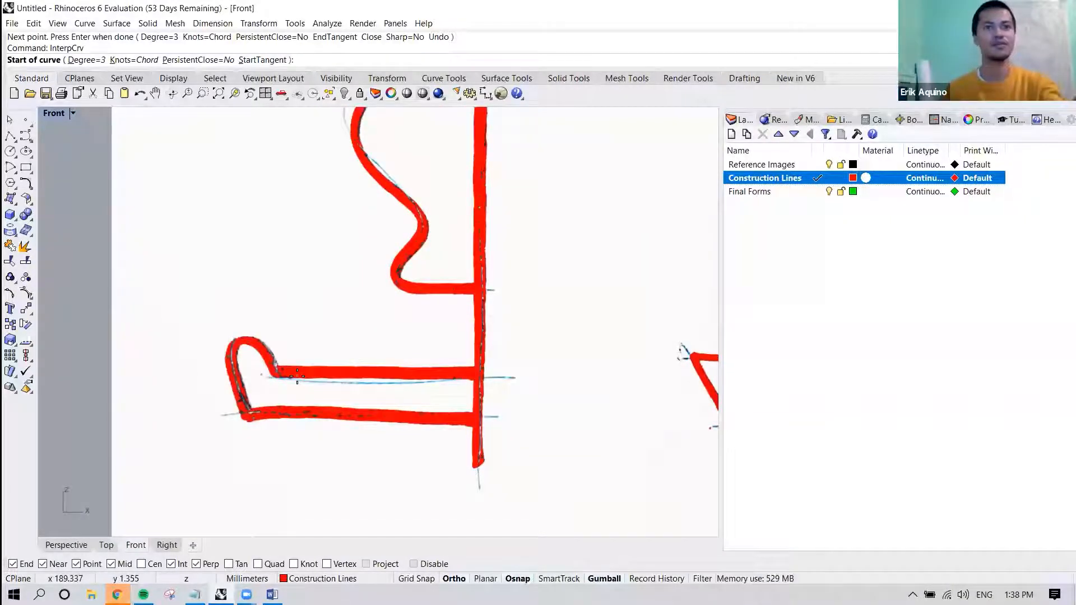
{"action": "key", "text": "Escape"}
{"action": "left_click", "coordinate": [89, 25]}
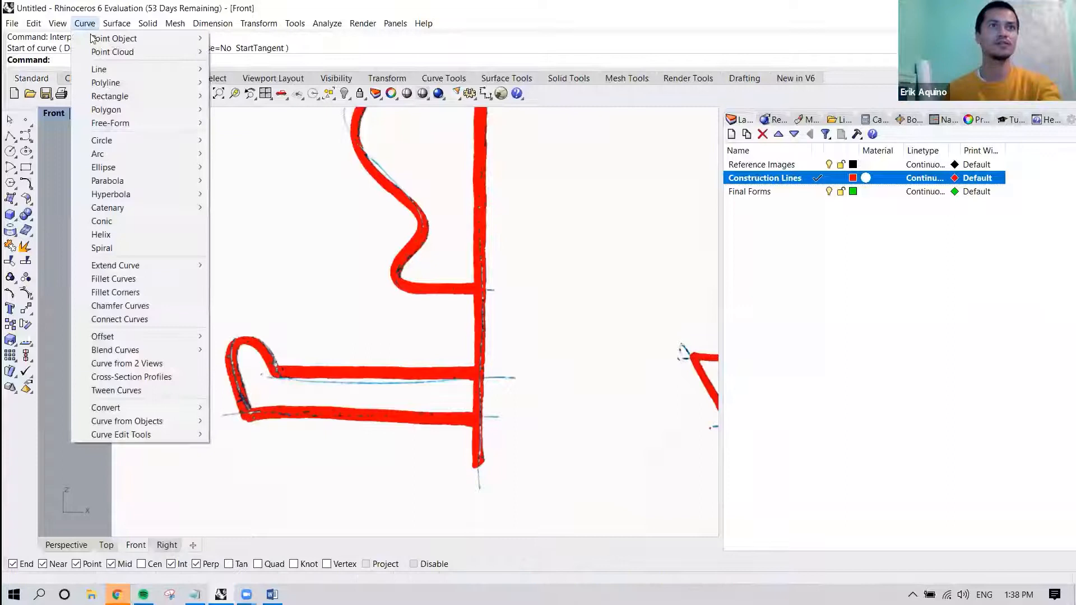
{"action": "left_click", "coordinate": [246, 70]}
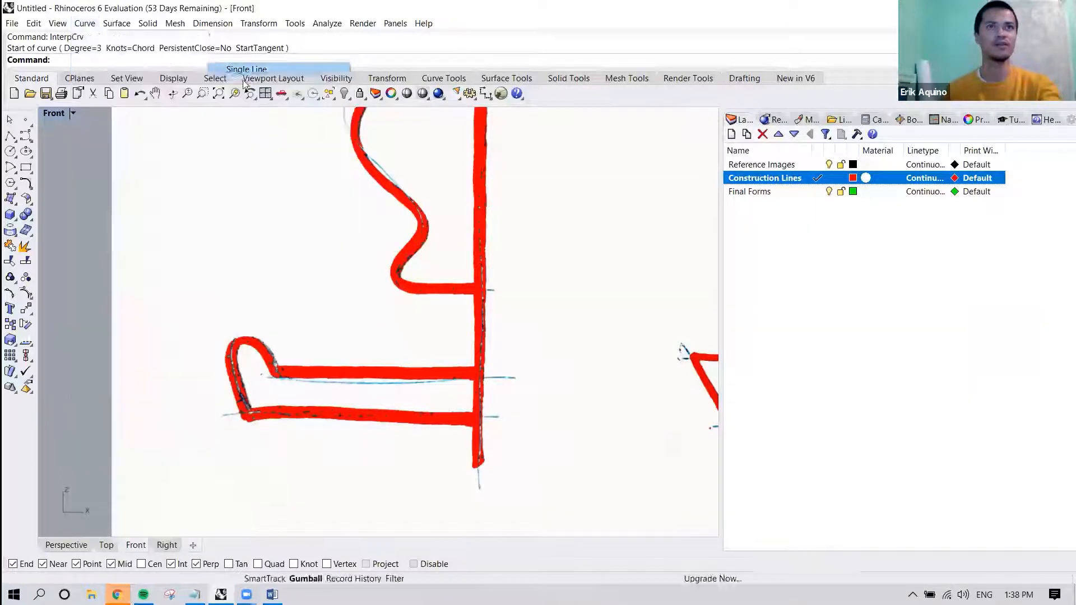
{"action": "left_click", "coordinate": [484, 374]}
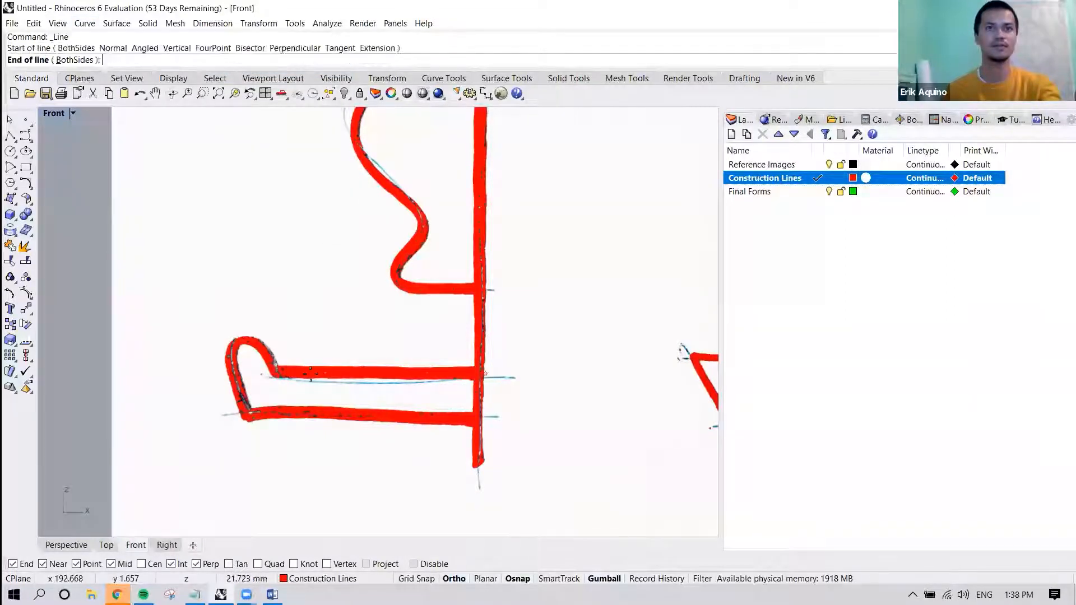
{"action": "left_click", "coordinate": [282, 374]}
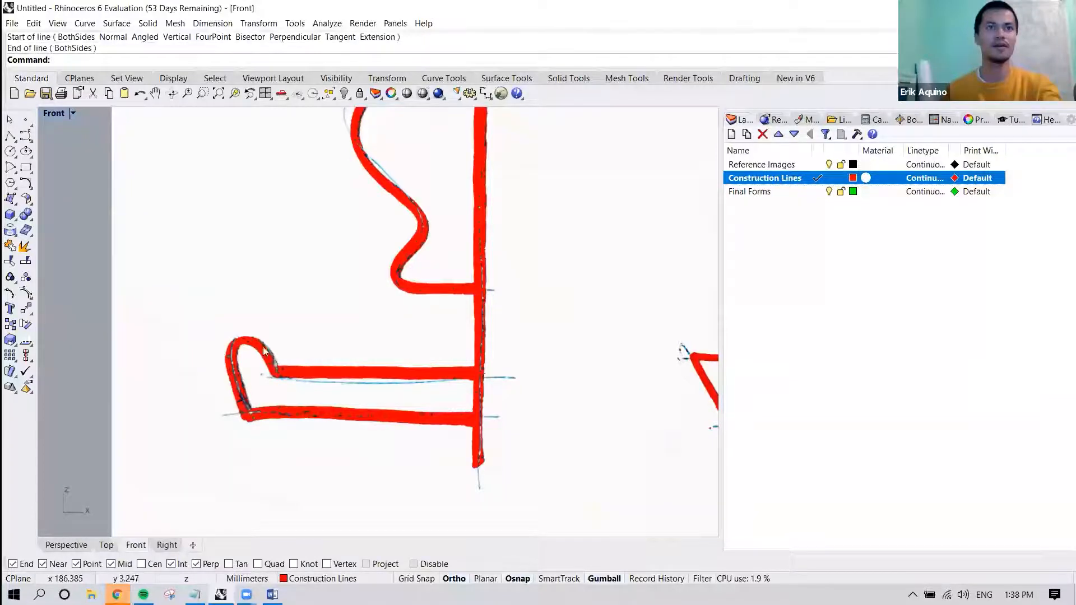
Start a control point curve and set the Construction Lines layer color to Blue.
{"action": "left_click", "coordinate": [87, 24]}
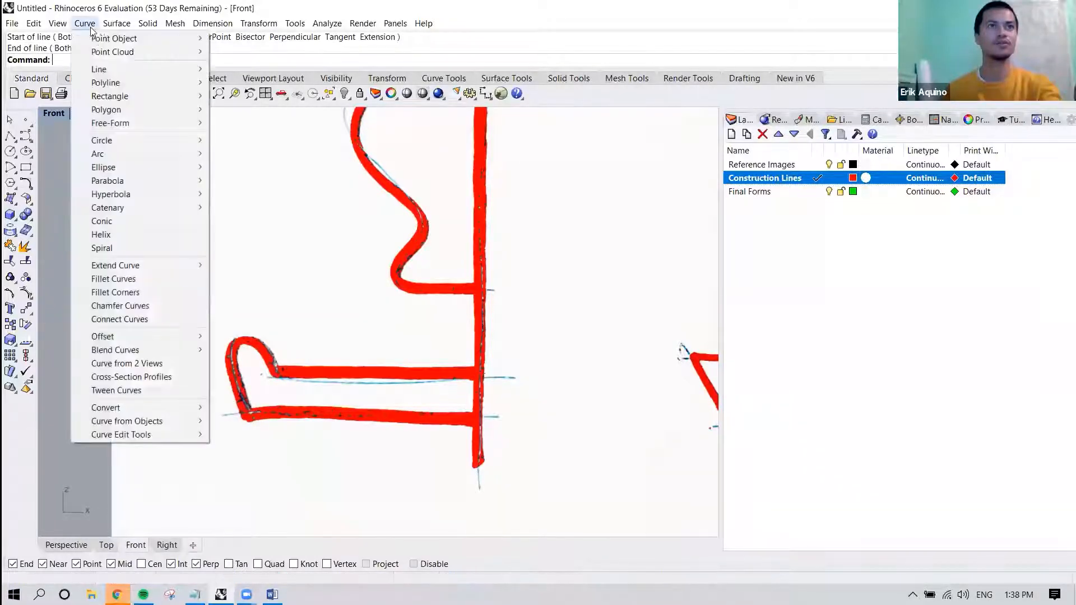
{"action": "mouse_move", "coordinate": [123, 123]}
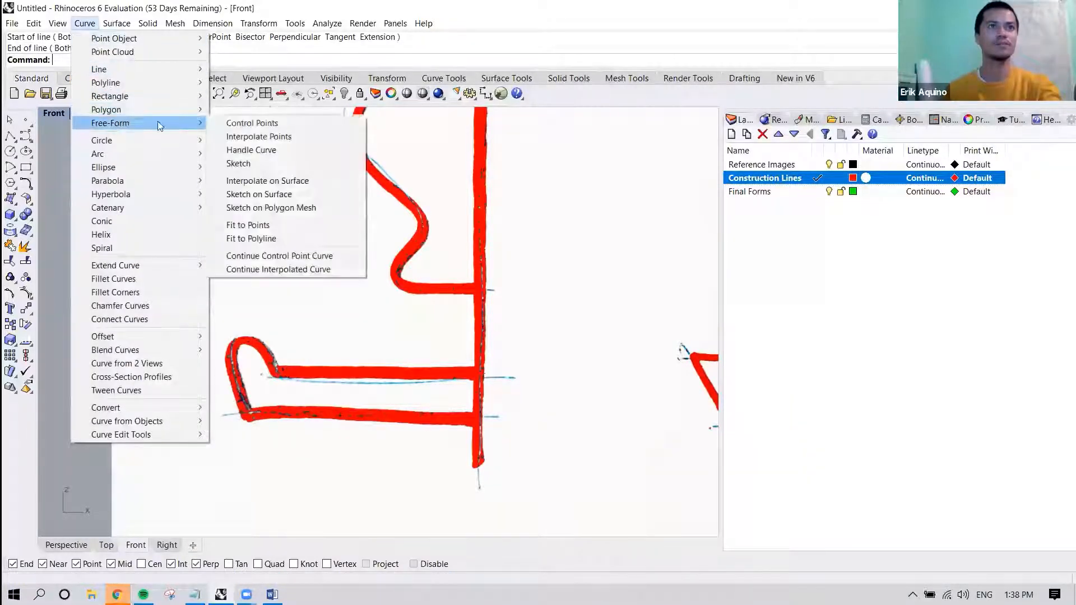
{"action": "left_click", "coordinate": [234, 125]}
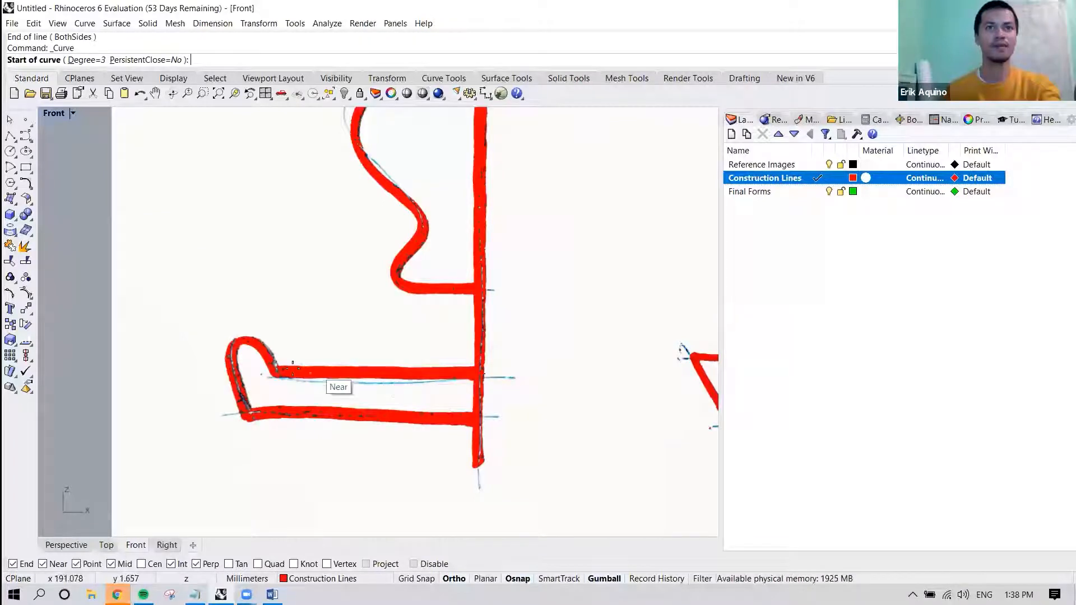
{"action": "scroll", "coordinate": [280, 371], "scroll_direction": "up", "scroll_amount": 3}
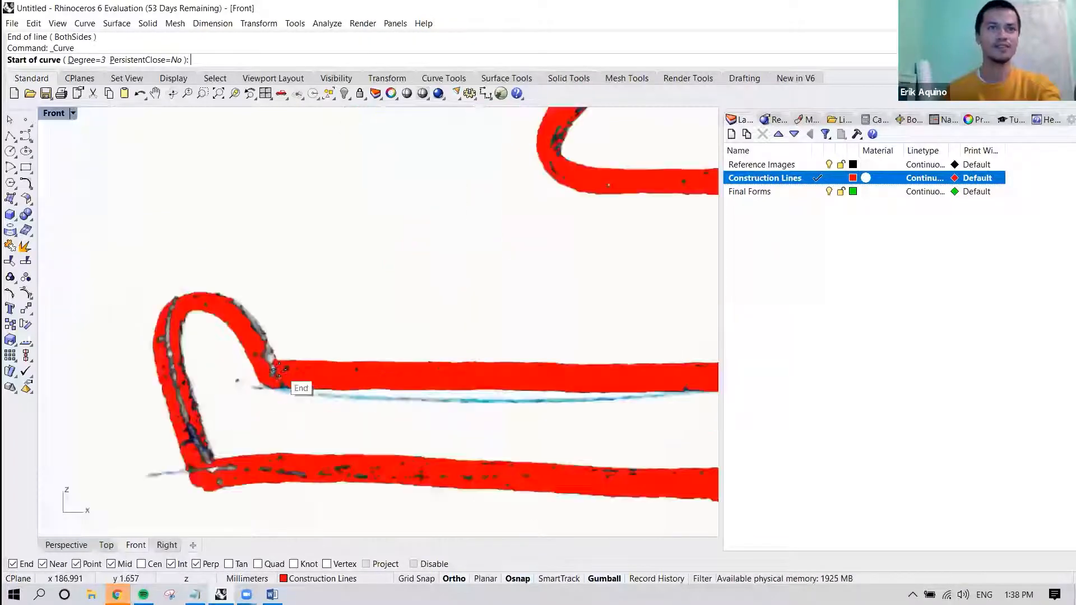
{"action": "left_click", "coordinate": [853, 177]}
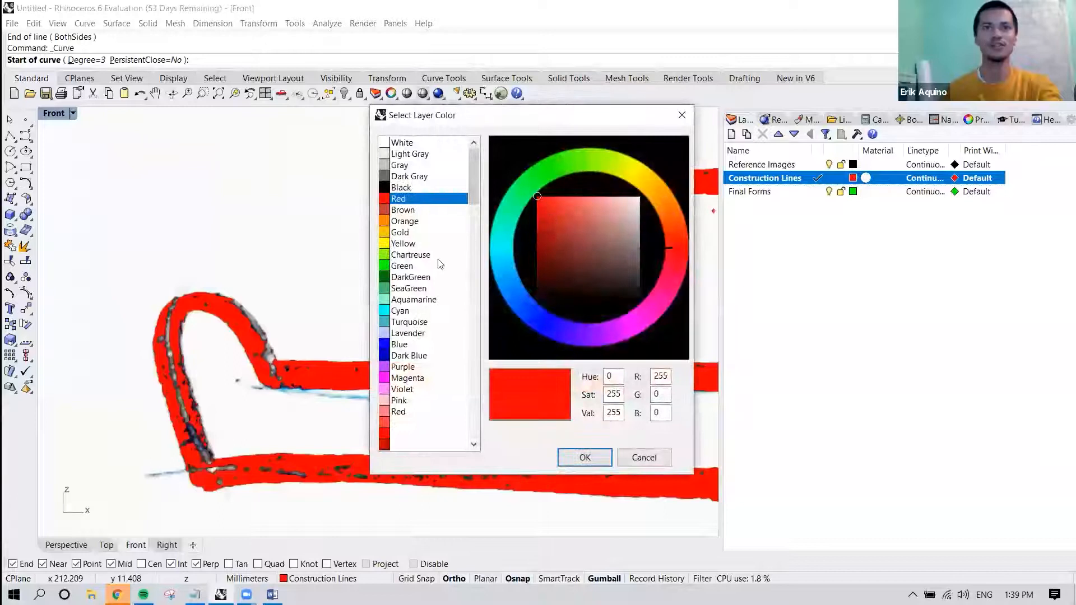
{"action": "left_click", "coordinate": [398, 344]}
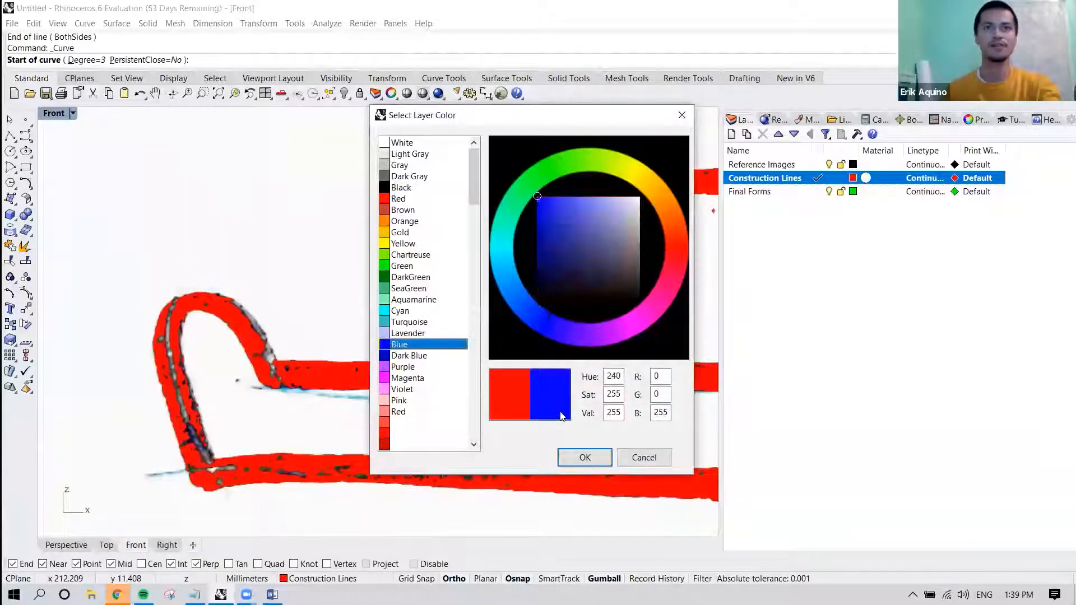
{"action": "left_click", "coordinate": [580, 456]}
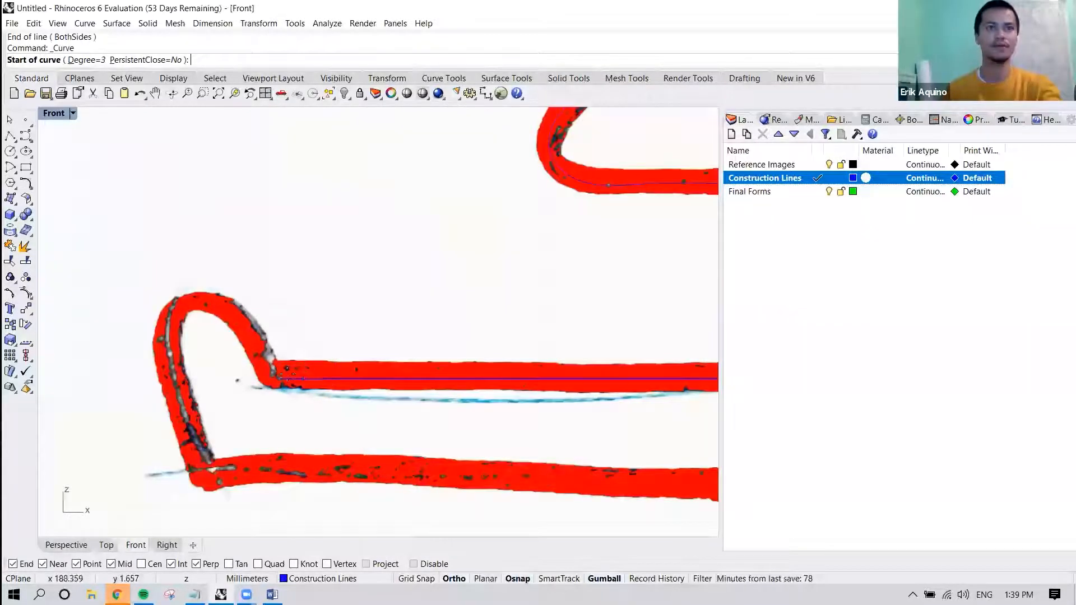
Trace the rounded lip of the left drawing's lower profile with the control point curve, from the upper line's end to the bottom outer corner.
{"action": "left_click", "coordinate": [279, 376]}
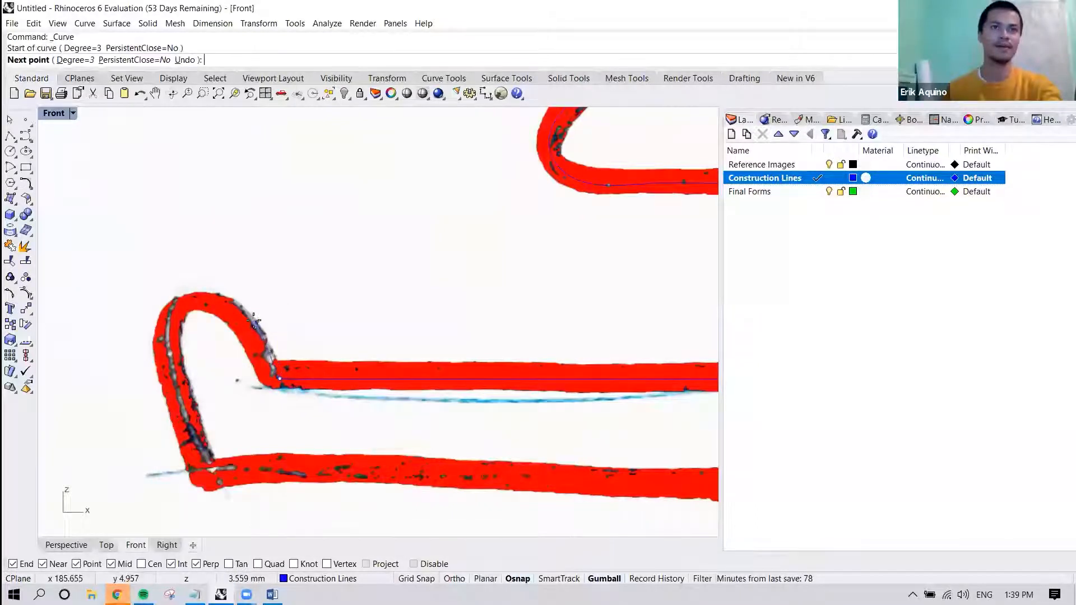
{"action": "left_click", "coordinate": [245, 314]}
{"action": "left_click", "coordinate": [212, 295]}
{"action": "left_click", "coordinate": [186, 296]}
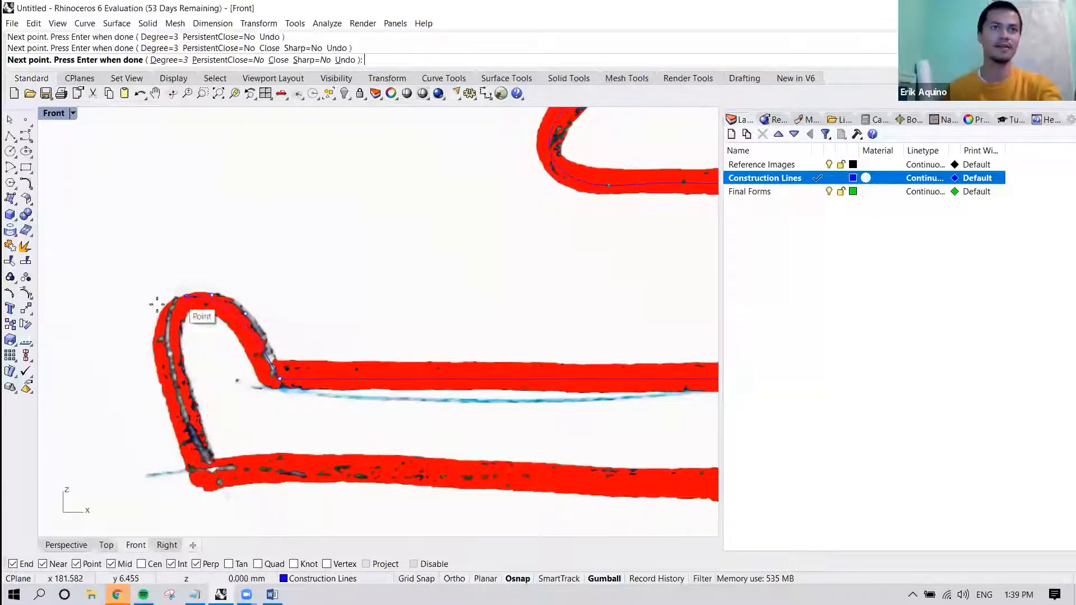
{"action": "left_click", "coordinate": [168, 320]}
{"action": "left_click", "coordinate": [163, 360]}
{"action": "left_click", "coordinate": [177, 417]}
{"action": "left_click", "coordinate": [206, 477]}
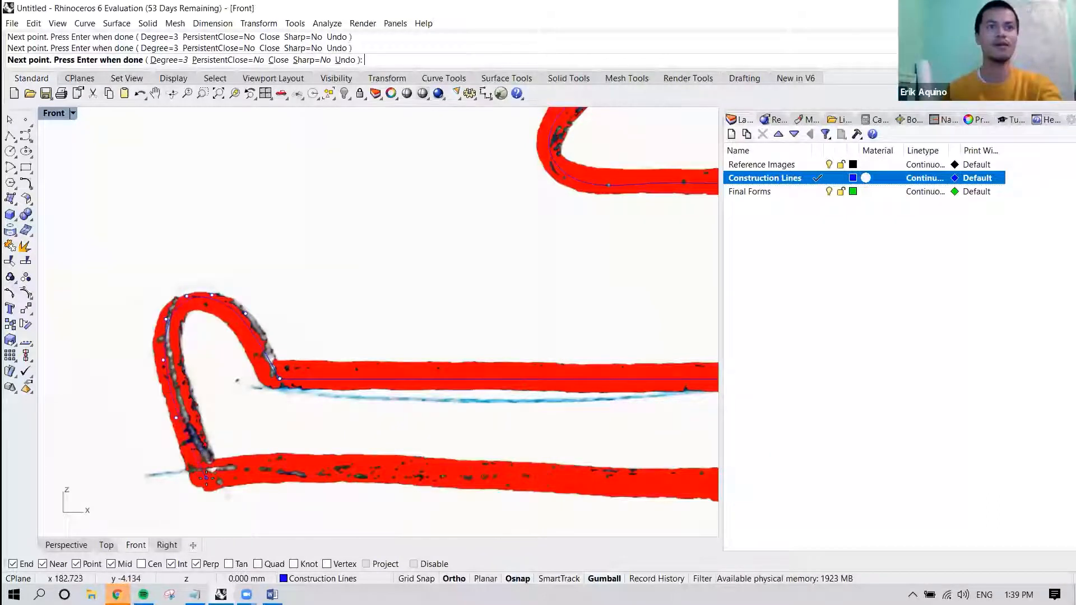
{"action": "key", "text": "Return"}
{"action": "left_click", "coordinate": [305, 379]}
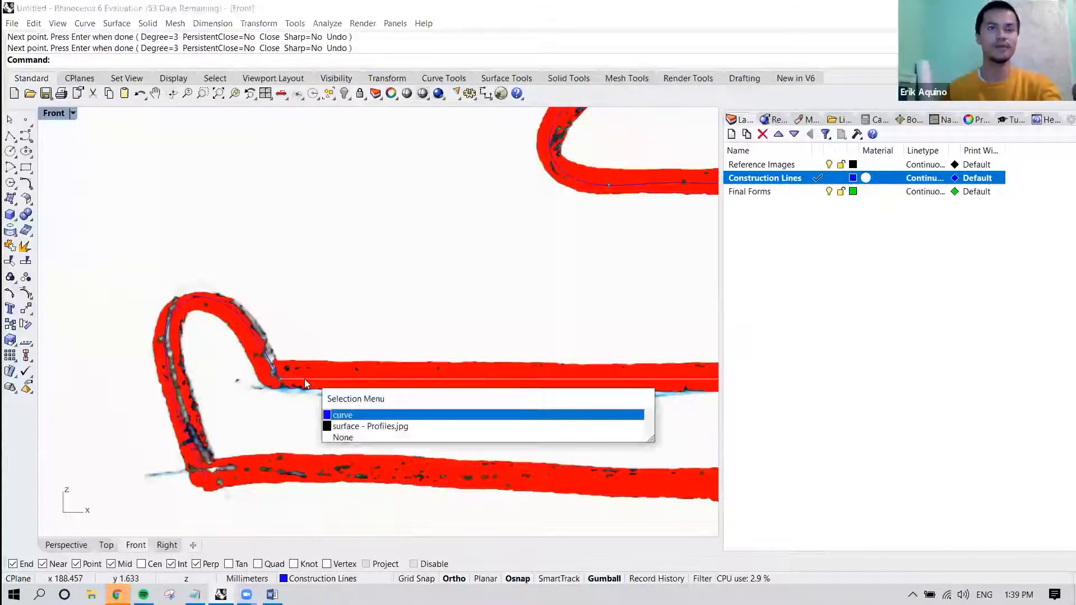
{"action": "left_click", "coordinate": [304, 378]}
{"action": "left_click", "coordinate": [182, 299]}
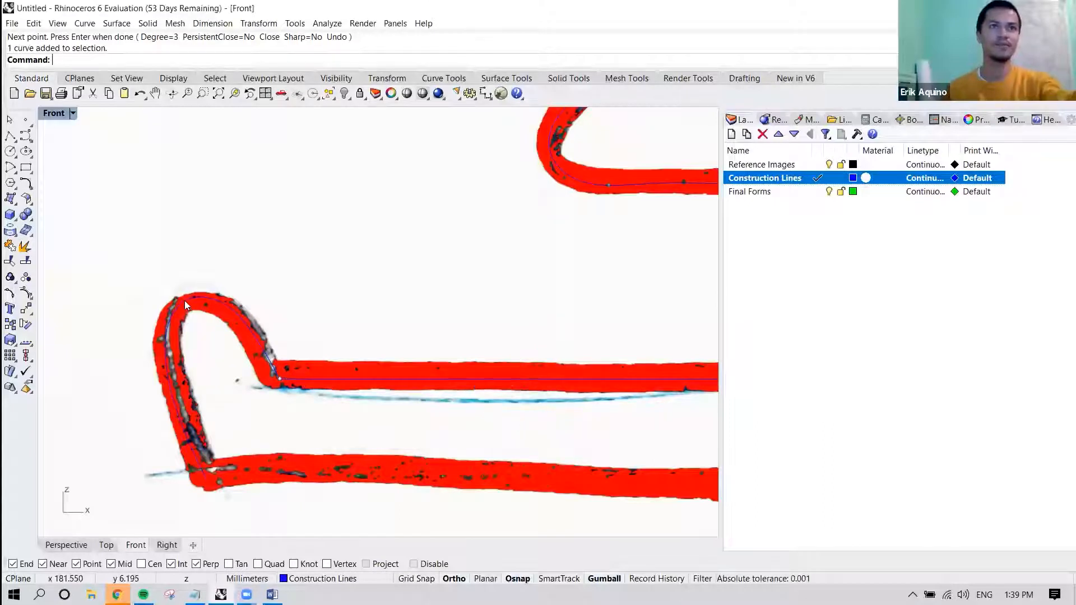
{"action": "left_click", "coordinate": [204, 255]}
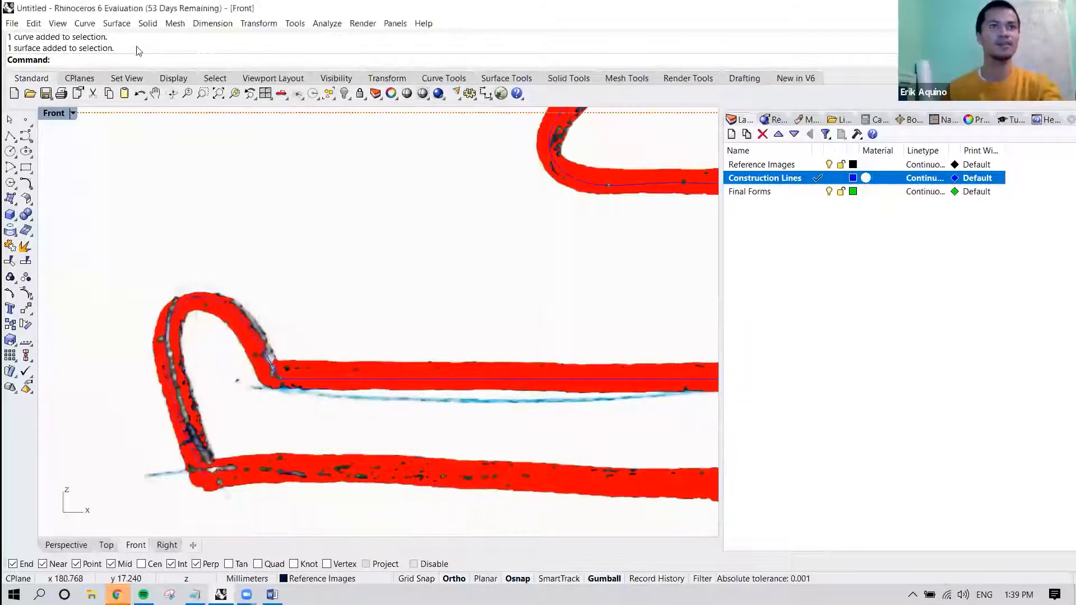
Draw a horizontal single line along the lower profile's bottom edge from the lip curve's lower end to the vertical axis.
{"action": "left_click", "coordinate": [89, 24]}
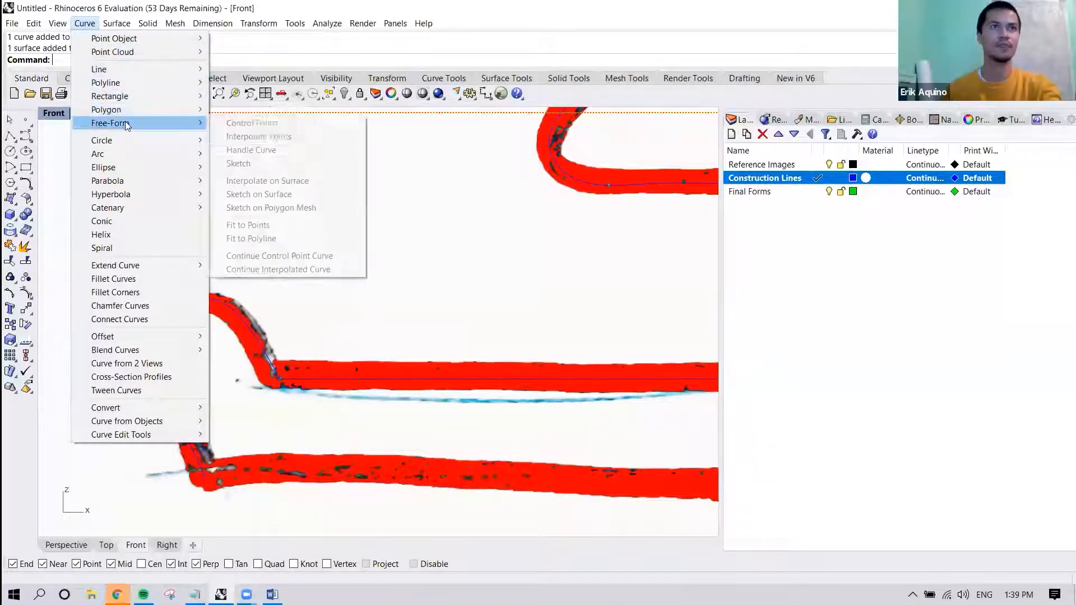
{"action": "mouse_move", "coordinate": [126, 70]}
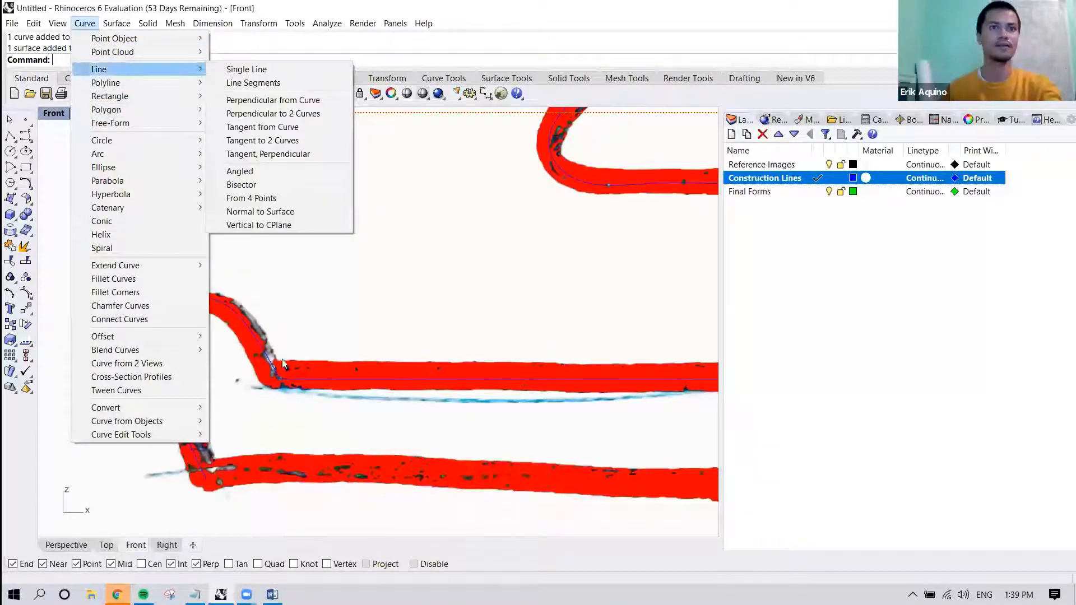
{"action": "left_click", "coordinate": [254, 70]}
{"action": "left_click", "coordinate": [205, 478]}
{"action": "scroll", "coordinate": [206, 477], "scroll_direction": "down", "scroll_amount": 4}
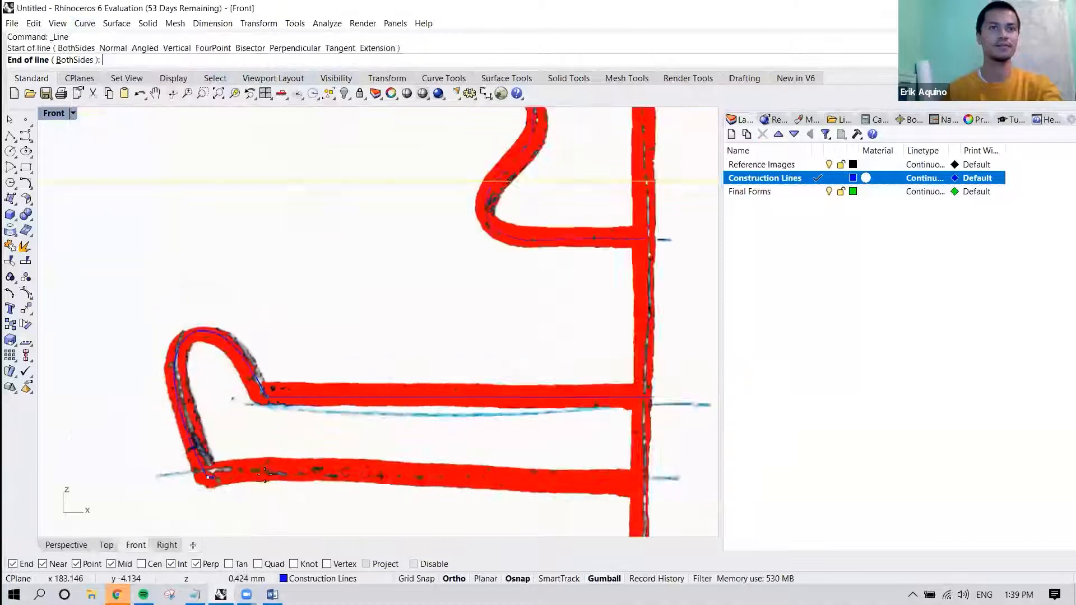
{"action": "left_click", "coordinate": [505, 480]}
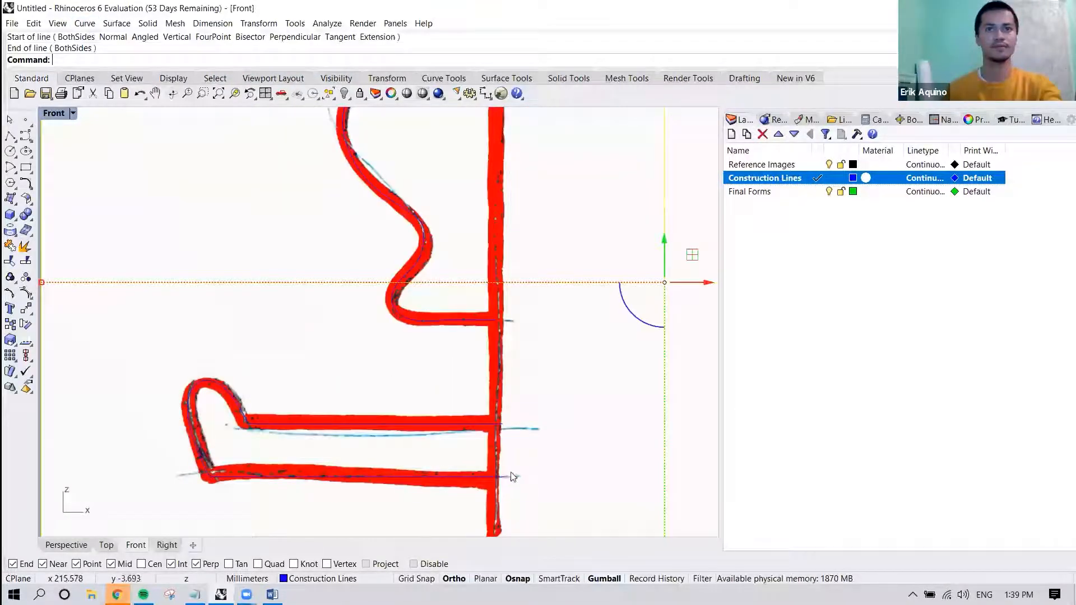
Lock the Reference Images layer so the Profiles picture cannot be selected.
{"action": "scroll", "coordinate": [493, 392], "scroll_direction": "down", "scroll_amount": 6}
{"action": "right_click_drag", "start_coordinate": [487, 291], "coordinate": [389, 256]}
{"action": "left_click", "coordinate": [449, 199]}
{"action": "left_click", "coordinate": [415, 233]}
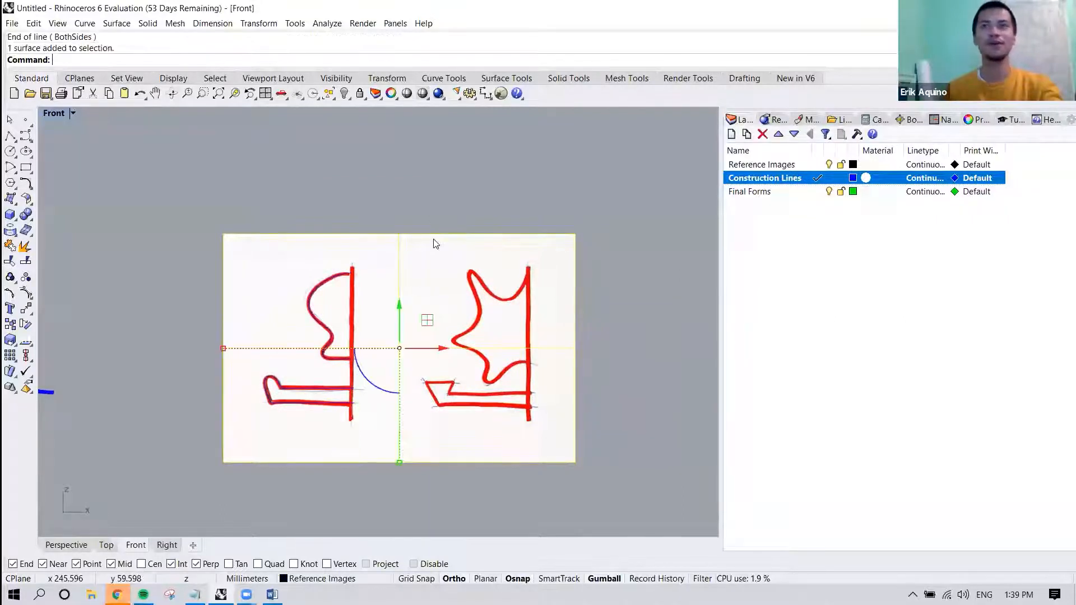
{"action": "left_click", "coordinate": [842, 162]}
{"action": "left_click", "coordinate": [841, 164]}
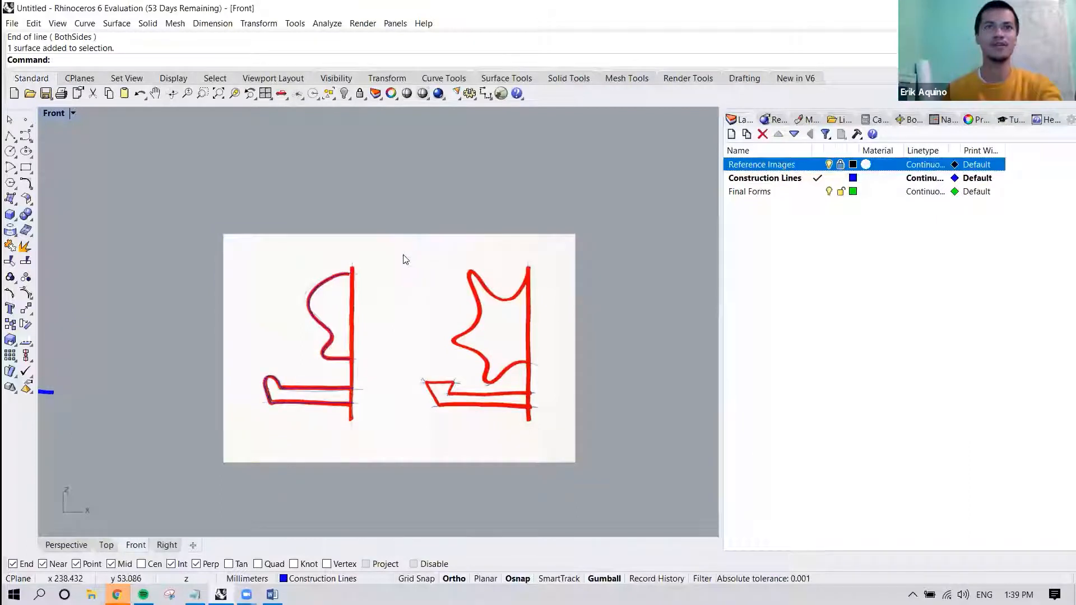
Select all the traced curves of the left drawing, upper and lower profiles together, over the locked picture.
{"action": "scroll", "coordinate": [401, 252], "scroll_direction": "down", "scroll_amount": 2}
{"action": "scroll", "coordinate": [526, 319], "scroll_direction": "up", "scroll_amount": 5}
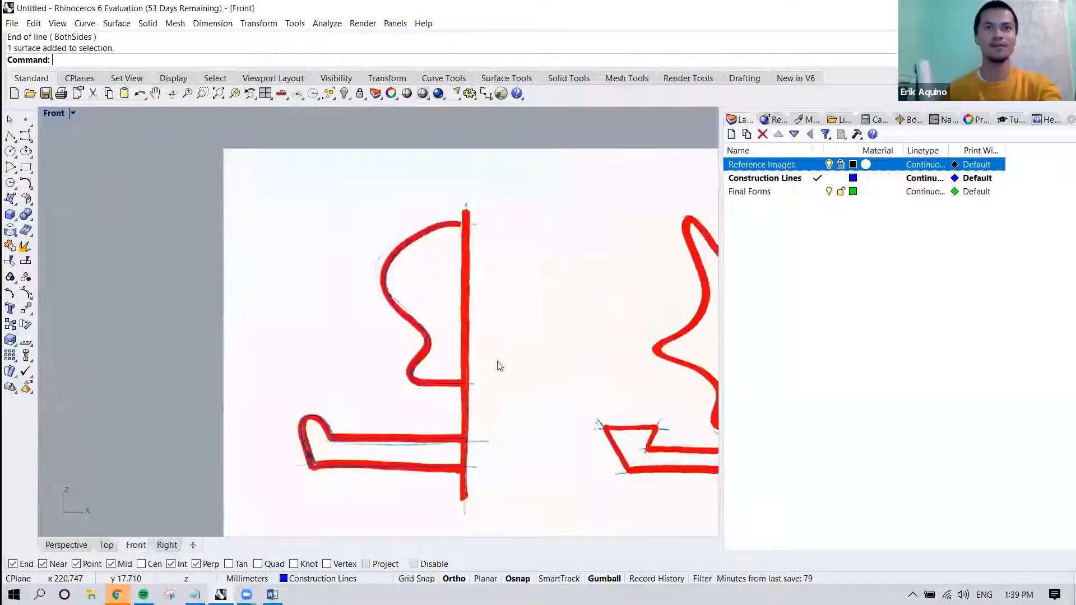
{"action": "scroll", "coordinate": [457, 425], "scroll_direction": "up", "scroll_amount": 4}
{"action": "left_click", "coordinate": [437, 343]}
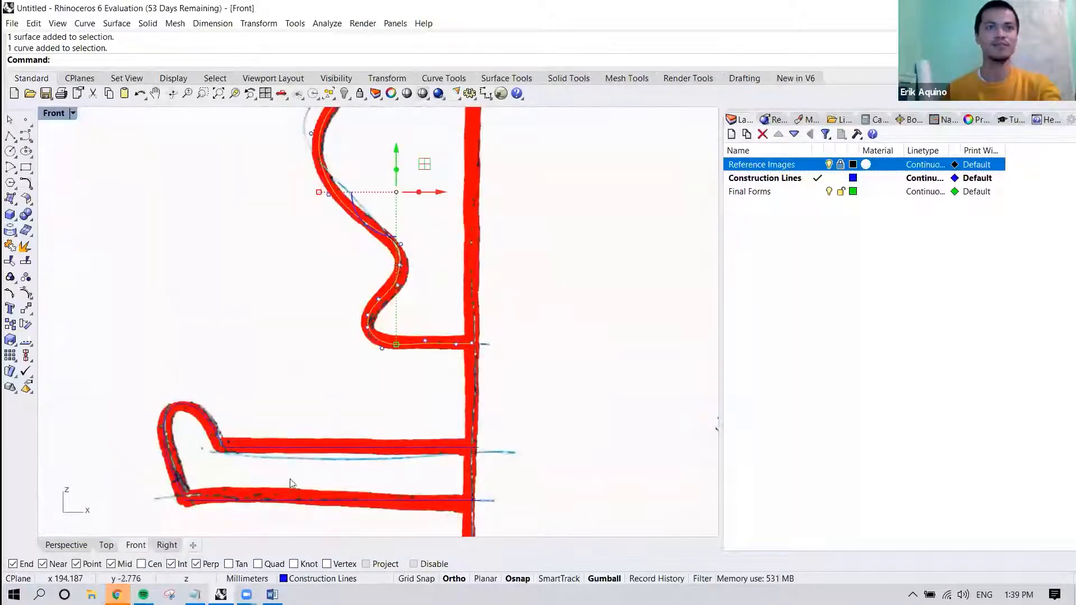
{"action": "scroll", "coordinate": [314, 443], "scroll_direction": "down", "scroll_amount": 4}
{"action": "left_click_drag", "start_coordinate": [142, 214], "coordinate": [445, 450]}
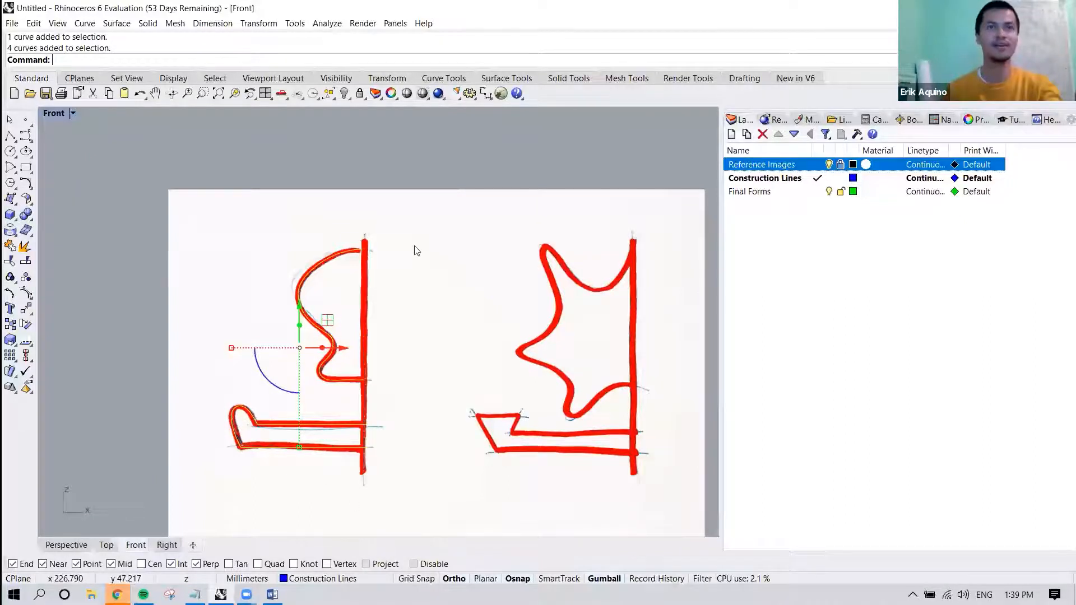
Draw a vertical single line along the left drawing's axis, spanning from its upper end to its lower end.
{"action": "key", "text": "Escape"}
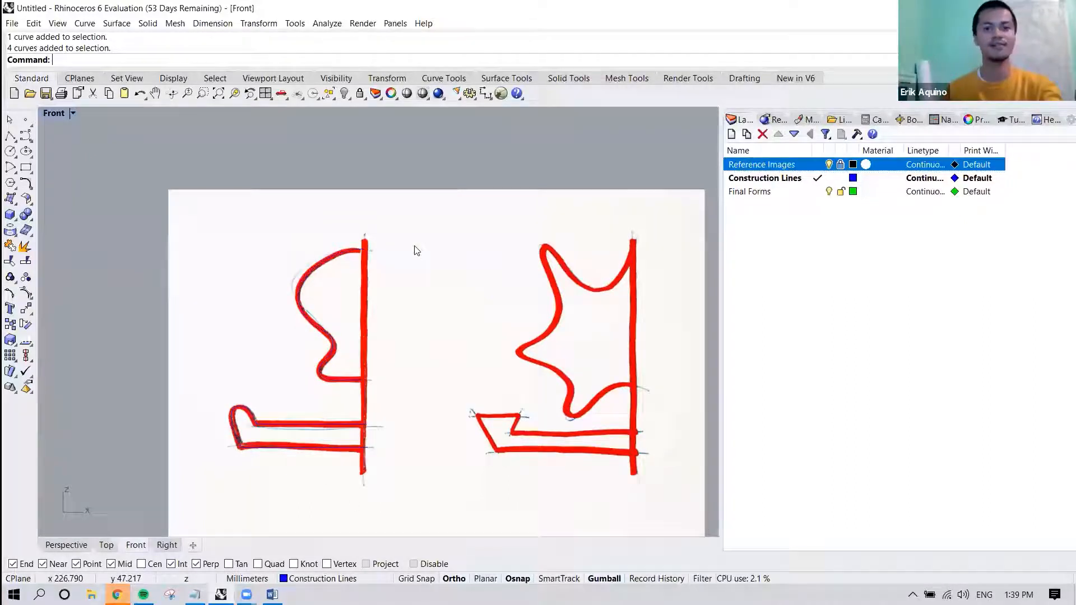
{"action": "left_click", "coordinate": [85, 23]}
{"action": "mouse_move", "coordinate": [123, 69]}
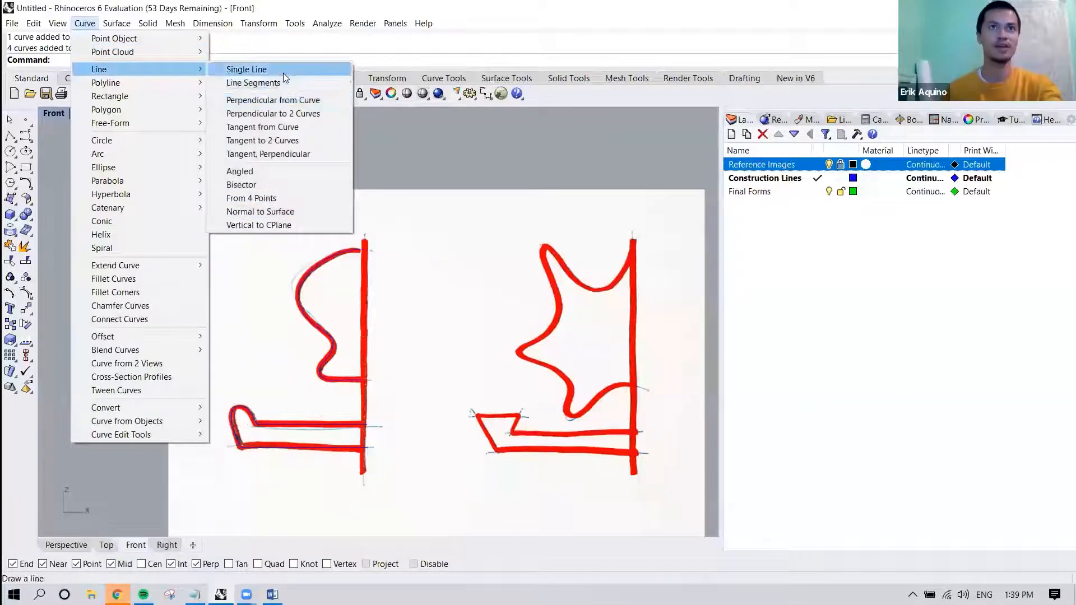
{"action": "left_click", "coordinate": [283, 72]}
{"action": "left_click", "coordinate": [364, 232]}
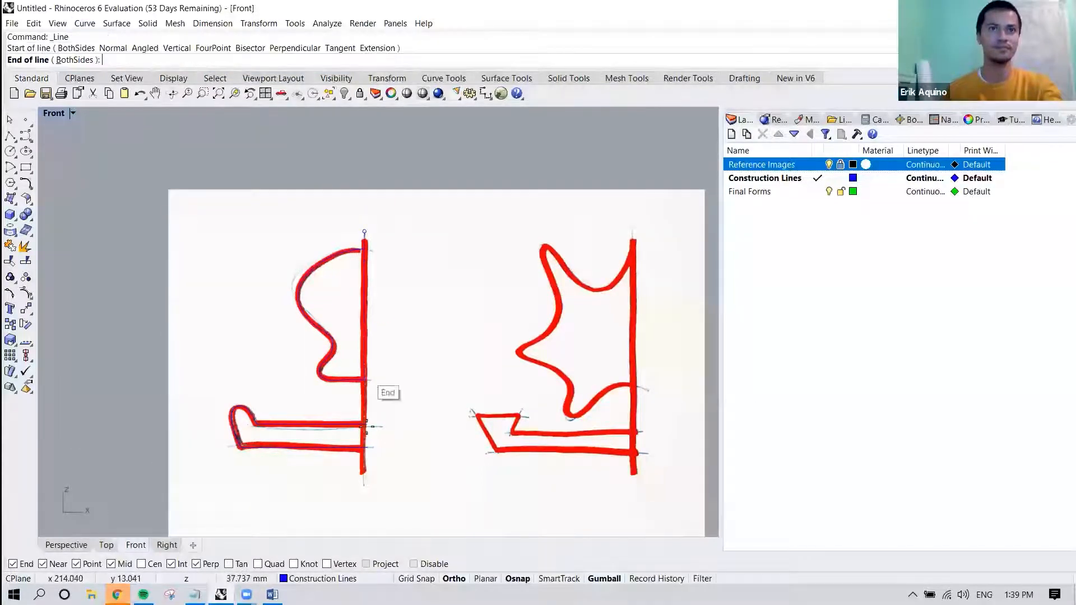
{"action": "left_click", "coordinate": [365, 475]}
Move the lower end control point of the left drawing's upper profile curve horizontally onto the vertical axis line.
{"action": "scroll", "coordinate": [365, 468], "scroll_direction": "up", "scroll_amount": 3}
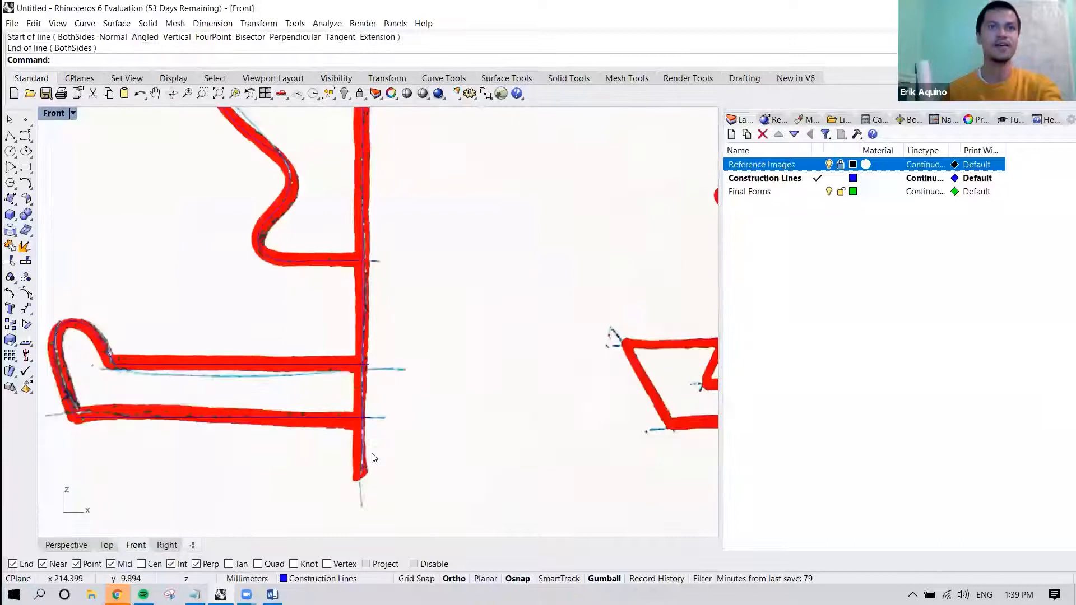
{"action": "scroll", "coordinate": [376, 428], "scroll_direction": "up", "scroll_amount": 2}
{"action": "scroll", "coordinate": [378, 425], "scroll_direction": "down", "scroll_amount": 3}
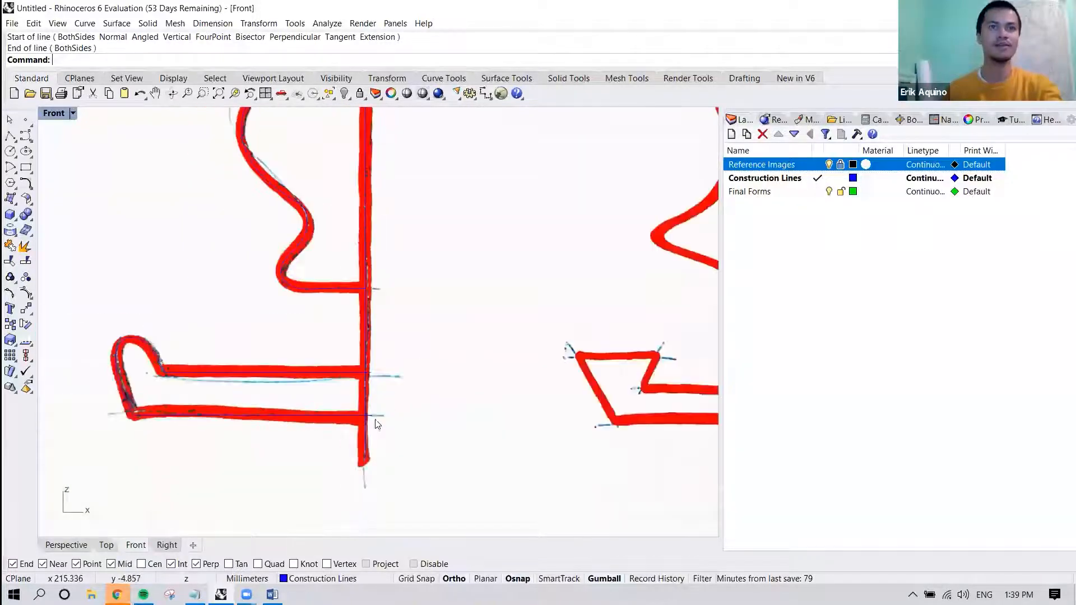
{"action": "left_click", "coordinate": [364, 301]}
{"action": "left_click", "coordinate": [361, 290]}
{"action": "scroll", "coordinate": [372, 286], "scroll_direction": "up", "scroll_amount": 5}
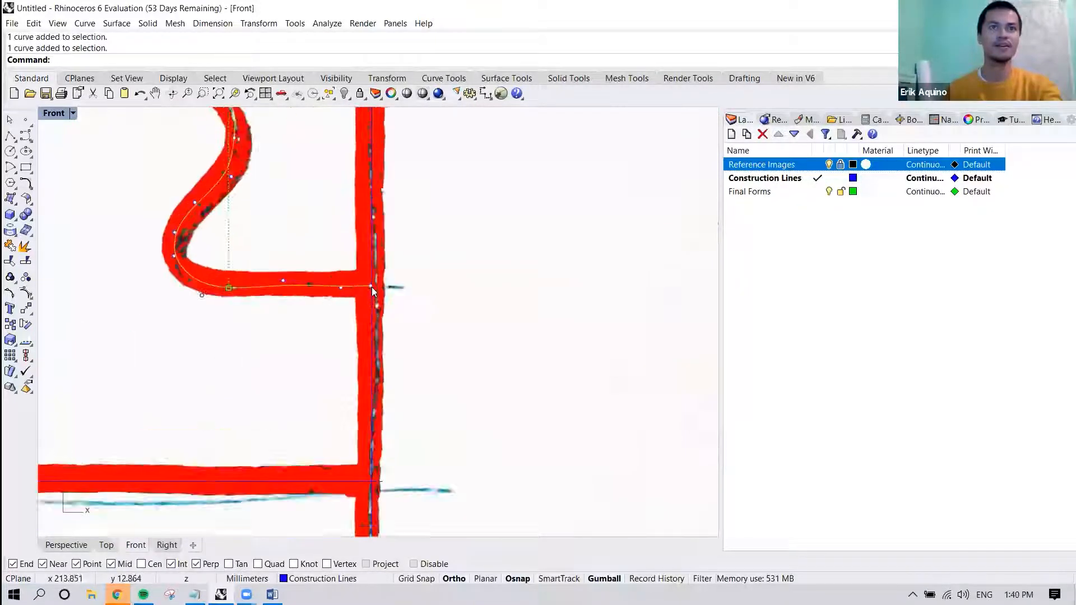
{"action": "scroll", "coordinate": [375, 303], "scroll_direction": "down", "scroll_amount": 3}
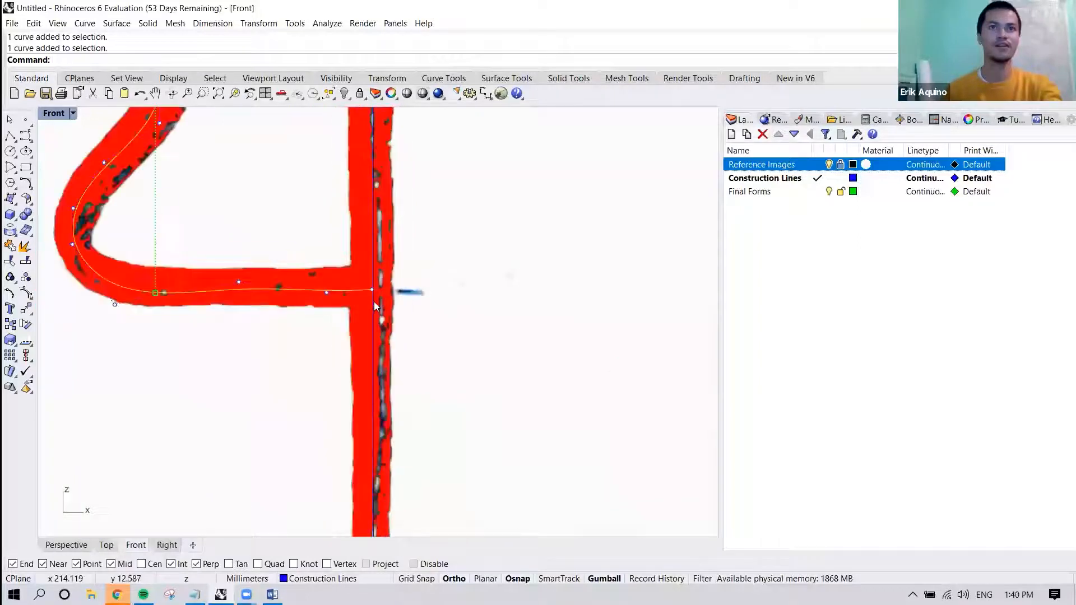
{"action": "scroll", "coordinate": [374, 303], "scroll_direction": "down", "scroll_amount": 3}
{"action": "scroll", "coordinate": [375, 303], "scroll_direction": "up", "scroll_amount": 5}
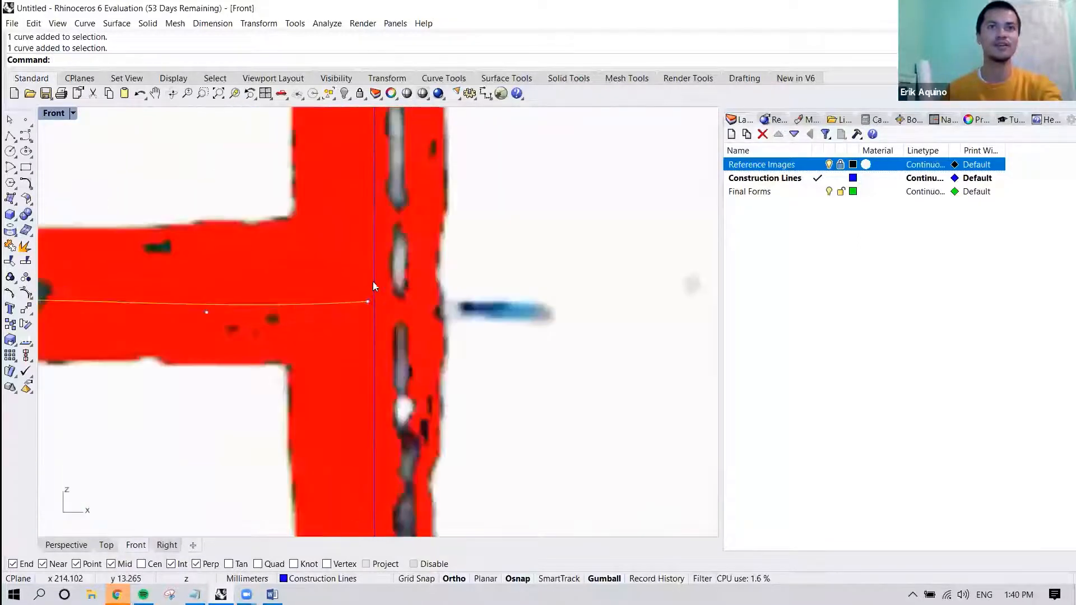
{"action": "left_click", "coordinate": [368, 301]}
{"action": "left_click_drag", "start_coordinate": [408, 301], "coordinate": [428, 301]}
{"action": "scroll", "coordinate": [428, 301], "scroll_direction": "down", "scroll_amount": 10}
{"action": "left_click", "coordinate": [435, 320]}
Examine whether the upper profile curve's top end meets the vertical axis line.
{"action": "scroll", "coordinate": [435, 321], "scroll_direction": "down", "scroll_amount": 5}
{"action": "right_click_drag", "start_coordinate": [459, 277], "coordinate": [437, 391]}
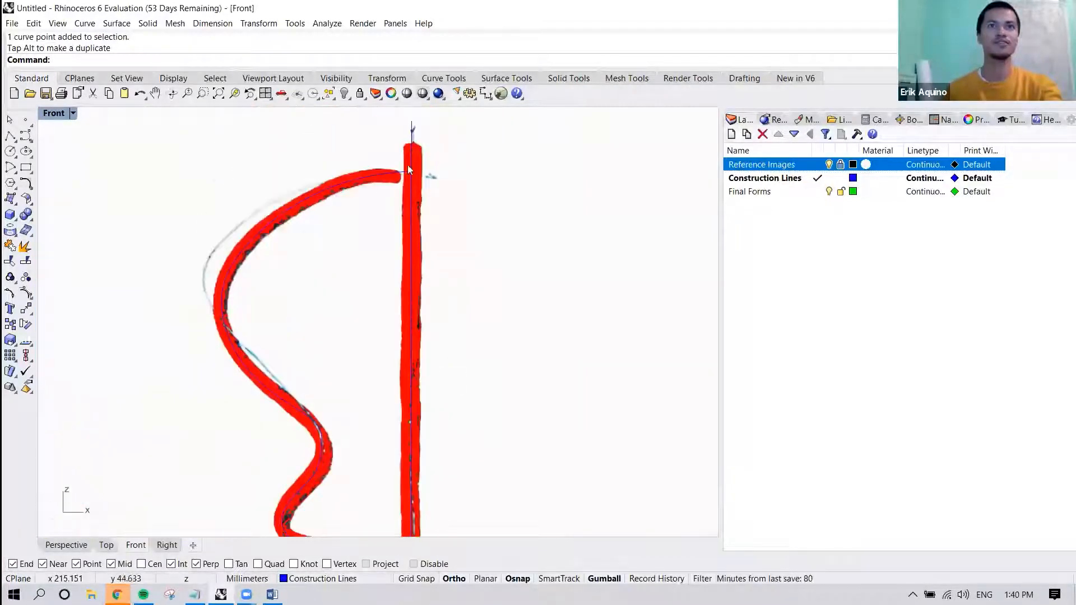
{"action": "left_click", "coordinate": [413, 142]}
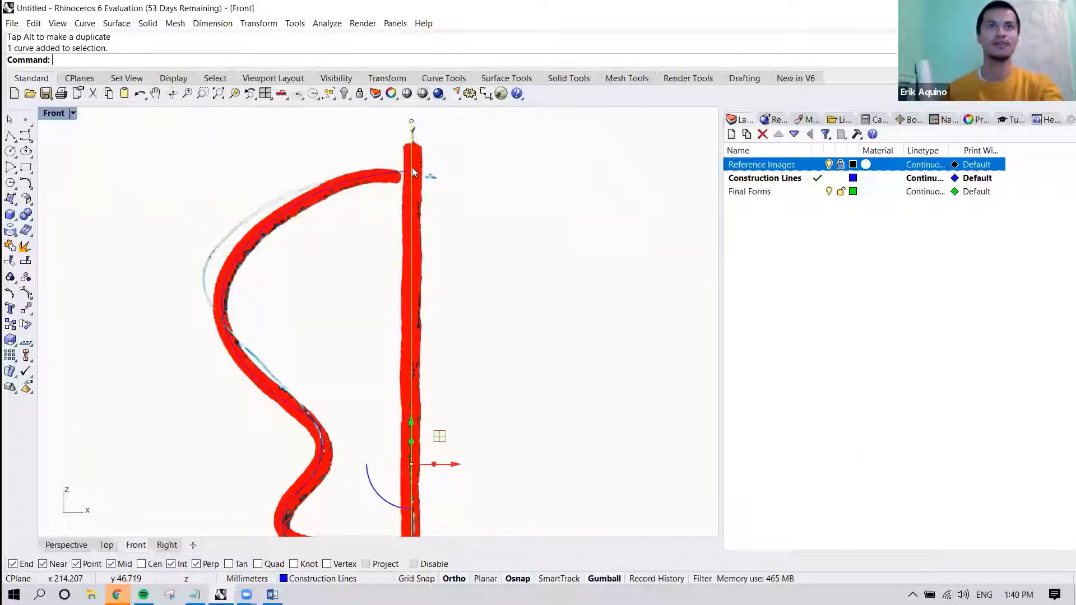
{"action": "scroll", "coordinate": [411, 167], "scroll_direction": "up", "scroll_amount": 5}
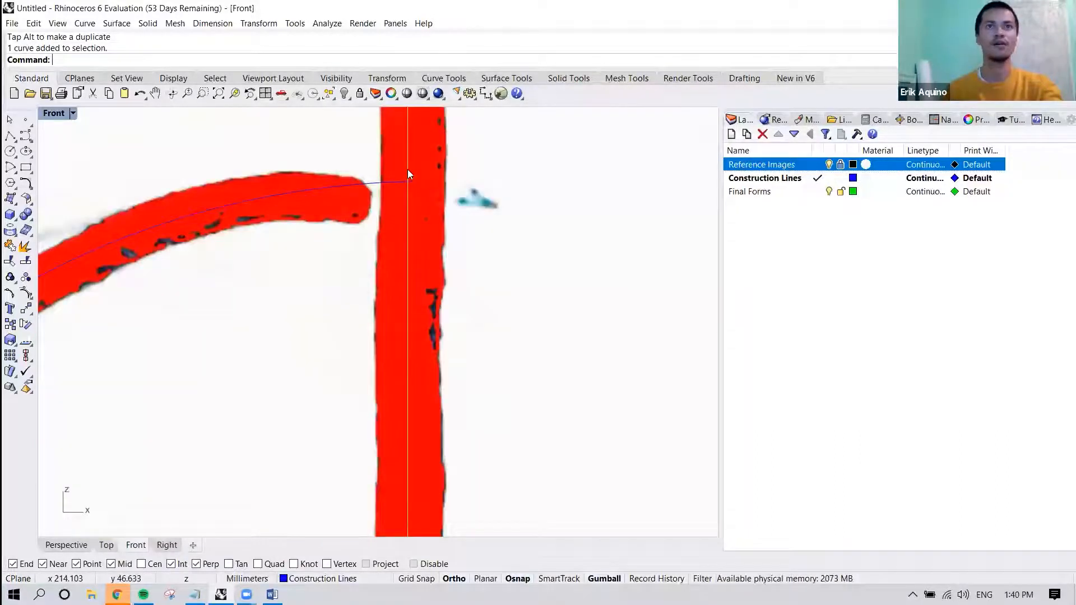
{"action": "scroll", "coordinate": [408, 169], "scroll_direction": "down", "scroll_amount": 3}
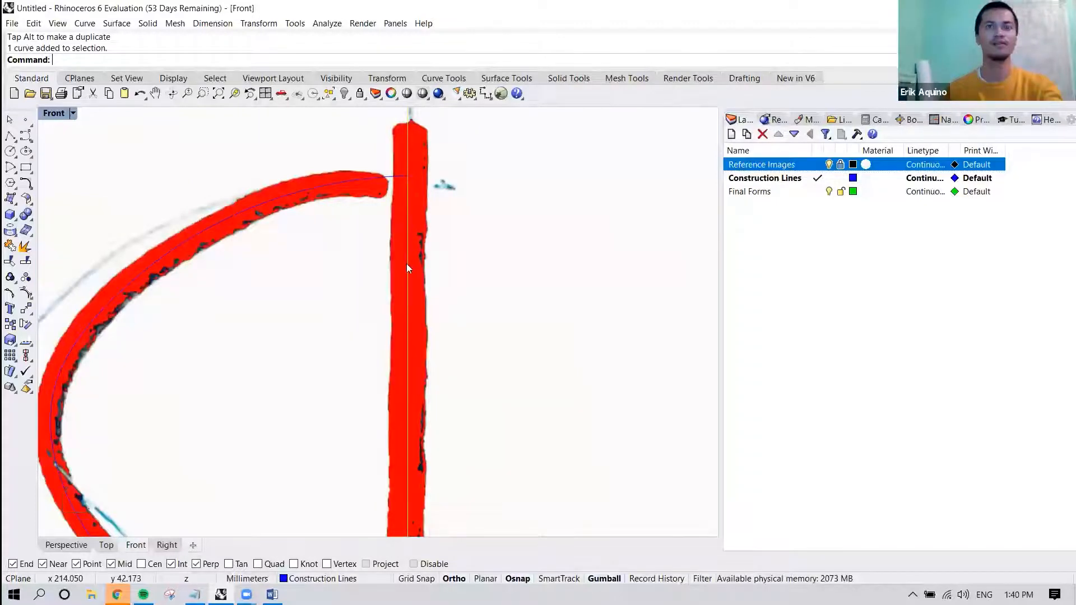
{"action": "scroll", "coordinate": [407, 267], "scroll_direction": "down", "scroll_amount": 2}
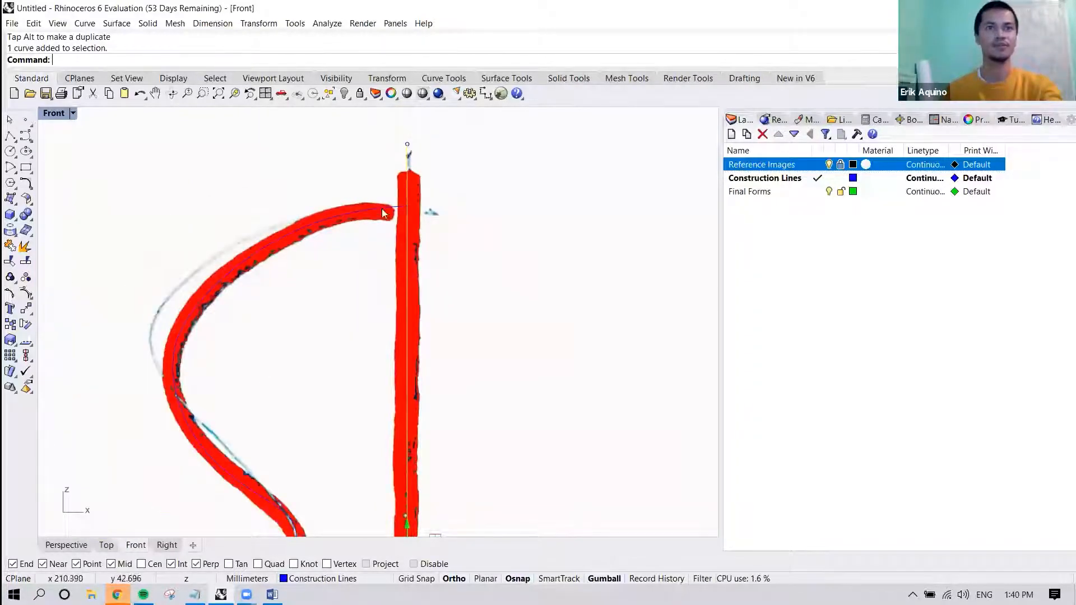
{"action": "scroll", "coordinate": [398, 206], "scroll_direction": "down", "scroll_amount": 3}
{"action": "mouse_move", "coordinate": [420, 331]}
{"action": "right_mouse_down"}
{"action": "mouse_move", "coordinate": [407, 275]}
{"action": "mouse_move", "coordinate": [377, 260]}
{"action": "right_mouse_up"}
{"action": "scroll", "coordinate": [377, 260], "scroll_direction": "down", "scroll_amount": 6}
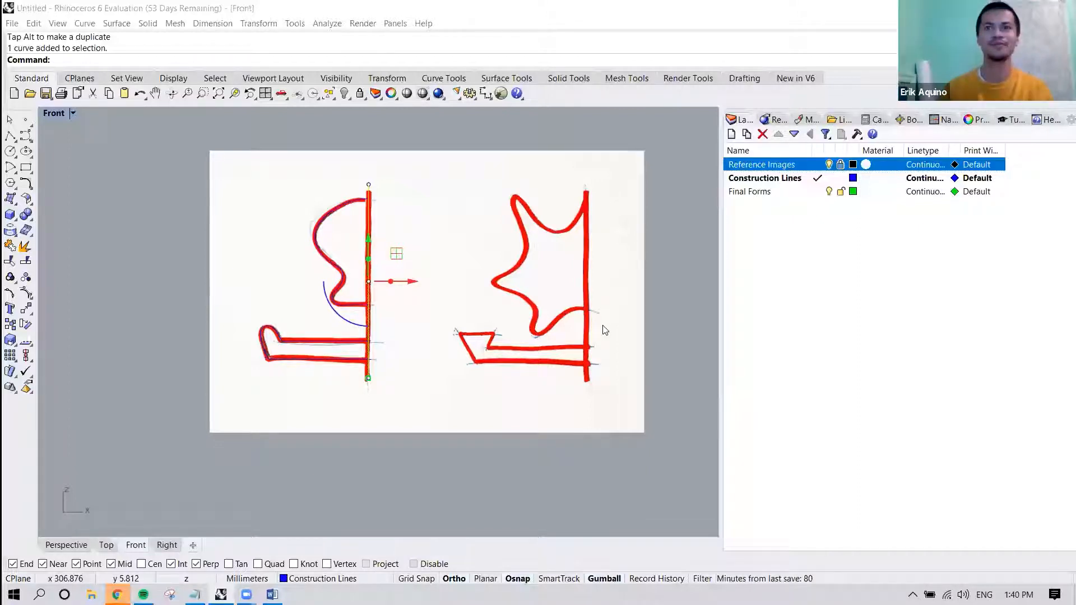
{"action": "scroll", "coordinate": [374, 324], "scroll_direction": "up", "scroll_amount": 3}
{"action": "left_click", "coordinate": [109, 307]}
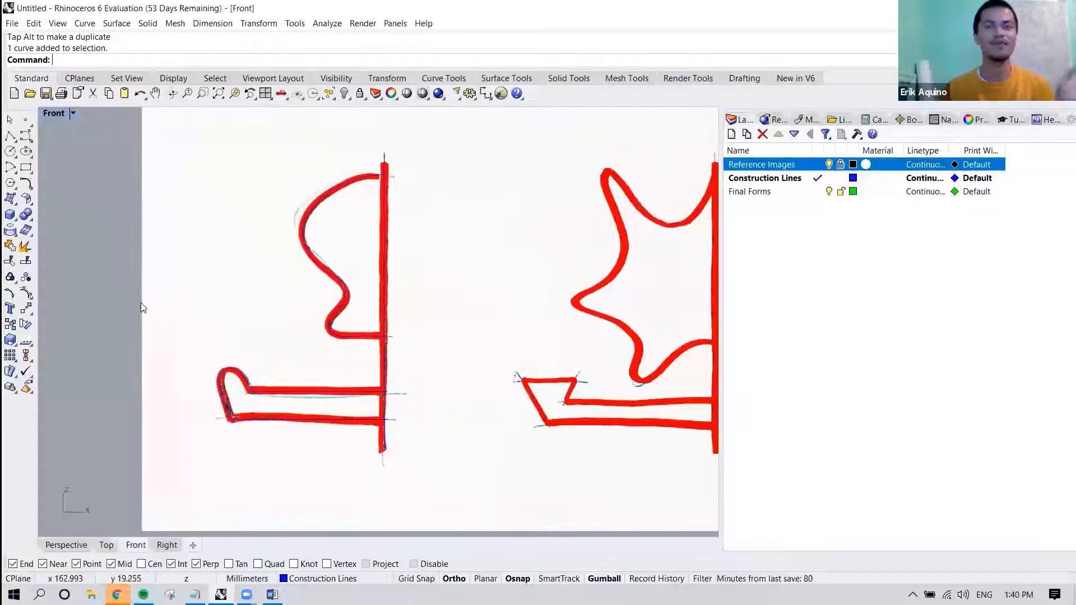
Hide the Reference Images layer and show the traced profile curves in the Perspective view.
{"action": "left_click", "coordinate": [829, 164]}
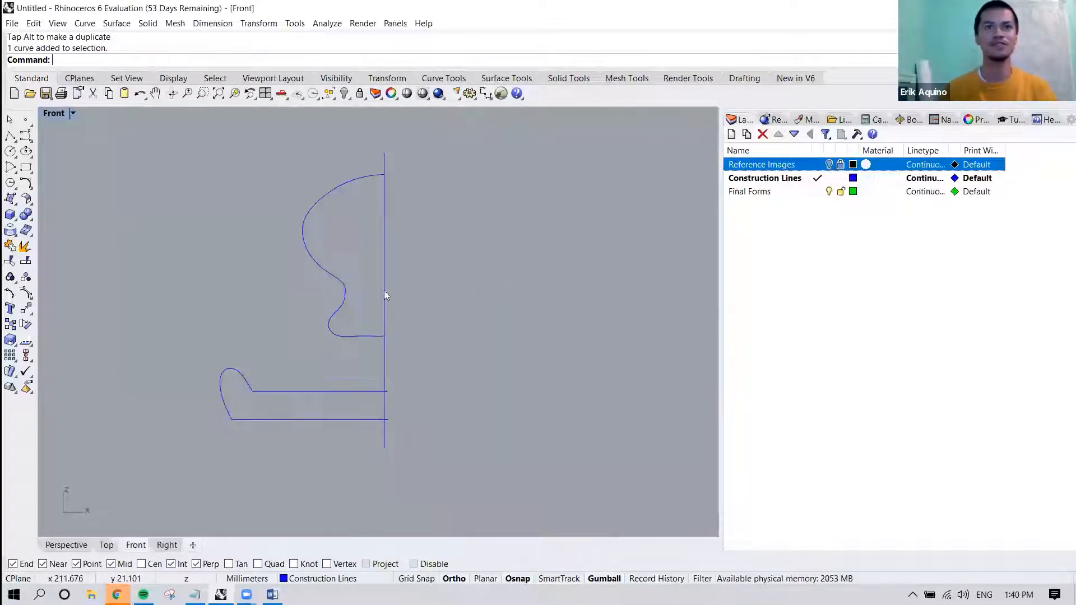
{"action": "scroll", "coordinate": [362, 273], "scroll_direction": "down", "scroll_amount": 3}
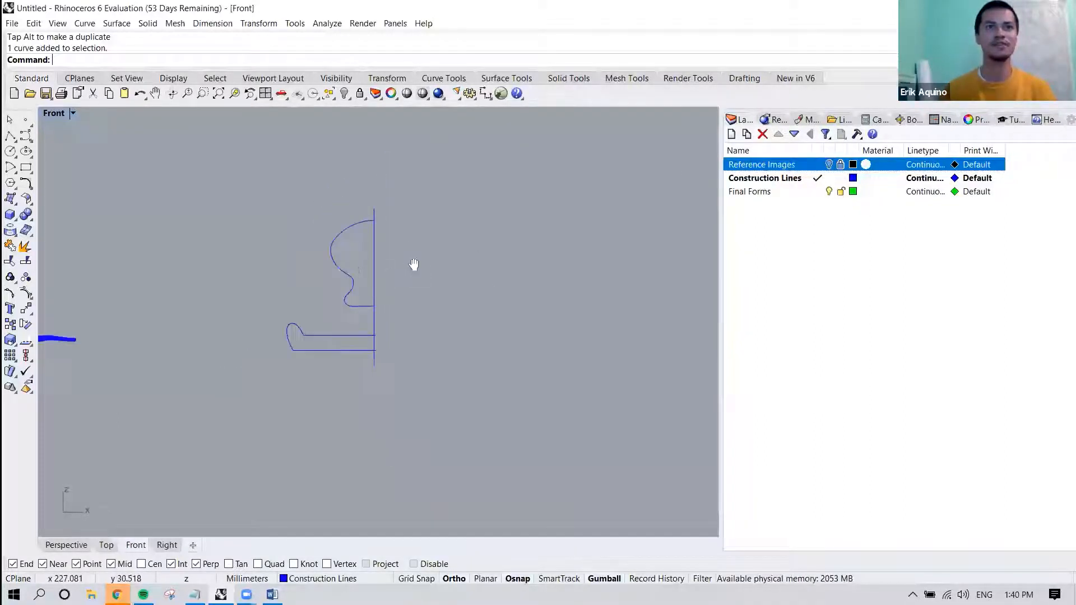
{"action": "left_click", "coordinate": [73, 546]}
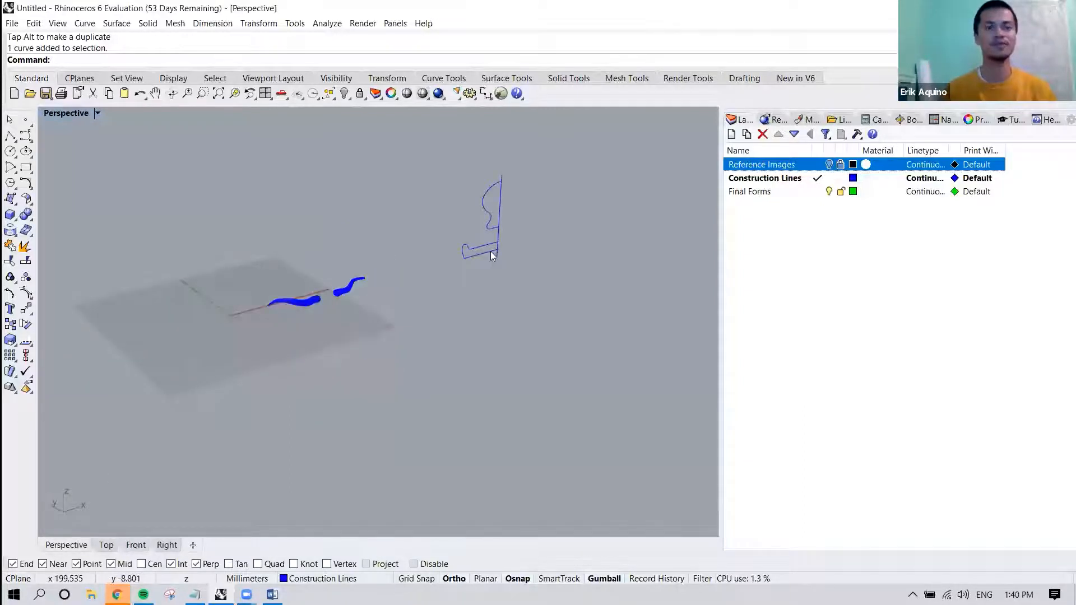
{"action": "right_click_drag", "start_coordinate": [534, 236], "coordinate": [496, 342], "text": "shift"}
{"action": "scroll", "coordinate": [495, 341], "scroll_direction": "up", "scroll_amount": 4}
{"action": "right_click_drag", "start_coordinate": [530, 294], "coordinate": [465, 330], "text": "shift"}
{"action": "scroll", "coordinate": [465, 330], "scroll_direction": "up", "scroll_amount": 3}
{"action": "type", "text": "Revolve"}
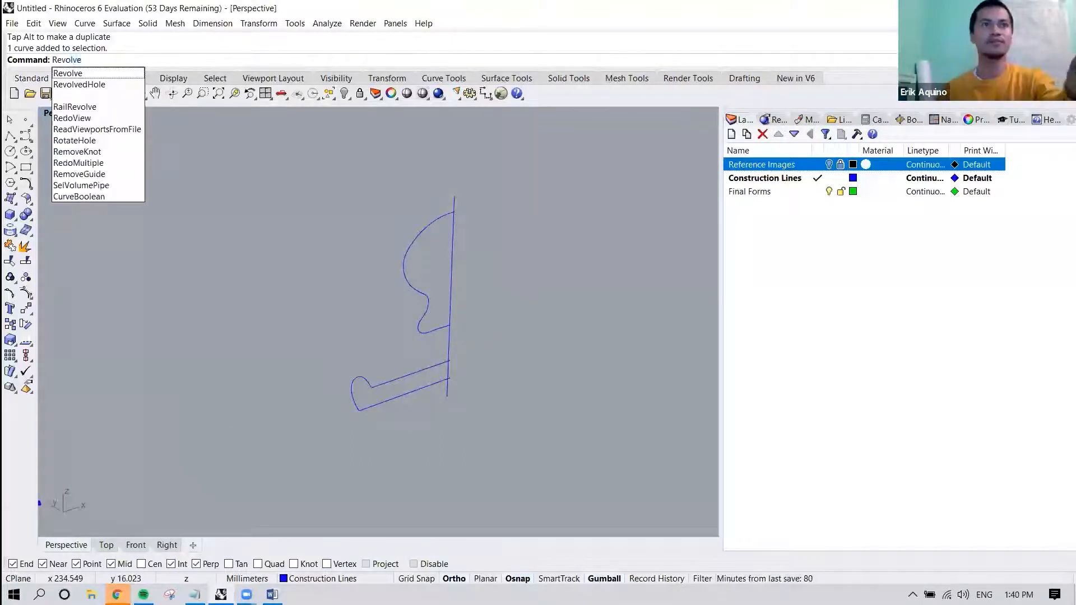
{"action": "key", "text": "Return"}
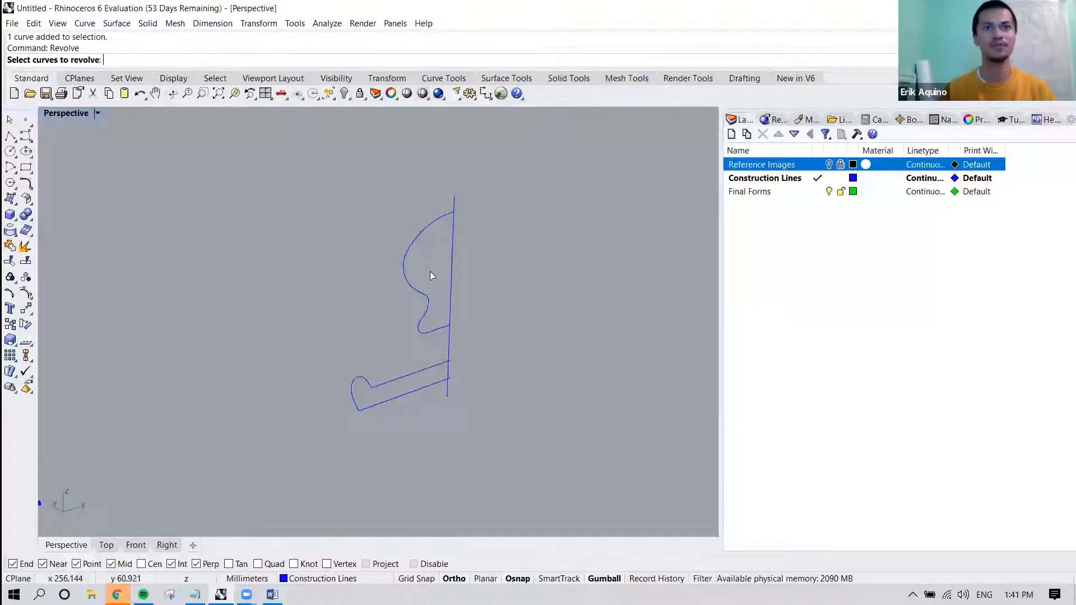
{"action": "left_click_drag", "start_coordinate": [341, 422], "coordinate": [341, 421]}
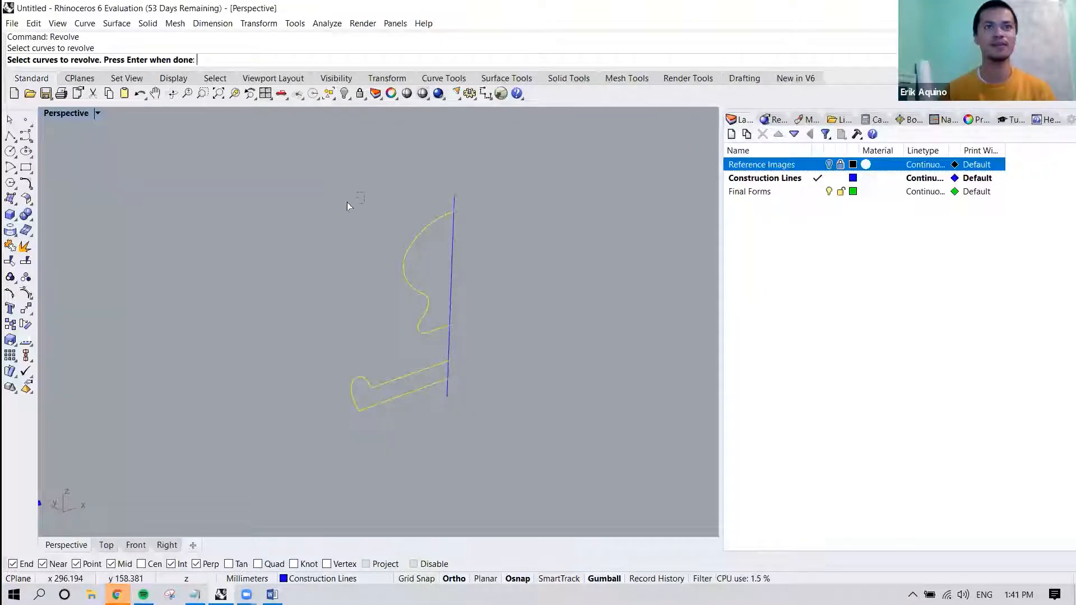
{"action": "left_click_drag", "start_coordinate": [307, 212], "coordinate": [273, 222]}
{"action": "left_click_drag", "start_coordinate": [242, 335], "coordinate": [222, 423]}
{"action": "left_click_drag", "start_coordinate": [237, 193], "coordinate": [468, 344]}
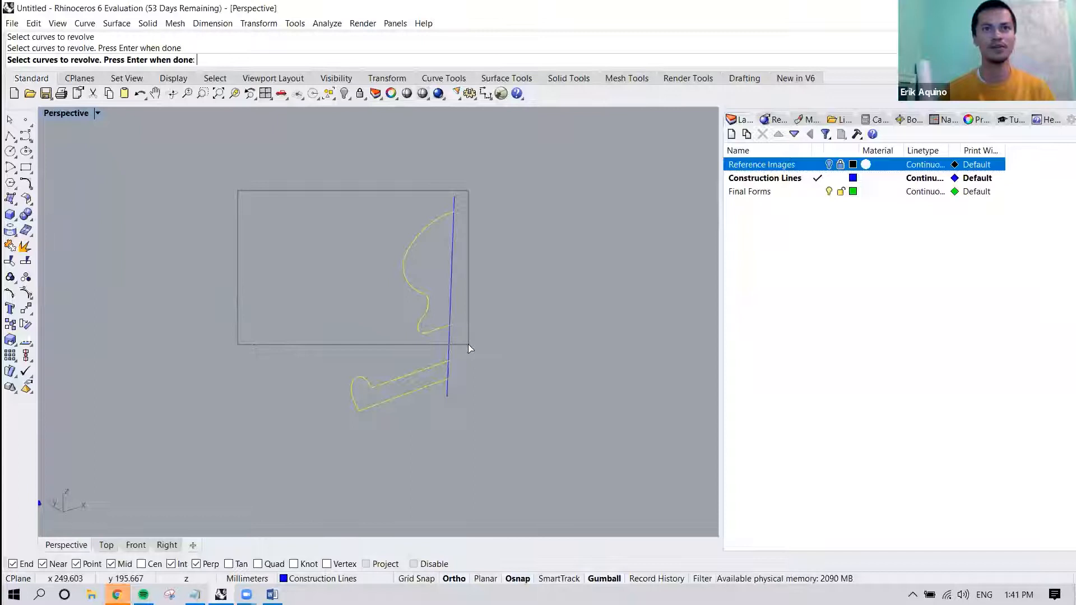
{"action": "mouse_move", "coordinate": [468, 344]}
{"action": "left_mouse_down"}
{"action": "mouse_move", "coordinate": [426, 373]}
{"action": "mouse_move", "coordinate": [478, 342]}
{"action": "left_mouse_up"}
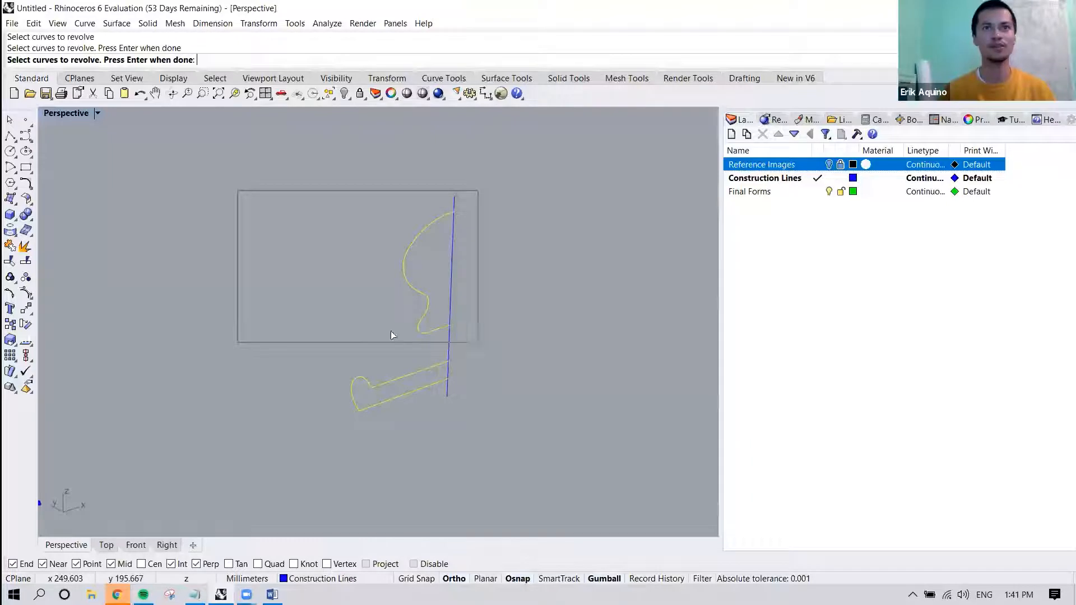
{"action": "key", "text": "Escape"}
{"action": "left_click", "coordinate": [366, 377]}
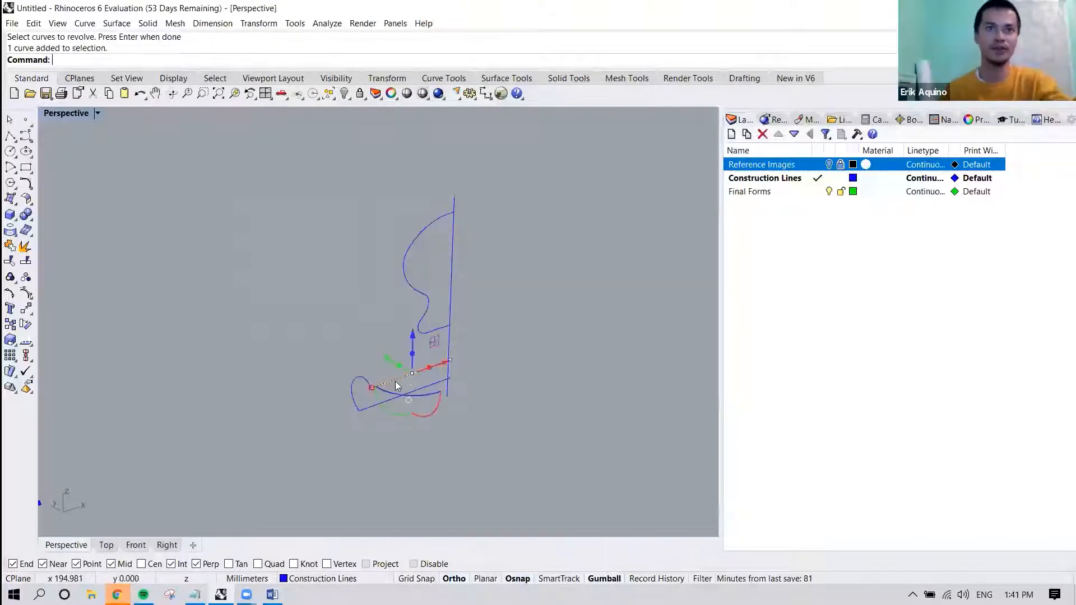
{"action": "left_click_drag", "start_coordinate": [312, 331], "coordinate": [391, 440]}
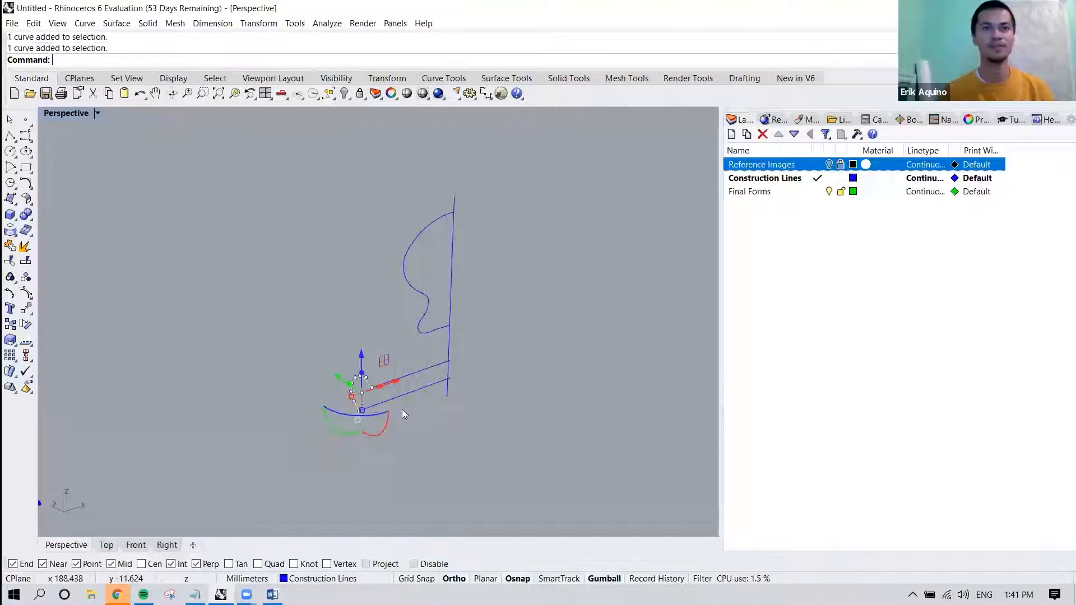
{"action": "left_click", "coordinate": [425, 430]}
Revolve the upper and lower profile curves together through a full circle about the vertical axis line, using its two endpoints.
{"action": "left_click_drag", "start_coordinate": [389, 344], "coordinate": [318, 417]}
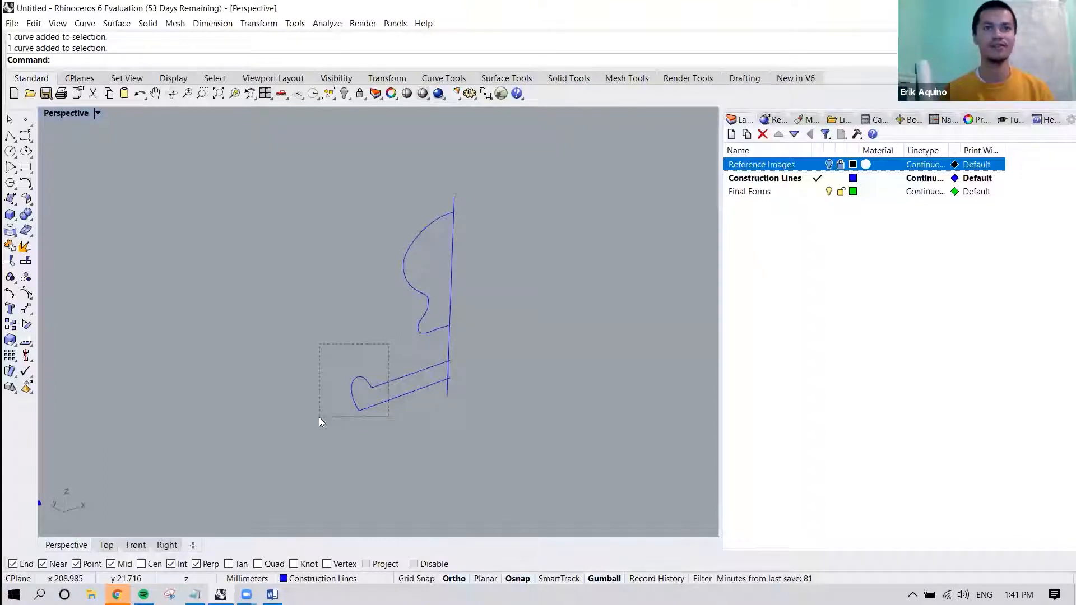
{"action": "left_click_drag", "start_coordinate": [318, 417], "coordinate": [318, 416]}
{"action": "left_click", "coordinate": [409, 286], "text": "shift"}
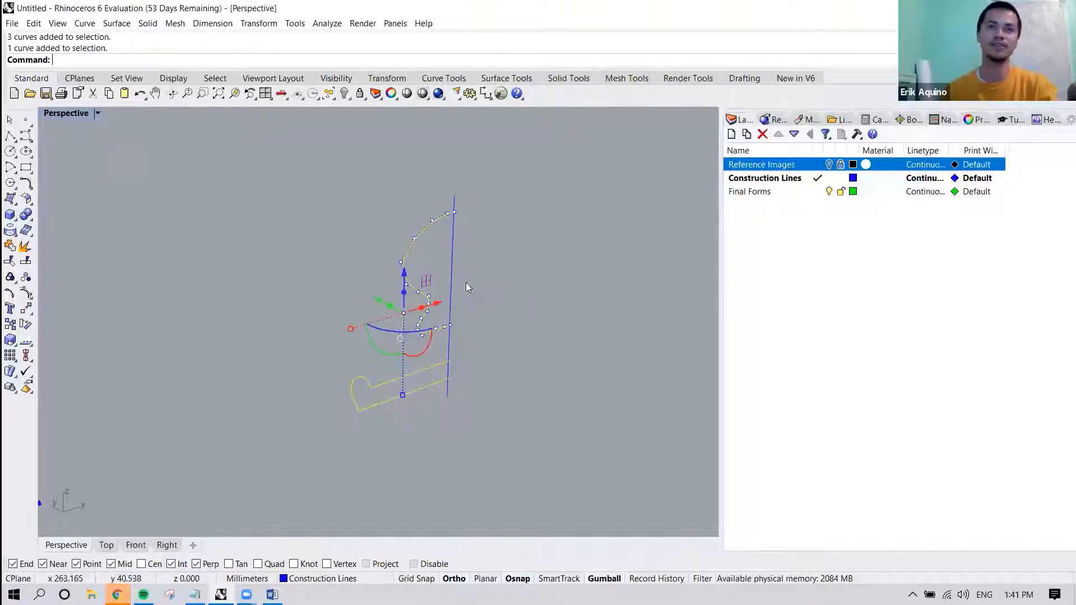
{"action": "right_click_drag", "start_coordinate": [548, 289], "coordinate": [432, 252]}
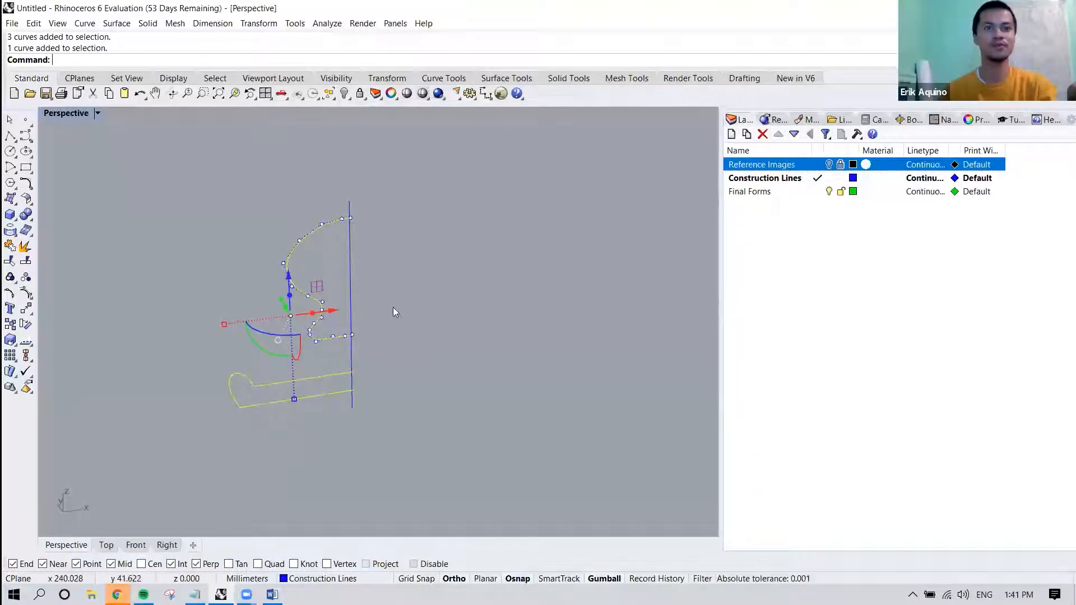
{"action": "type", "text": "Revolve"}
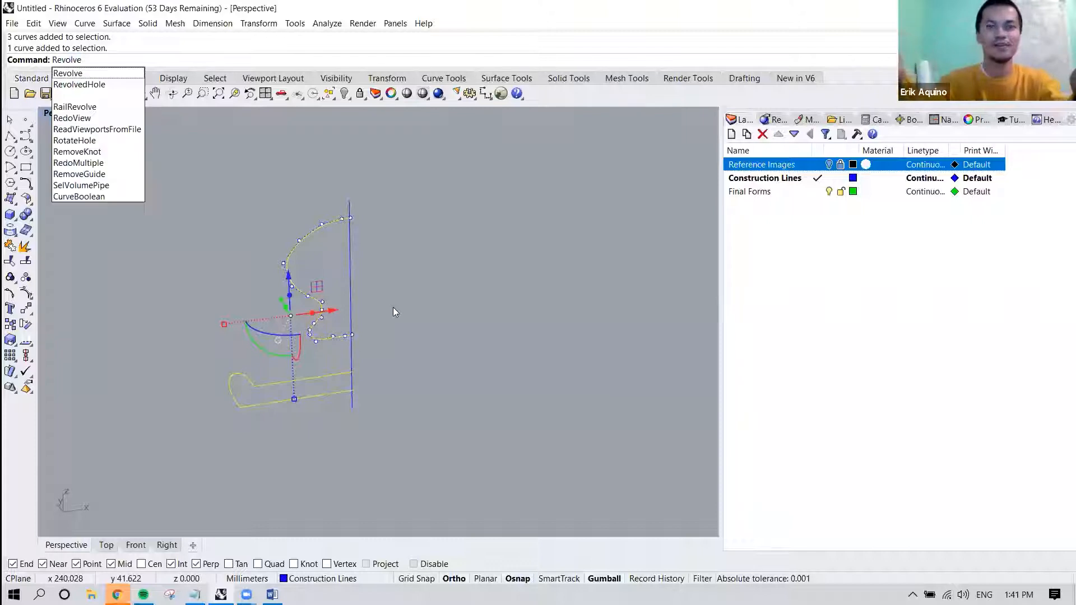
{"action": "key", "text": "Return"}
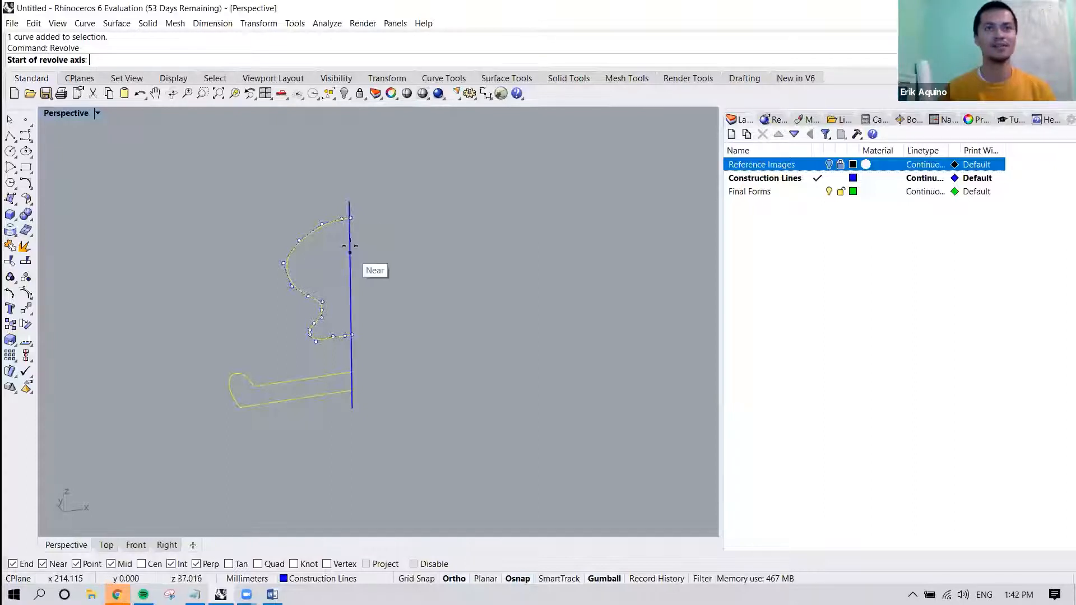
{"action": "left_click", "coordinate": [350, 202]}
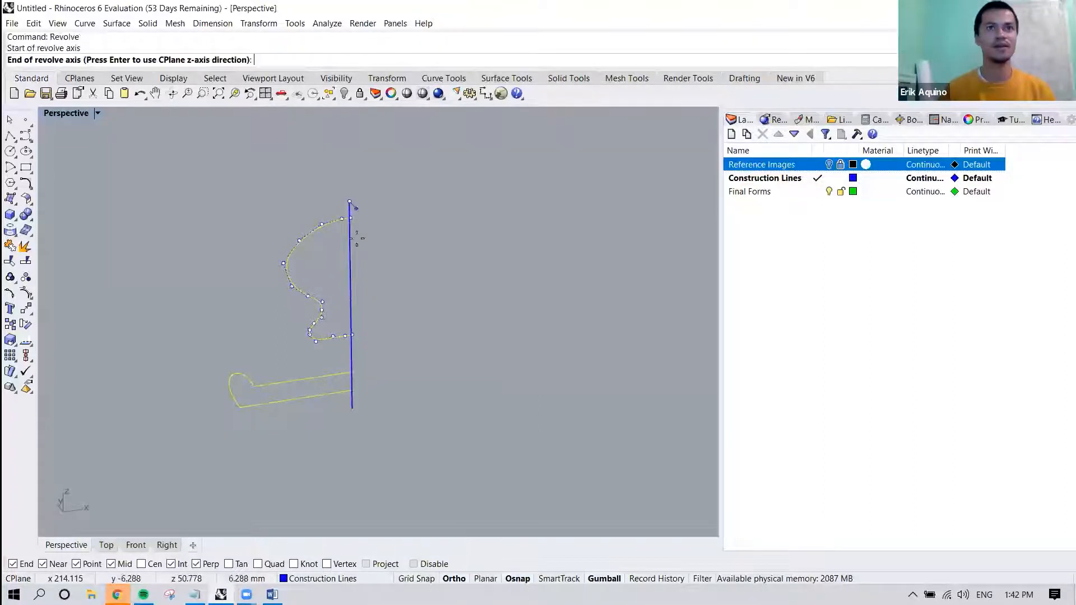
{"action": "left_click", "coordinate": [351, 408]}
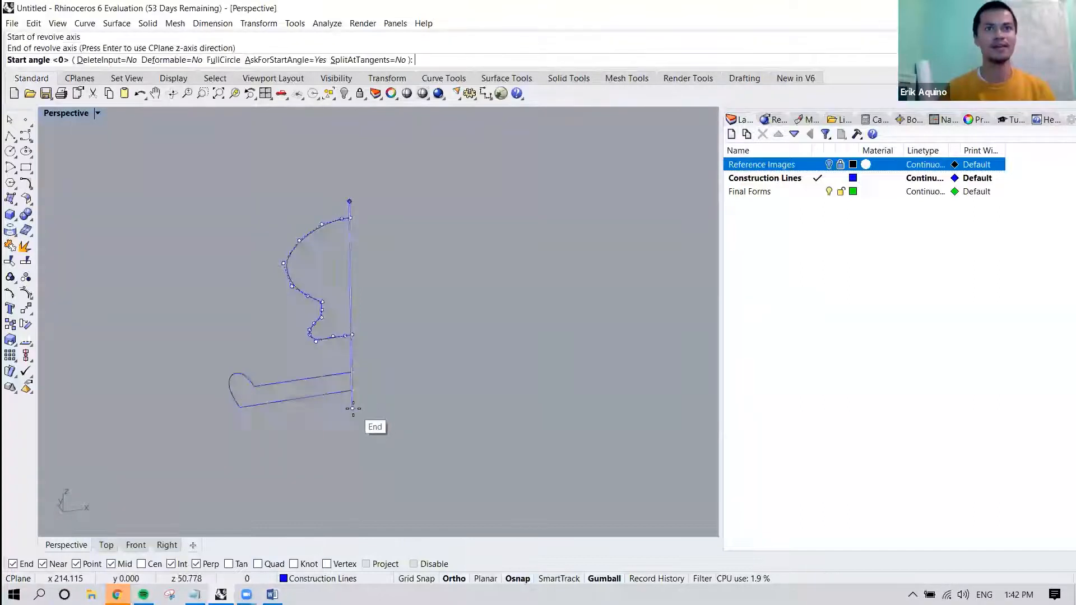
{"action": "scroll", "coordinate": [417, 326], "scroll_direction": "up", "scroll_amount": 3}
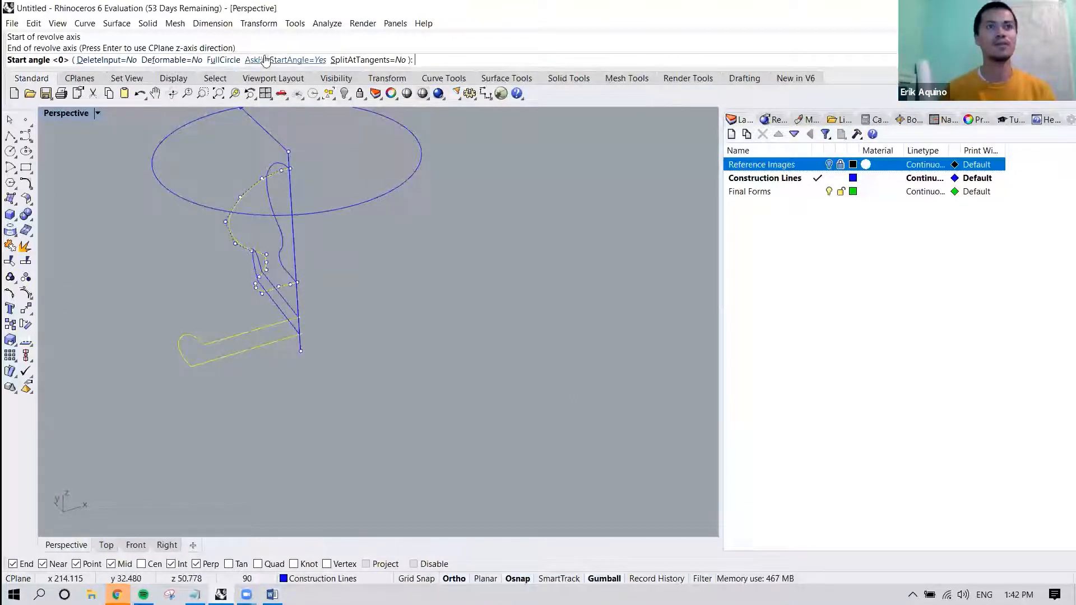
{"action": "left_click", "coordinate": [219, 59]}
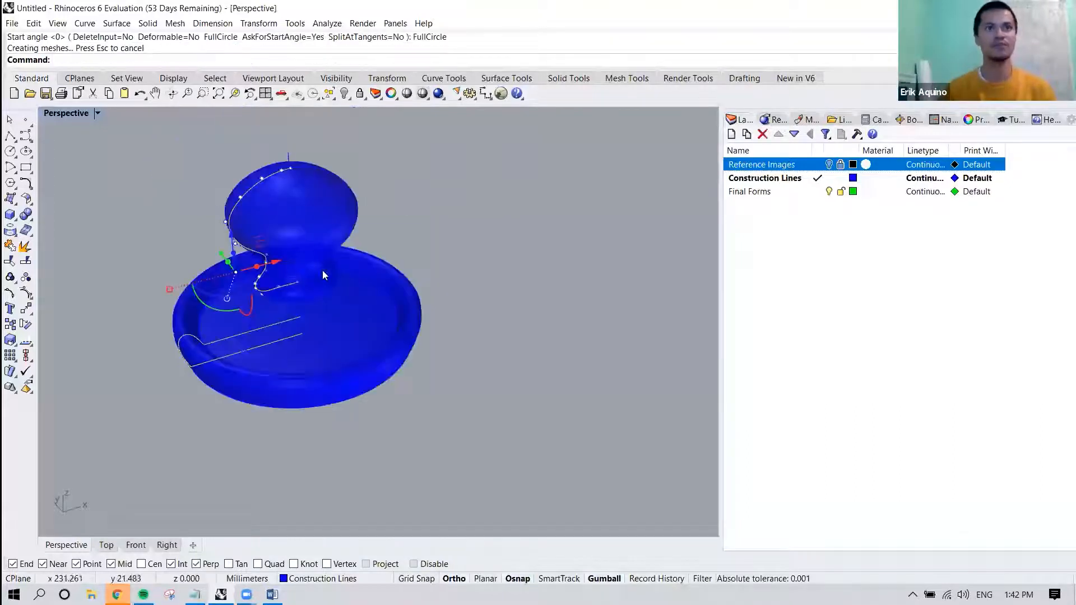
{"action": "key", "text": "Escape"}
{"action": "key", "text": "Escape"}
{"action": "right_click_drag", "start_coordinate": [359, 258], "coordinate": [392, 225]}
{"action": "scroll", "coordinate": [392, 226], "scroll_direction": "down", "scroll_amount": 5}
{"action": "scroll", "coordinate": [278, 347], "scroll_direction": "up", "scroll_amount": 7}
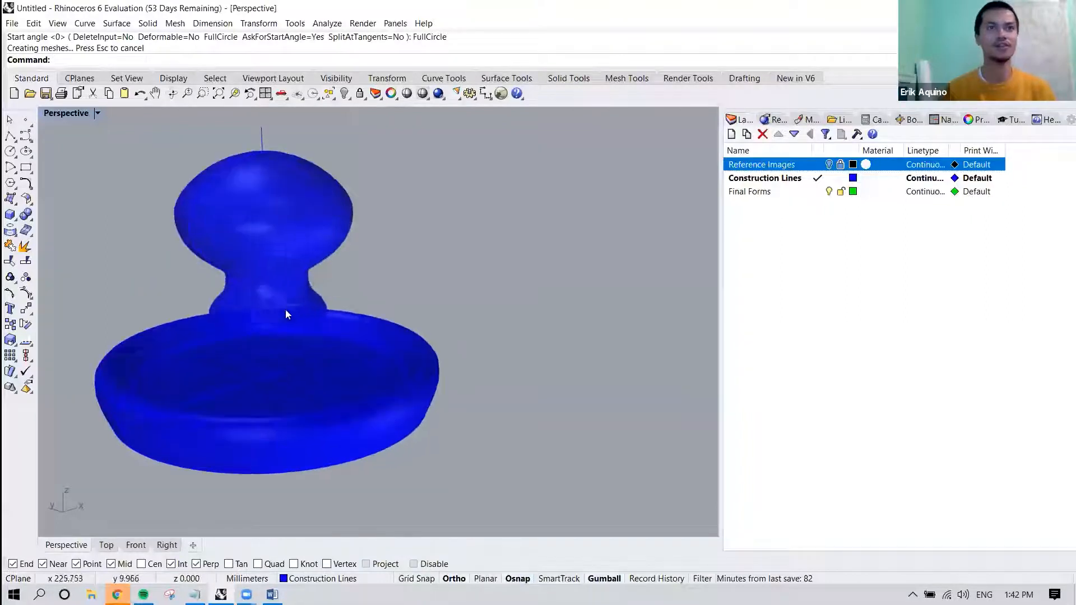
Examine the fully revolved upper and lower forms from several angles.
{"action": "left_click", "coordinate": [284, 239]}
{"action": "right_click_drag", "start_coordinate": [230, 327], "coordinate": [218, 348]}
{"action": "left_click", "coordinate": [287, 301]}
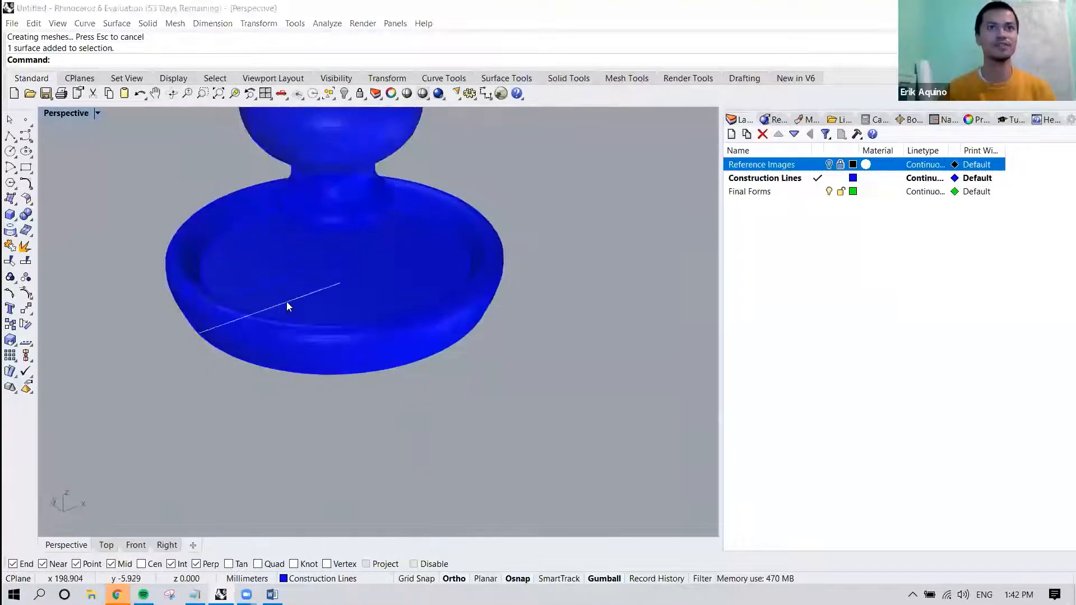
{"action": "left_click", "coordinate": [367, 284]}
{"action": "scroll", "coordinate": [367, 282], "scroll_direction": "down", "scroll_amount": 5}
{"action": "left_click", "coordinate": [479, 277]}
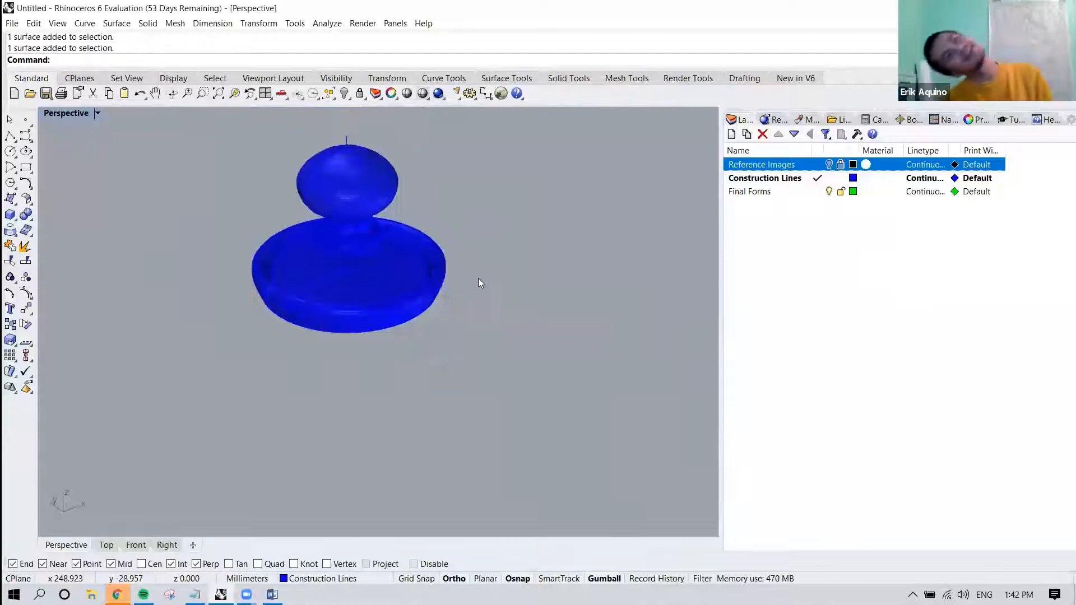
{"action": "right_click_drag", "start_coordinate": [422, 257], "coordinate": [445, 348]}
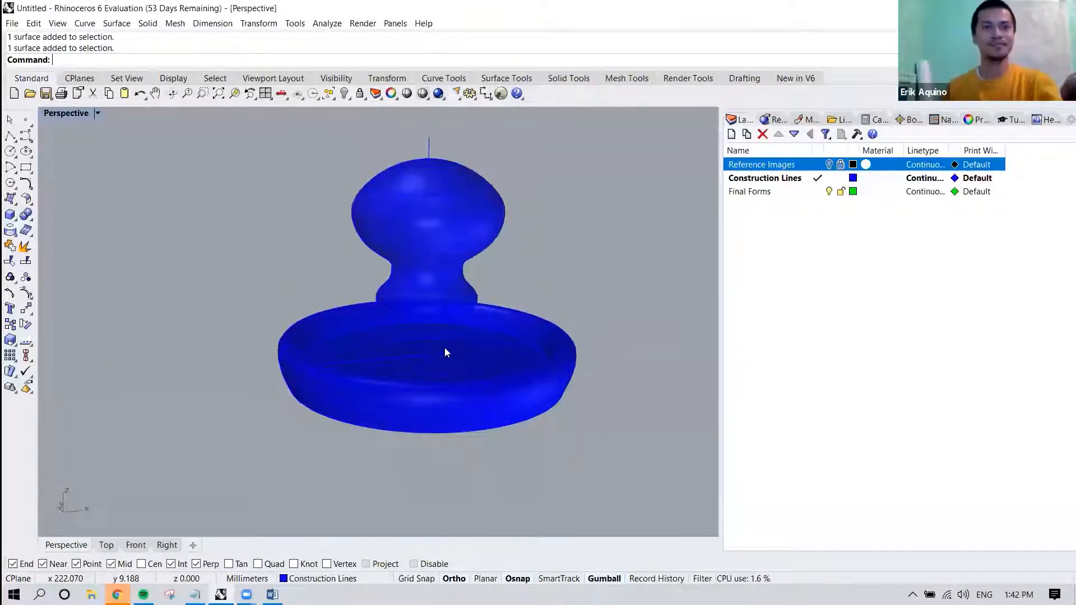
Undo the full-circle revolve of the two profile curves.
{"action": "key", "text": "ctrl+z"}
{"action": "scroll", "coordinate": [438, 284], "scroll_direction": "down", "scroll_amount": 4}
{"action": "right_click_drag", "start_coordinate": [438, 286], "coordinate": [449, 330]}
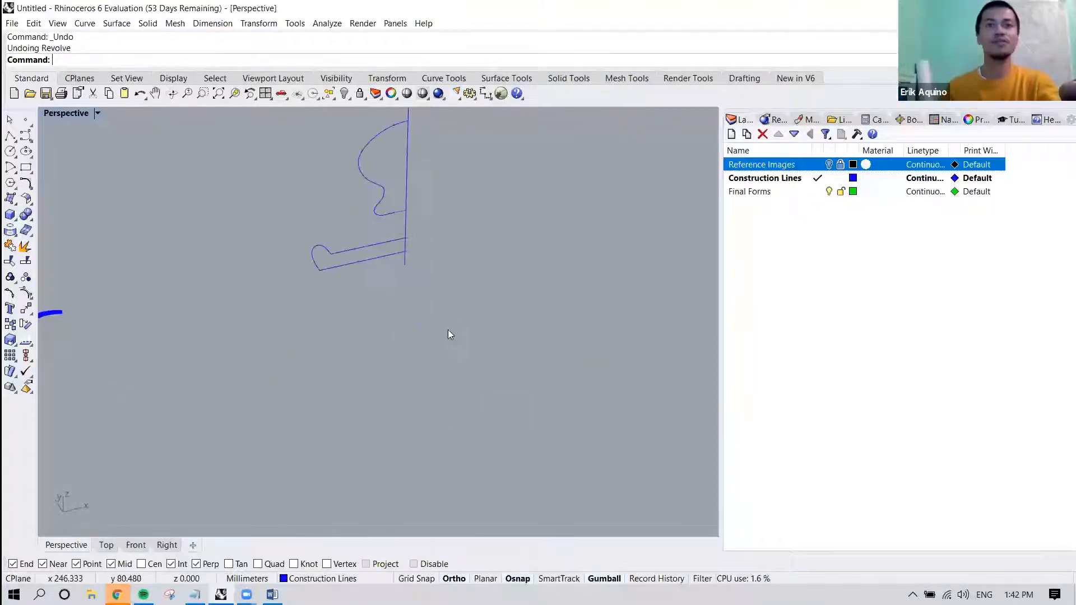
{"action": "right_click_drag", "start_coordinate": [425, 183], "coordinate": [423, 263]}
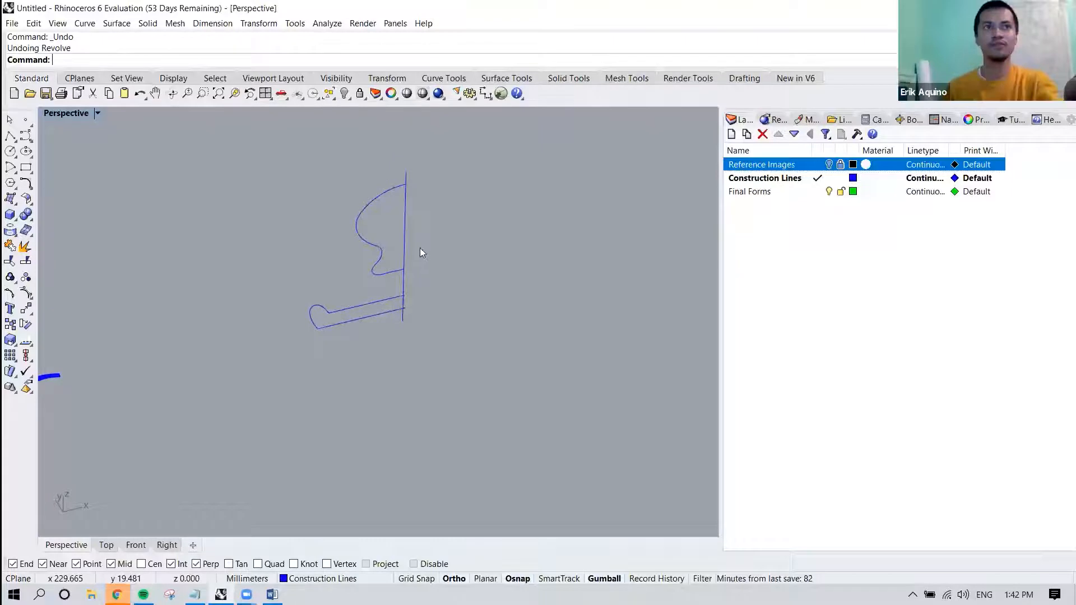
Begin a Revolve of the upper and lower profile curves, using the vertical line's top and bottom endpoints as the axis.
{"action": "type", "text": "Revolve"}
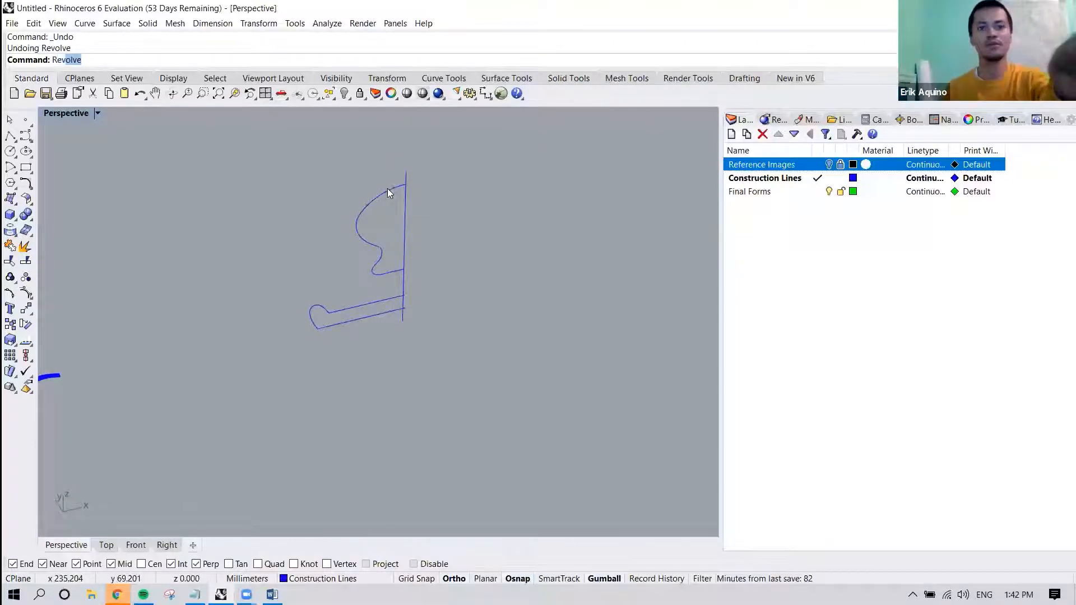
{"action": "key", "text": "Return"}
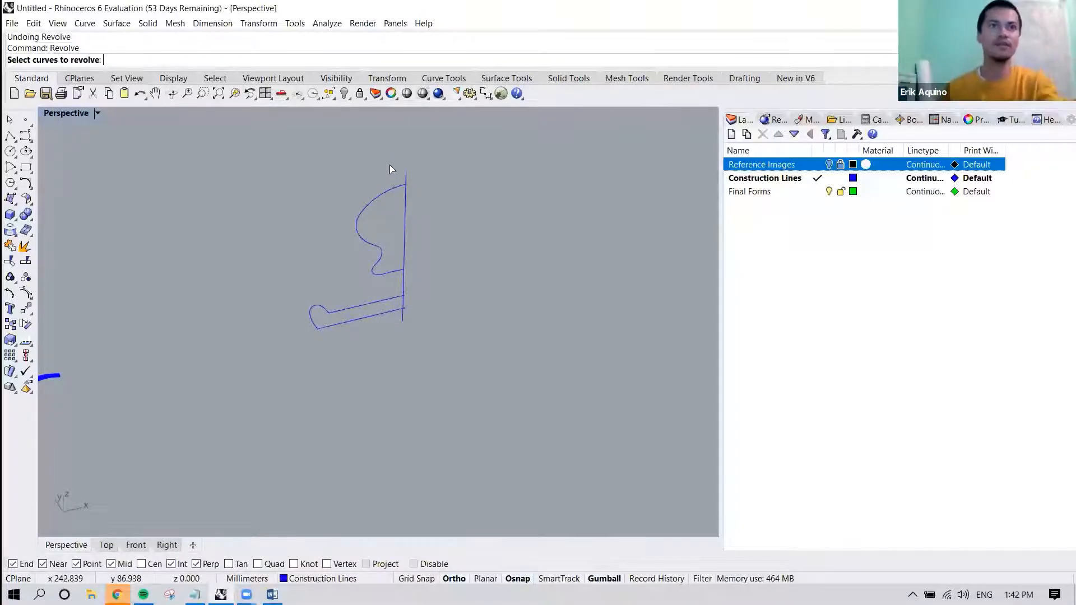
{"action": "left_click_drag", "start_coordinate": [291, 330], "coordinate": [290, 348]}
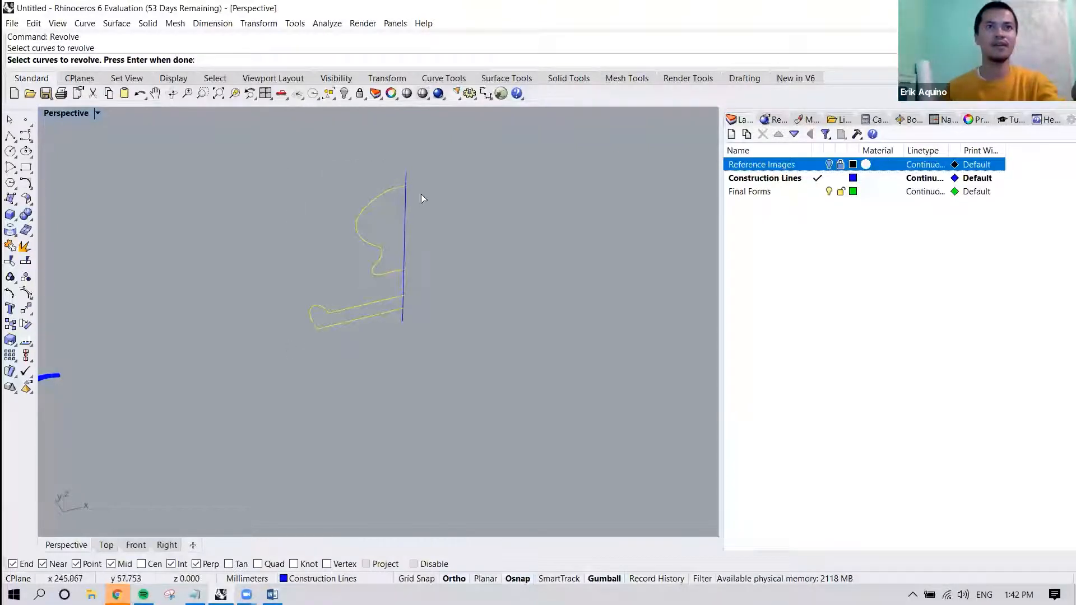
{"action": "key", "text": "Return"}
{"action": "left_click", "coordinate": [406, 172]}
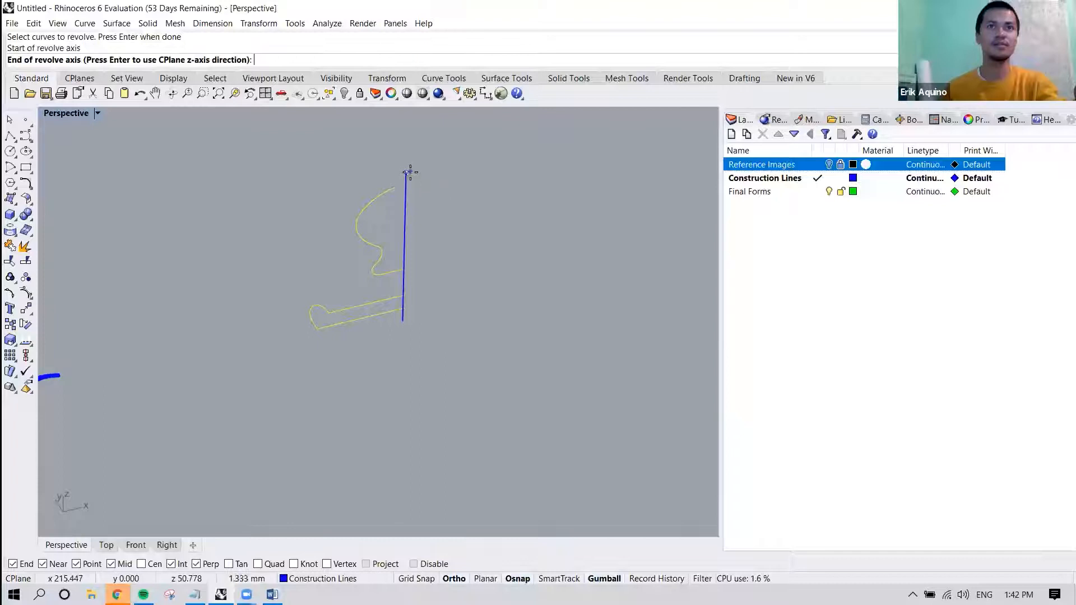
{"action": "left_click", "coordinate": [402, 321]}
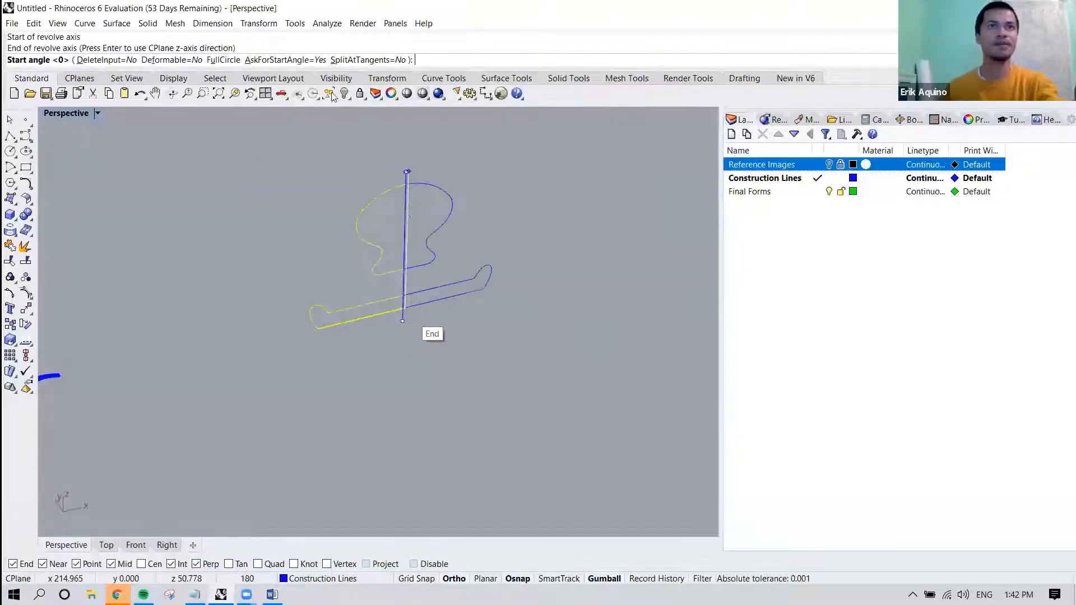
Set the revolve's start angle at 90 degrees and pick an end angle that gives both forms a partial turn.
{"action": "mouse_move", "coordinate": [233, 193]}
{"action": "right_mouse_down"}
{"action": "mouse_move", "coordinate": [354, 249]}
{"action": "mouse_move", "coordinate": [418, 247]}
{"action": "mouse_move", "coordinate": [428, 317]}
{"action": "right_mouse_up"}
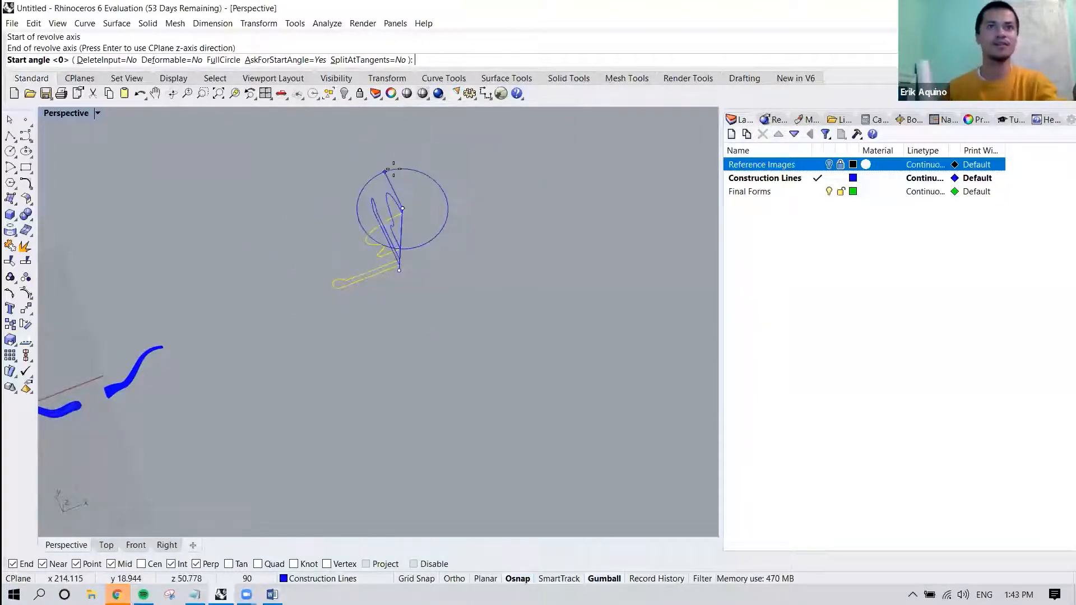
{"action": "left_click", "coordinate": [393, 168]}
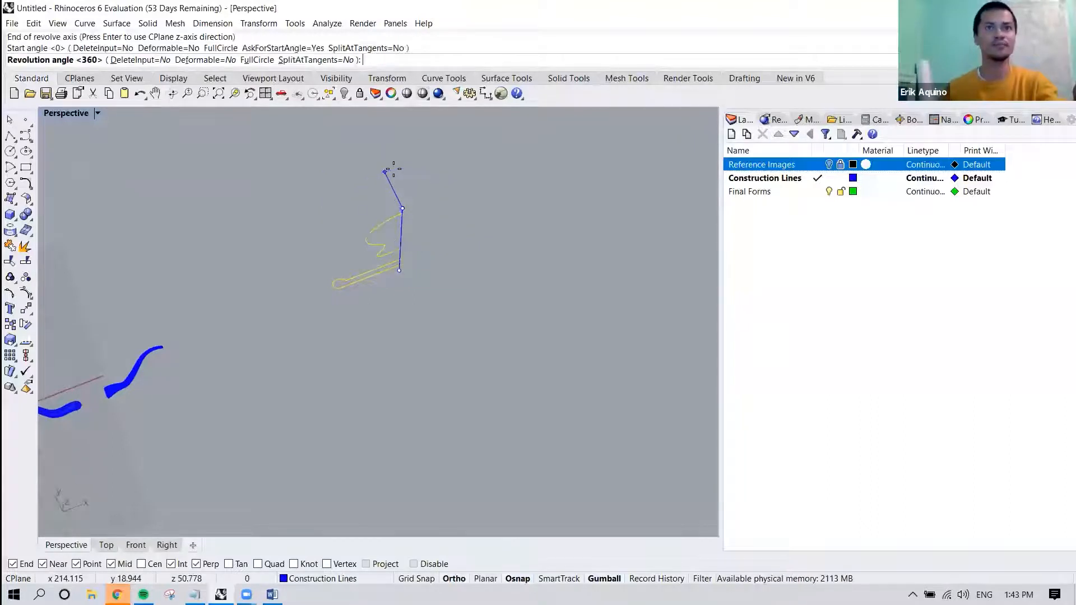
{"action": "key", "text": "F8"}
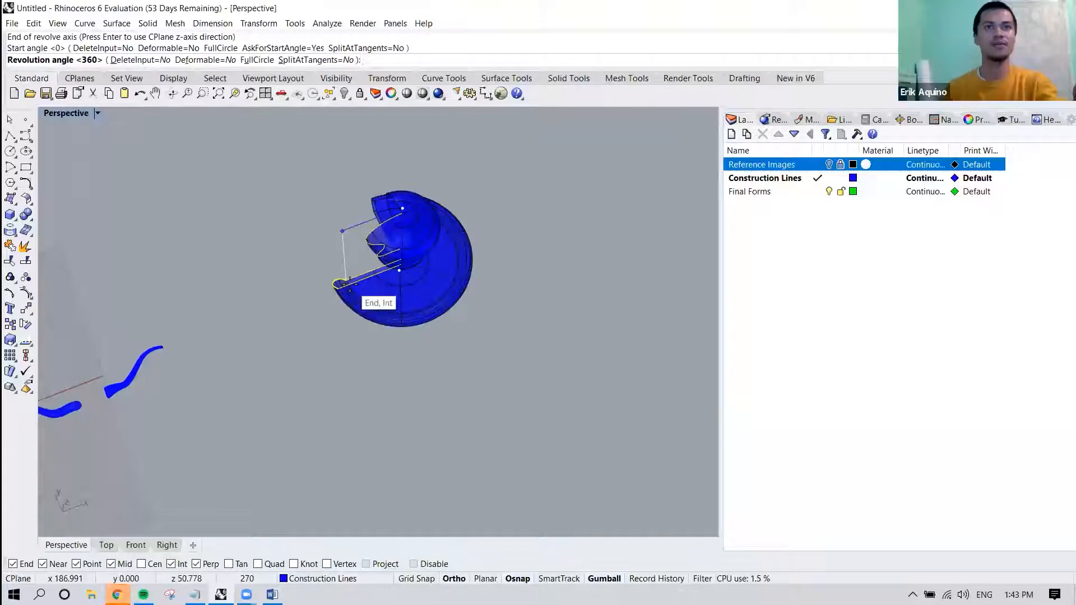
{"action": "right_click_drag", "start_coordinate": [435, 310], "coordinate": [414, 337]}
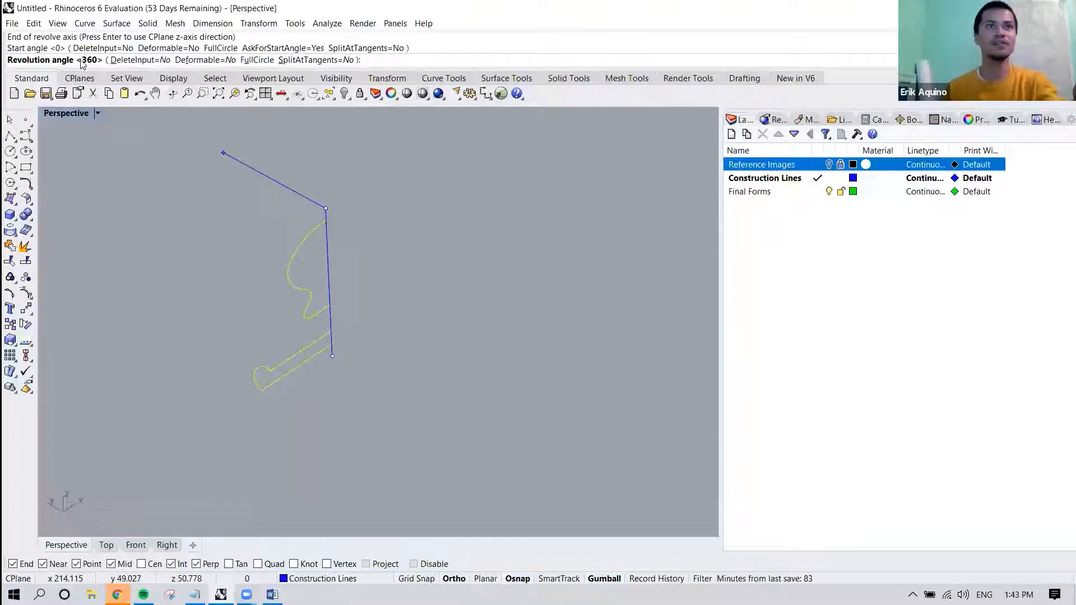
{"action": "mouse_move", "coordinate": [392, 404]}
{"action": "right_mouse_down"}
{"action": "mouse_move", "coordinate": [320, 408]}
{"action": "mouse_move", "coordinate": [395, 409]}
{"action": "right_mouse_up"}
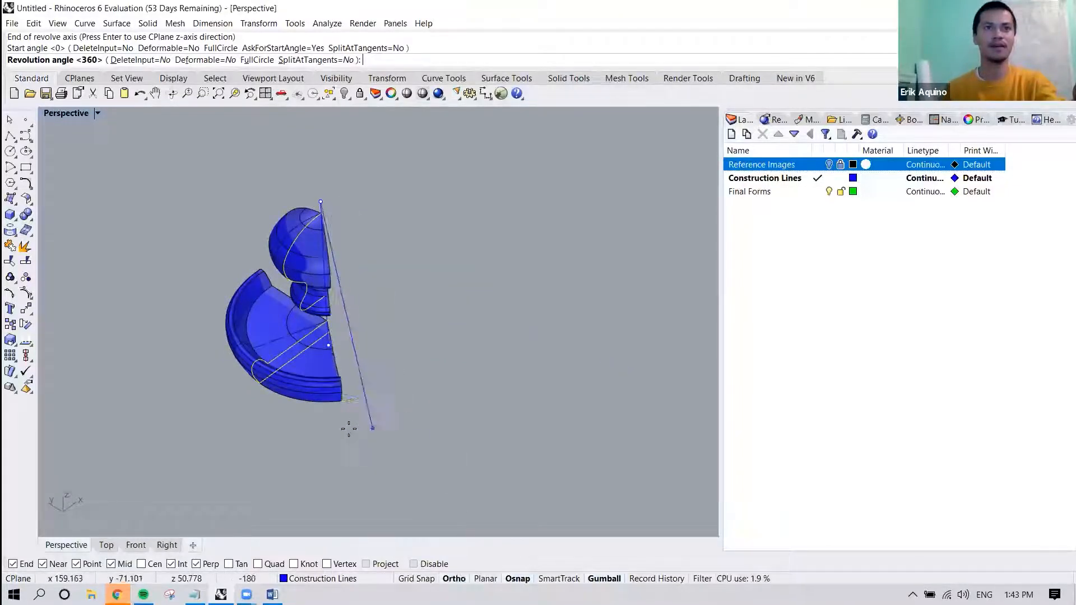
{"action": "right_click_drag", "start_coordinate": [317, 418], "coordinate": [334, 322]}
{"action": "right_click", "coordinate": [333, 383]}
{"action": "left_click", "coordinate": [356, 351]}
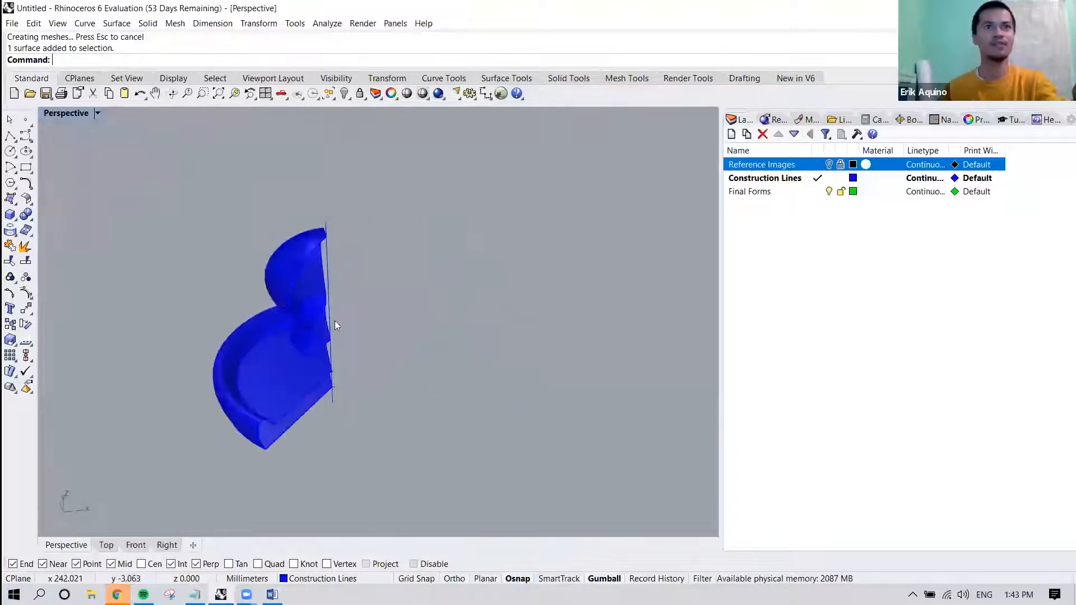
Examine the partially revolved upper and lower forms, including their open sides, from several angles.
{"action": "scroll", "coordinate": [295, 258], "scroll_direction": "up", "scroll_amount": 3}
{"action": "left_click", "coordinate": [295, 256]}
{"action": "scroll", "coordinate": [387, 295], "scroll_direction": "down", "scroll_amount": 7}
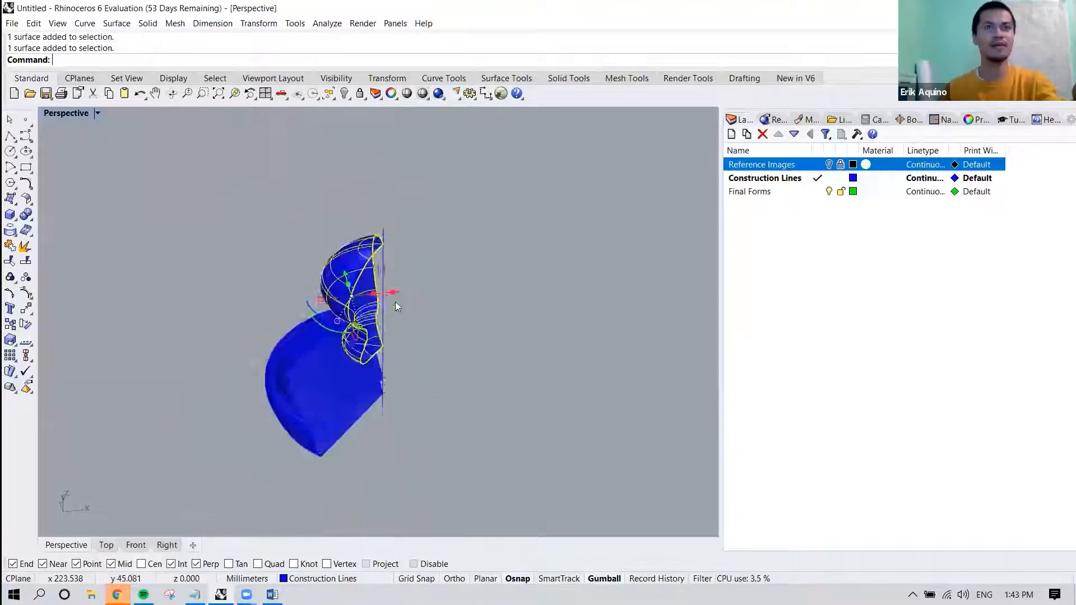
{"action": "left_click", "coordinate": [421, 315]}
{"action": "scroll", "coordinate": [407, 337], "scroll_direction": "up", "scroll_amount": 4}
{"action": "right_click_drag", "start_coordinate": [407, 347], "coordinate": [406, 263]}
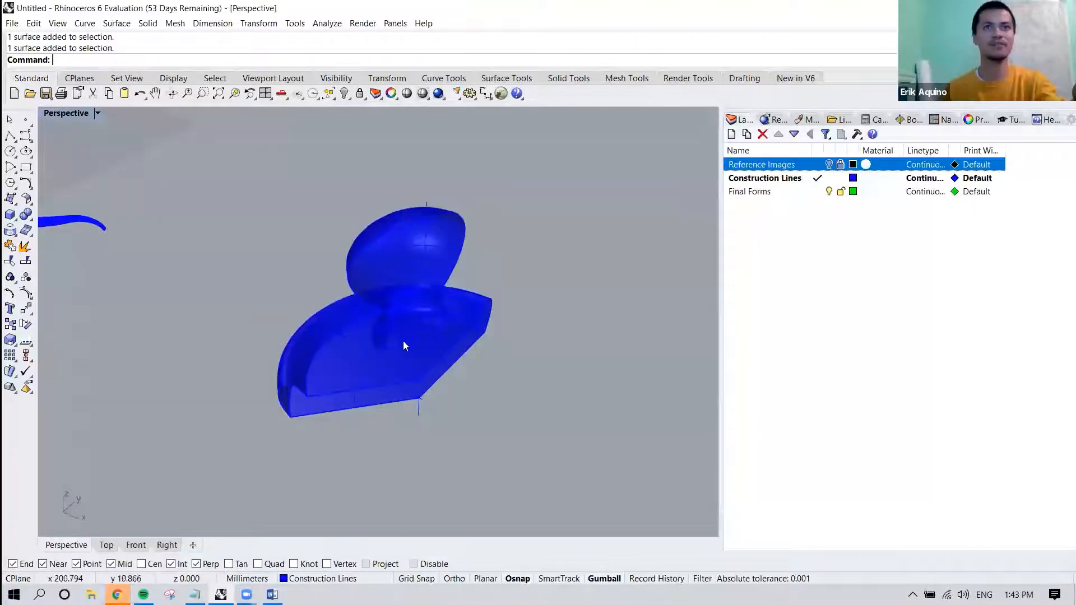
{"action": "left_click", "coordinate": [332, 389]}
{"action": "left_click", "coordinate": [297, 357]}
{"action": "left_click", "coordinate": [365, 439]}
{"action": "right_click_drag", "start_coordinate": [354, 433], "coordinate": [442, 422]}
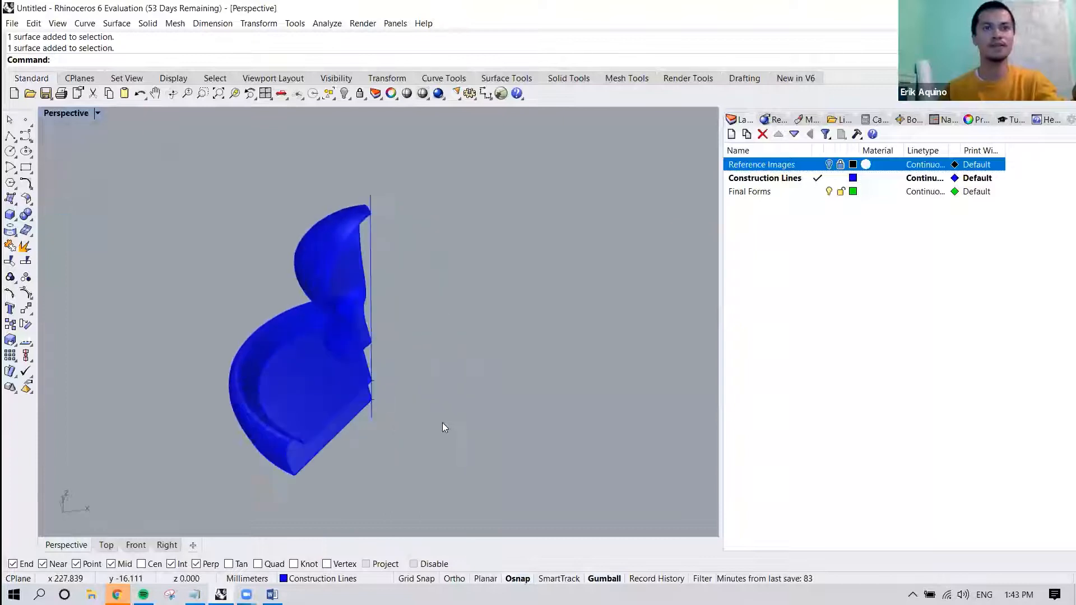
Undo the partial revolve to show the bare profile curves and restore it with Redo.
{"action": "key", "text": "ctrl+z"}
{"action": "right_click_drag", "start_coordinate": [377, 382], "coordinate": [411, 411]}
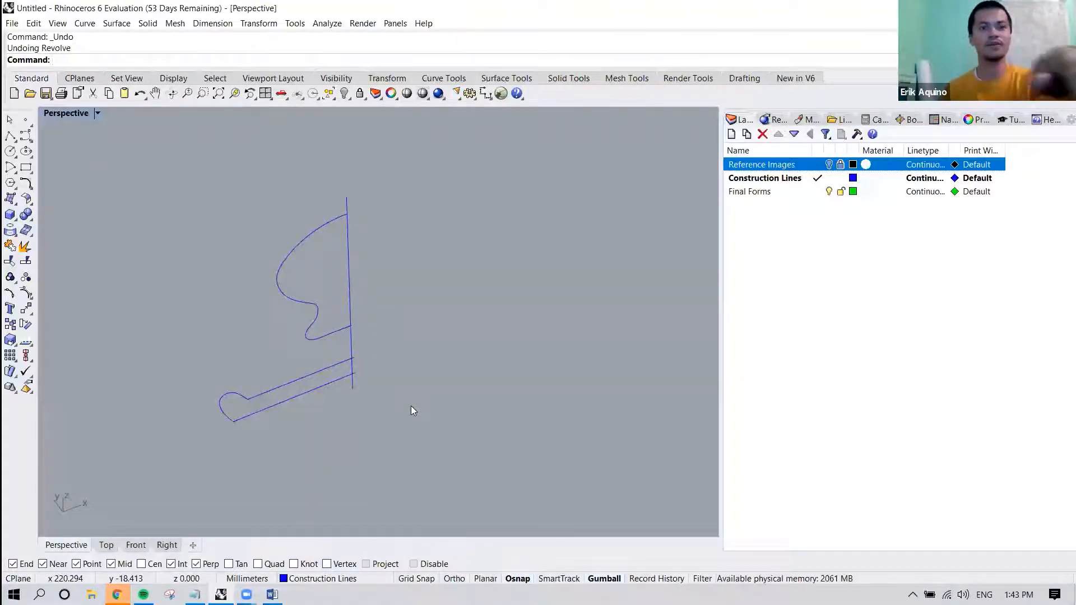
{"action": "key", "text": "ctrl+y"}
{"action": "right_click_drag", "start_coordinate": [399, 393], "coordinate": [351, 244]}
Try to close the open sides of the partially revolved upper surface with Cap.
{"action": "left_click", "coordinate": [351, 244]}
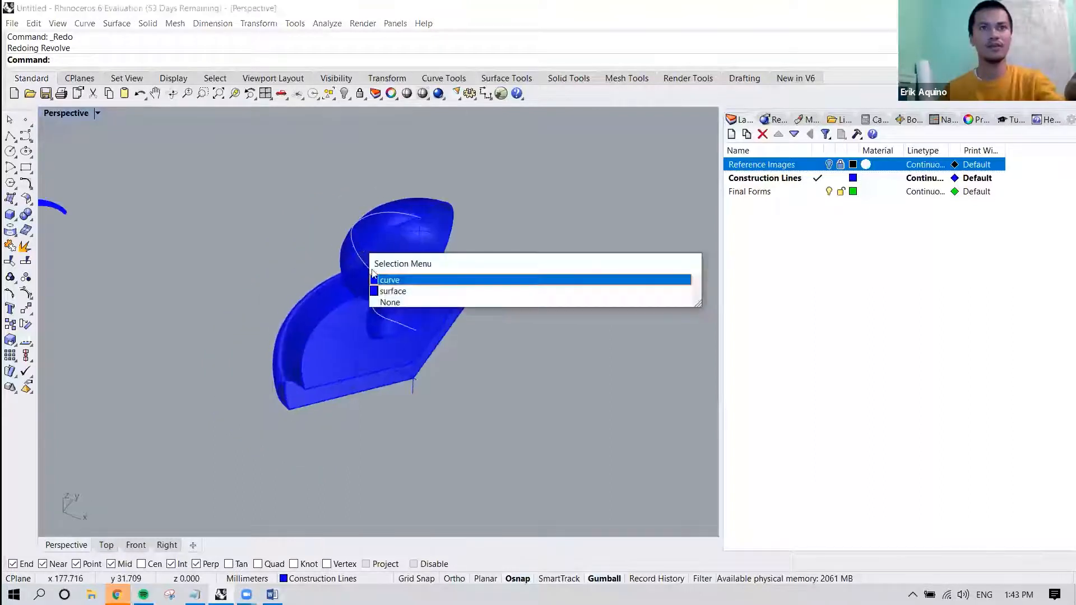
{"action": "left_click", "coordinate": [416, 293]}
{"action": "type", "text": "Ca"}
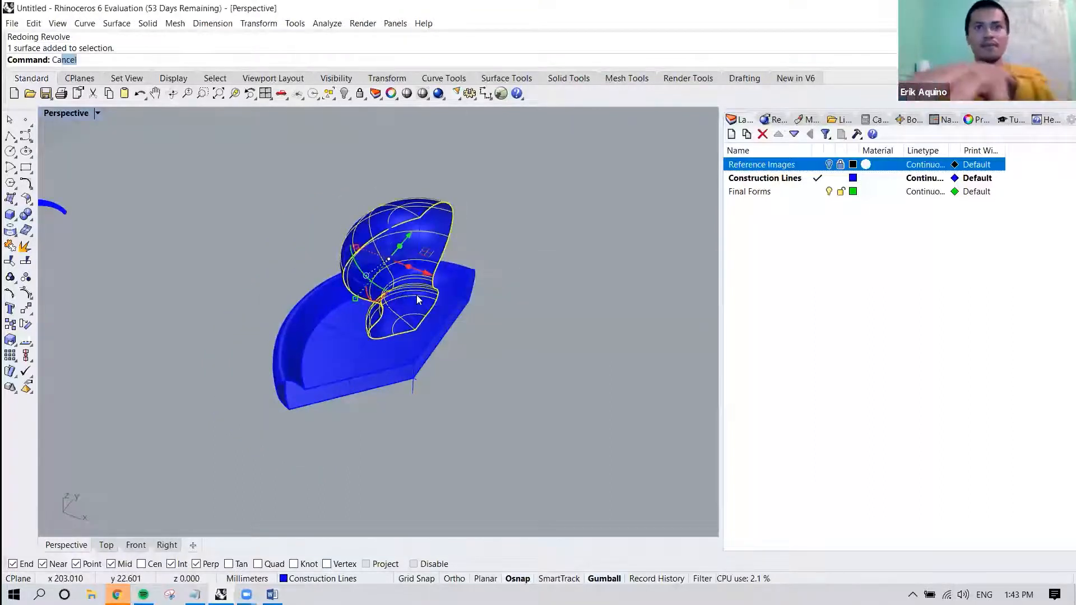
{"action": "type", "text": "p"}
{"action": "key", "text": "Return"}
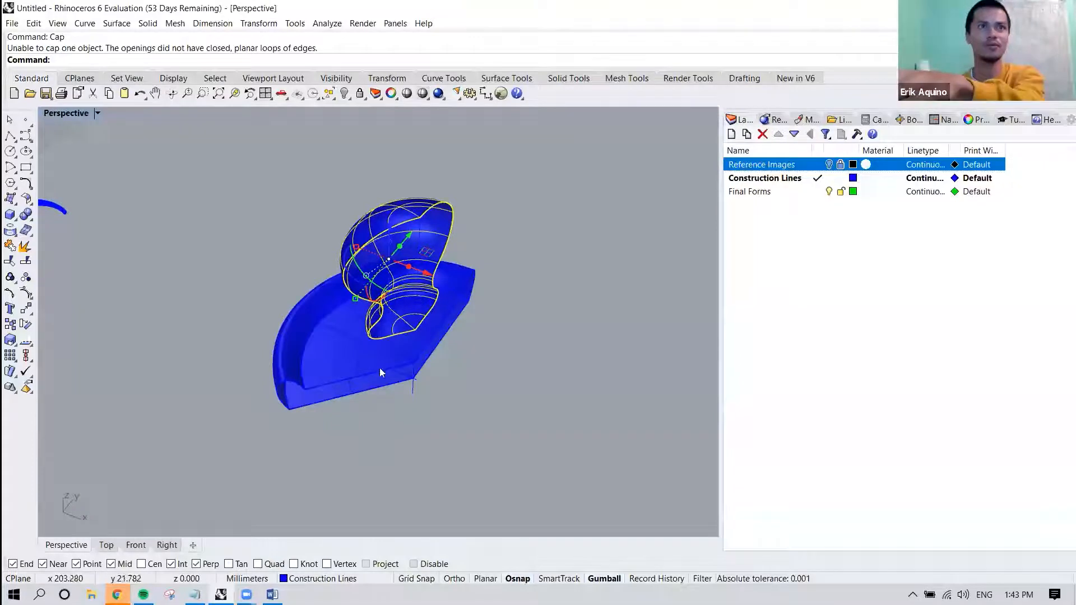
{"action": "left_click", "coordinate": [365, 370]}
{"action": "left_click", "coordinate": [436, 384]}
{"action": "mouse_move", "coordinate": [432, 384]}
{"action": "right_mouse_down"}
{"action": "mouse_move", "coordinate": [538, 351]}
{"action": "mouse_move", "coordinate": [395, 425]}
{"action": "mouse_move", "coordinate": [493, 372]}
{"action": "mouse_move", "coordinate": [451, 379]}
{"action": "mouse_move", "coordinate": [532, 368]}
{"action": "mouse_move", "coordinate": [435, 369]}
{"action": "right_mouse_up"}
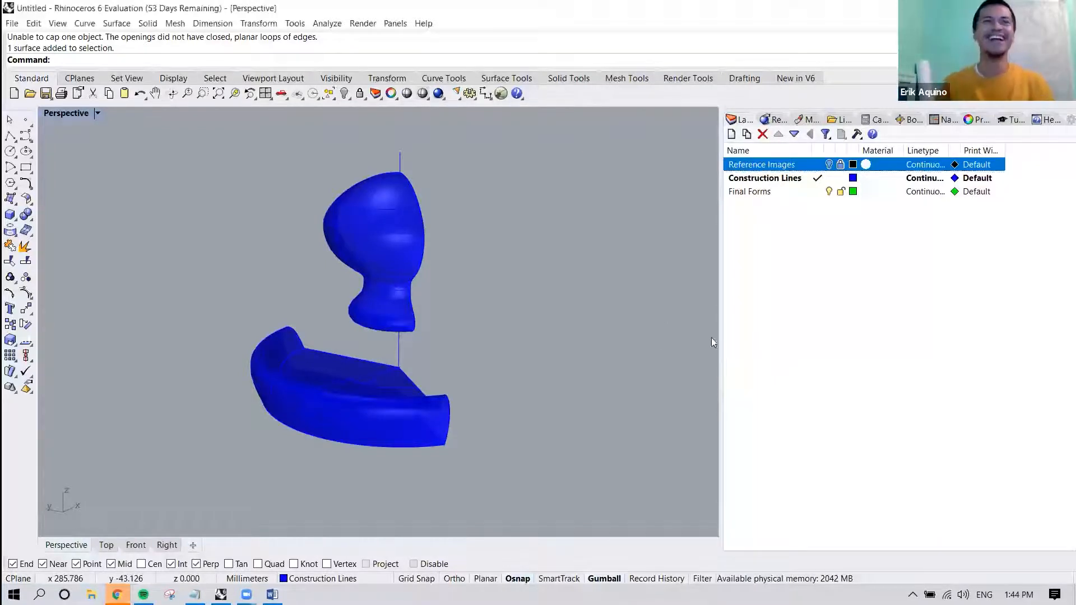
{"action": "right_click_drag", "start_coordinate": [553, 287], "coordinate": [437, 334]}
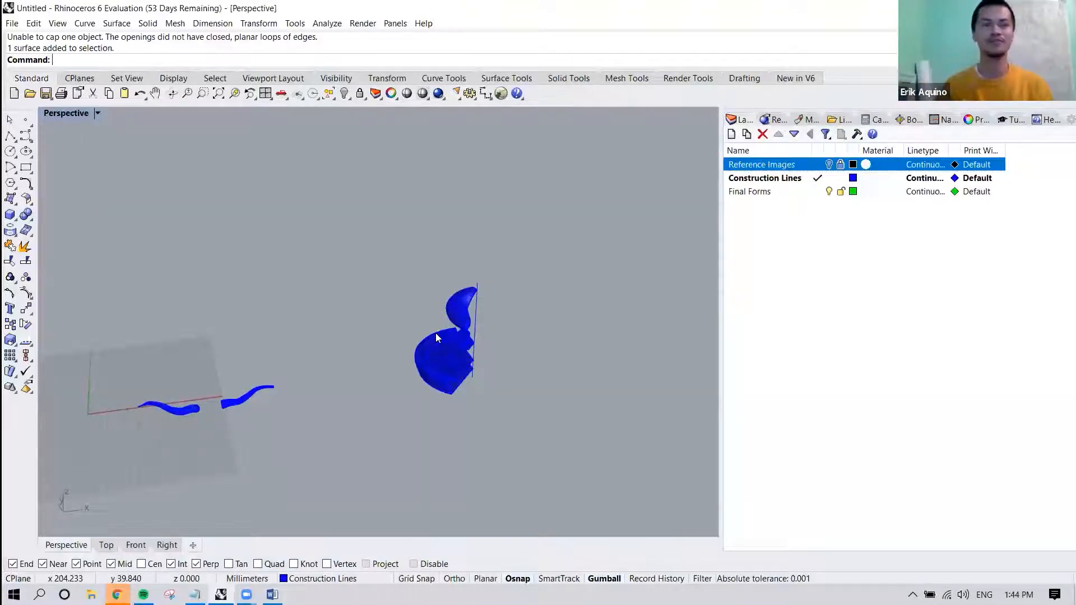
{"action": "right_click_drag", "start_coordinate": [505, 409], "coordinate": [314, 408], "text": "shift"}
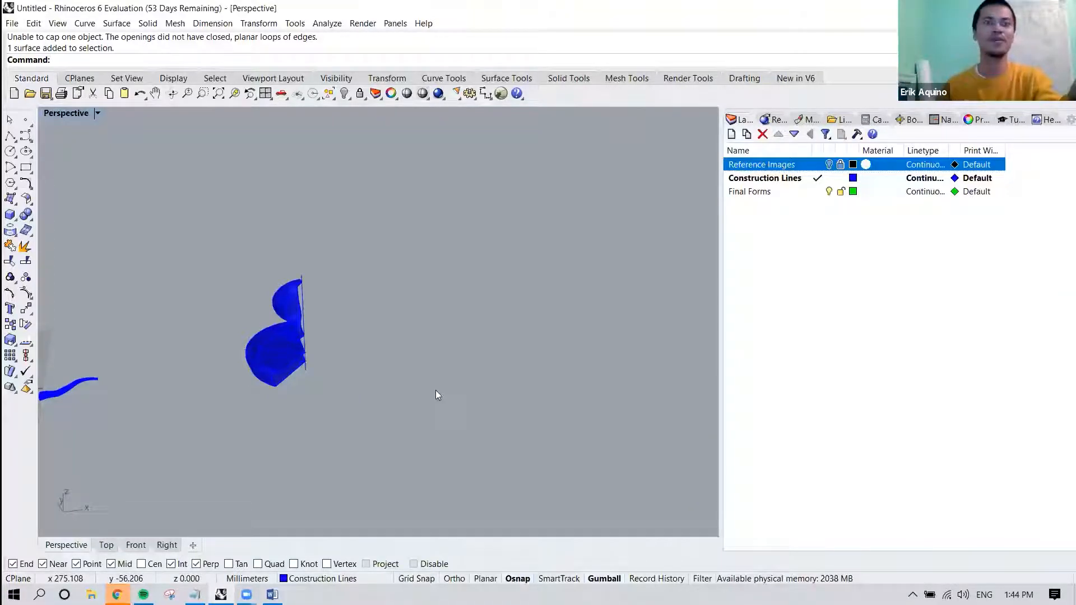
{"action": "right_click_drag", "start_coordinate": [437, 394], "coordinate": [419, 386], "text": "shift"}
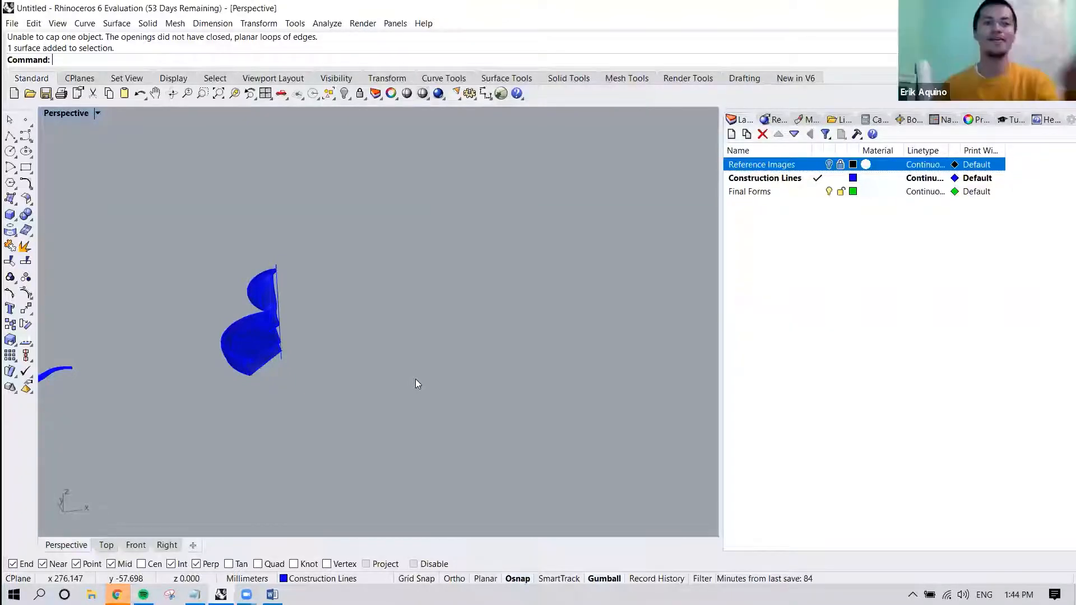
Select the partially revolved upper and lower forms together with both cow horns.
{"action": "right_click_drag", "start_coordinate": [305, 324], "coordinate": [456, 307], "text": "shift"}
{"action": "scroll", "coordinate": [432, 292], "scroll_direction": "up", "scroll_amount": 4}
{"action": "scroll", "coordinate": [432, 292], "scroll_direction": "up", "scroll_amount": 1}
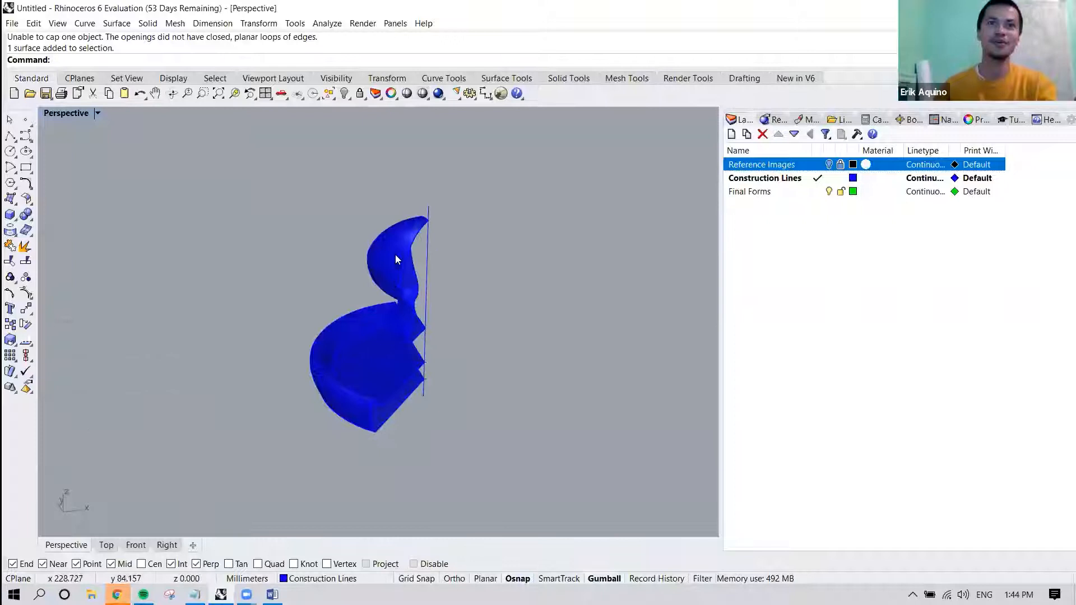
{"action": "left_click", "coordinate": [395, 254]}
{"action": "left_click", "coordinate": [352, 342], "text": "shift"}
{"action": "left_click", "coordinate": [325, 331], "text": "shift"}
{"action": "left_click", "coordinate": [388, 413], "text": "shift"}
{"action": "scroll", "coordinate": [388, 414], "scroll_direction": "down", "scroll_amount": 6}
{"action": "right_click_drag", "start_coordinate": [179, 426], "coordinate": [361, 384], "text": "shift"}
{"action": "left_click", "coordinate": [351, 384], "text": "shift"}
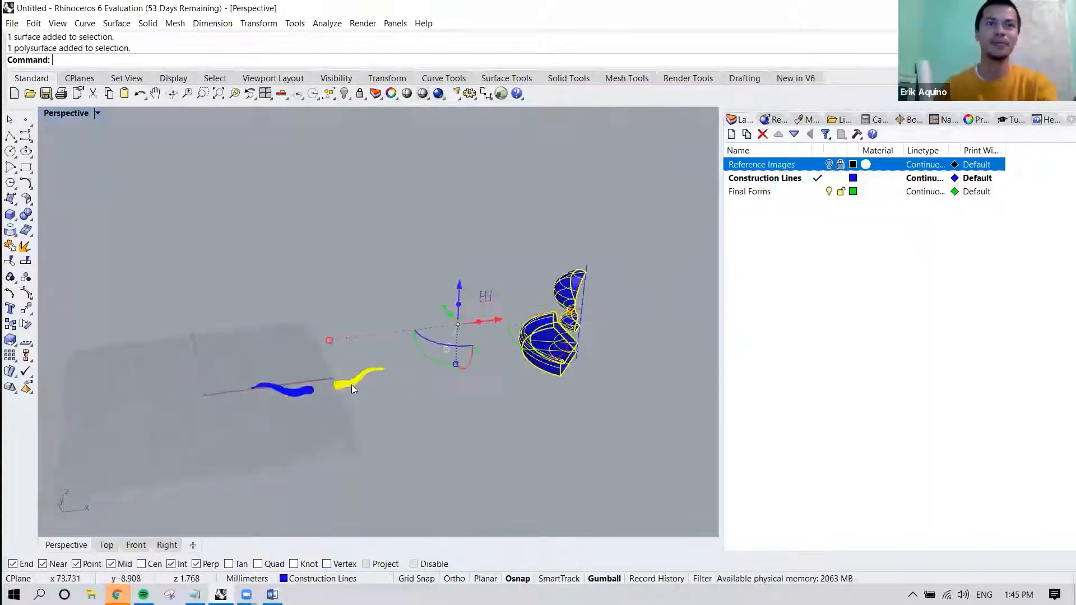
{"action": "left_click", "coordinate": [294, 391], "text": "shift"}
{"action": "right_click_drag", "start_coordinate": [543, 372], "coordinate": [473, 400], "text": "shift"}
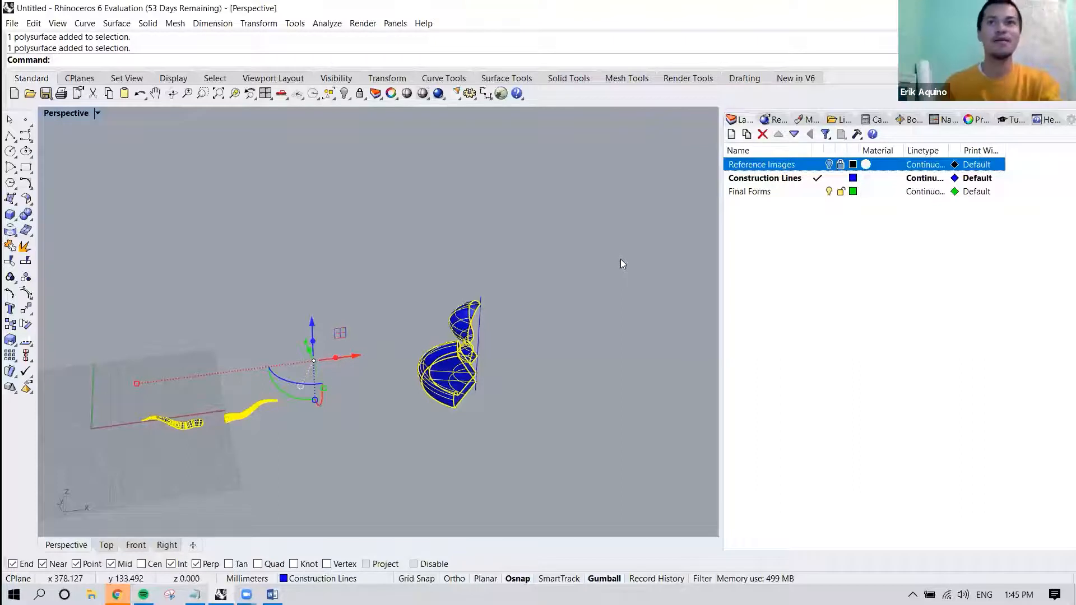
Assign the selected revolved forms and both cow horns to the Final Forms layer in their object properties.
{"action": "left_click", "coordinate": [306, 579]}
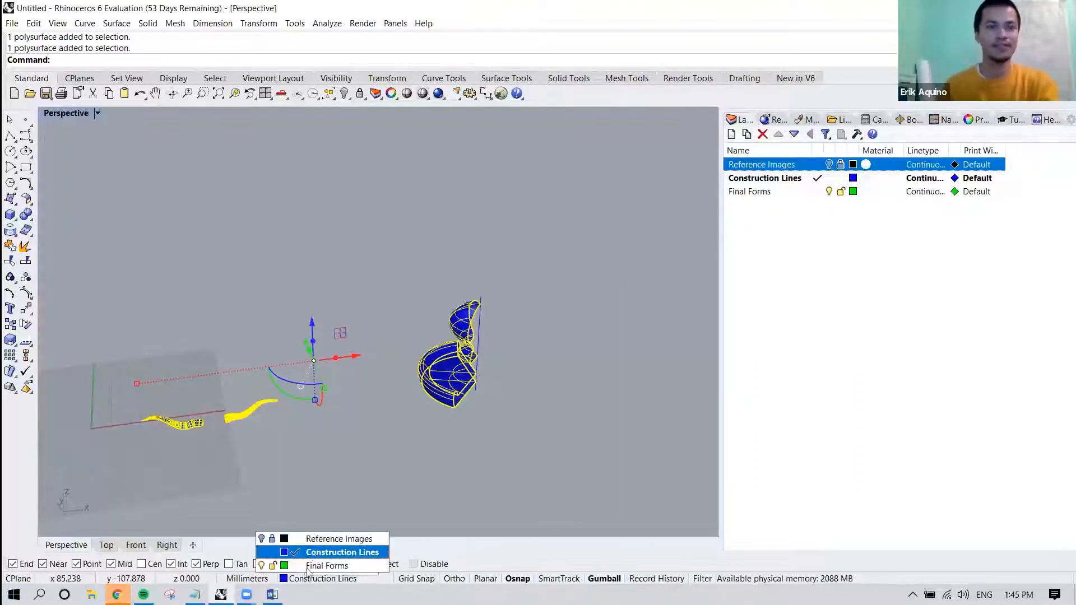
{"action": "left_click", "coordinate": [315, 581]}
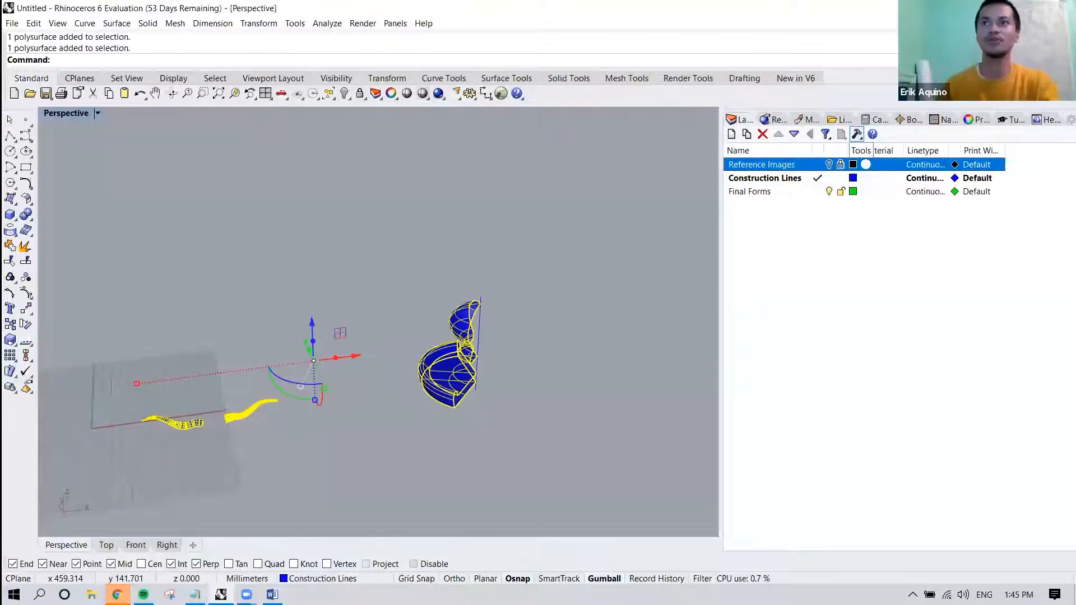
{"action": "left_click", "coordinate": [977, 120]}
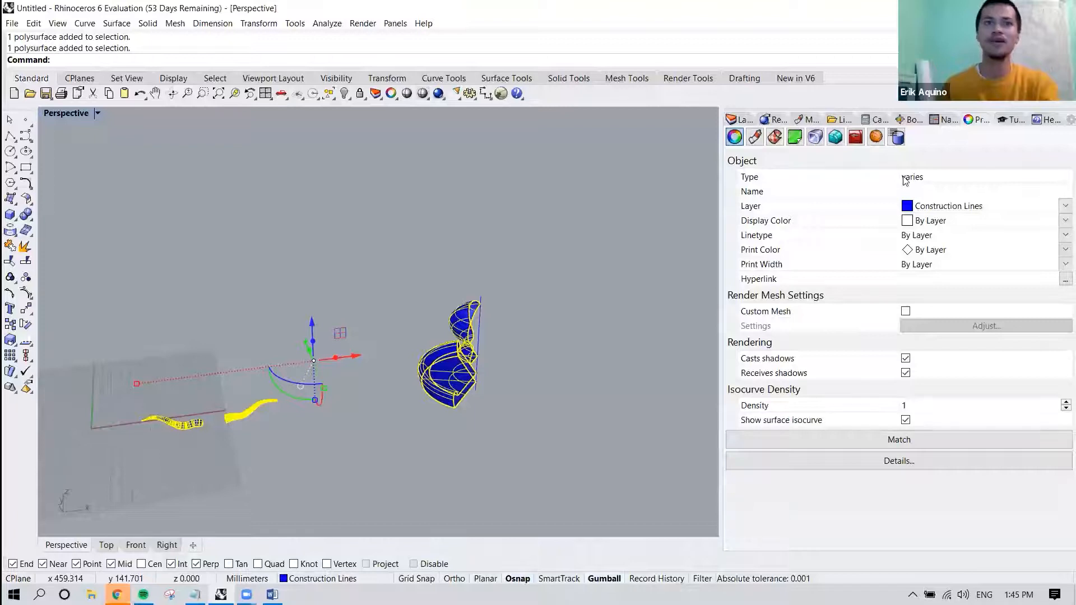
{"action": "right_click_drag", "start_coordinate": [412, 354], "coordinate": [174, 389]}
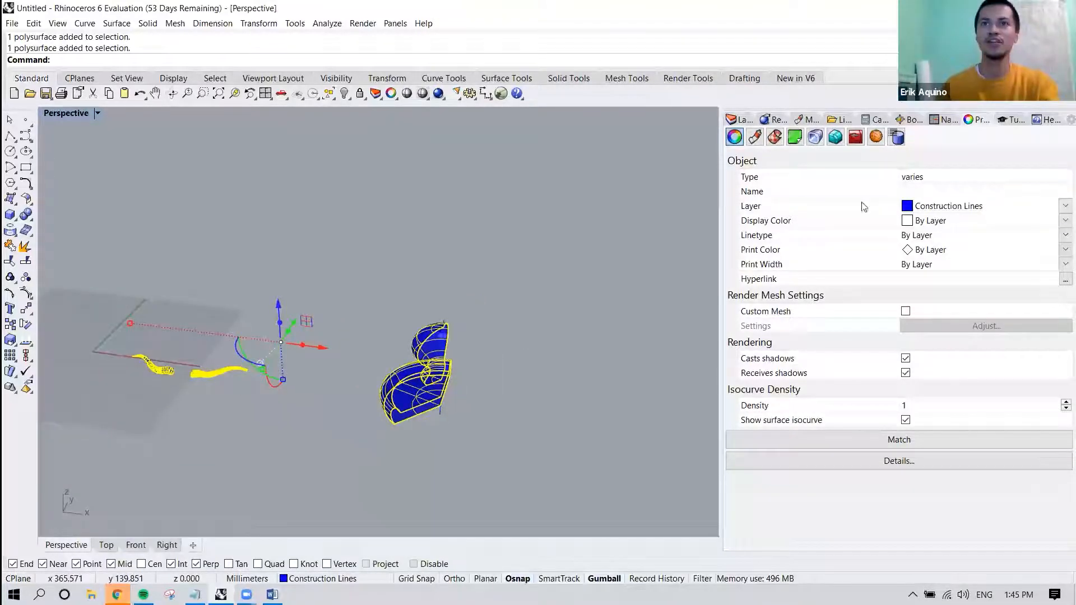
{"action": "left_click", "coordinate": [1063, 207]}
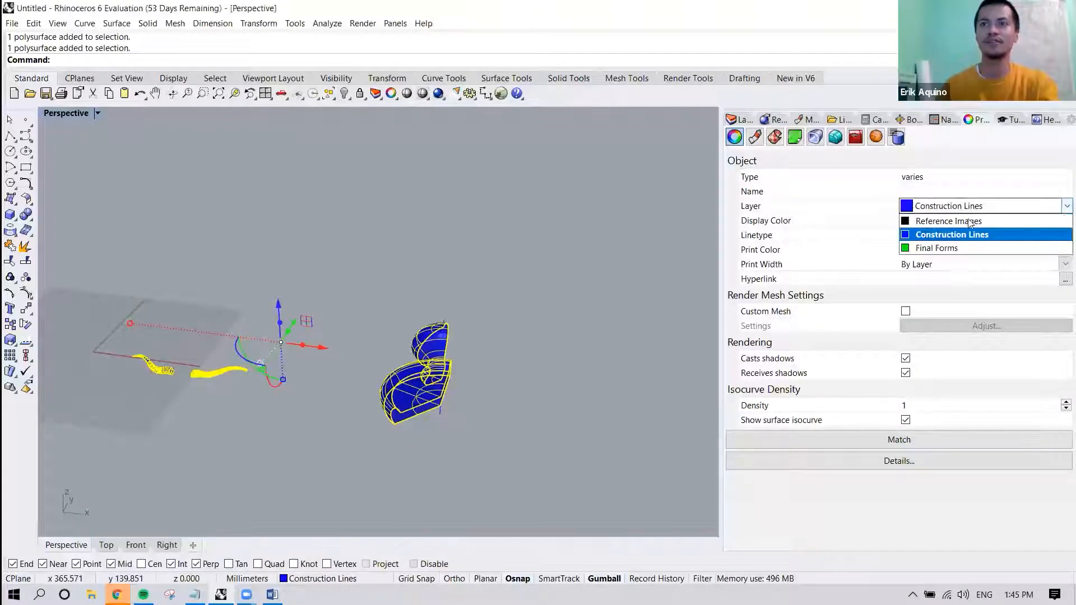
{"action": "left_click", "coordinate": [946, 249]}
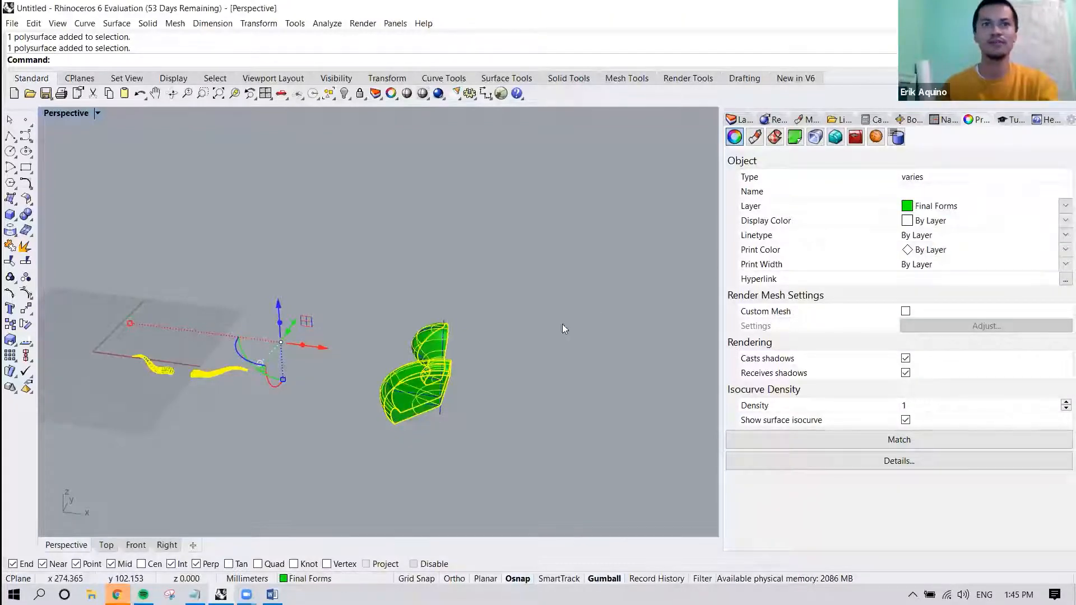
{"action": "left_click", "coordinate": [563, 324]}
{"action": "right_click_drag", "start_coordinate": [463, 348], "coordinate": [559, 300]}
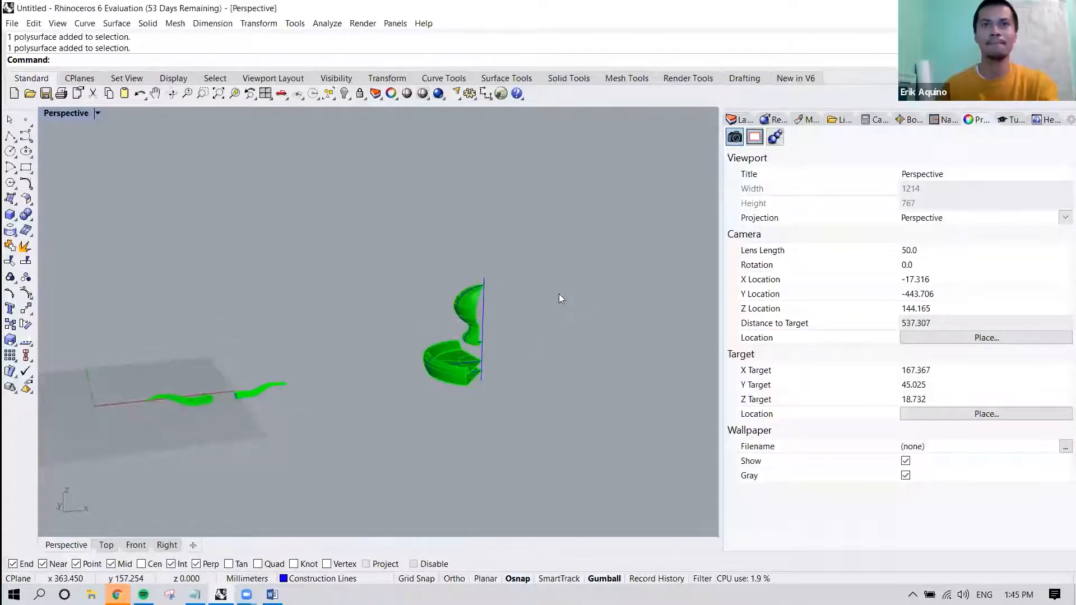
Select the upper revolved surface and assign it to the Final Forms layer with the ChangeLayer command.
{"action": "left_click", "coordinate": [469, 304]}
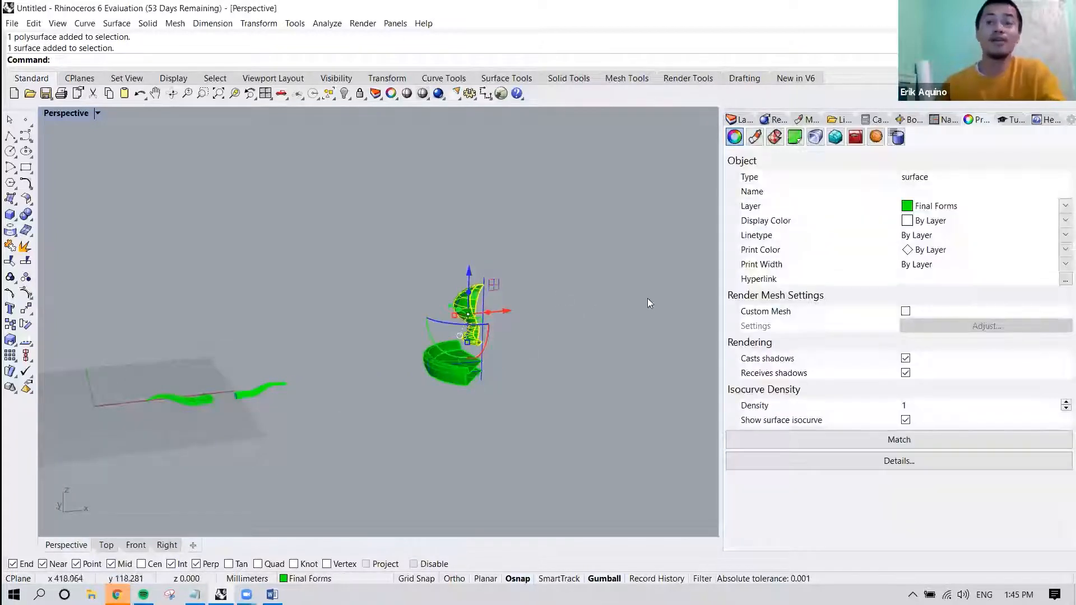
{"action": "right_click_drag", "start_coordinate": [601, 281], "coordinate": [601, 297]}
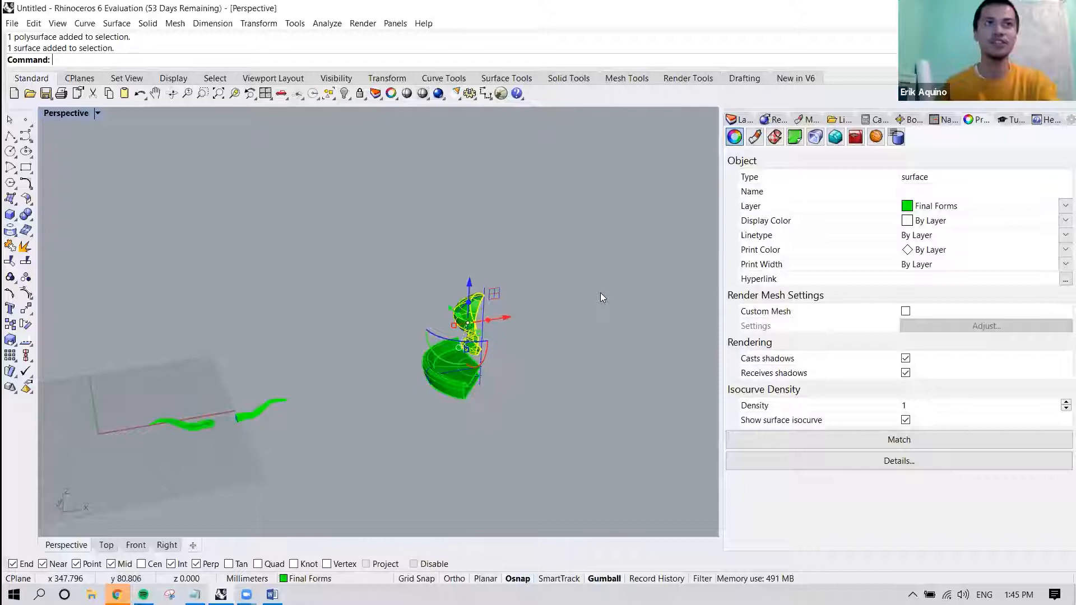
{"action": "type", "text": "ChangeLayer"}
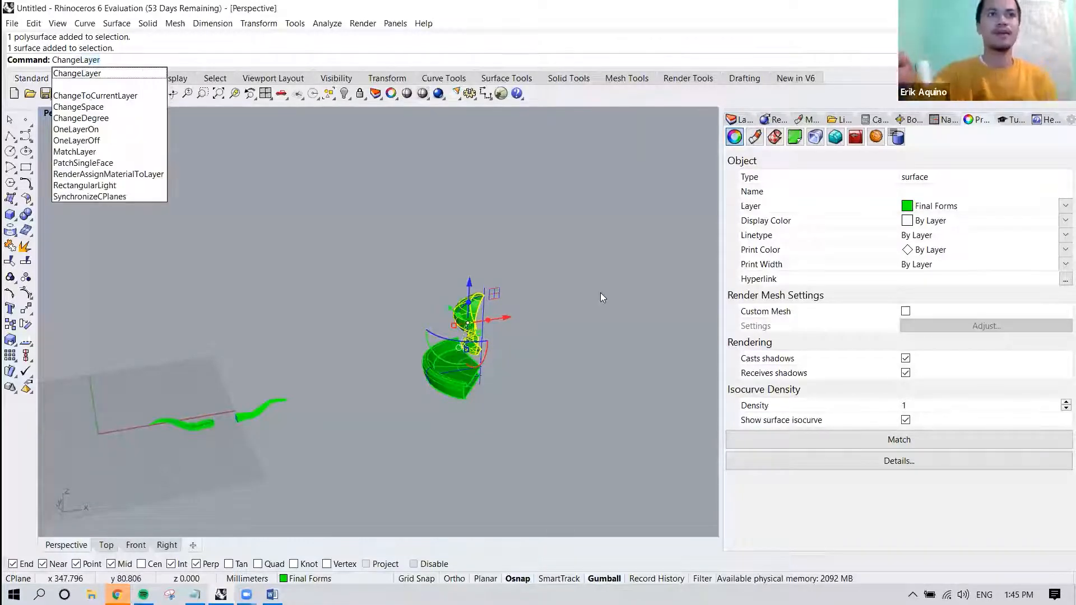
{"action": "key", "text": "Return"}
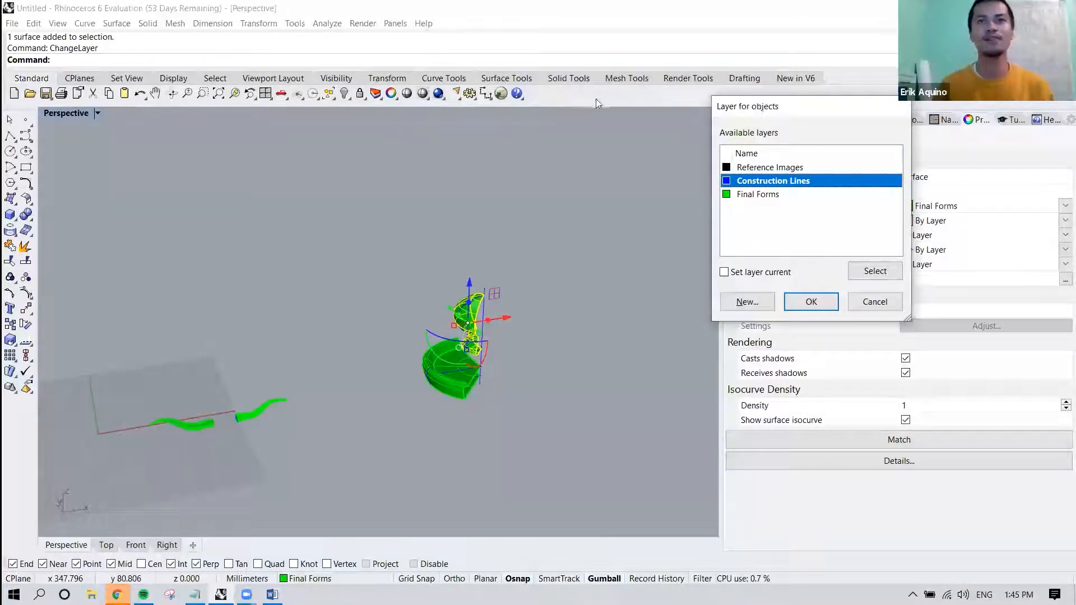
{"action": "left_click_drag", "start_coordinate": [758, 108], "coordinate": [596, 101]}
{"action": "left_click", "coordinate": [601, 160]}
{"action": "left_click", "coordinate": [604, 189]}
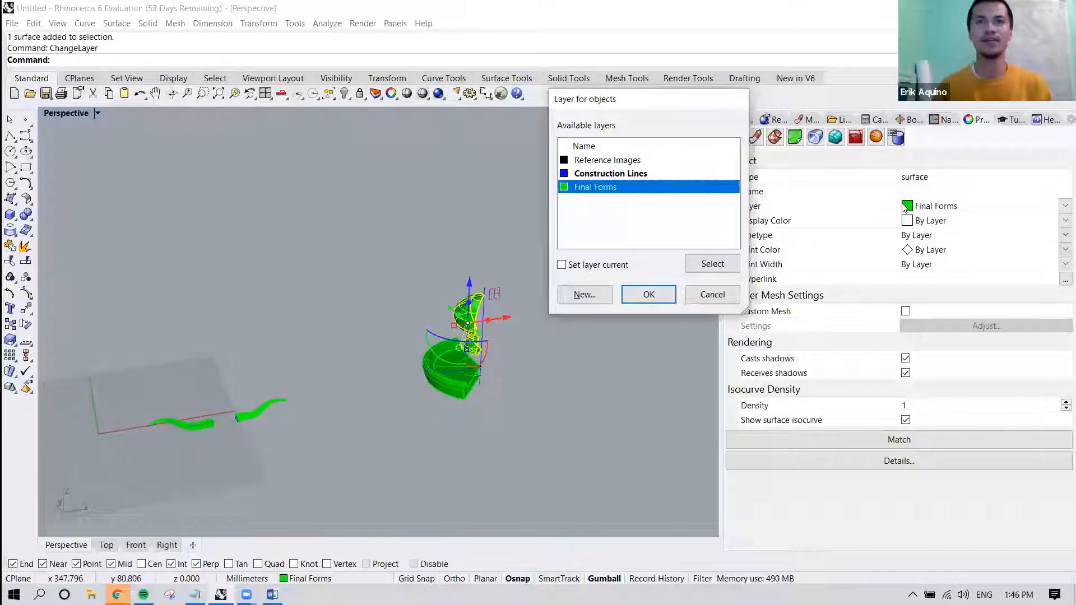
{"action": "left_click", "coordinate": [649, 295]}
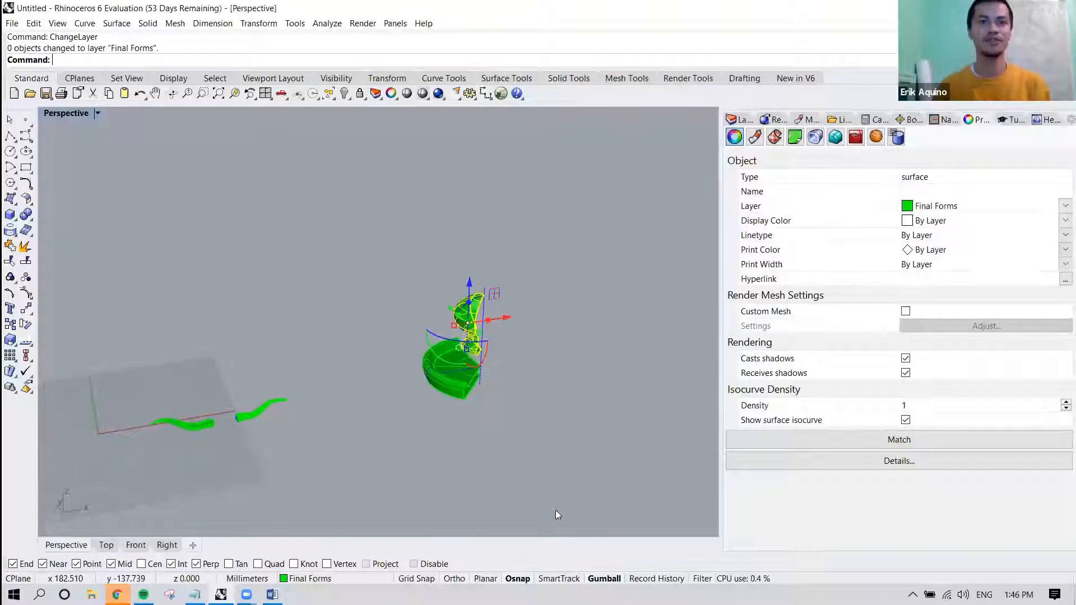
{"action": "left_click", "coordinate": [305, 579]}
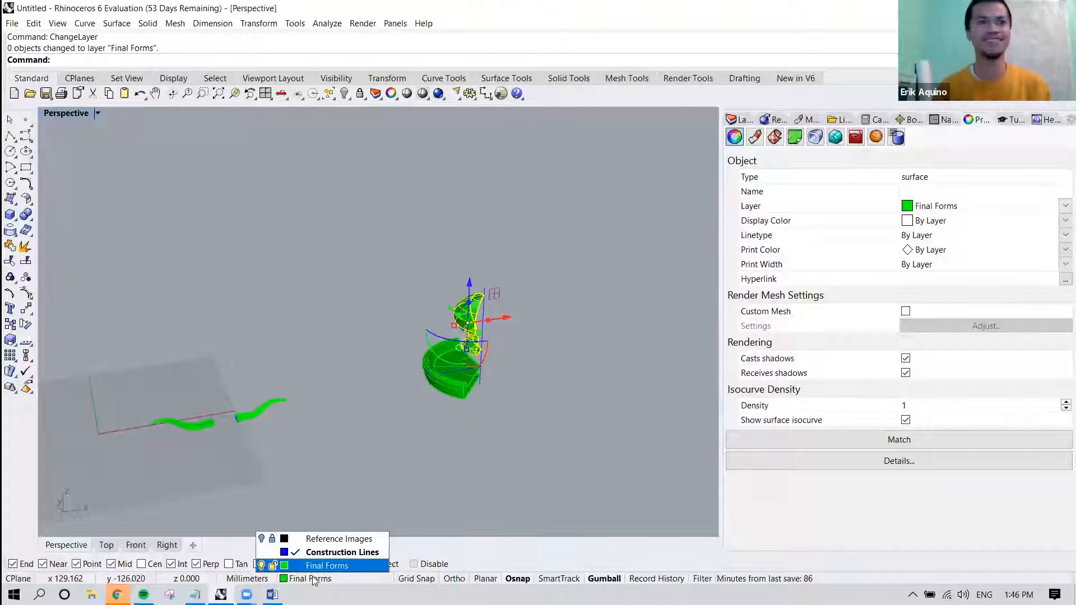
{"action": "left_click", "coordinate": [313, 581]}
{"action": "left_click", "coordinate": [529, 384]}
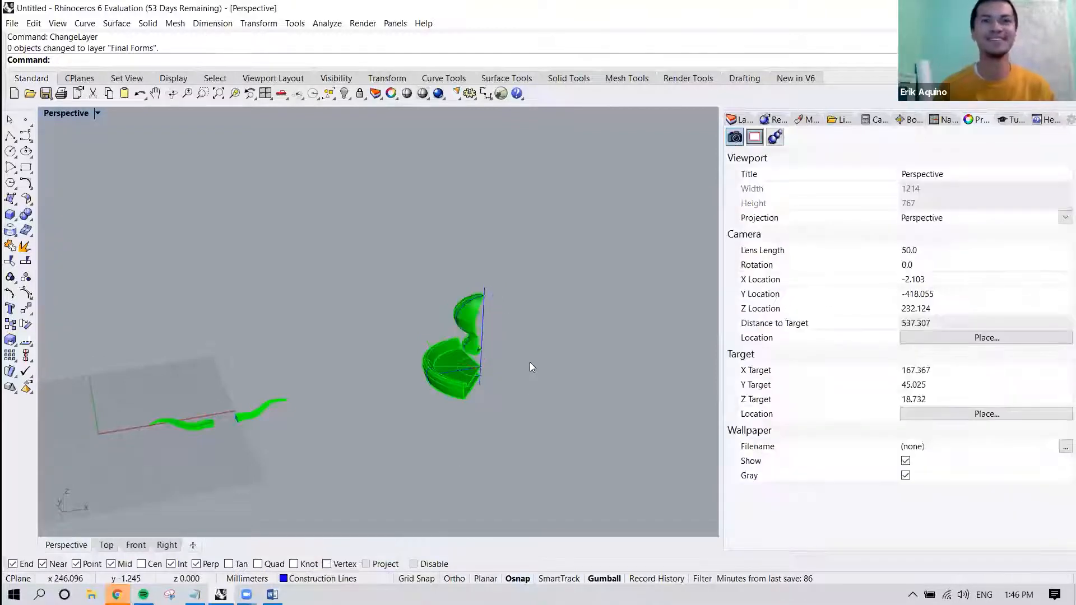
Delete the partially revolved upper and lower surfaces, keeping their profile curves.
{"action": "right_click_drag", "start_coordinate": [589, 307], "coordinate": [539, 307], "text": "shift"}
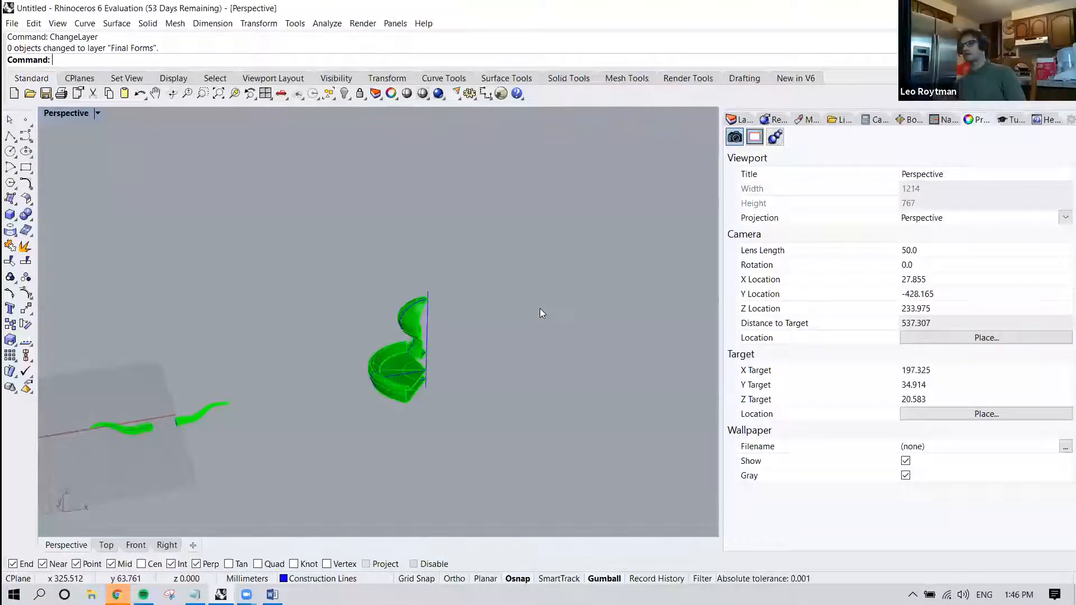
{"action": "scroll", "coordinate": [424, 371], "scroll_direction": "up", "scroll_amount": 5}
{"action": "right_click_drag", "start_coordinate": [425, 374], "coordinate": [425, 305]}
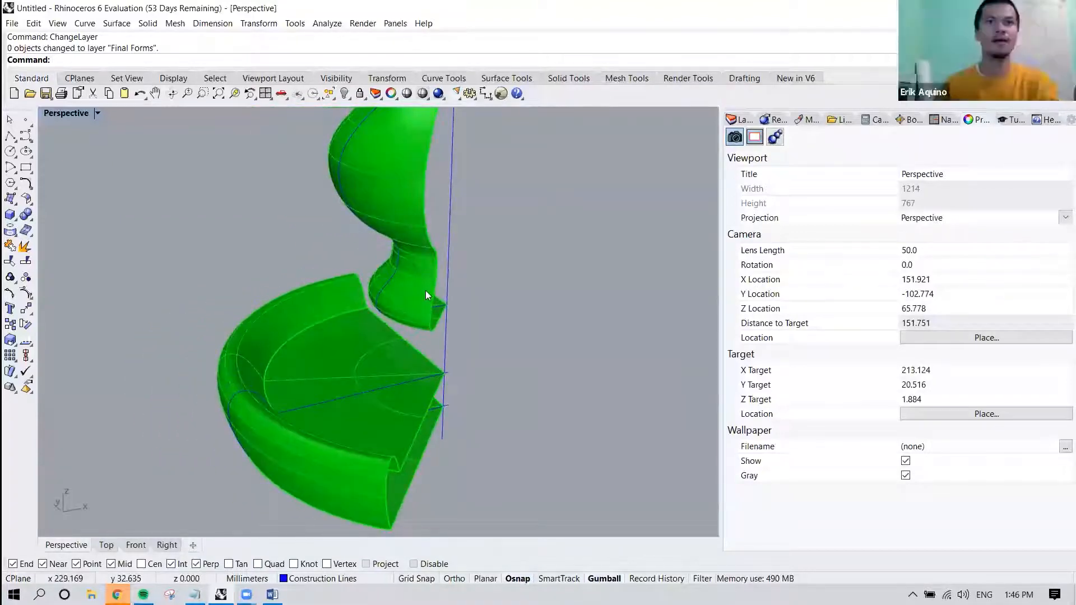
{"action": "left_click", "coordinate": [425, 291]}
{"action": "left_click", "coordinate": [333, 322], "text": "shift"}
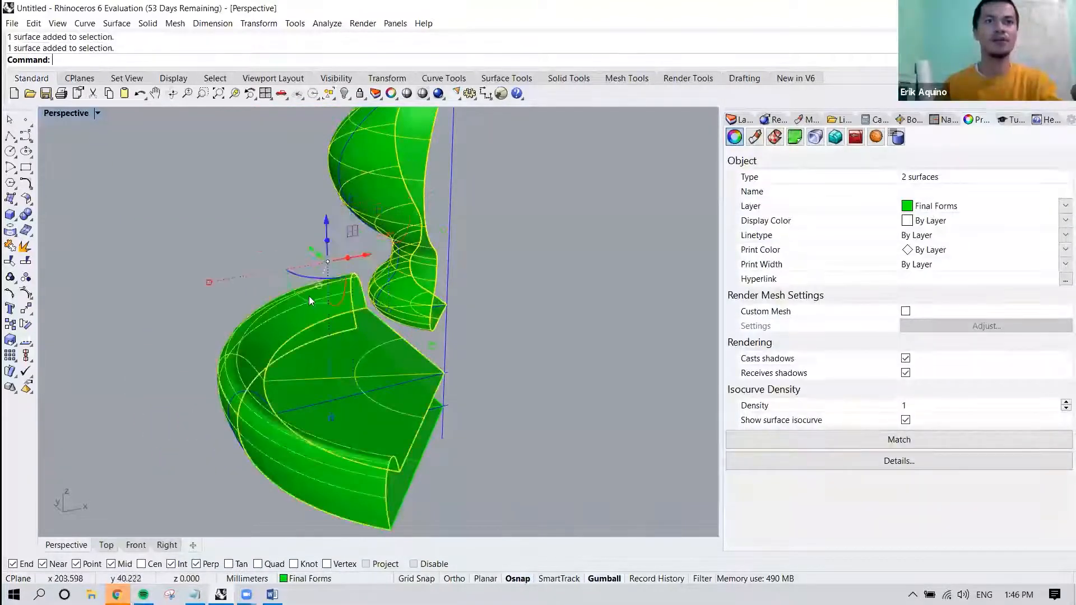
{"action": "key", "text": "Delete"}
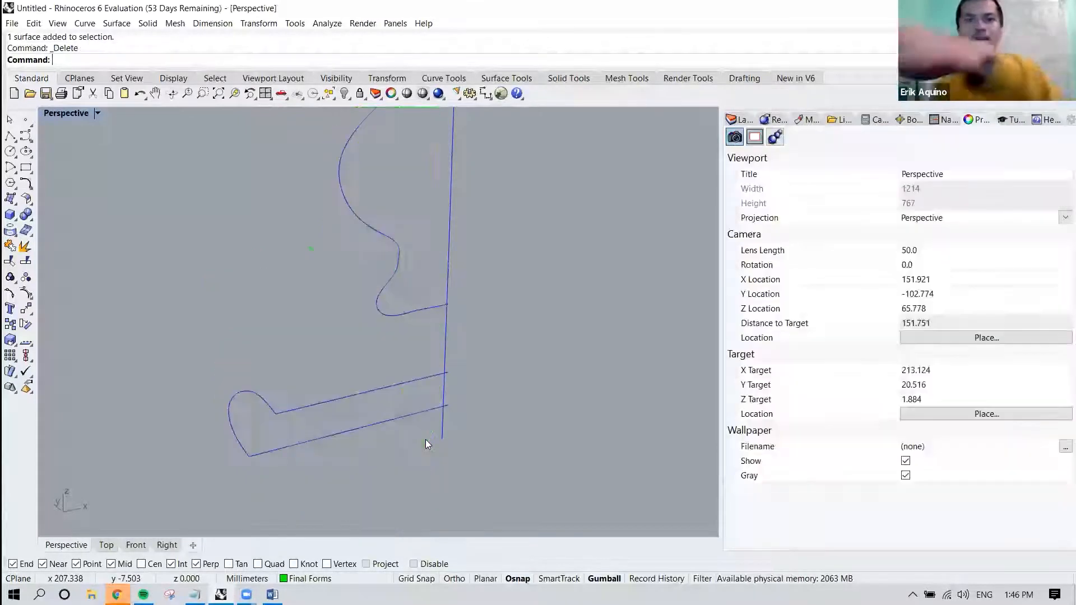
Revolve the four profile curves partway around the vertical axis line with DeleteInput set to Yes.
{"action": "left_click", "coordinate": [415, 376]}
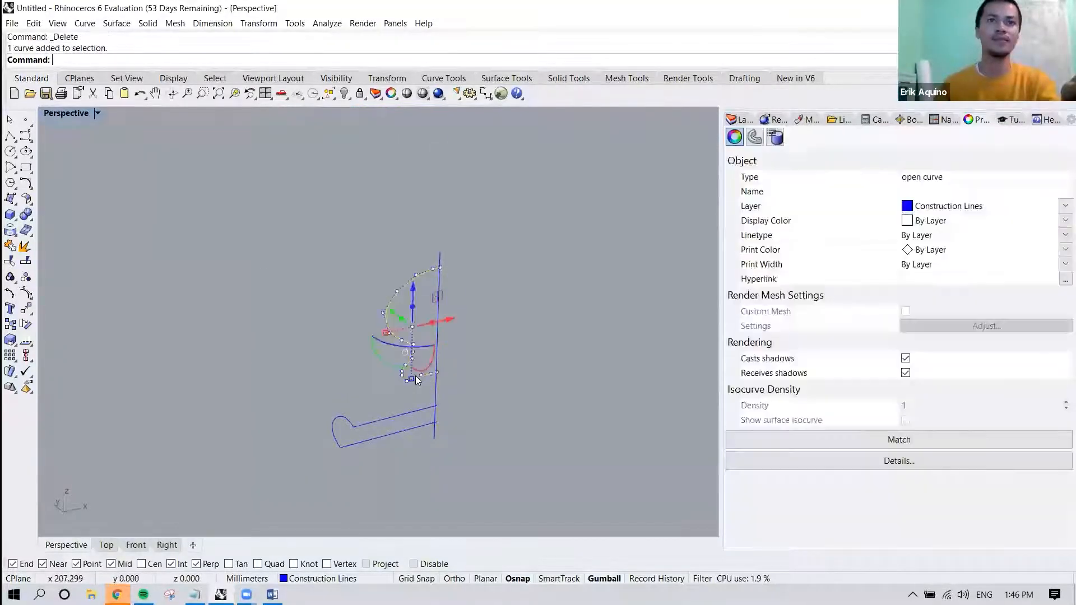
{"action": "left_click_drag", "start_coordinate": [371, 405], "coordinate": [304, 470]}
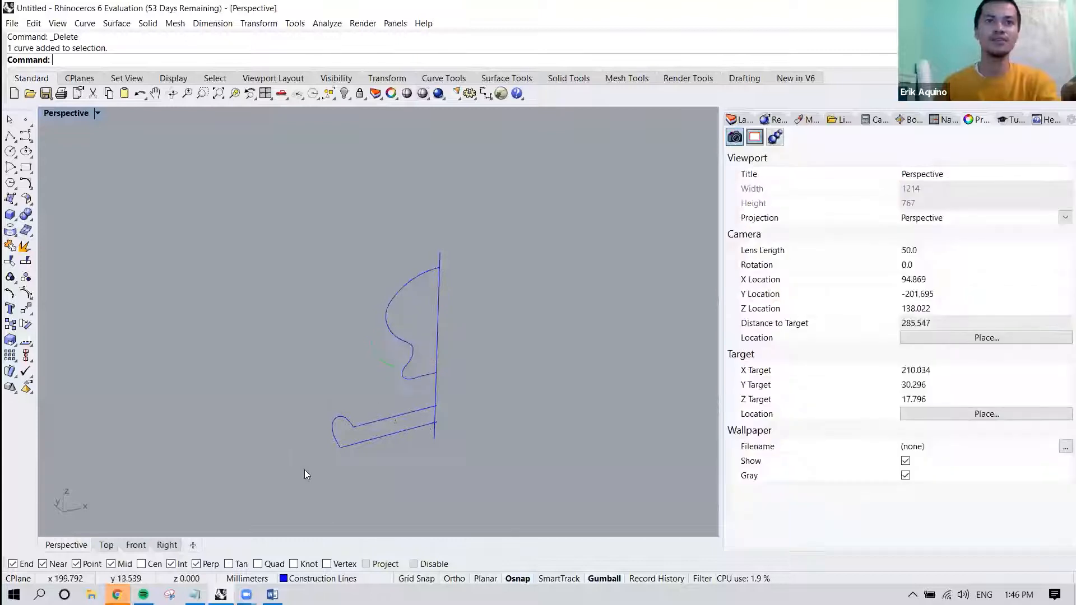
{"action": "left_click", "coordinate": [400, 314]}
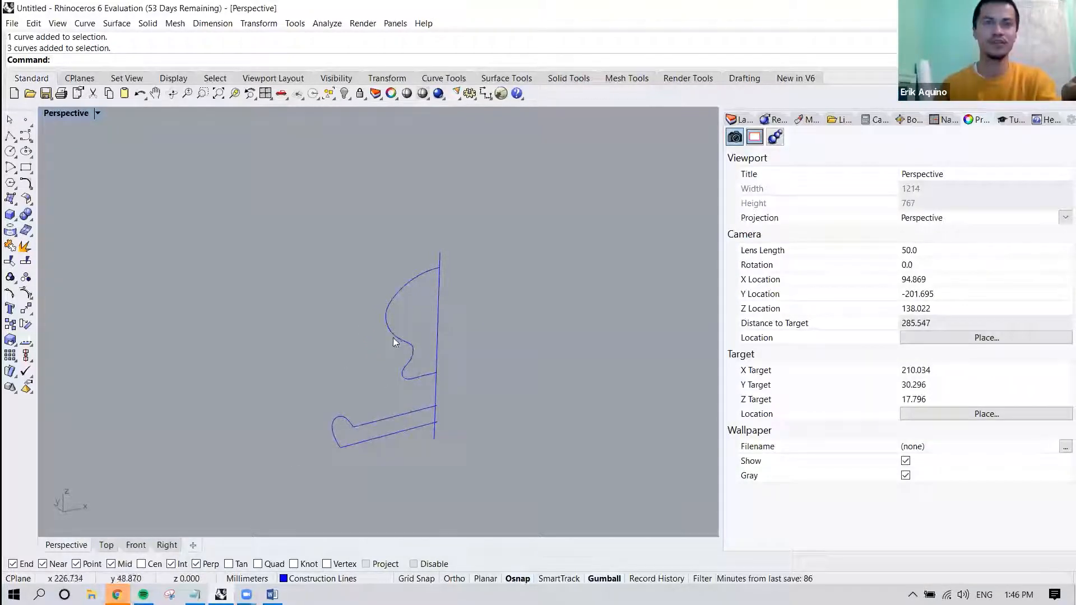
{"action": "left_click_drag", "start_coordinate": [327, 438], "coordinate": [318, 456]}
{"action": "type", "text": "Revo"}
{"action": "key", "text": "Return"}
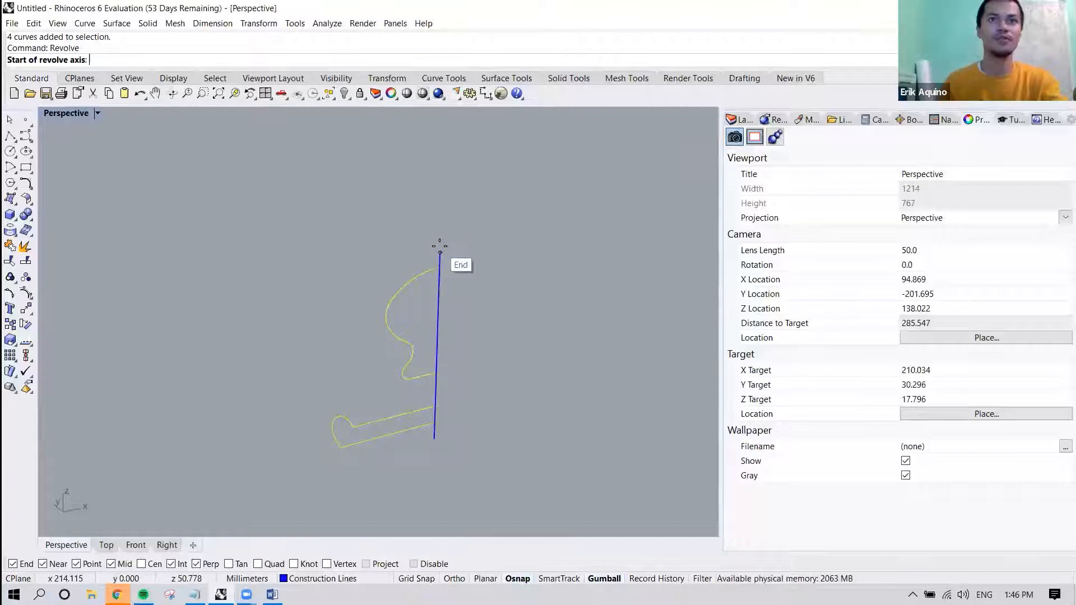
{"action": "left_click", "coordinate": [440, 252]}
{"action": "left_click", "coordinate": [433, 438]}
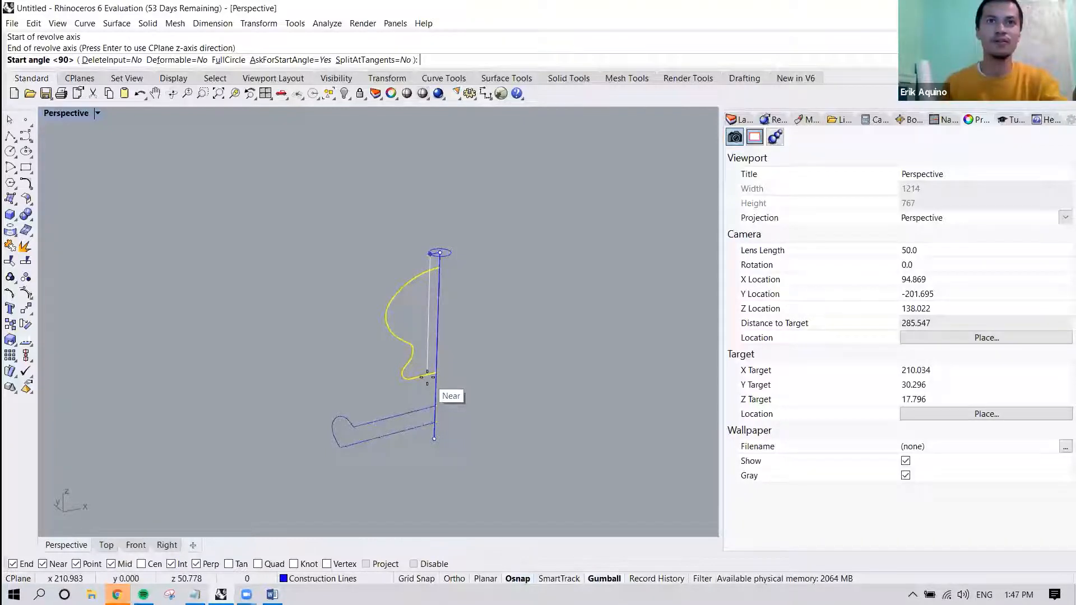
{"action": "left_click", "coordinate": [116, 60]}
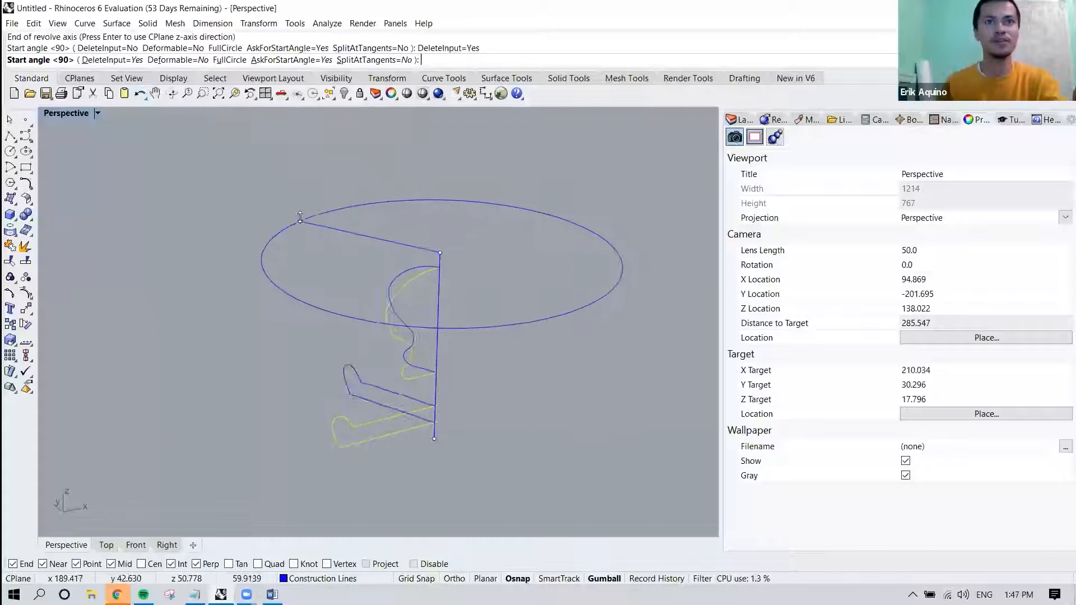
{"action": "left_click", "coordinate": [297, 218]}
{"action": "left_click", "coordinate": [273, 259]}
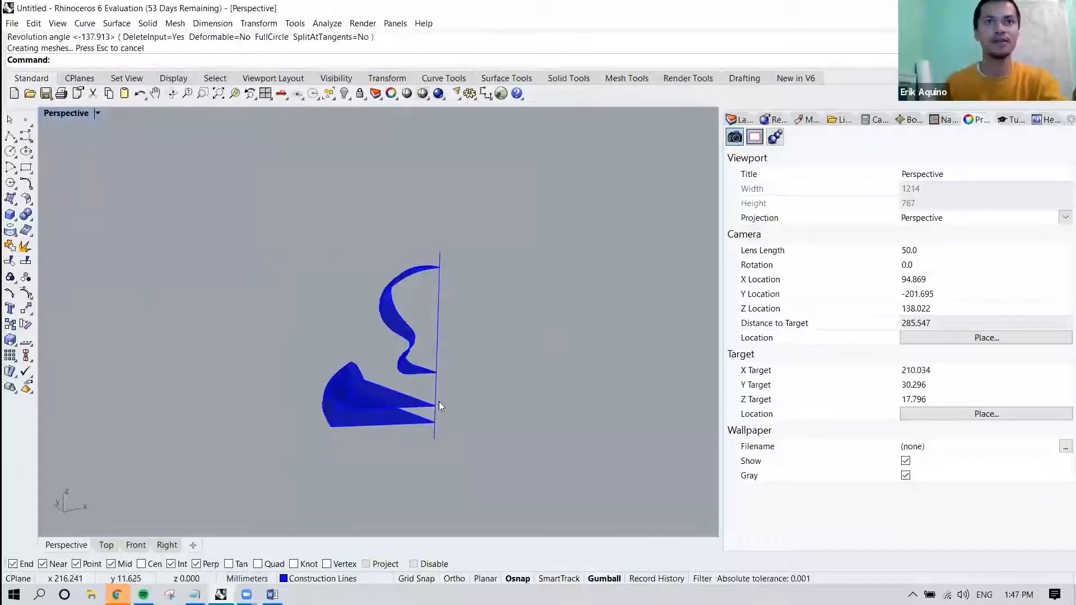
Inspect the narrow revolved surfaces, then delete them to check whether any profile curves are left behind.
{"action": "right_click_drag", "start_coordinate": [409, 398], "coordinate": [499, 395]}
{"action": "left_click_drag", "start_coordinate": [459, 303], "coordinate": [381, 399]}
{"action": "left_click", "coordinate": [515, 370]}
{"action": "scroll", "coordinate": [472, 360], "scroll_direction": "up", "scroll_amount": 4}
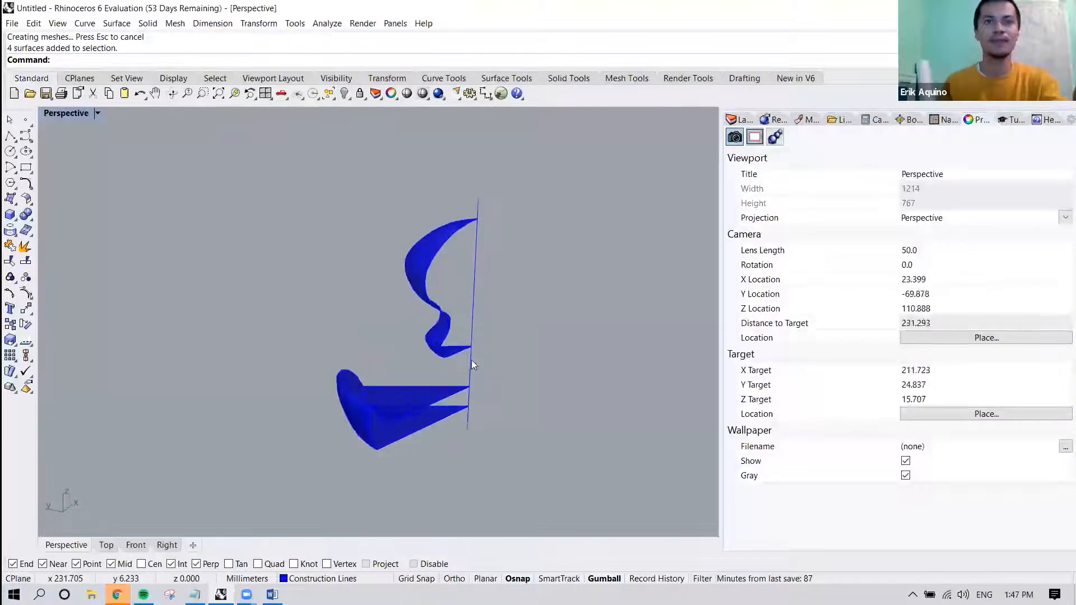
{"action": "left_click", "coordinate": [433, 339]}
{"action": "right_click_drag", "start_coordinate": [405, 384], "coordinate": [365, 384]}
{"action": "key", "text": "Delete"}
Undo both deletions and the DeleteInput revolve to restore the profile curves and the green revolved forms.
{"action": "key", "text": "ctrl+z"}
{"action": "key", "text": "ctrl+z"}
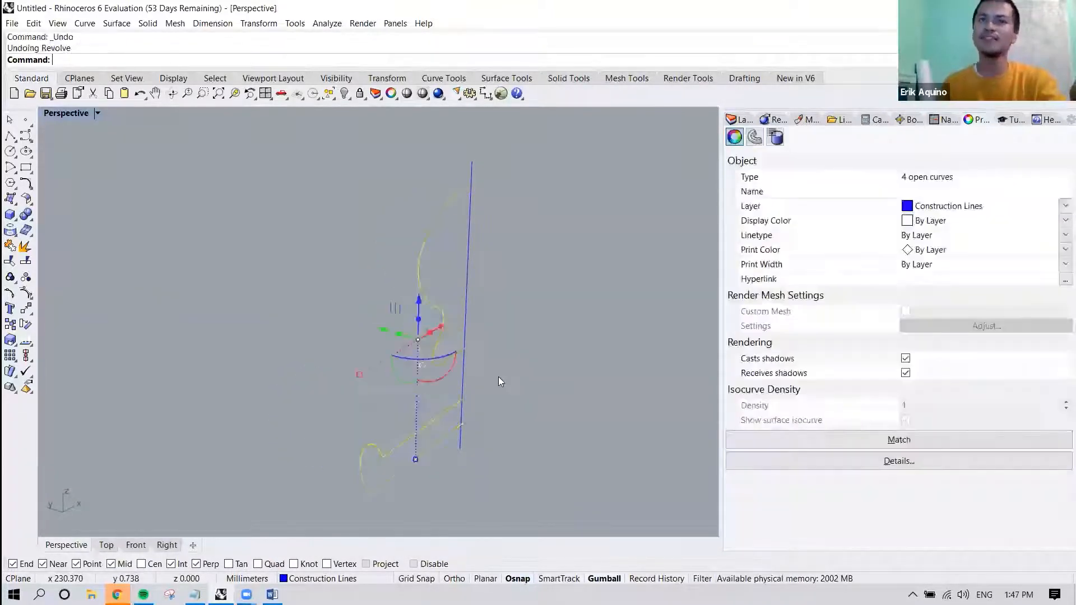
{"action": "key", "text": "ctrl+z"}
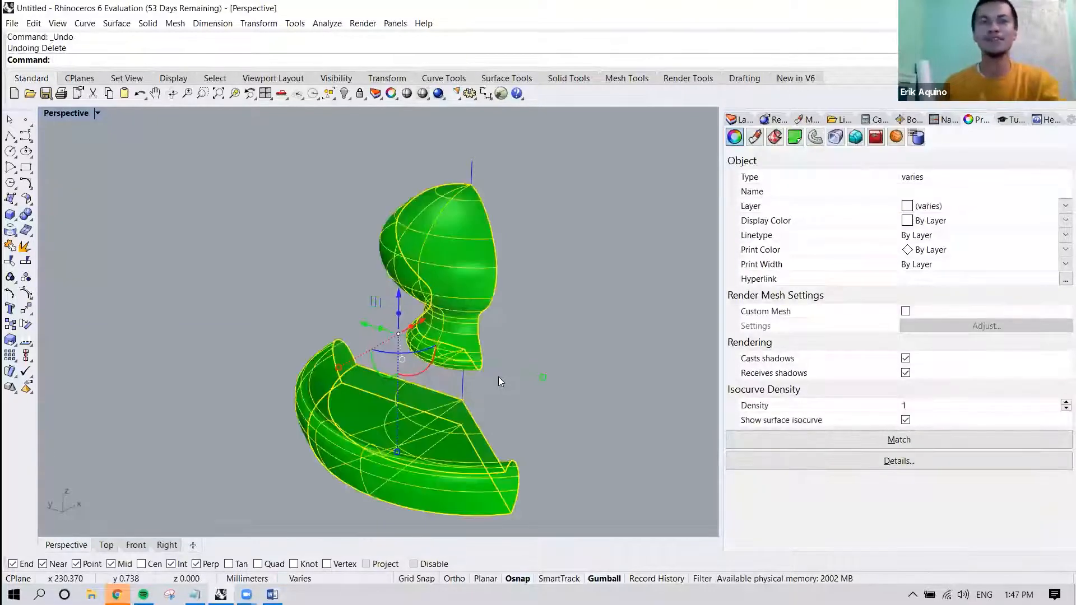
{"action": "right_click_drag", "start_coordinate": [453, 322], "coordinate": [361, 246]}
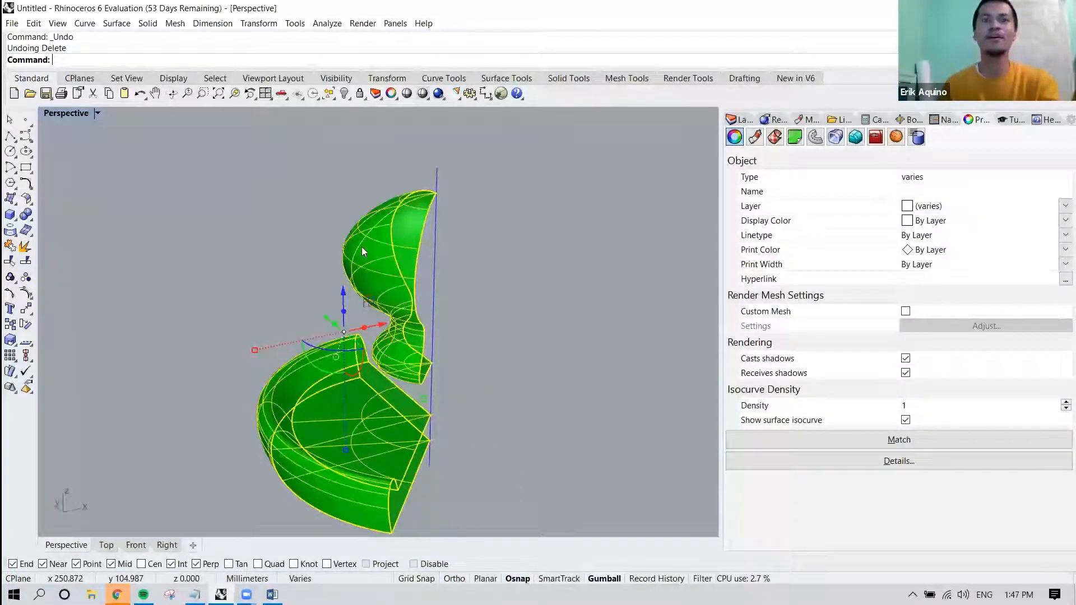
{"action": "left_click", "coordinate": [486, 247]}
Switch to the Front view and bring the empty space beside the revolved forms into view.
{"action": "right_click_drag", "start_coordinate": [492, 250], "coordinate": [434, 234]}
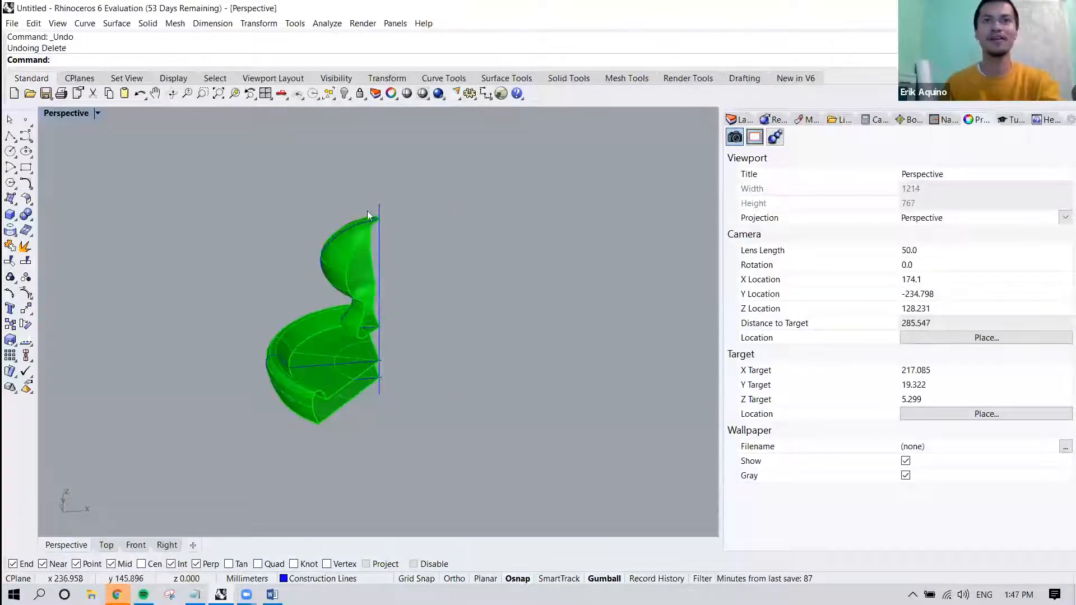
{"action": "right_click_drag", "start_coordinate": [352, 227], "coordinate": [362, 227]}
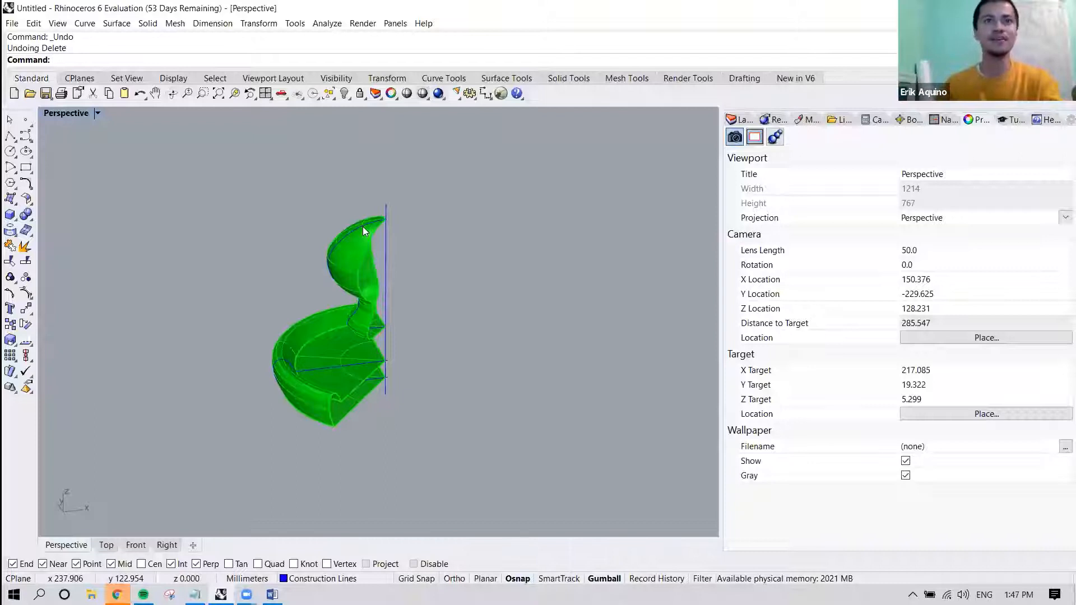
{"action": "right_click_drag", "start_coordinate": [443, 236], "coordinate": [429, 236], "text": "shift"}
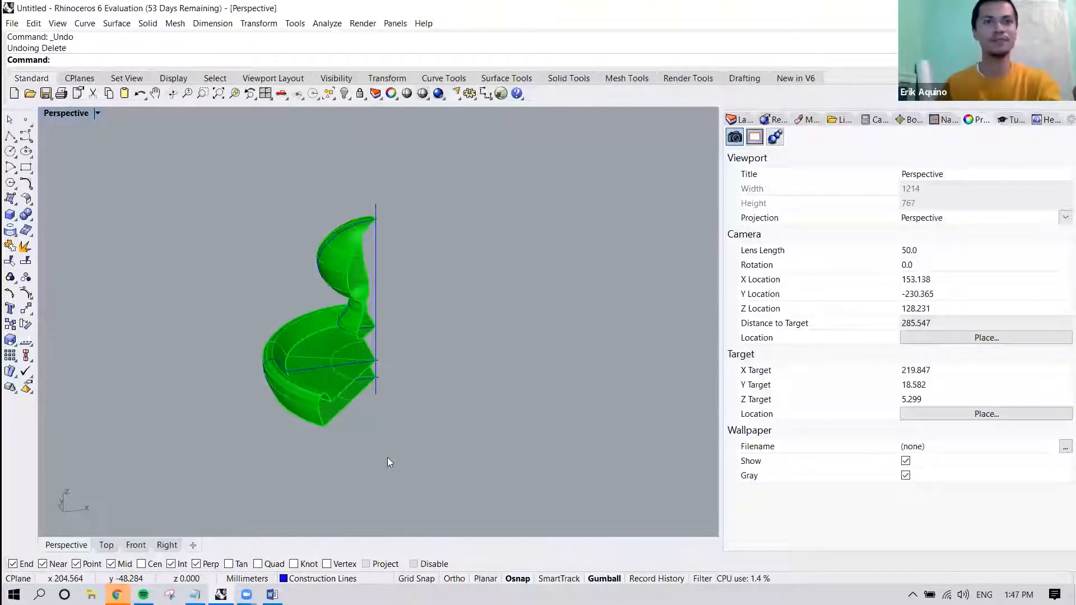
{"action": "scroll", "coordinate": [466, 368], "scroll_direction": "down", "scroll_amount": 6}
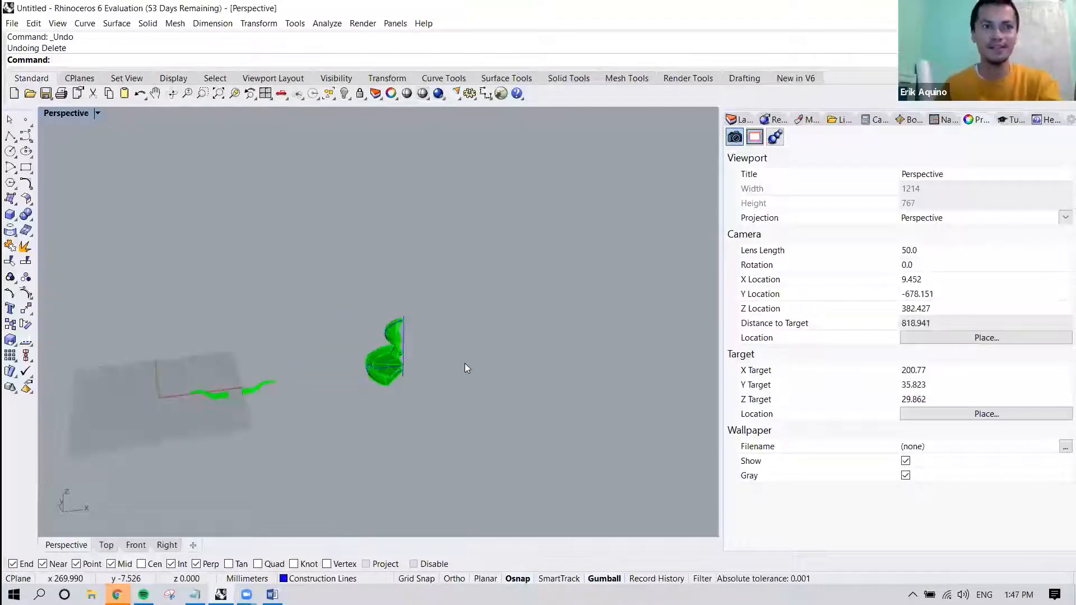
{"action": "left_click", "coordinate": [135, 544]}
{"action": "scroll", "coordinate": [384, 403], "scroll_direction": "down", "scroll_amount": 4}
{"action": "right_click_drag", "start_coordinate": [478, 401], "coordinate": [323, 399]}
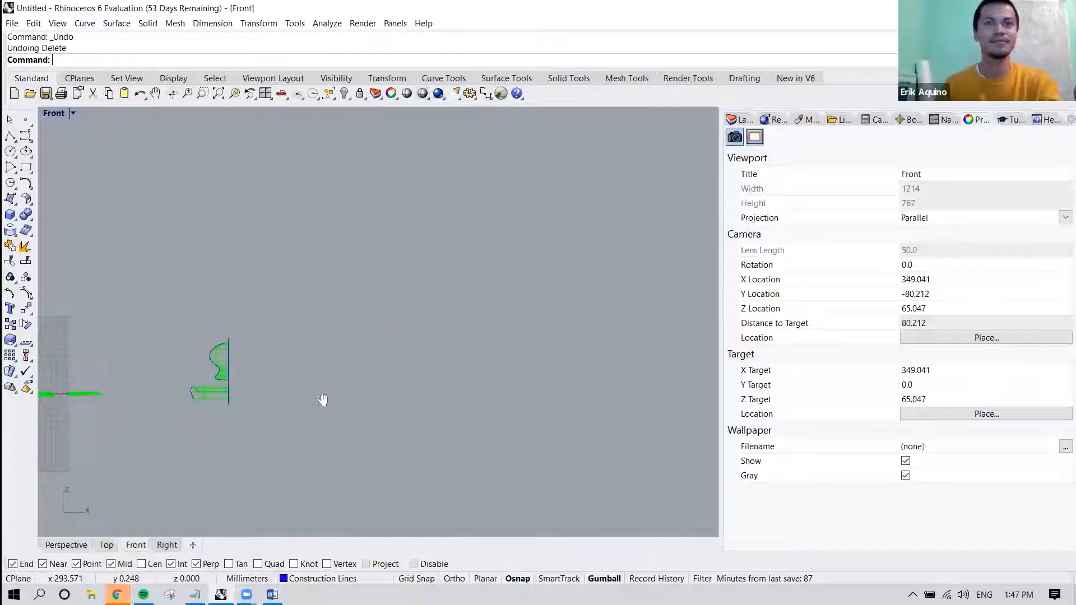
Make Reference Images the current layer in the layer list.
{"action": "left_click", "coordinate": [739, 119]}
{"action": "left_click", "coordinate": [791, 168]}
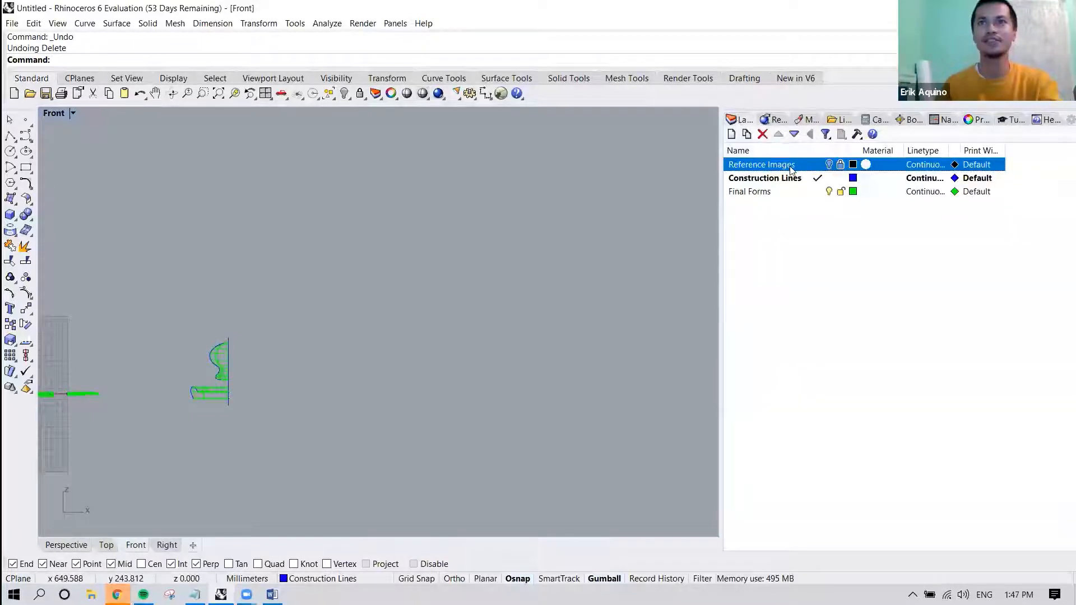
{"action": "double_click", "coordinate": [805, 167]}
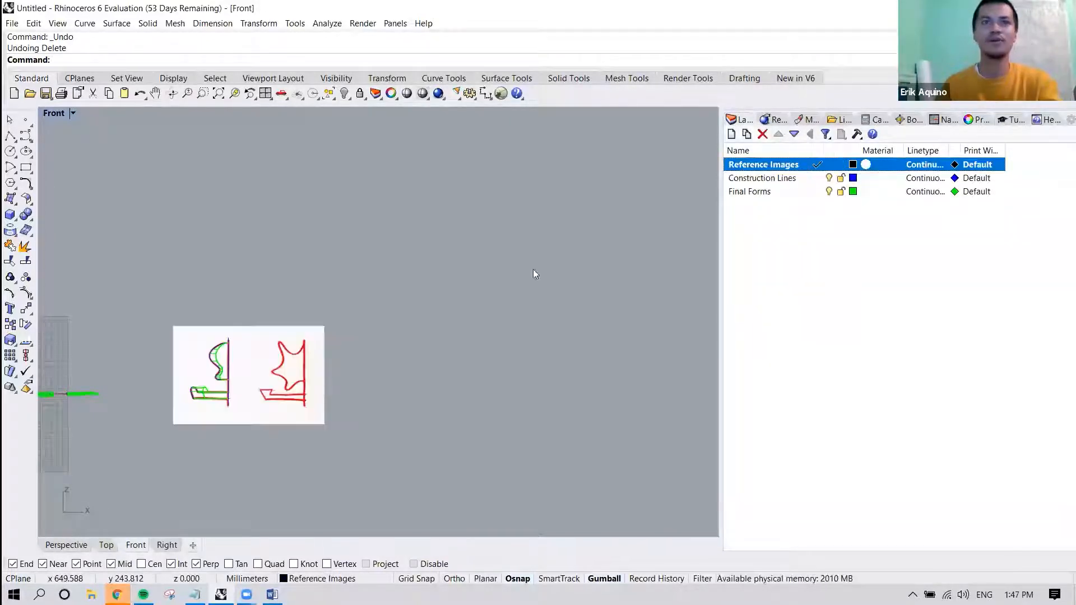
Start the Picture command and load the Canopy image from the Rhino Tutorial - 3 Exercises folder.
{"action": "right_click_drag", "start_coordinate": [519, 334], "coordinate": [406, 333]}
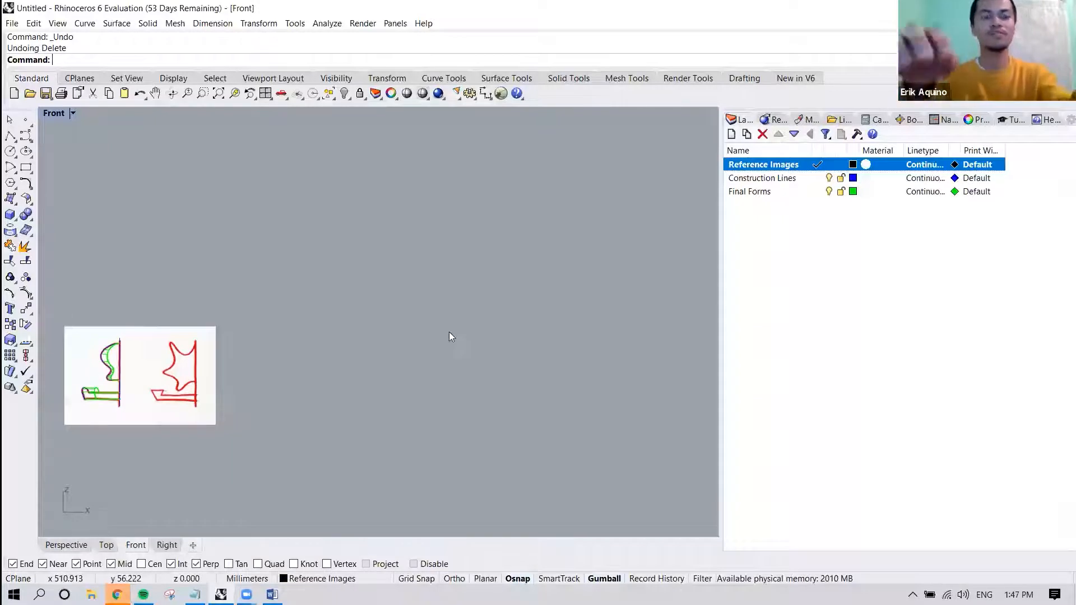
{"action": "type", "text": "Picture"}
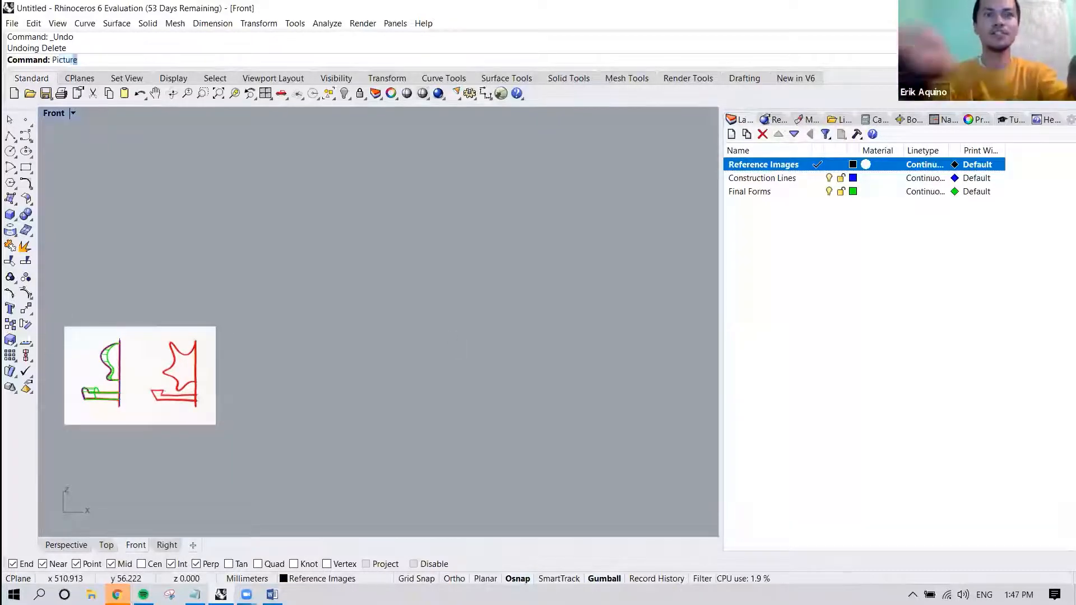
{"action": "key", "text": "Return"}
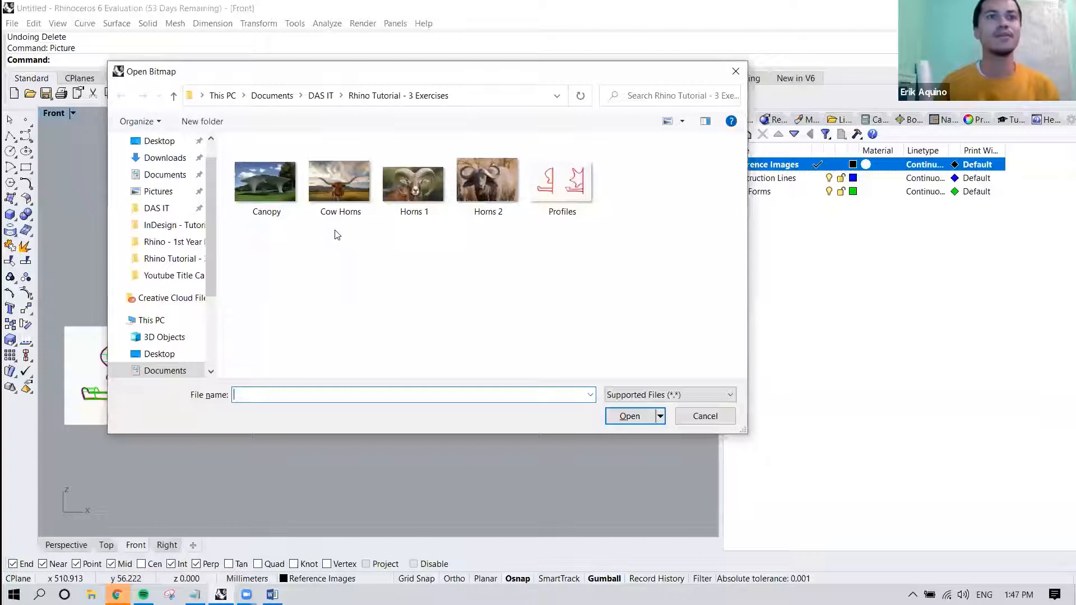
{"action": "left_click", "coordinate": [275, 193]}
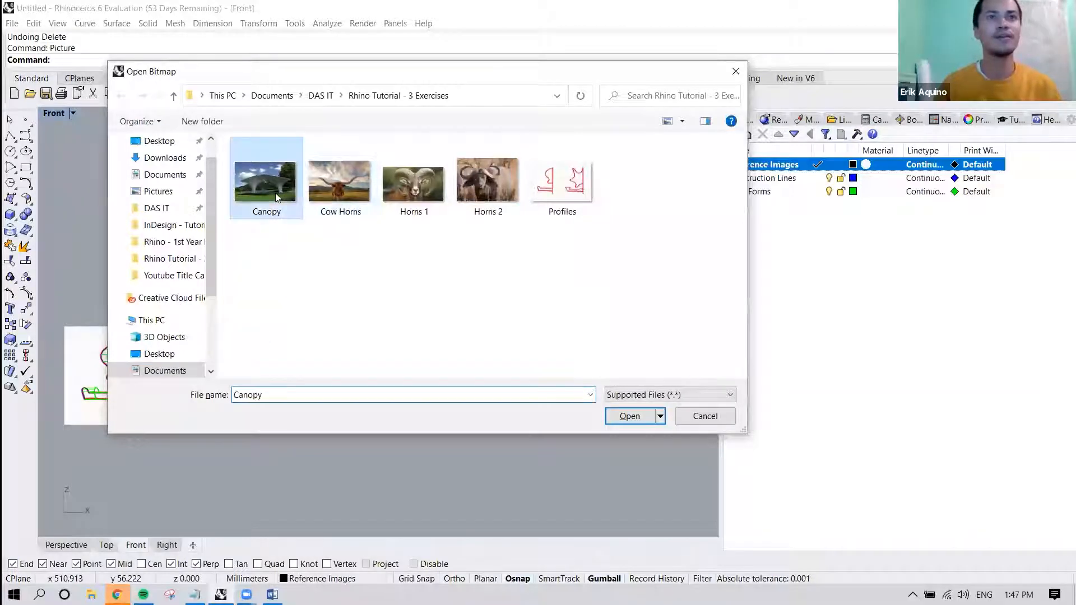
{"action": "left_click", "coordinate": [658, 395]}
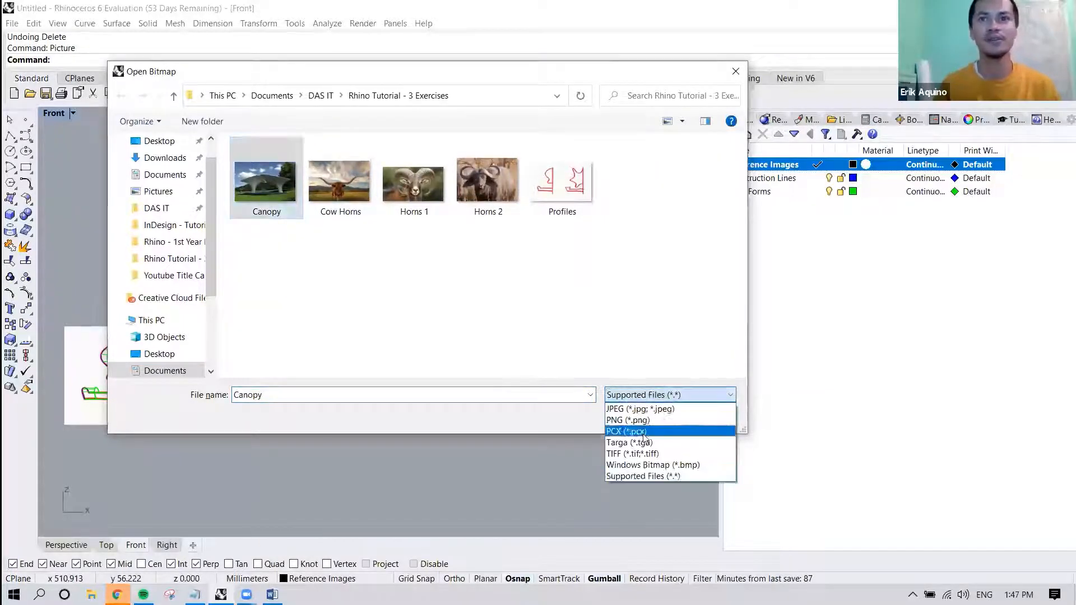
{"action": "left_click", "coordinate": [638, 399]}
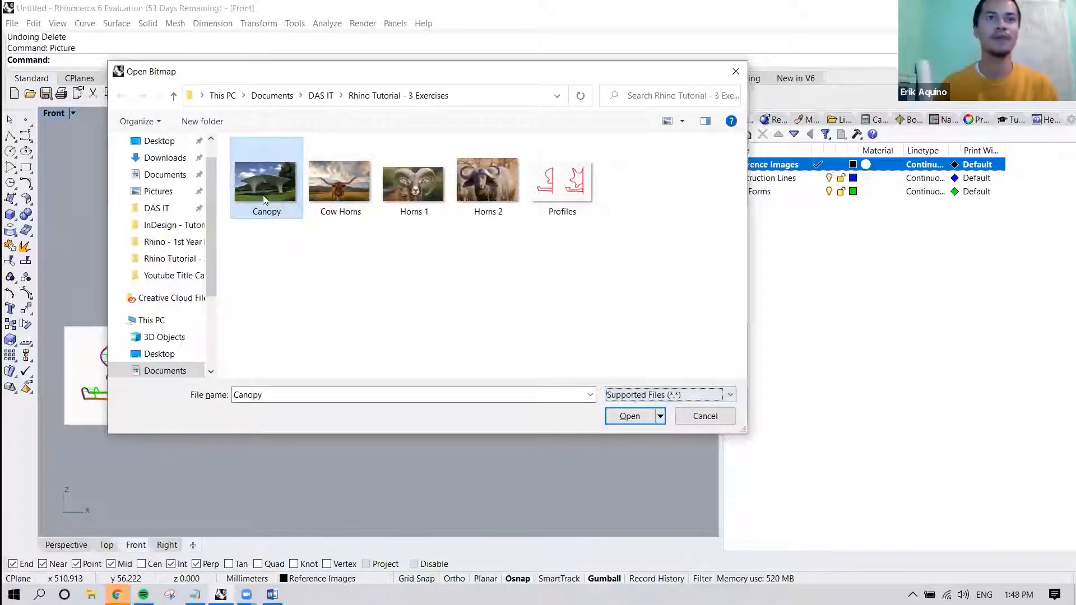
{"action": "left_click", "coordinate": [629, 416]}
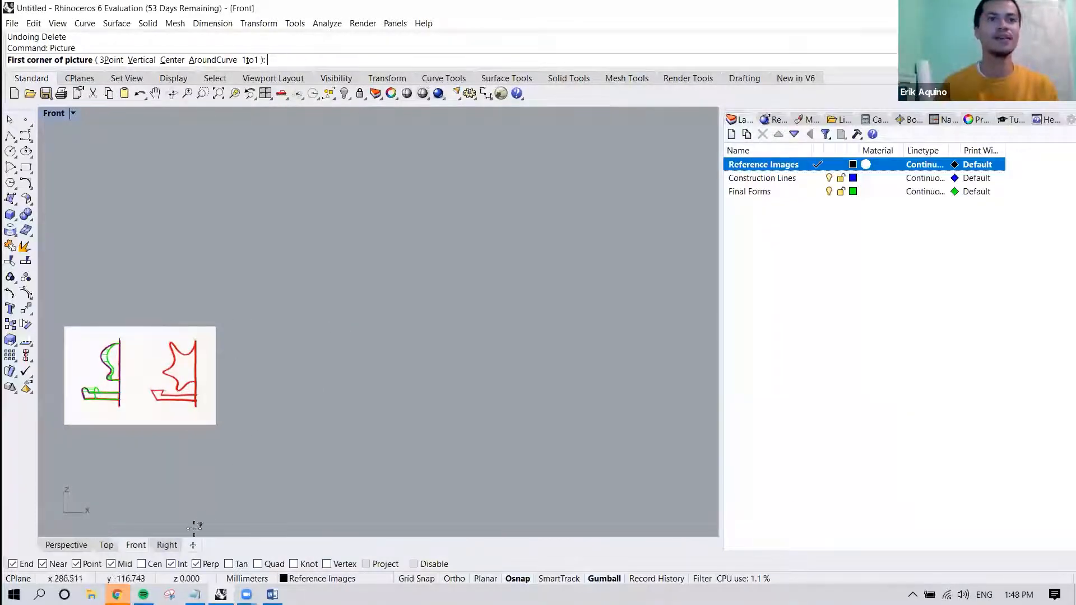
Place the canopy picture by two corners in the Right view, in the empty space beside the grid and green revolved forms.
{"action": "left_click", "coordinate": [171, 546]}
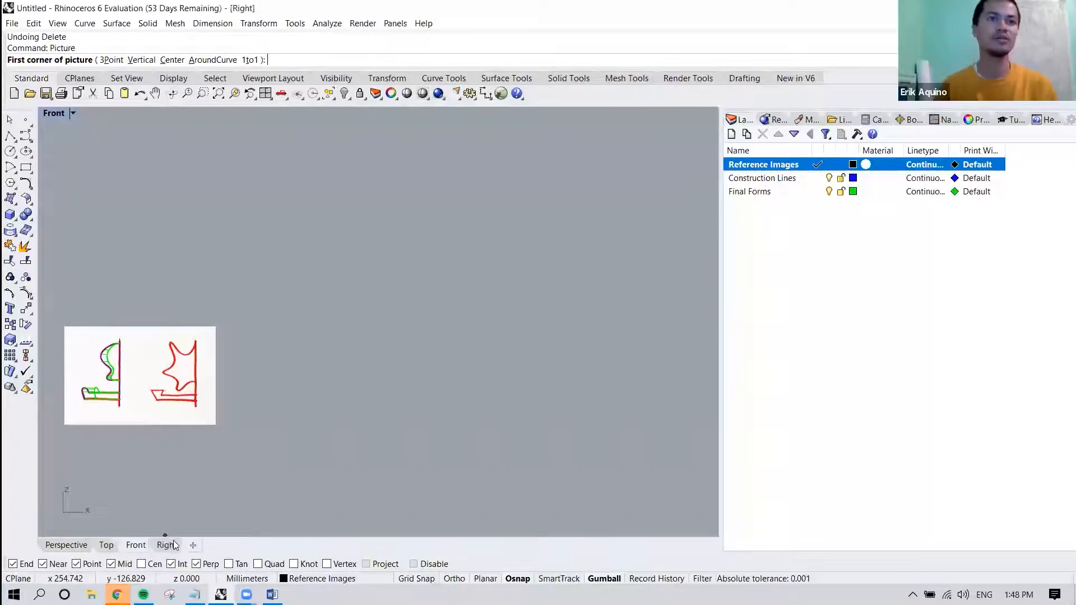
{"action": "scroll", "coordinate": [330, 388], "scroll_direction": "down", "scroll_amount": 15}
{"action": "scroll", "coordinate": [446, 389], "scroll_direction": "down", "scroll_amount": 10}
{"action": "right_click_drag", "start_coordinate": [543, 385], "coordinate": [351, 388]}
{"action": "left_click", "coordinate": [332, 333]}
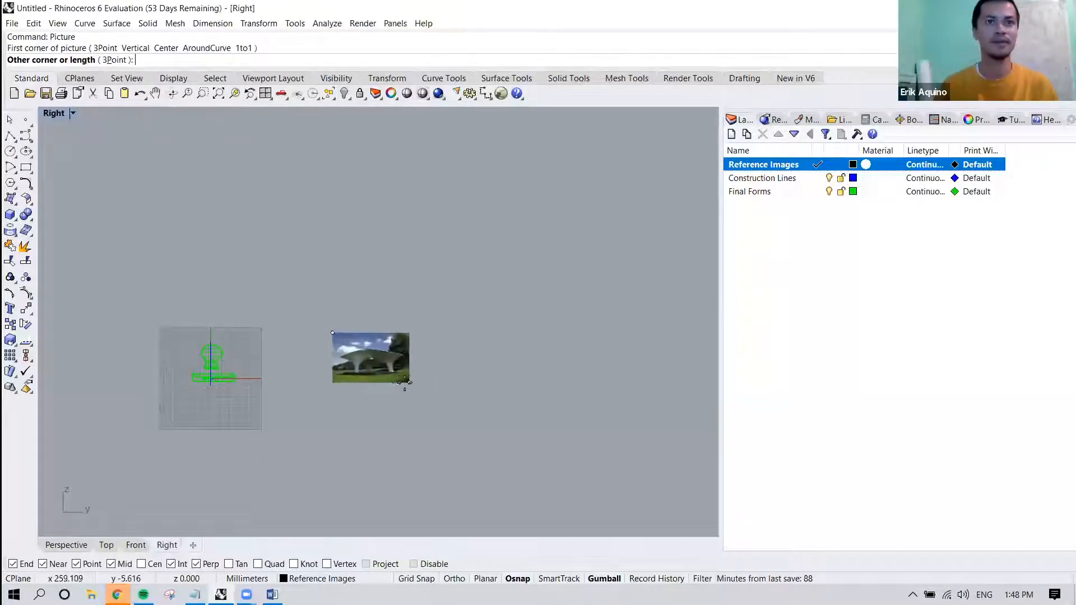
{"action": "left_click", "coordinate": [404, 383]}
Examine the canopy picture up close, studying the roof edges, the columns and the stepped base.
{"action": "scroll", "coordinate": [402, 383], "scroll_direction": "up", "scroll_amount": 5}
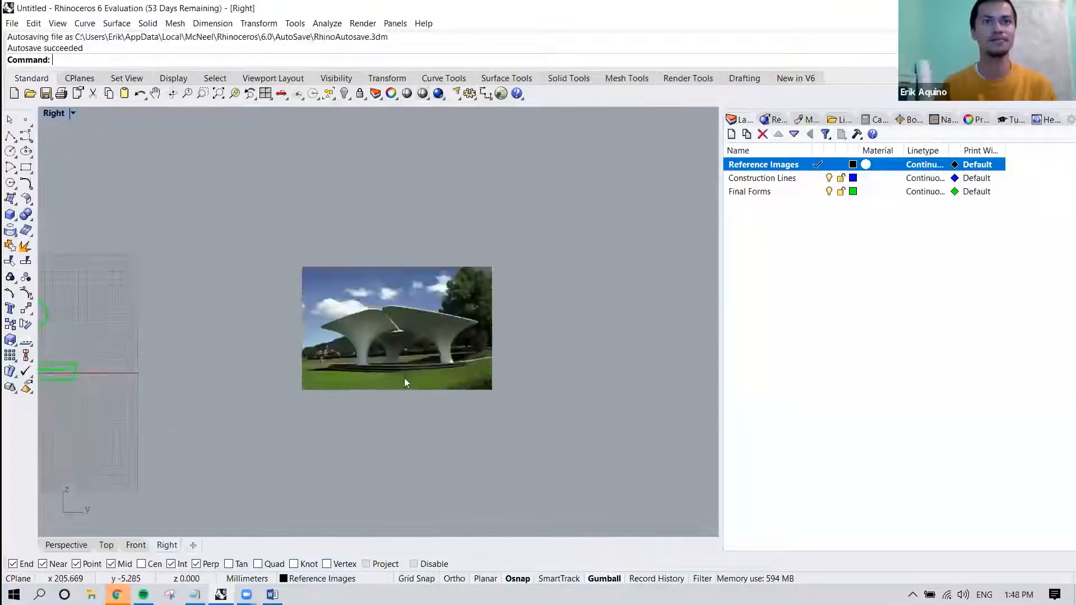
{"action": "scroll", "coordinate": [405, 378], "scroll_direction": "up", "scroll_amount": 4}
{"action": "scroll", "coordinate": [318, 290], "scroll_direction": "up", "scroll_amount": 3}
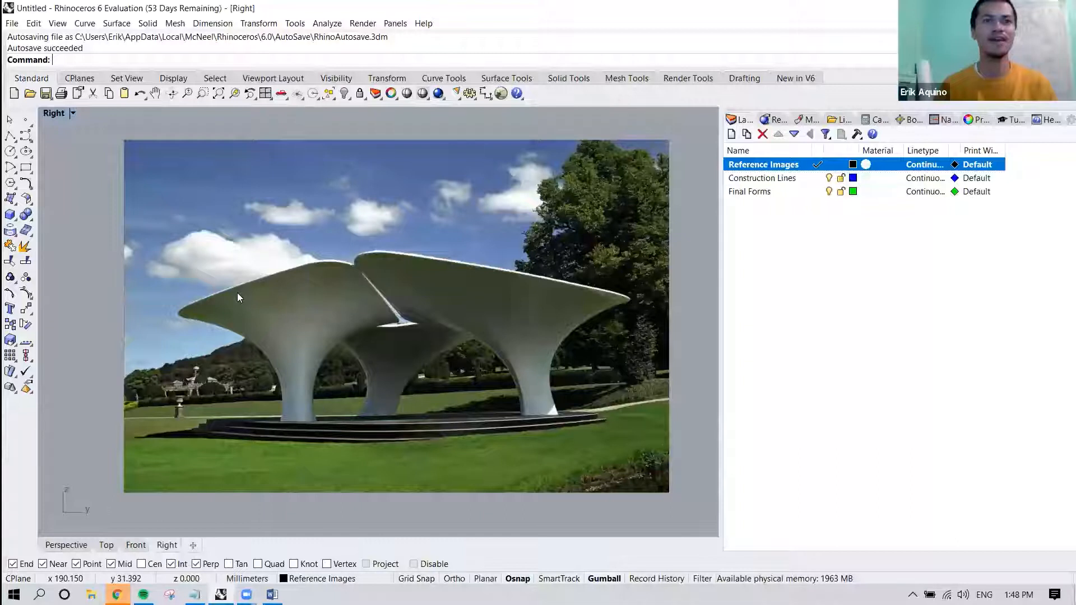
{"action": "right_click_drag", "start_coordinate": [381, 305], "coordinate": [359, 316]}
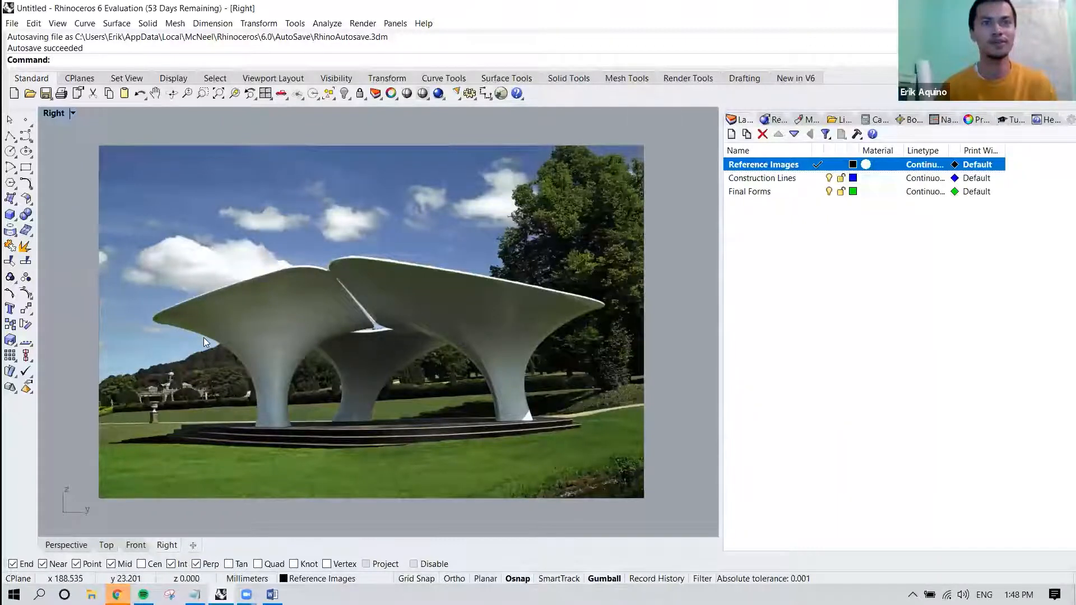
{"action": "scroll", "coordinate": [240, 360], "scroll_direction": "down", "scroll_amount": 2}
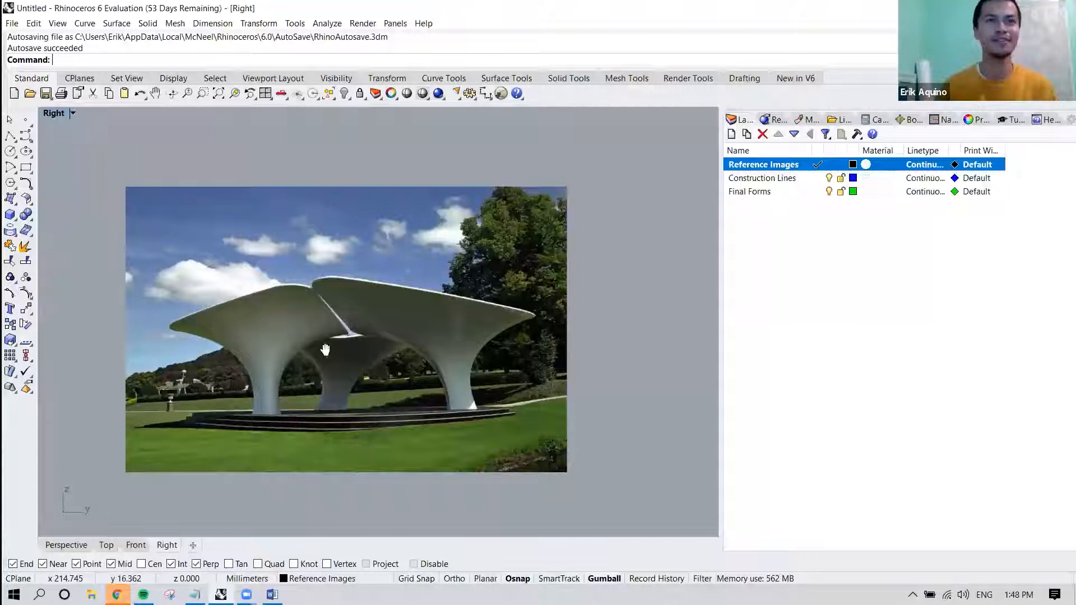
{"action": "right_click_drag", "start_coordinate": [313, 353], "coordinate": [318, 324]}
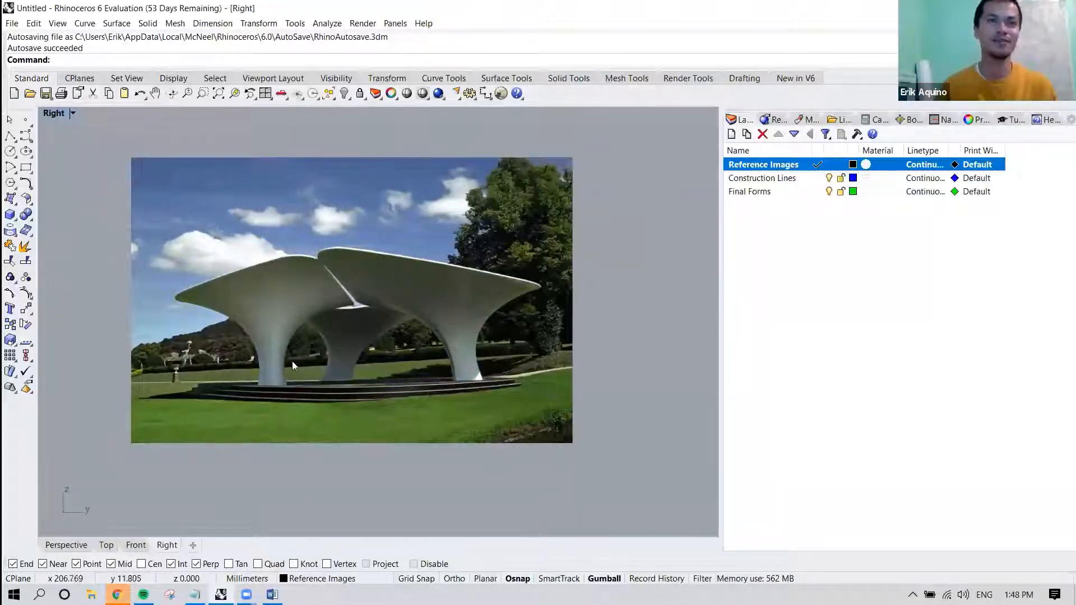
{"action": "scroll", "coordinate": [291, 367], "scroll_direction": "up", "scroll_amount": 2}
{"action": "right_click_drag", "start_coordinate": [291, 368], "coordinate": [309, 384]}
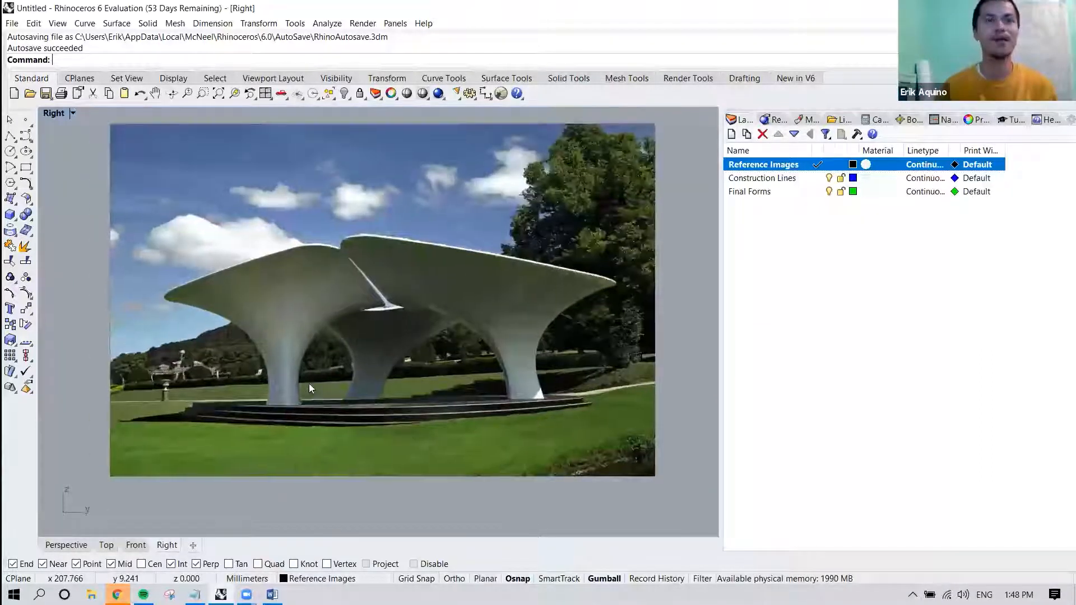
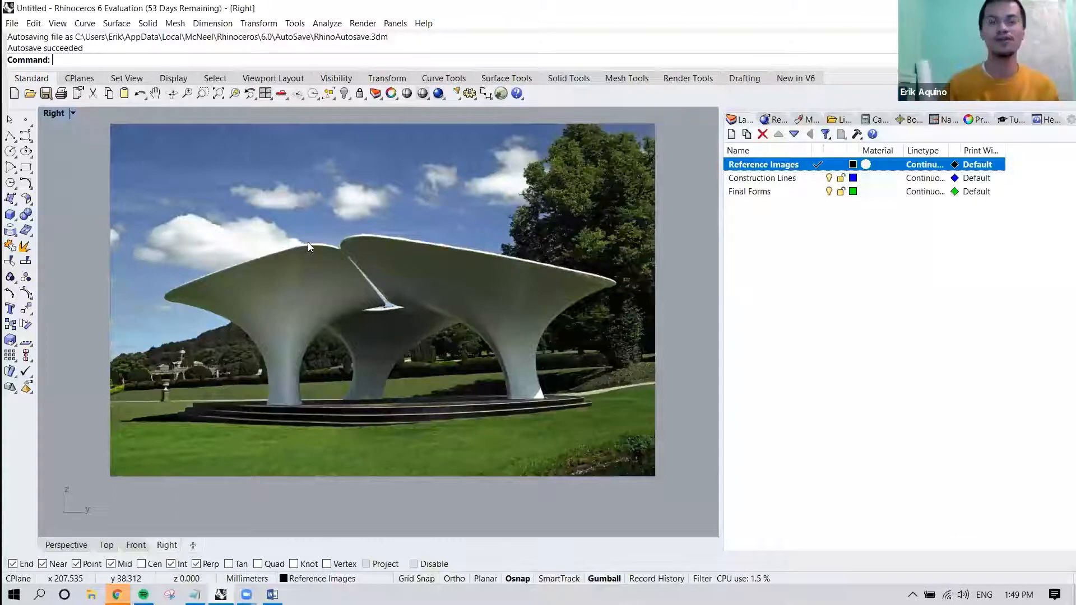
{"action": "right_click_drag", "start_coordinate": [308, 242], "coordinate": [301, 261]}
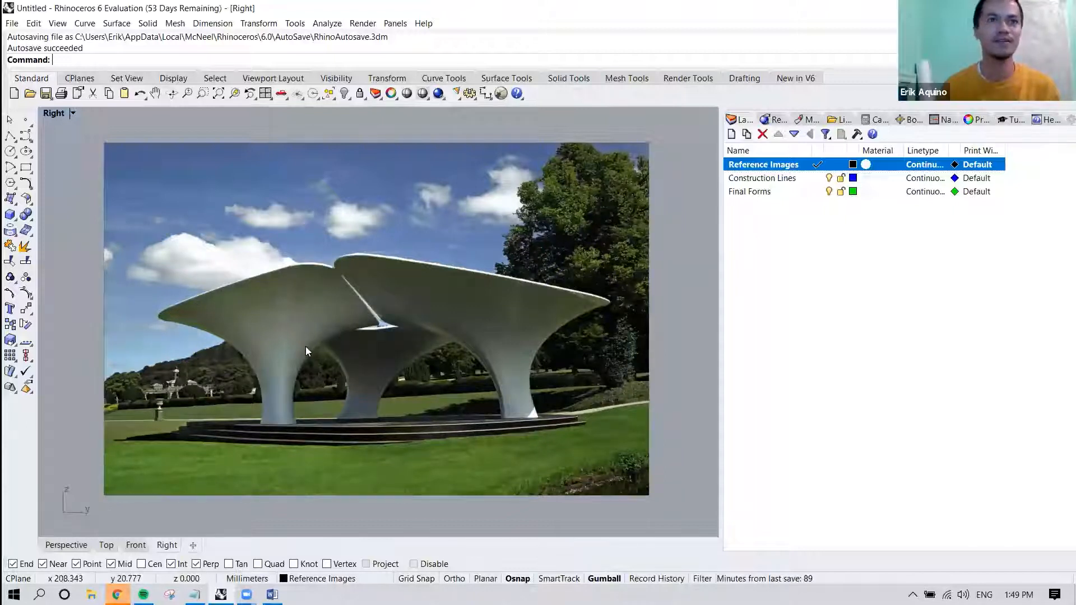
{"action": "scroll", "coordinate": [331, 336], "scroll_direction": "down", "scroll_amount": 4}
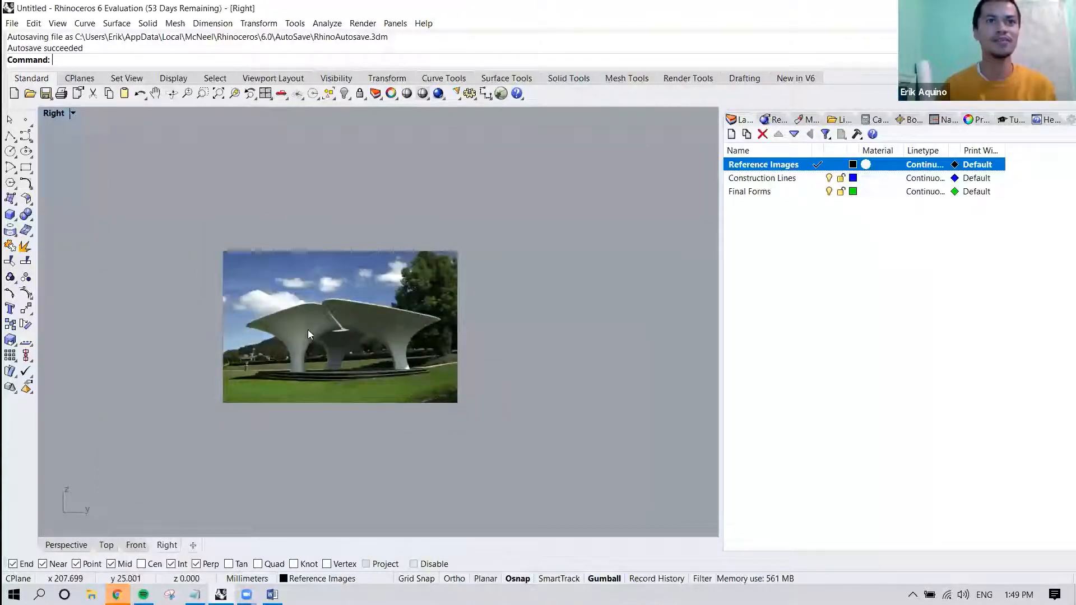
{"action": "scroll", "coordinate": [302, 339], "scroll_direction": "up", "scroll_amount": 2}
{"action": "scroll", "coordinate": [298, 346], "scroll_direction": "up", "scroll_amount": 3}
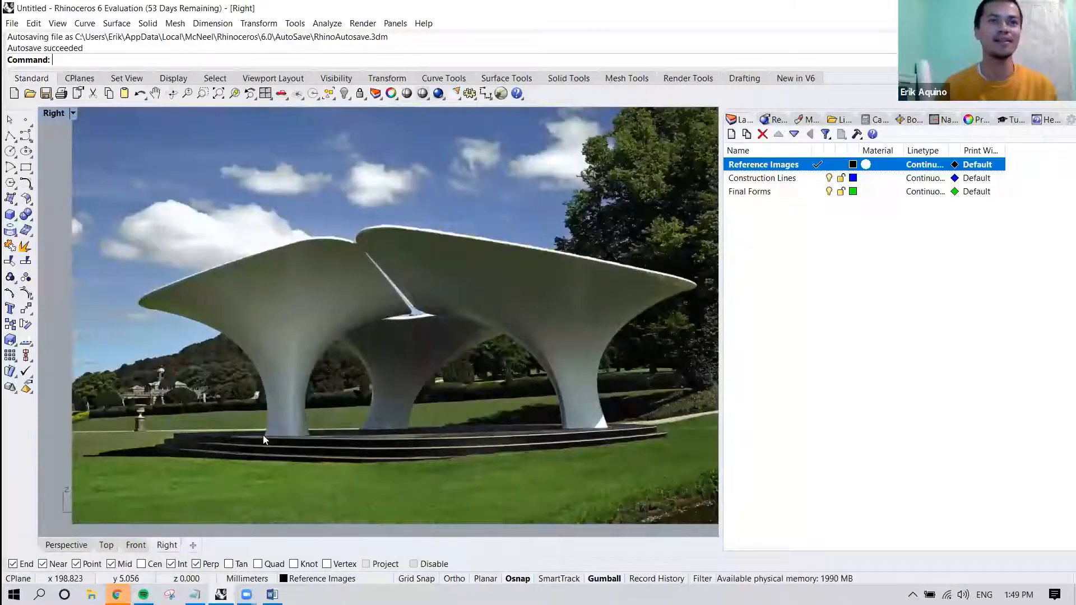
{"action": "scroll", "coordinate": [264, 438], "scroll_direction": "down", "scroll_amount": 1}
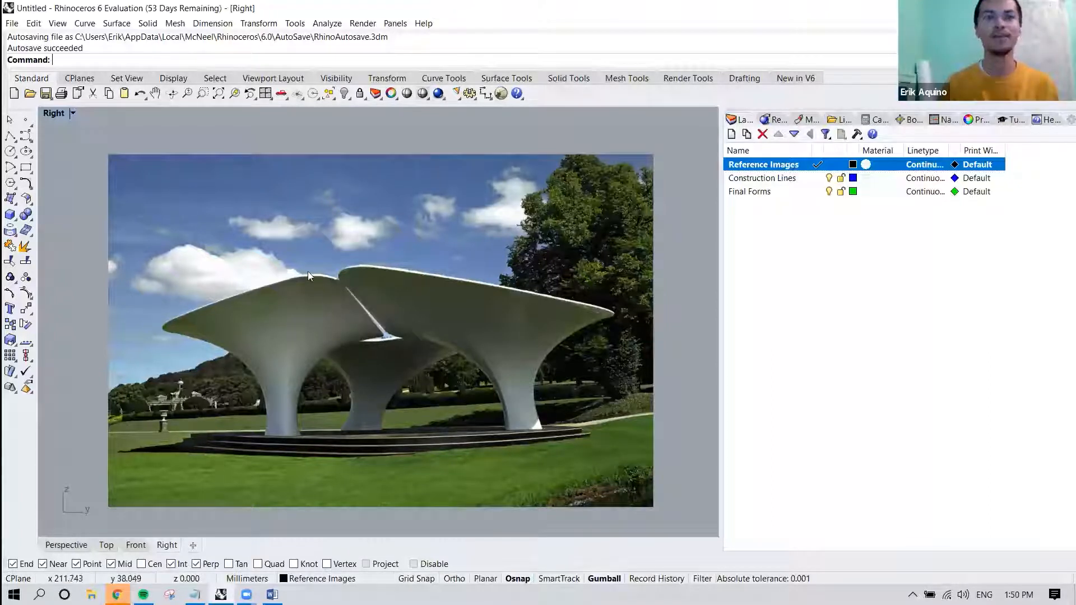
{"action": "right_click_drag", "start_coordinate": [284, 289], "coordinate": [294, 263]}
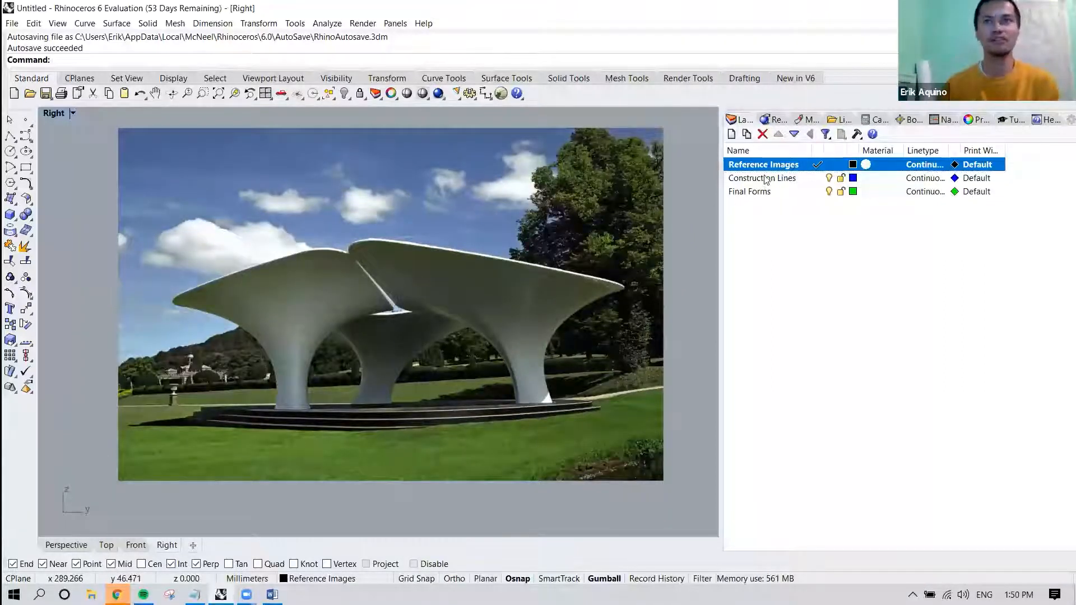
Make Construction Lines the current layer and begin a degree 3 control-point curve up the outer edge of the front-left column from its base.
{"action": "double_click", "coordinate": [788, 179]}
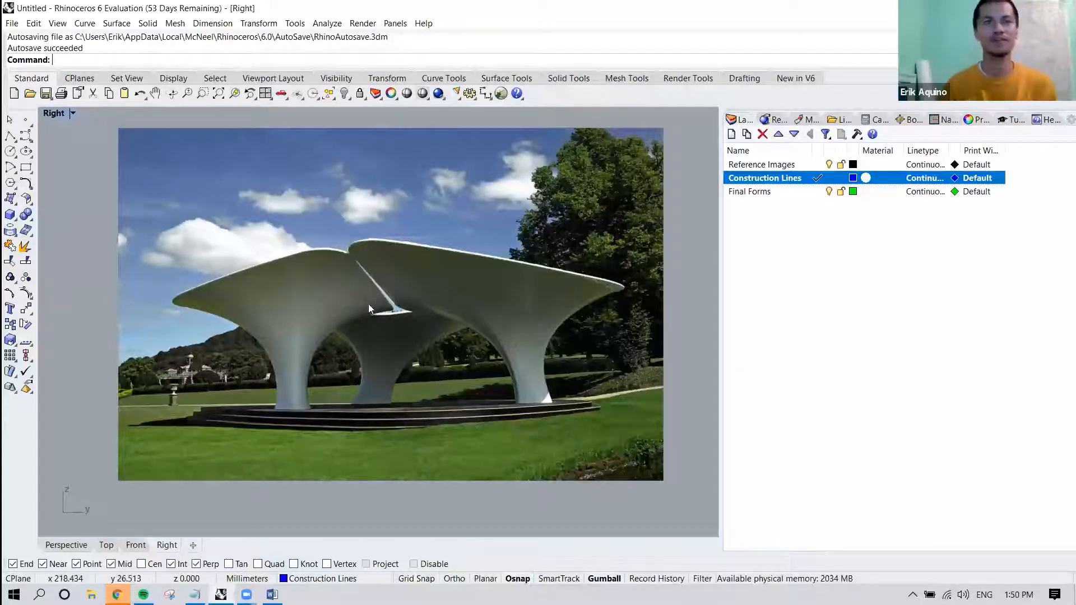
{"action": "left_click", "coordinate": [86, 24]}
{"action": "mouse_move", "coordinate": [161, 120]}
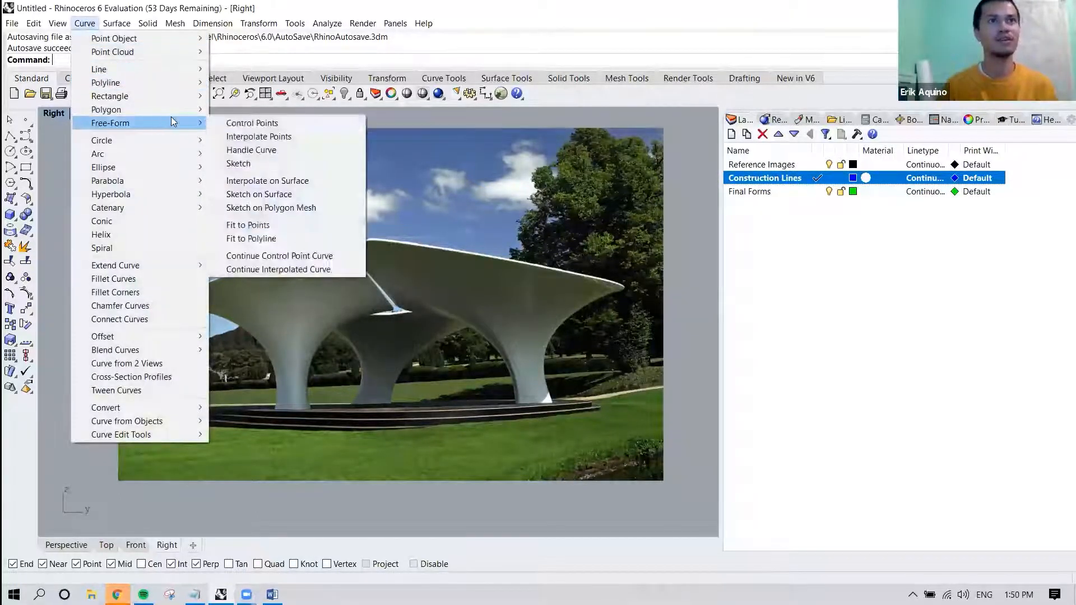
{"action": "left_click", "coordinate": [256, 124]}
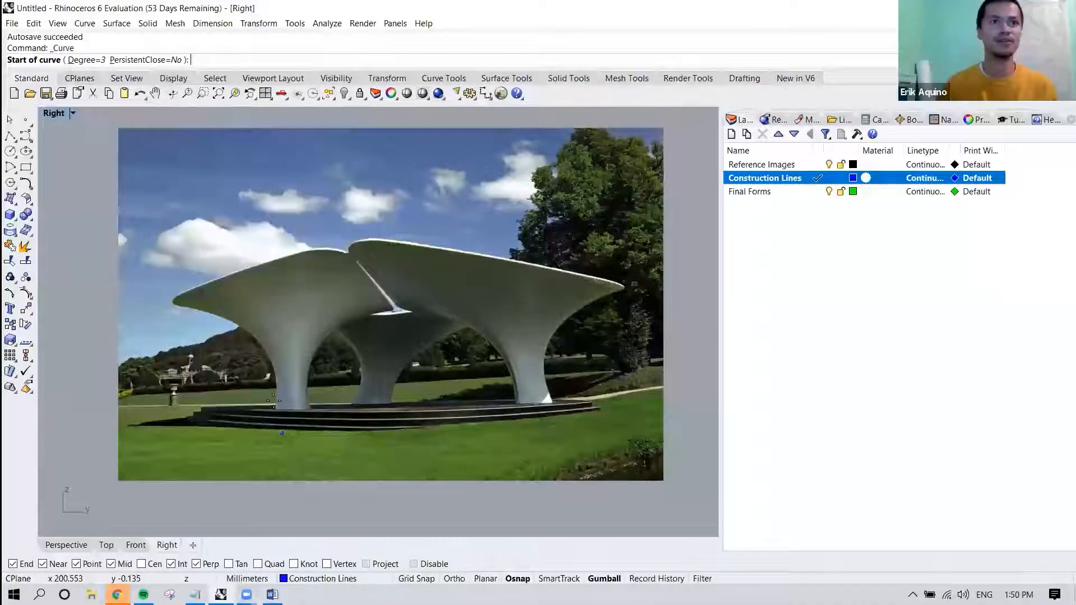
{"action": "scroll", "coordinate": [273, 400], "scroll_direction": "up", "scroll_amount": 5}
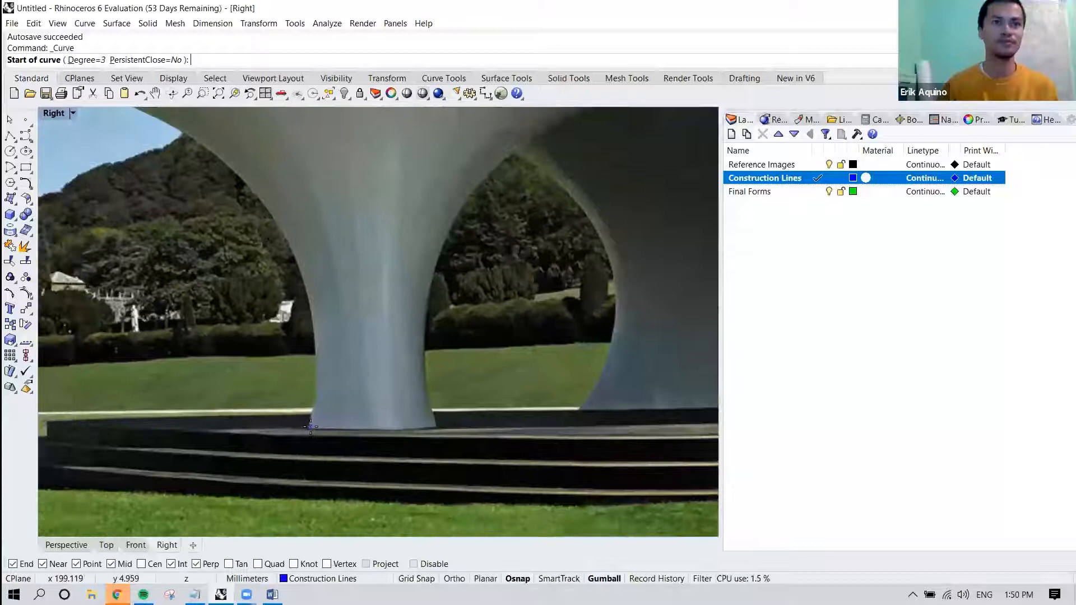
{"action": "left_click", "coordinate": [306, 429]}
{"action": "left_click", "coordinate": [315, 379]}
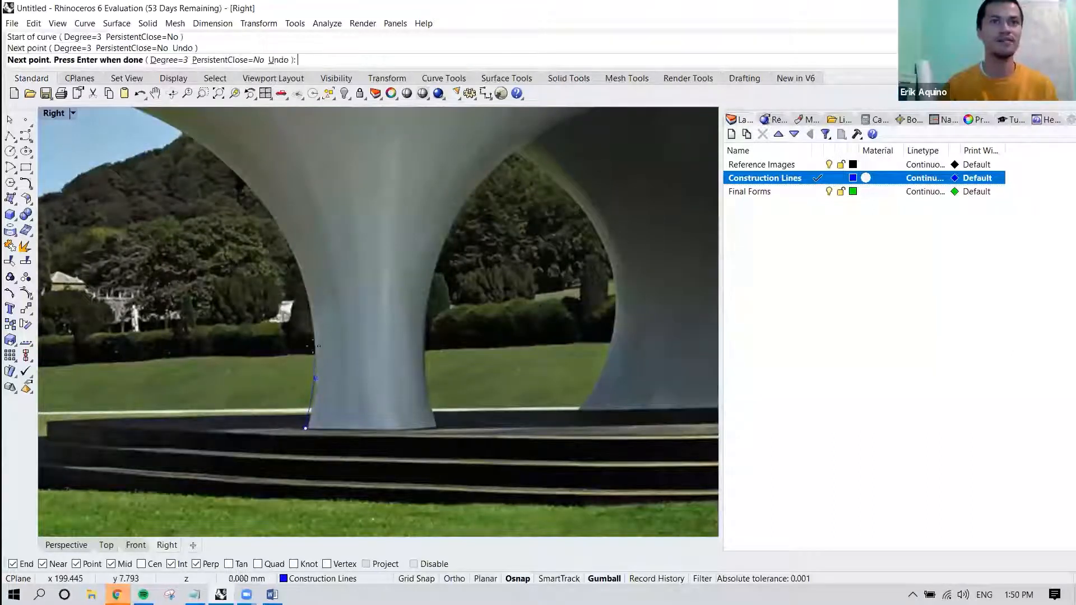
{"action": "left_click", "coordinate": [311, 323]}
{"action": "left_click", "coordinate": [294, 257]}
Continue the curve along the canopy's outer underside to the left roof tip and finish it there.
{"action": "right_click_drag", "start_coordinate": [280, 224], "coordinate": [343, 312]}
{"action": "left_click", "coordinate": [329, 285]}
{"action": "right_click_drag", "start_coordinate": [294, 250], "coordinate": [311, 282]}
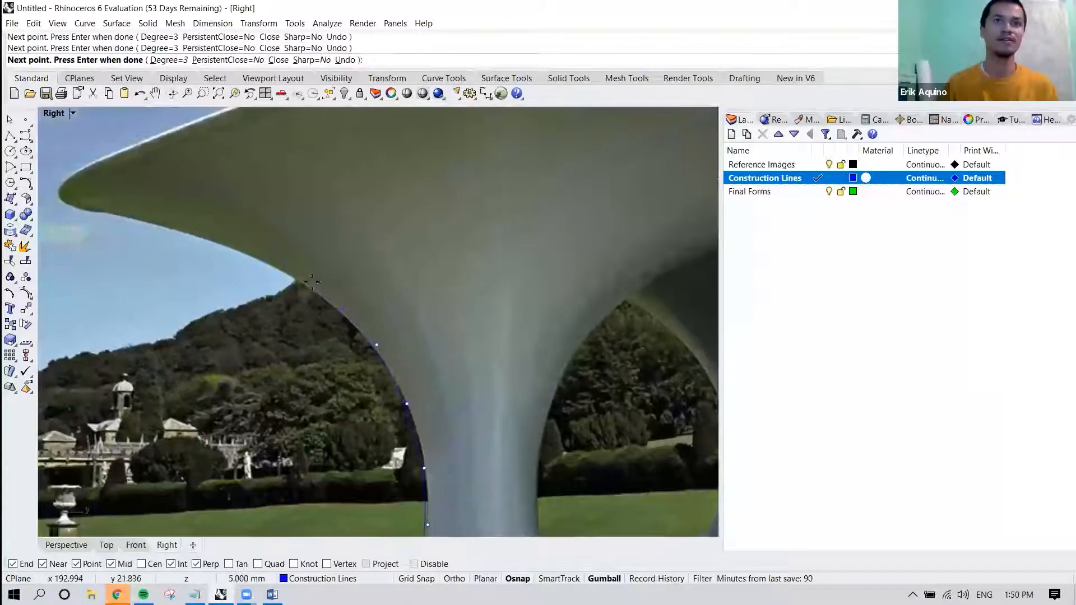
{"action": "left_click", "coordinate": [257, 258]}
{"action": "left_click", "coordinate": [180, 229]}
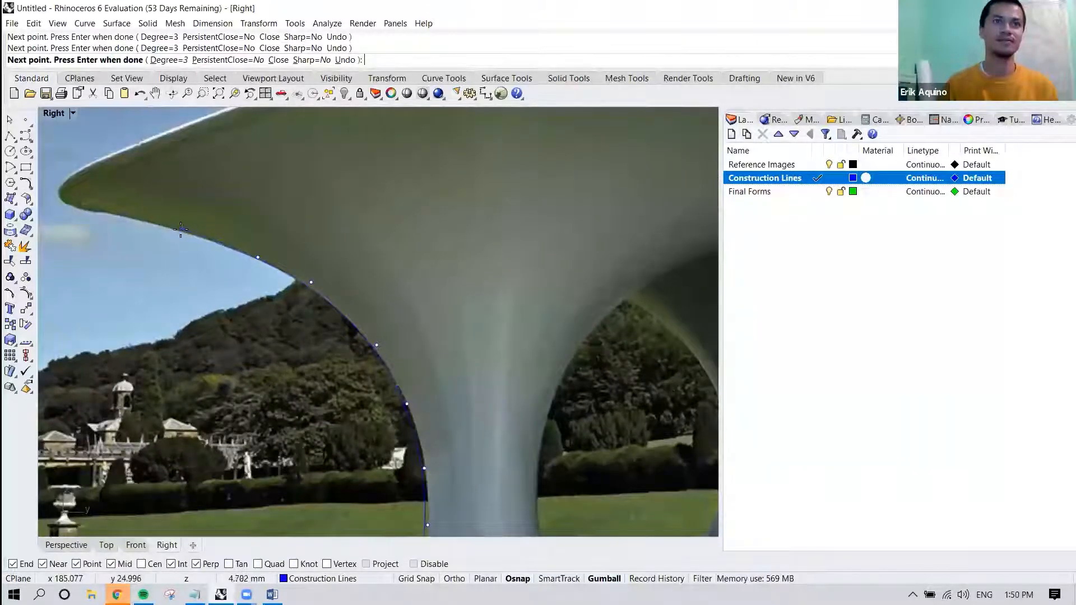
{"action": "right_click_drag", "start_coordinate": [146, 215], "coordinate": [259, 224]}
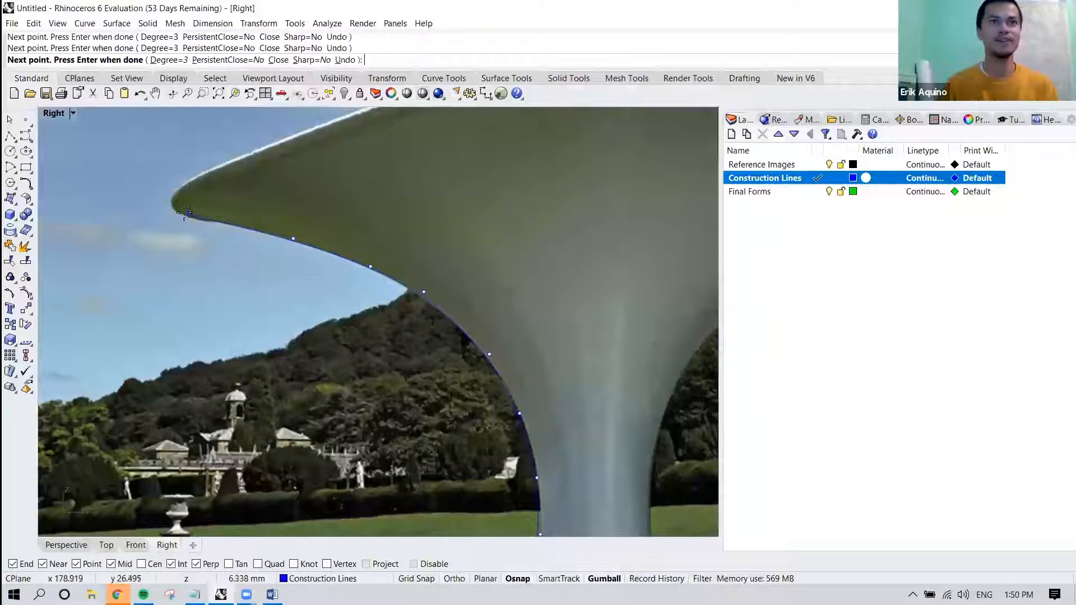
{"action": "scroll", "coordinate": [180, 211], "scroll_direction": "down", "scroll_amount": 4}
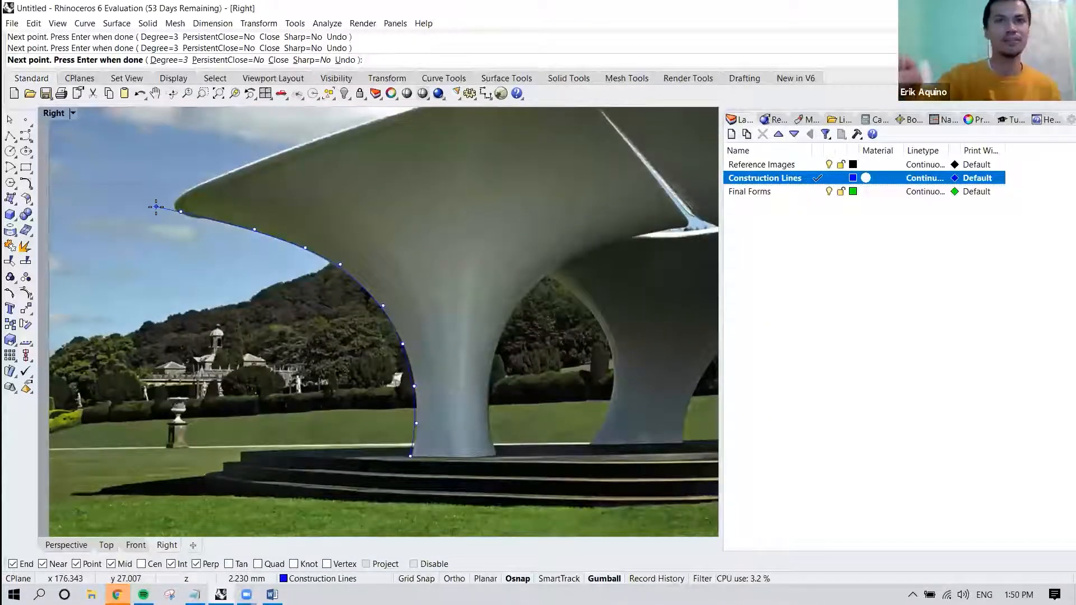
{"action": "key", "text": "Return"}
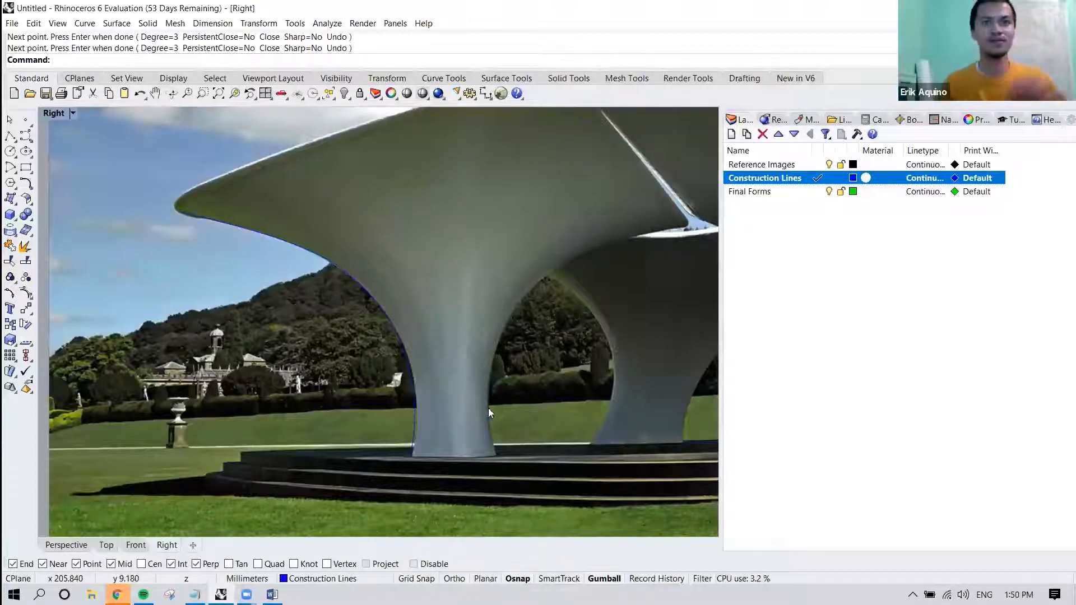
Trace a second control-point curve from the inner foot of the front-left column along the underside to the central roof junction.
{"action": "right_click_drag", "start_coordinate": [489, 413], "coordinate": [419, 389]}
{"action": "key", "text": "Return"}
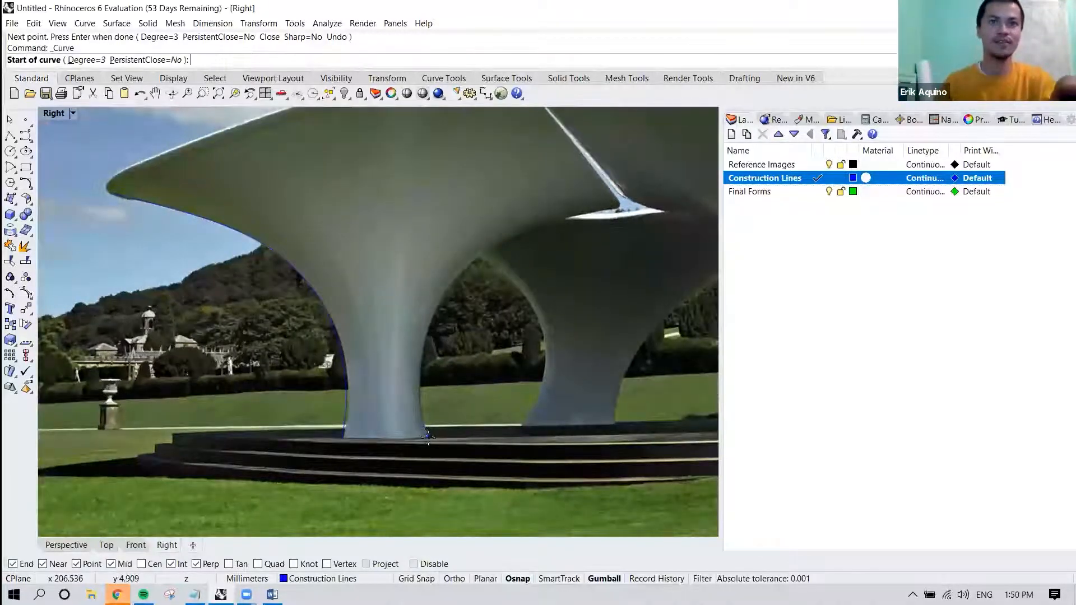
{"action": "left_click", "coordinate": [427, 436]}
{"action": "left_click", "coordinate": [419, 392]}
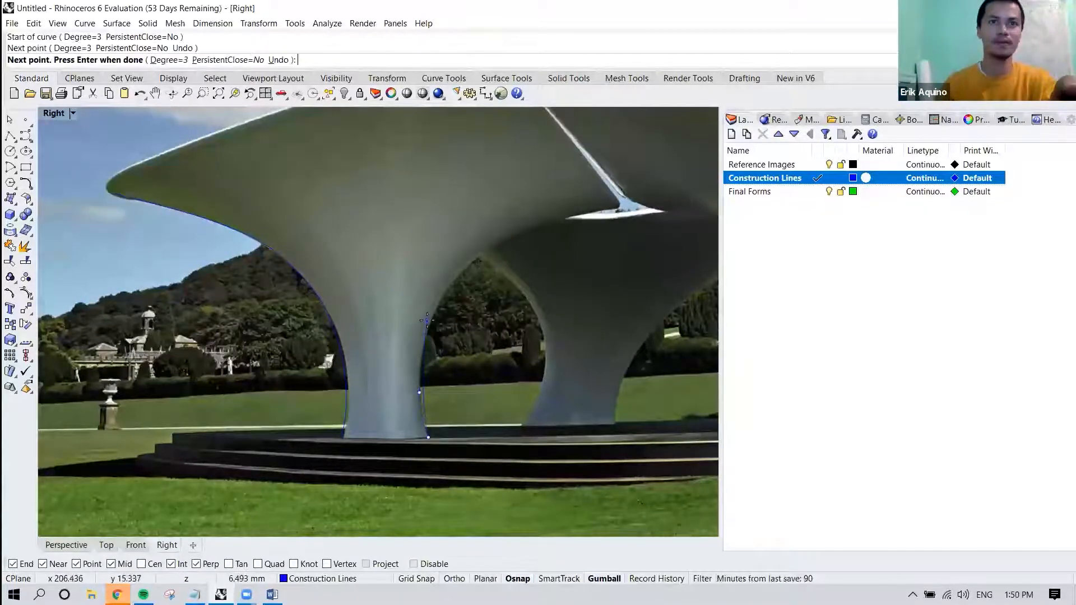
{"action": "left_click", "coordinate": [420, 357]}
{"action": "left_click", "coordinate": [434, 304]}
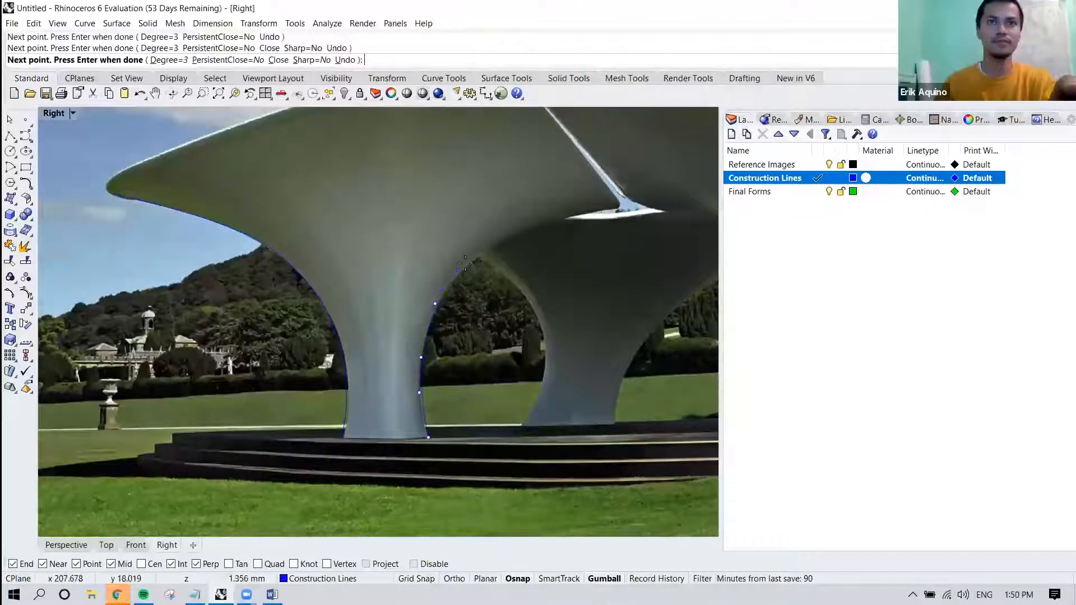
{"action": "left_click", "coordinate": [466, 262]}
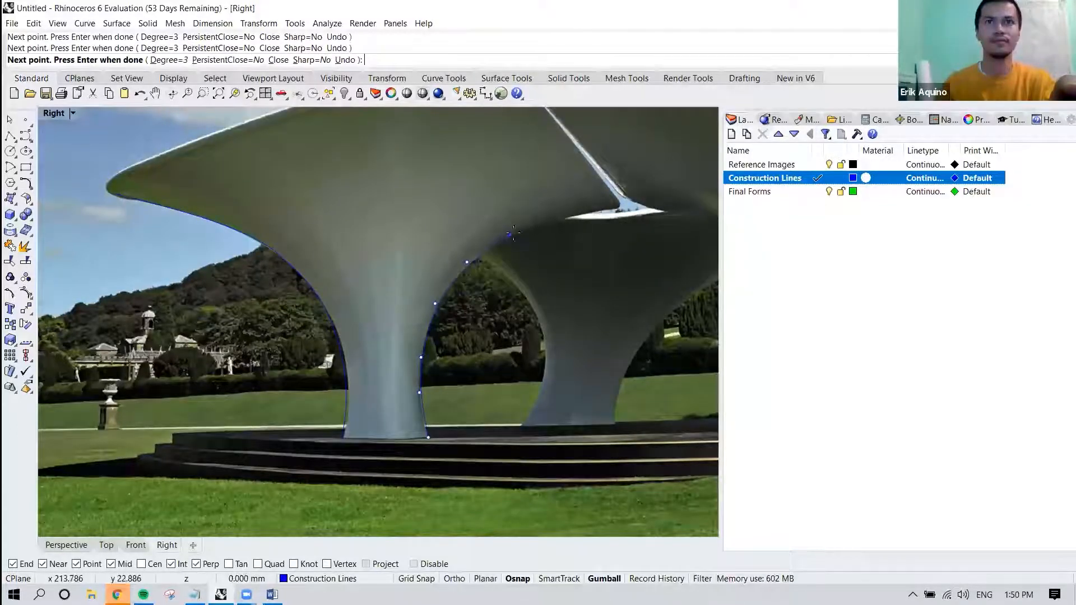
{"action": "left_click", "coordinate": [599, 210]}
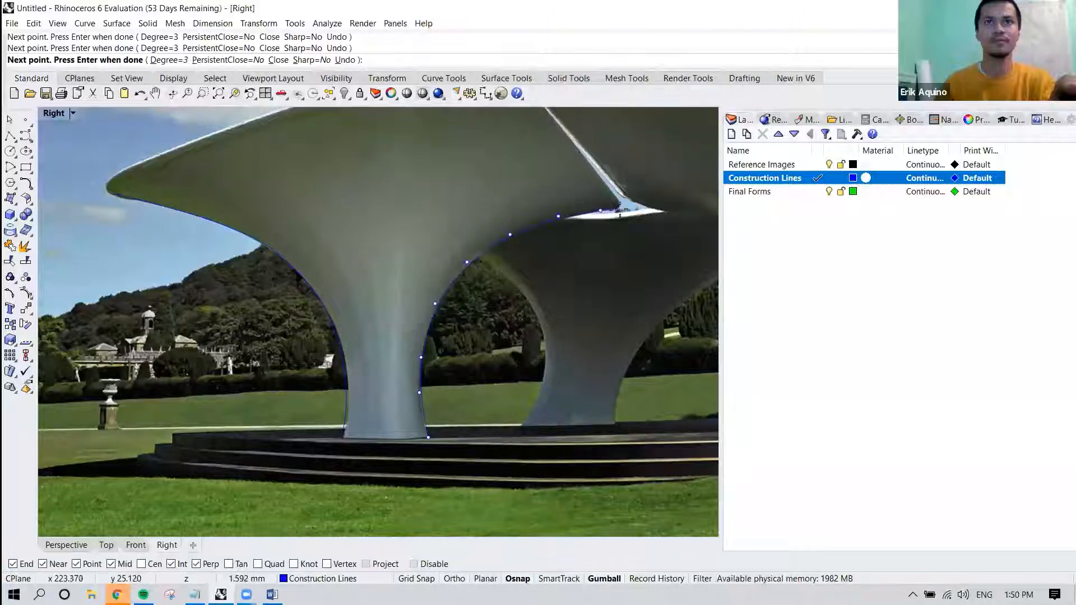
{"action": "key", "text": "Return"}
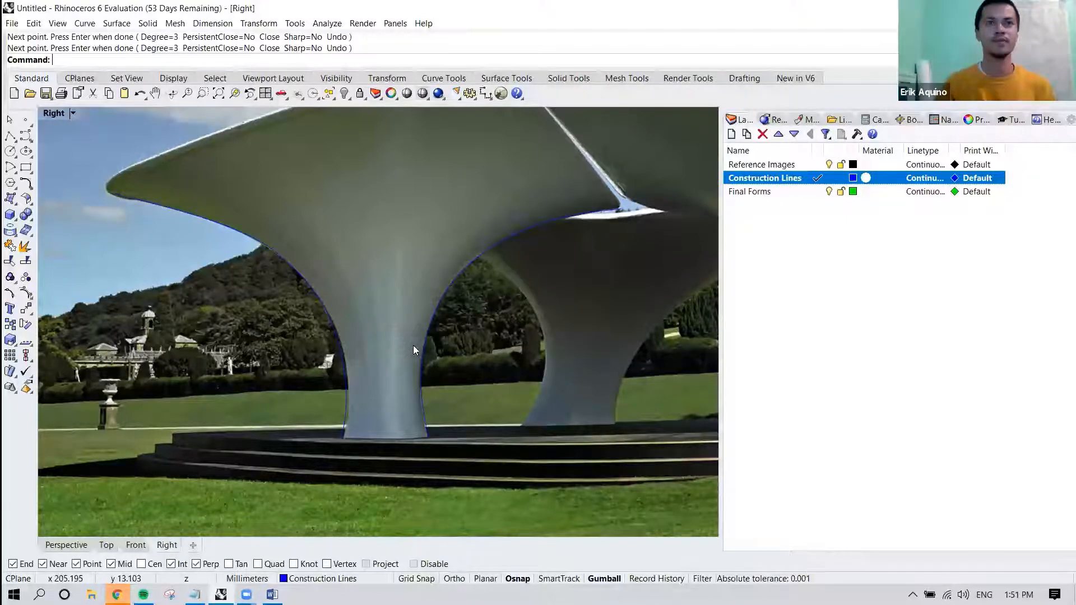
Inspect the canopy picture and its two traced curves in the Right, Perspective and Top views.
{"action": "right_click_drag", "start_coordinate": [413, 350], "coordinate": [355, 384]}
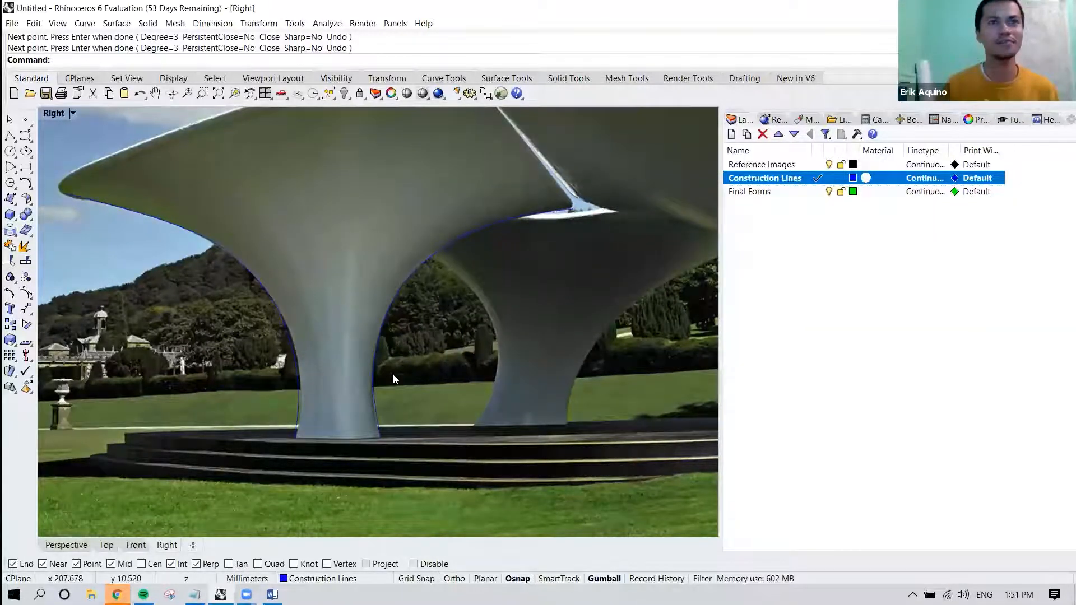
{"action": "scroll", "coordinate": [334, 409], "scroll_direction": "up", "scroll_amount": 4}
{"action": "scroll", "coordinate": [336, 412], "scroll_direction": "down", "scroll_amount": 4}
{"action": "right_click_drag", "start_coordinate": [337, 412], "coordinate": [379, 376]}
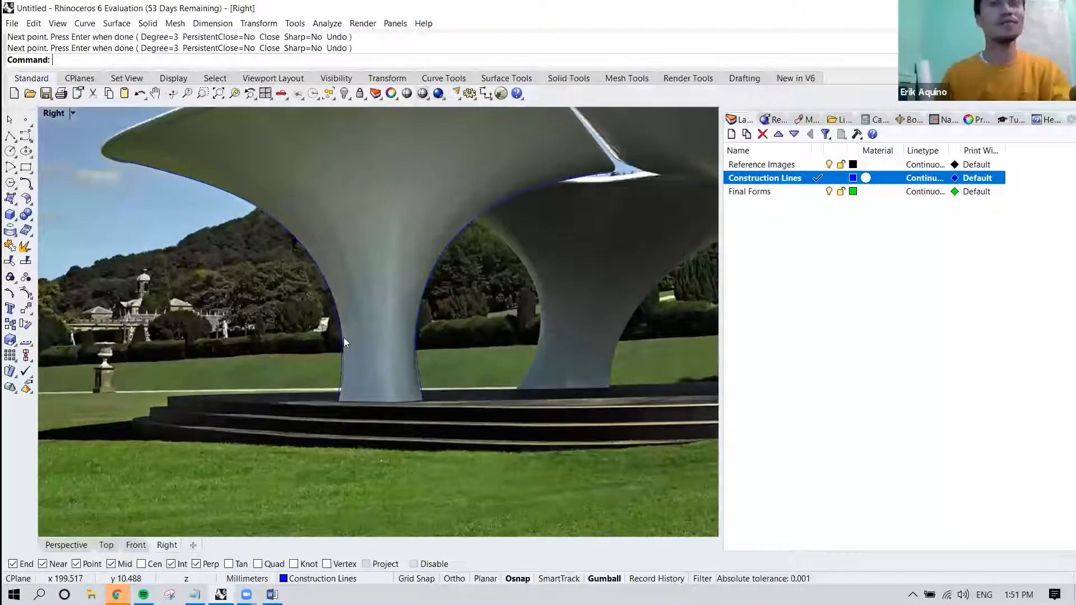
{"action": "left_click", "coordinate": [80, 545]}
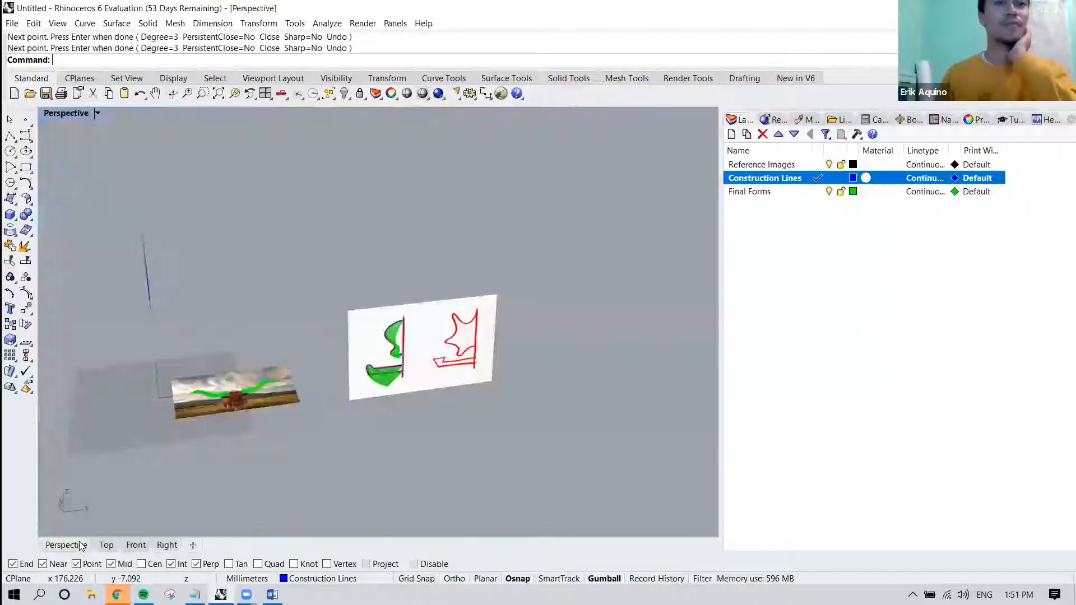
{"action": "right_click_drag", "start_coordinate": [338, 377], "coordinate": [458, 385]}
{"action": "scroll", "coordinate": [384, 282], "scroll_direction": "up", "scroll_amount": 6}
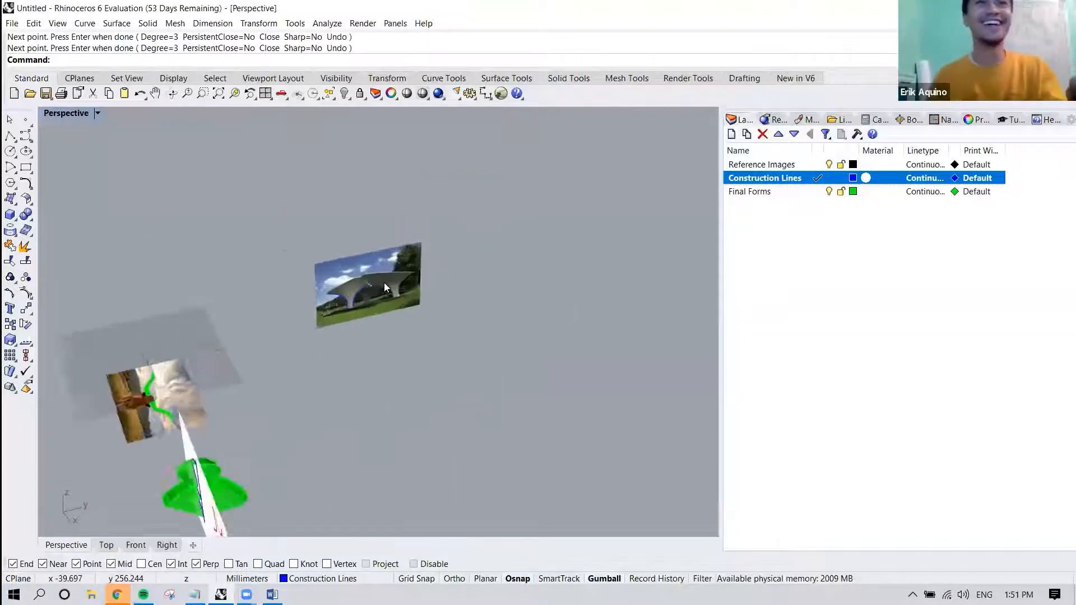
{"action": "left_click", "coordinate": [368, 252]}
{"action": "right_click_drag", "start_coordinate": [370, 258], "coordinate": [287, 271]}
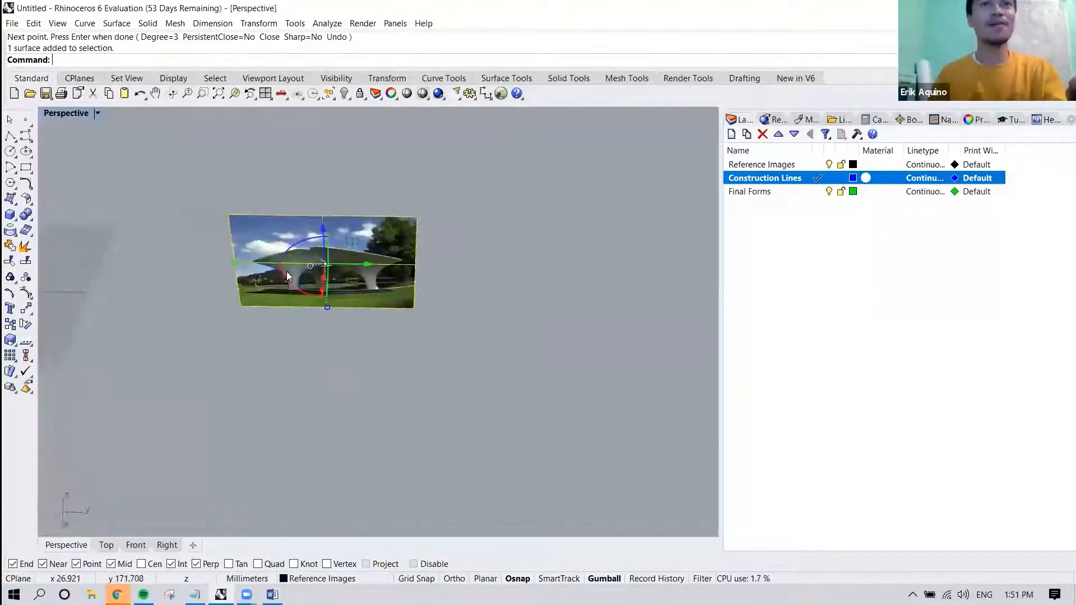
{"action": "left_click", "coordinate": [107, 545]}
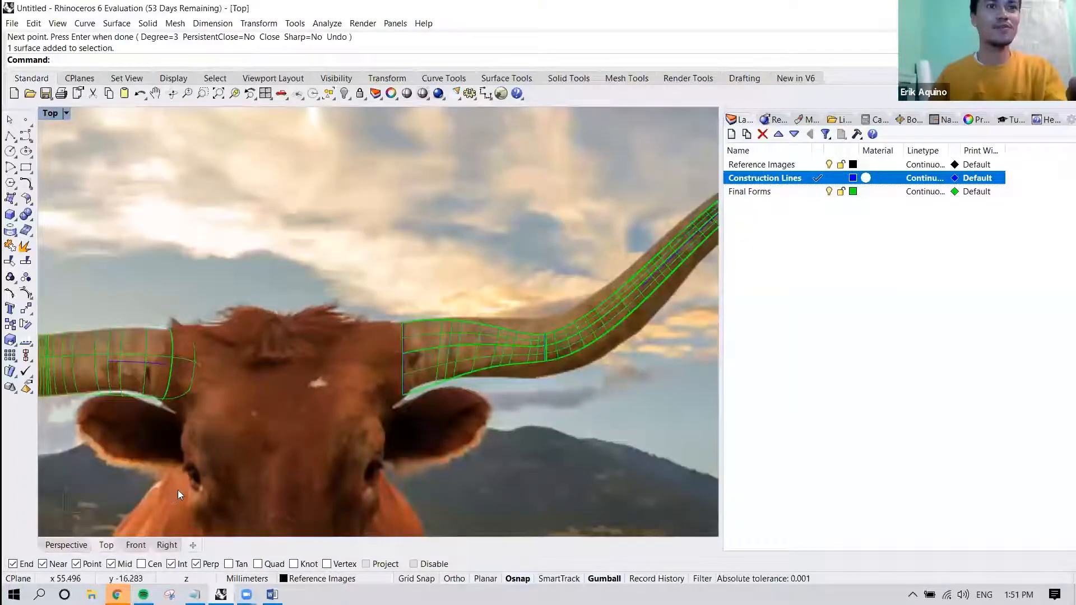
{"action": "scroll", "coordinate": [177, 489], "scroll_direction": "down", "scroll_amount": 8}
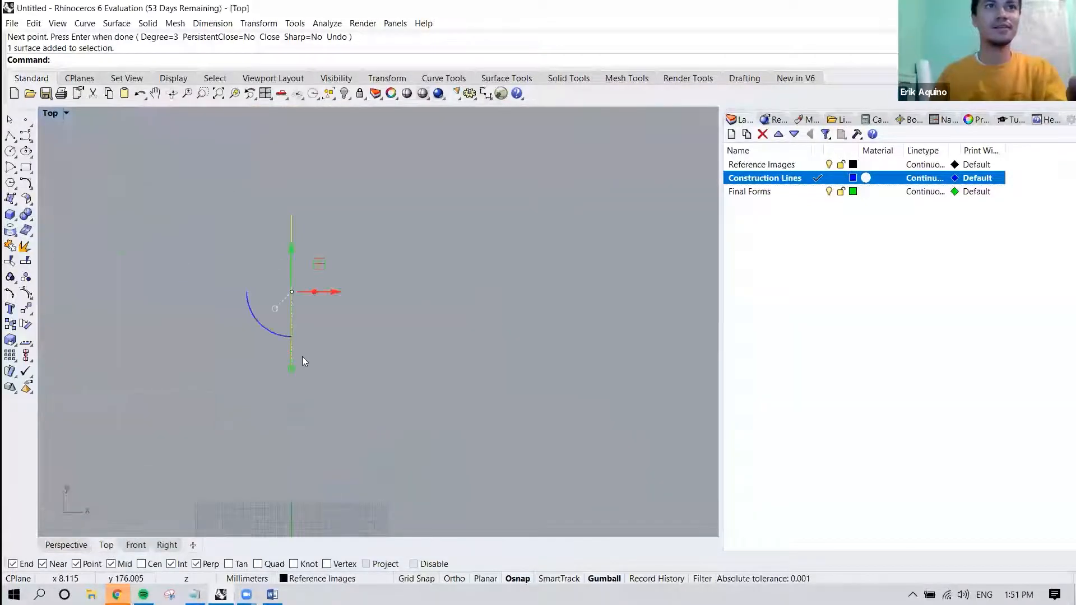
{"action": "left_click", "coordinate": [66, 544]}
{"action": "right_click_drag", "start_coordinate": [347, 321], "coordinate": [371, 253]}
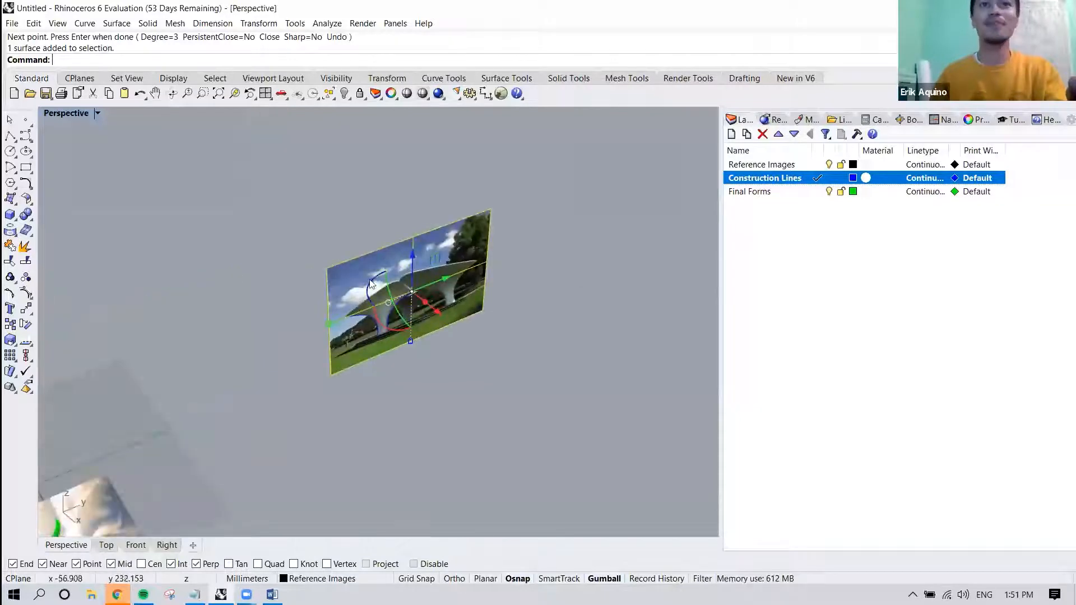
{"action": "scroll", "coordinate": [369, 279], "scroll_direction": "up", "scroll_amount": 5}
{"action": "left_click", "coordinate": [421, 418]}
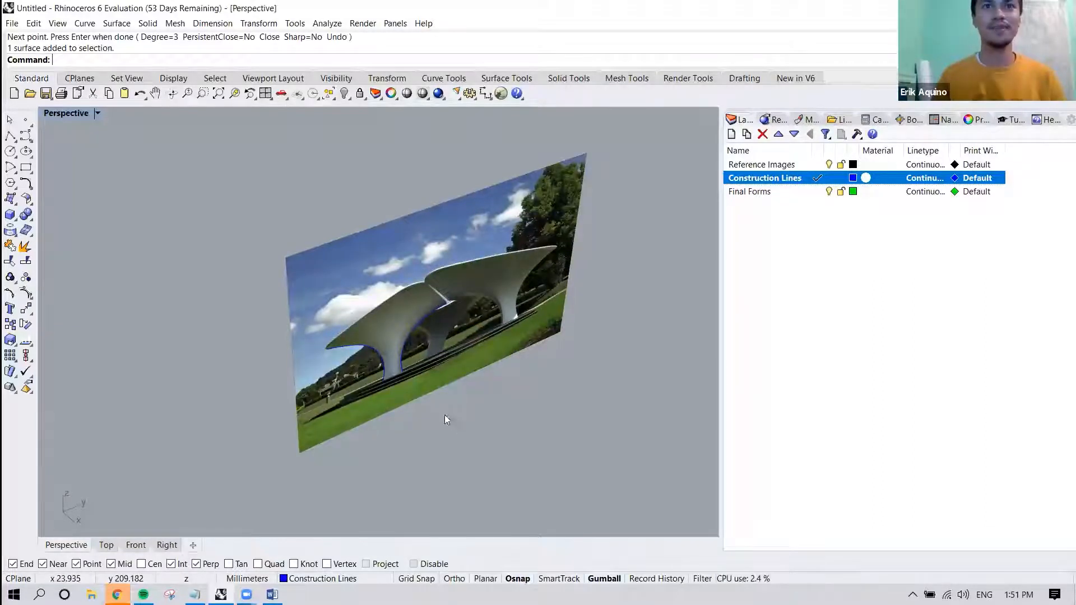
Copy the canopy picture and its two traced curves about 96 mm perpendicular to the picture, from its bottom corner, with Ortho on.
{"action": "left_click_drag", "start_coordinate": [344, 335], "coordinate": [338, 326]}
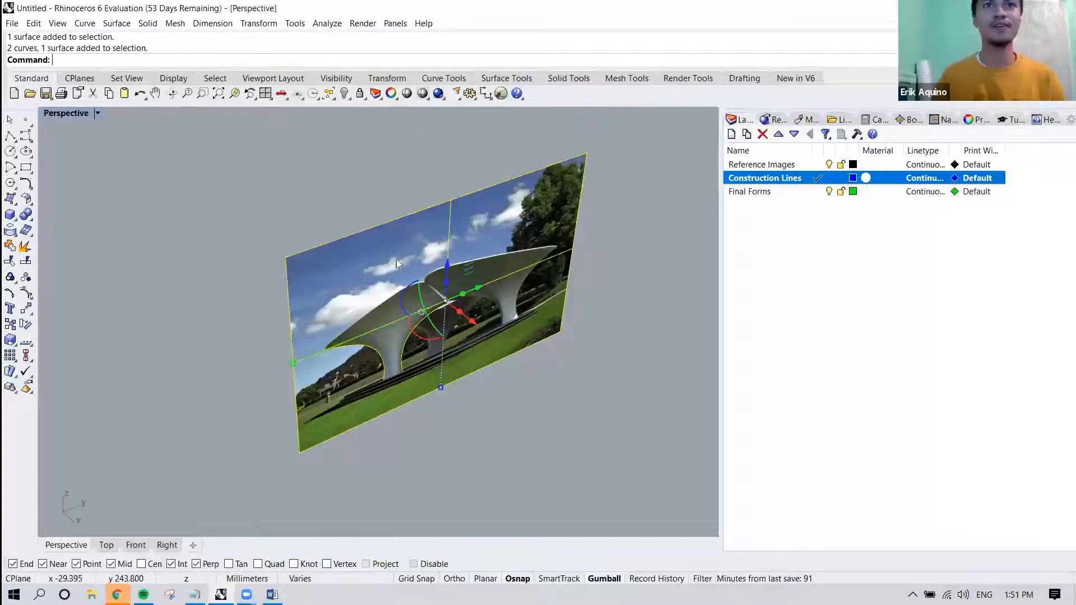
{"action": "right_click_drag", "start_coordinate": [337, 285], "coordinate": [358, 319]}
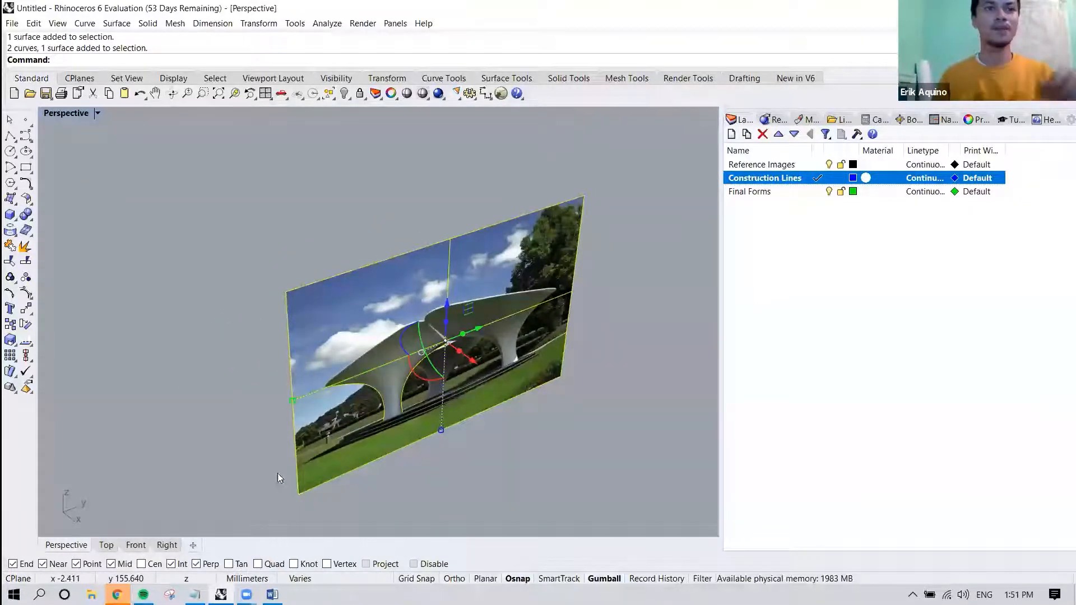
{"action": "right_click_drag", "start_coordinate": [349, 434], "coordinate": [351, 380]}
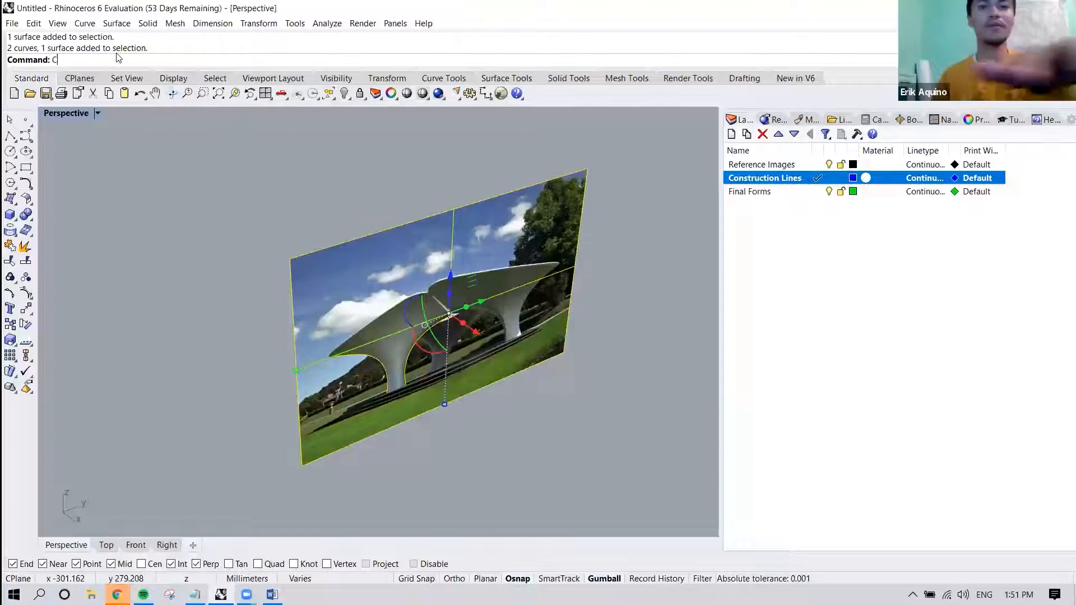
{"action": "type", "text": "copy"}
{"action": "key", "text": "Return"}
{"action": "right_click_drag", "start_coordinate": [448, 314], "coordinate": [515, 343]}
{"action": "right_click_drag", "start_coordinate": [490, 302], "coordinate": [432, 274], "text": "shift"}
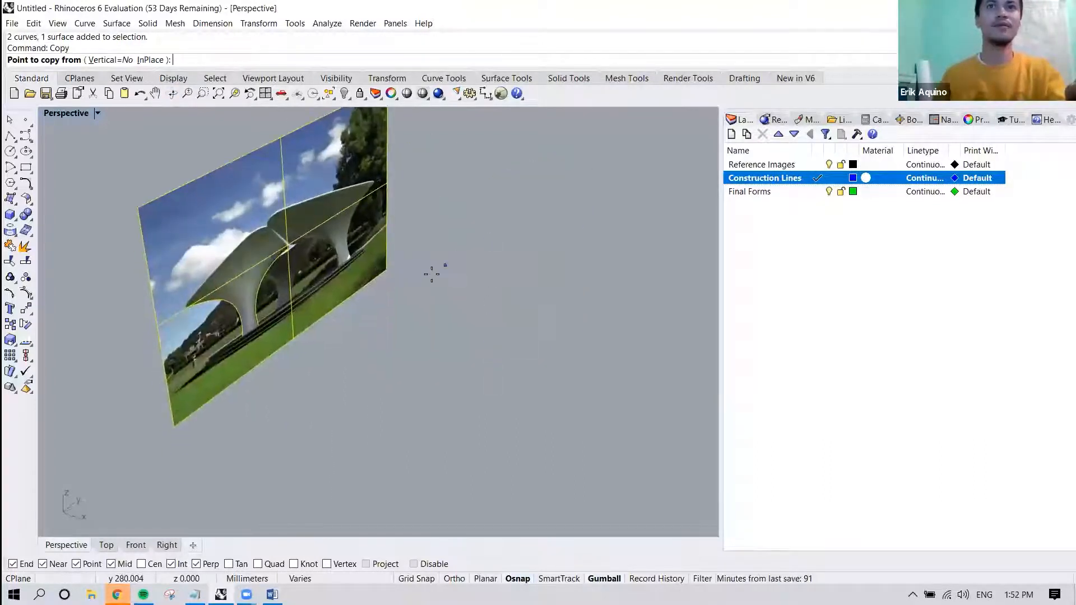
{"action": "left_click", "coordinate": [386, 271]}
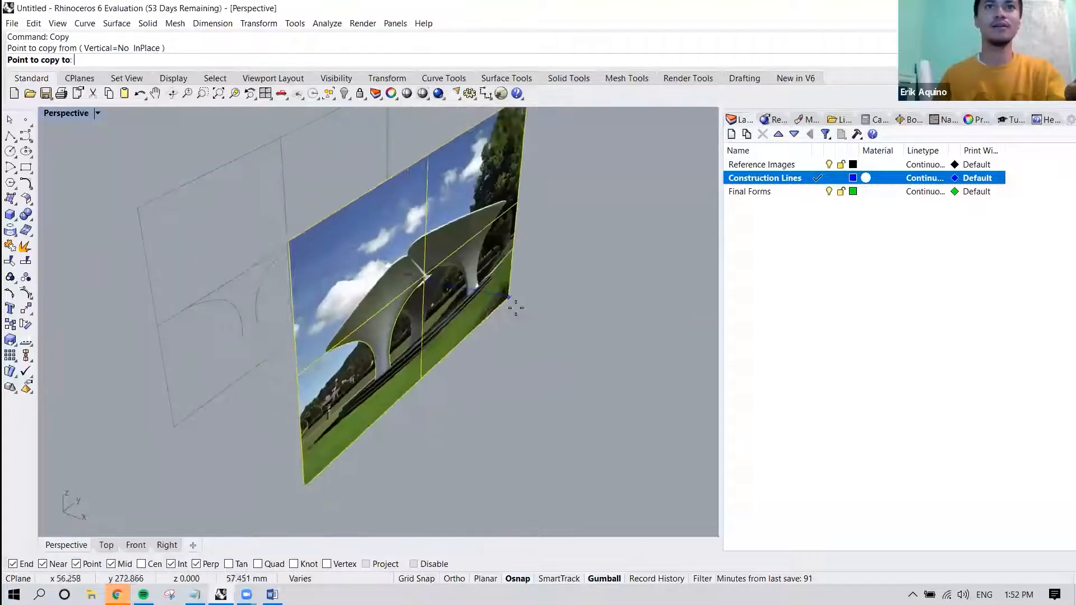
{"action": "left_click", "coordinate": [462, 577]}
{"action": "mouse_move", "coordinate": [439, 384]}
{"action": "right_mouse_down"}
{"action": "mouse_move", "coordinate": [461, 381]}
{"action": "mouse_move", "coordinate": [448, 380]}
{"action": "right_mouse_up"}
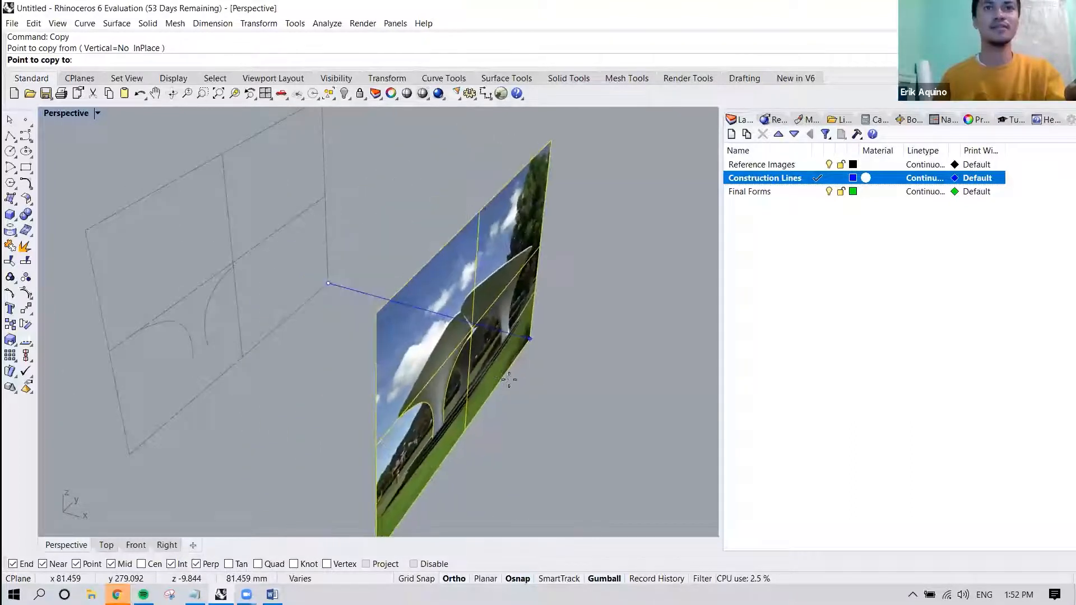
{"action": "left_click", "coordinate": [547, 386]}
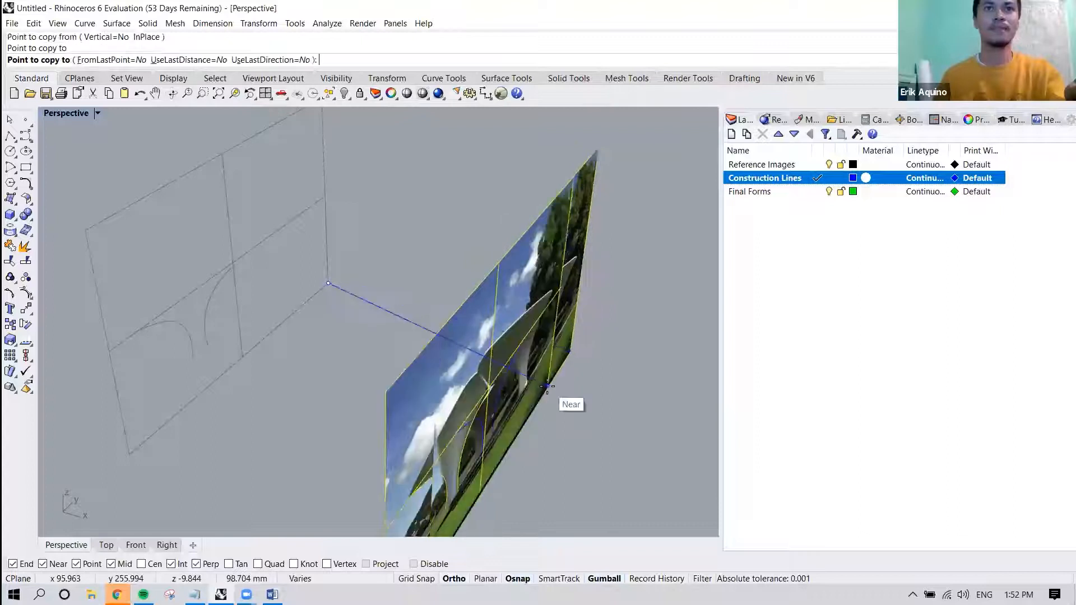
{"action": "right_click", "coordinate": [483, 393]}
Select the copied picture with its two curves and rotate them 90 degrees so they lie flat, parallel to the ground plane.
{"action": "right_click_drag", "start_coordinate": [579, 395], "coordinate": [502, 378]}
{"action": "left_click", "coordinate": [587, 393]}
{"action": "right_click_drag", "start_coordinate": [586, 393], "coordinate": [420, 208]}
{"action": "left_click", "coordinate": [645, 382]}
{"action": "left_click_drag", "start_coordinate": [623, 292], "coordinate": [415, 410]}
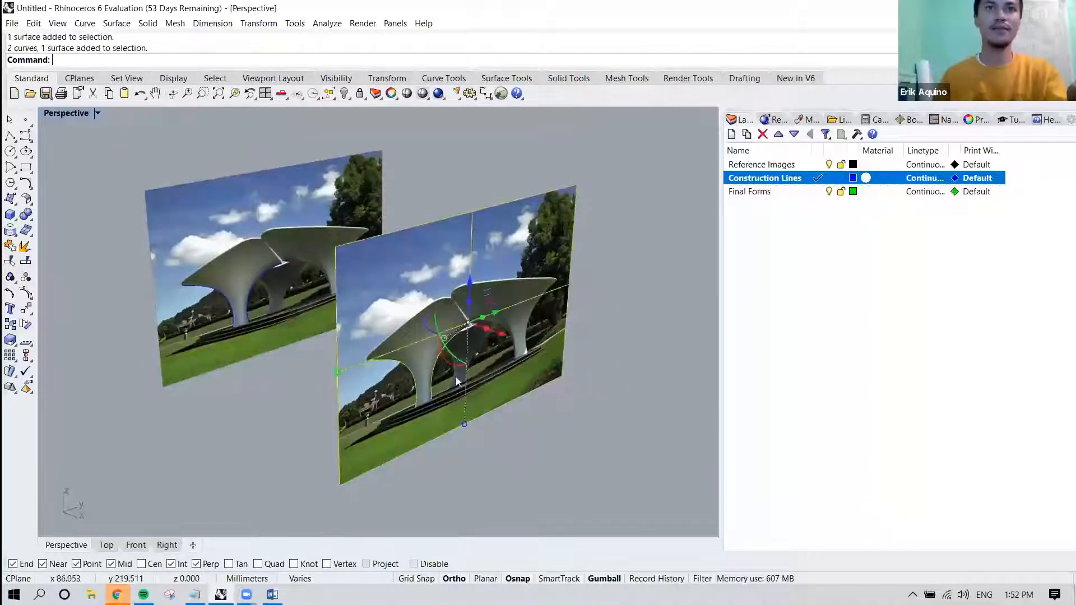
{"action": "right_click_drag", "start_coordinate": [468, 361], "coordinate": [537, 404]}
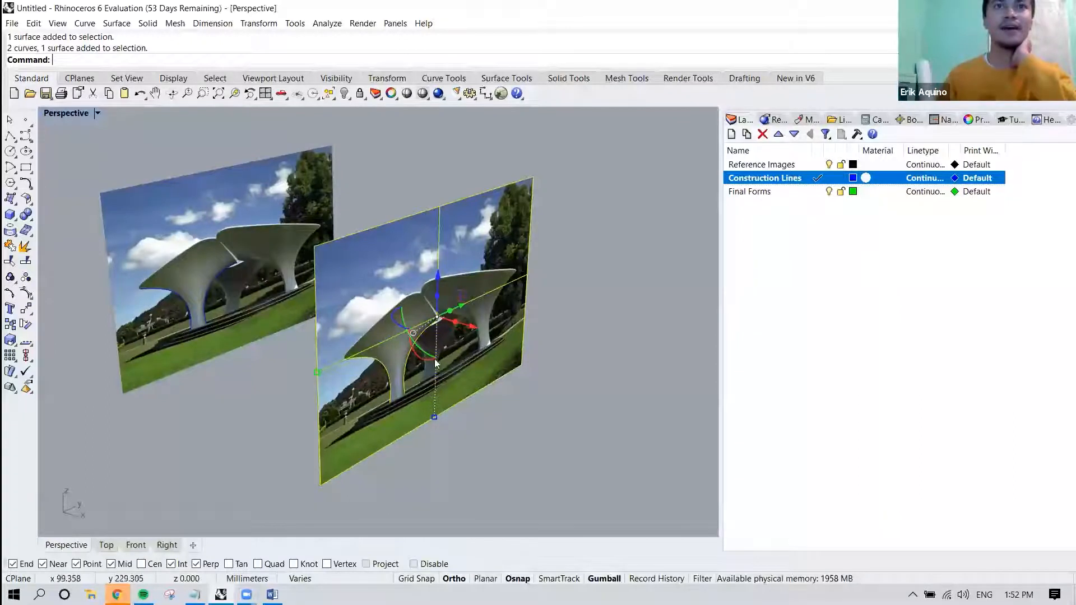
{"action": "right_click_drag", "start_coordinate": [426, 351], "coordinate": [469, 300]}
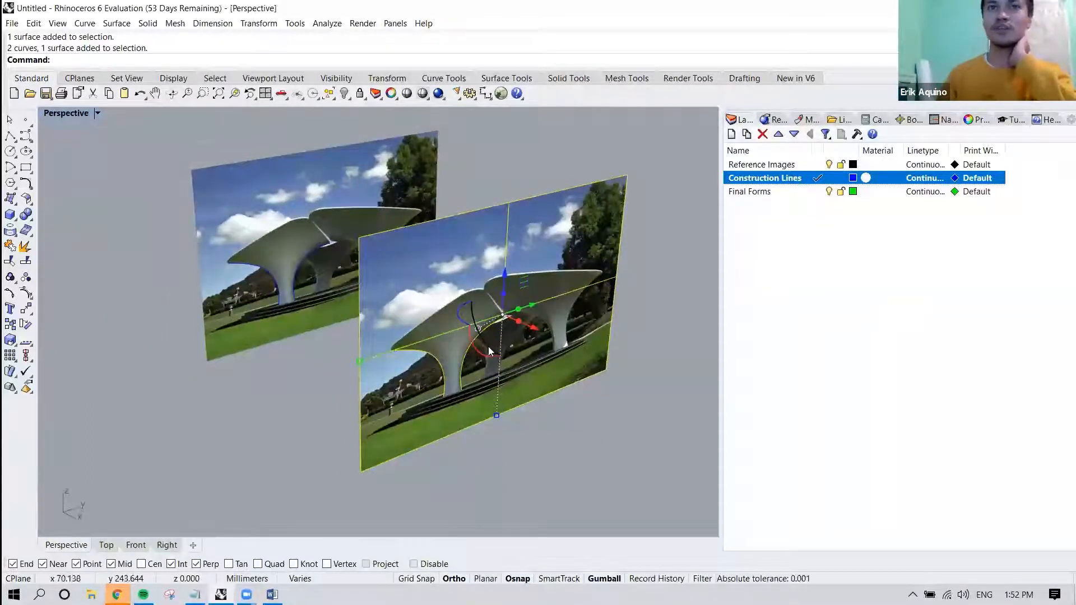
{"action": "left_click_drag", "start_coordinate": [487, 345], "coordinate": [554, 322]}
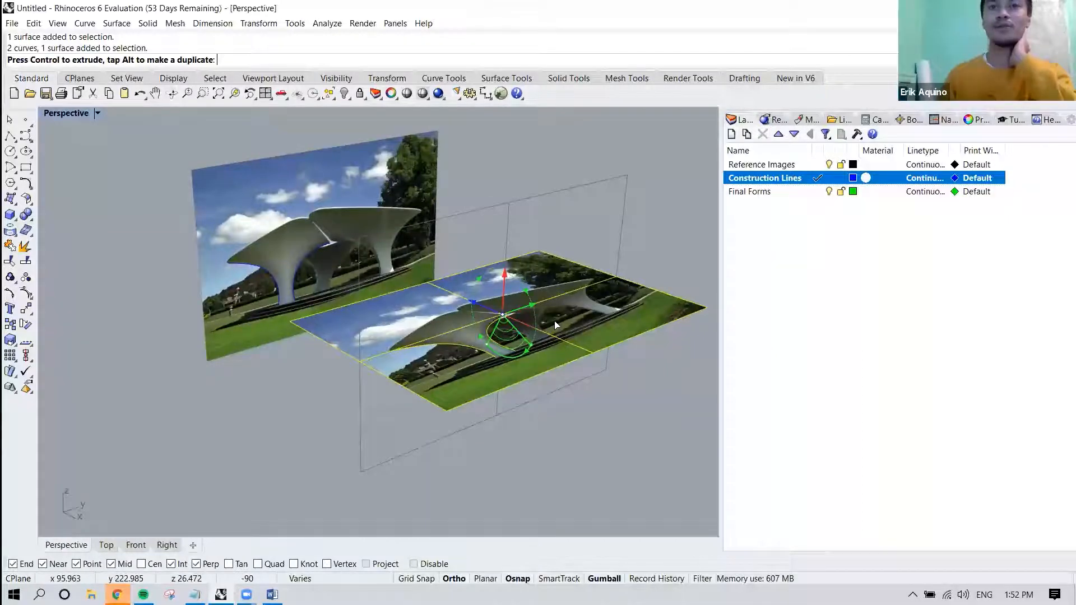
{"action": "left_click_drag", "start_coordinate": [555, 325], "coordinate": [571, 368]}
{"action": "right_click_drag", "start_coordinate": [529, 412], "coordinate": [435, 267]}
{"action": "scroll", "coordinate": [434, 272], "scroll_direction": "up", "scroll_amount": 6}
{"action": "mouse_move", "coordinate": [432, 363]}
{"action": "right_mouse_down", "text": "shift"}
{"action": "mouse_move", "coordinate": [425, 392]}
{"action": "mouse_move", "coordinate": [428, 310]}
{"action": "mouse_move", "coordinate": [420, 349]}
{"action": "right_mouse_up", "text": "shift"}
{"action": "scroll", "coordinate": [428, 311], "scroll_direction": "down", "scroll_amount": 3}
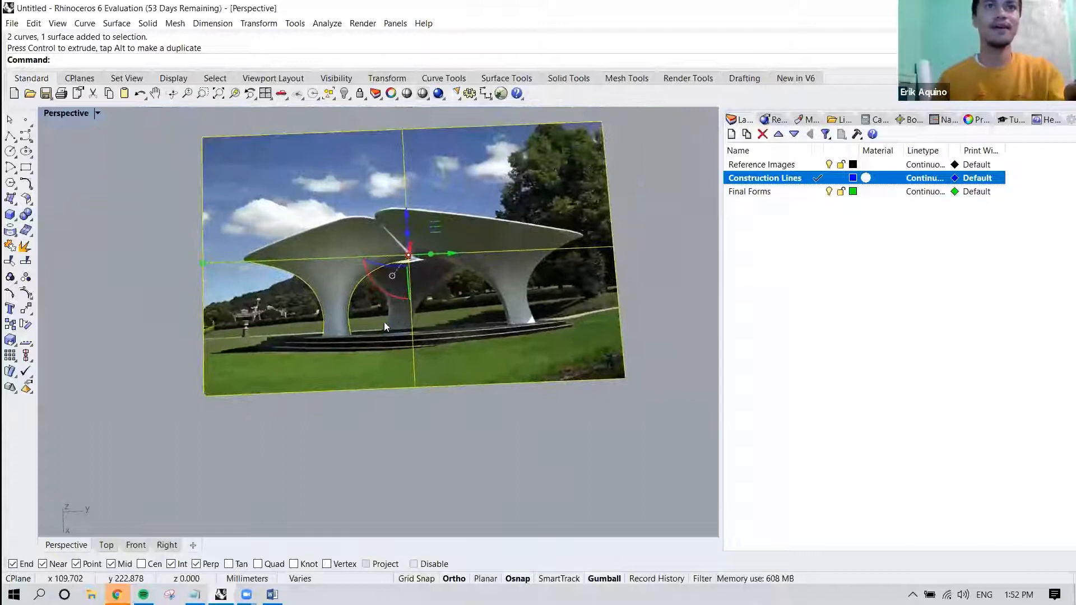
In the Top view, rotate the copied picture and curves 90 degrees so the canopy reads upright.
{"action": "left_click", "coordinate": [107, 544]}
{"action": "scroll", "coordinate": [324, 403], "scroll_direction": "down", "scroll_amount": 2}
{"action": "right_click_drag", "start_coordinate": [537, 252], "coordinate": [458, 303]}
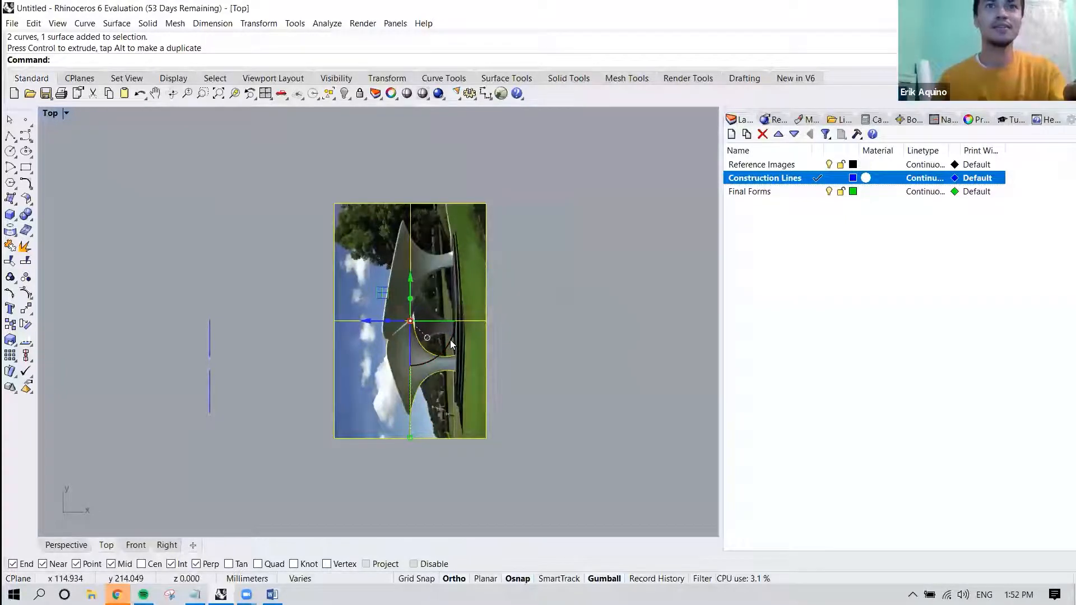
{"action": "left_click_drag", "start_coordinate": [451, 344], "coordinate": [405, 368]}
{"action": "left_click", "coordinate": [571, 302]}
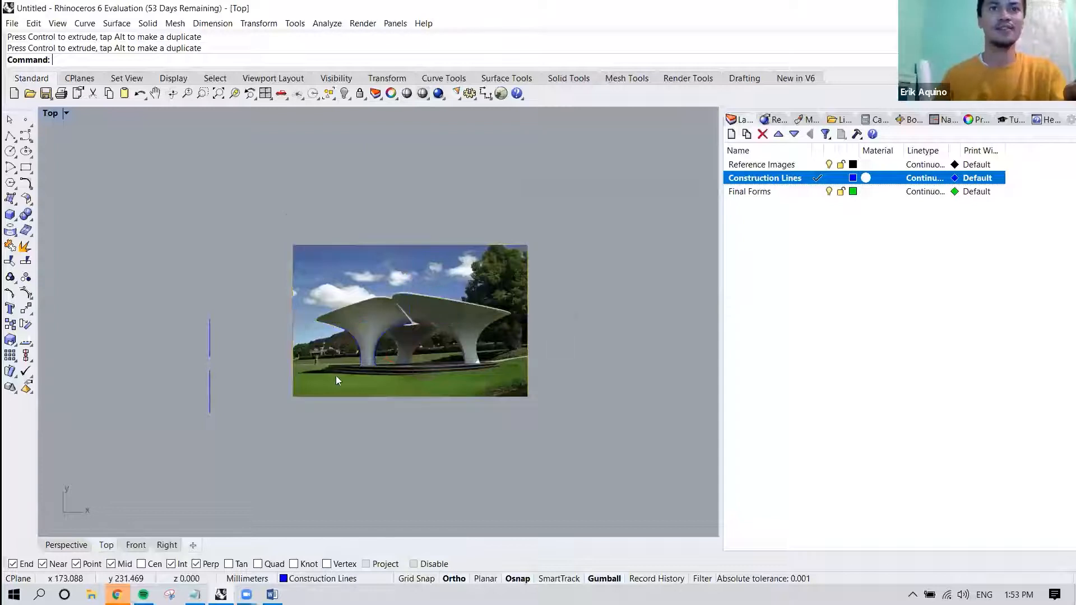
Draw a center-radius circle of about 3.8 mm radius at the middle of the front-left column's base, with object snaps disabled for the radius.
{"action": "scroll", "coordinate": [364, 358], "scroll_direction": "up", "scroll_amount": 4}
{"action": "scroll", "coordinate": [395, 337], "scroll_direction": "up", "scroll_amount": 8}
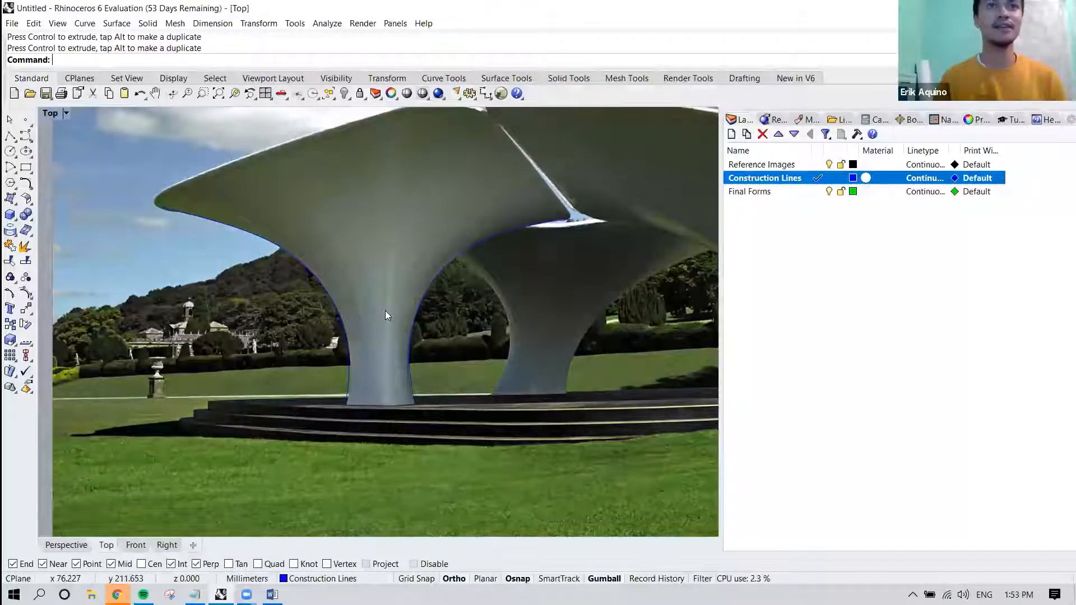
{"action": "scroll", "coordinate": [385, 310], "scroll_direction": "down", "scroll_amount": 3}
{"action": "right_click_drag", "start_coordinate": [389, 230], "coordinate": [361, 250]}
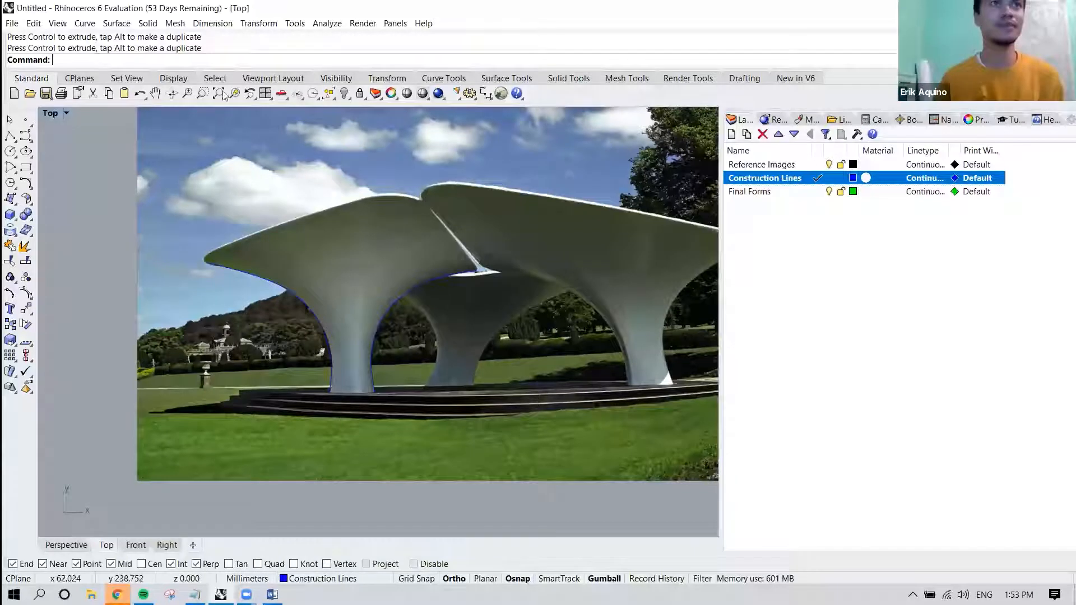
{"action": "left_click", "coordinate": [78, 25]}
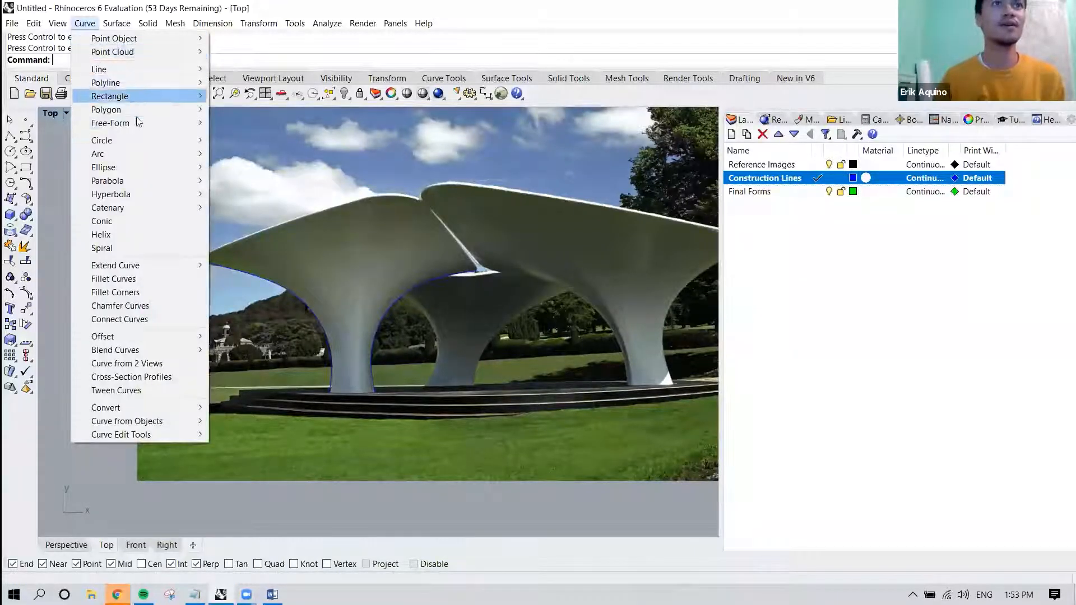
{"action": "mouse_move", "coordinate": [143, 140]}
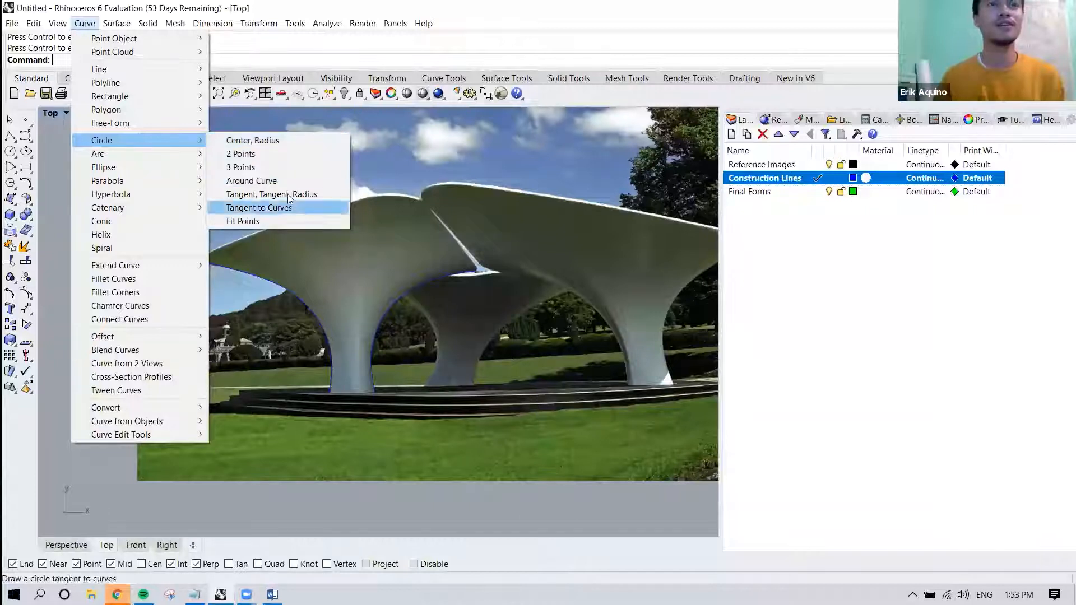
{"action": "left_click", "coordinate": [264, 140]}
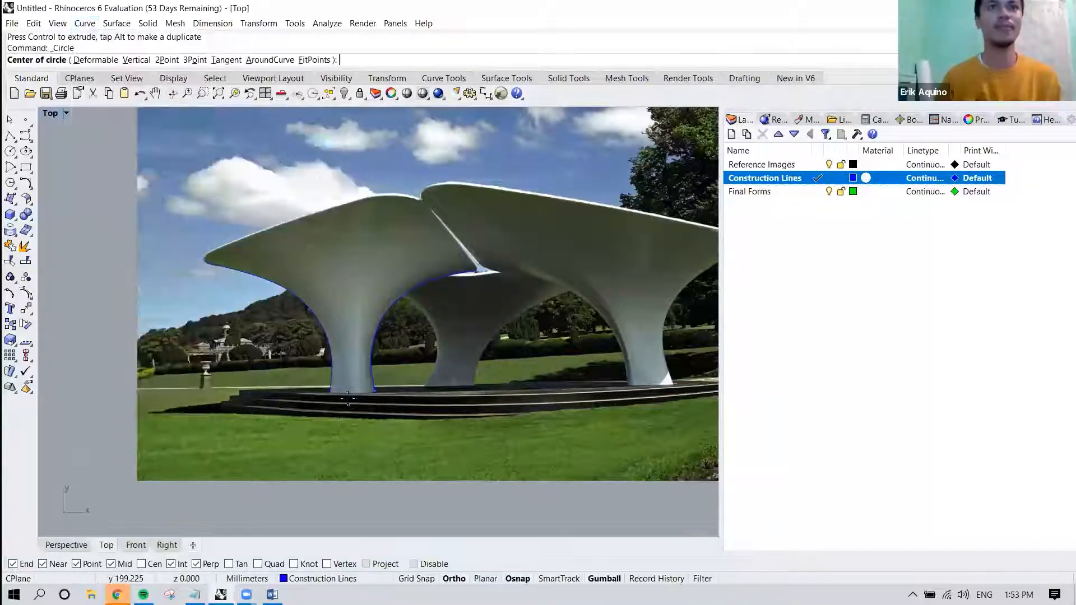
{"action": "scroll", "coordinate": [347, 399], "scroll_direction": "up", "scroll_amount": 5}
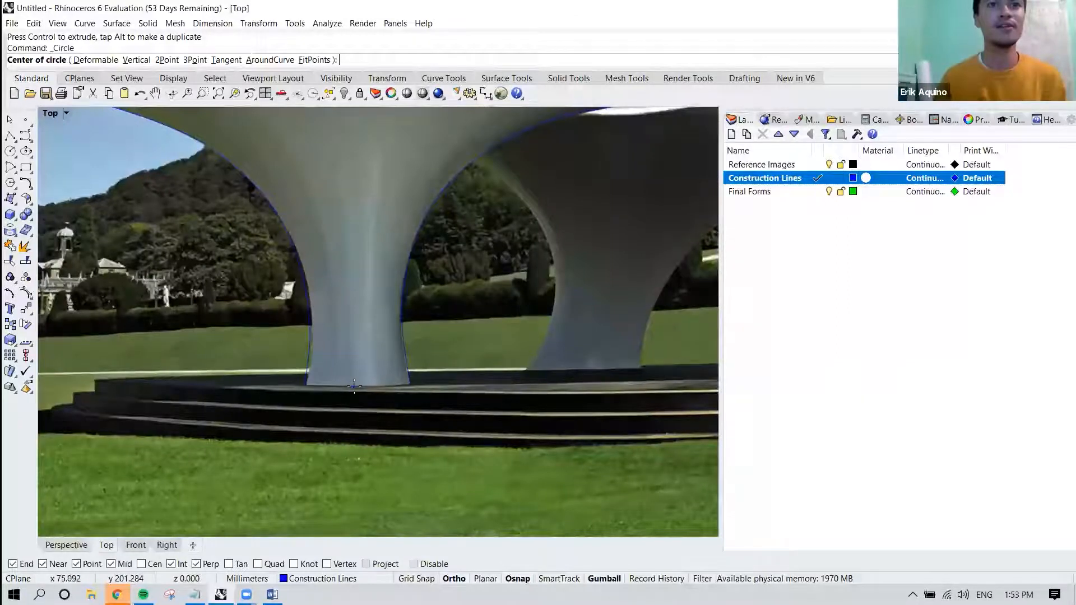
{"action": "left_click", "coordinate": [355, 385]}
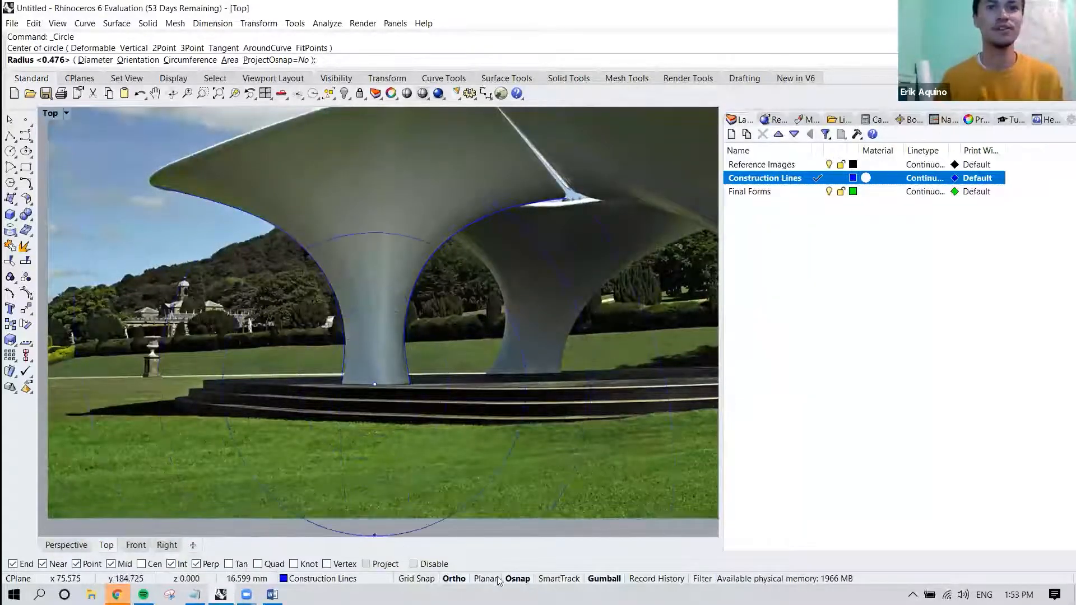
{"action": "left_click", "coordinate": [512, 578]}
{"action": "scroll", "coordinate": [396, 365], "scroll_direction": "up", "scroll_amount": 5}
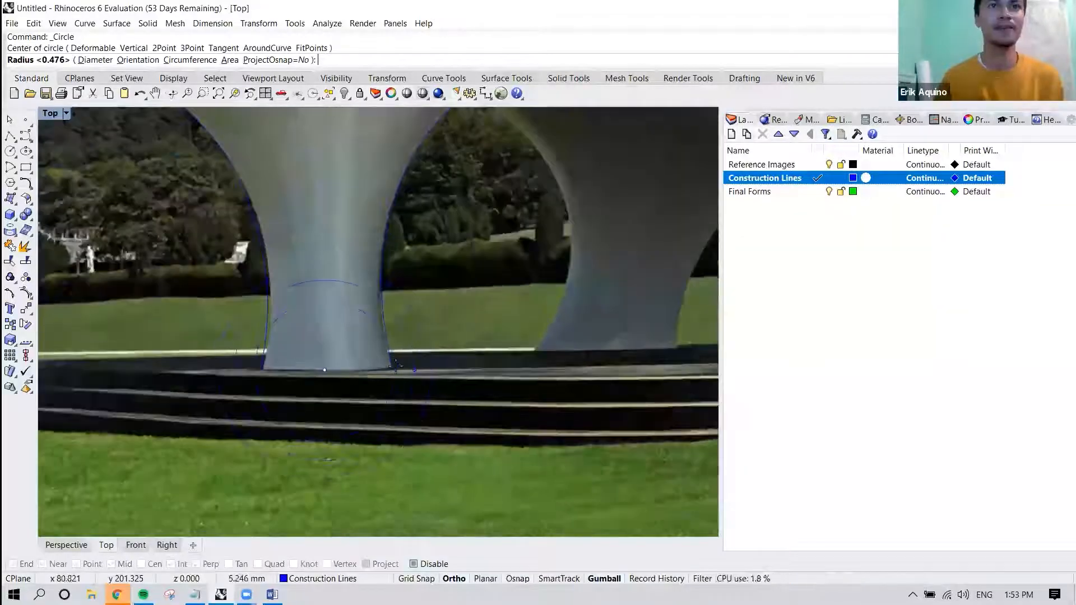
{"action": "scroll", "coordinate": [387, 366], "scroll_direction": "up", "scroll_amount": 3}
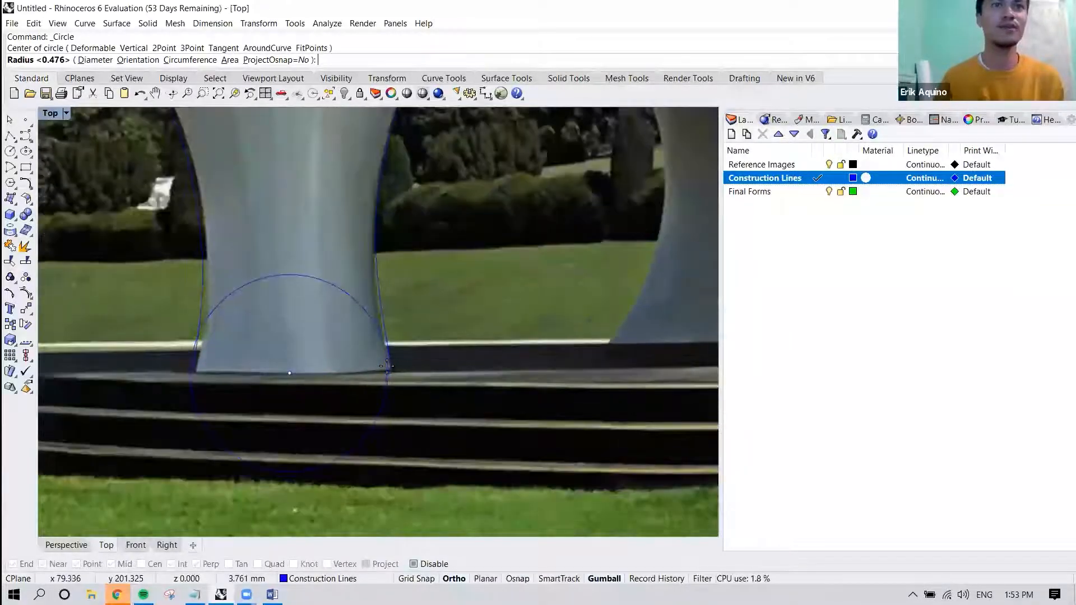
{"action": "left_click", "coordinate": [387, 367]}
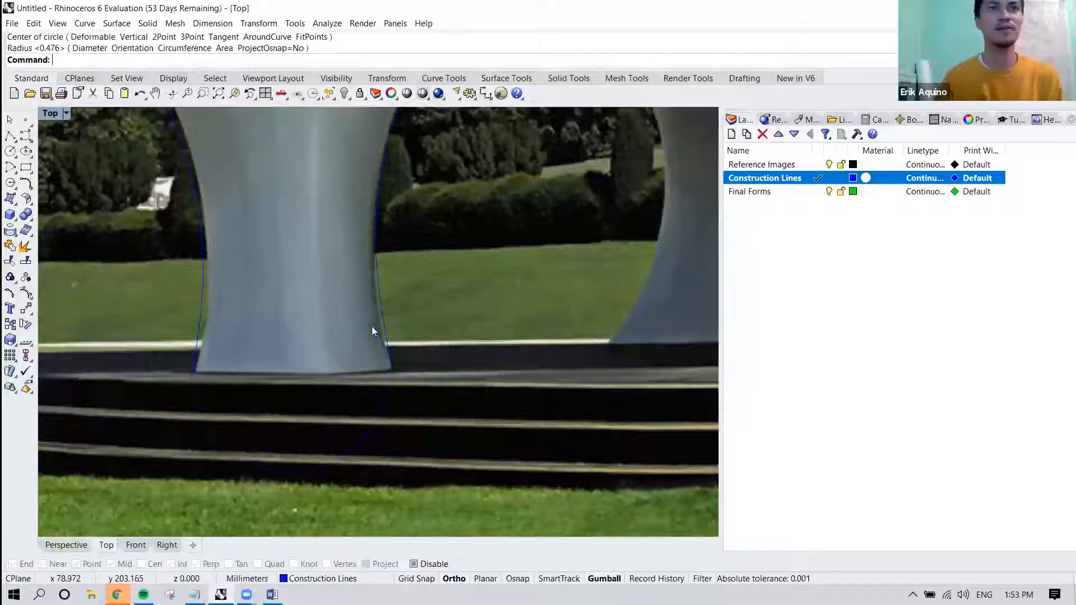
In the Perspective view, select the flat picture with its two curves and lower them vertically to the circle's level.
{"action": "scroll", "coordinate": [362, 343], "scroll_direction": "down", "scroll_amount": 10}
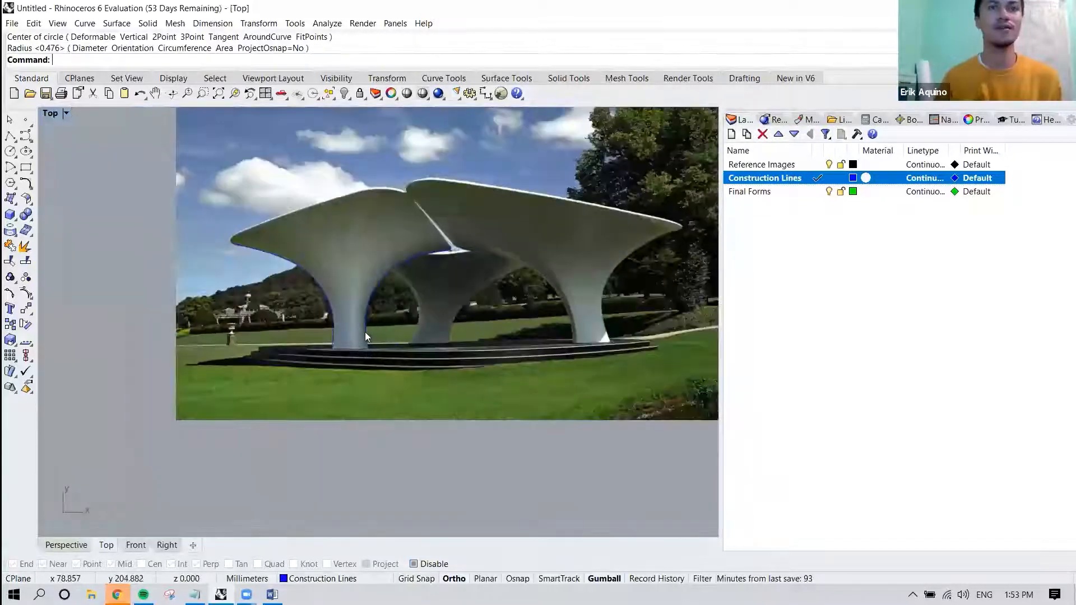
{"action": "right_click_drag", "start_coordinate": [351, 335], "coordinate": [344, 359]}
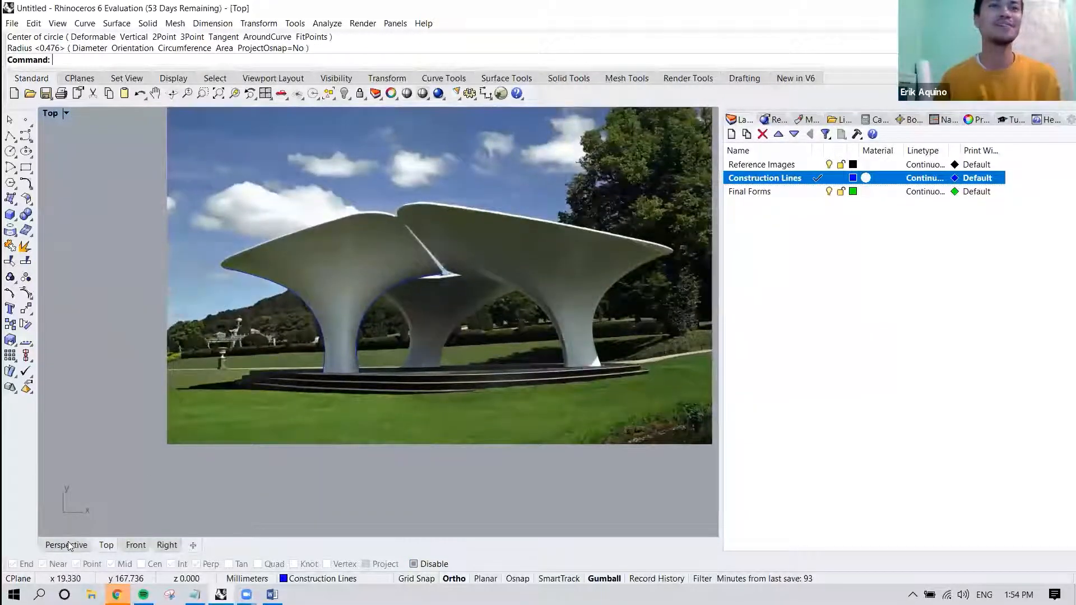
{"action": "left_click", "coordinate": [66, 545]}
{"action": "right_click_drag", "start_coordinate": [274, 410], "coordinate": [355, 365]}
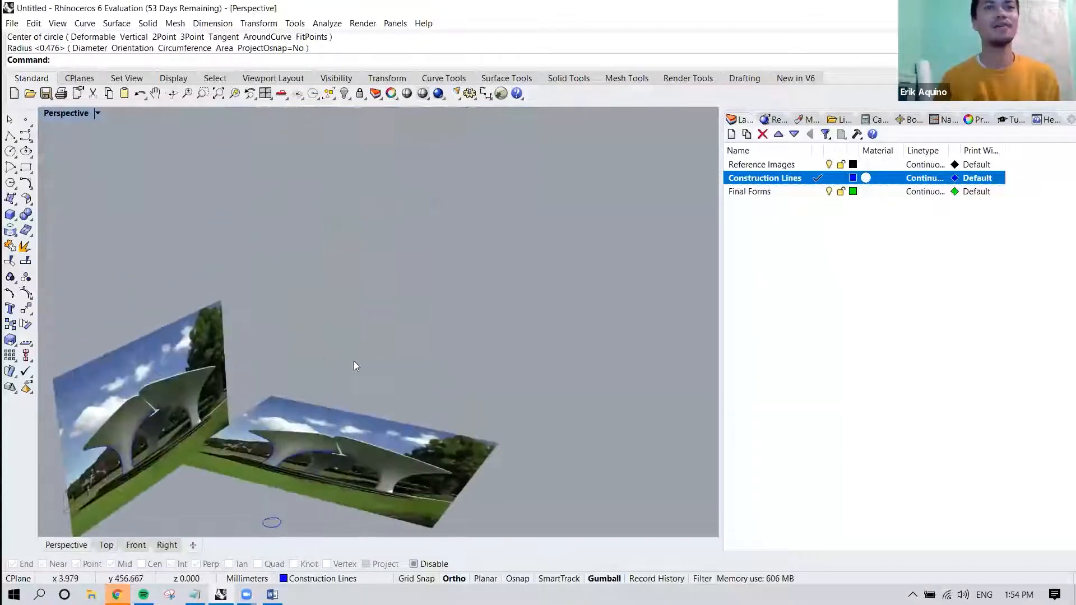
{"action": "right_click_drag", "start_coordinate": [437, 243], "coordinate": [479, 202]}
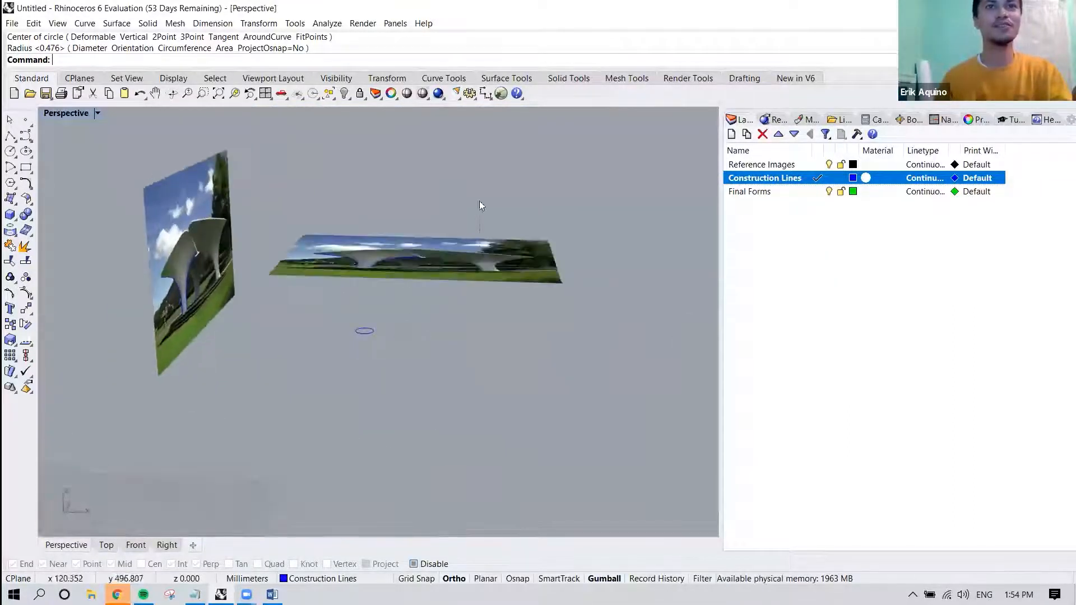
{"action": "left_click", "coordinate": [350, 278]}
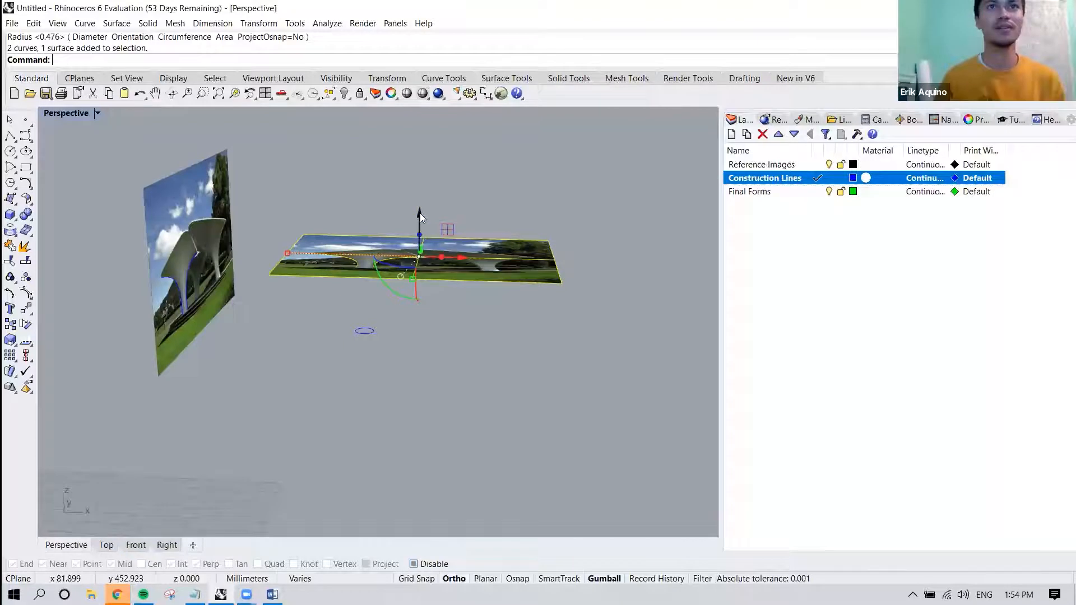
{"action": "left_click_drag", "start_coordinate": [400, 198], "coordinate": [328, 286]}
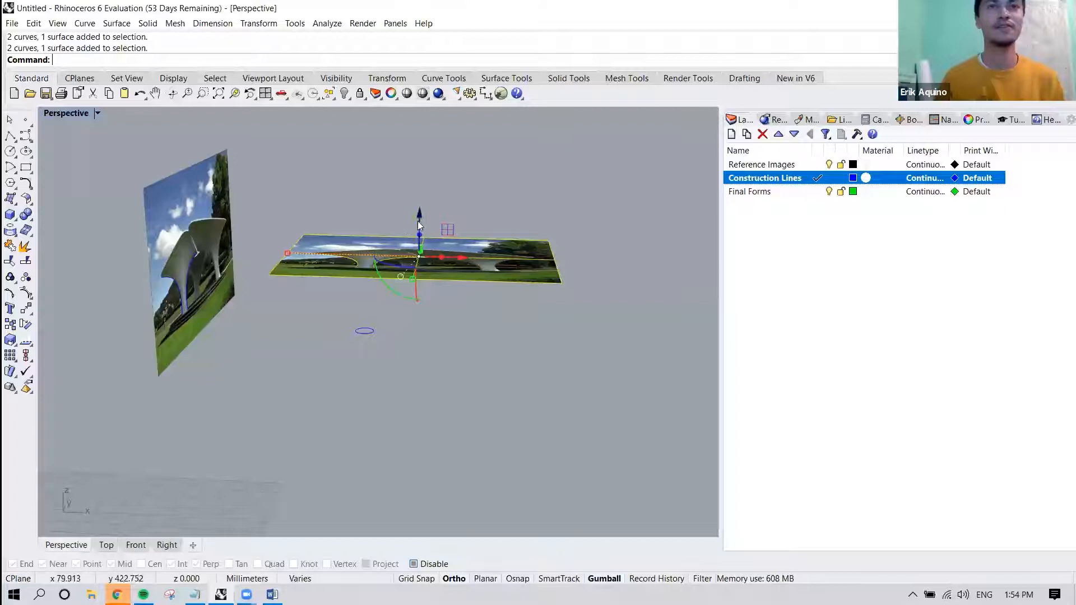
{"action": "left_click_drag", "start_coordinate": [421, 215], "coordinate": [394, 318]}
{"action": "right_click_drag", "start_coordinate": [376, 341], "coordinate": [342, 376]}
{"action": "left_click", "coordinate": [107, 545]}
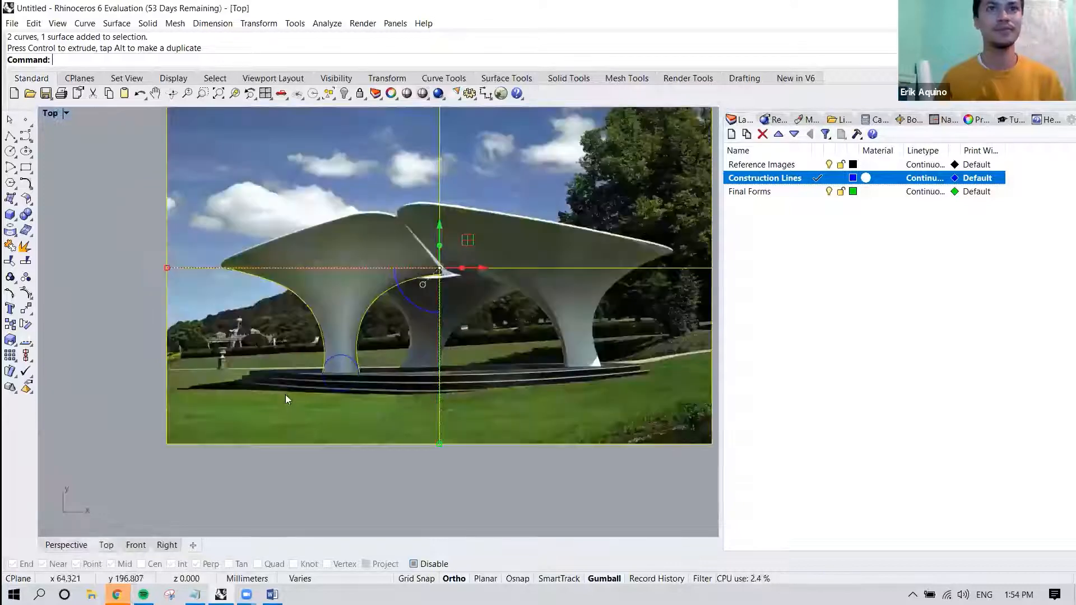
Lock the Reference Images layer and select the circle at the front-left column's base.
{"action": "left_click", "coordinate": [327, 471]}
{"action": "right_click_drag", "start_coordinate": [539, 302], "coordinate": [520, 315]}
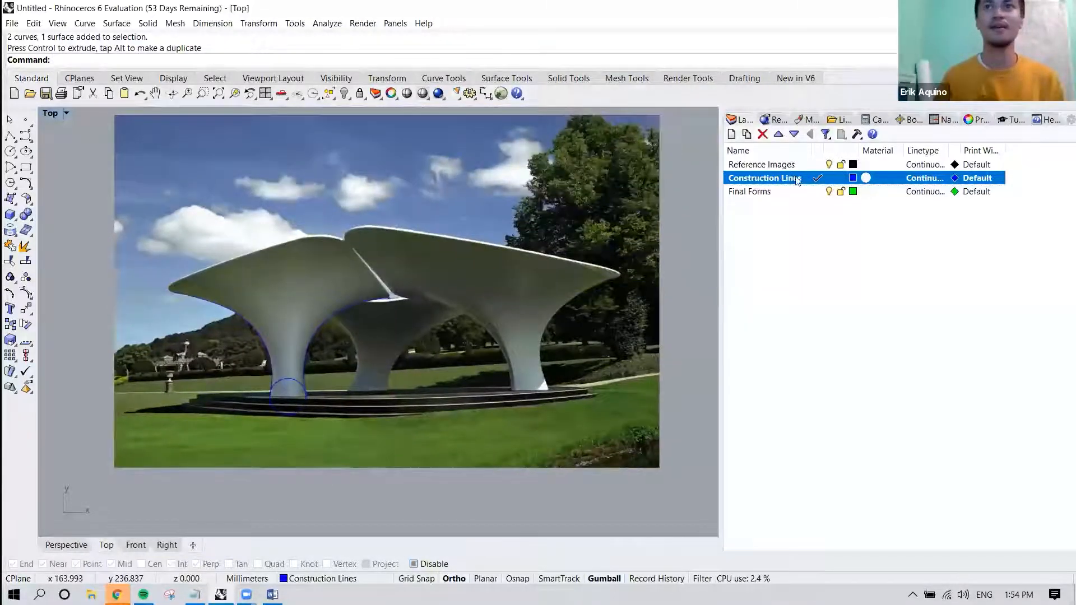
{"action": "left_click", "coordinate": [839, 164]}
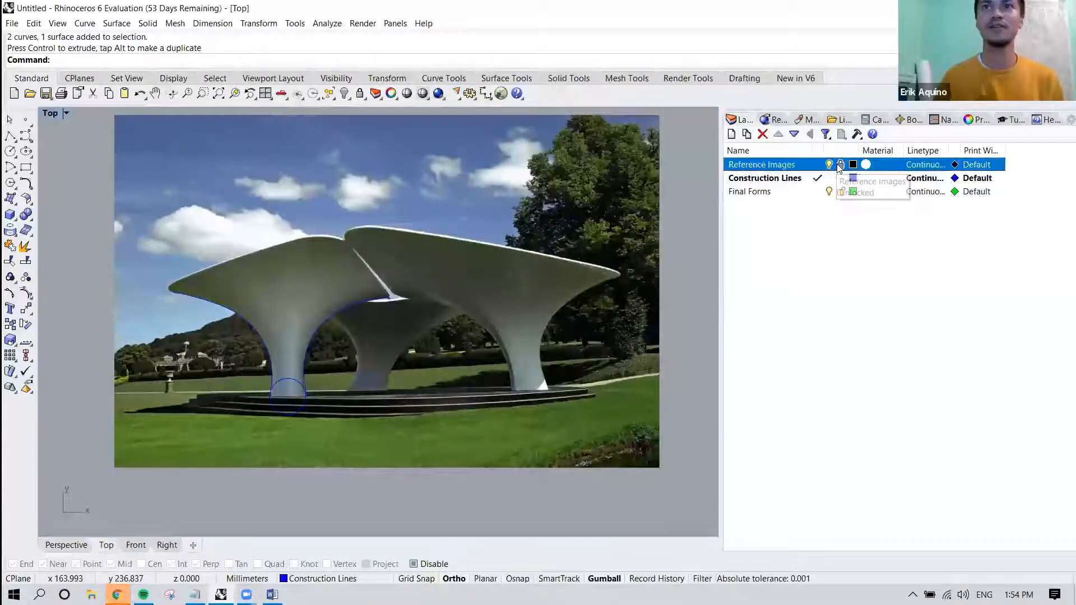
{"action": "right_click_drag", "start_coordinate": [302, 346], "coordinate": [352, 373]}
{"action": "scroll", "coordinate": [353, 373], "scroll_direction": "up", "scroll_amount": 5}
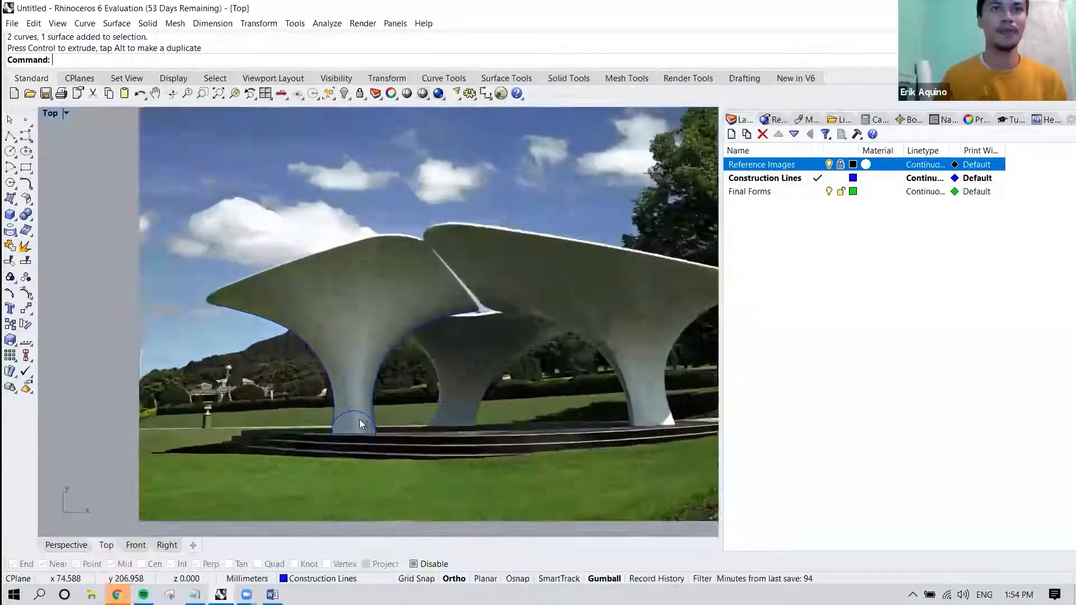
{"action": "left_click", "coordinate": [365, 370]}
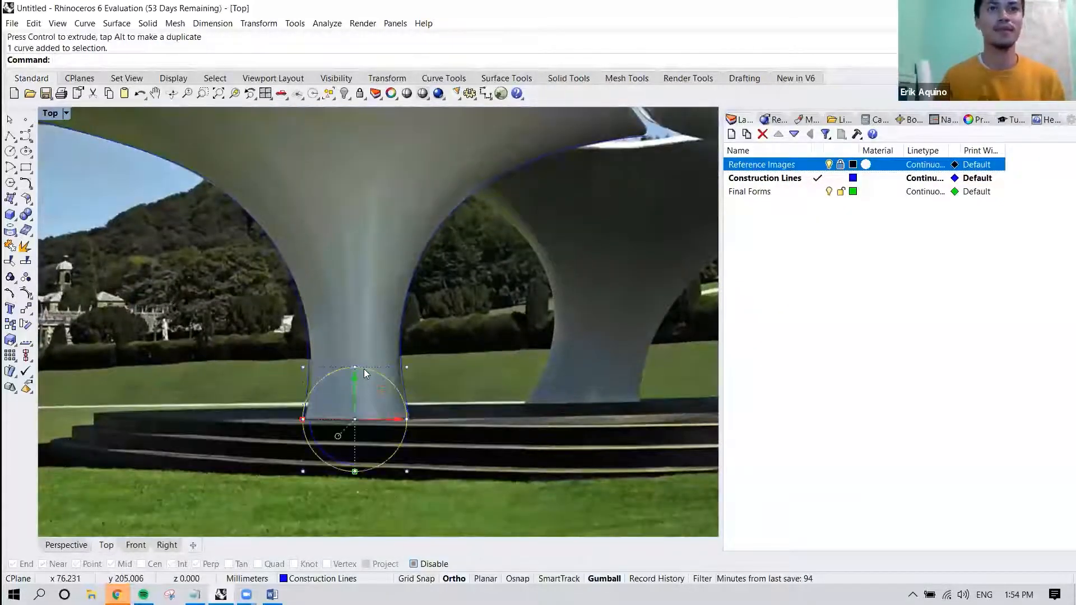
Turn object snaps on and keep only the Center snap active.
{"action": "left_click", "coordinate": [517, 578]}
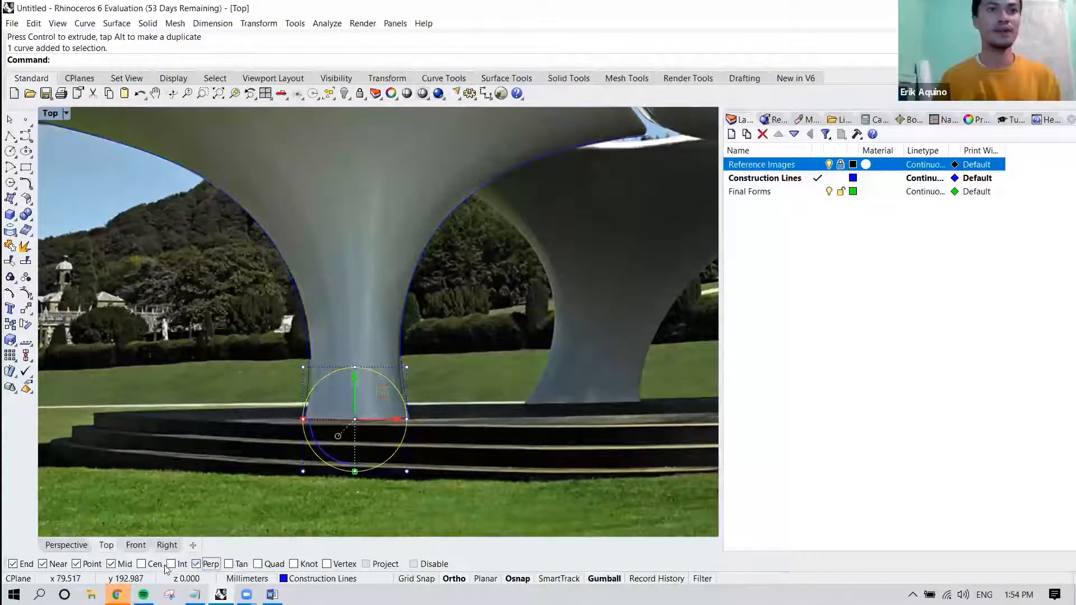
{"action": "left_click", "coordinate": [112, 567]}
{"action": "left_click", "coordinate": [77, 565]}
{"action": "left_click", "coordinate": [43, 565]}
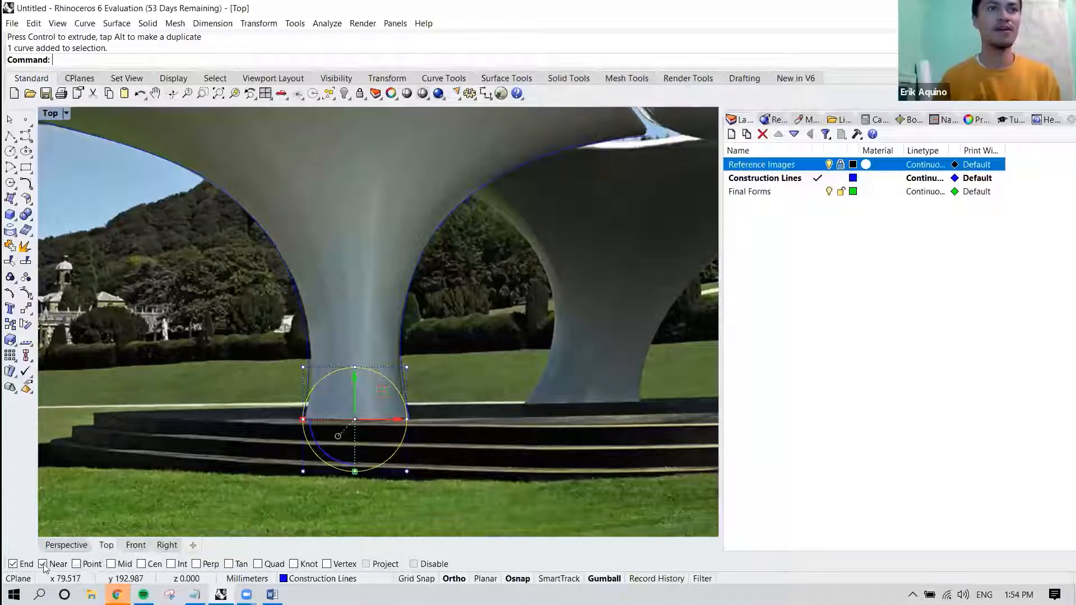
{"action": "left_click", "coordinate": [13, 564]}
{"action": "left_click", "coordinate": [143, 564]}
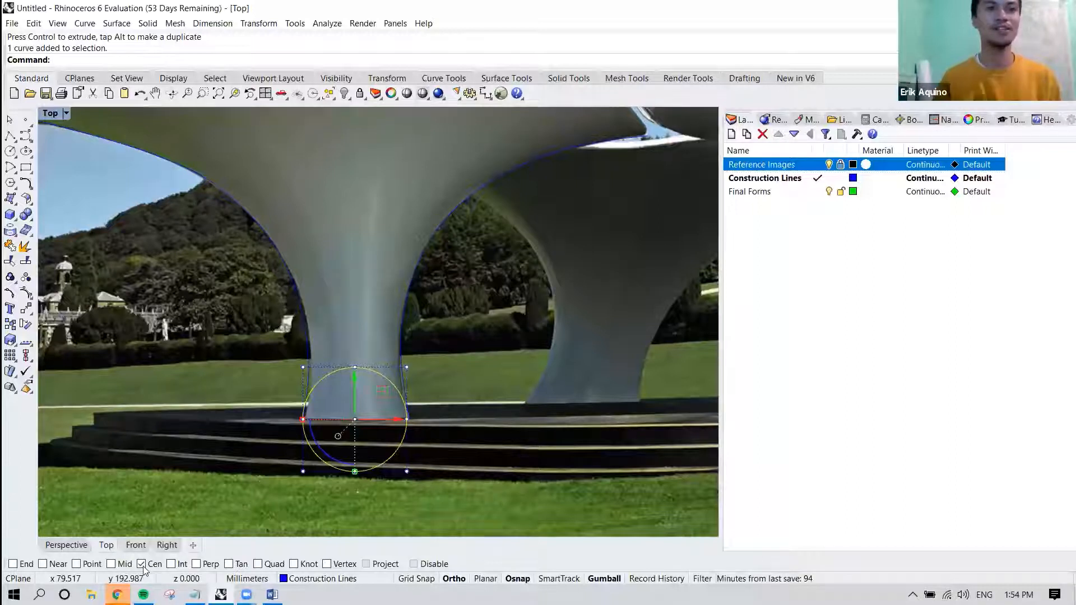
Draw a smaller concentric circle of about 3 mm radius inside the circle at the front-left column's base, snapping to its center.
{"action": "left_click", "coordinate": [445, 419]}
{"action": "left_click", "coordinate": [377, 373]}
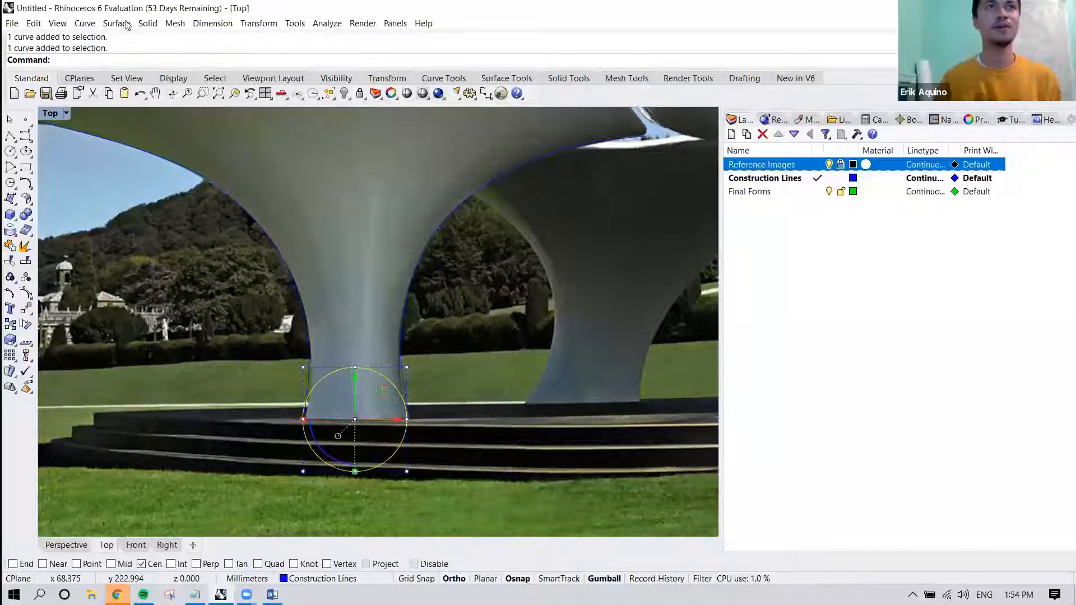
{"action": "left_click", "coordinate": [85, 23]}
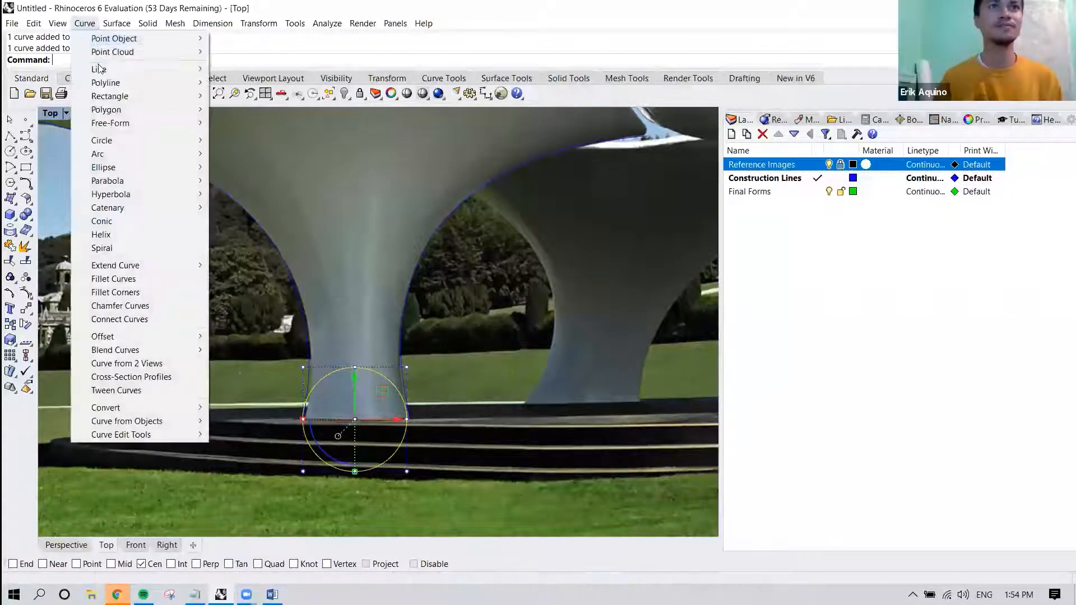
{"action": "mouse_move", "coordinate": [121, 141]}
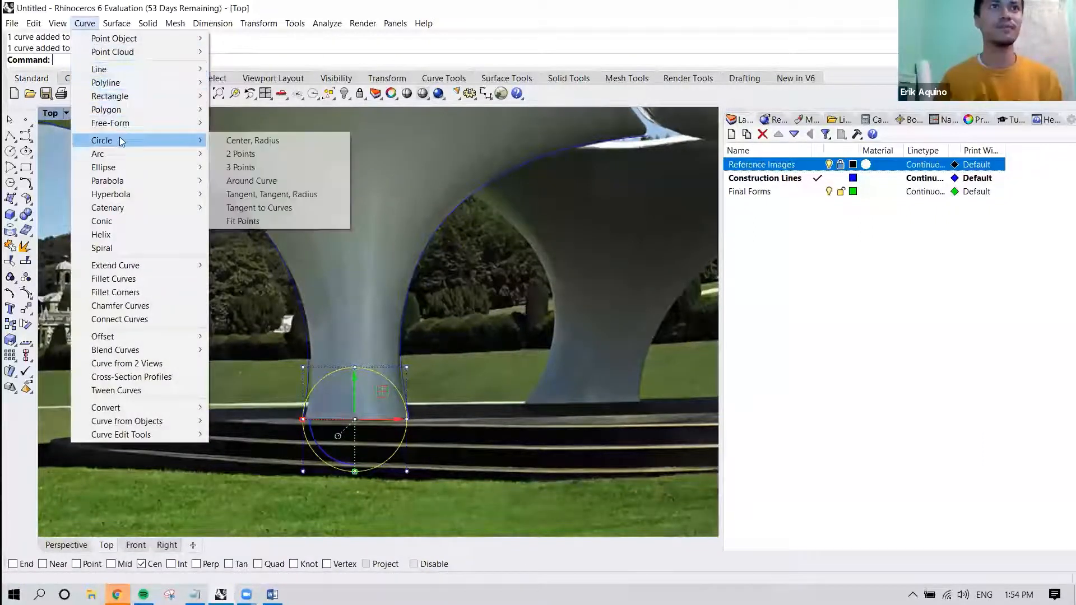
{"action": "left_click", "coordinate": [233, 141]}
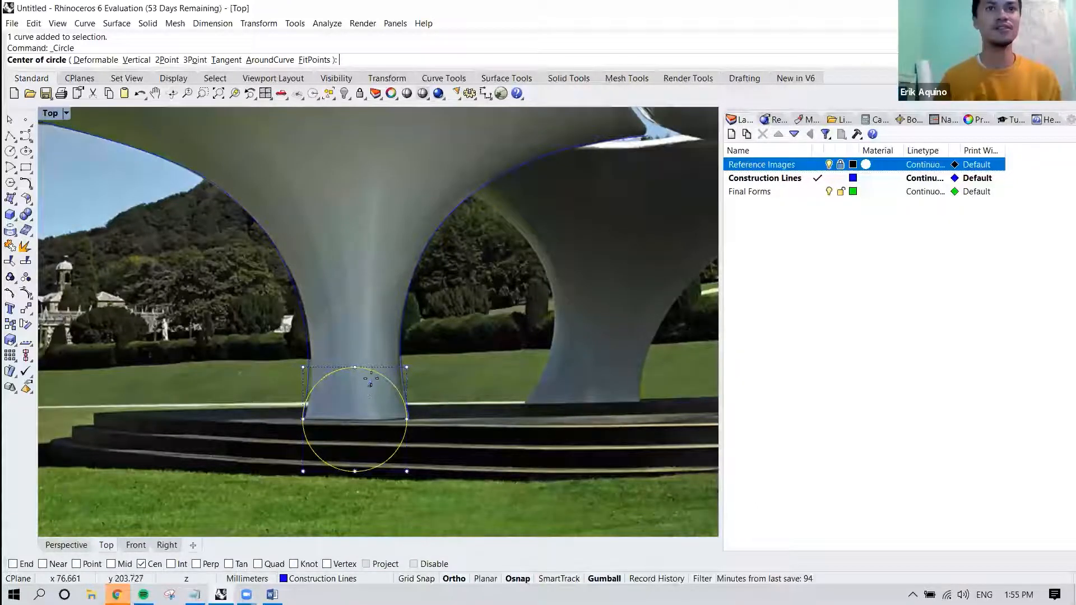
{"action": "right_click_drag", "start_coordinate": [376, 375], "coordinate": [377, 340]}
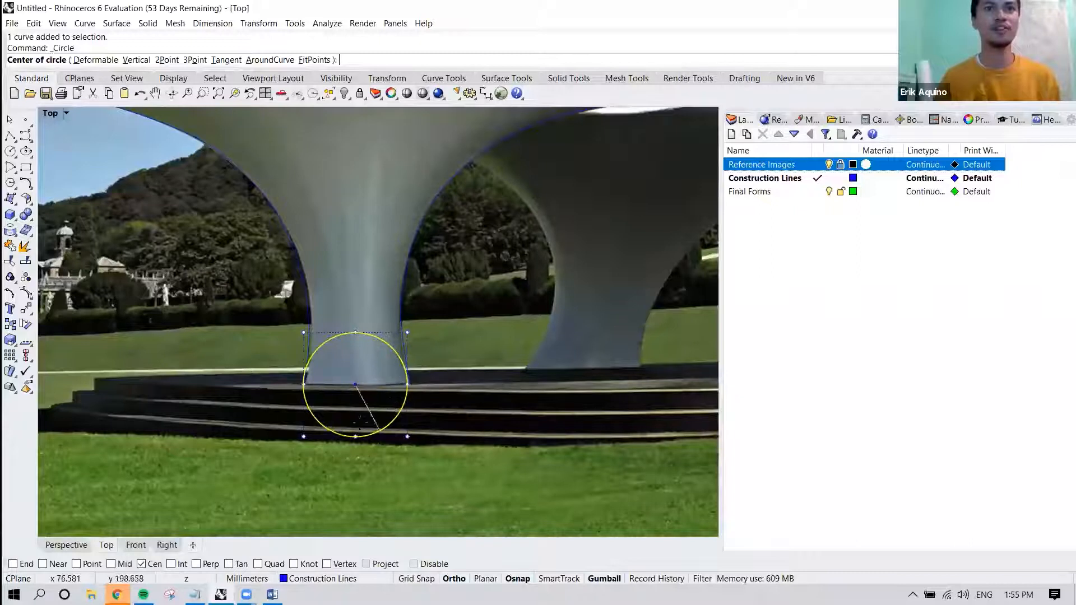
{"action": "left_click", "coordinate": [324, 421]}
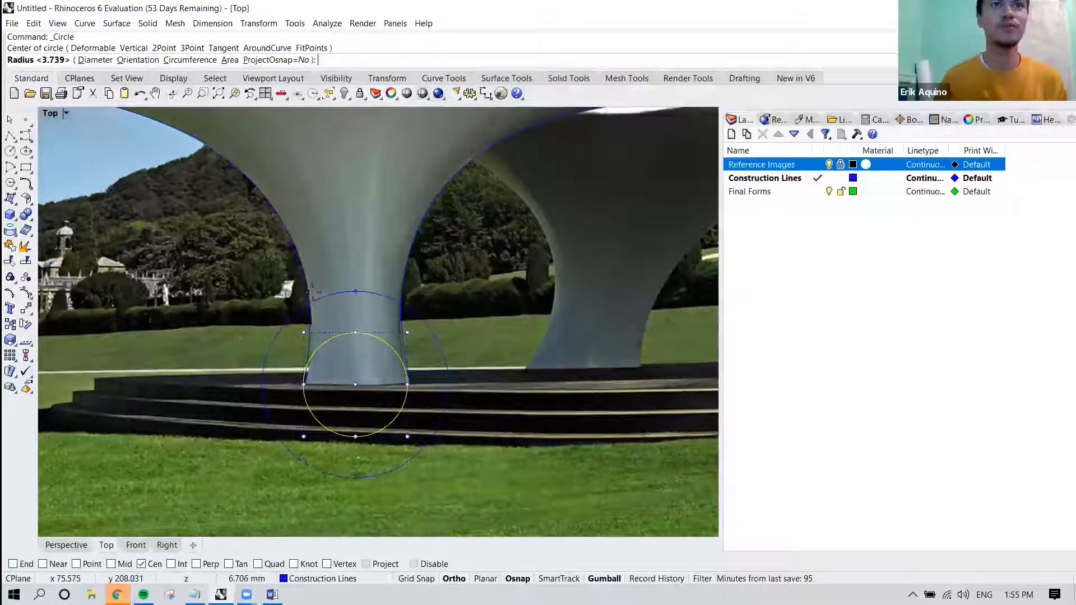
{"action": "right_click_drag", "start_coordinate": [313, 307], "coordinate": [297, 308]}
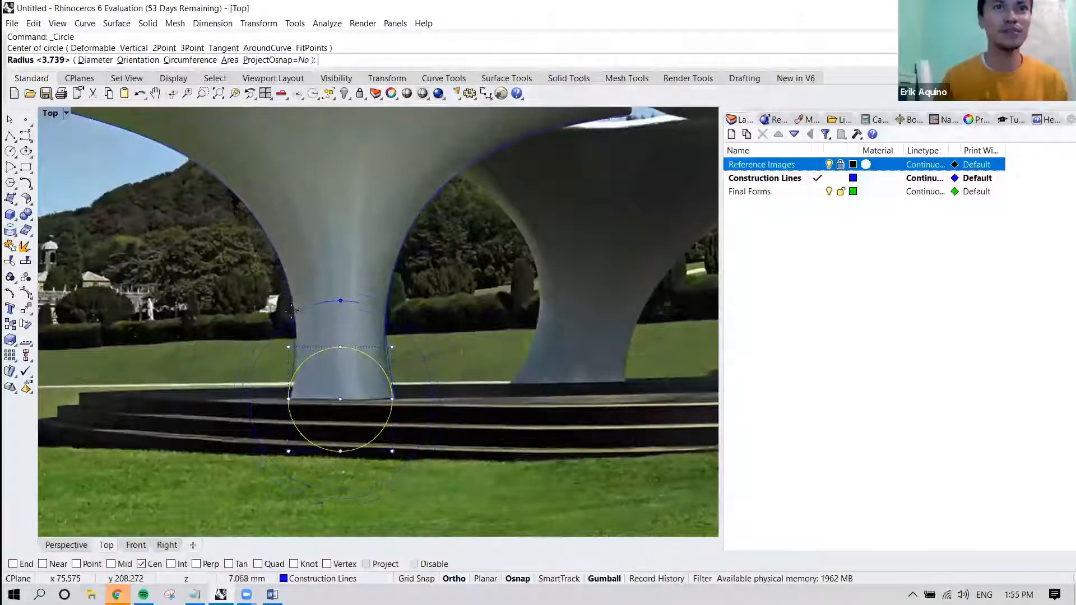
{"action": "left_click", "coordinate": [298, 395]}
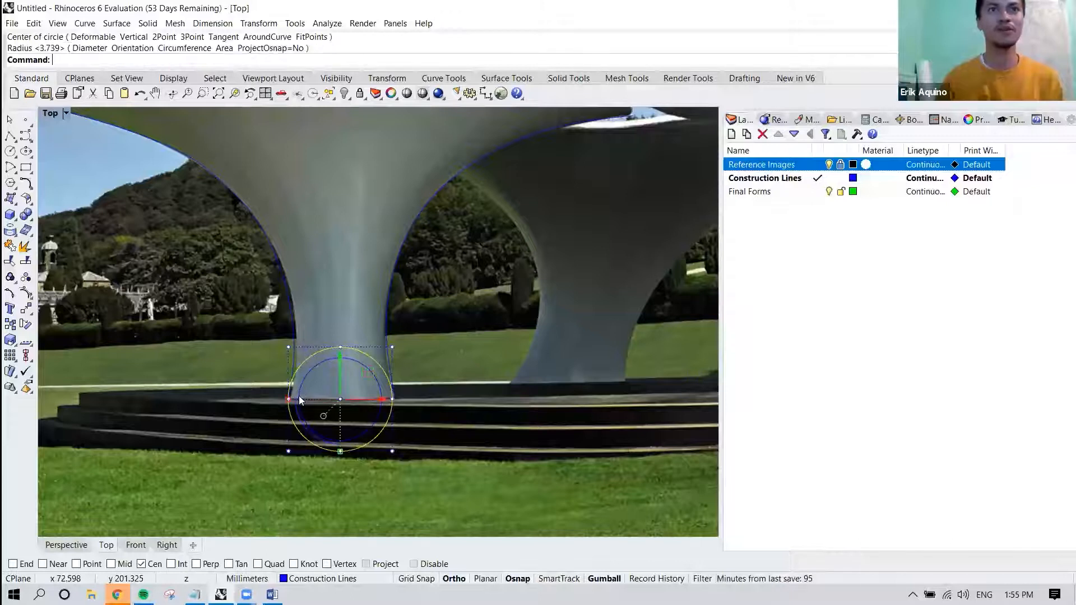
{"action": "scroll", "coordinate": [352, 344], "scroll_direction": "down", "scroll_amount": 3}
{"action": "key", "text": "Escape"}
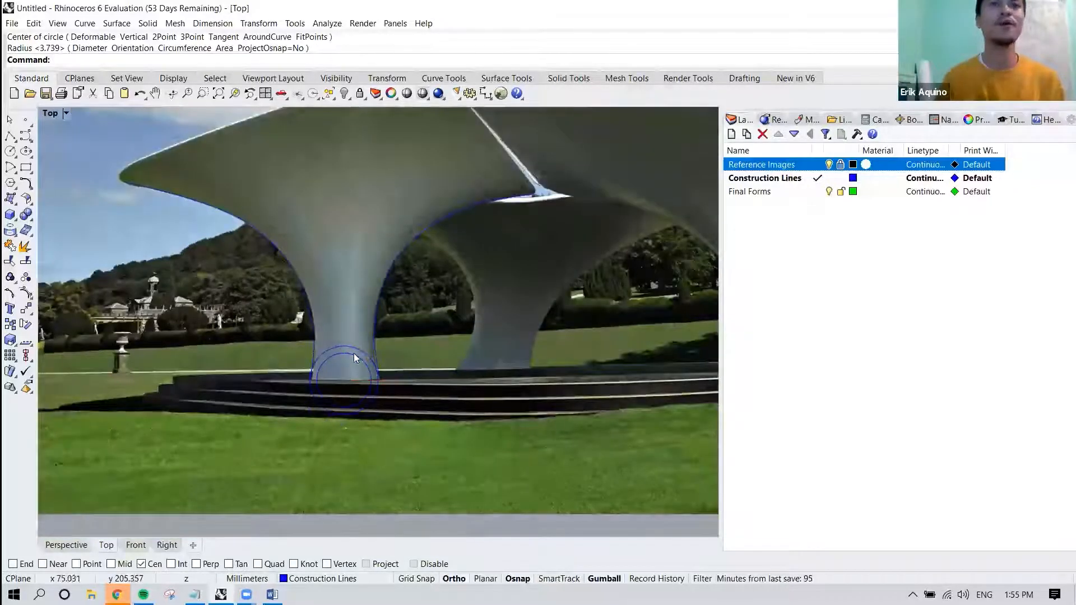
{"action": "scroll", "coordinate": [358, 349], "scroll_direction": "up", "scroll_amount": 4}
{"action": "left_click", "coordinate": [339, 344]}
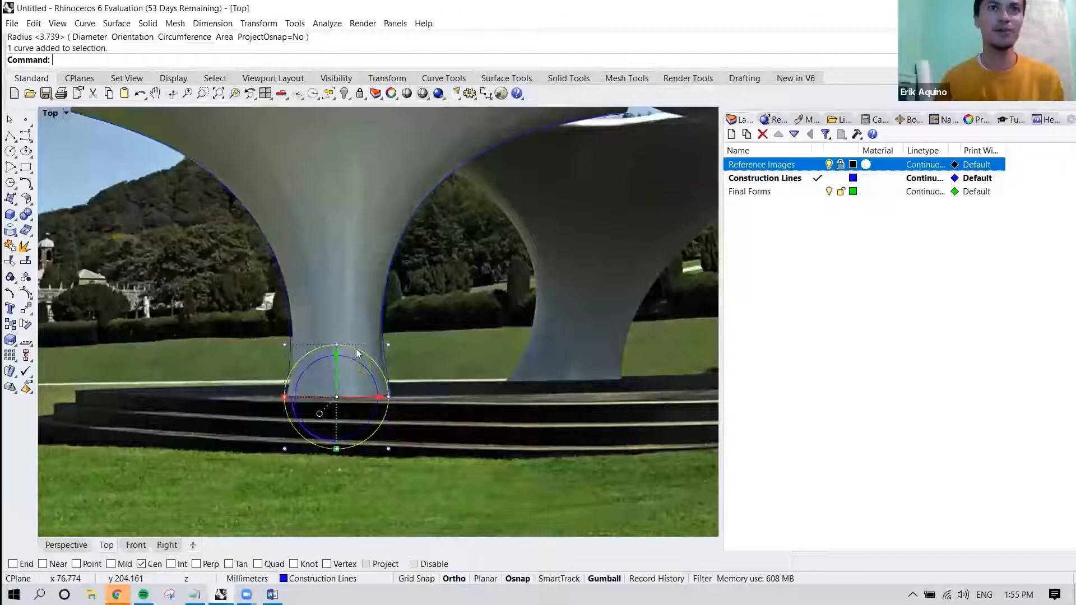
{"action": "left_click", "coordinate": [356, 359]}
{"action": "scroll", "coordinate": [334, 300], "scroll_direction": "down", "scroll_amount": 3}
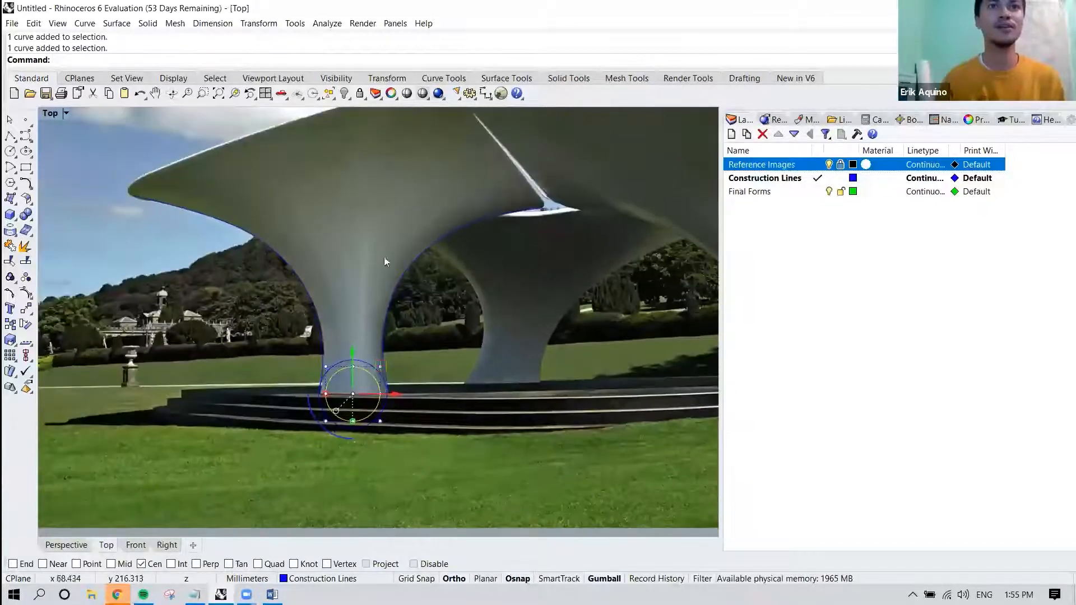
{"action": "right_click_drag", "start_coordinate": [384, 251], "coordinate": [372, 316]}
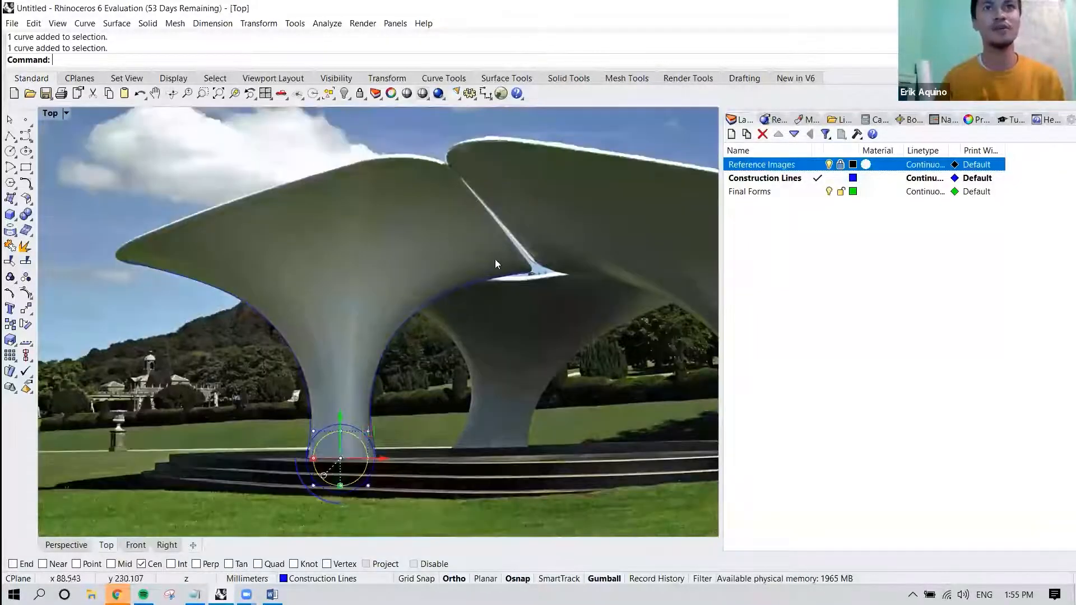
{"action": "left_click", "coordinate": [529, 422]}
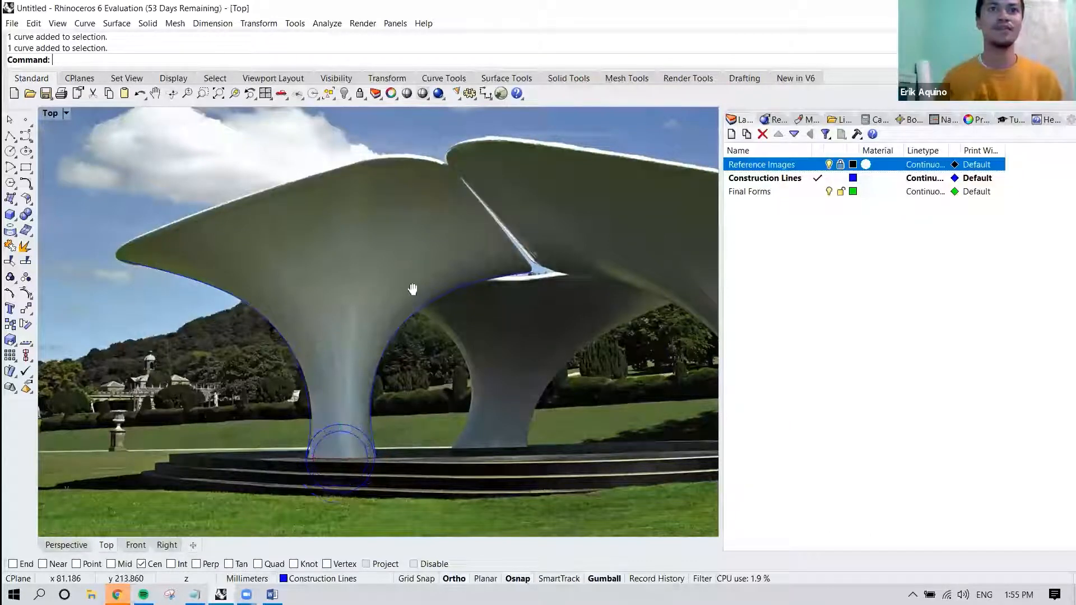
Draw a third circle of about 6.7 mm radius, snapped to the center of the two circles at the column's base.
{"action": "scroll", "coordinate": [392, 372], "scroll_direction": "up", "scroll_amount": 3}
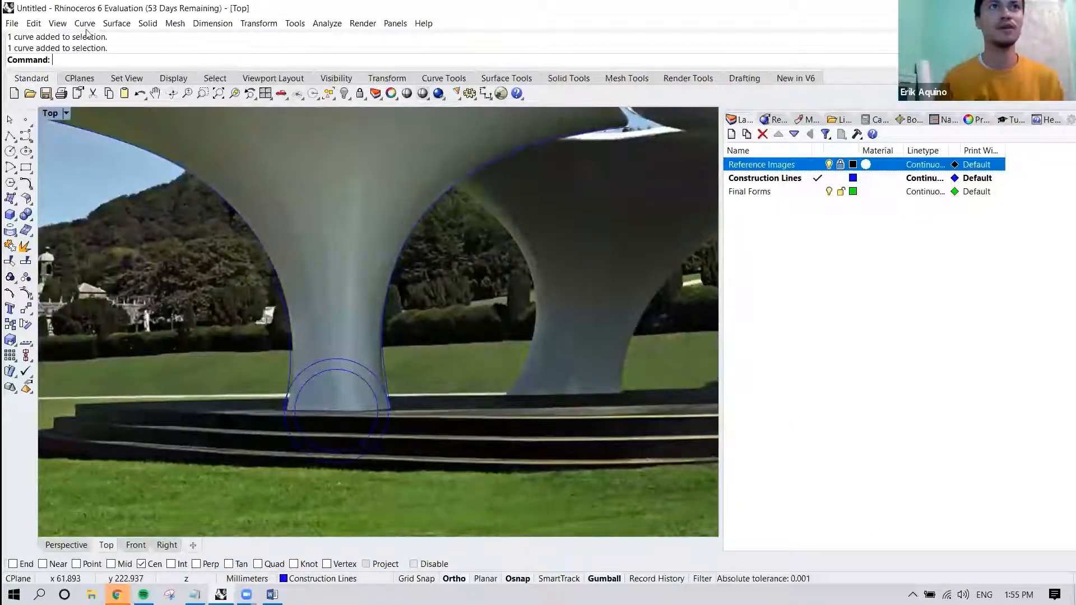
{"action": "left_click", "coordinate": [84, 23]}
{"action": "mouse_move", "coordinate": [185, 140]}
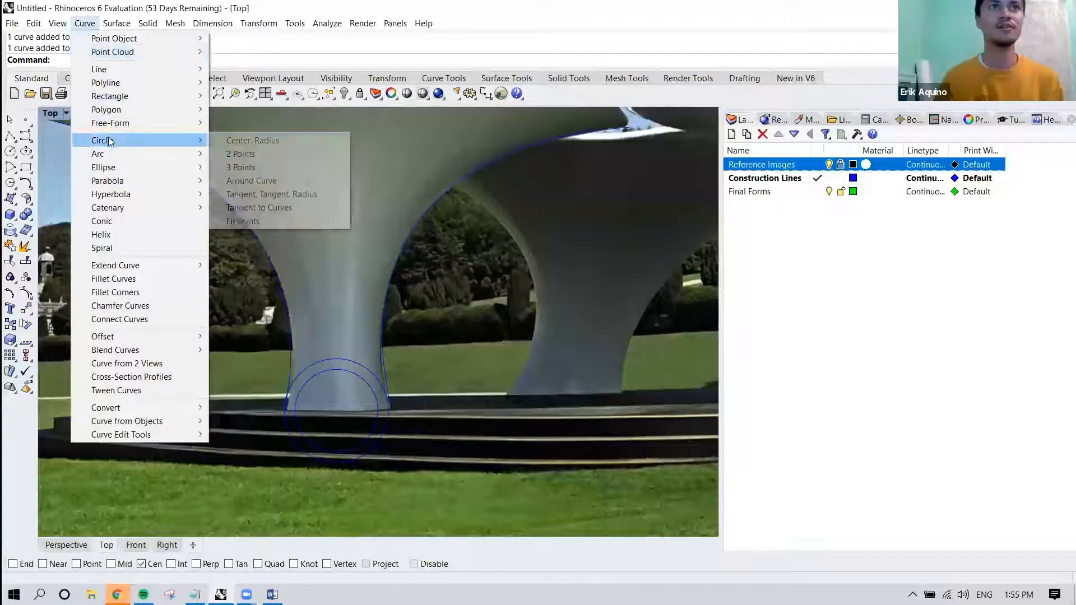
{"action": "left_click", "coordinate": [230, 145]}
{"action": "scroll", "coordinate": [317, 256], "scroll_direction": "down", "scroll_amount": 2}
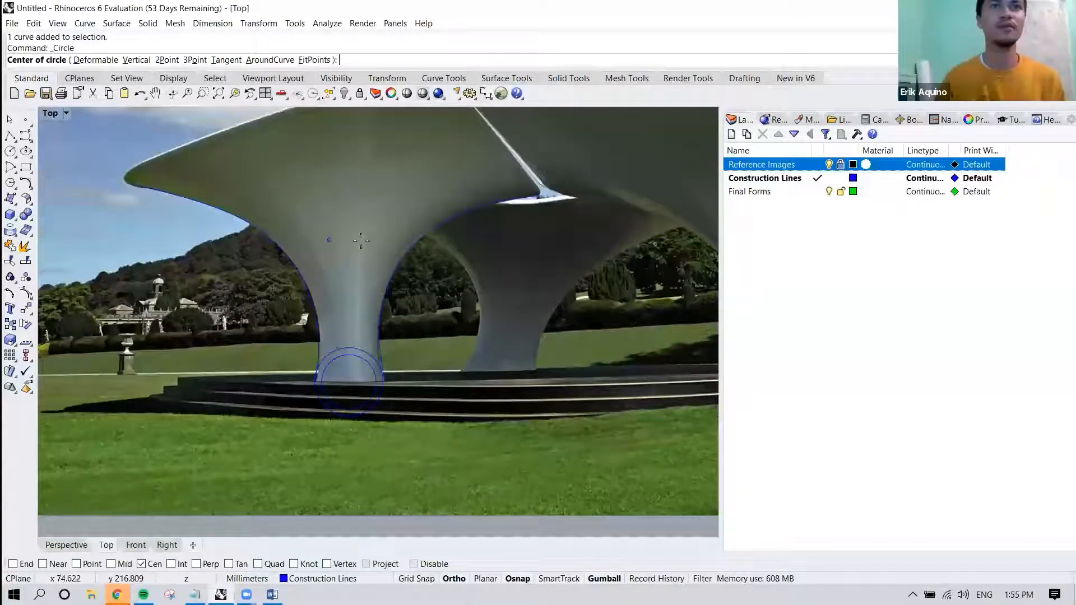
{"action": "right_click_drag", "start_coordinate": [297, 253], "coordinate": [286, 270]}
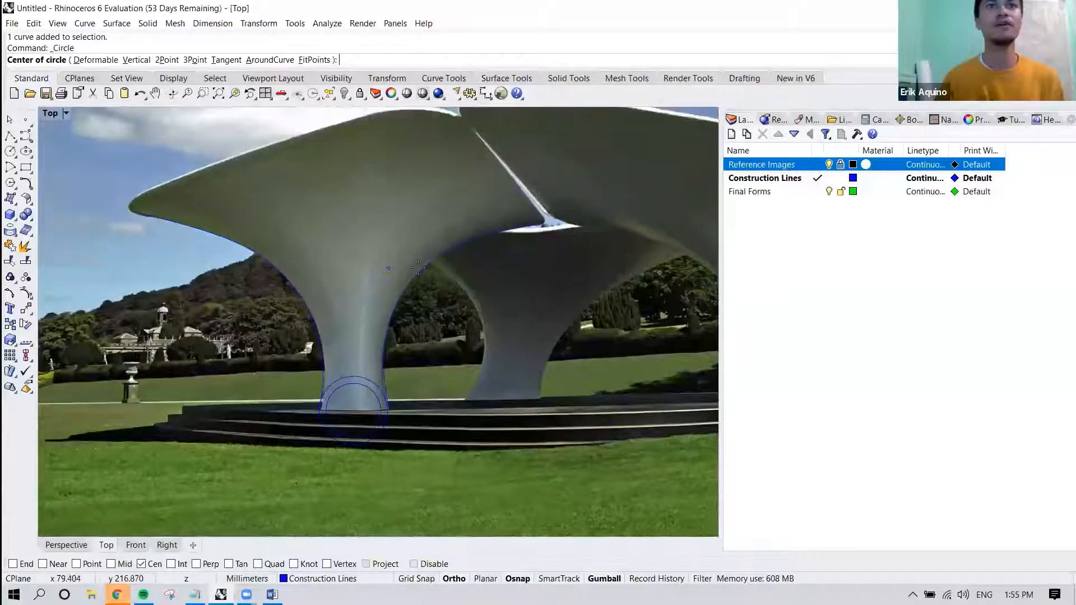
{"action": "left_click", "coordinate": [385, 388]}
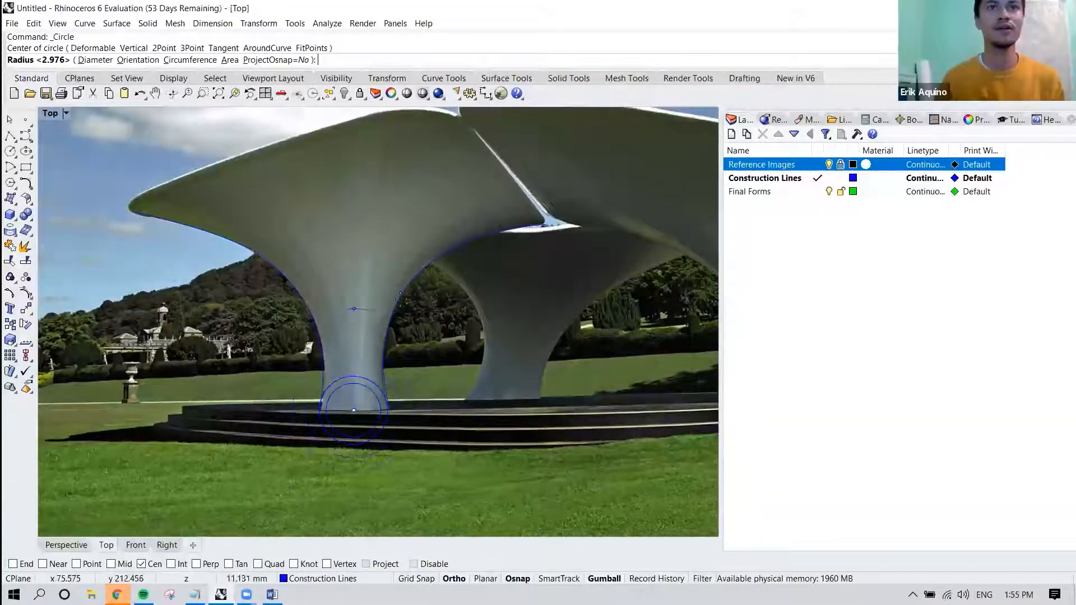
{"action": "left_click", "coordinate": [414, 360]}
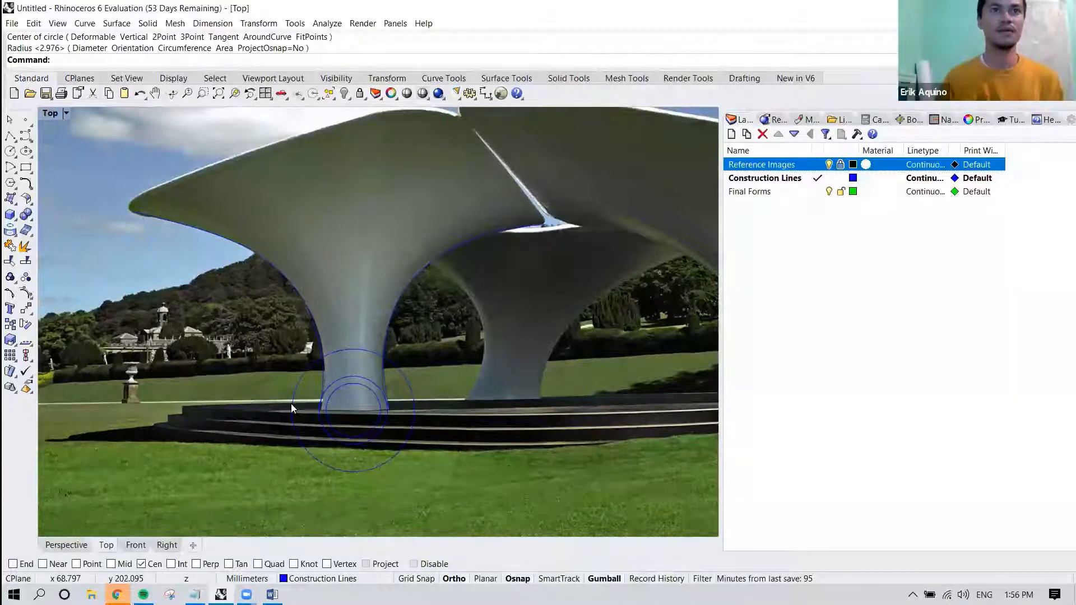
Draw a large outer circle of about 20 mm radius from the same center as the column's base circles.
{"action": "left_click", "coordinate": [93, 22]}
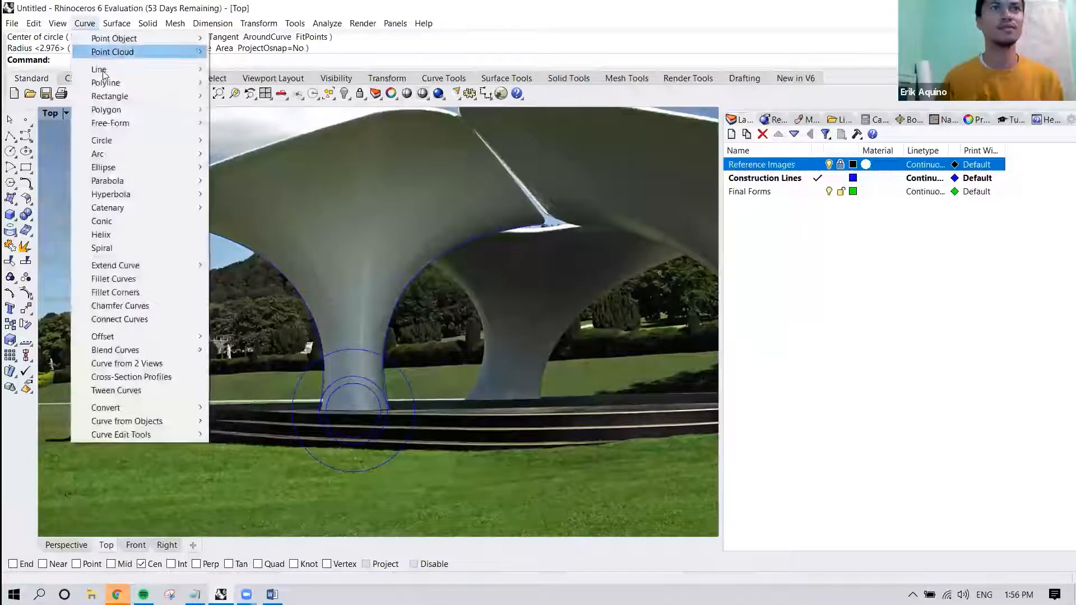
{"action": "mouse_move", "coordinate": [110, 128]}
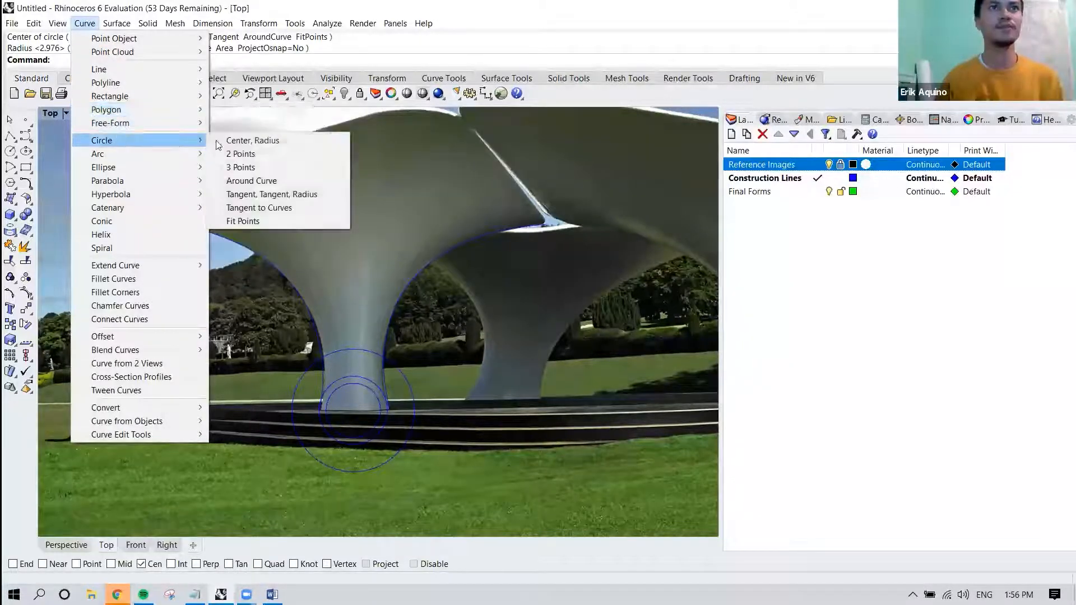
{"action": "left_click", "coordinate": [241, 140]}
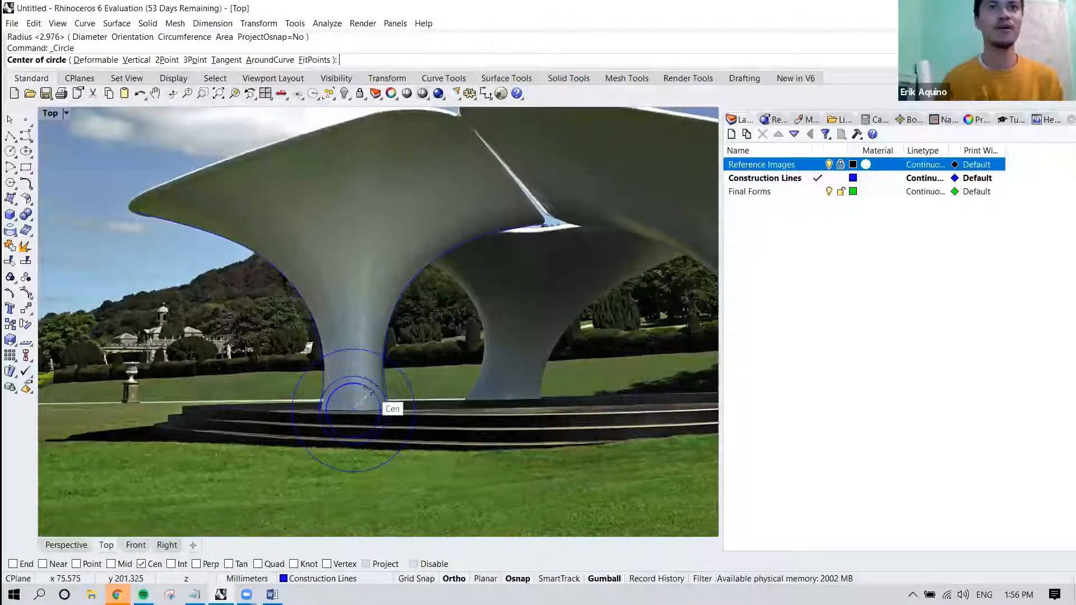
{"action": "left_click", "coordinate": [381, 405]}
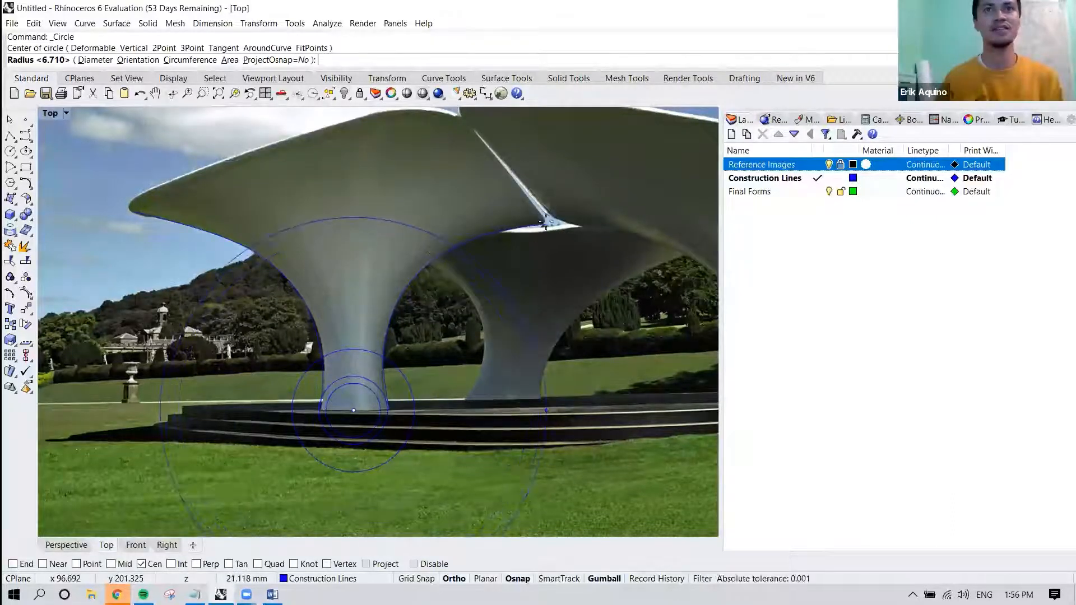
{"action": "left_click", "coordinate": [537, 364]}
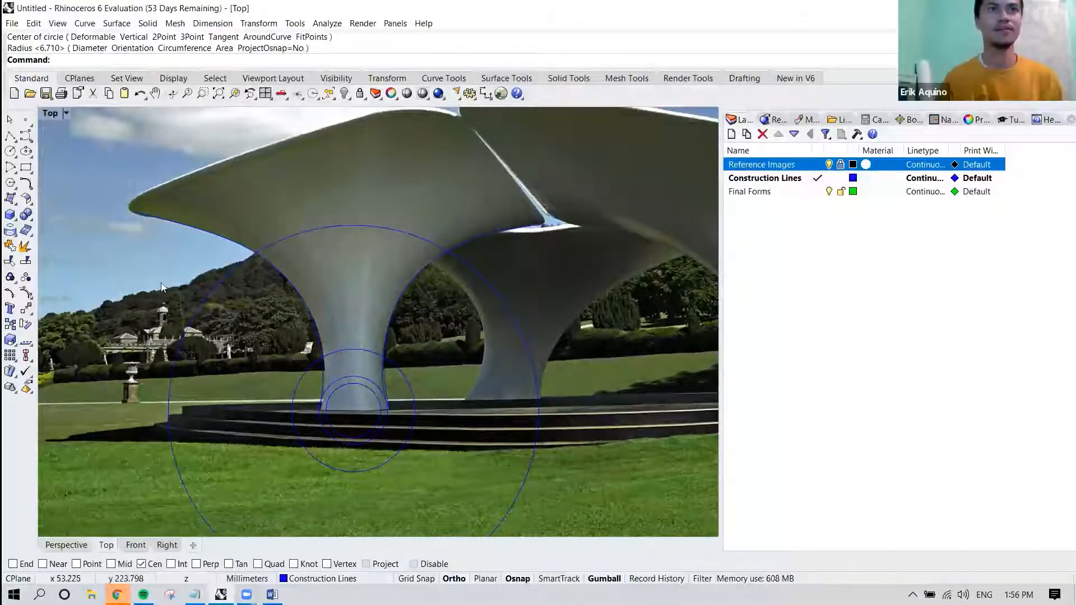
Select the two profile curves traced along both sides of the front-left column.
{"action": "right_click_drag", "start_coordinate": [505, 398], "coordinate": [472, 308]}
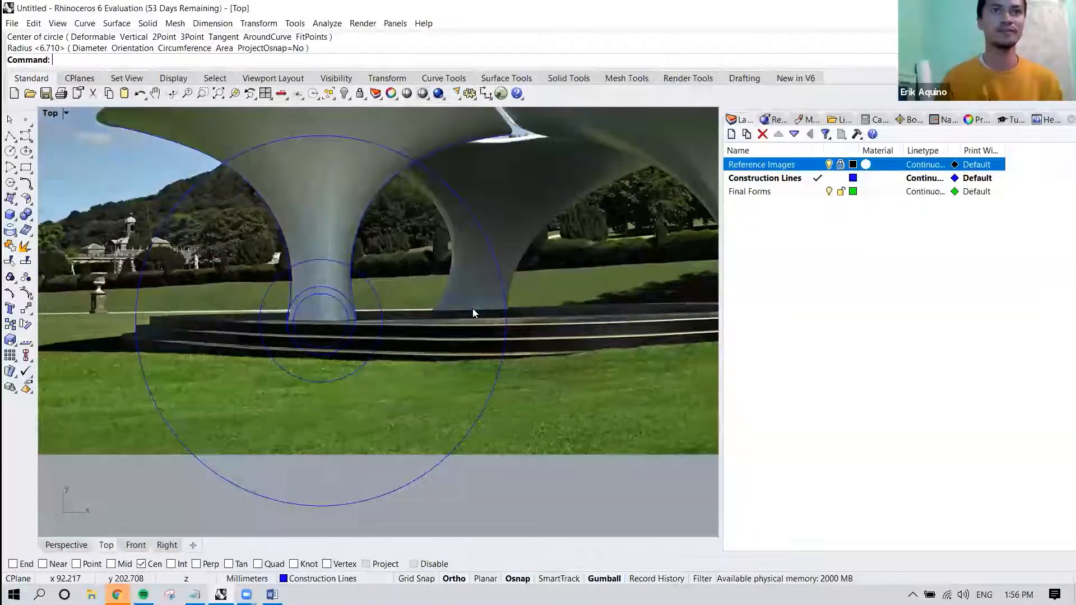
{"action": "right_click_drag", "start_coordinate": [375, 264], "coordinate": [375, 305]}
{"action": "left_click", "coordinate": [359, 277]}
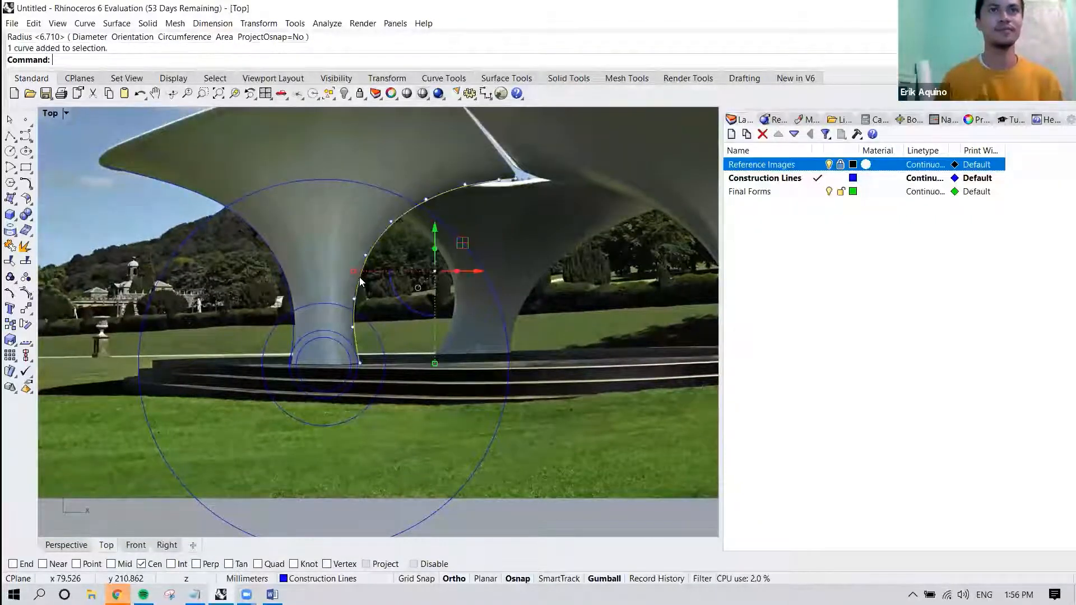
{"action": "left_click", "coordinate": [279, 271], "text": "shift"}
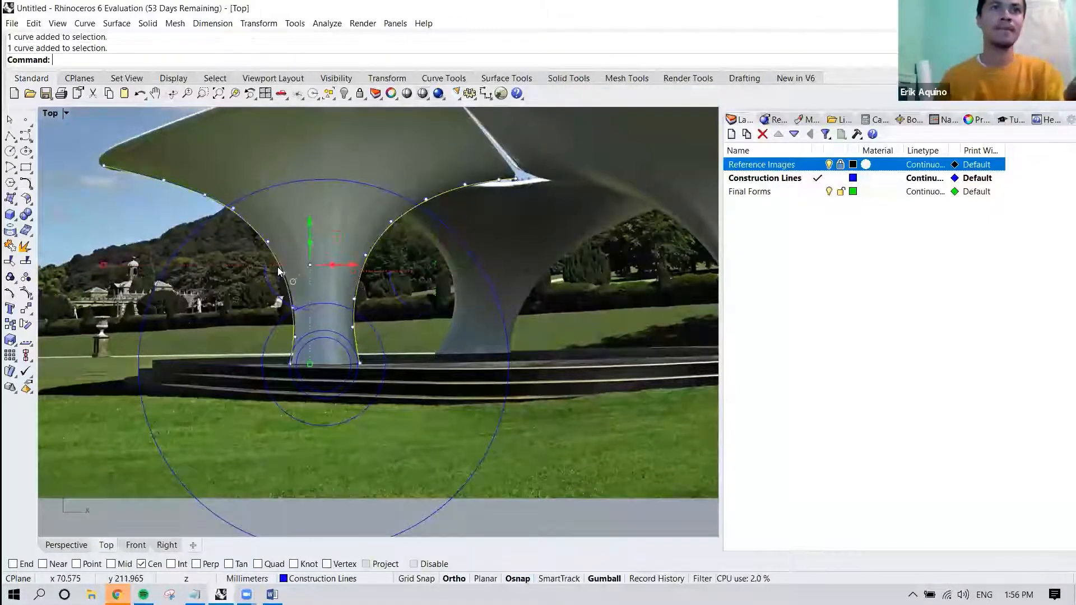
{"action": "right_click_drag", "start_coordinate": [108, 481], "coordinate": [135, 451]}
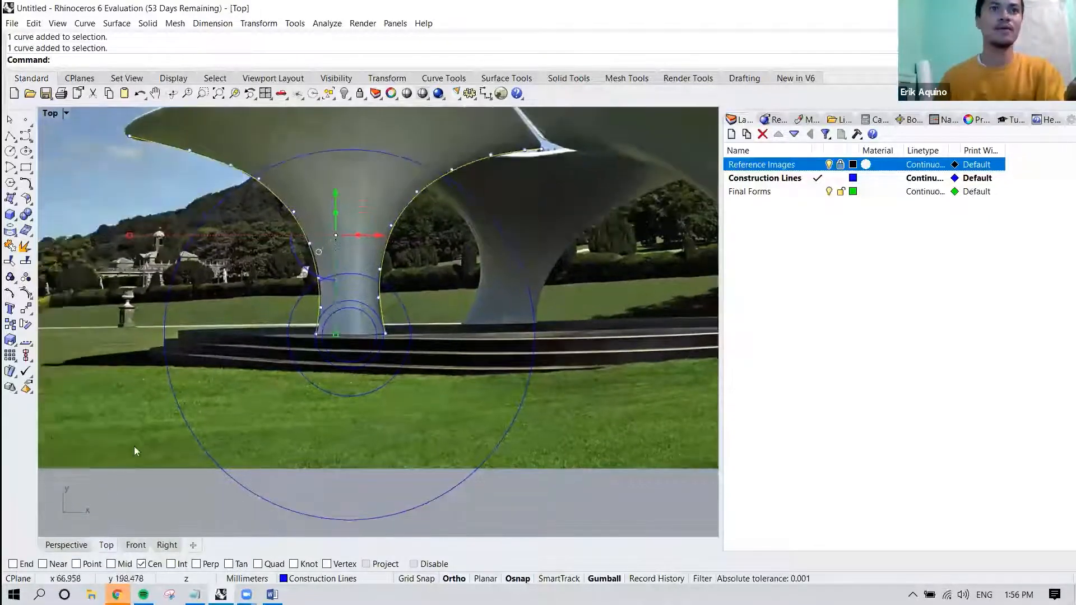
In the Perspective view, examine how the four concentric circles sit relative to the flat picture and its selected profile curves.
{"action": "left_click", "coordinate": [79, 544]}
{"action": "right_click_drag", "start_coordinate": [381, 348], "coordinate": [219, 342]}
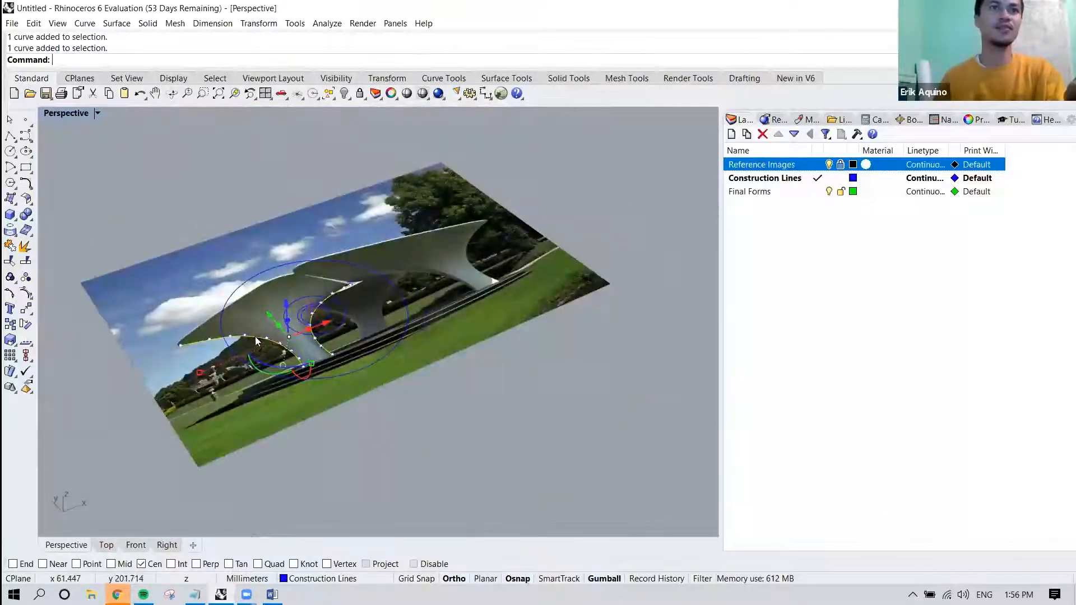
{"action": "right_click_drag", "start_coordinate": [293, 329], "coordinate": [300, 339]}
{"action": "scroll", "coordinate": [300, 339], "scroll_direction": "up", "scroll_amount": 4}
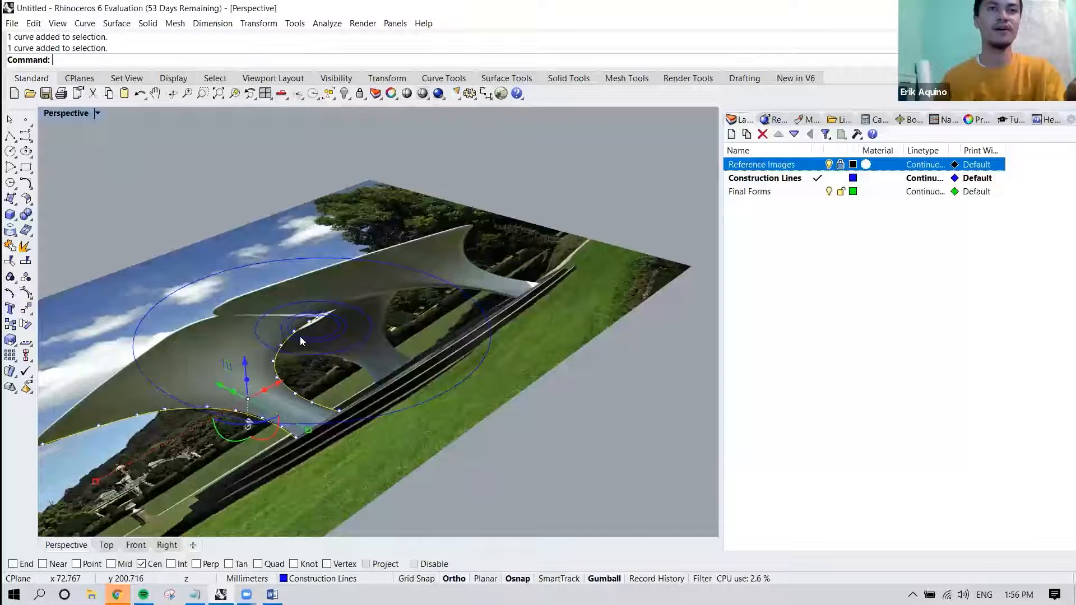
{"action": "right_click_drag", "start_coordinate": [308, 356], "coordinate": [235, 332]}
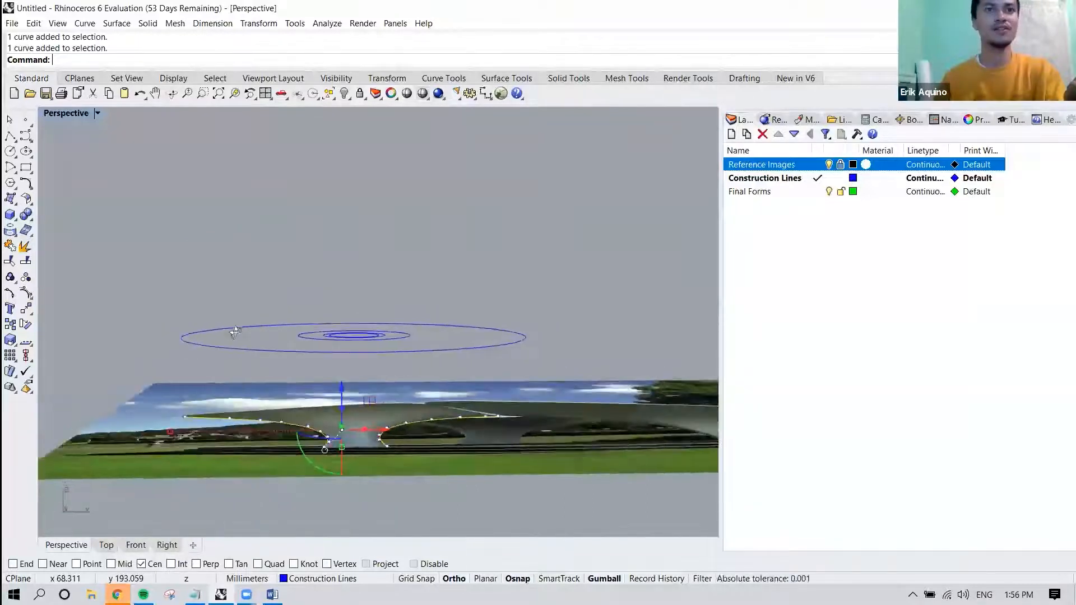
{"action": "right_click_drag", "start_coordinate": [382, 455], "coordinate": [355, 437]}
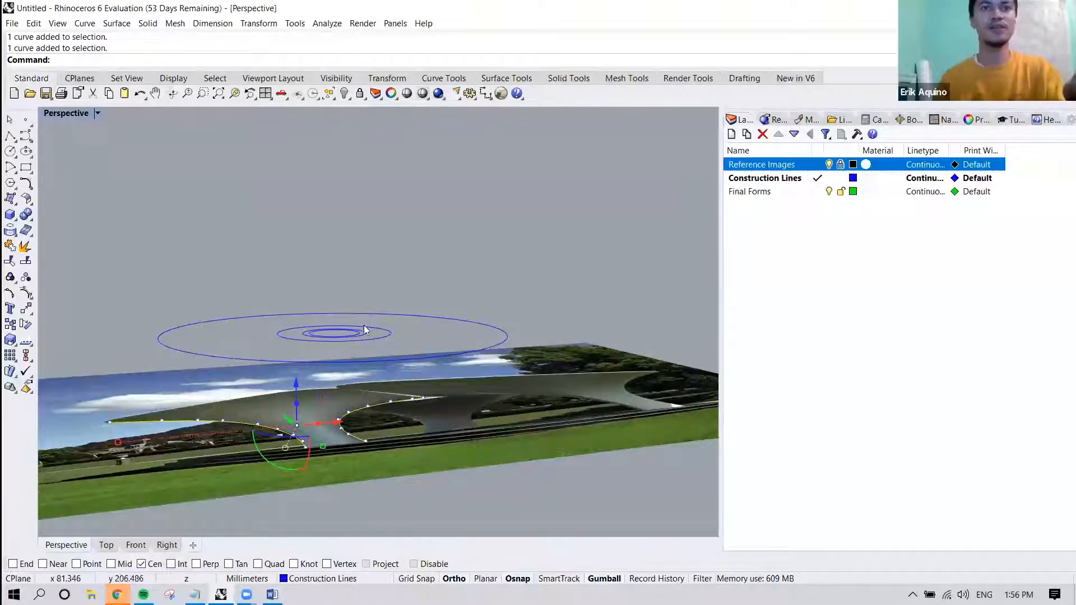
Move both profile curves vertically up about 13.5 mm to the plane of the concentric circles, with End and Near snaps enabled.
{"action": "type", "text": "Move"}
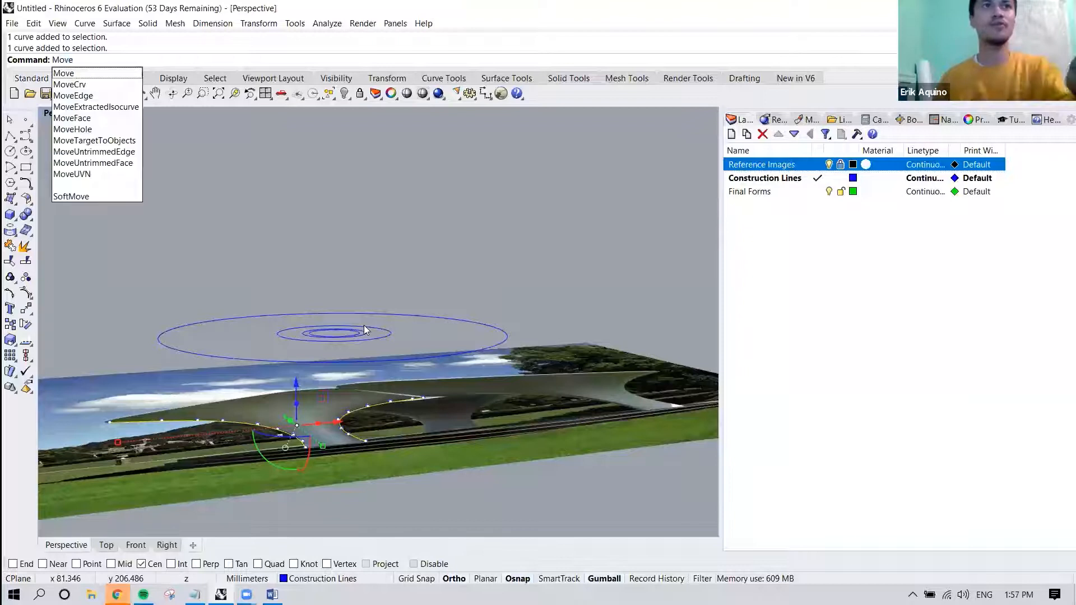
{"action": "key", "text": "Return"}
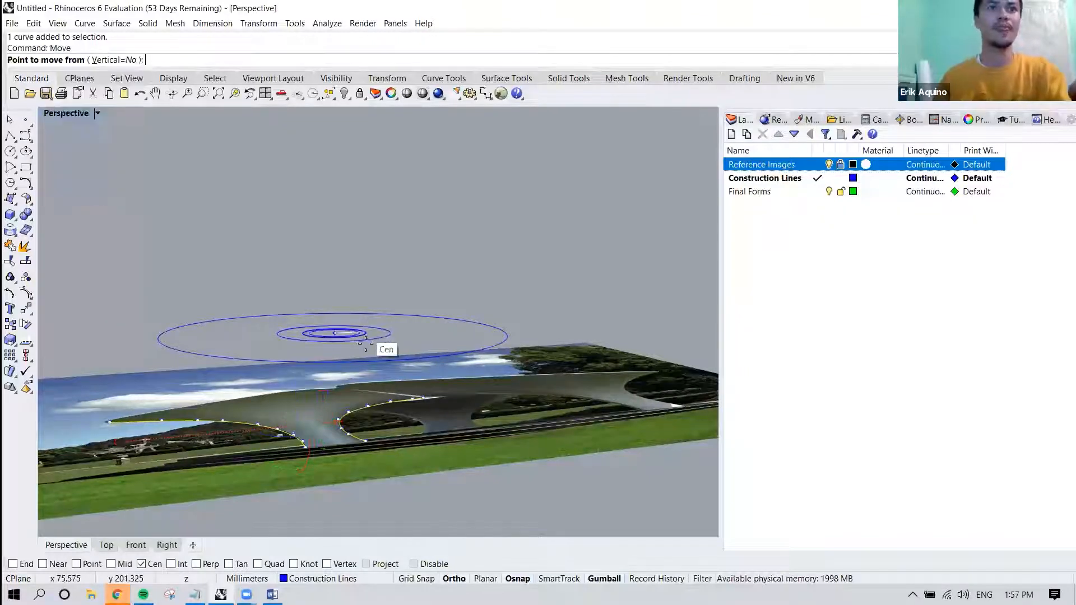
{"action": "right_click_drag", "start_coordinate": [310, 285], "coordinate": [363, 215]}
{"action": "left_click", "coordinate": [116, 61]}
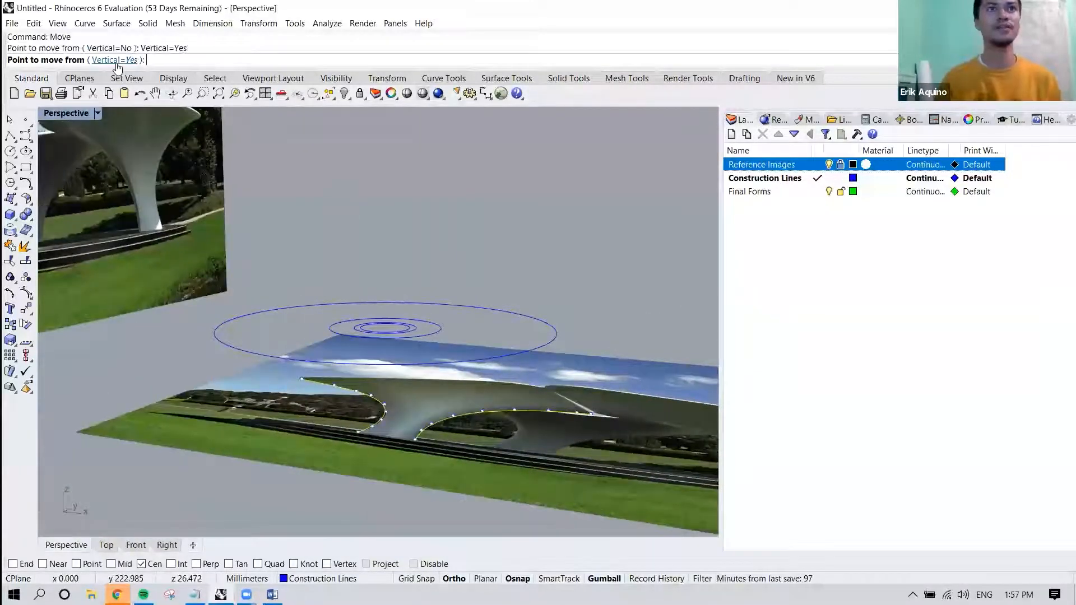
{"action": "right_click_drag", "start_coordinate": [396, 450], "coordinate": [406, 445]}
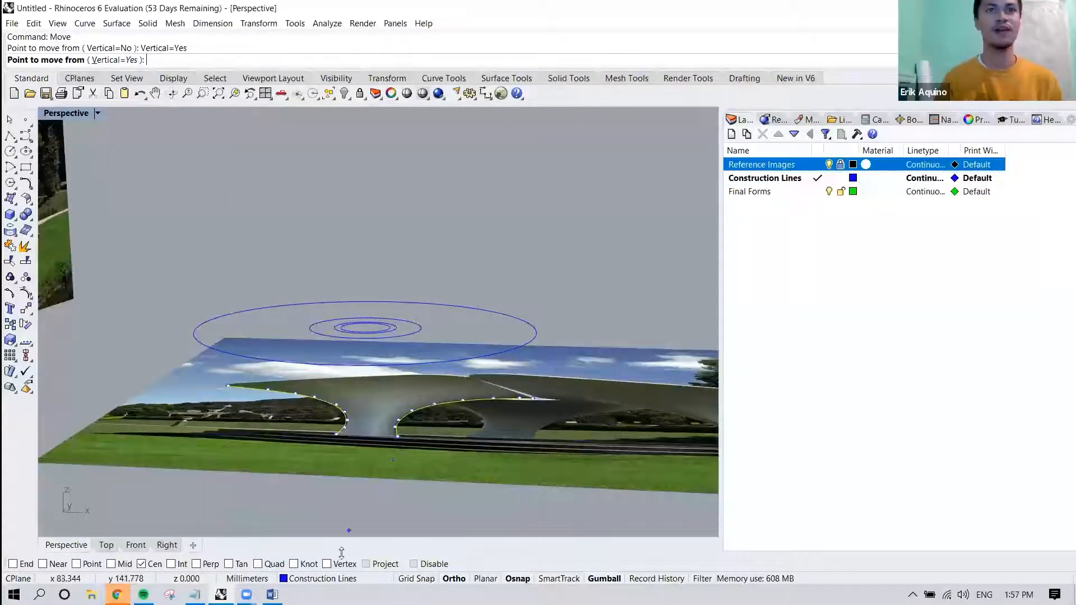
{"action": "left_click", "coordinate": [13, 563]}
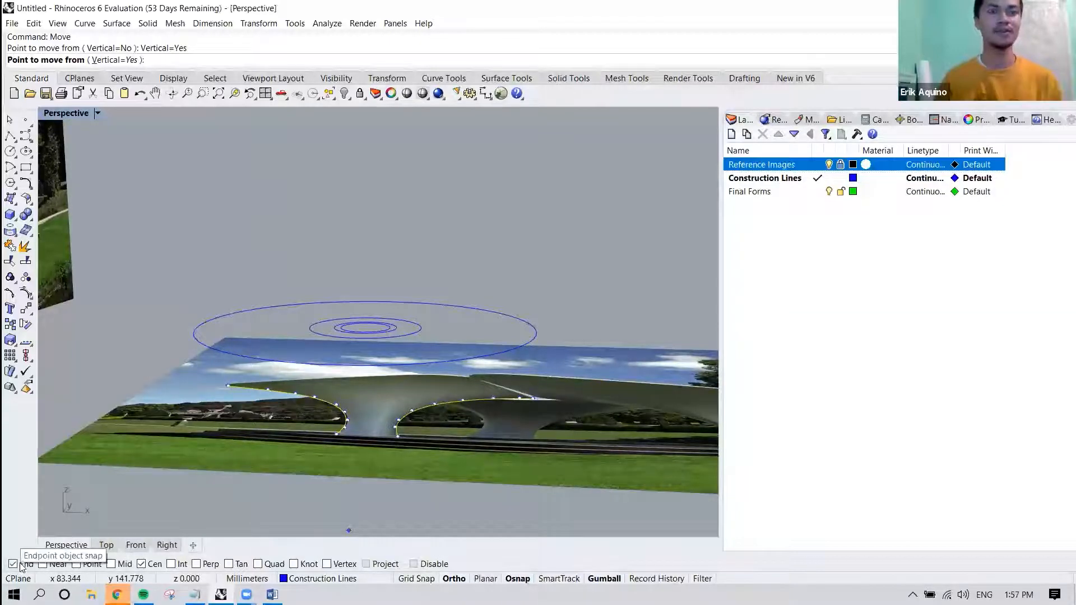
{"action": "left_click", "coordinate": [43, 564]}
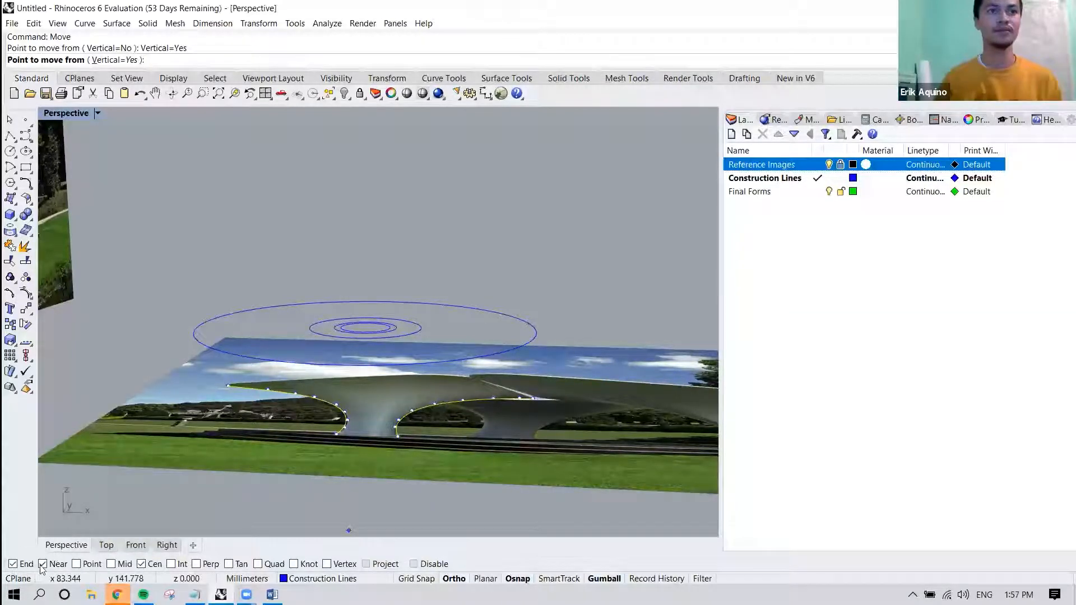
{"action": "scroll", "coordinate": [395, 440], "scroll_direction": "up", "scroll_amount": 2}
{"action": "left_click", "coordinate": [399, 436]}
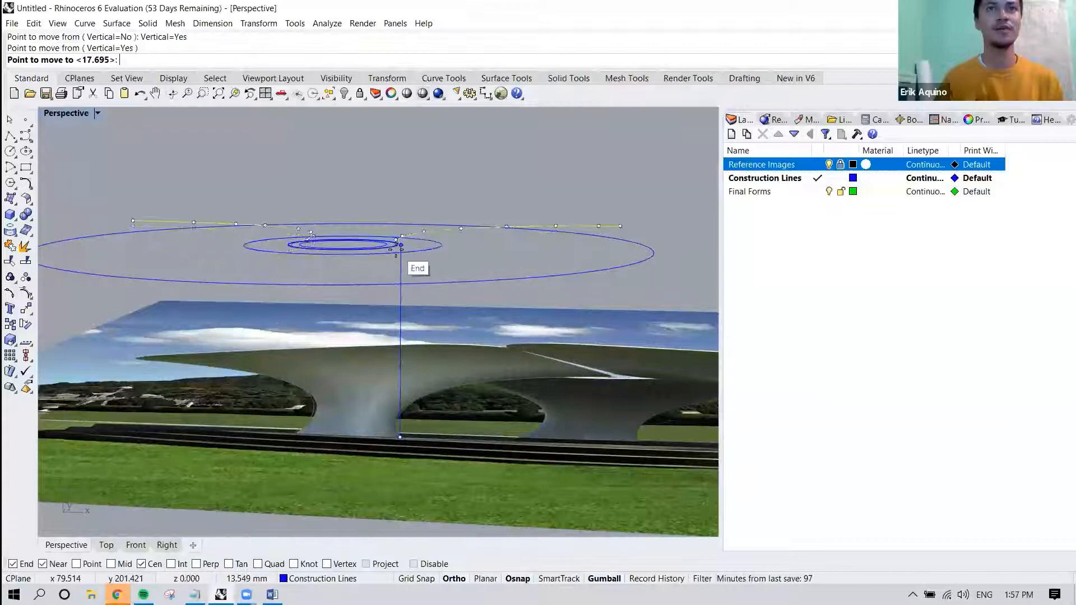
{"action": "scroll", "coordinate": [400, 245], "scroll_direction": "up", "scroll_amount": 1}
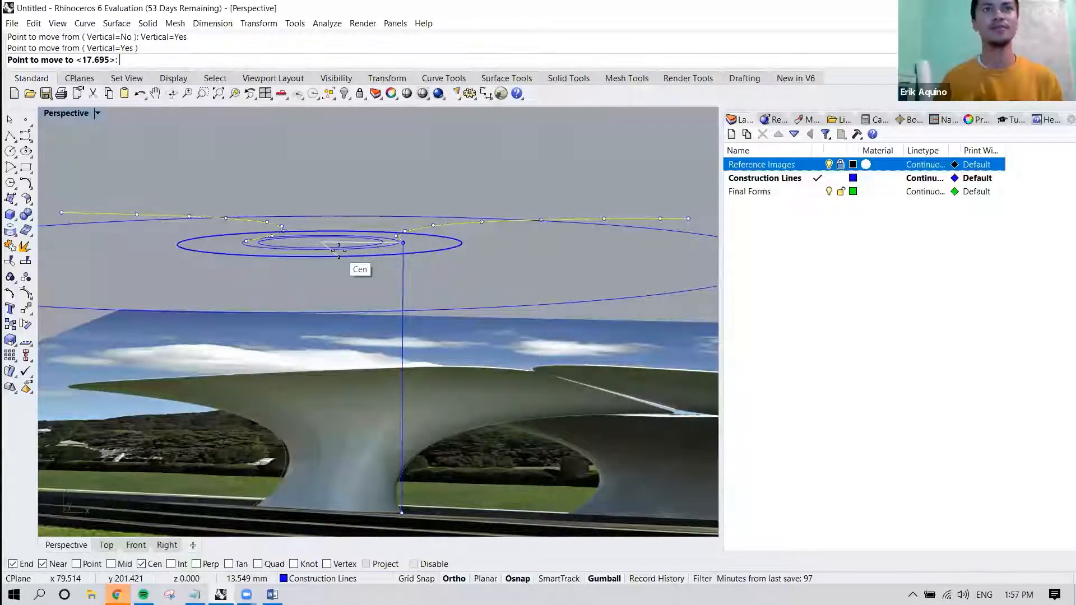
{"action": "left_click", "coordinate": [338, 250]}
Set up a Rotate3D of the two profile curves, with its axis running between their lower end points.
{"action": "right_click_drag", "start_coordinate": [345, 267], "coordinate": [324, 319]}
{"action": "scroll", "coordinate": [325, 270], "scroll_direction": "up", "scroll_amount": 4}
{"action": "right_click_drag", "start_coordinate": [218, 322], "coordinate": [348, 353]}
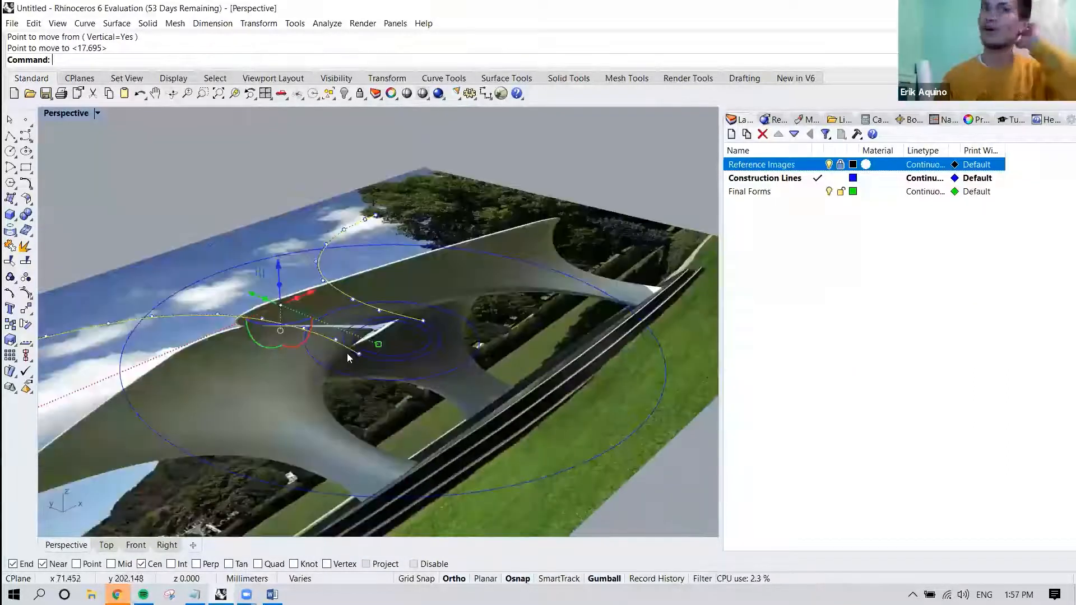
{"action": "key", "text": "Escape"}
{"action": "type", "text": "Rotate3D"}
{"action": "key", "text": "Return"}
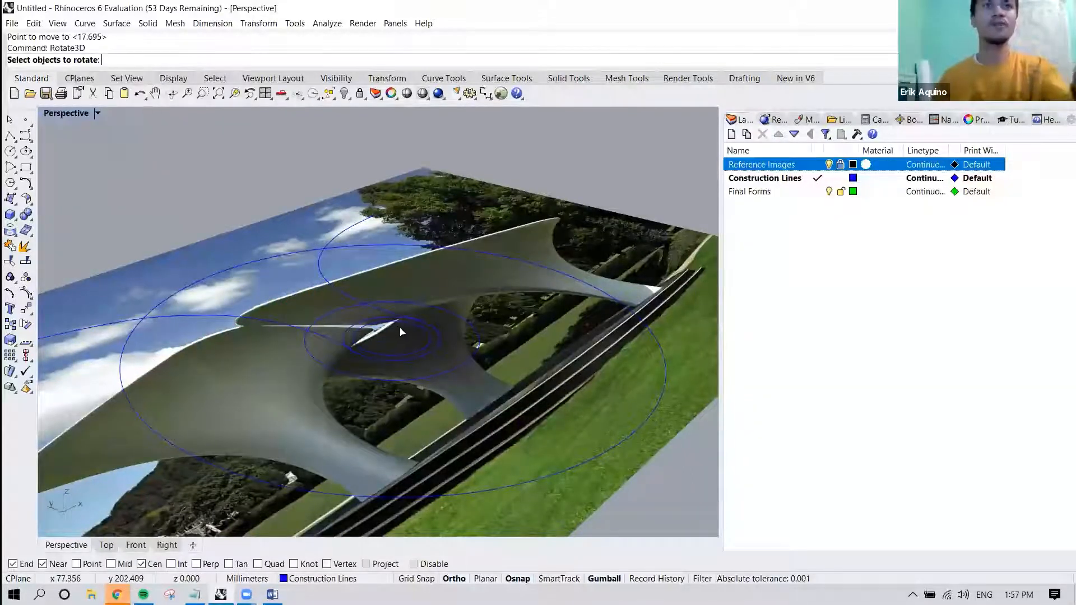
{"action": "left_click", "coordinate": [325, 277]}
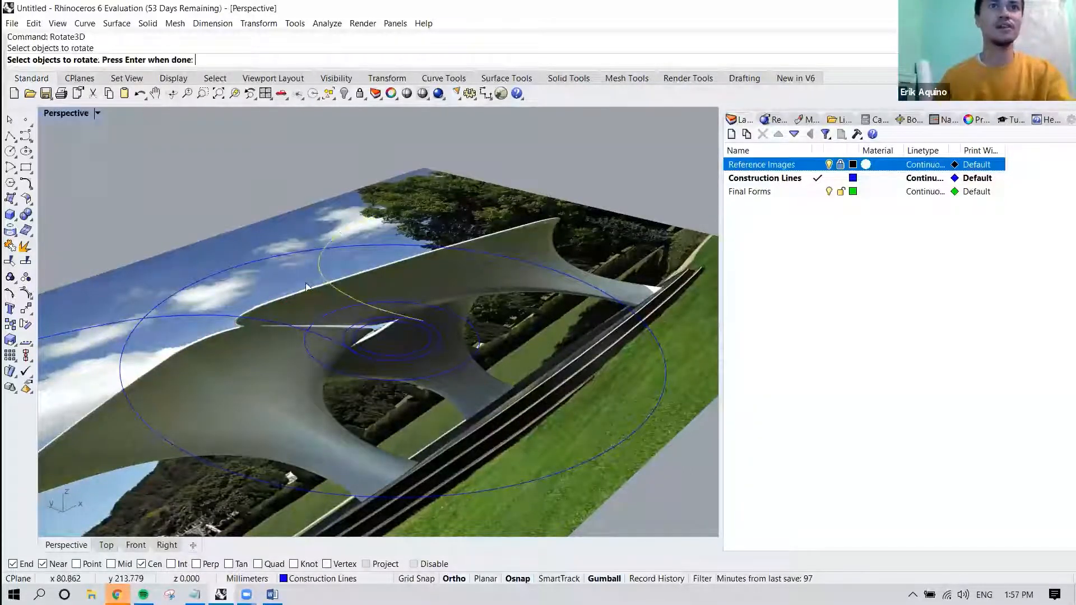
{"action": "left_click", "coordinate": [241, 323]}
{"action": "right_click_drag", "start_coordinate": [325, 326], "coordinate": [270, 318]}
{"action": "key", "text": "Return"}
{"action": "right_click_drag", "start_coordinate": [340, 340], "coordinate": [354, 376]}
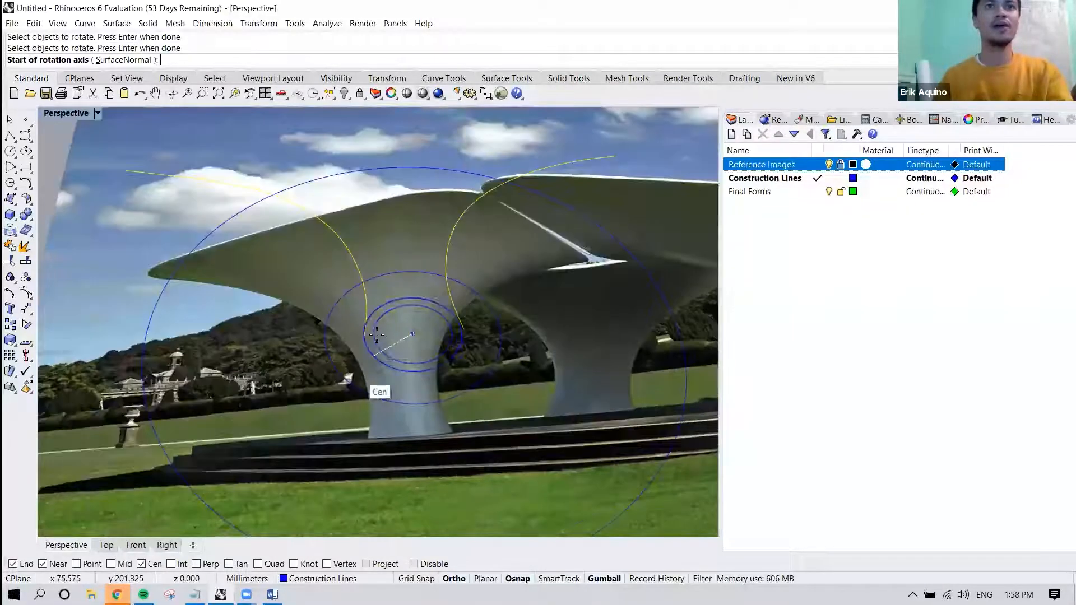
{"action": "scroll", "coordinate": [364, 336], "scroll_direction": "up", "scroll_amount": 5}
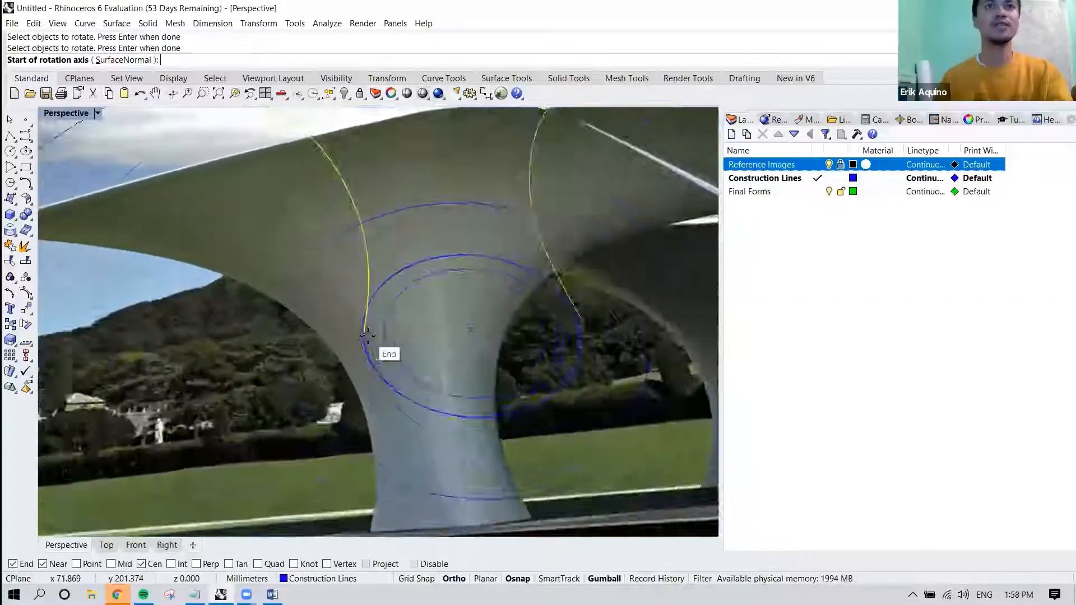
{"action": "left_click", "coordinate": [367, 335]}
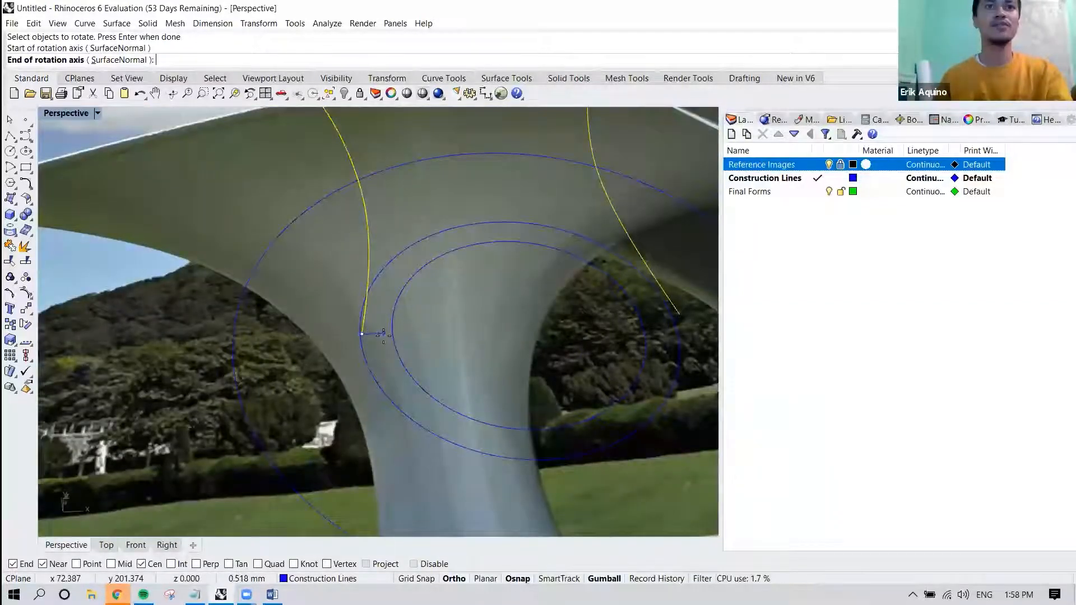
{"action": "right_click_drag", "start_coordinate": [446, 335], "coordinate": [309, 331], "text": "shift"}
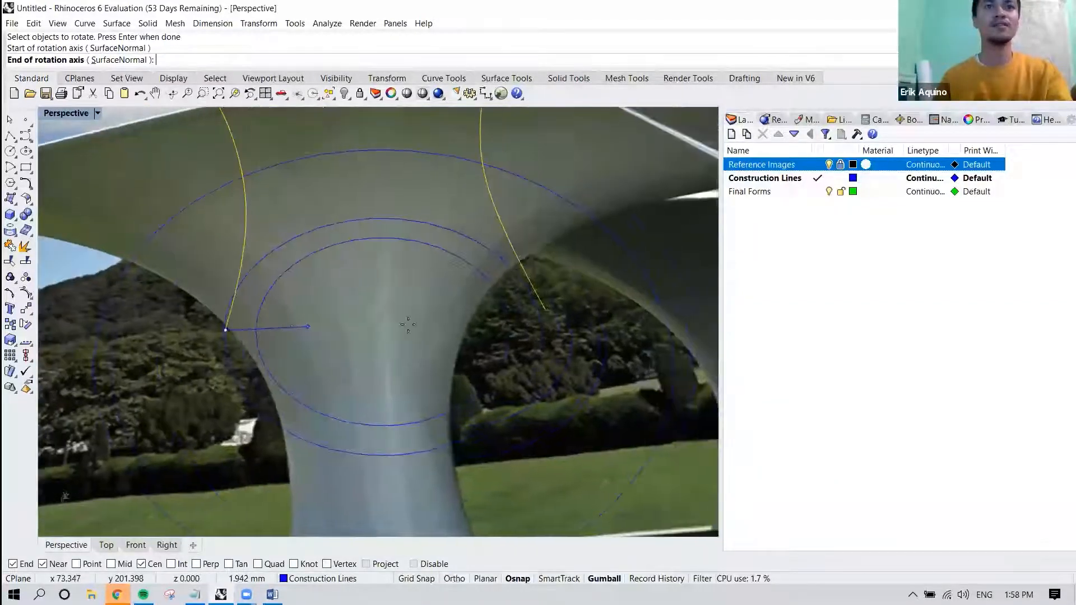
{"action": "left_click", "coordinate": [548, 313]}
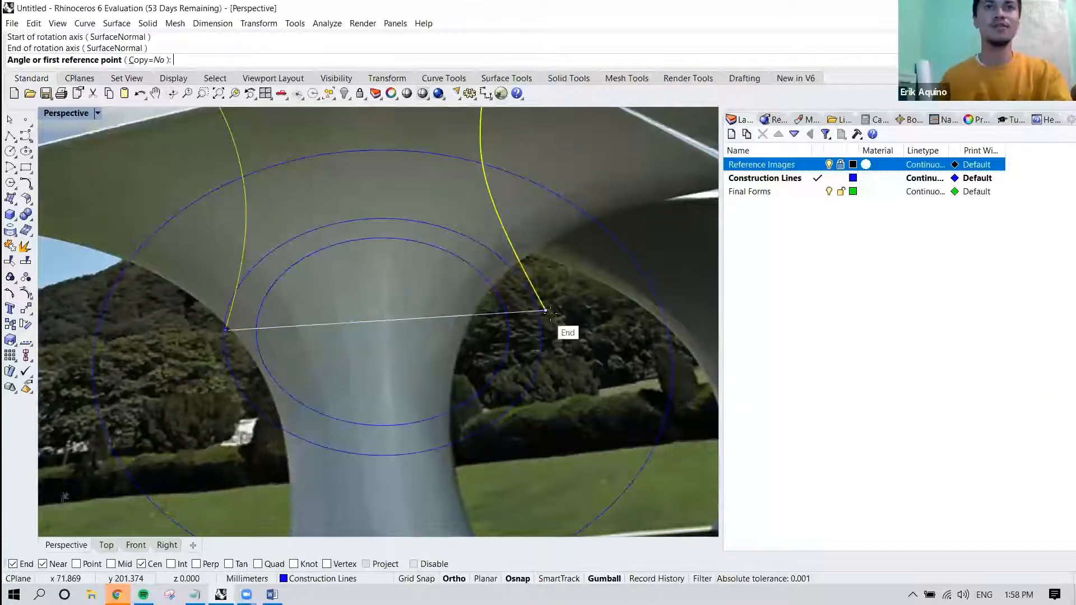
Rotate the two profile curves 90 degrees about that axis so they stand upright on the circle plane.
{"action": "scroll", "coordinate": [551, 318], "scroll_direction": "down", "scroll_amount": 3}
{"action": "right_click_drag", "start_coordinate": [480, 372], "coordinate": [565, 288]}
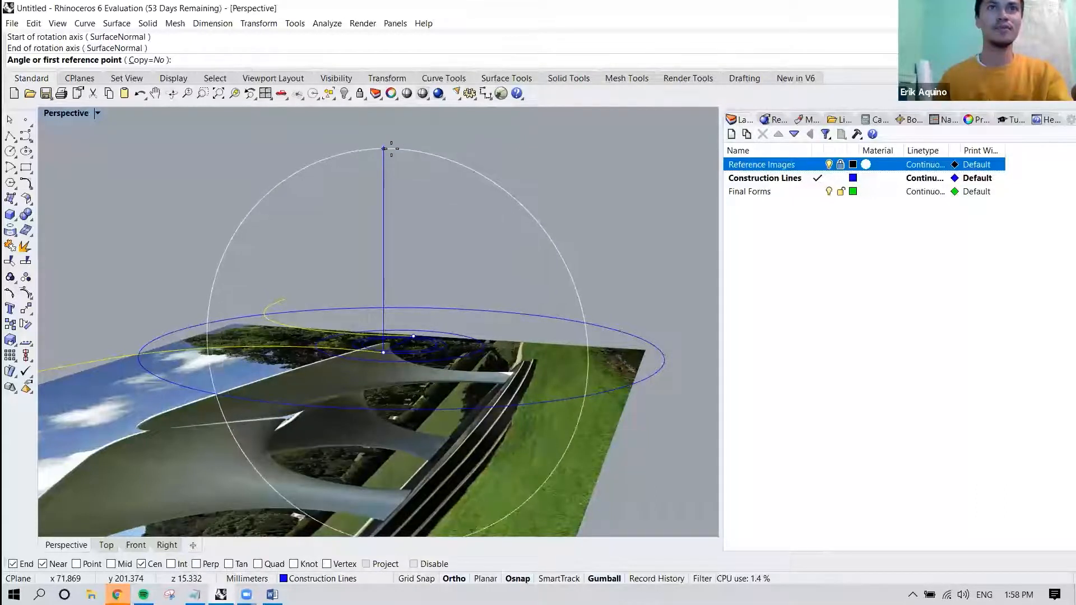
{"action": "left_click", "coordinate": [391, 145]}
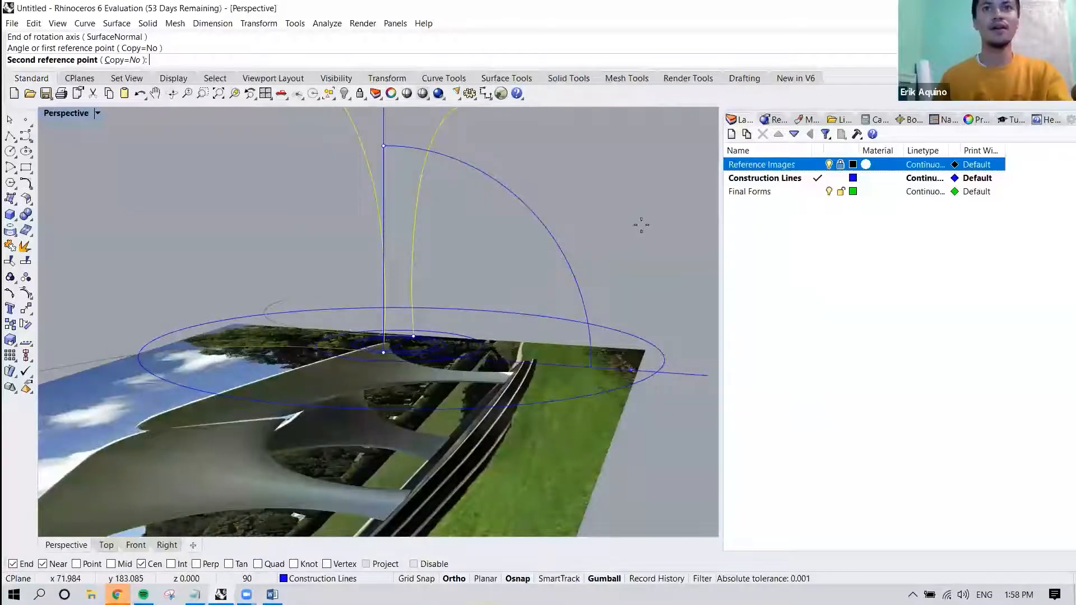
{"action": "right_click_drag", "start_coordinate": [673, 329], "coordinate": [633, 318], "text": "shift"}
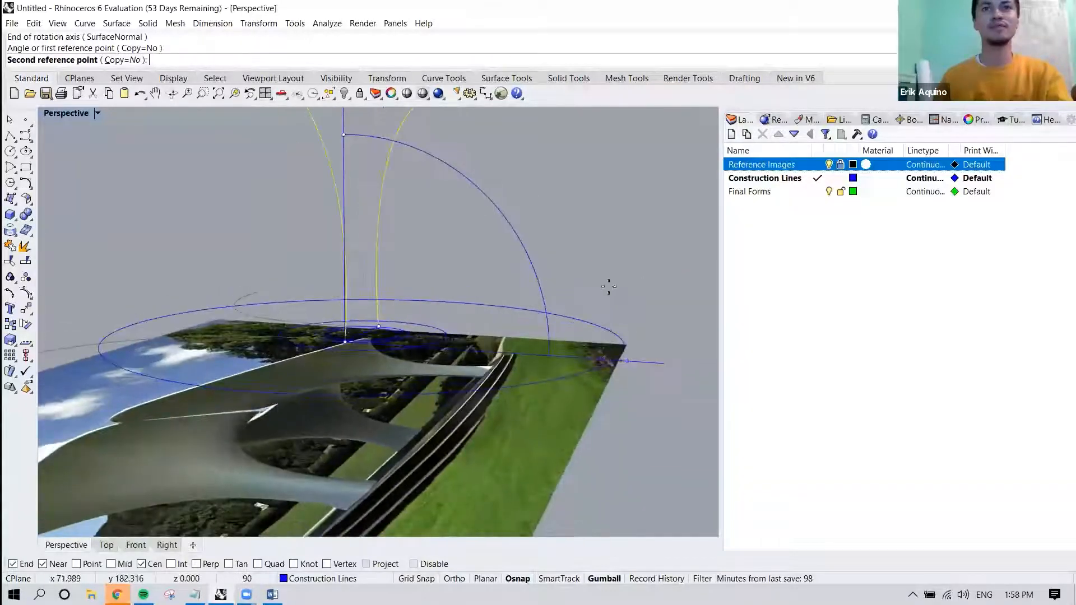
{"action": "left_click", "coordinate": [652, 347]}
Raise the large outer circle vertically to near the upper ends of the two upright profile curves and check its height from the front.
{"action": "right_click_drag", "start_coordinate": [650, 353], "coordinate": [520, 315]}
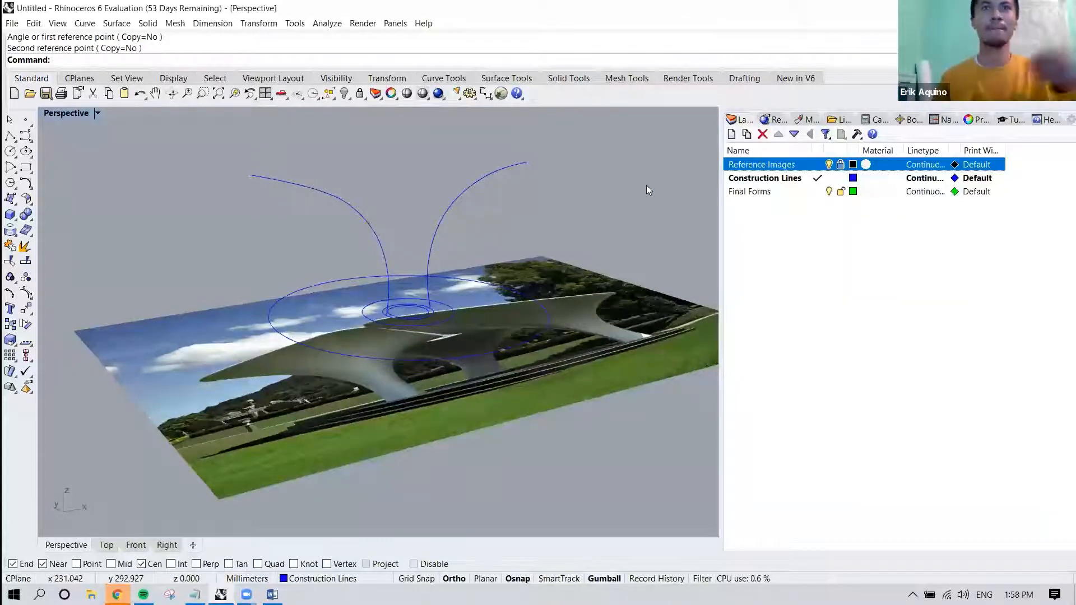
{"action": "right_click_drag", "start_coordinate": [537, 213], "coordinate": [379, 226]}
{"action": "left_click", "coordinate": [428, 277]}
{"action": "scroll", "coordinate": [402, 274], "scroll_direction": "up", "scroll_amount": 5}
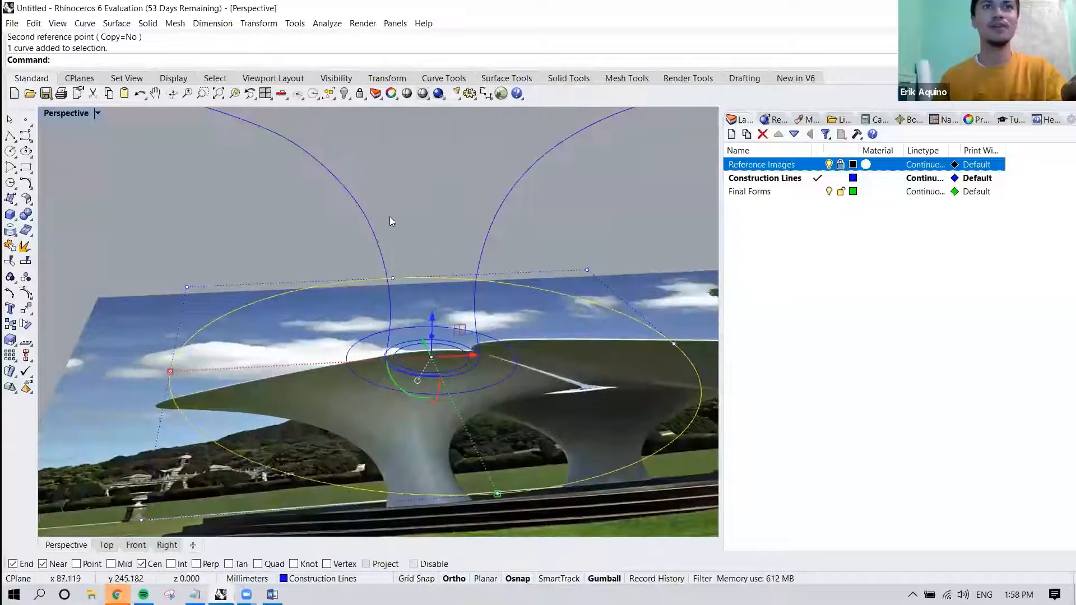
{"action": "scroll", "coordinate": [435, 283], "scroll_direction": "down", "scroll_amount": 2}
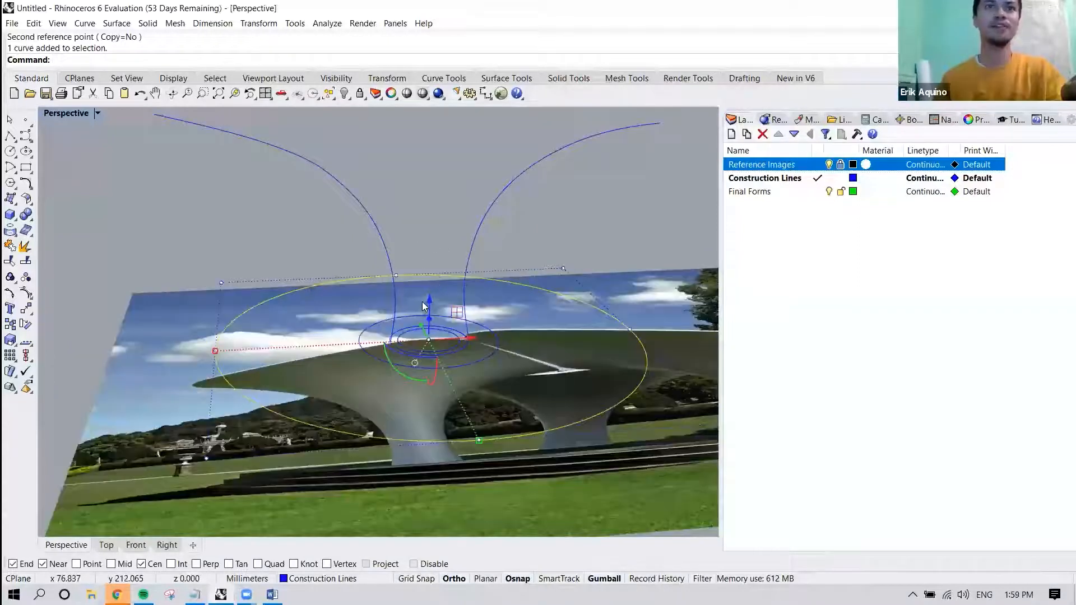
{"action": "scroll", "coordinate": [426, 294], "scroll_direction": "down", "scroll_amount": 2}
{"action": "left_click_drag", "start_coordinate": [429, 288], "coordinate": [434, 142]}
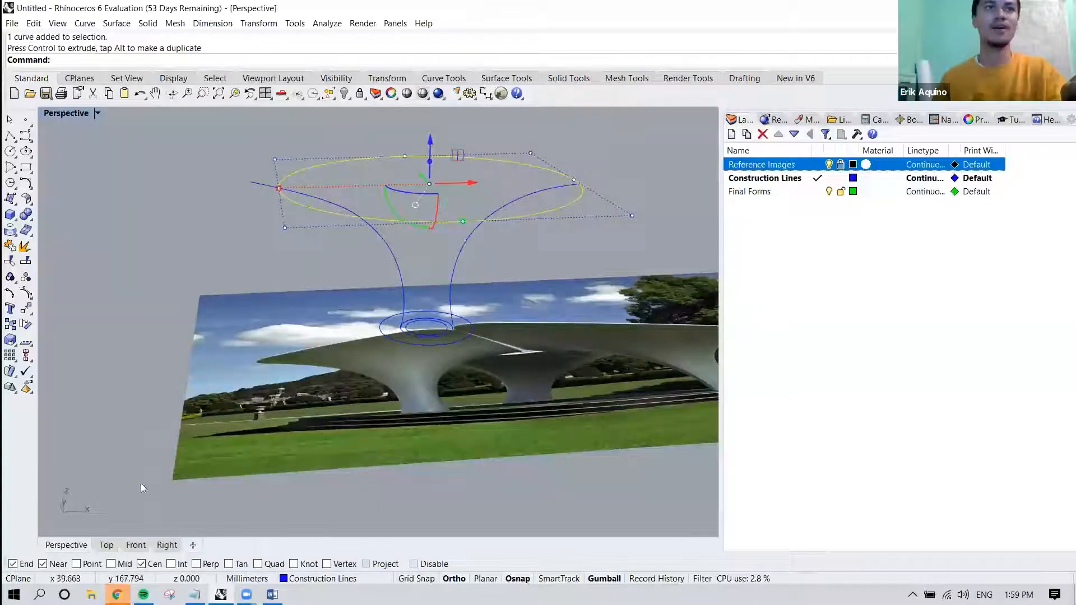
{"action": "left_click", "coordinate": [135, 545]}
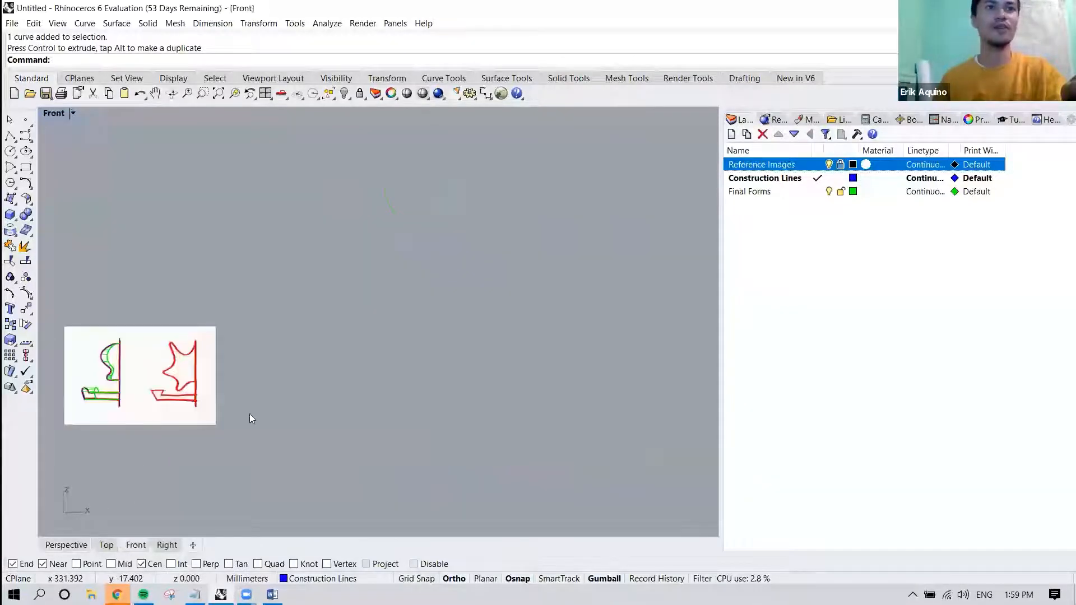
{"action": "scroll", "coordinate": [250, 413], "scroll_direction": "down", "scroll_amount": 11}
{"action": "scroll", "coordinate": [167, 423], "scroll_direction": "up", "scroll_amount": 8}
{"action": "scroll", "coordinate": [167, 382], "scroll_direction": "up", "scroll_amount": 15}
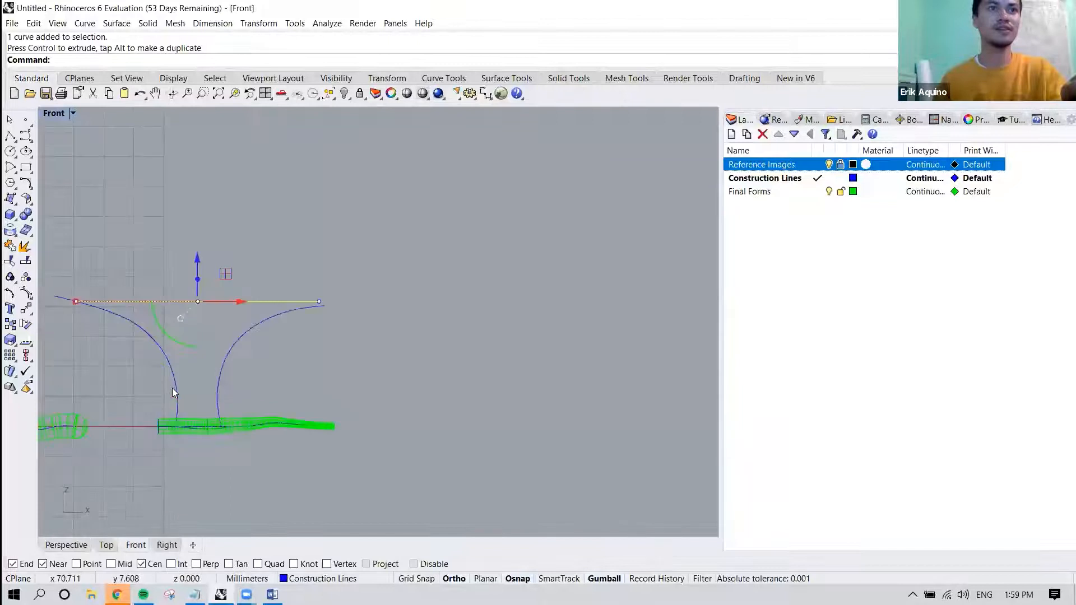
{"action": "right_click_drag", "start_coordinate": [172, 387], "coordinate": [332, 352]}
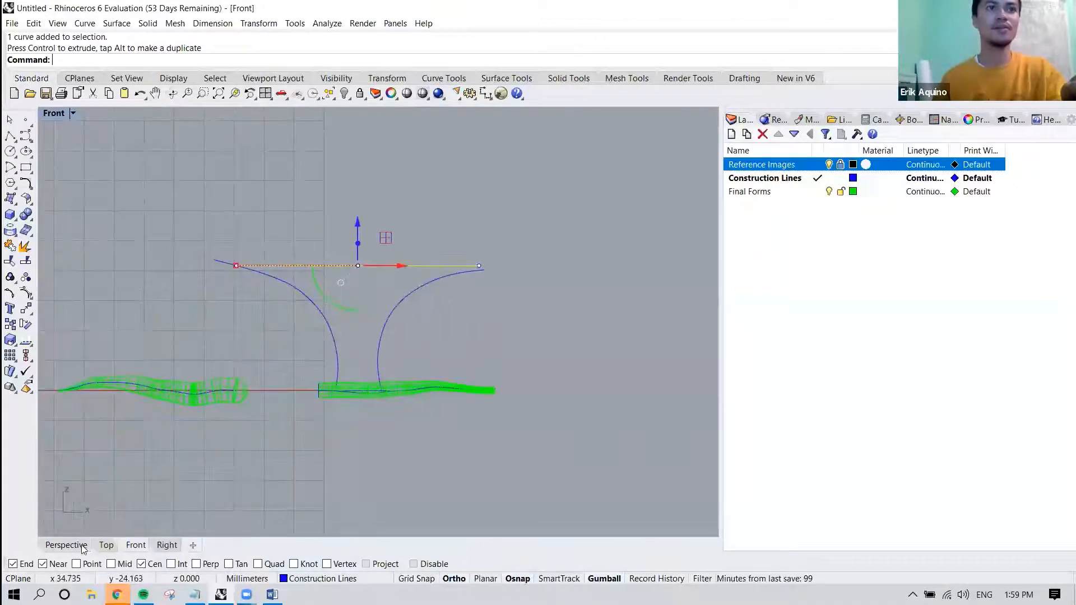
Return to the Perspective view and hide the Reference Images and Final Forms layers.
{"action": "left_click", "coordinate": [67, 545]}
{"action": "scroll", "coordinate": [307, 397], "scroll_direction": "down", "scroll_amount": 5}
{"action": "scroll", "coordinate": [375, 326], "scroll_direction": "up", "scroll_amount": 2}
{"action": "right_click_drag", "start_coordinate": [374, 326], "coordinate": [263, 351]}
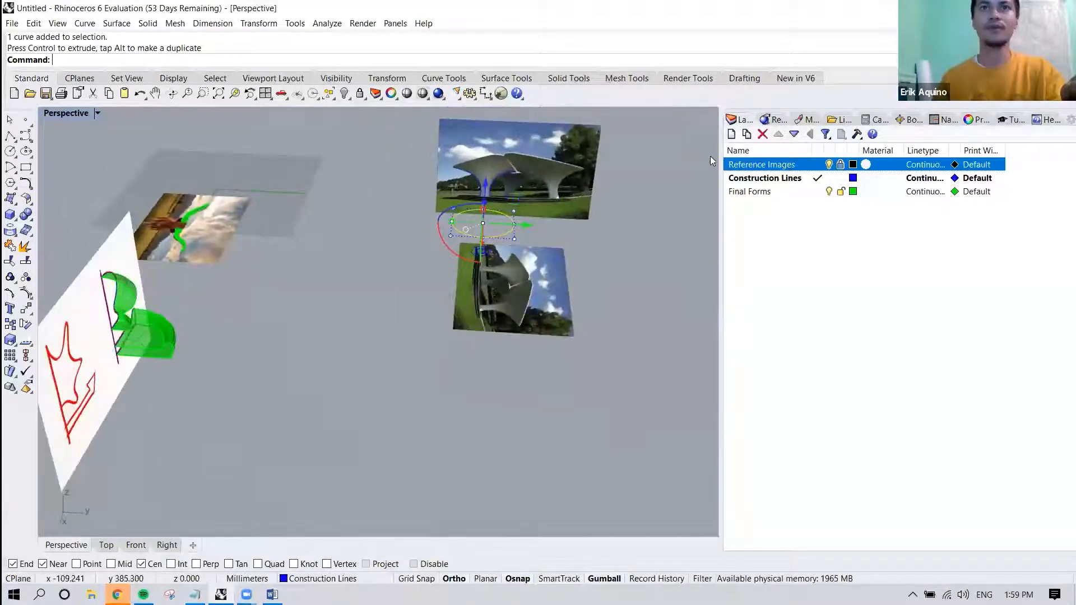
{"action": "left_click", "coordinate": [829, 165]}
{"action": "left_click", "coordinate": [829, 192]}
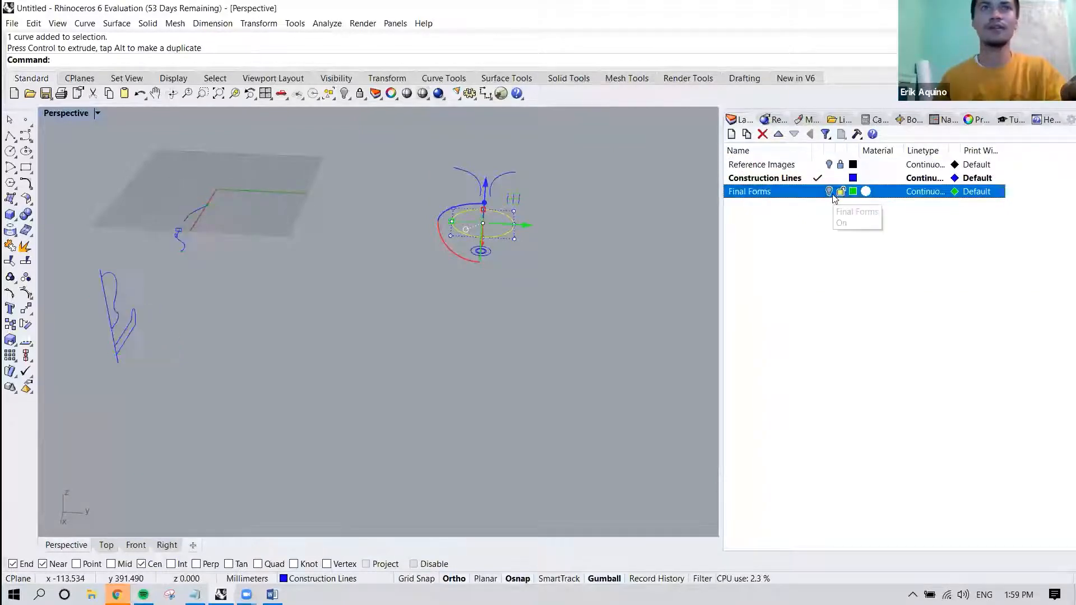
Hide every construction curve except the canopy's circles and its two upright profile curves.
{"action": "right_click_drag", "start_coordinate": [343, 259], "coordinate": [482, 257]}
{"action": "mouse_move", "coordinate": [414, 314]}
{"action": "right_mouse_down"}
{"action": "mouse_move", "coordinate": [433, 313]}
{"action": "mouse_move", "coordinate": [422, 320]}
{"action": "right_mouse_up"}
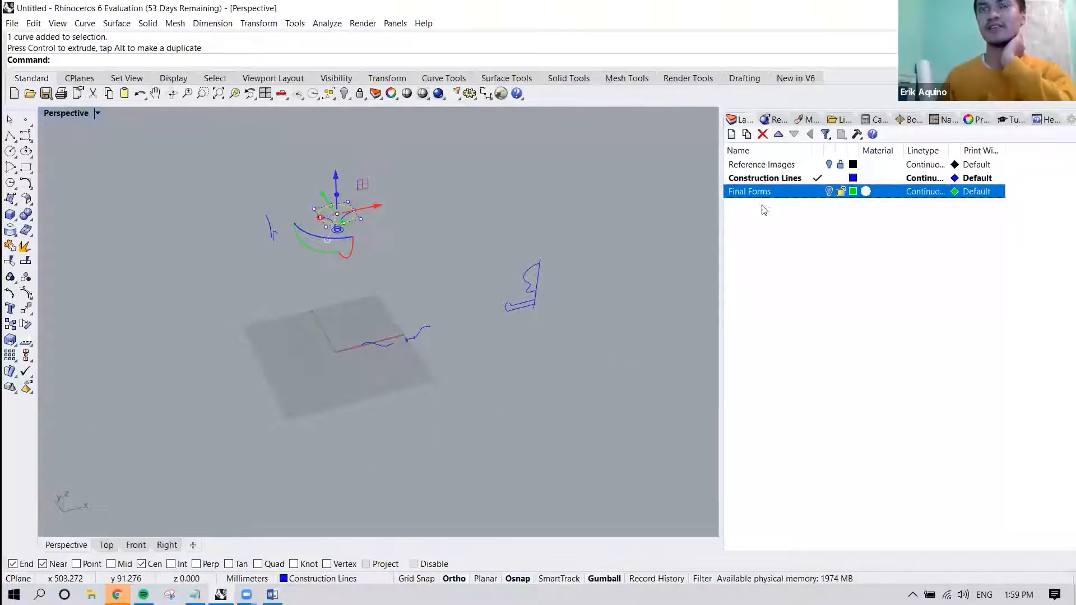
{"action": "scroll", "coordinate": [375, 340], "scroll_direction": "up", "scroll_amount": 2}
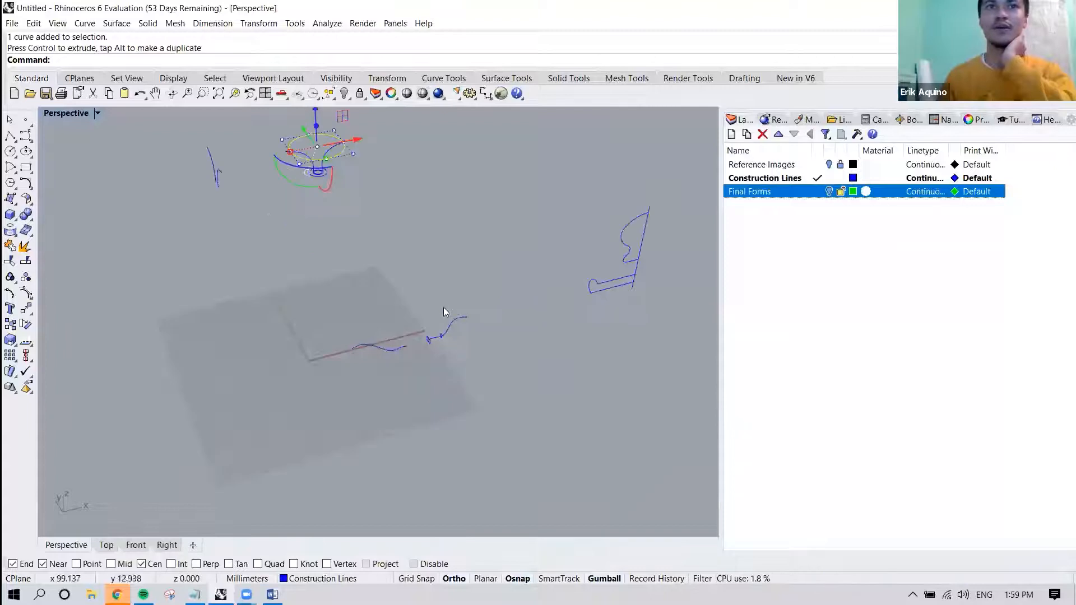
{"action": "right_click_drag", "start_coordinate": [390, 348], "coordinate": [498, 289]}
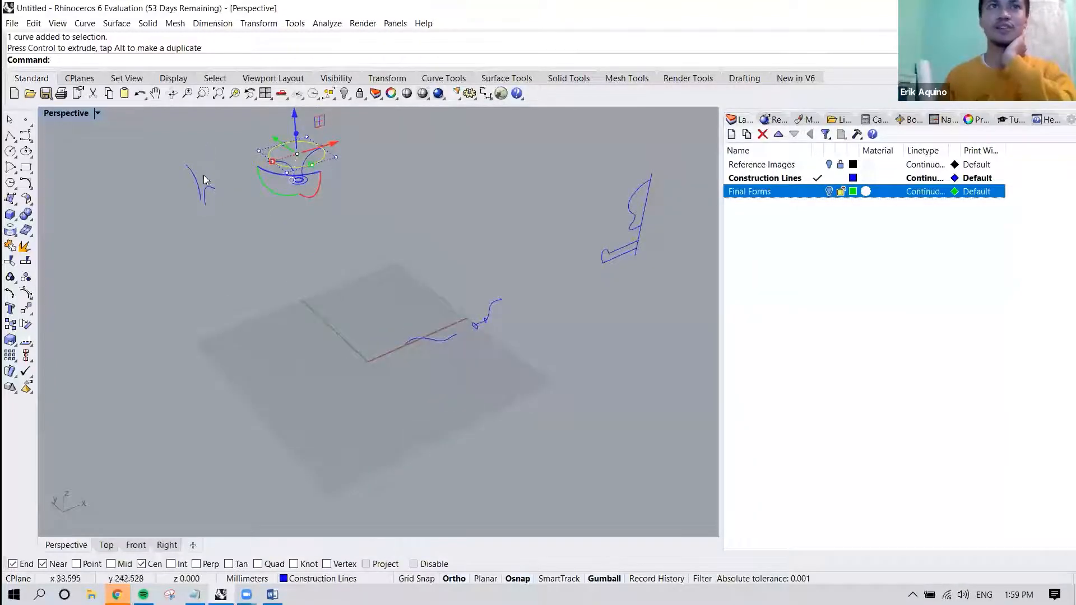
{"action": "right_click_drag", "start_coordinate": [417, 269], "coordinate": [376, 313]}
{"action": "left_click", "coordinate": [405, 279]}
{"action": "scroll", "coordinate": [405, 279], "scroll_direction": "down", "scroll_amount": 4}
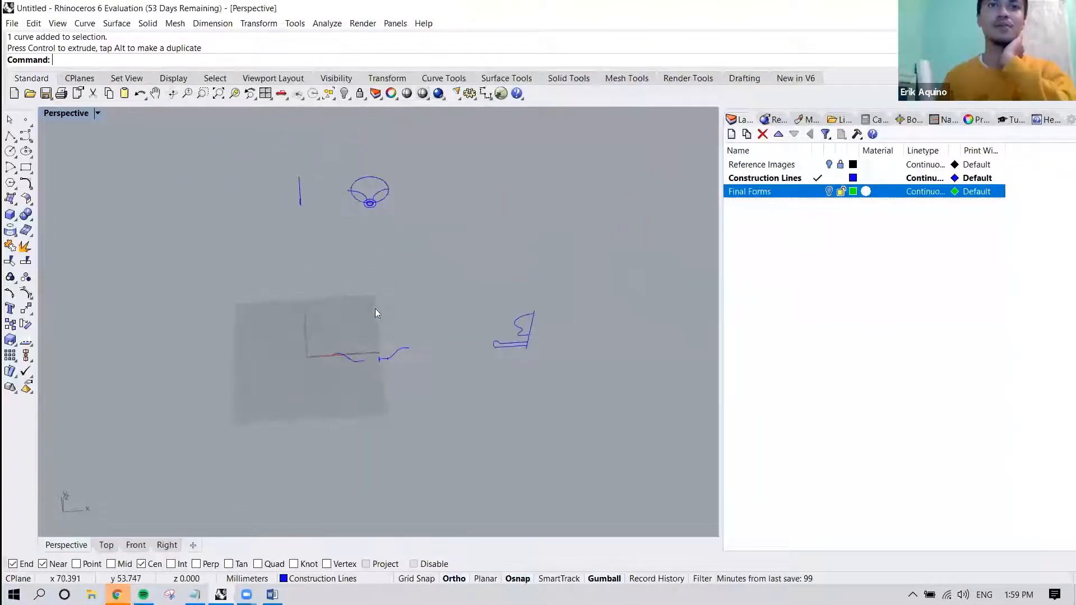
{"action": "left_click_drag", "start_coordinate": [291, 278], "coordinate": [608, 382]}
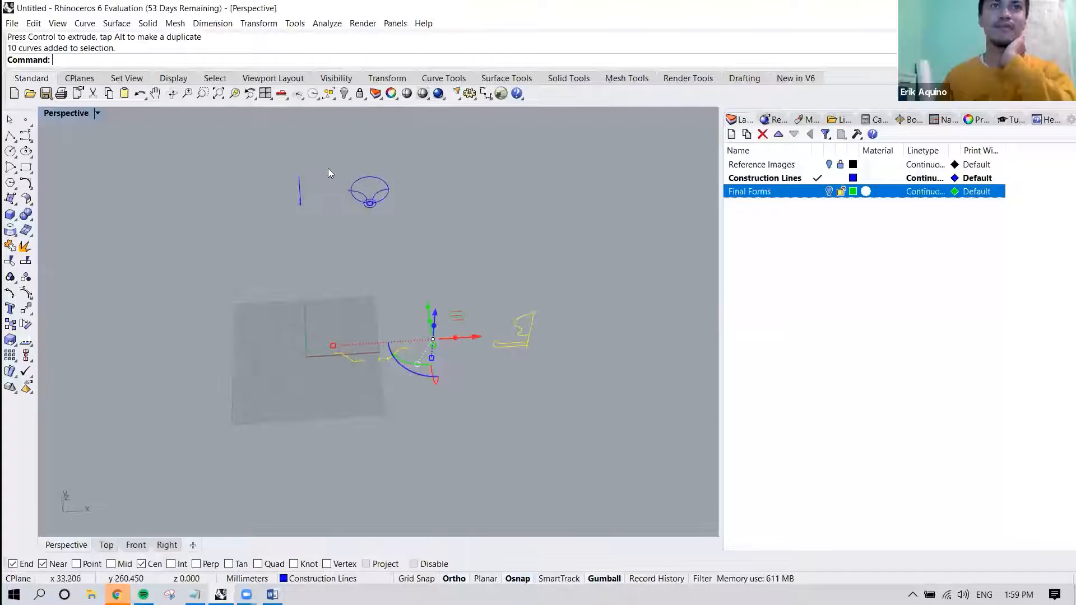
{"action": "right_click_drag", "start_coordinate": [328, 169], "coordinate": [293, 145]}
{"action": "left_click_drag", "start_coordinate": [331, 217], "coordinate": [334, 223]}
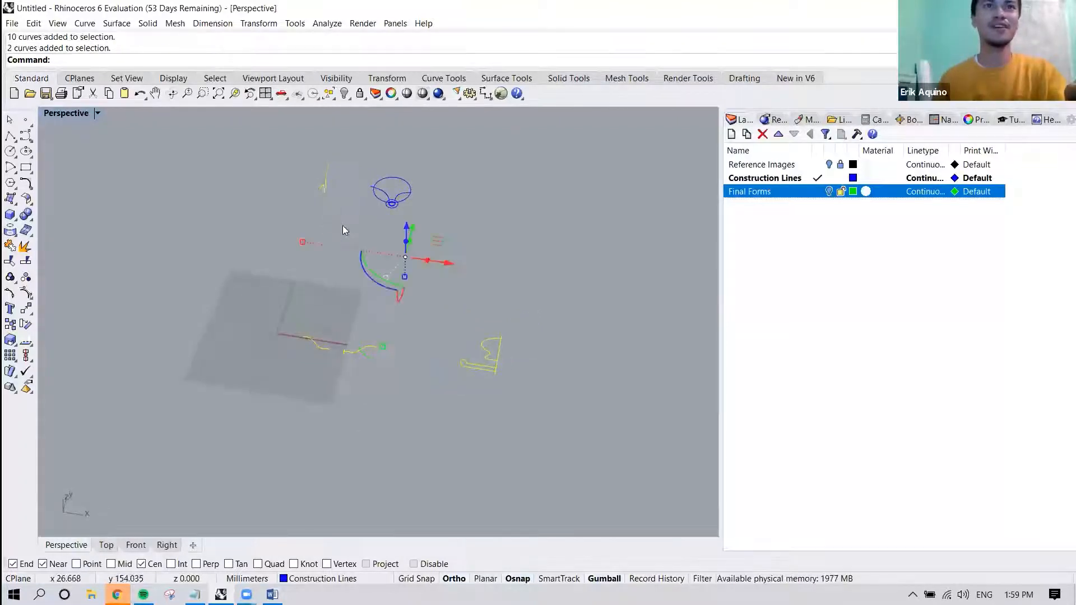
{"action": "right_click_drag", "start_coordinate": [416, 297], "coordinate": [364, 272]}
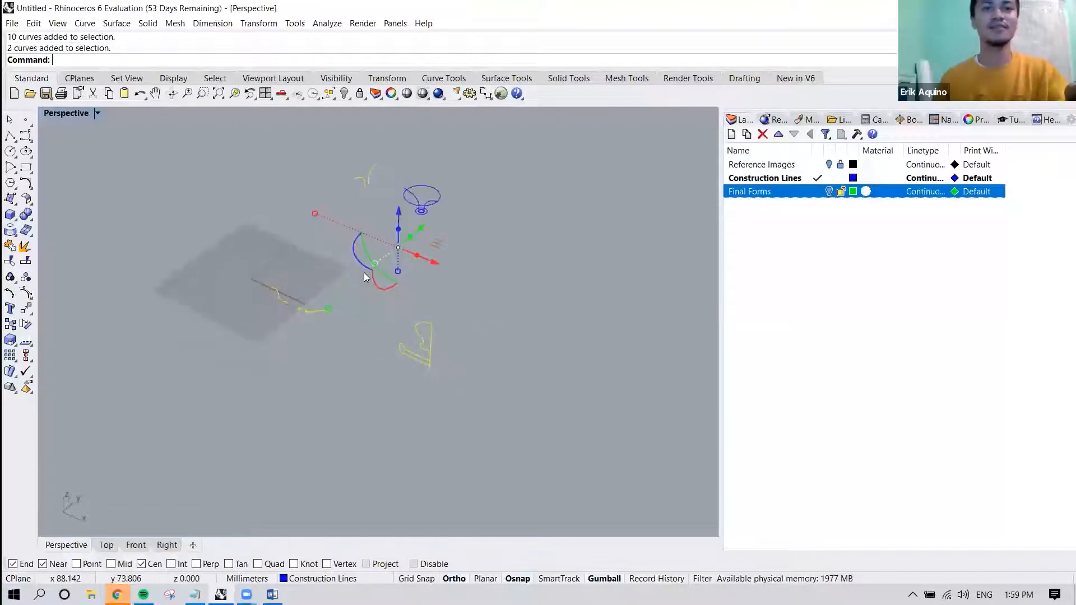
{"action": "key", "text": "ctrl+h"}
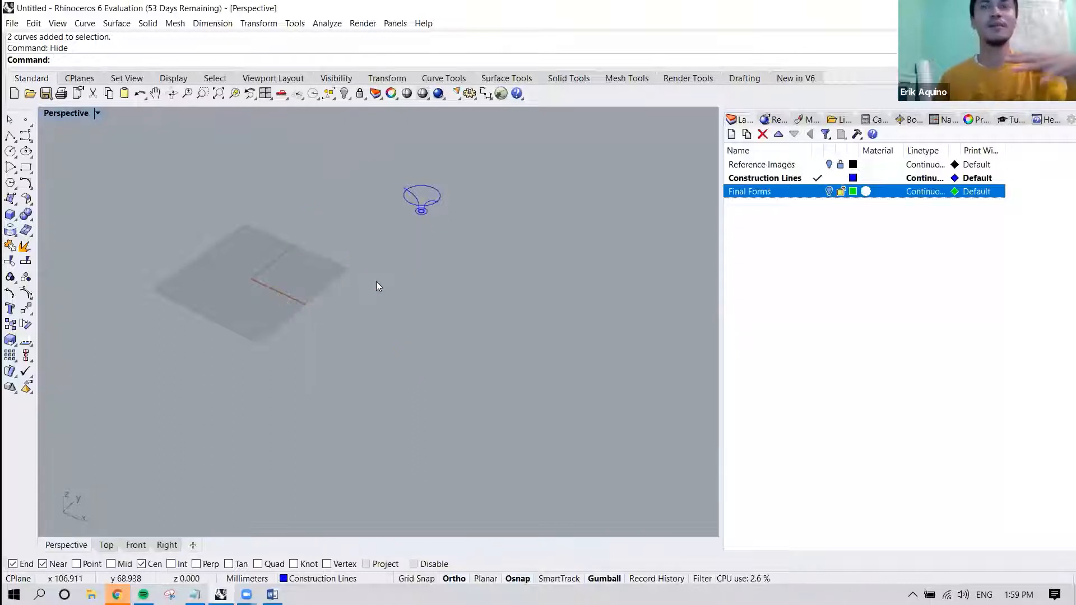
Show all hidden curves again and undo the Show command.
{"action": "right_click_drag", "start_coordinate": [376, 281], "coordinate": [386, 305]}
{"action": "scroll", "coordinate": [385, 210], "scroll_direction": "up", "scroll_amount": 9}
{"action": "scroll", "coordinate": [447, 346], "scroll_direction": "down", "scroll_amount": 13}
{"action": "type", "text": "Show"}
{"action": "key", "text": "Return"}
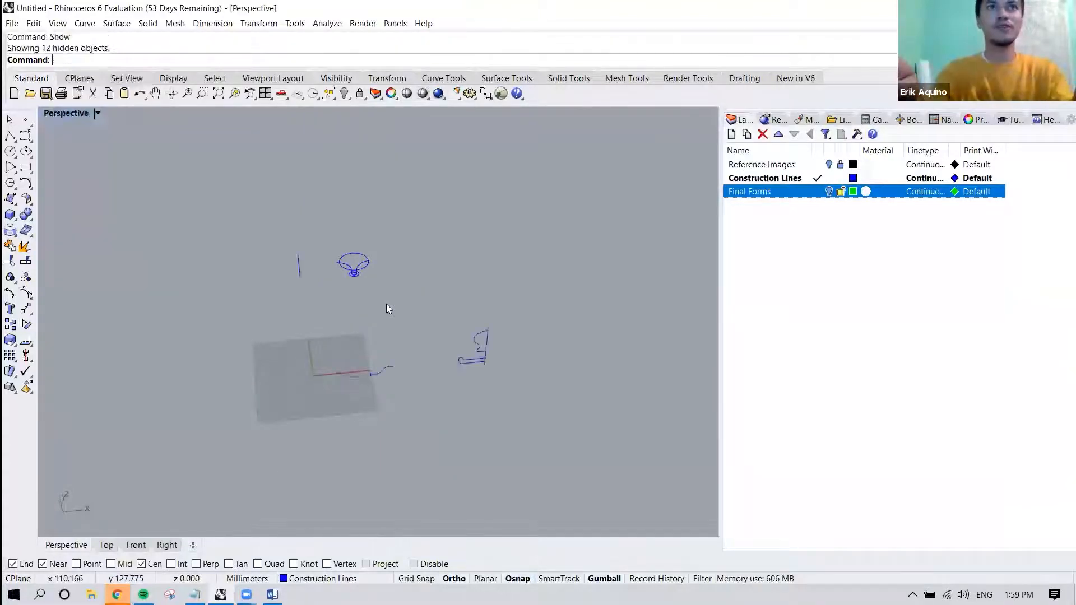
{"action": "right_click_drag", "start_coordinate": [404, 308], "coordinate": [358, 300]}
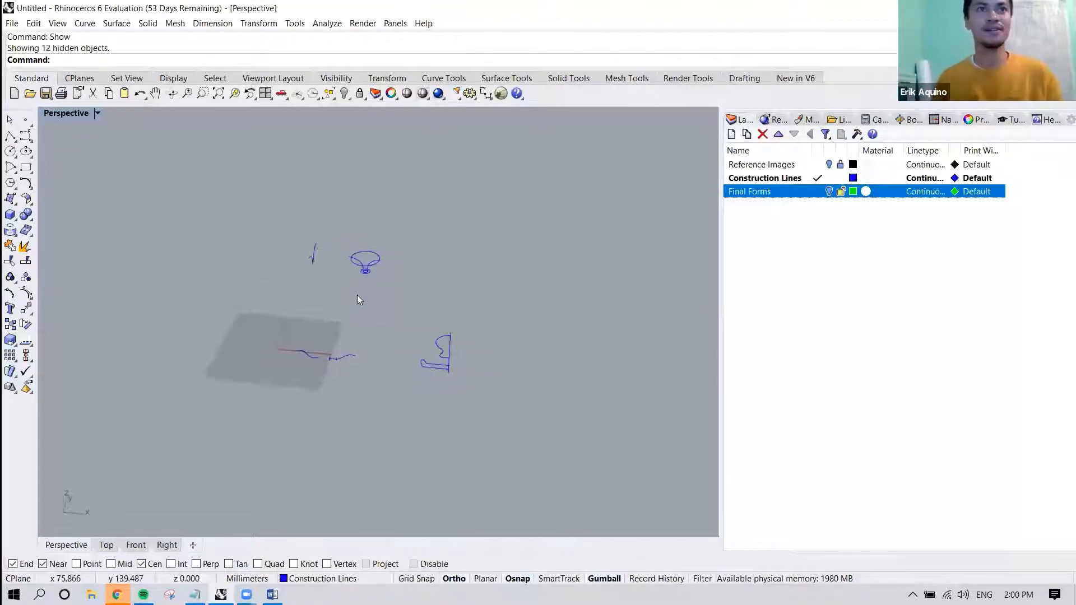
{"action": "key", "text": "ctrl+z"}
Raise the large outer circle slightly in the Front view, closer to the upper ends of the profile curves.
{"action": "scroll", "coordinate": [364, 280], "scroll_direction": "up", "scroll_amount": 5}
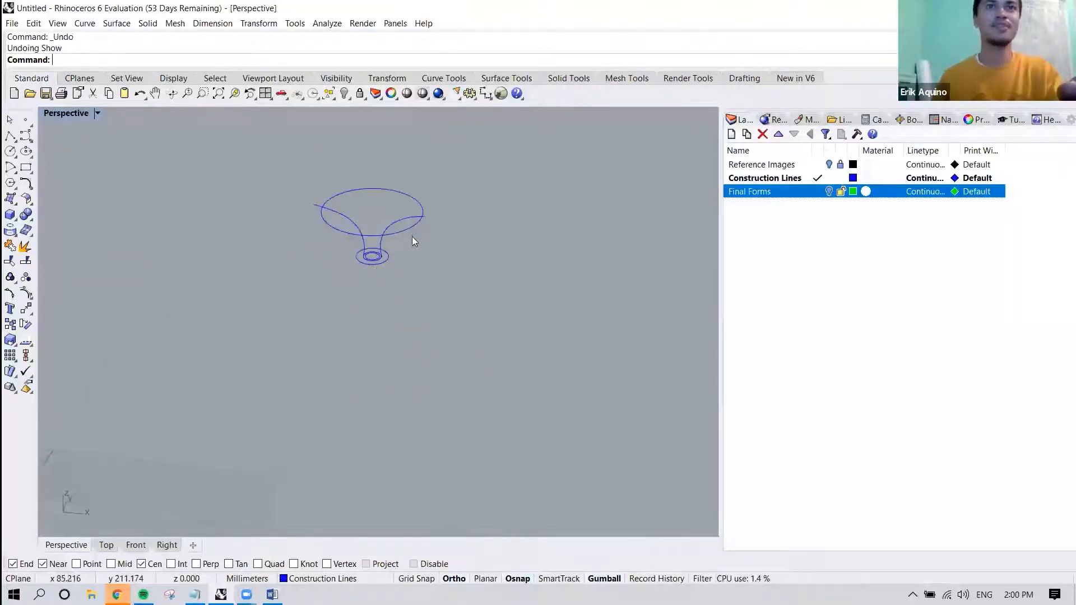
{"action": "right_click_drag", "start_coordinate": [421, 236], "coordinate": [429, 343], "text": "shift"}
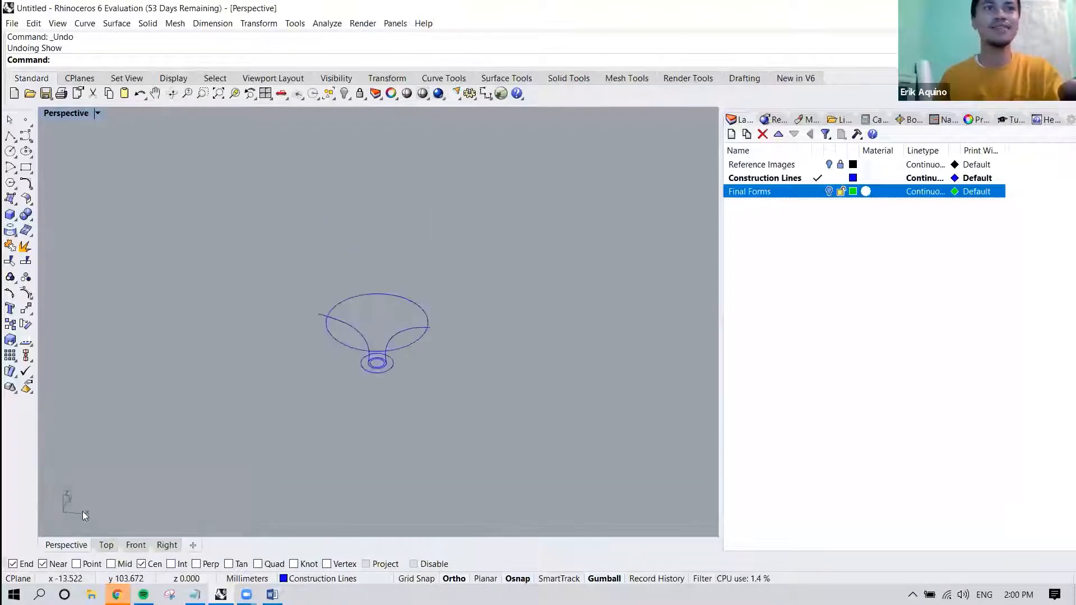
{"action": "left_click", "coordinate": [135, 545]}
{"action": "left_click", "coordinate": [349, 266]}
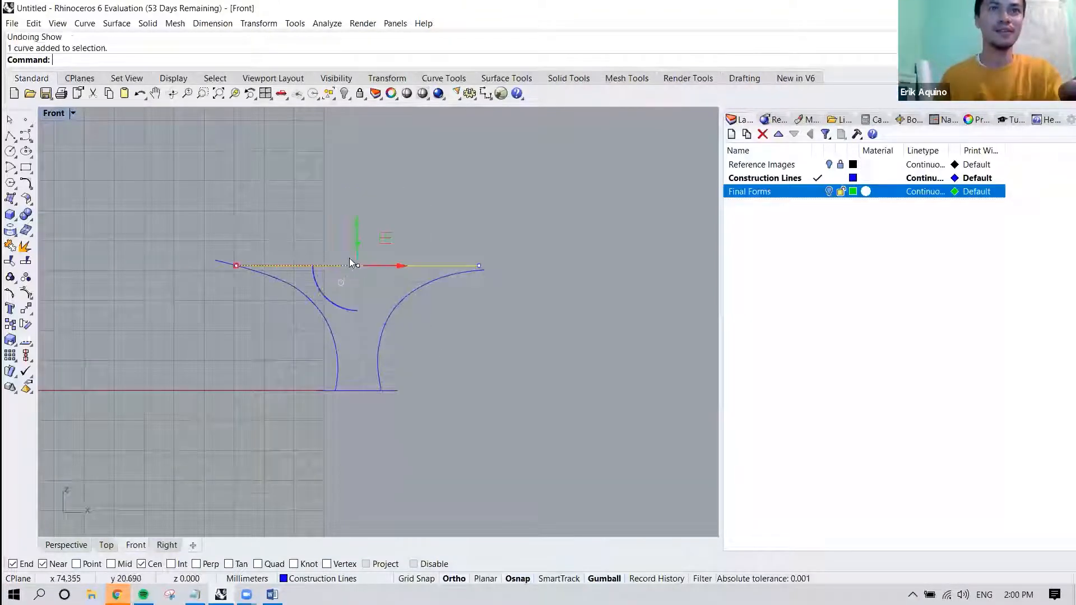
{"action": "left_click_drag", "start_coordinate": [358, 227], "coordinate": [354, 218]}
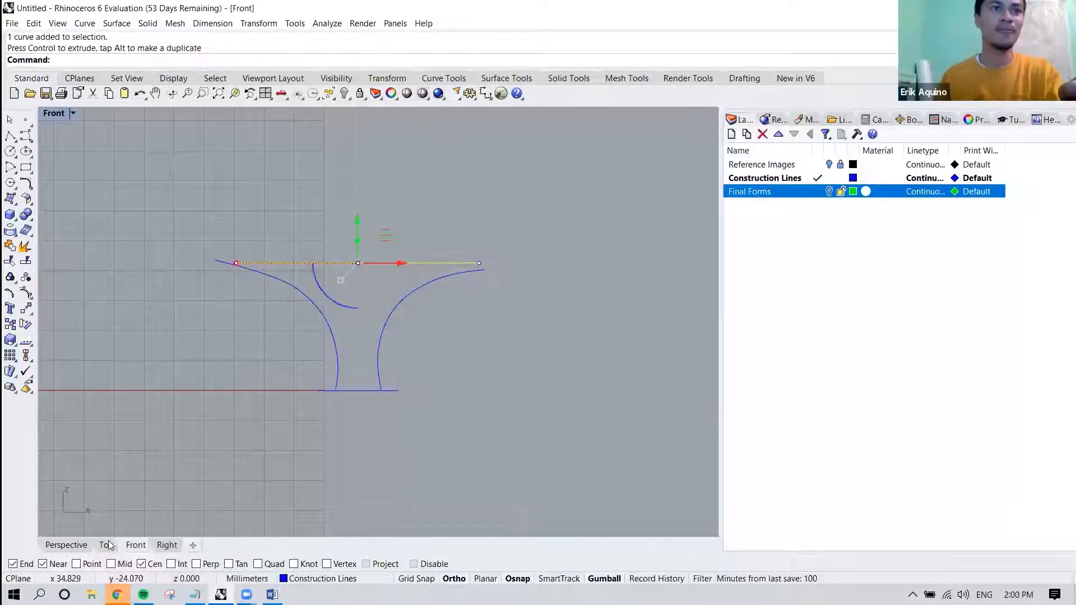
Show all four viewports and raise the mid-sized circle vertically to the height where its width matches the profile curves.
{"action": "left_click", "coordinate": [69, 545]}
{"action": "scroll", "coordinate": [370, 353], "scroll_direction": "up", "scroll_amount": 3}
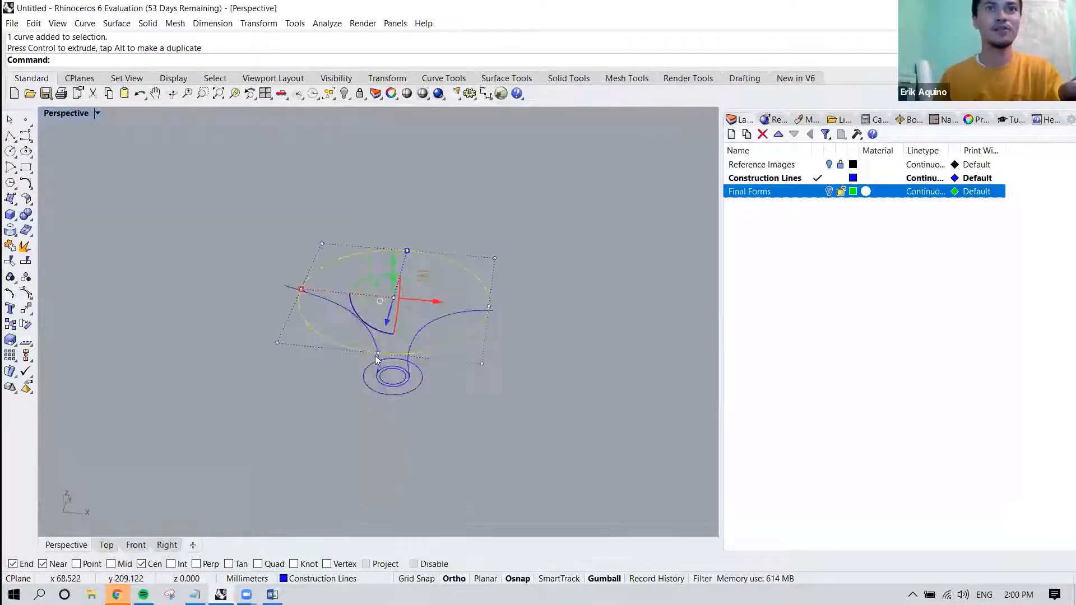
{"action": "scroll", "coordinate": [406, 395], "scroll_direction": "up", "scroll_amount": 3}
{"action": "left_click", "coordinate": [409, 390]}
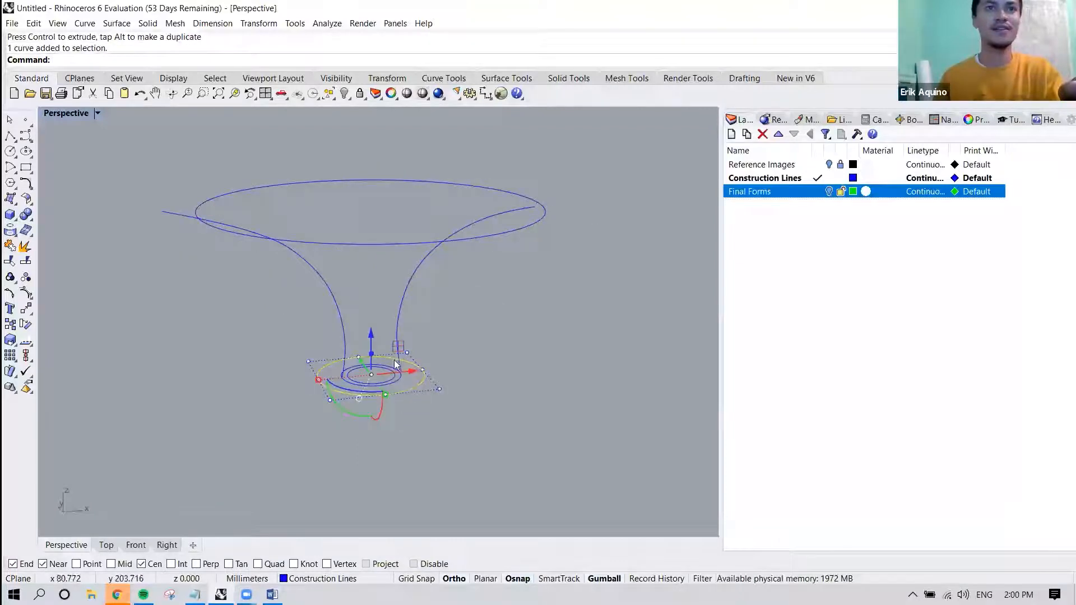
{"action": "double_click", "coordinate": [73, 113]}
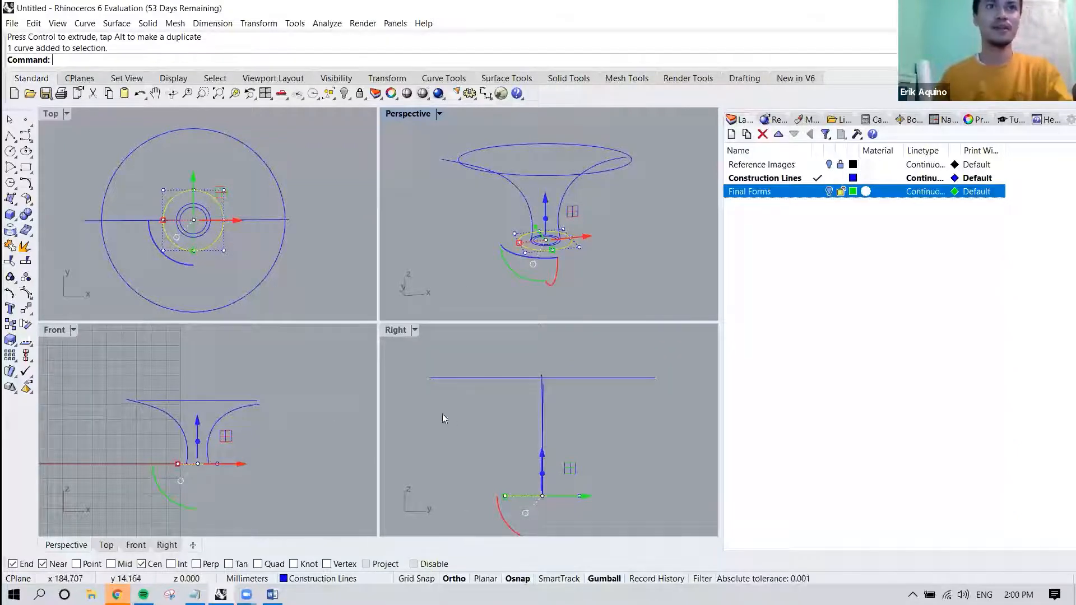
{"action": "left_click_drag", "start_coordinate": [546, 197], "coordinate": [549, 147]}
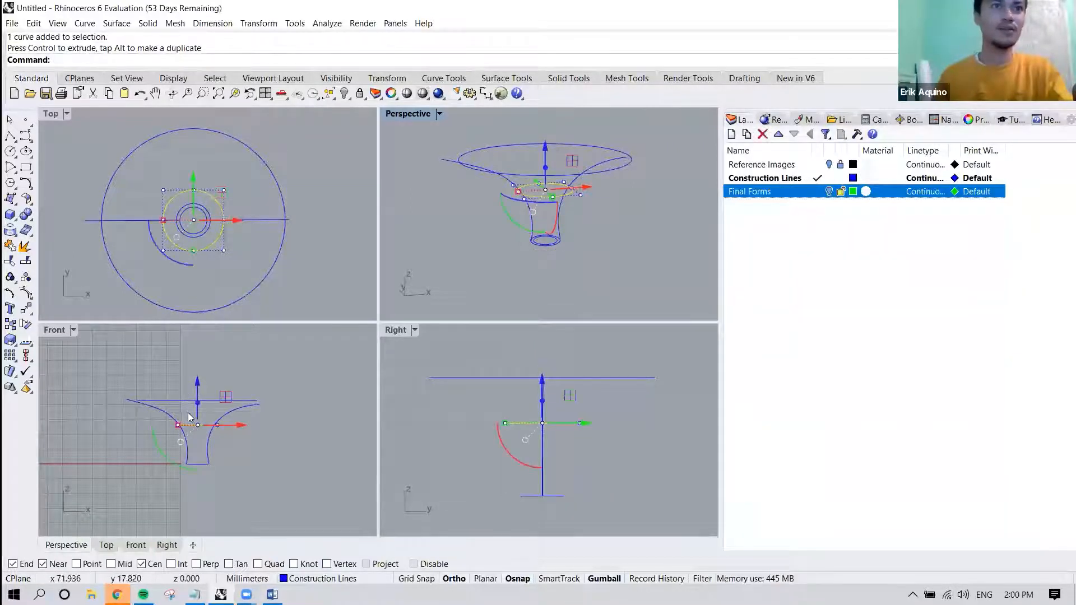
{"action": "scroll", "coordinate": [208, 457], "scroll_direction": "up", "scroll_amount": 5}
{"action": "right_click_drag", "start_coordinate": [207, 457], "coordinate": [208, 428]}
Raise the smallest circle vertically to the narrow part of the canopy stem, between the base circle and the mid-sized circle.
{"action": "right_click_drag", "start_coordinate": [559, 246], "coordinate": [536, 240]}
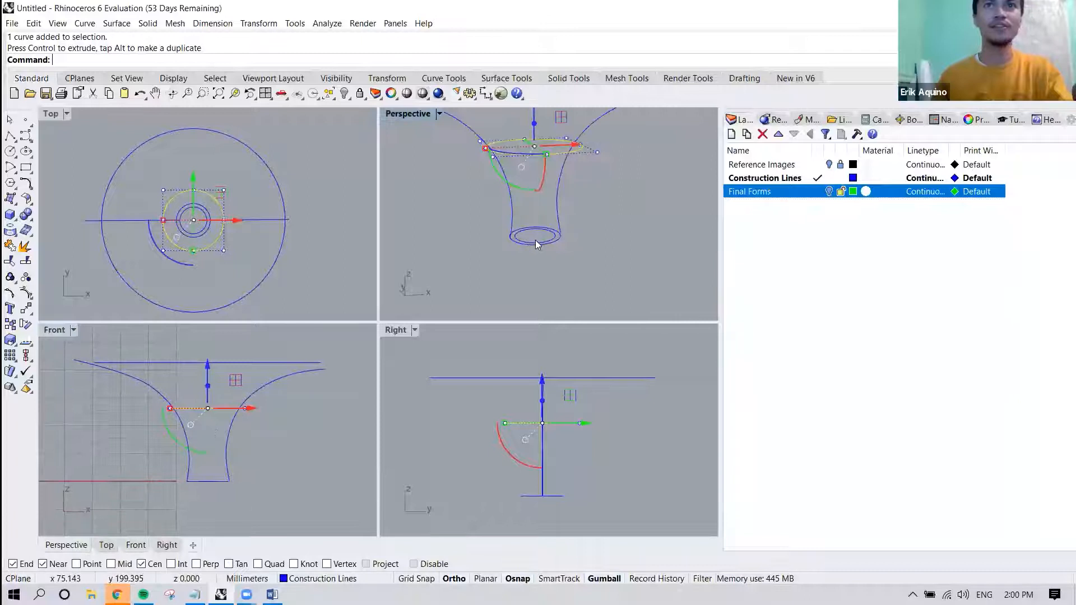
{"action": "left_click", "coordinate": [536, 239]}
{"action": "left_click_drag", "start_coordinate": [207, 461], "coordinate": [212, 410]}
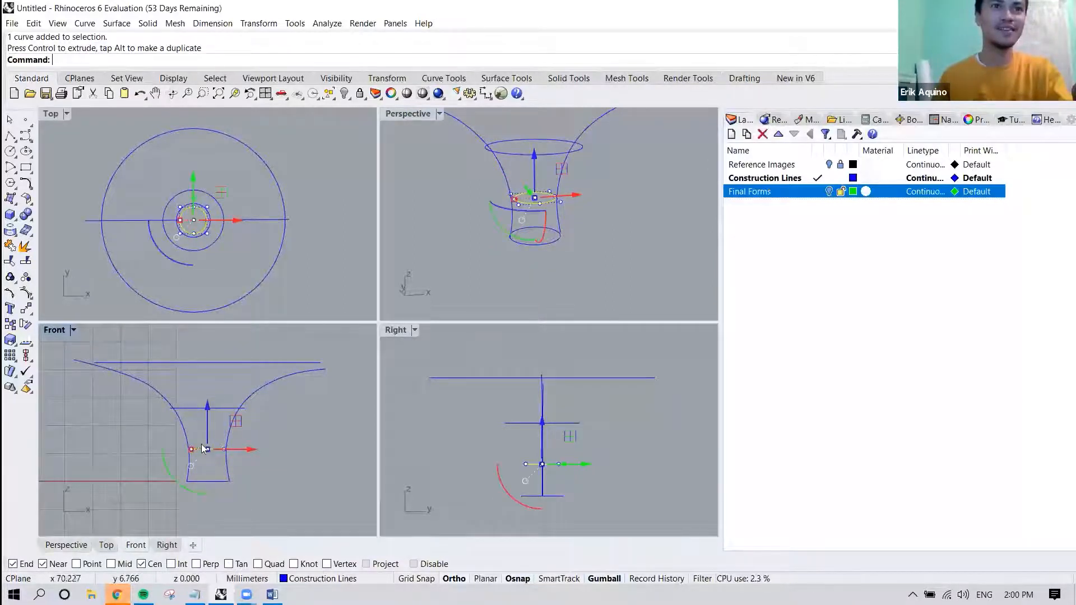
Delete the two upright profile curves, keeping the four stacked circles.
{"action": "left_click", "coordinate": [561, 256]}
{"action": "mouse_move", "coordinate": [562, 256]}
{"action": "right_mouse_down"}
{"action": "mouse_move", "coordinate": [549, 243]}
{"action": "mouse_move", "coordinate": [512, 241]}
{"action": "mouse_move", "coordinate": [571, 269]}
{"action": "right_mouse_up"}
{"action": "left_click", "coordinate": [592, 231]}
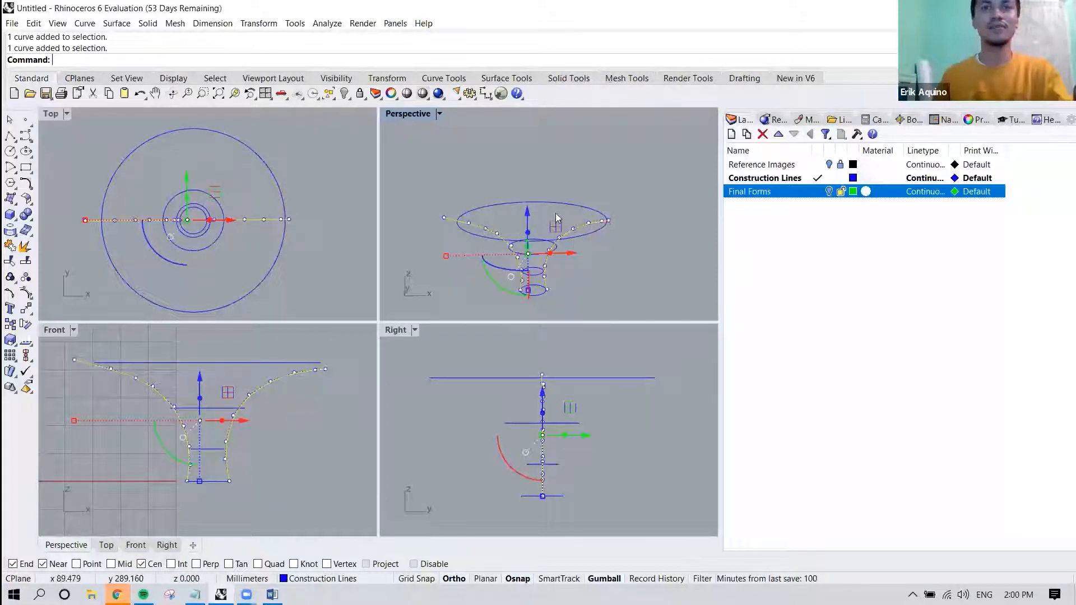
{"action": "key", "text": "Delete"}
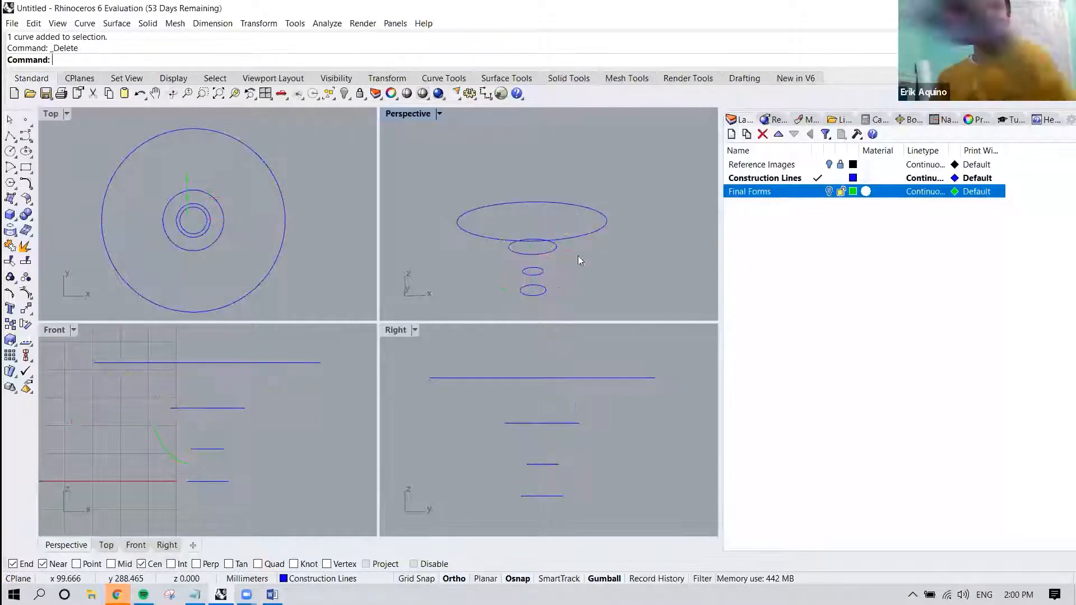
{"action": "type", "text": "loft"}
{"action": "key", "text": "Return"}
{"action": "left_click", "coordinate": [542, 294]}
{"action": "key", "text": "Escape"}
Start a Loft and select the four circles in order from the base circle up to the large one.
{"action": "left_click", "coordinate": [148, 24]}
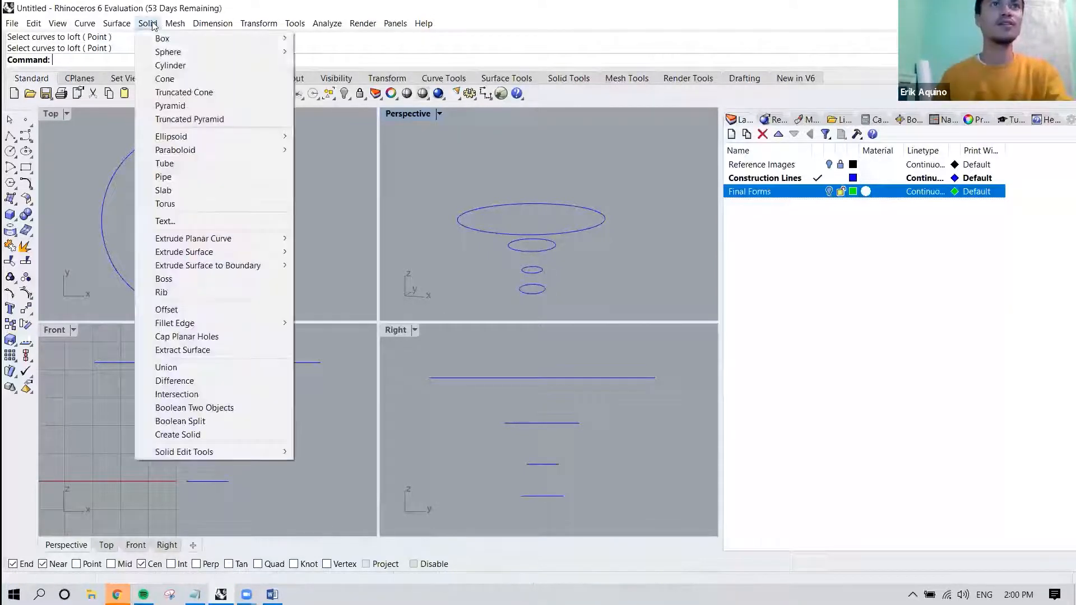
{"action": "mouse_move", "coordinate": [133, 23]}
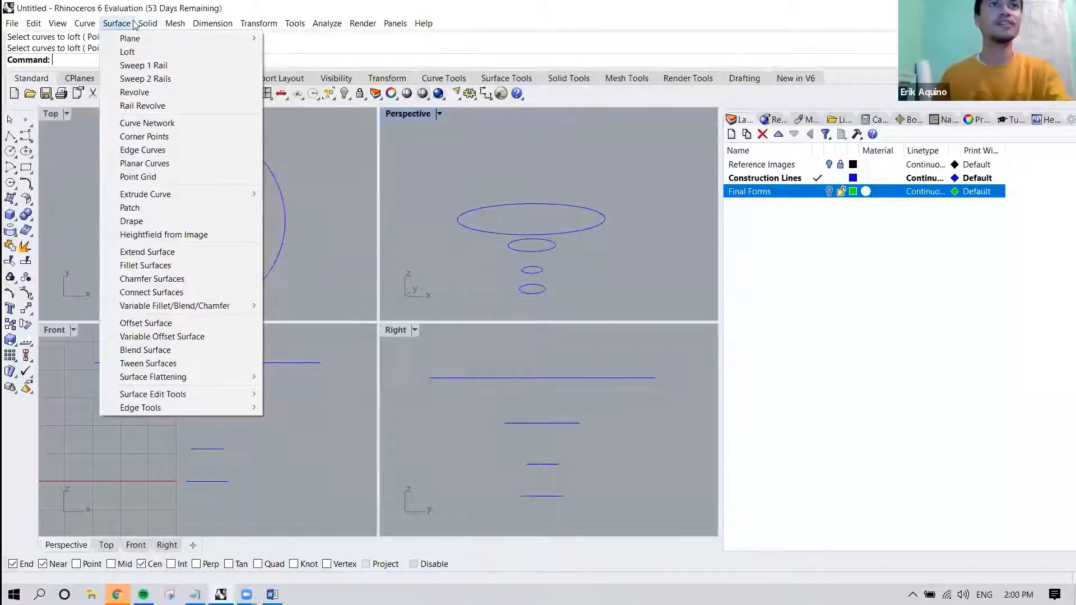
{"action": "left_click", "coordinate": [128, 52]}
{"action": "left_click", "coordinate": [542, 288]}
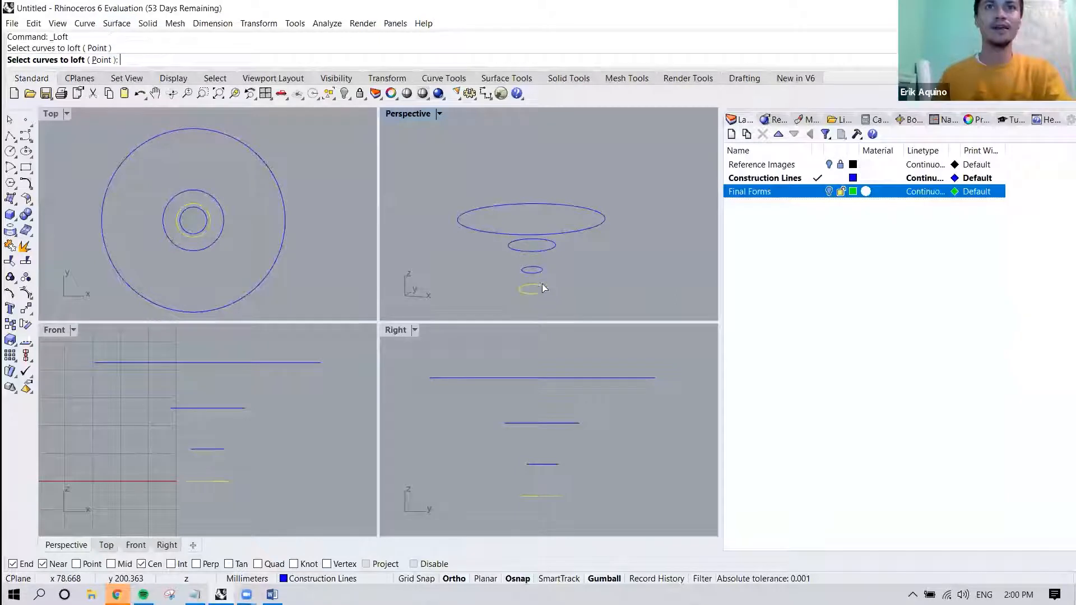
{"action": "left_click", "coordinate": [541, 270]}
{"action": "left_click", "coordinate": [547, 250]}
{"action": "left_click", "coordinate": [578, 231]}
{"action": "mouse_move", "coordinate": [579, 253]}
{"action": "right_mouse_down"}
{"action": "mouse_move", "coordinate": [598, 233]}
{"action": "mouse_move", "coordinate": [578, 244]}
{"action": "right_mouse_up"}
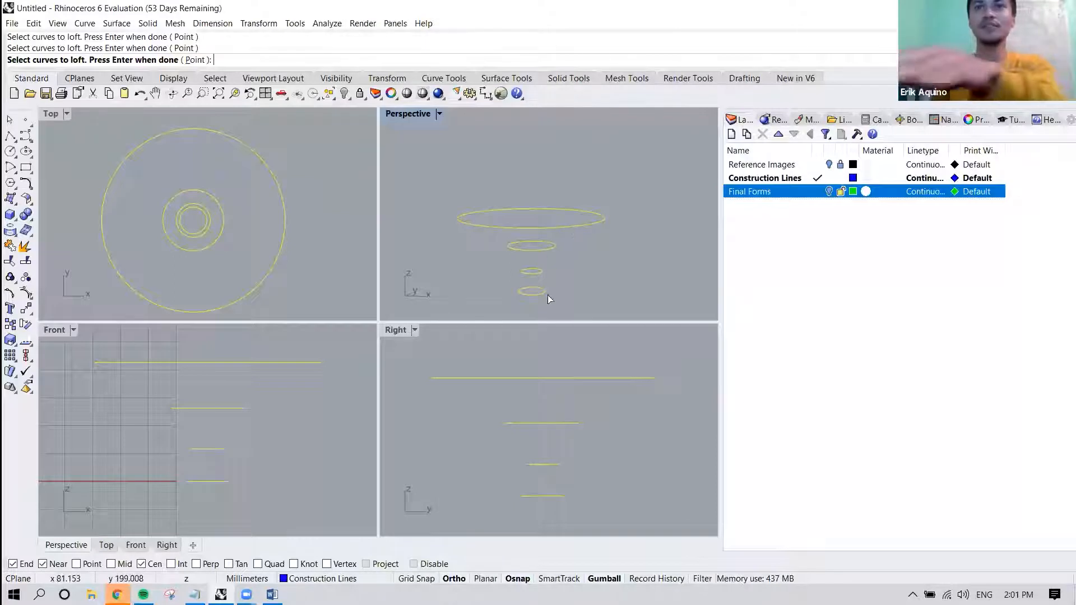
{"action": "key", "text": "Return"}
Check the alignment of the loft seam points on the four circles from several angles and accept them.
{"action": "right_click_drag", "start_coordinate": [554, 267], "coordinate": [588, 288]}
{"action": "scroll", "coordinate": [550, 286], "scroll_direction": "up", "scroll_amount": 5}
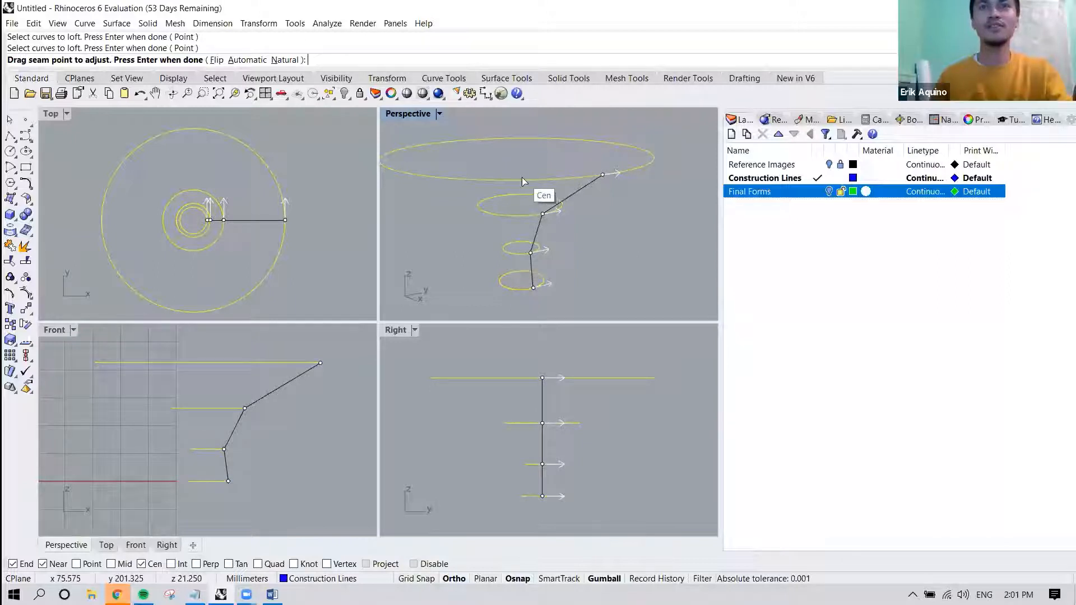
{"action": "right_click_drag", "start_coordinate": [518, 186], "coordinate": [527, 194]}
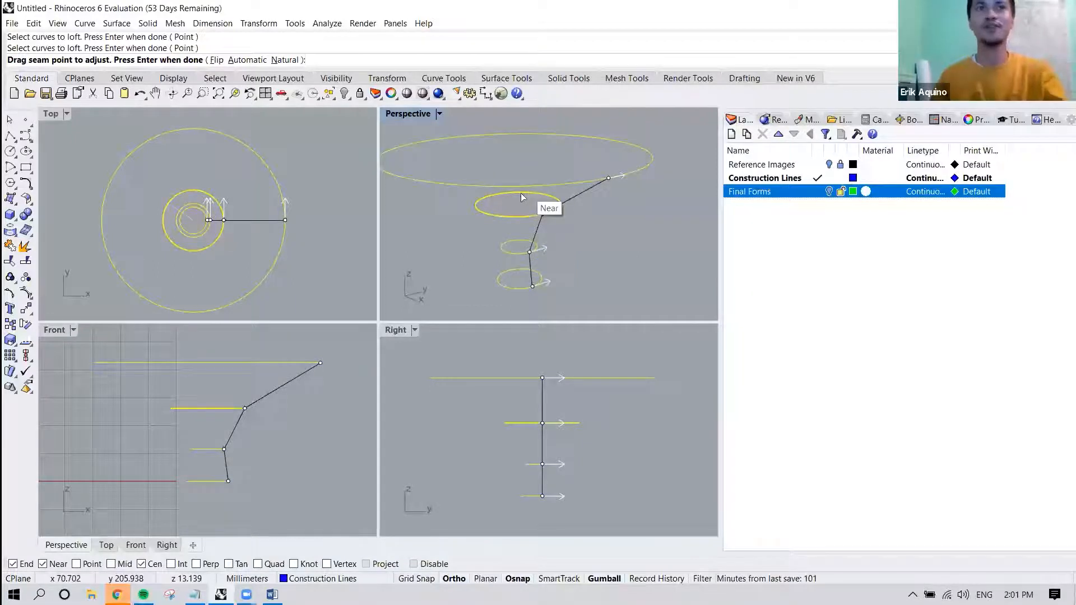
{"action": "right_click_drag", "start_coordinate": [610, 180], "coordinate": [582, 179]}
{"action": "right_click_drag", "start_coordinate": [532, 294], "coordinate": [537, 290]}
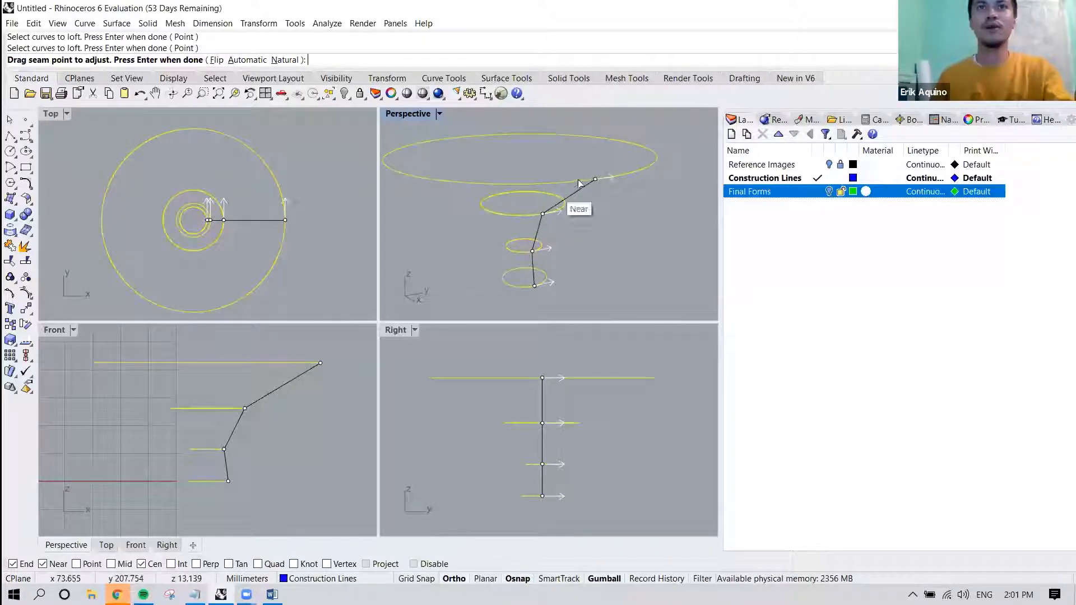
{"action": "right_click_drag", "start_coordinate": [538, 242], "coordinate": [529, 277]}
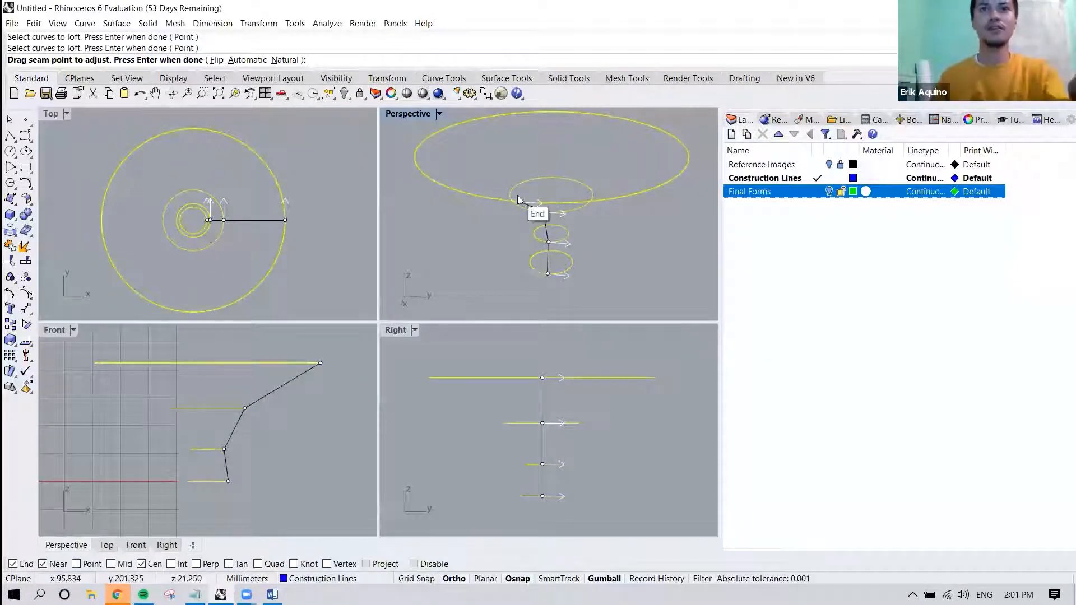
{"action": "right_click_drag", "start_coordinate": [539, 266], "coordinate": [567, 237]}
{"action": "key", "text": "Return"}
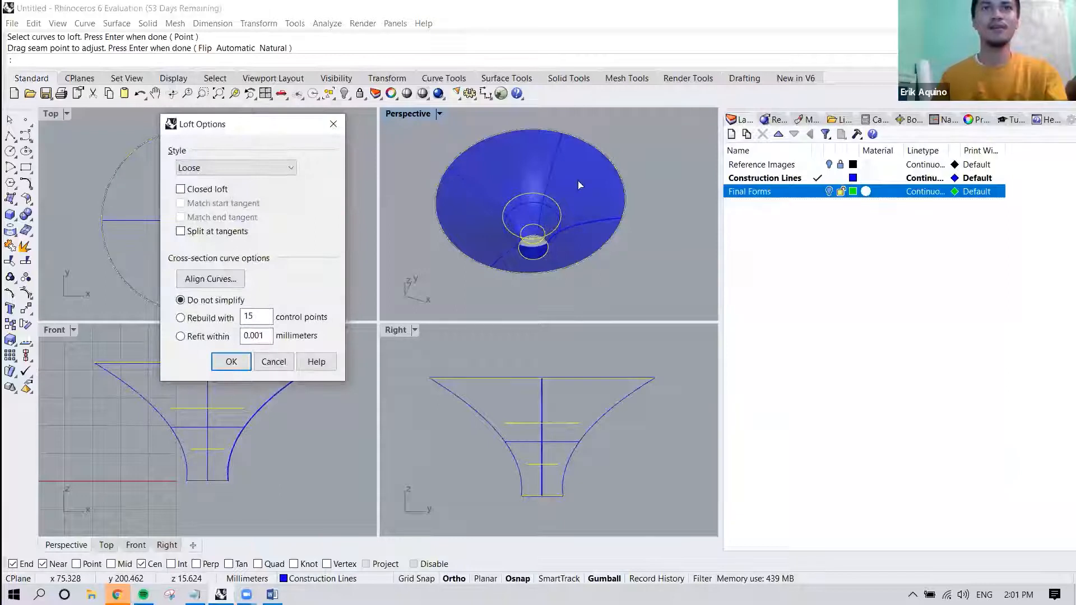
Try the Normal loft style on the four circles and inspect the surface preview.
{"action": "right_click_drag", "start_coordinate": [575, 254], "coordinate": [598, 169]}
{"action": "left_click_drag", "start_coordinate": [252, 124], "coordinate": [173, 115]}
{"action": "left_click", "coordinate": [176, 162]}
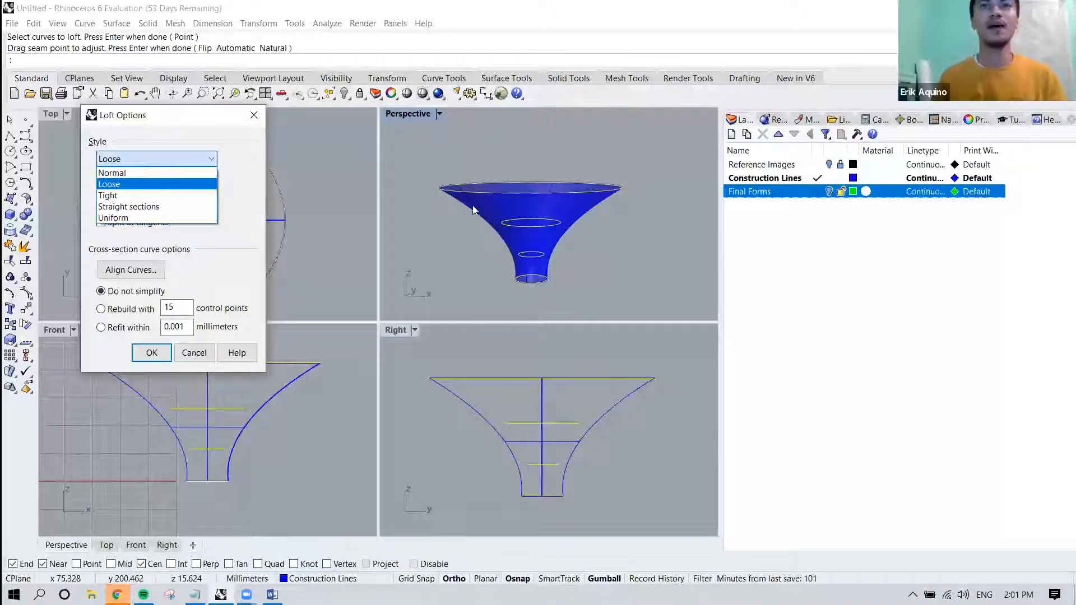
{"action": "left_click", "coordinate": [197, 174]}
{"action": "right_click_drag", "start_coordinate": [573, 247], "coordinate": [468, 199]}
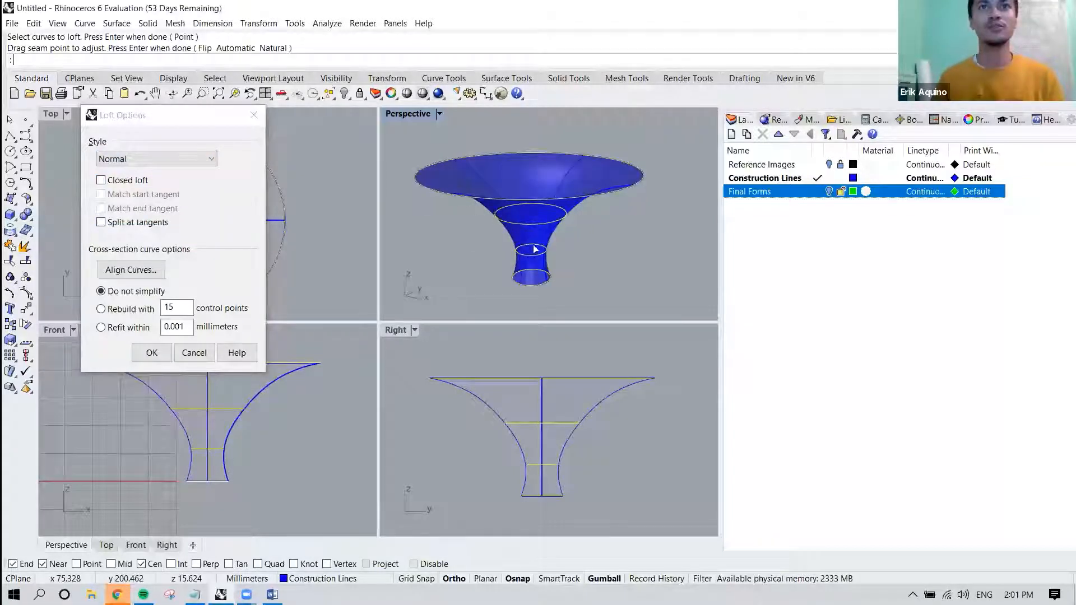
Compare the loft preview in the Loose style and in the Tight style.
{"action": "left_click", "coordinate": [208, 161]}
{"action": "left_click", "coordinate": [191, 182]}
{"action": "left_click", "coordinate": [192, 161]}
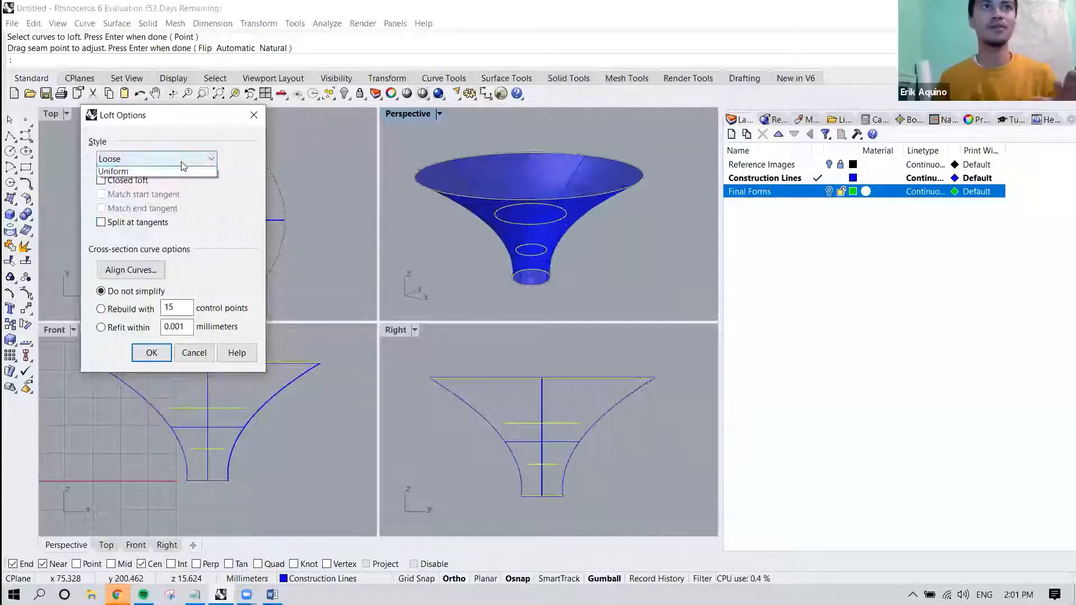
{"action": "left_click", "coordinate": [164, 193]}
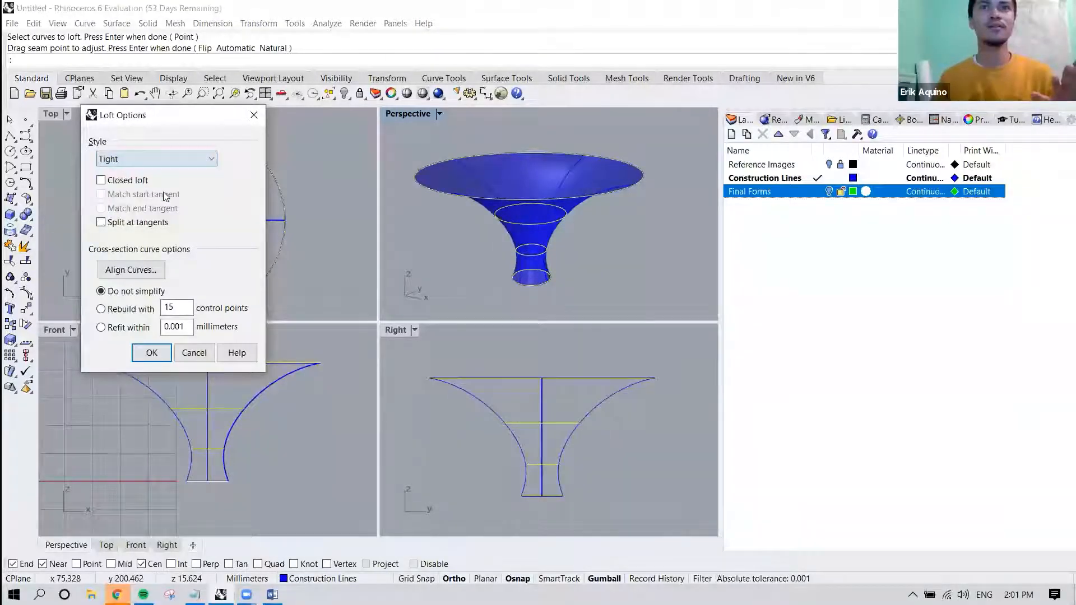
Try the Straight sections loft style and inspect the canopy preview from several angles.
{"action": "left_click", "coordinate": [165, 162]}
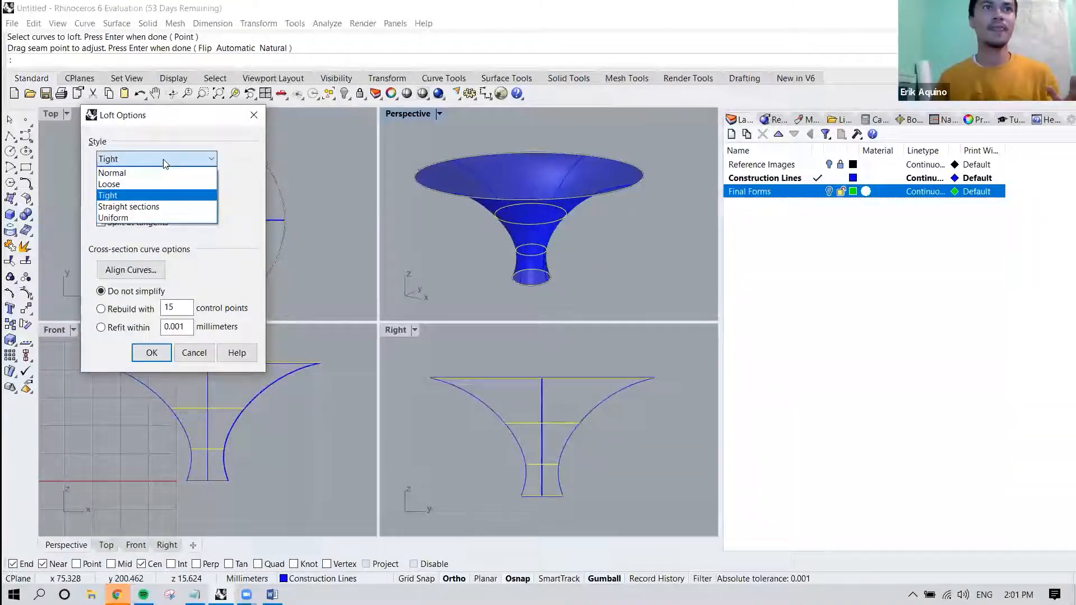
{"action": "left_click", "coordinate": [139, 207]}
{"action": "right_click_drag", "start_coordinate": [604, 212], "coordinate": [664, 167]}
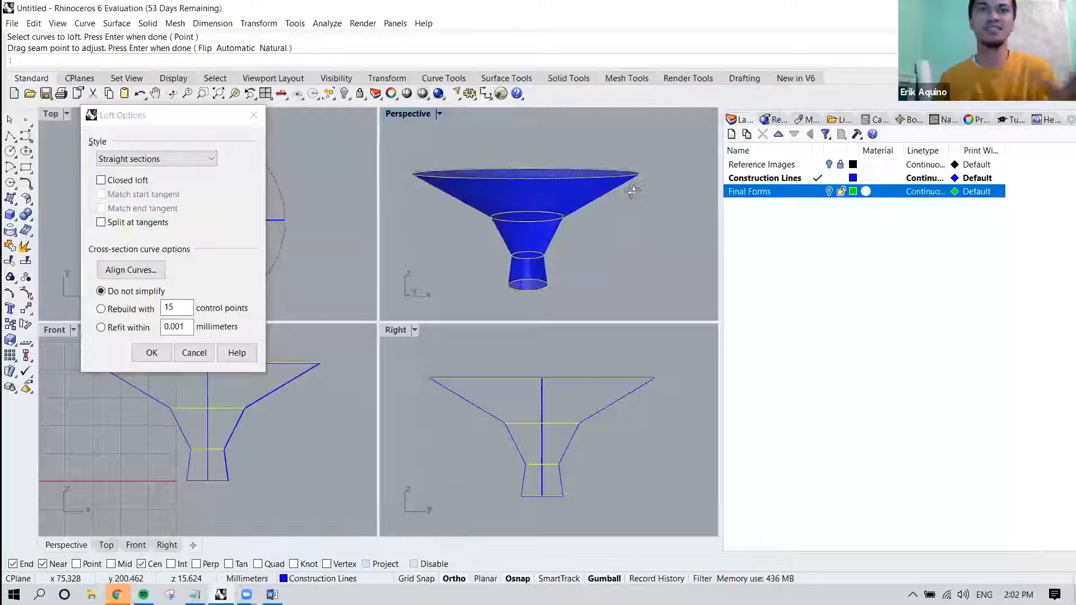
{"action": "scroll", "coordinate": [613, 196], "scroll_direction": "up", "scroll_amount": 3}
{"action": "scroll", "coordinate": [612, 198], "scroll_direction": "down", "scroll_amount": 2}
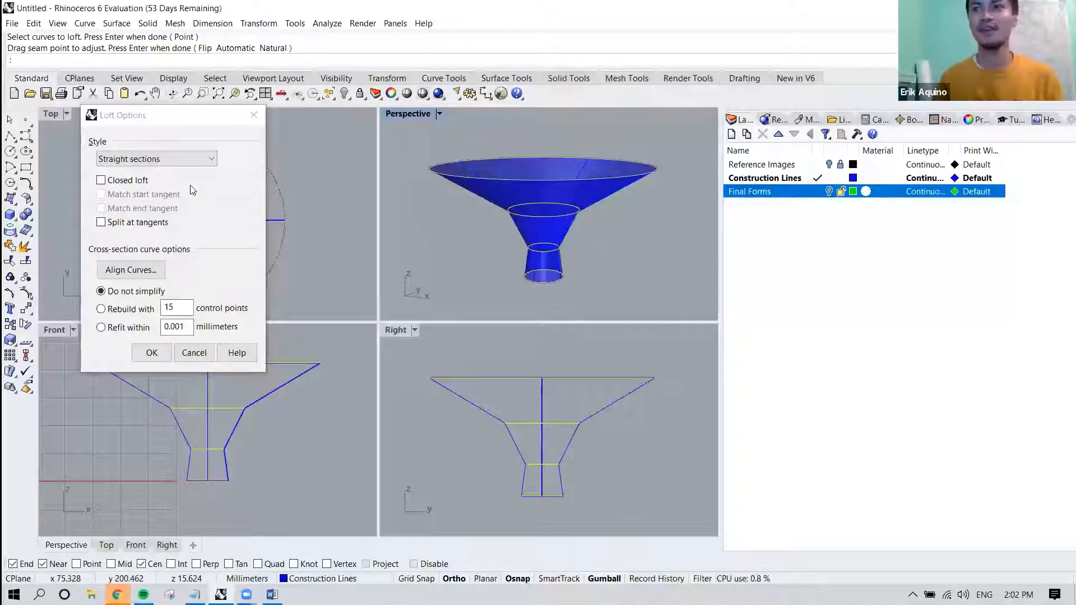
Set the loft style to Normal.
{"action": "left_click", "coordinate": [164, 162]}
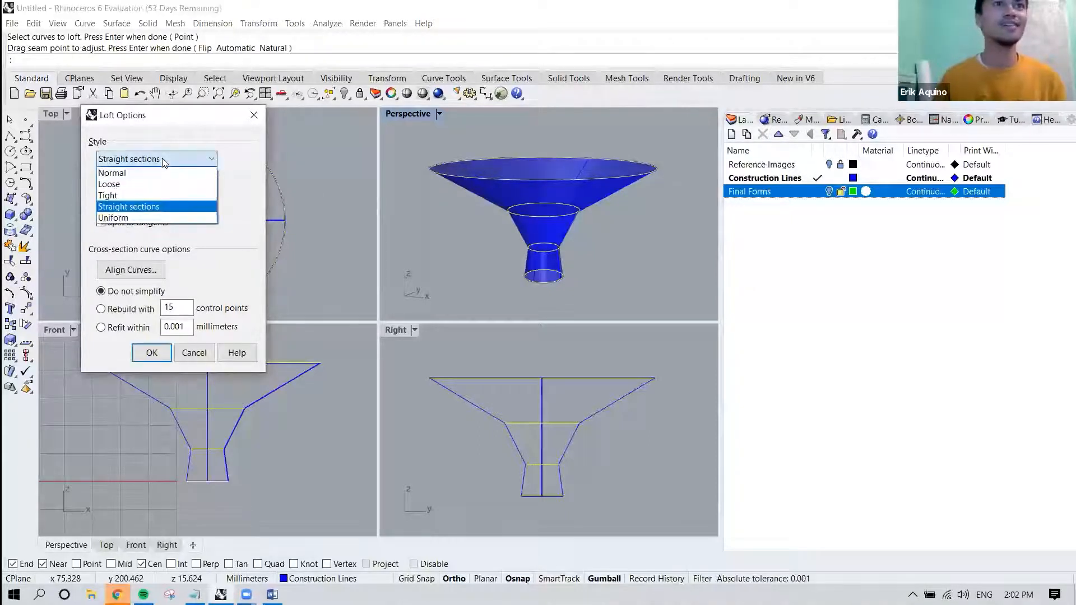
{"action": "left_click", "coordinate": [164, 162]}
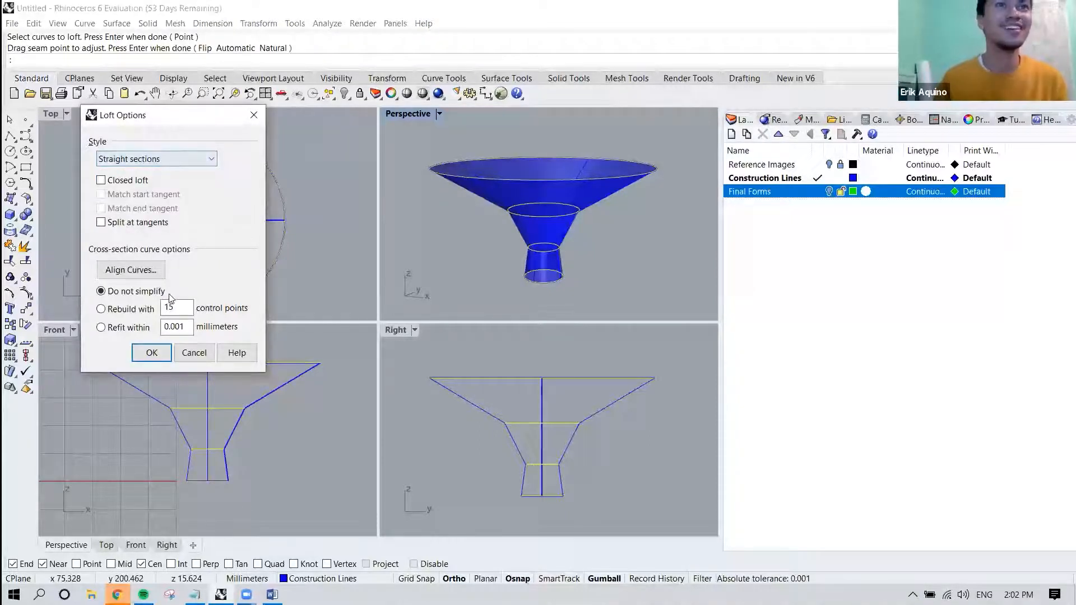
{"action": "left_click", "coordinate": [152, 163]}
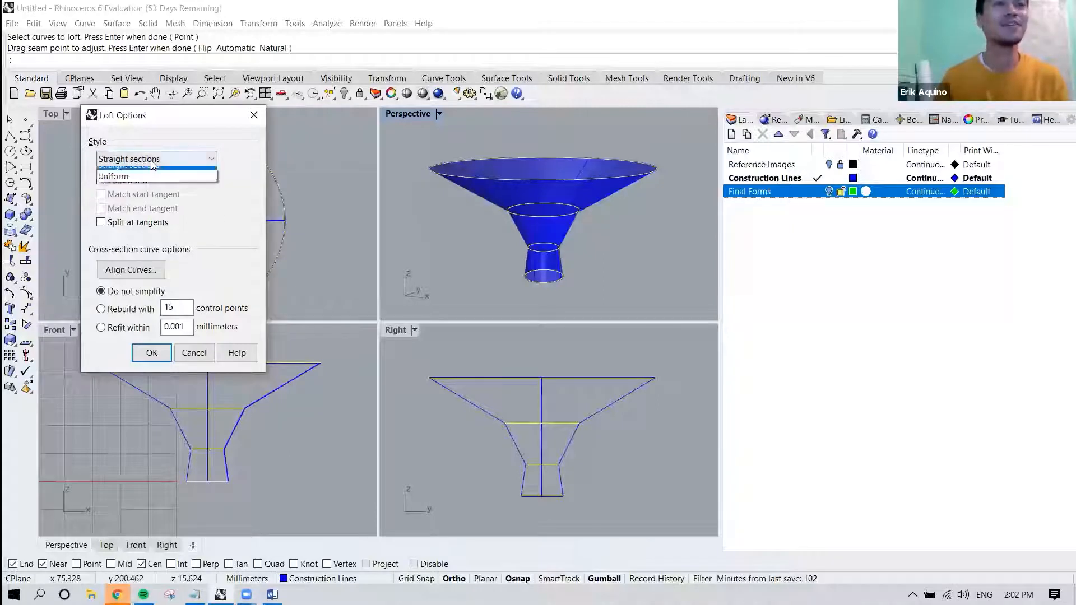
{"action": "left_click", "coordinate": [143, 173]}
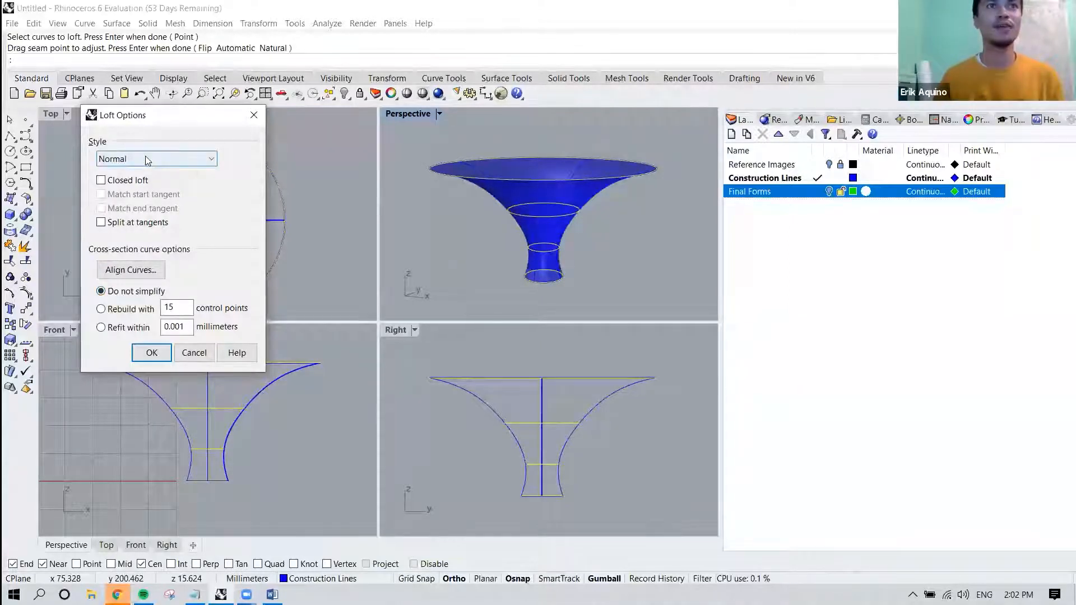
{"action": "left_click_drag", "start_coordinate": [178, 118], "coordinate": [193, 99]}
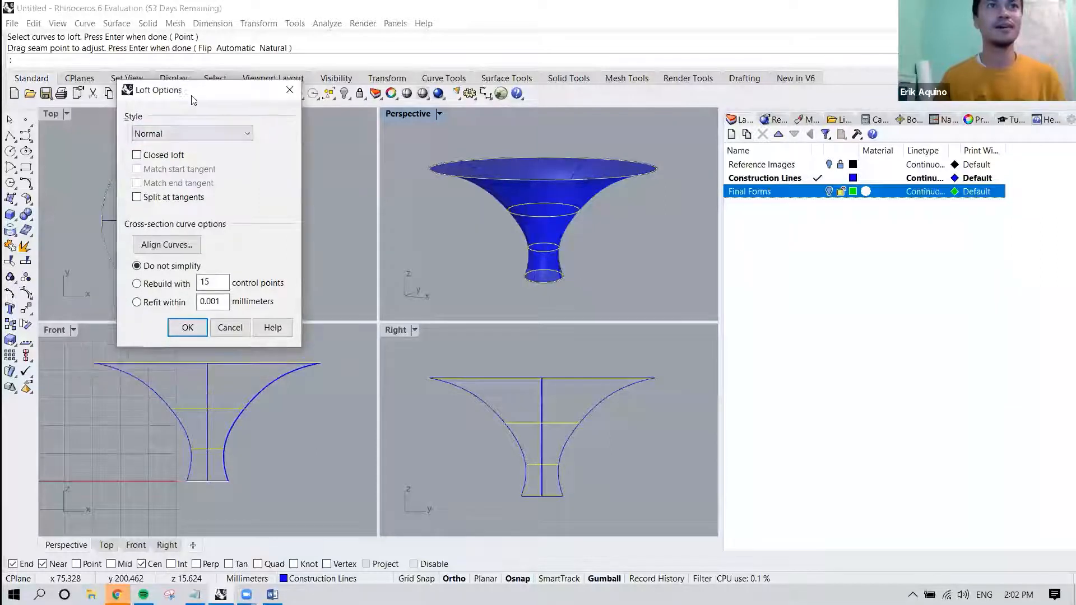
Set the loft to rebuild its cross-section curves with 30 control points and inspect the preview.
{"action": "left_click", "coordinate": [160, 286]}
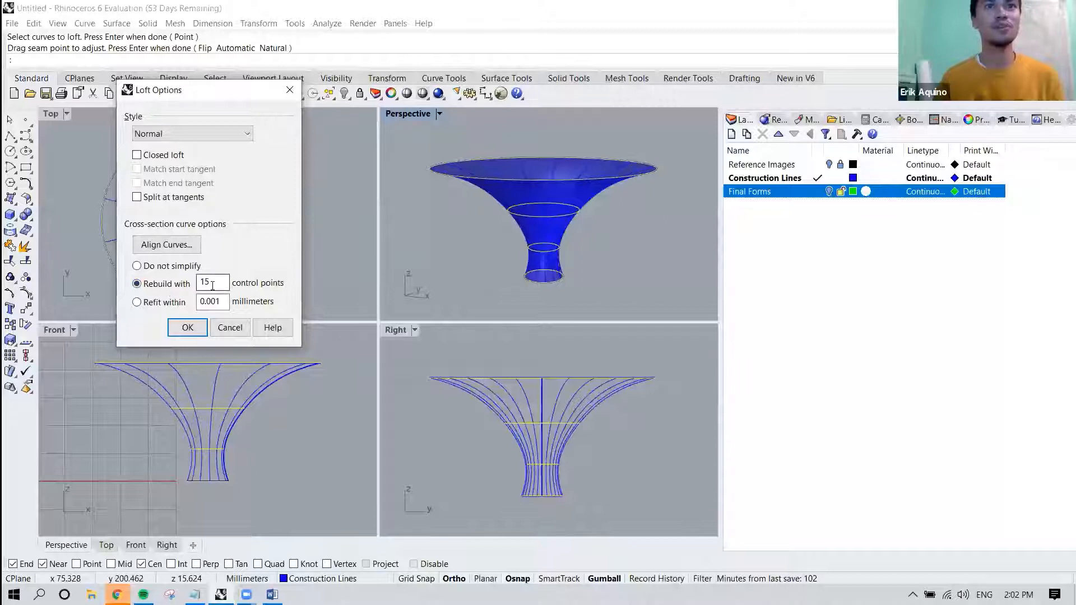
{"action": "right_click_drag", "start_coordinate": [466, 231], "coordinate": [490, 152]}
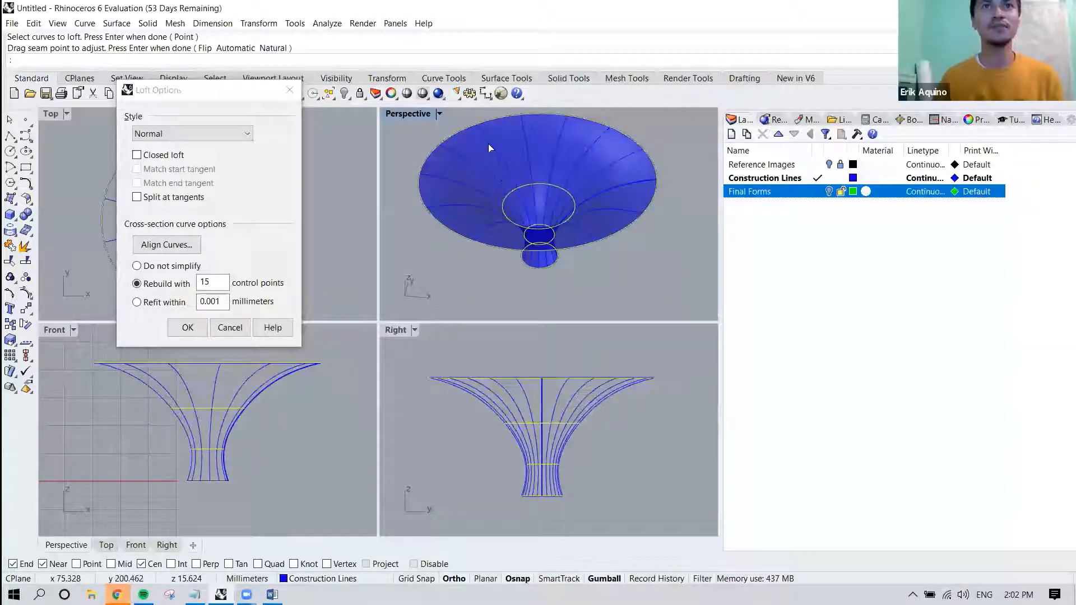
{"action": "left_click", "coordinate": [219, 278]}
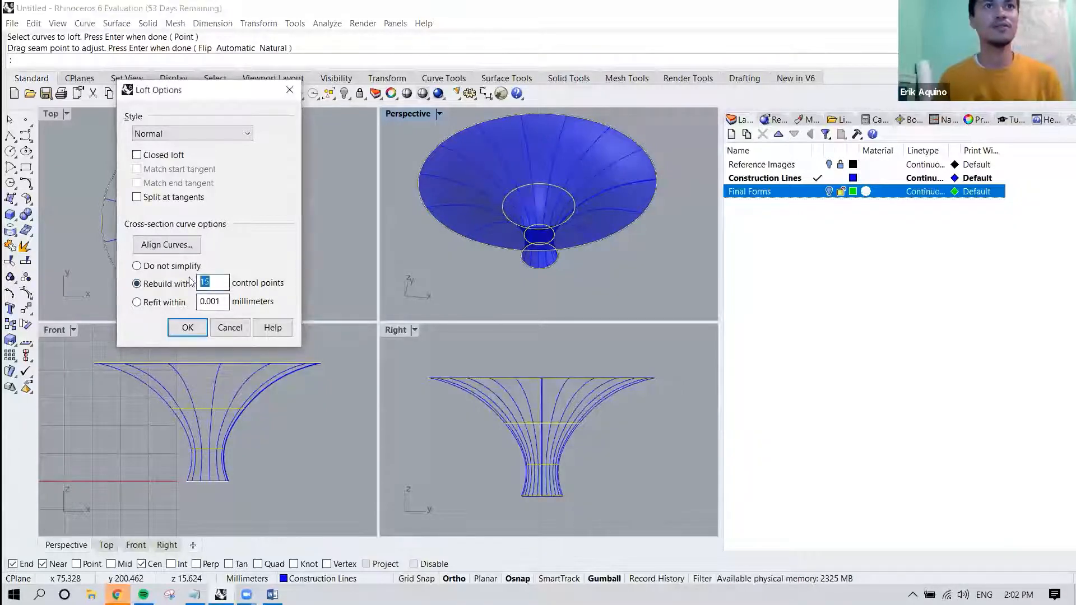
{"action": "type", "text": "30"}
{"action": "key", "text": "Tab"}
{"action": "left_click", "coordinate": [550, 168]}
{"action": "right_click_drag", "start_coordinate": [550, 168], "coordinate": [549, 208]}
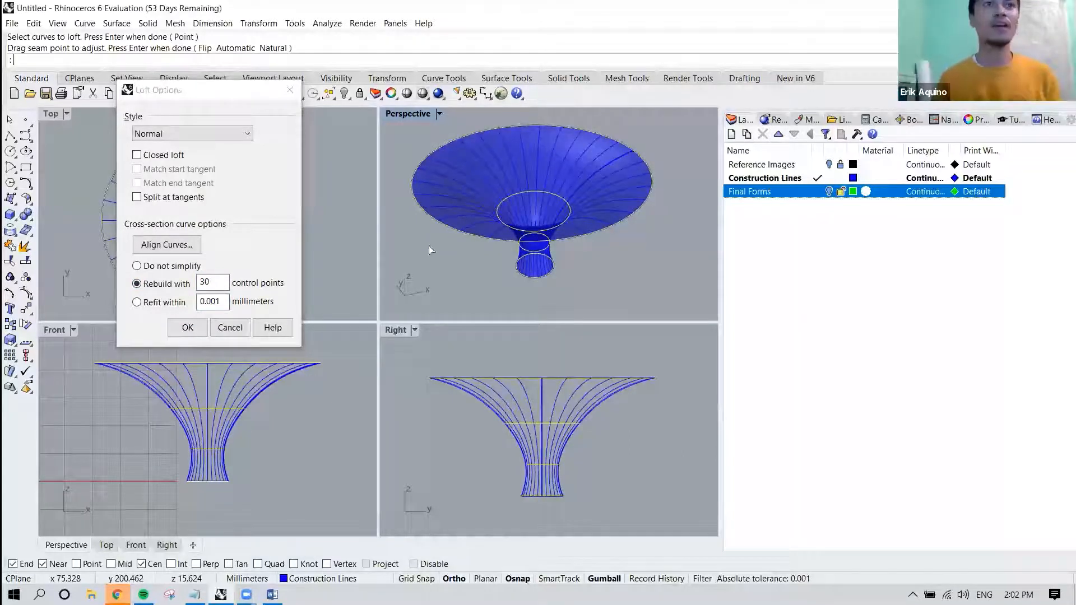
Try rebuilding the loft's cross-section curves with 5 control points and inspect the deviation from the circles.
{"action": "left_click", "coordinate": [191, 285]}
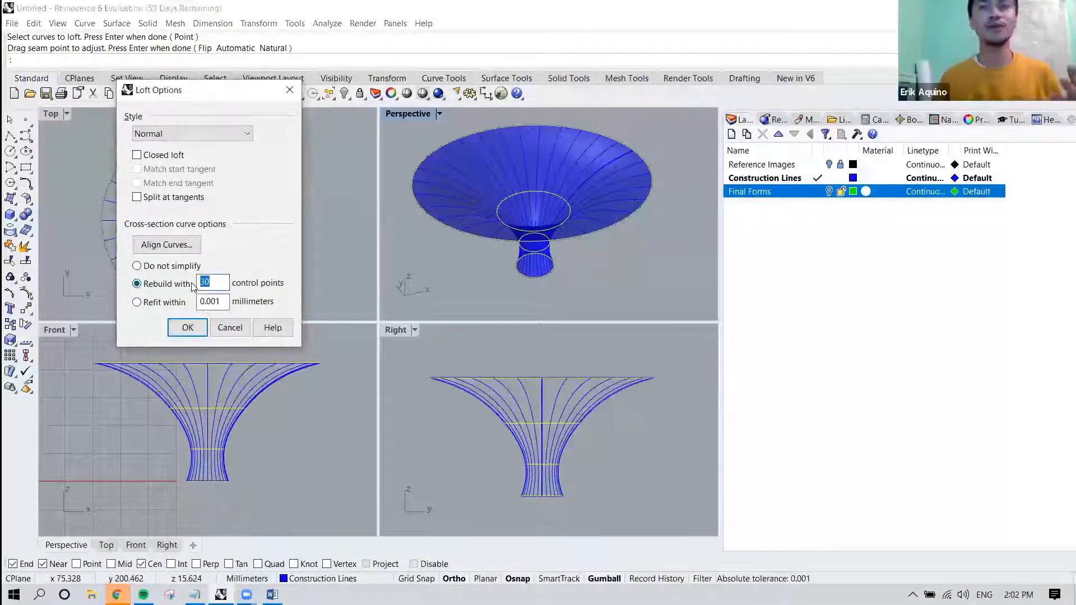
{"action": "type", "text": "5"}
{"action": "key", "text": "Tab"}
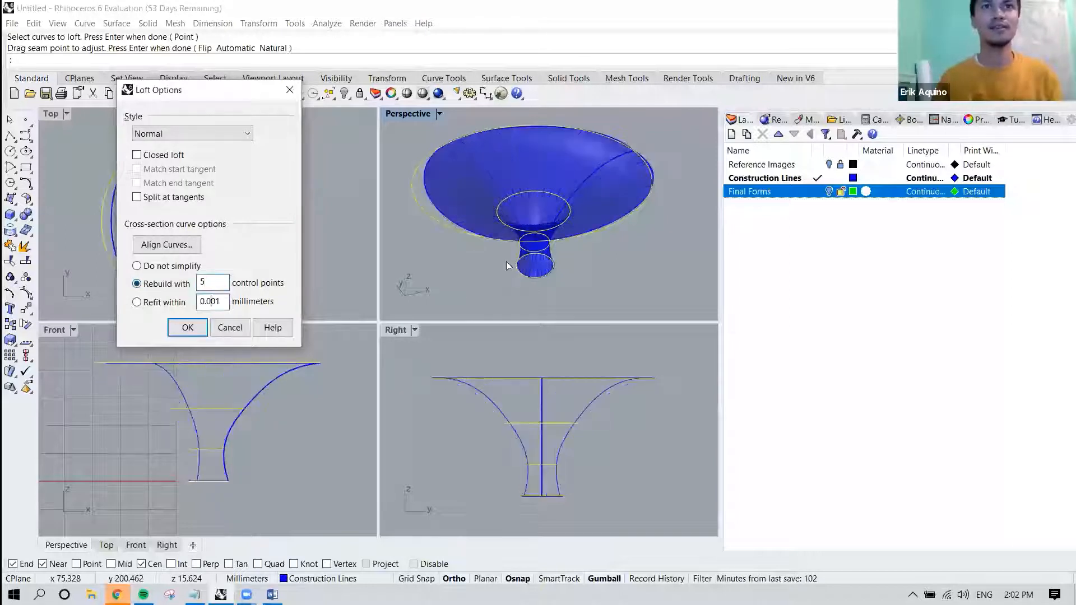
{"action": "right_click_drag", "start_coordinate": [511, 246], "coordinate": [521, 289]}
{"action": "right_click_drag", "start_coordinate": [507, 206], "coordinate": [448, 216]}
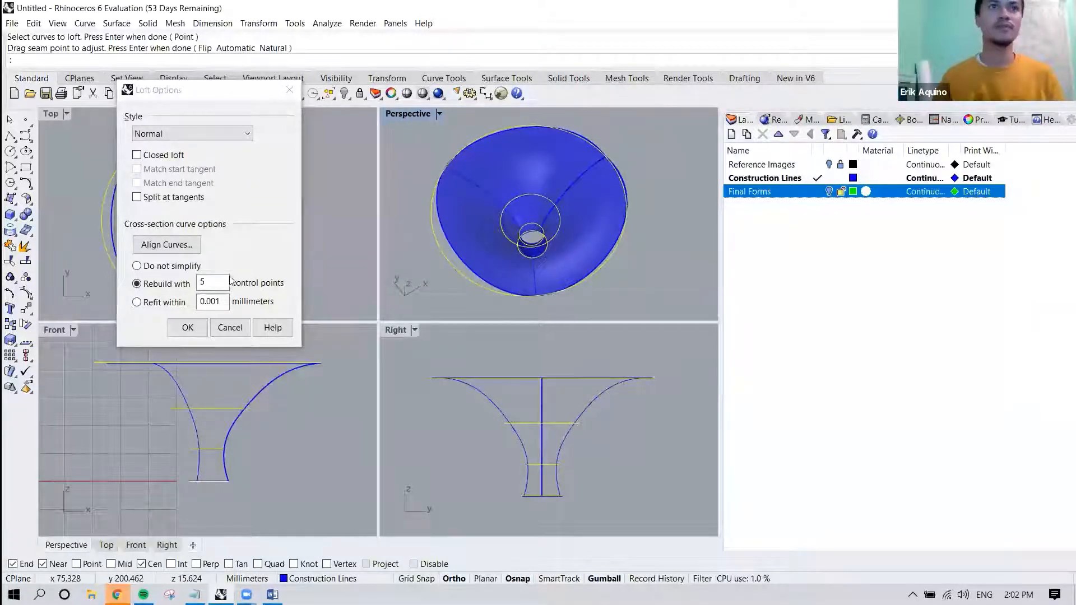
Rebuild the loft's cross-section curves with 20 control points and create the canopy surface.
{"action": "double_click", "coordinate": [213, 282]}
{"action": "type", "text": "20"}
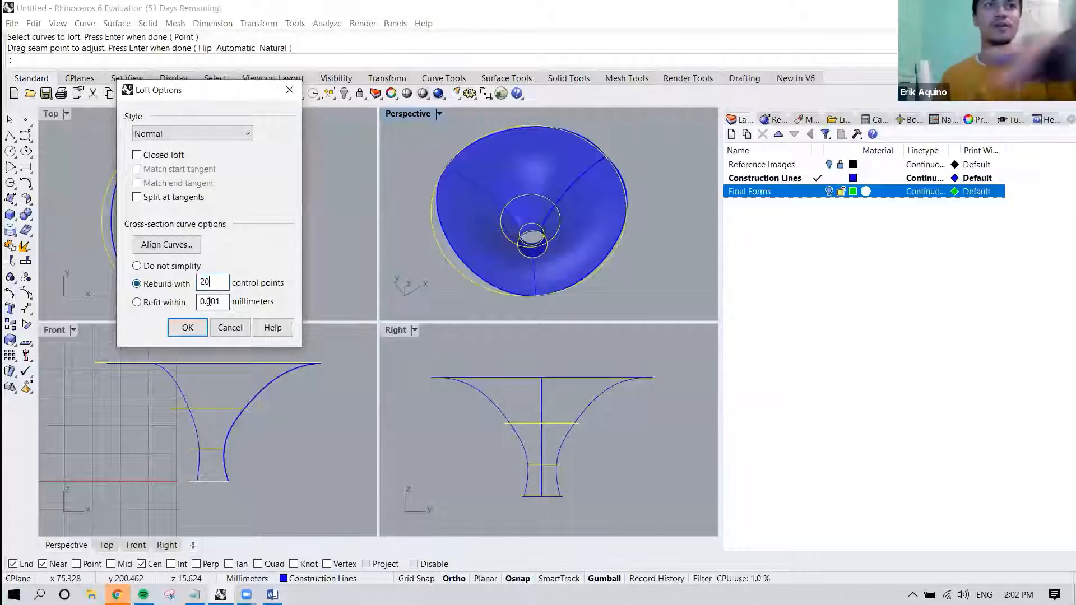
{"action": "right_click_drag", "start_coordinate": [480, 283], "coordinate": [412, 230]}
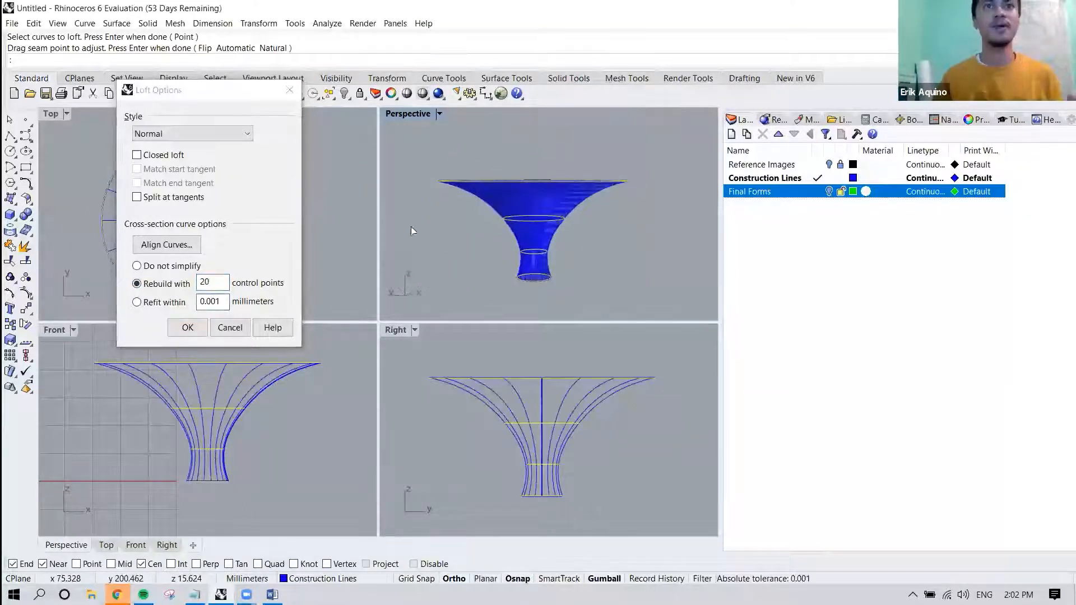
{"action": "left_click", "coordinate": [187, 327]}
Select the lofted canopy surface and examine its isocurves in the maximized Perspective view.
{"action": "mouse_move", "coordinate": [566, 212]}
{"action": "right_mouse_down"}
{"action": "mouse_move", "coordinate": [443, 285]}
{"action": "mouse_move", "coordinate": [560, 316]}
{"action": "right_mouse_up"}
{"action": "left_click", "coordinate": [590, 218]}
{"action": "scroll", "coordinate": [576, 228], "scroll_direction": "down", "scroll_amount": 6}
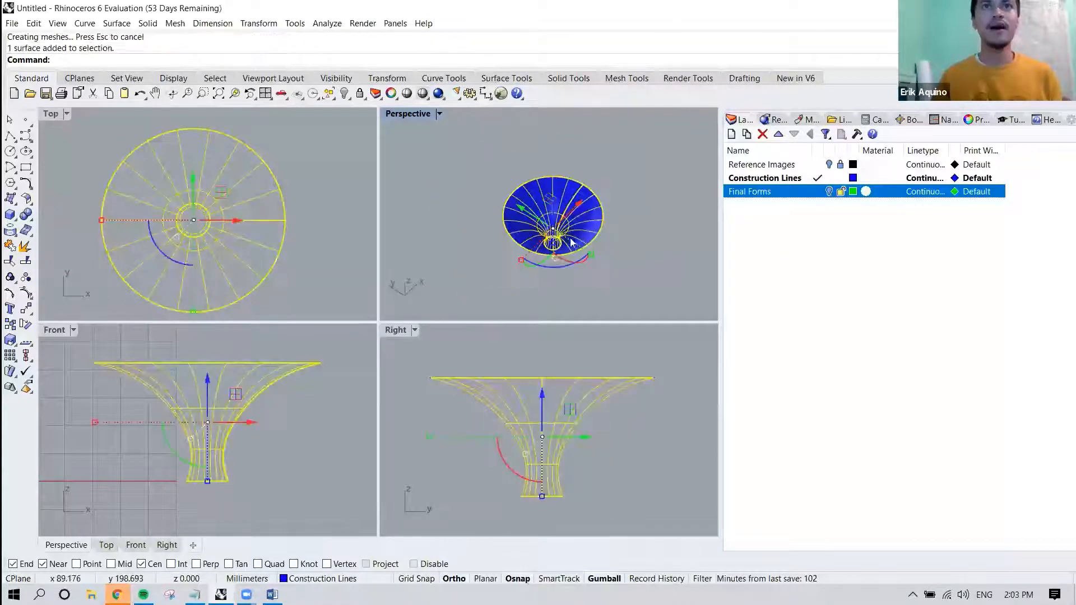
{"action": "scroll", "coordinate": [557, 256], "scroll_direction": "up", "scroll_amount": 7}
{"action": "scroll", "coordinate": [558, 256], "scroll_direction": "up", "scroll_amount": 5}
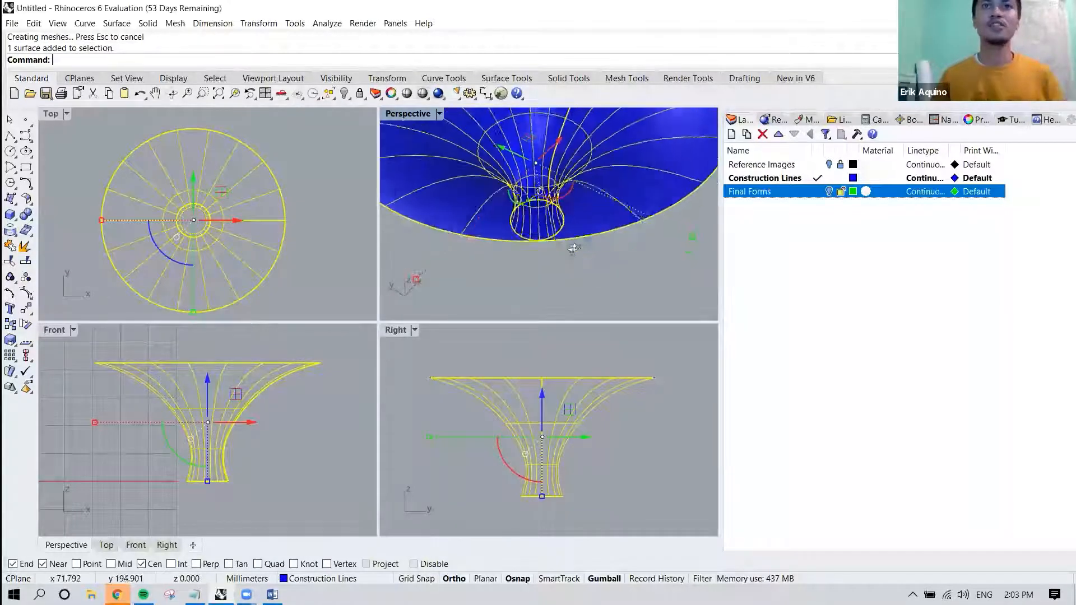
{"action": "double_click", "coordinate": [411, 114]}
{"action": "right_click_drag", "start_coordinate": [435, 181], "coordinate": [512, 266]}
{"action": "scroll", "coordinate": [512, 266], "scroll_direction": "down", "scroll_amount": 3}
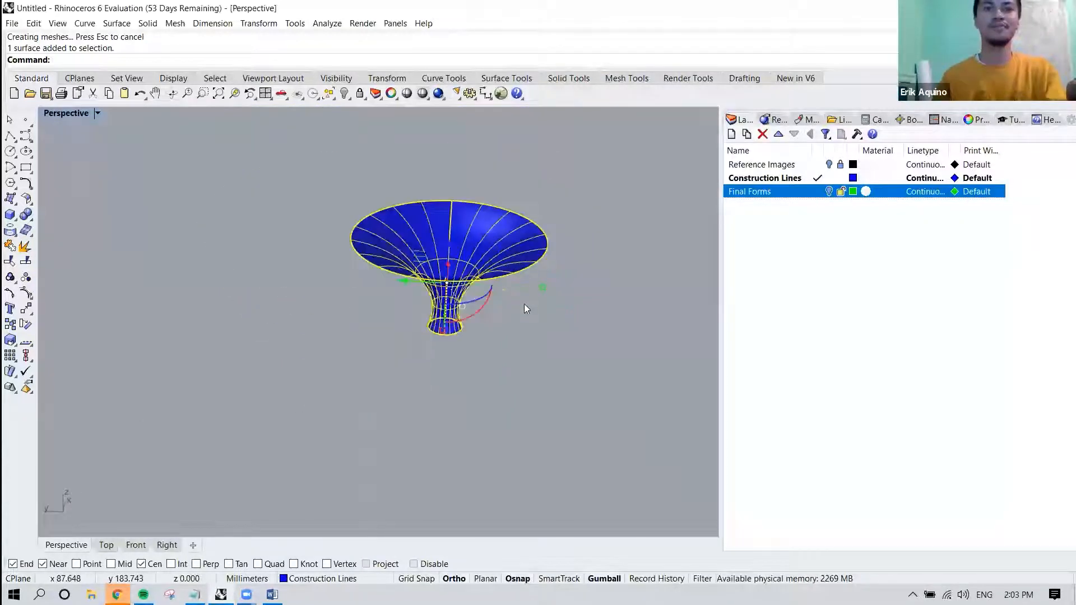
Draw an open, winding degree 3 control-point curve on the ground plane in front of the canopy.
{"action": "type", "text": "curve"}
{"action": "key", "text": "Return"}
{"action": "left_click", "coordinate": [502, 401]}
{"action": "left_click", "coordinate": [500, 356]}
{"action": "left_click", "coordinate": [404, 351]}
{"action": "left_click", "coordinate": [396, 421]}
{"action": "left_click", "coordinate": [377, 434]}
{"action": "left_click", "coordinate": [358, 428]}
{"action": "left_click", "coordinate": [340, 413]}
{"action": "left_click", "coordinate": [335, 376]}
{"action": "left_click", "coordinate": [319, 352]}
{"action": "left_click", "coordinate": [276, 360]}
{"action": "left_click", "coordinate": [257, 401]}
{"action": "left_click", "coordinate": [278, 442]}
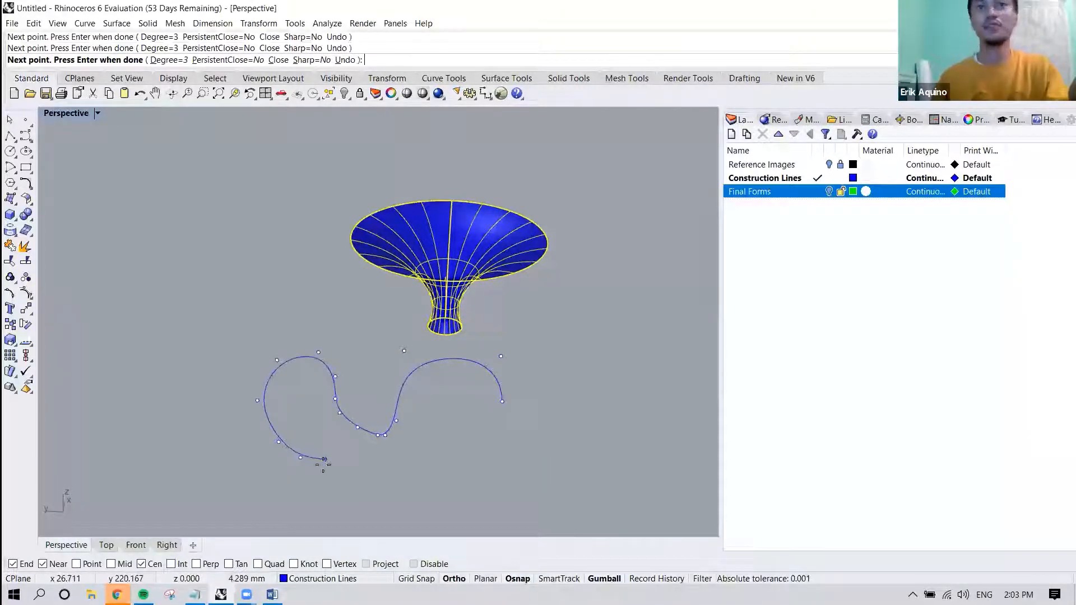
{"action": "key", "text": "Return"}
Compare the control points of the winding curve with the isocurves of the canopy surface.
{"action": "right_click_drag", "start_coordinate": [325, 448], "coordinate": [360, 396]}
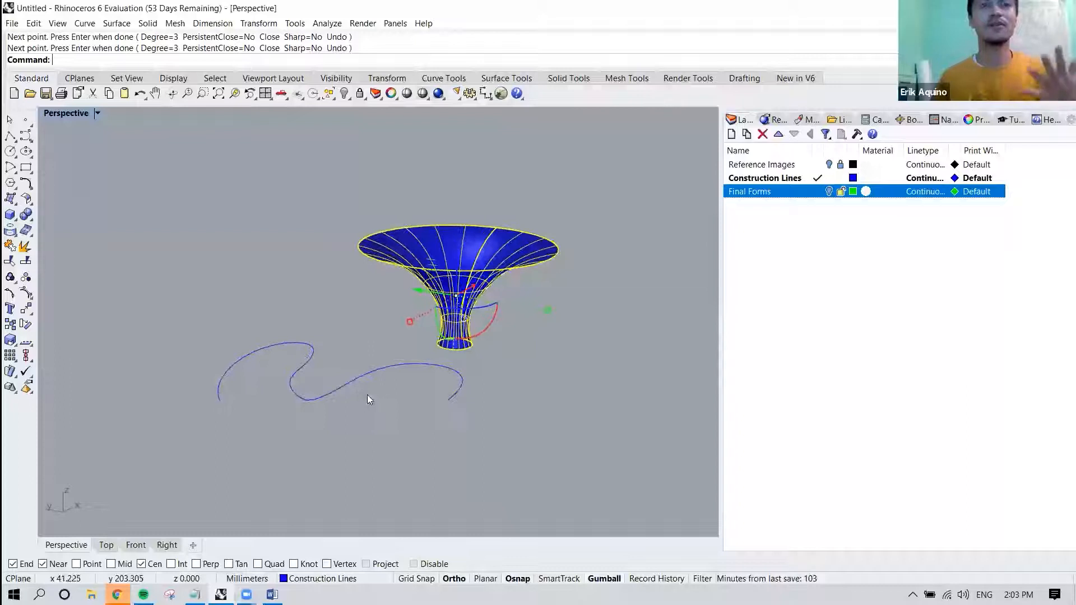
{"action": "left_click", "coordinate": [368, 395]}
{"action": "left_click", "coordinate": [378, 377]}
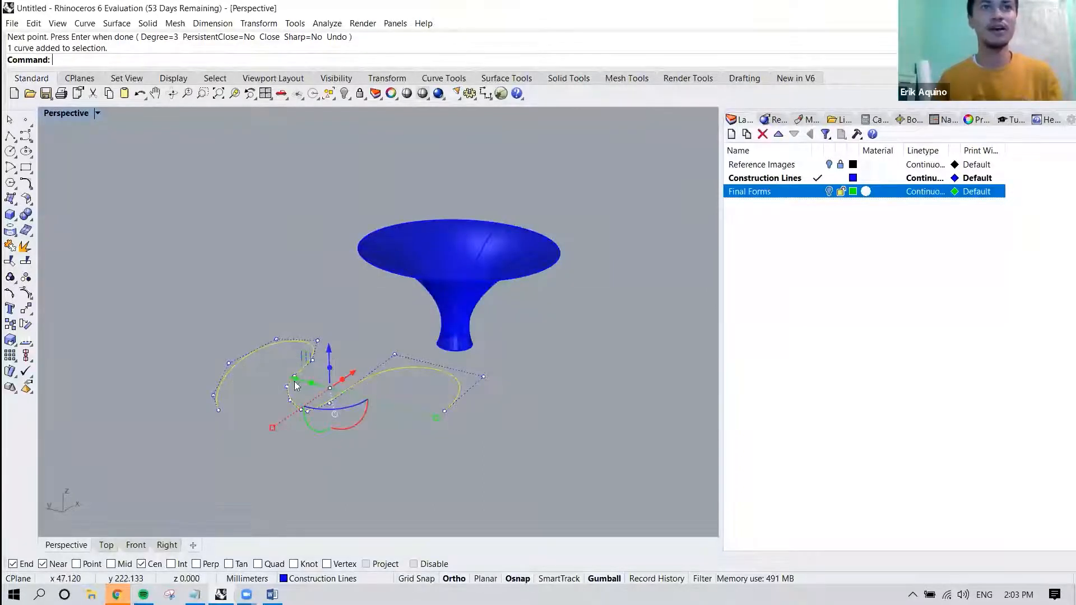
{"action": "left_click", "coordinate": [460, 288]}
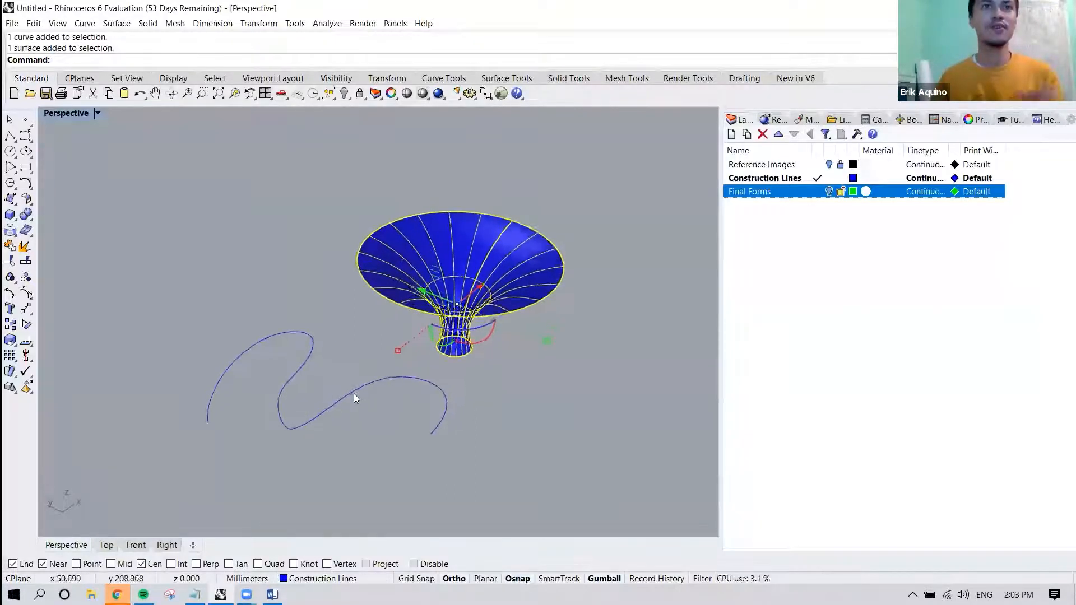
{"action": "scroll", "coordinate": [354, 392], "scroll_direction": "up", "scroll_amount": 3}
Start rebuilding the winding curve at degree 3 and compare a preview with 6 control points against the original shape.
{"action": "left_click", "coordinate": [371, 338]}
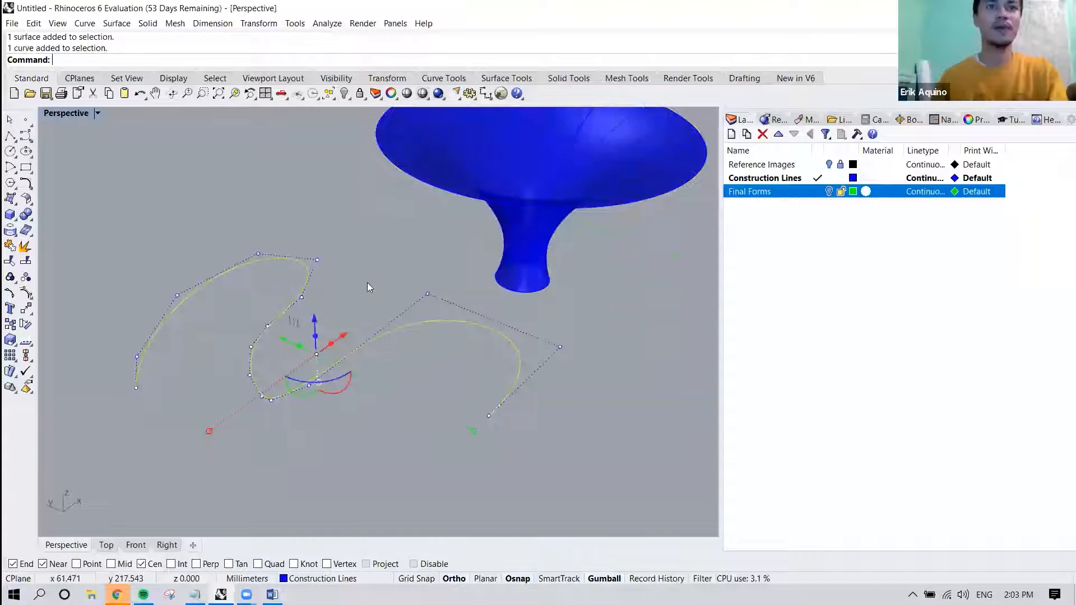
{"action": "type", "text": "Rebuild"}
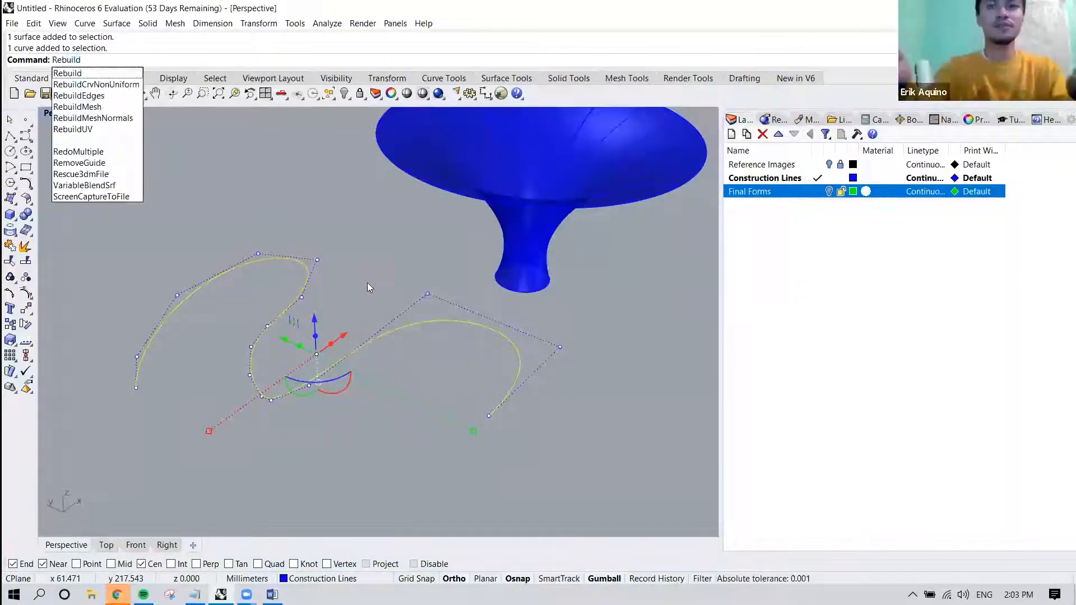
{"action": "key", "text": "Return"}
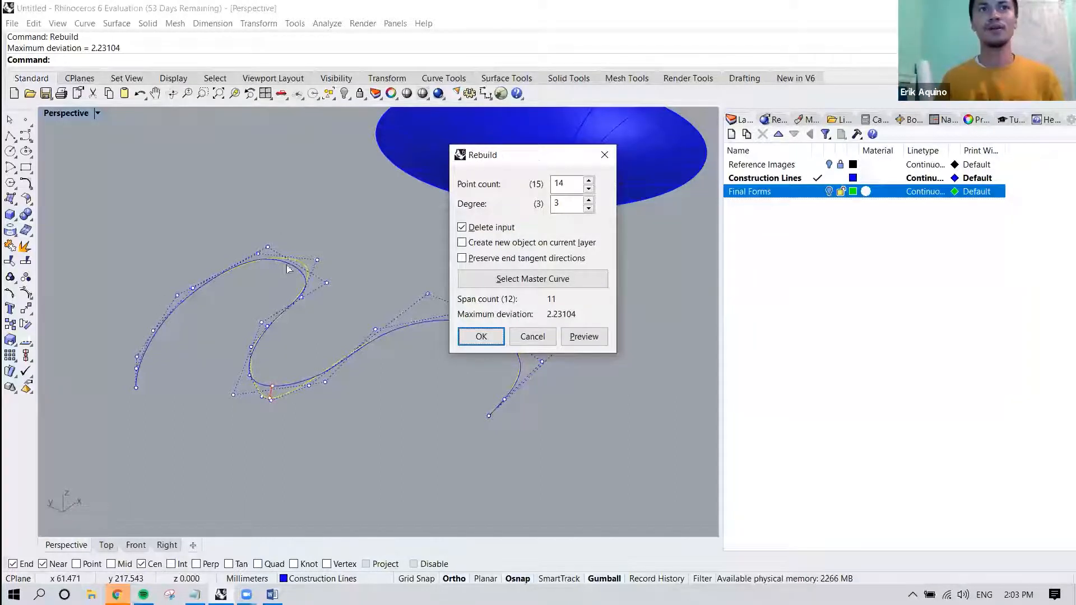
{"action": "left_click", "coordinate": [589, 193]}
{"action": "left_click", "coordinate": [589, 193]}
{"action": "left_click", "coordinate": [588, 192]}
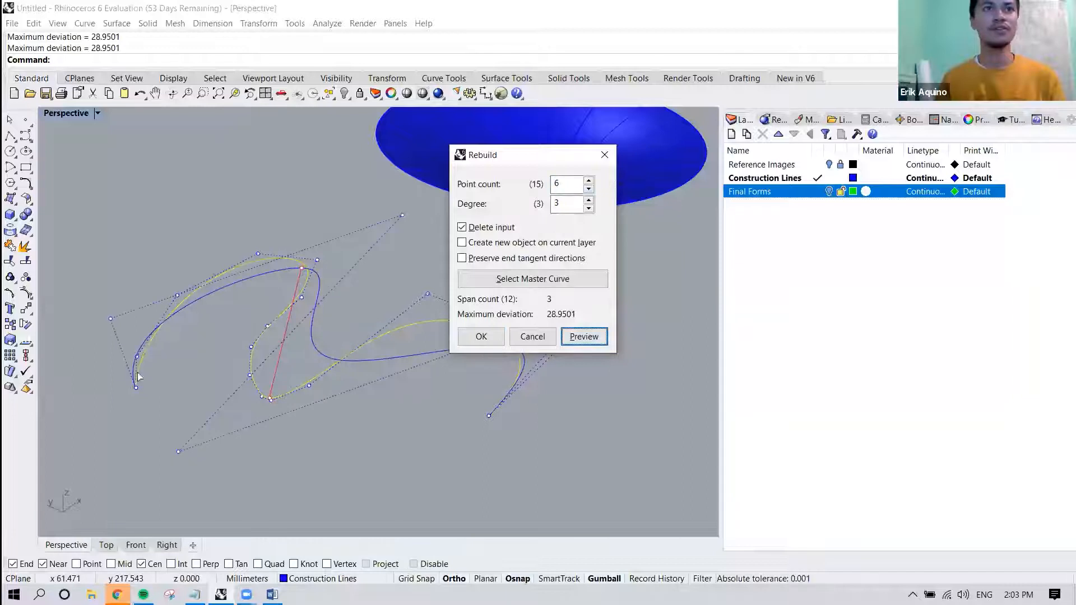
{"action": "right_click_drag", "start_coordinate": [336, 359], "coordinate": [287, 359]}
{"action": "scroll", "coordinate": [285, 358], "scroll_direction": "down", "scroll_amount": 5}
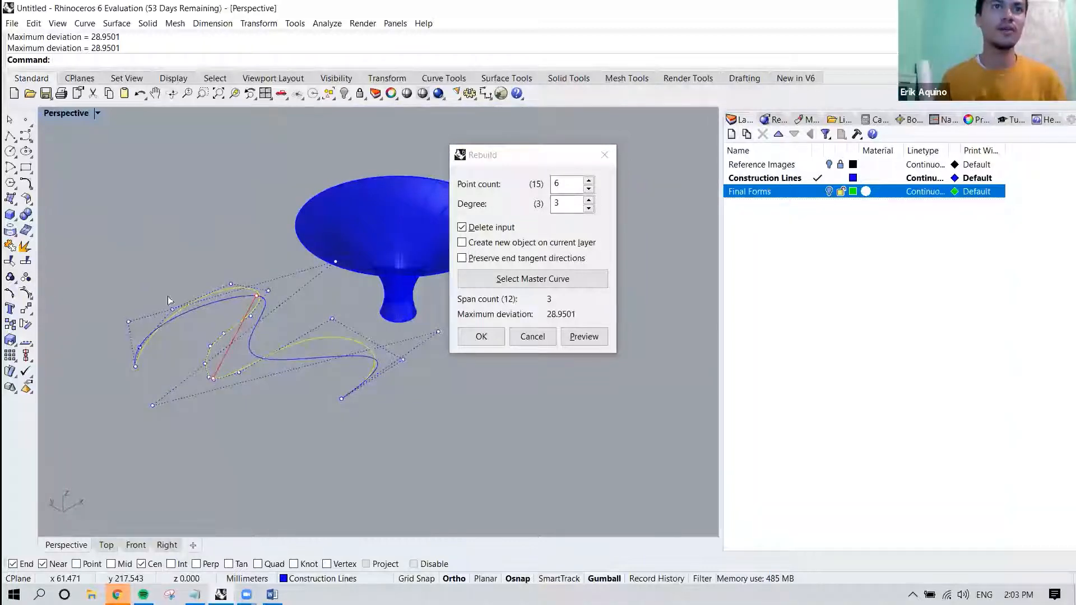
{"action": "scroll", "coordinate": [202, 360], "scroll_direction": "up", "scroll_amount": 2}
{"action": "scroll", "coordinate": [210, 342], "scroll_direction": "up", "scroll_amount": 2}
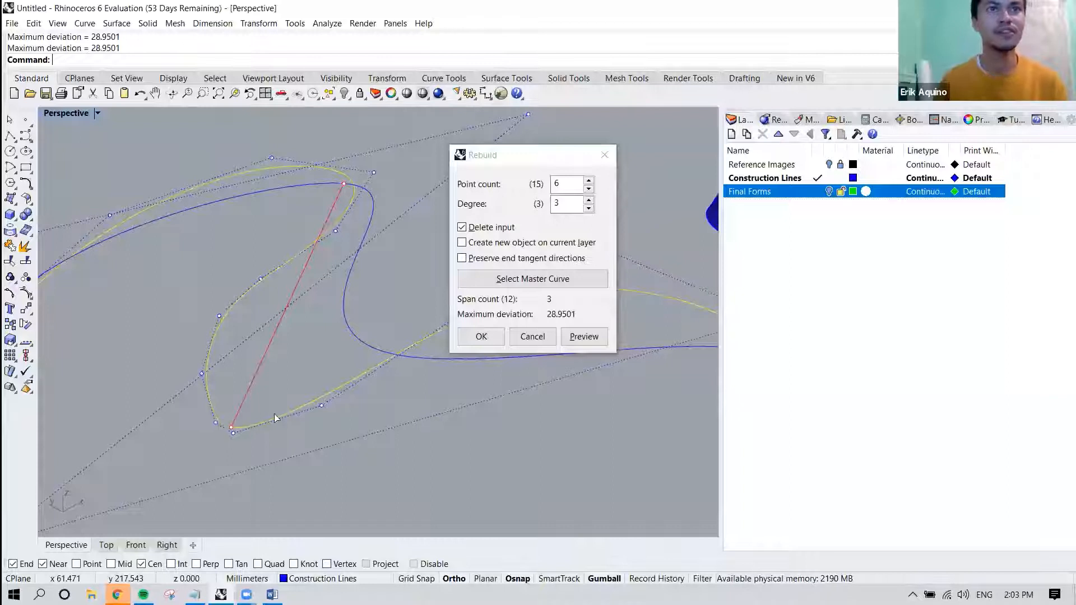
{"action": "scroll", "coordinate": [240, 403], "scroll_direction": "down", "scroll_amount": 3}
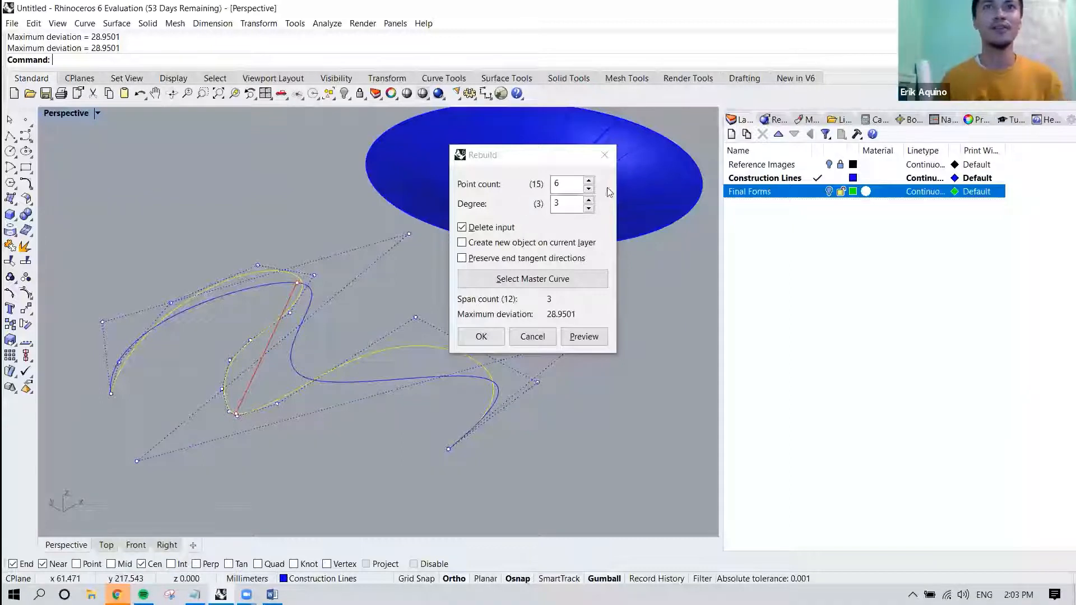
Rebuild the winding curve with 25 control points at degree 3, checking the preview's fit at the tight bend before accepting.
{"action": "left_click", "coordinate": [589, 182]}
{"action": "left_click", "coordinate": [589, 181]}
{"action": "left_click", "coordinate": [589, 182]}
{"action": "left_click", "coordinate": [589, 182]}
{"action": "left_click", "coordinate": [589, 181]}
{"action": "left_click", "coordinate": [588, 182]}
{"action": "left_click", "coordinate": [589, 182]}
{"action": "left_click", "coordinate": [588, 182]}
{"action": "left_click", "coordinate": [589, 182]}
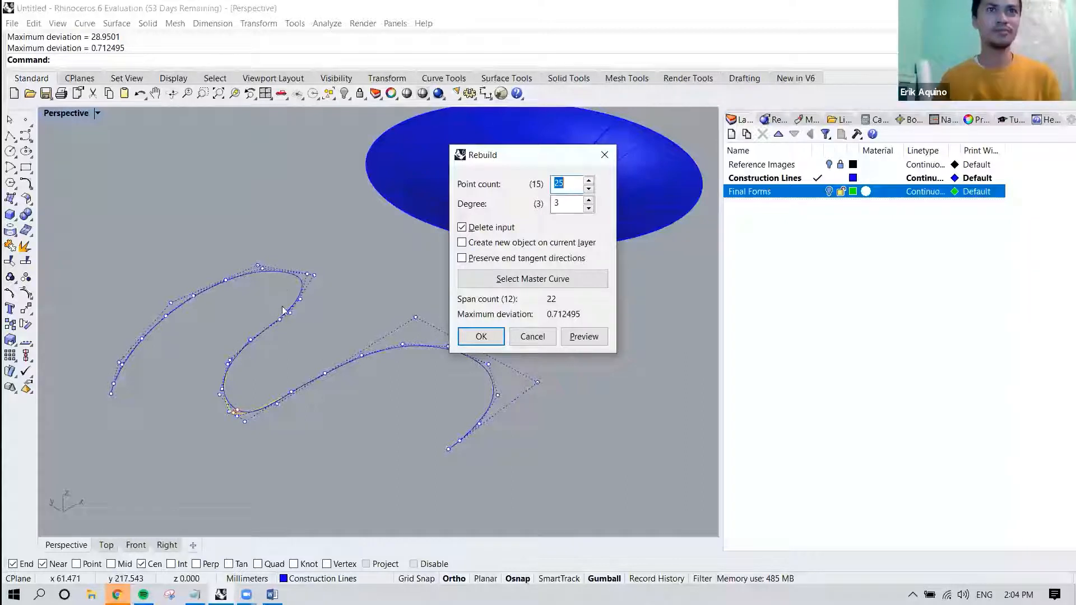
{"action": "right_click_drag", "start_coordinate": [286, 275], "coordinate": [267, 269]}
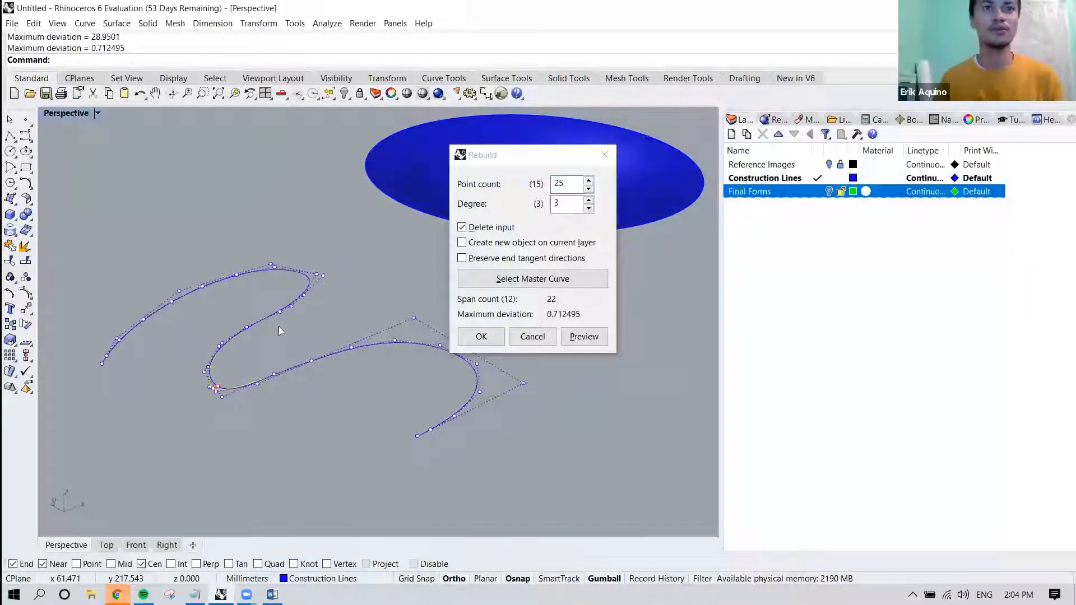
{"action": "scroll", "coordinate": [217, 395], "scroll_direction": "up", "scroll_amount": 5}
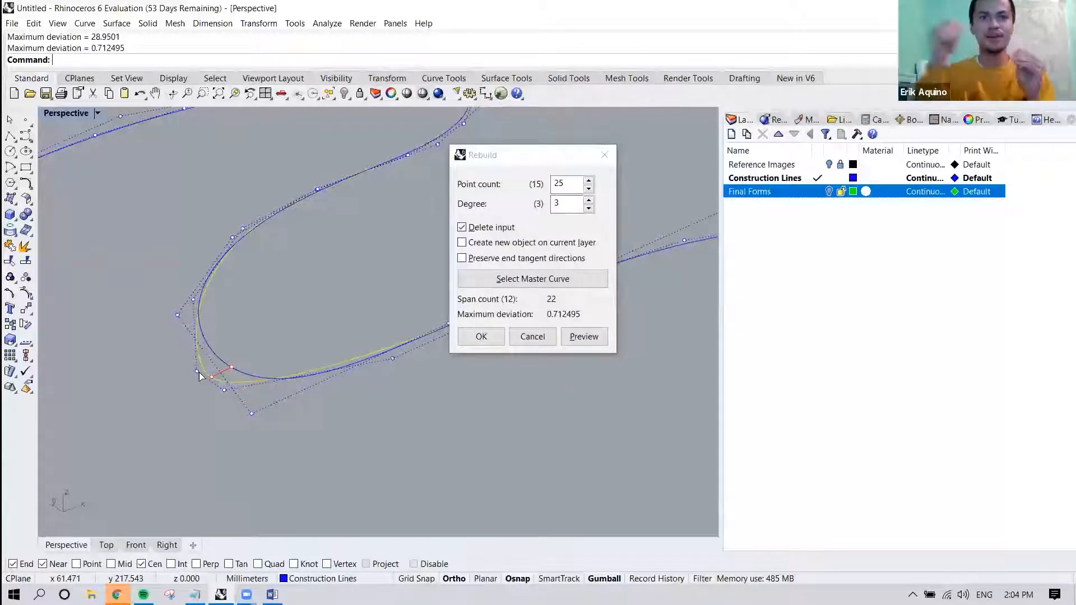
{"action": "scroll", "coordinate": [243, 279], "scroll_direction": "down", "scroll_amount": 5}
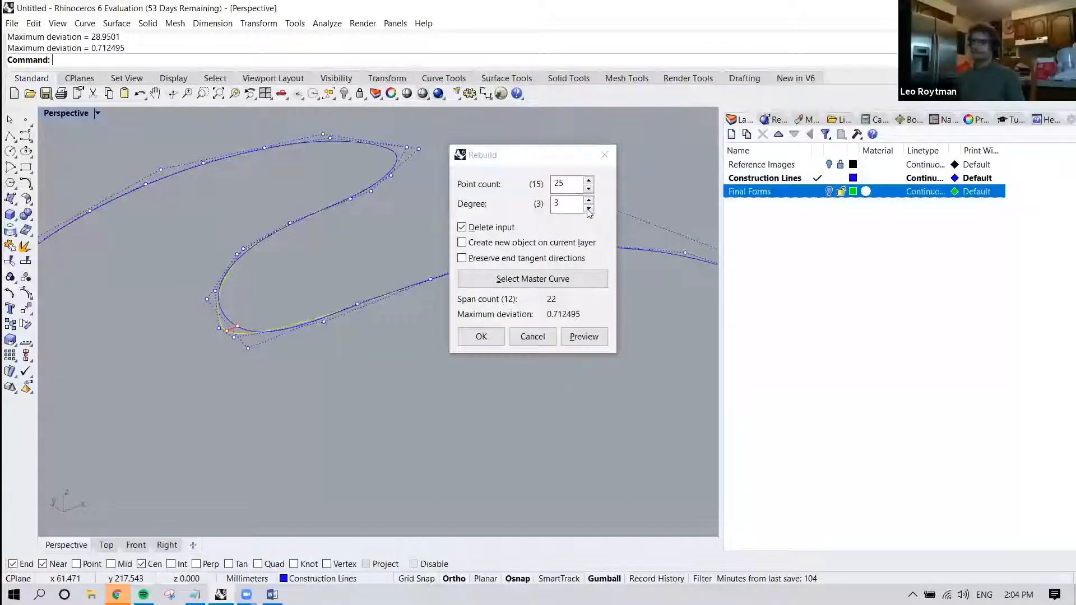
{"action": "left_click", "coordinate": [488, 339]}
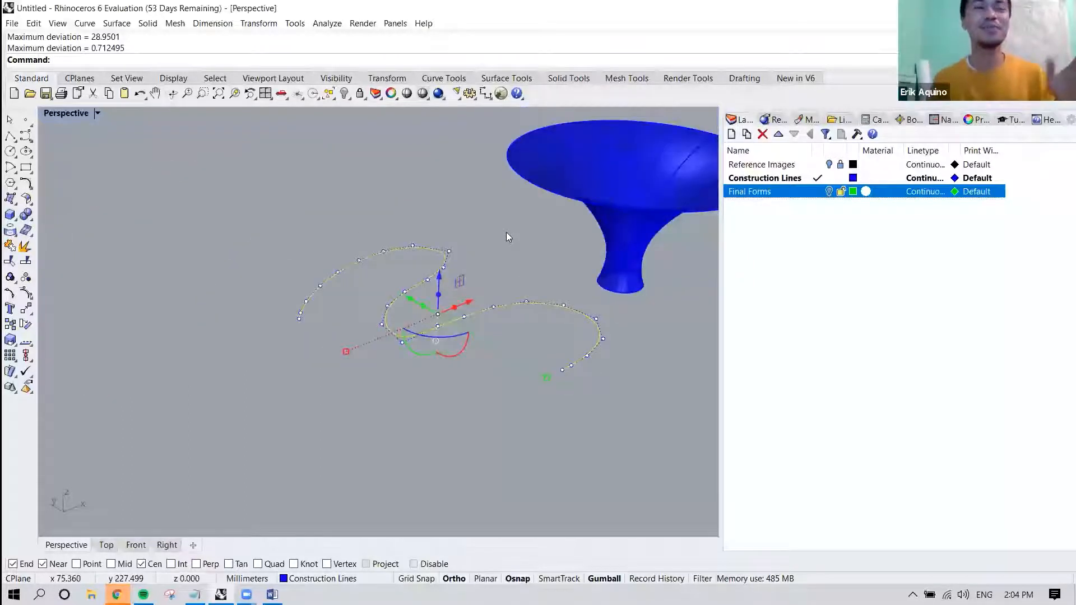
Select the lofted canopy surface and open its Rebuild settings.
{"action": "right_click_drag", "start_coordinate": [477, 218], "coordinate": [412, 213], "text": "shift"}
{"action": "left_click", "coordinate": [385, 259]}
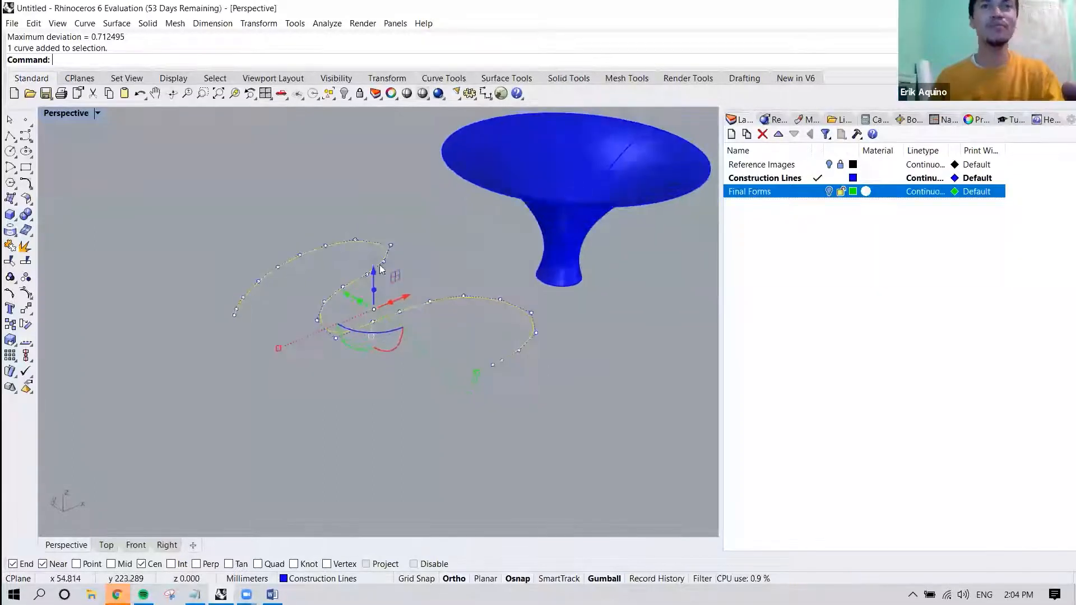
{"action": "left_click", "coordinate": [541, 165]}
{"action": "right_click_drag", "start_coordinate": [570, 162], "coordinate": [532, 178], "text": "shift"}
{"action": "type", "text": "Rebuild"}
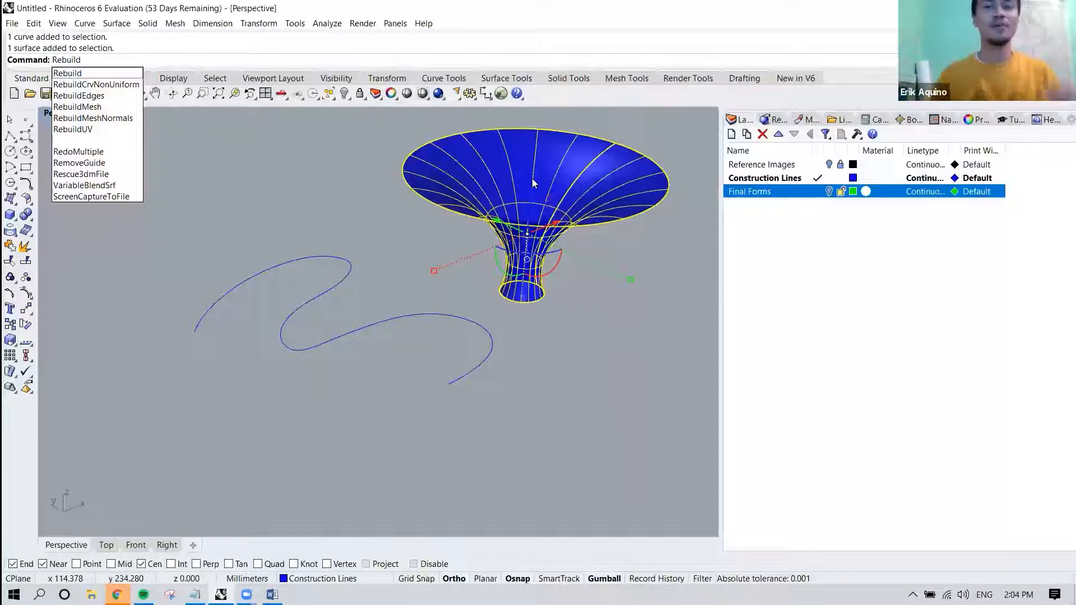
{"action": "key", "text": "Return"}
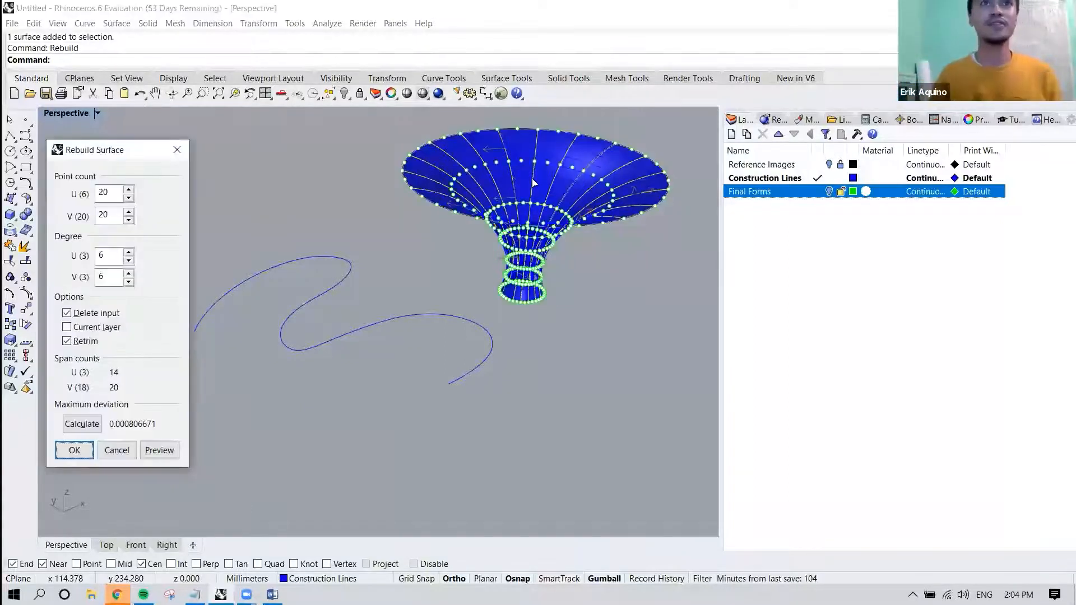
Examine the canopy's U and V control points, set the U point count to 8 and preview the rebuild.
{"action": "scroll", "coordinate": [546, 191], "scroll_direction": "up", "scroll_amount": 5}
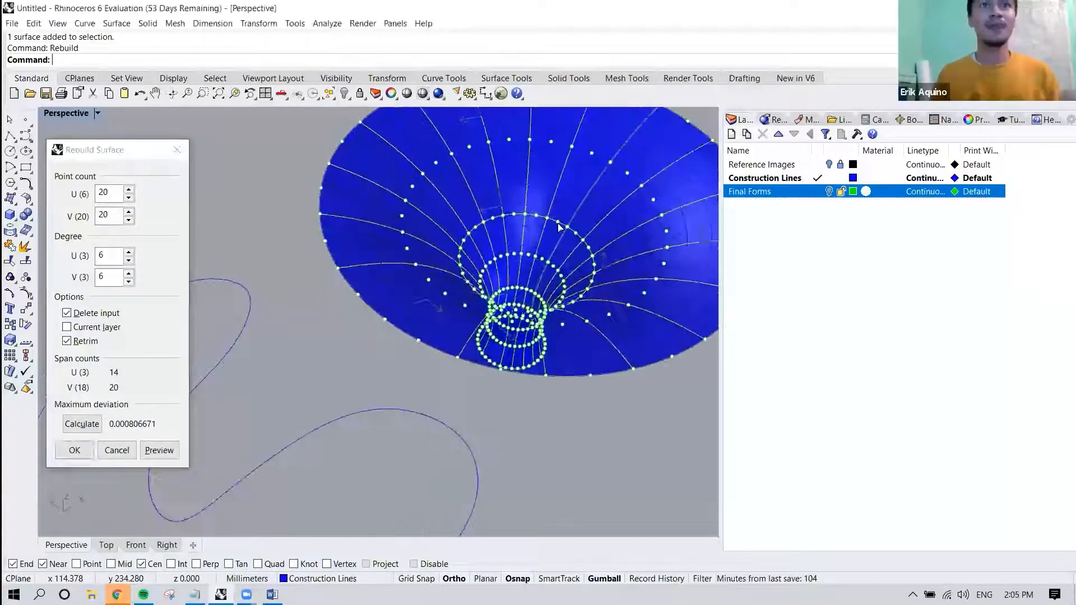
{"action": "right_click_drag", "start_coordinate": [546, 229], "coordinate": [495, 227], "text": "shift"}
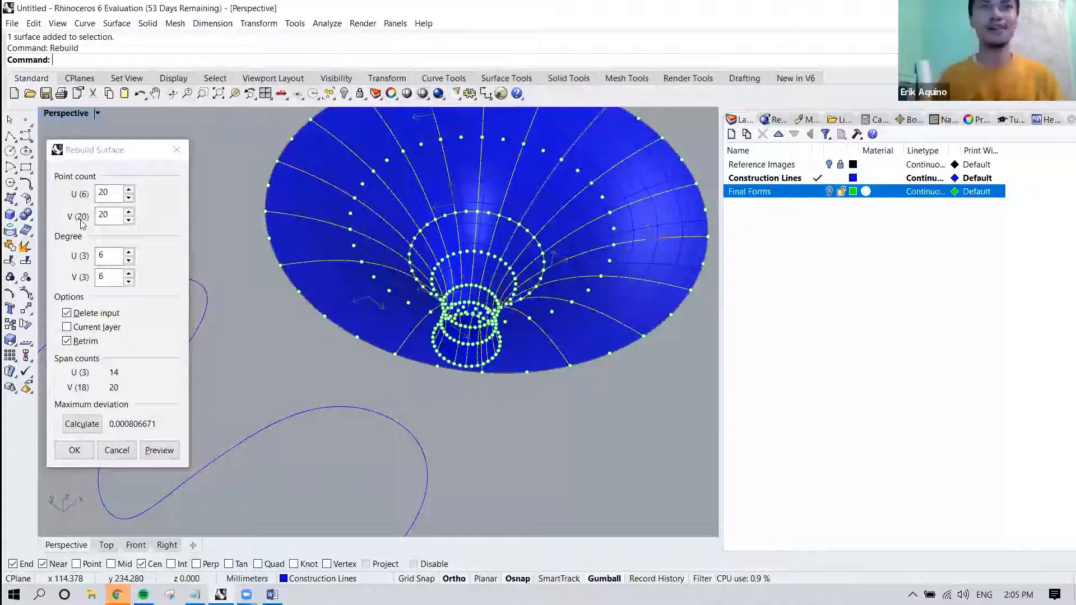
{"action": "right_click_drag", "start_coordinate": [387, 258], "coordinate": [409, 178]}
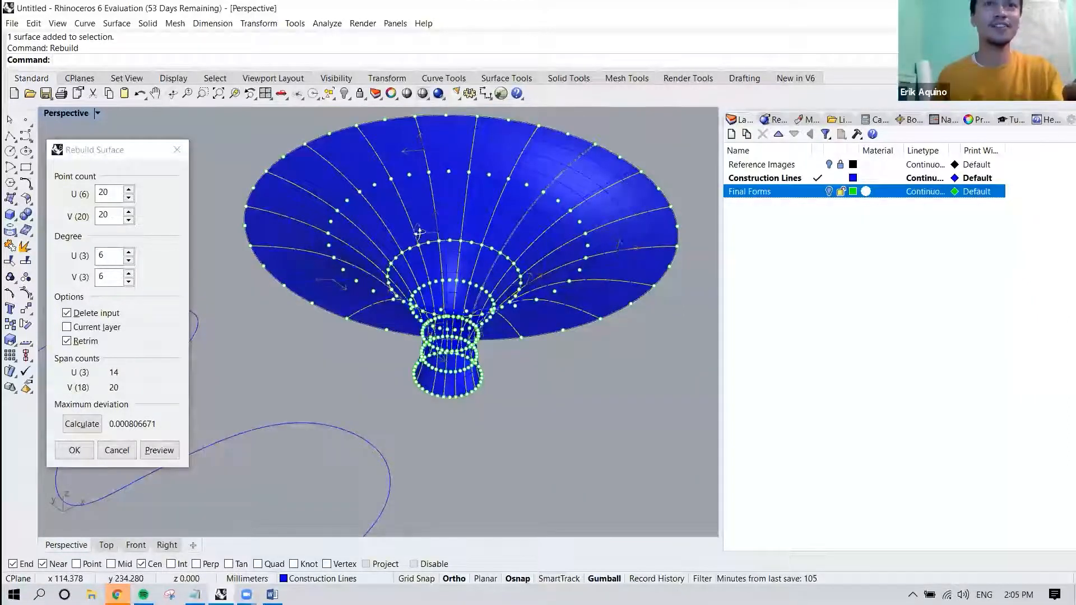
{"action": "right_click_drag", "start_coordinate": [419, 232], "coordinate": [417, 206]}
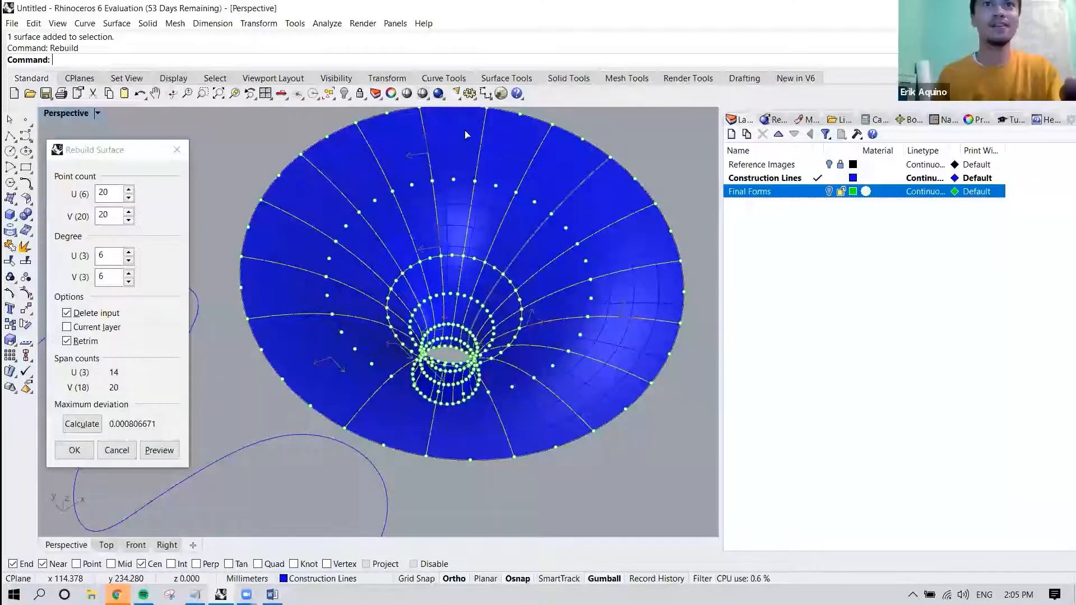
{"action": "right_click_drag", "start_coordinate": [425, 117], "coordinate": [391, 145]}
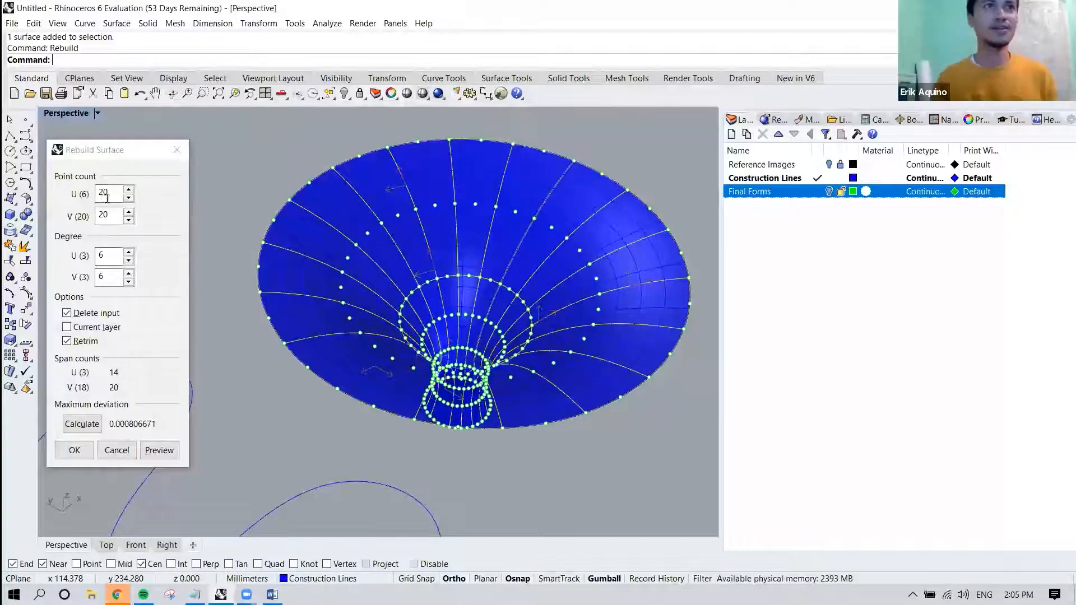
{"action": "left_click", "coordinate": [128, 200]}
{"action": "left_click", "coordinate": [128, 199]}
{"action": "left_click", "coordinate": [128, 199]}
{"action": "left_click", "coordinate": [129, 199]}
{"action": "left_click", "coordinate": [128, 199]}
{"action": "left_click", "coordinate": [128, 199]}
{"action": "left_click", "coordinate": [128, 199]}
{"action": "left_click", "coordinate": [129, 199]}
{"action": "left_click", "coordinate": [128, 199]}
{"action": "left_click", "coordinate": [159, 450]}
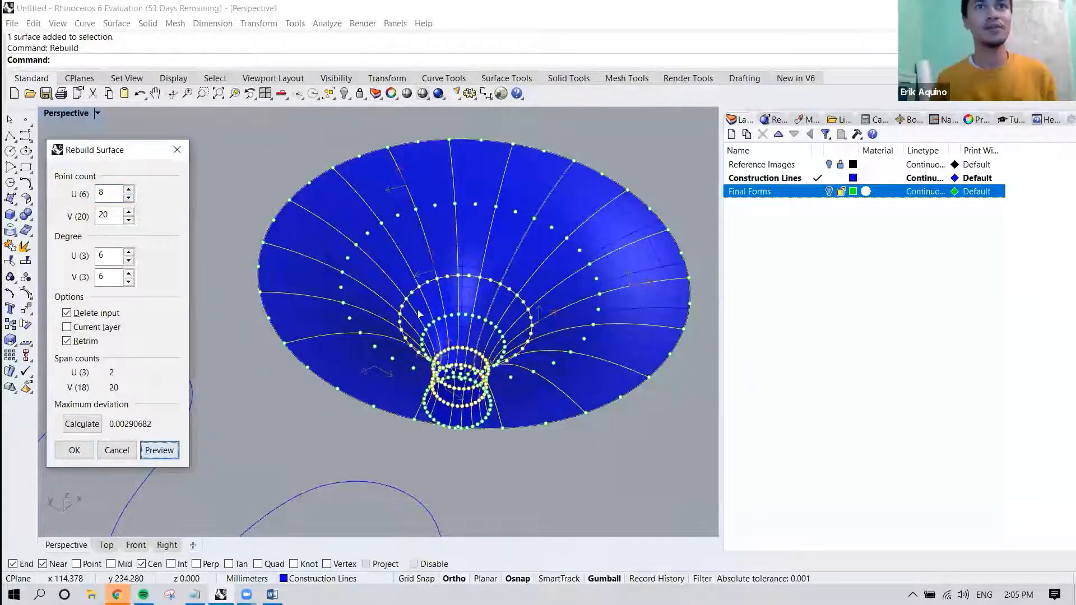
Set the canopy rebuild's U point count to 40 and preview the surface from the side.
{"action": "right_click_drag", "start_coordinate": [193, 437], "coordinate": [254, 239]}
{"action": "double_click", "coordinate": [109, 194]}
{"action": "type", "text": "40"}
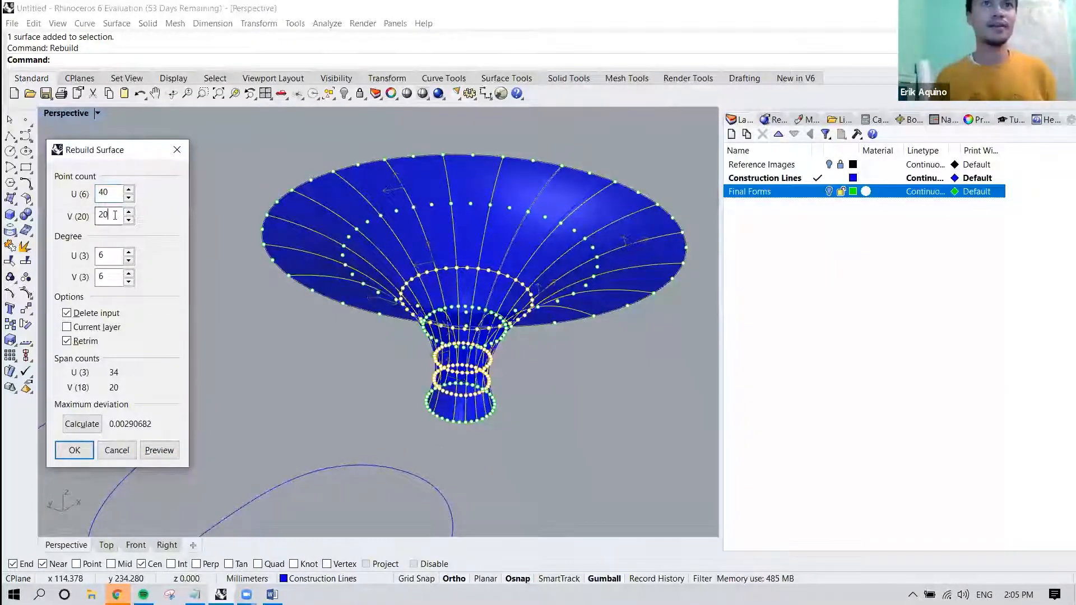
{"action": "left_click", "coordinate": [159, 450]}
{"action": "right_click_drag", "start_coordinate": [352, 315], "coordinate": [338, 292]}
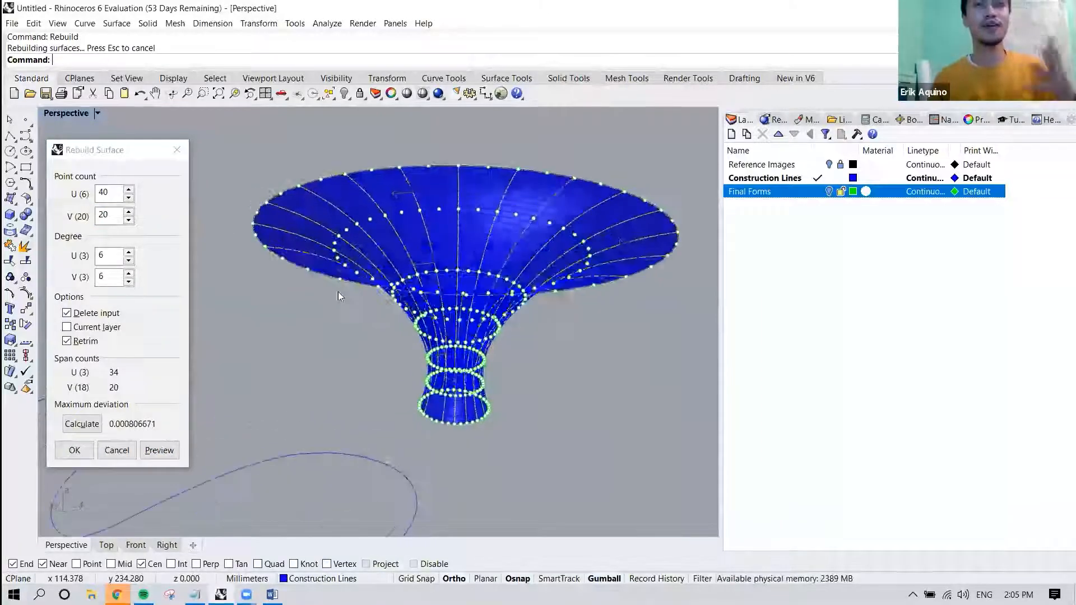
Set the canopy rebuild's V point count to 2 and preview the surface.
{"action": "left_click", "coordinate": [118, 214]}
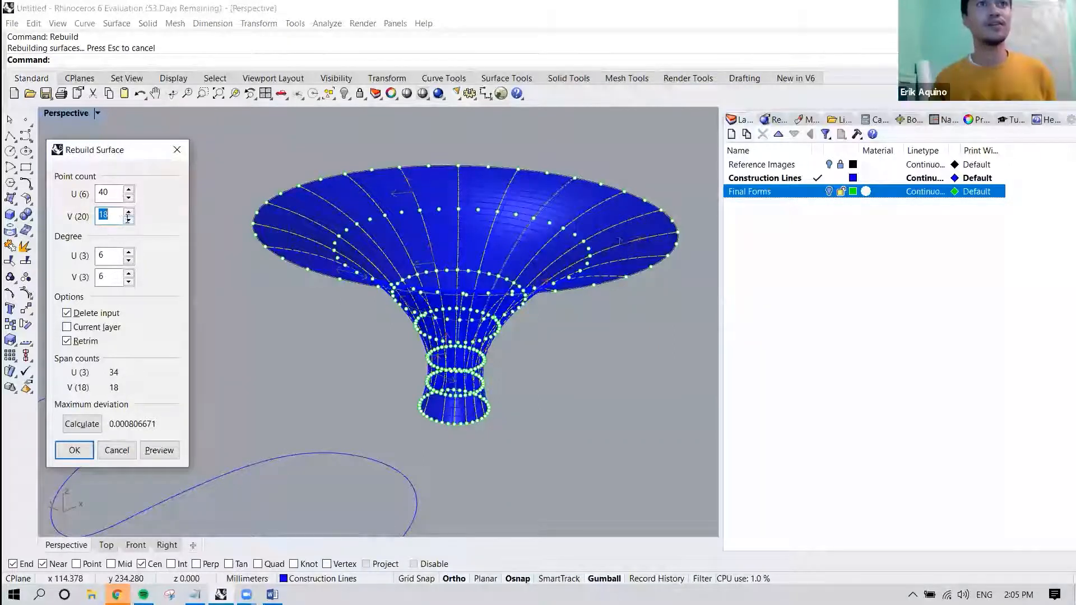
{"action": "key", "text": "BackSpace"}
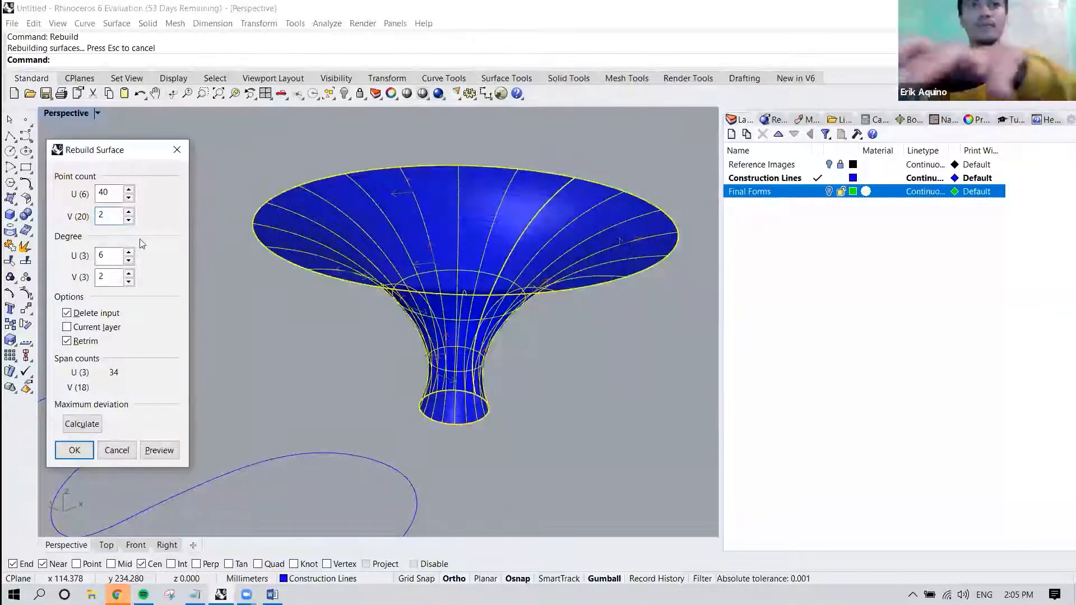
{"action": "left_click", "coordinate": [114, 193]}
{"action": "left_click", "coordinate": [158, 451]}
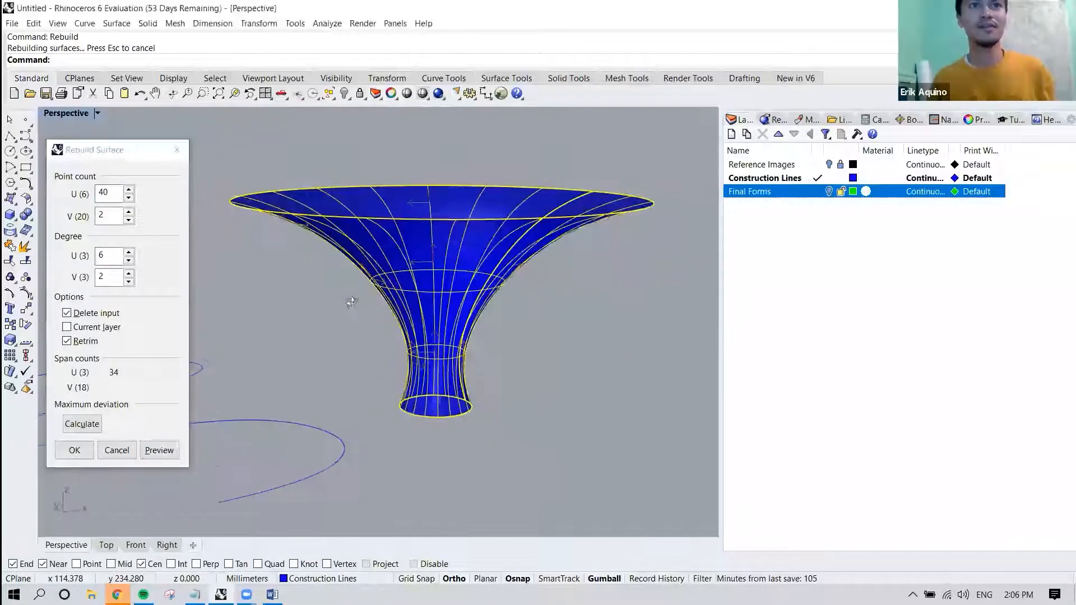